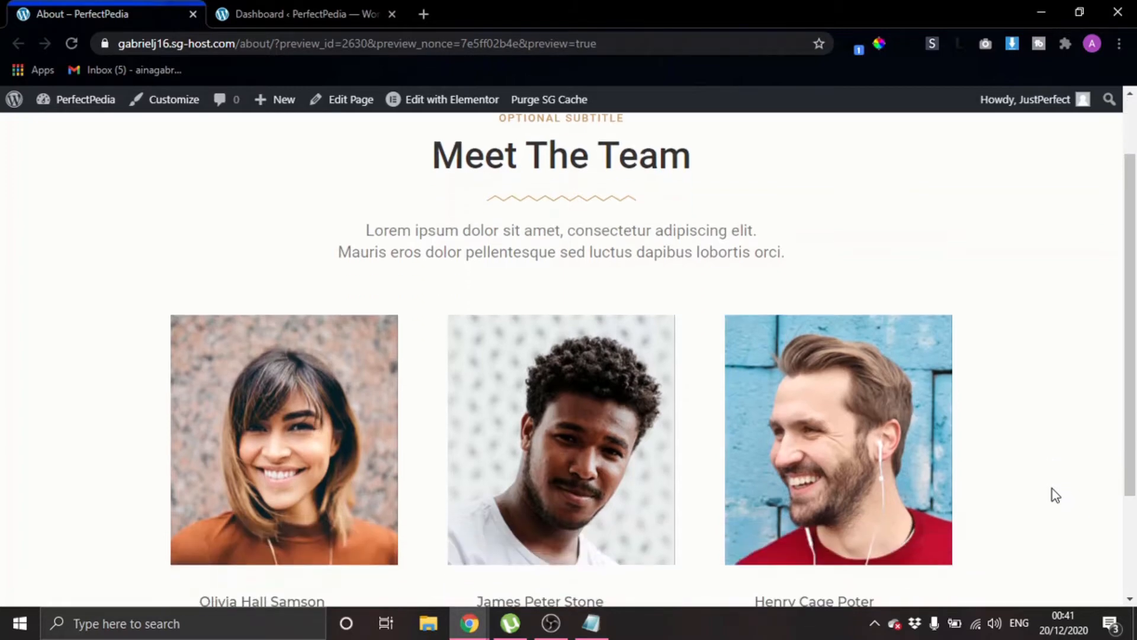
Scroll through the finished Meet The Team reference page
scroll(1053, 489, up, 1)
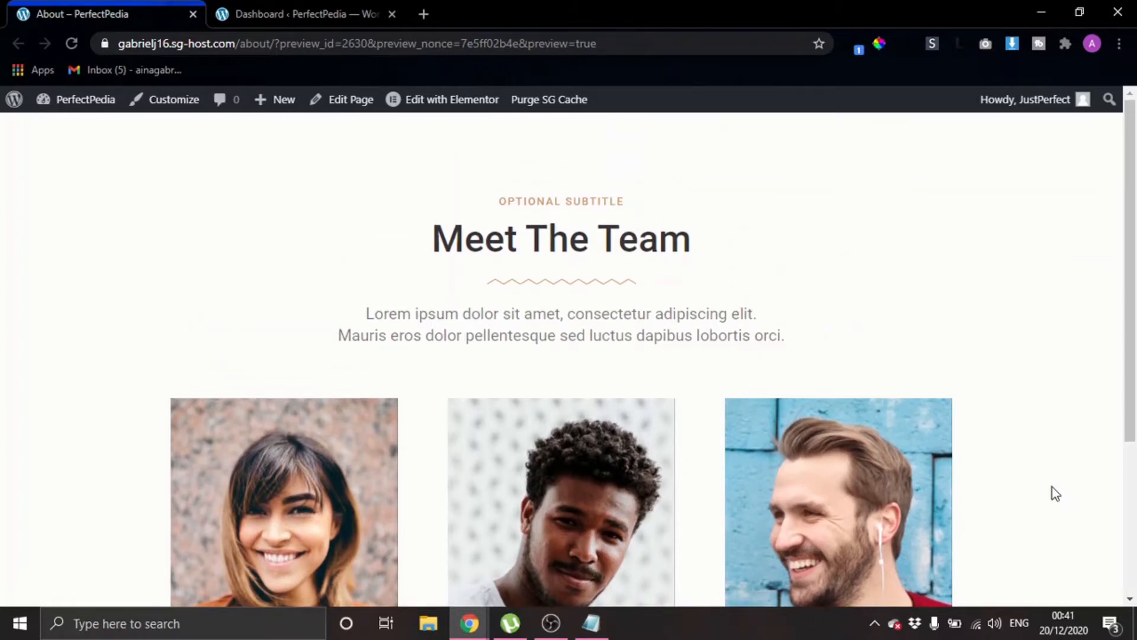
scroll(1054, 493, down, 3)
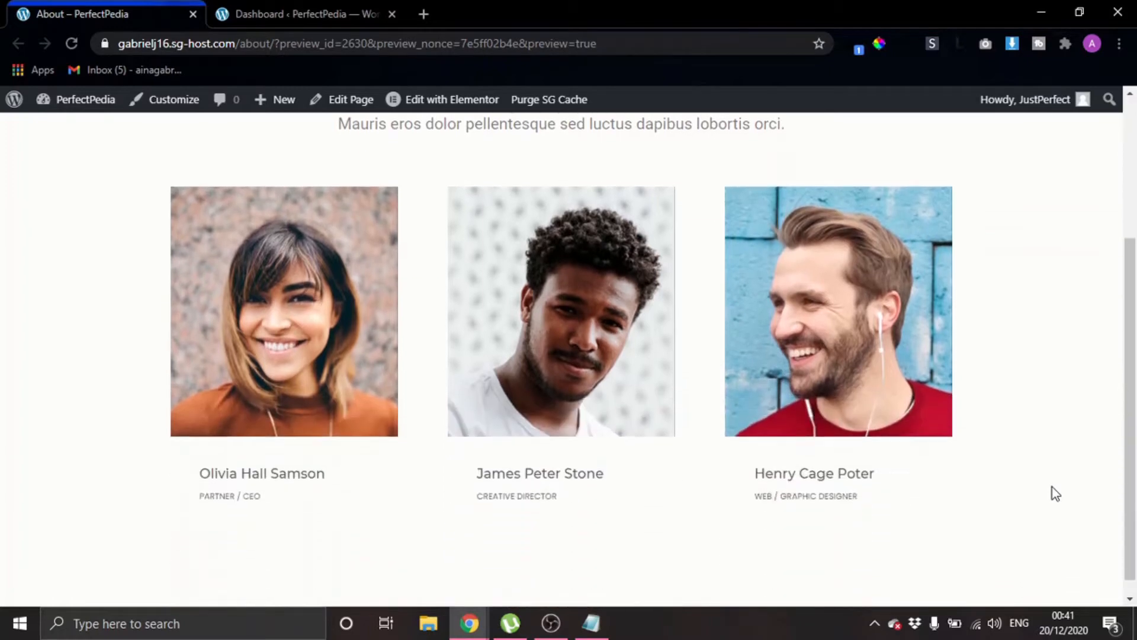
scroll(1052, 488, up, 1)
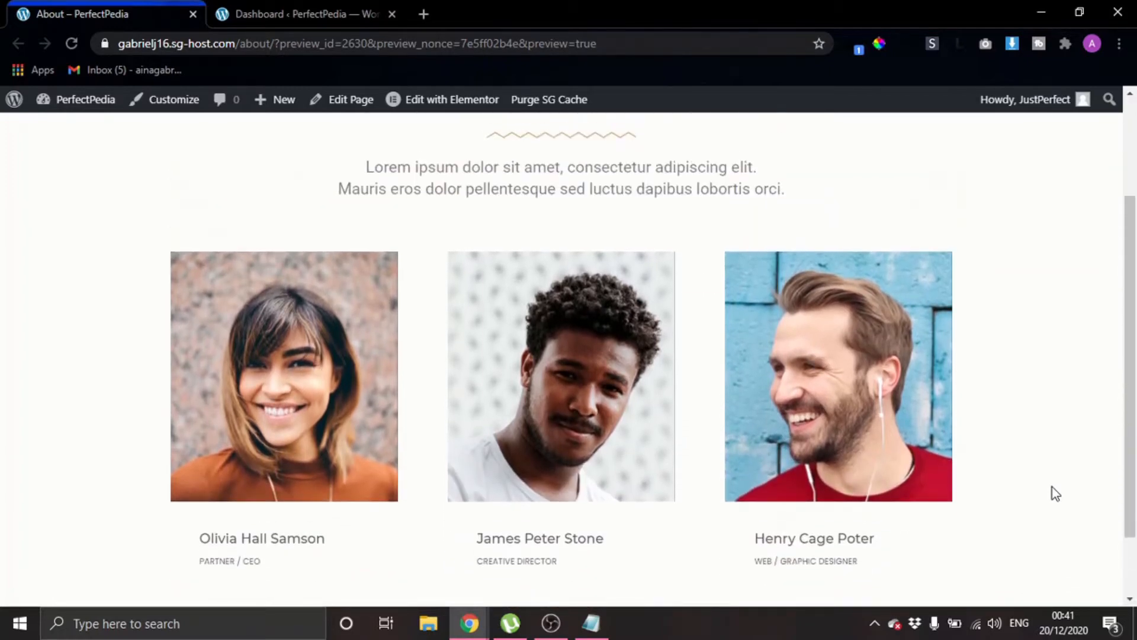
scroll(1054, 487, up, 1)
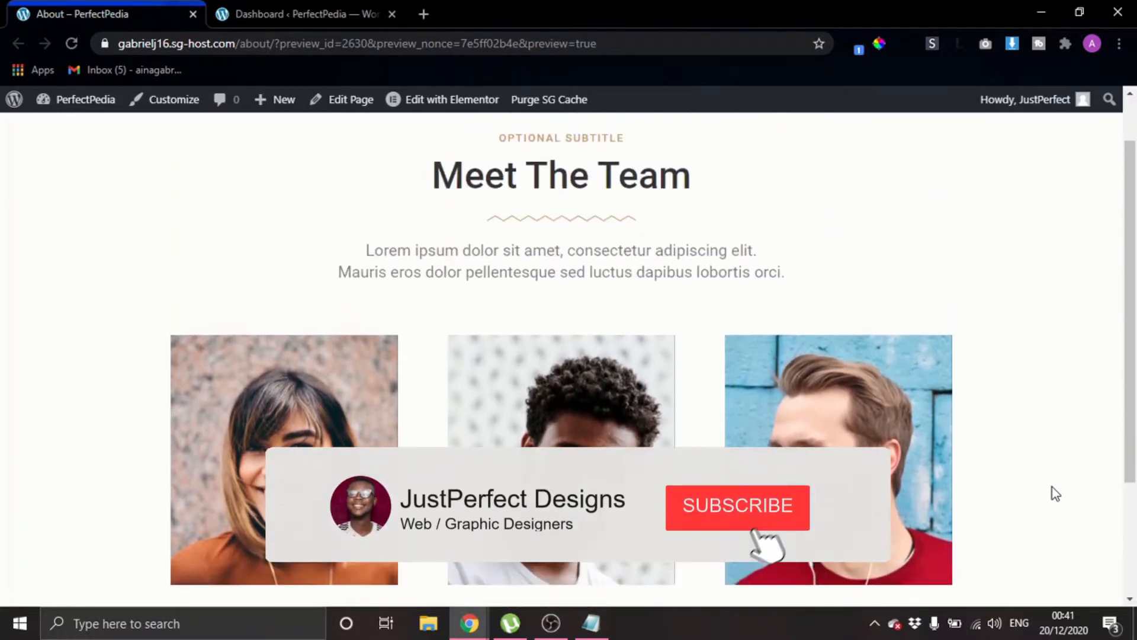
scroll(1053, 487, down, 1)
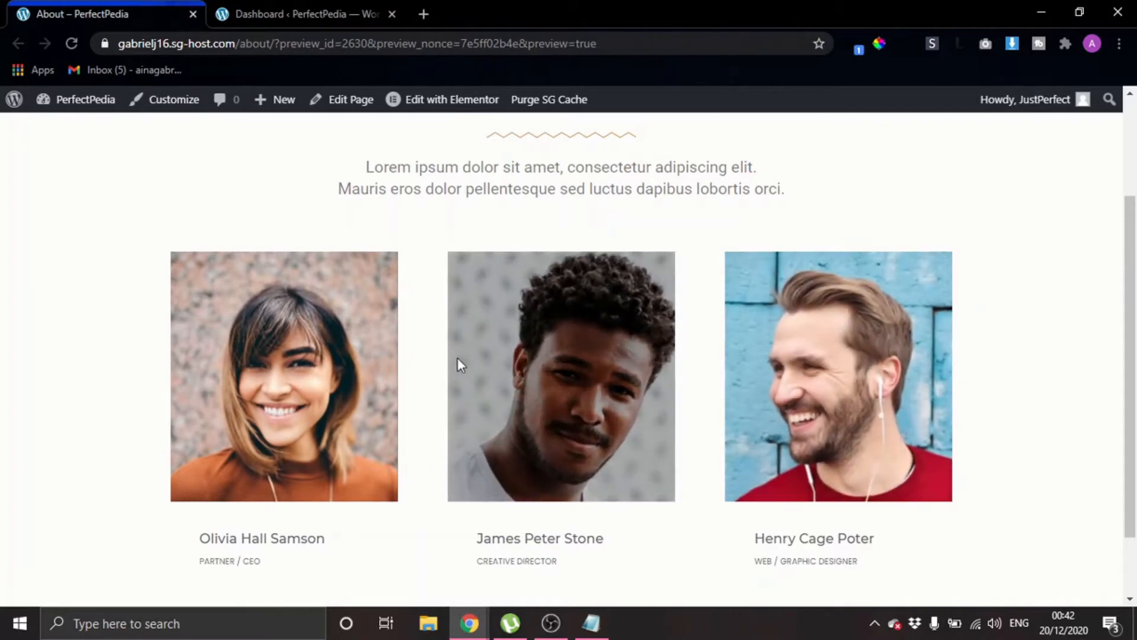
scroll(320, 370, up, 2)
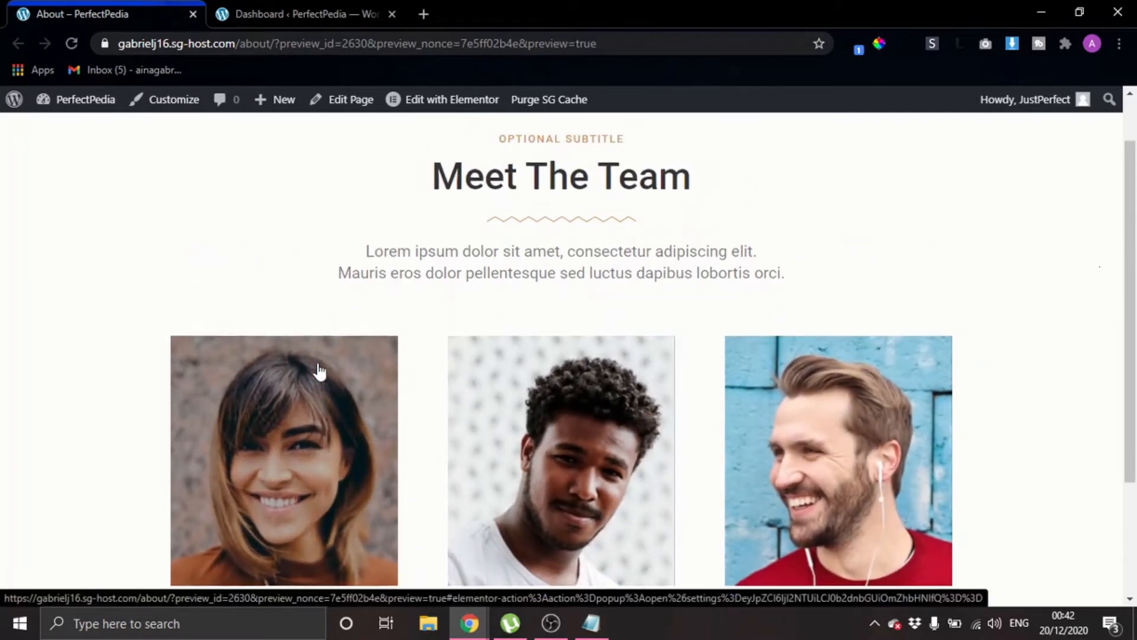
scroll(317, 368, down, 2)
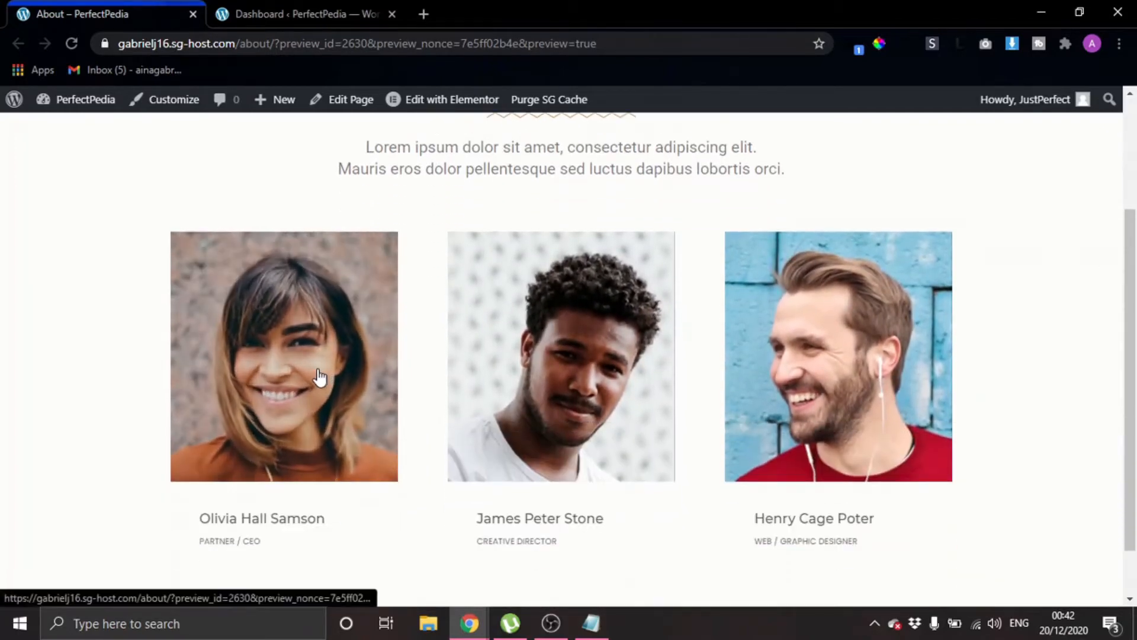
scroll(317, 376, up, 2)
scroll(320, 384, down, 1)
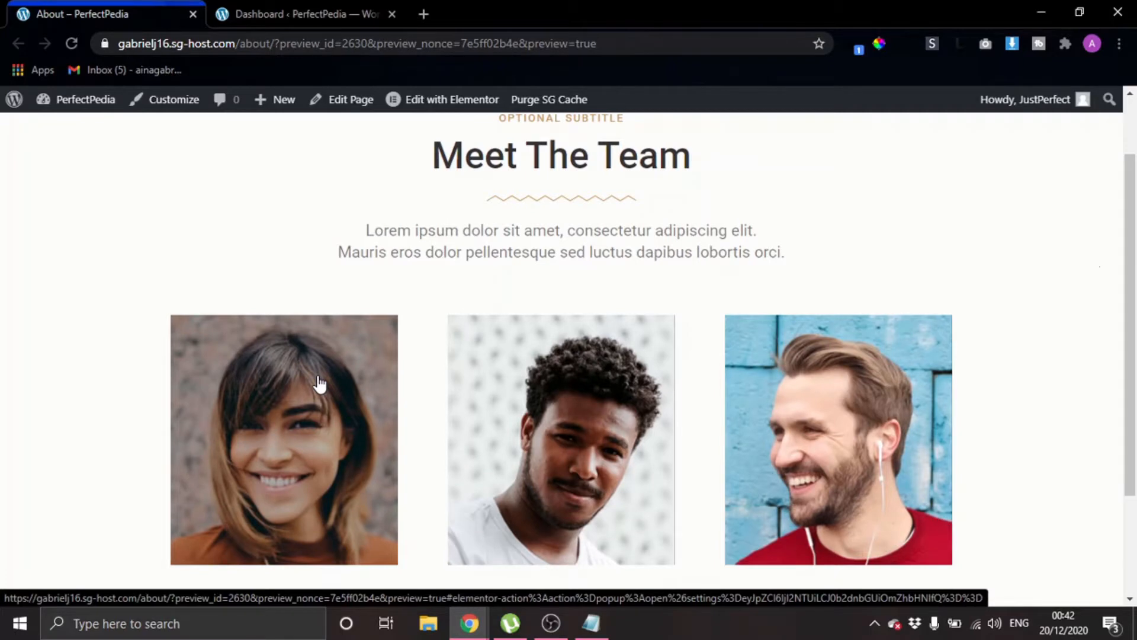
scroll(319, 384, down, 2)
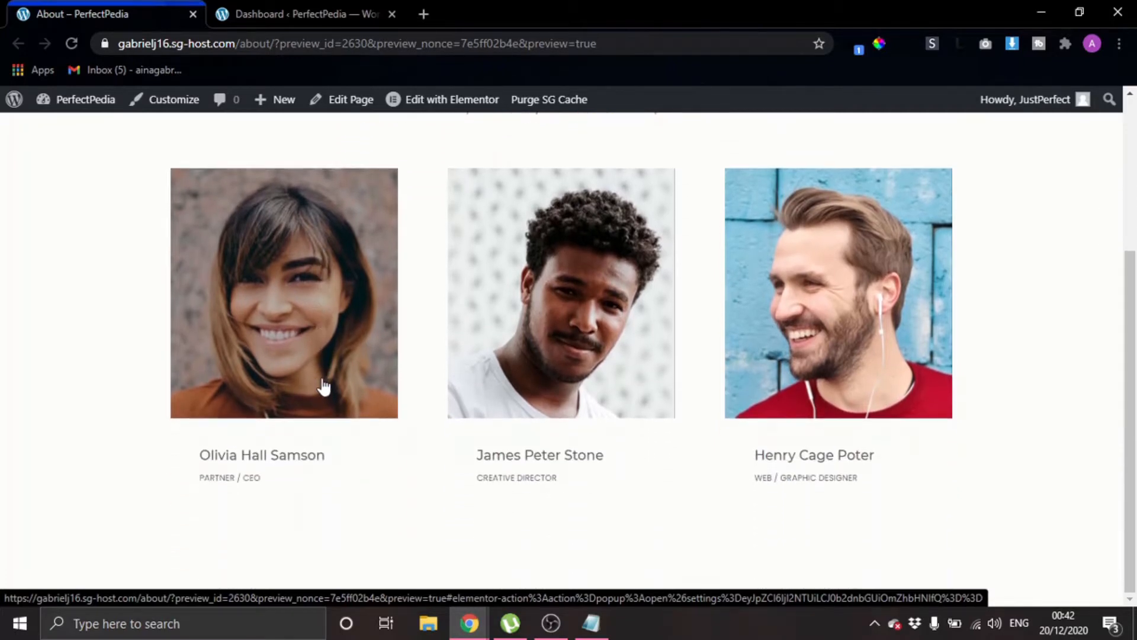
scroll(325, 386, up, 1)
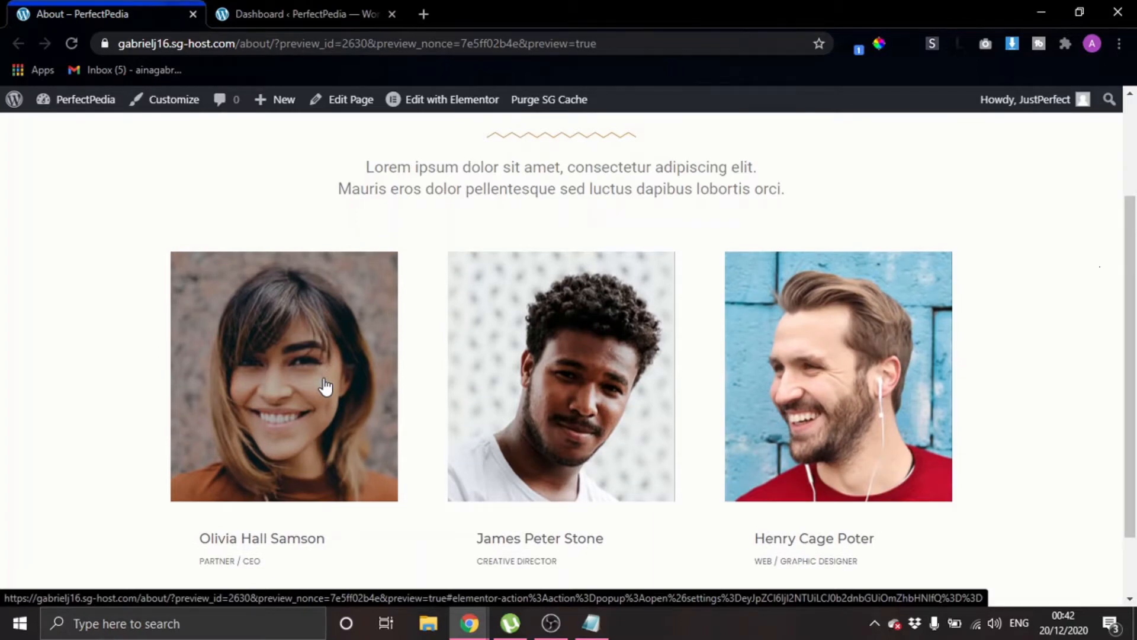
scroll(616, 289, up, 2)
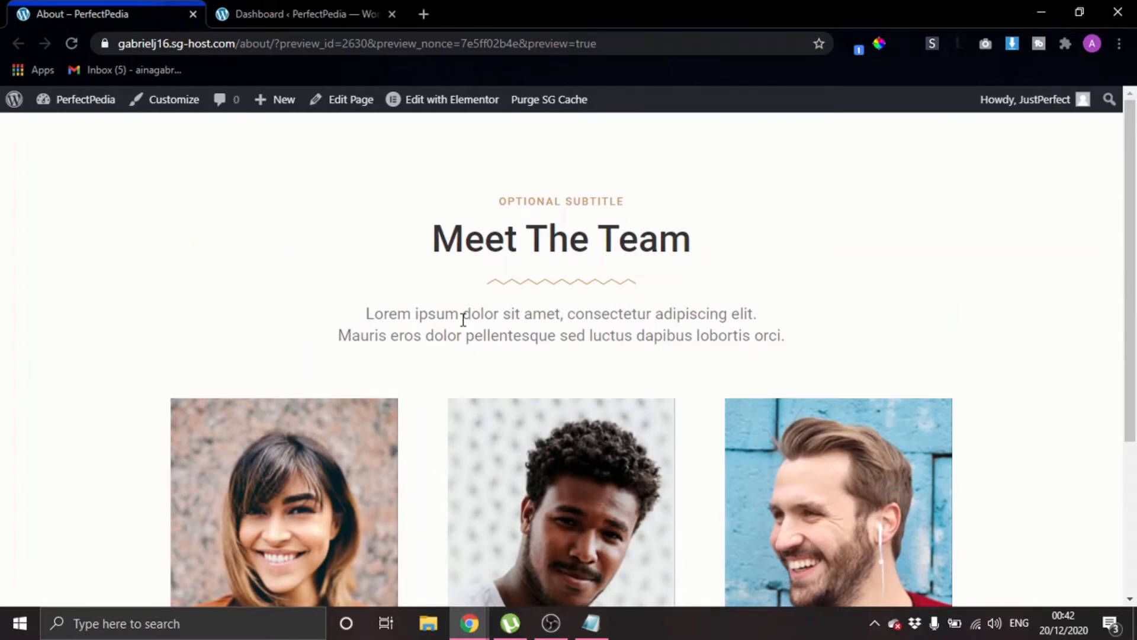
scroll(759, 359, down, 3)
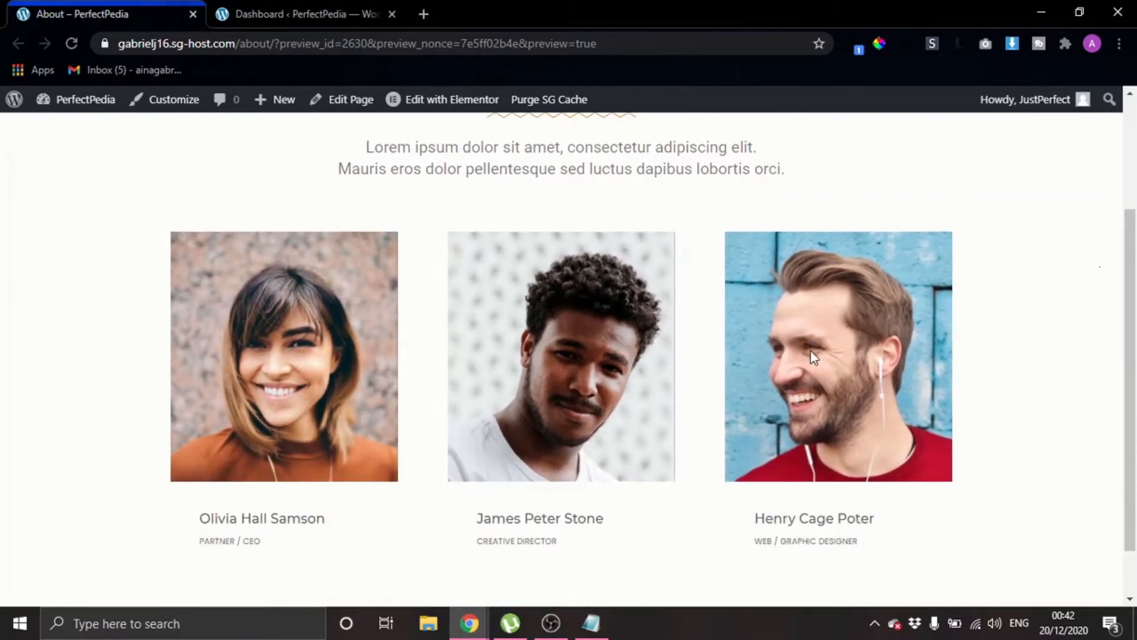
Open and close a team member's bio popup on the reference page
click(267, 360)
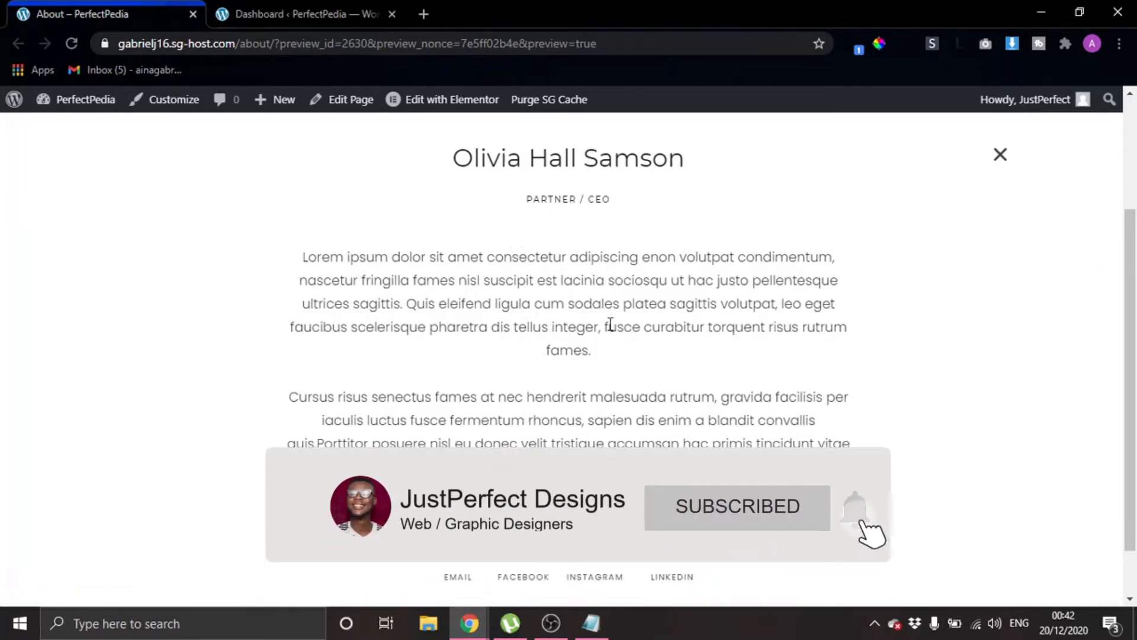
click(1001, 156)
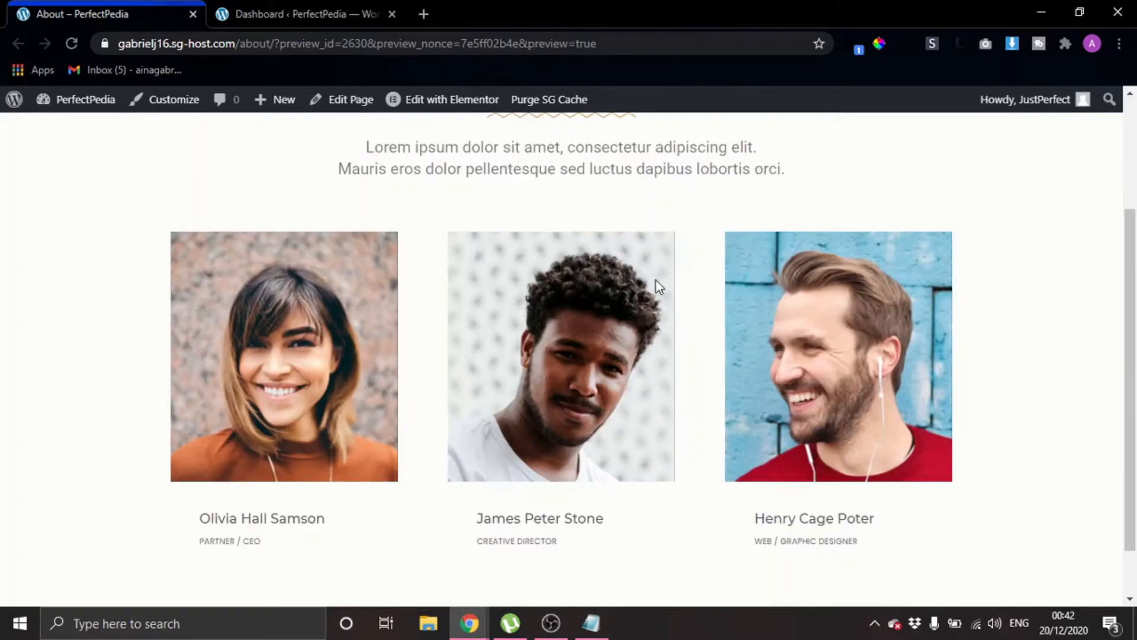
scroll(654, 288, up, 1)
scroll(654, 288, down, 4)
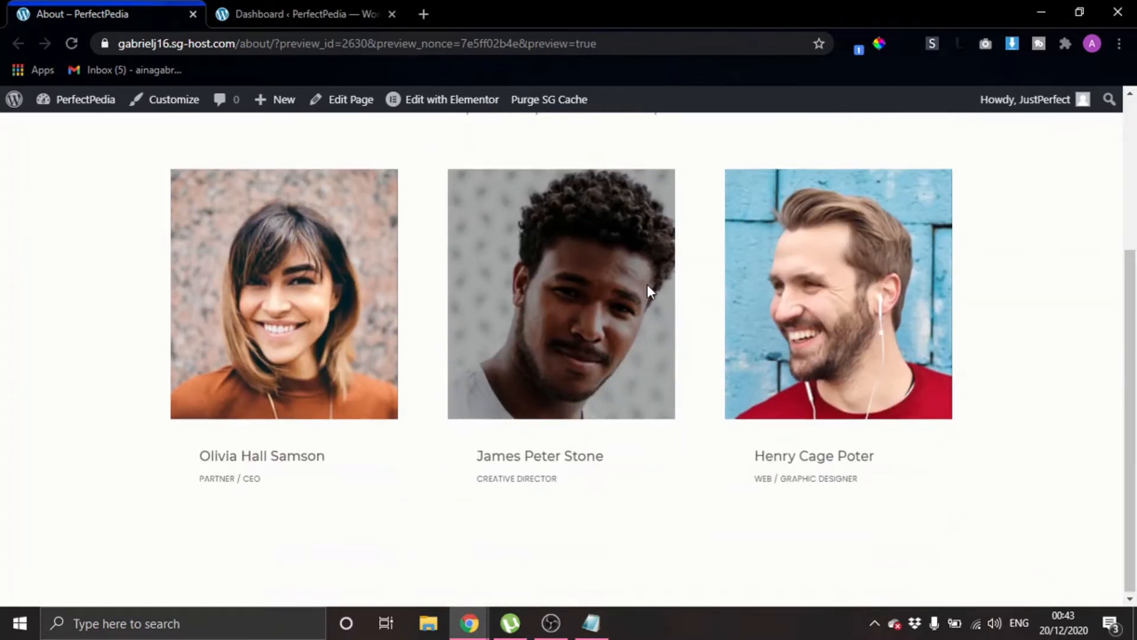
scroll(651, 291, up, 4)
scroll(650, 290, down, 3)
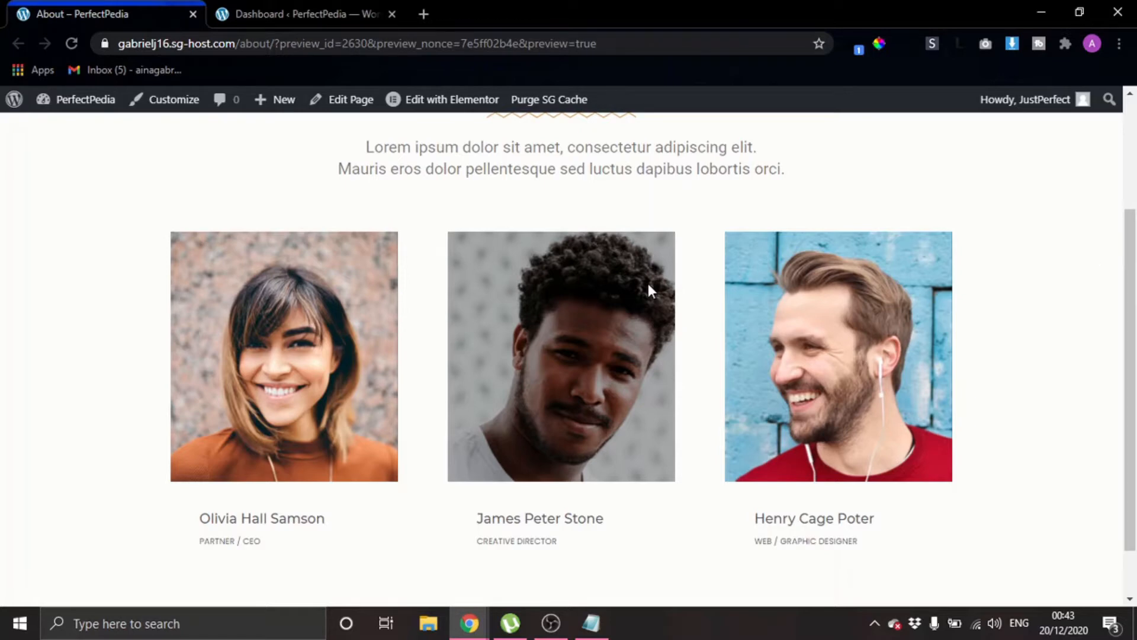
scroll(597, 287, up, 3)
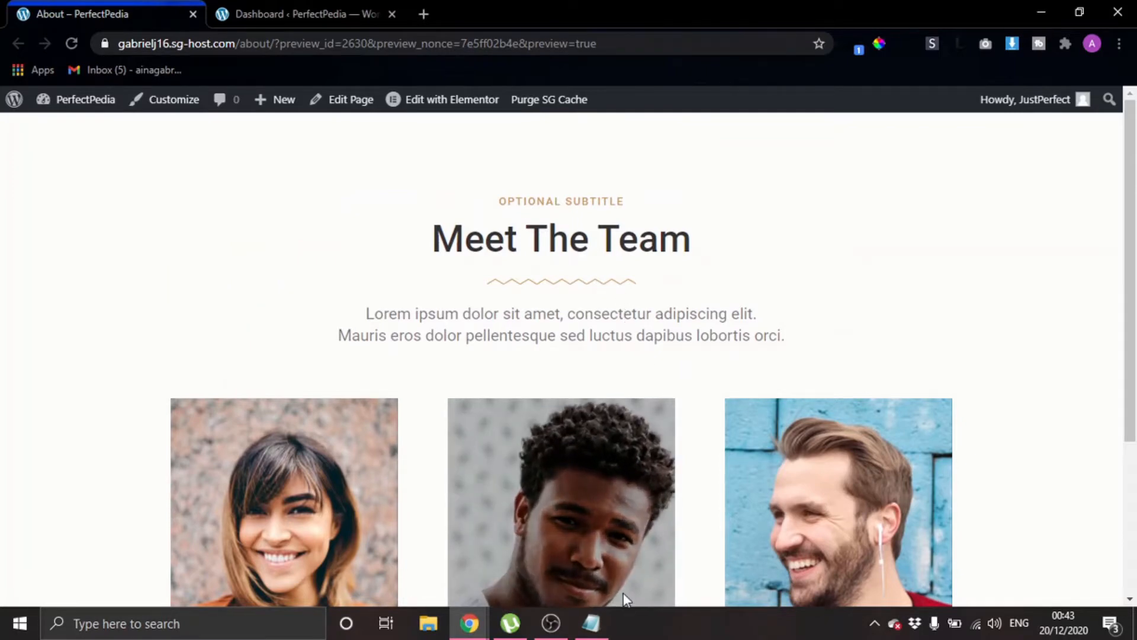
In the Notepad plan notes, add PRO after ELEMENTOR on line 2
click(609, 631)
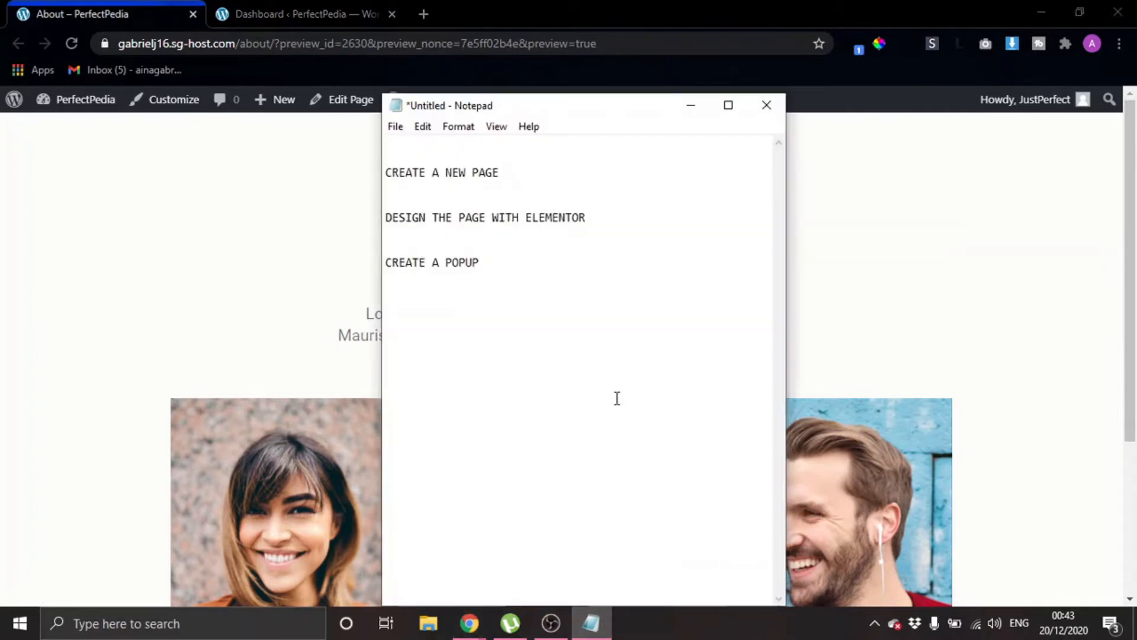
click(546, 167)
click(592, 218)
text(PRO)
click(622, 259)
From the Dashboard's Pages > Add New, publish a page titled 'About New'
click(695, 109)
click(336, 6)
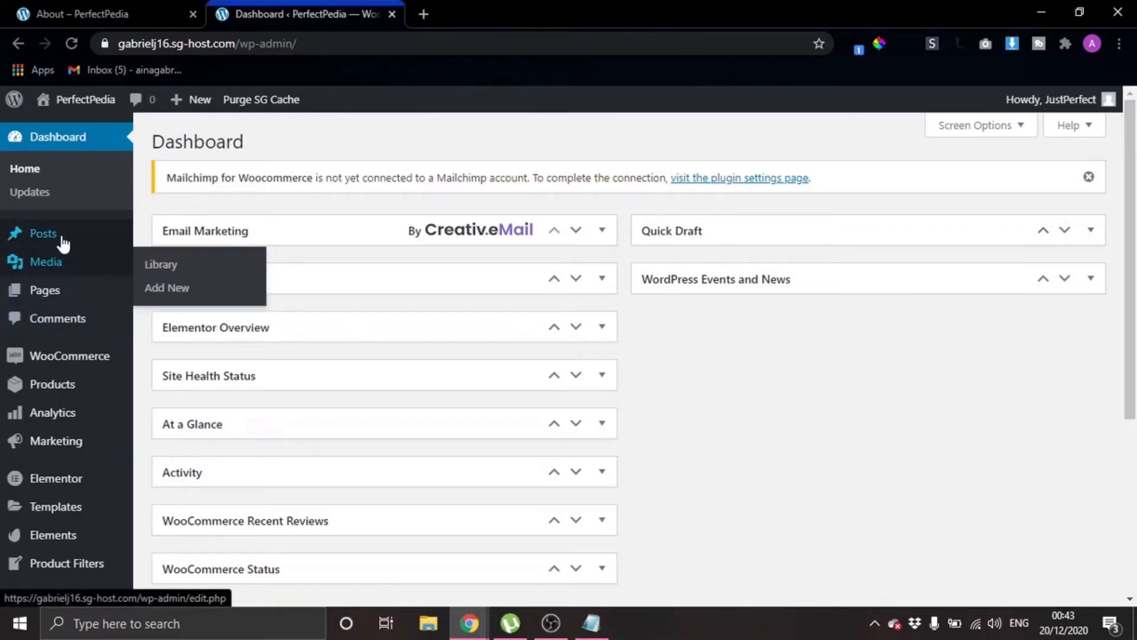
mouse_move(80, 302)
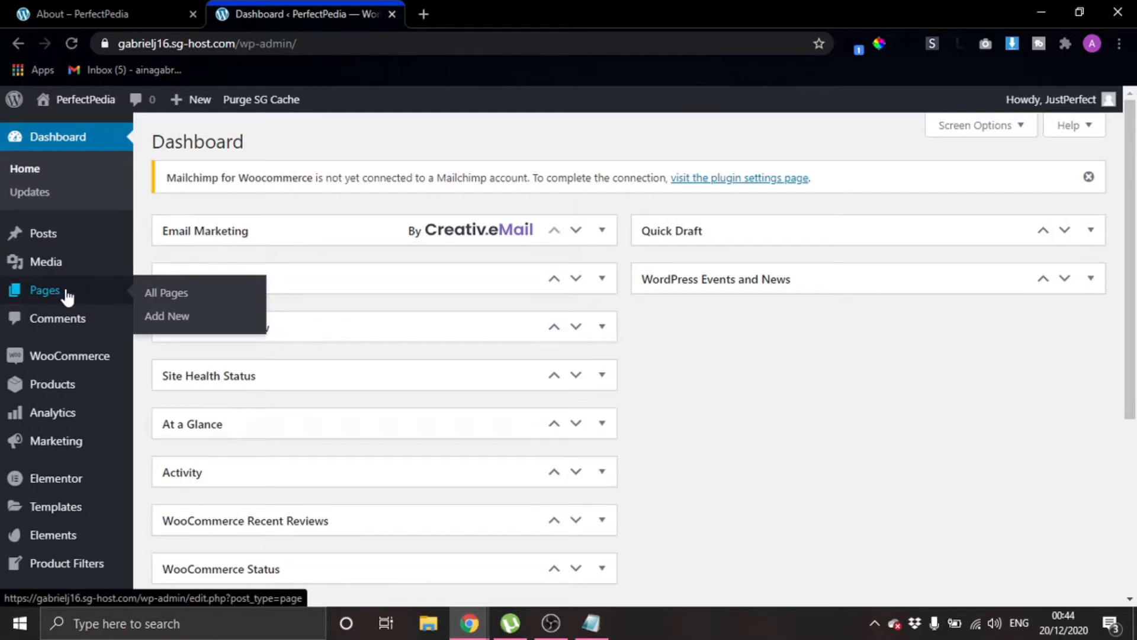
click(167, 325)
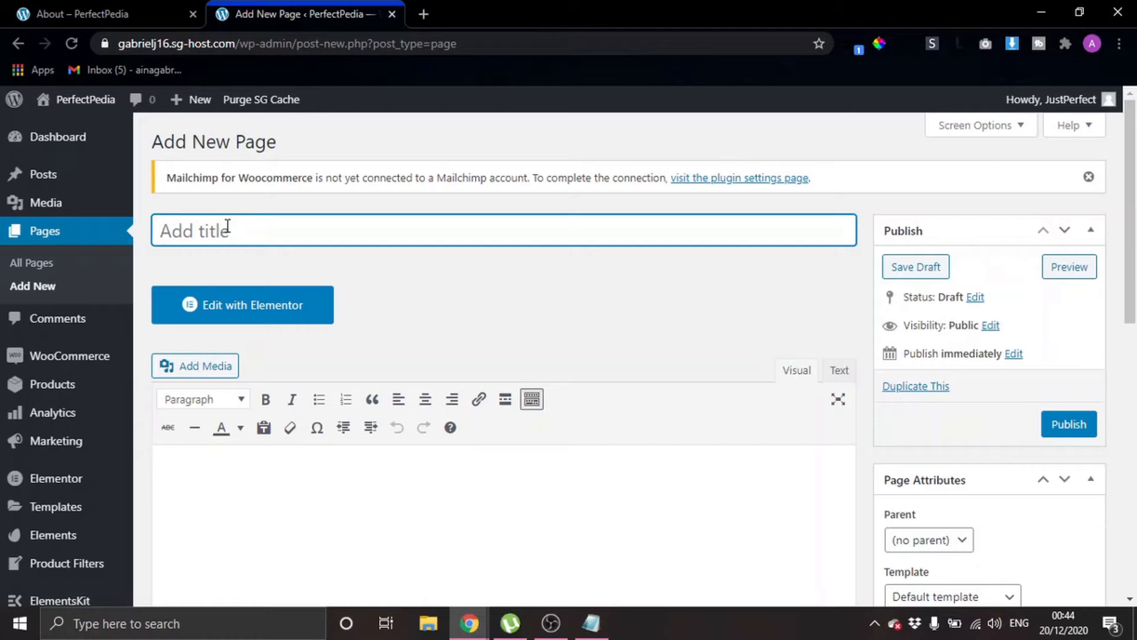
text(About New)
click(1087, 429)
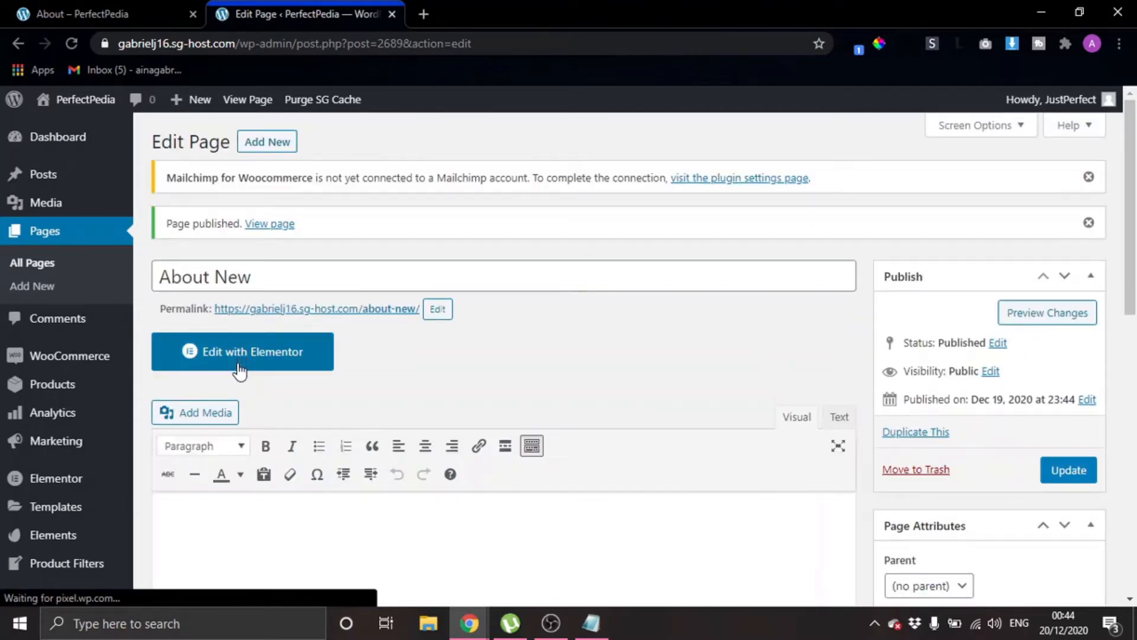
Open About New in Elementor, briefly checking the existing About page preview
click(240, 366)
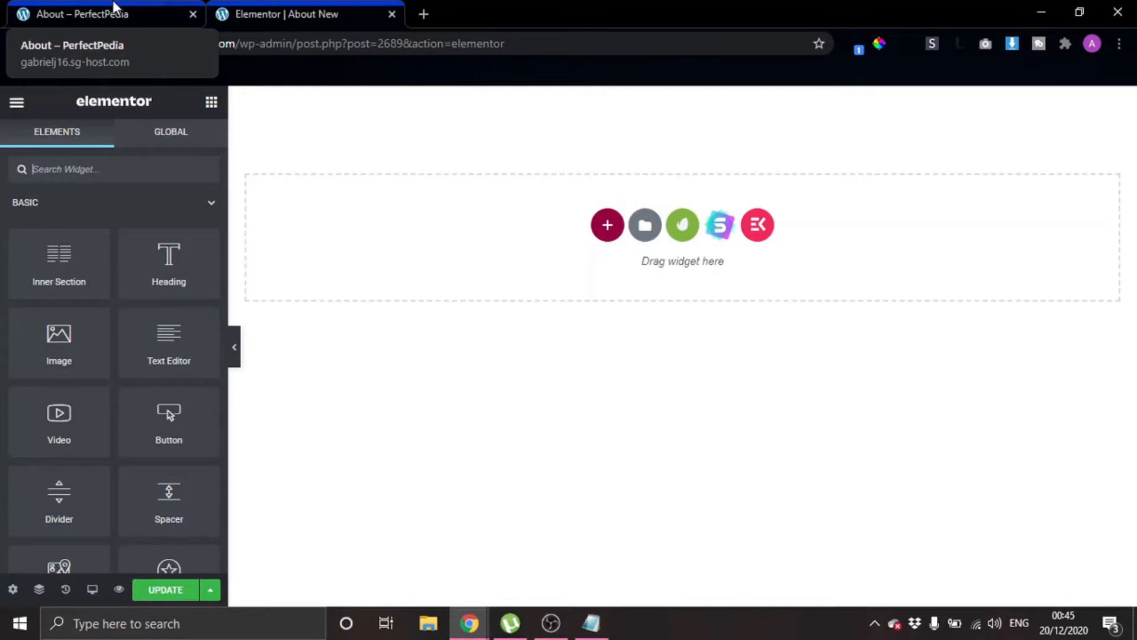
click(112, 8)
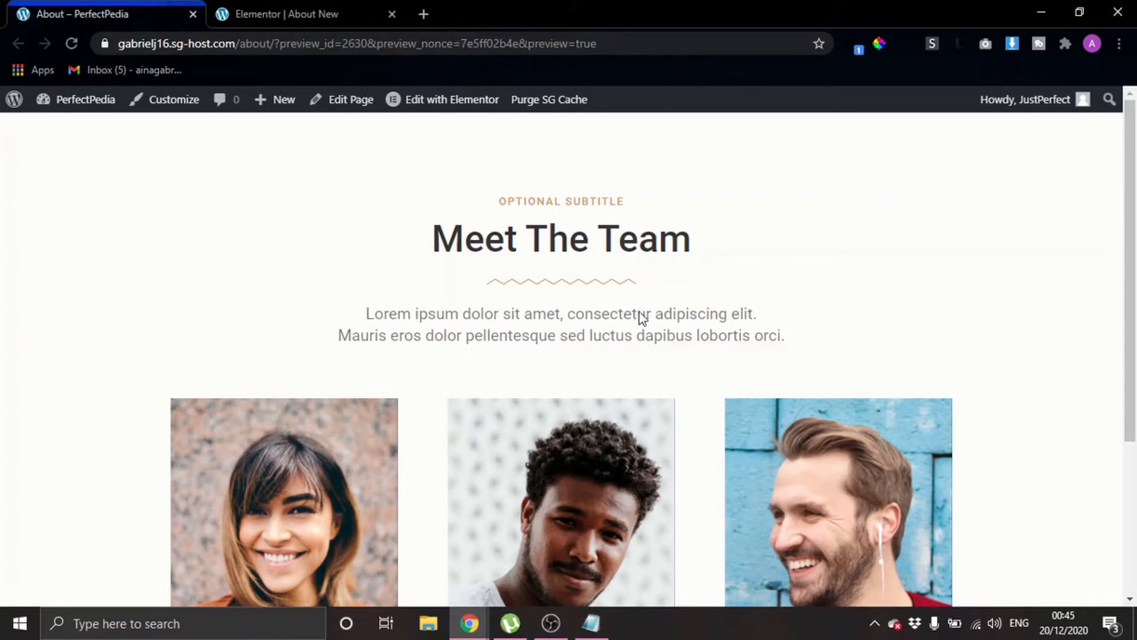
click(240, 9)
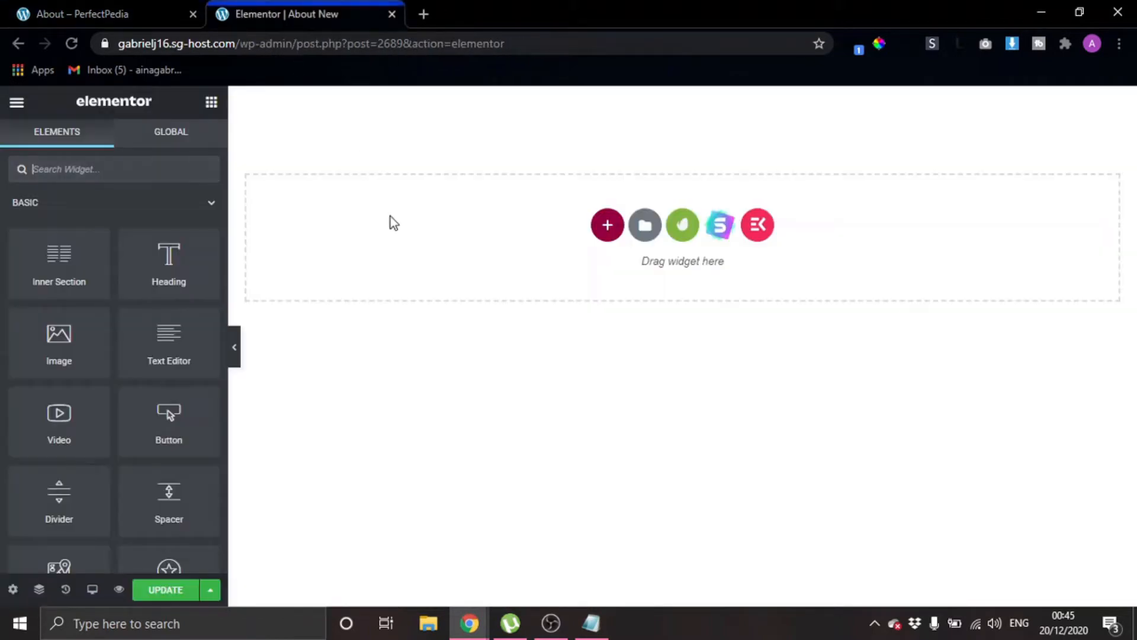
Add a single-column section with its boxed content width set to 1040
click(605, 232)
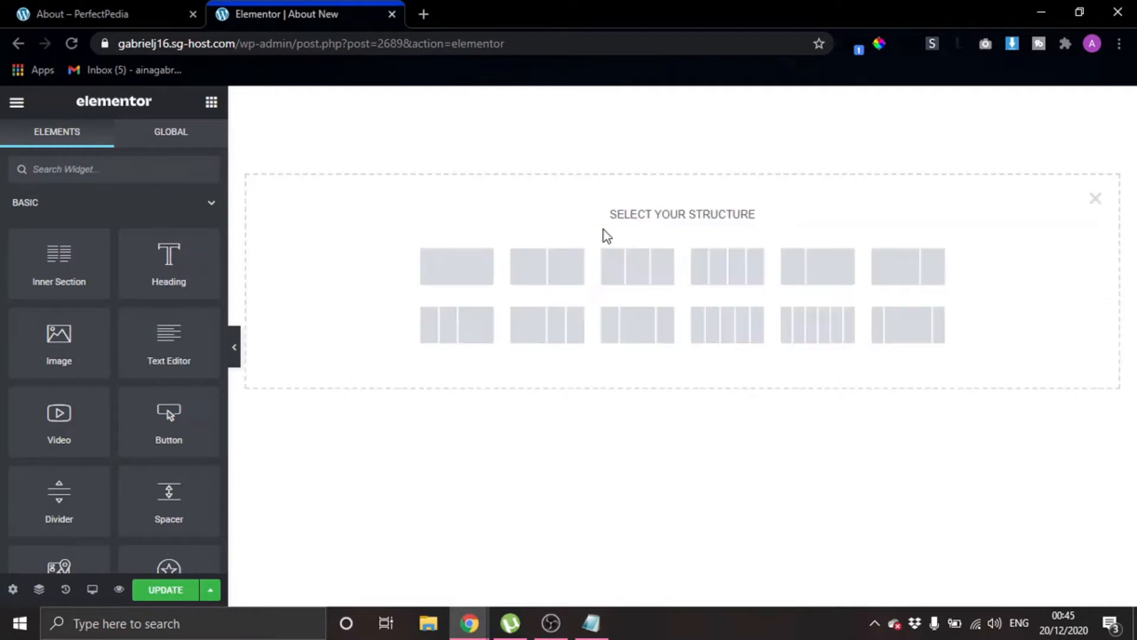
click(465, 274)
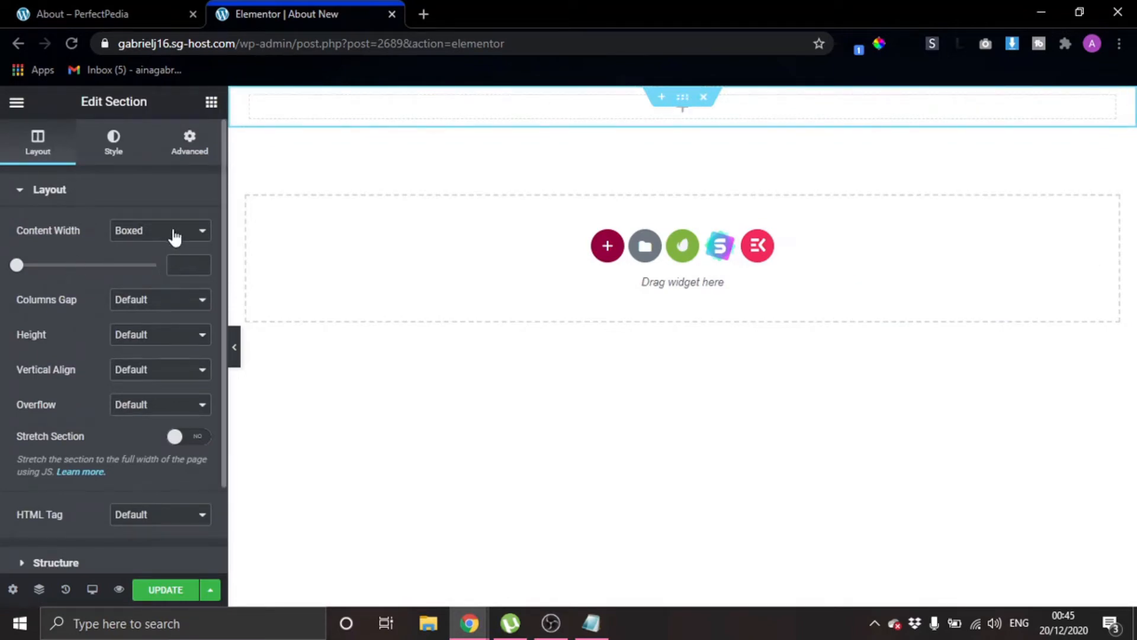
click(174, 264)
text(1040)
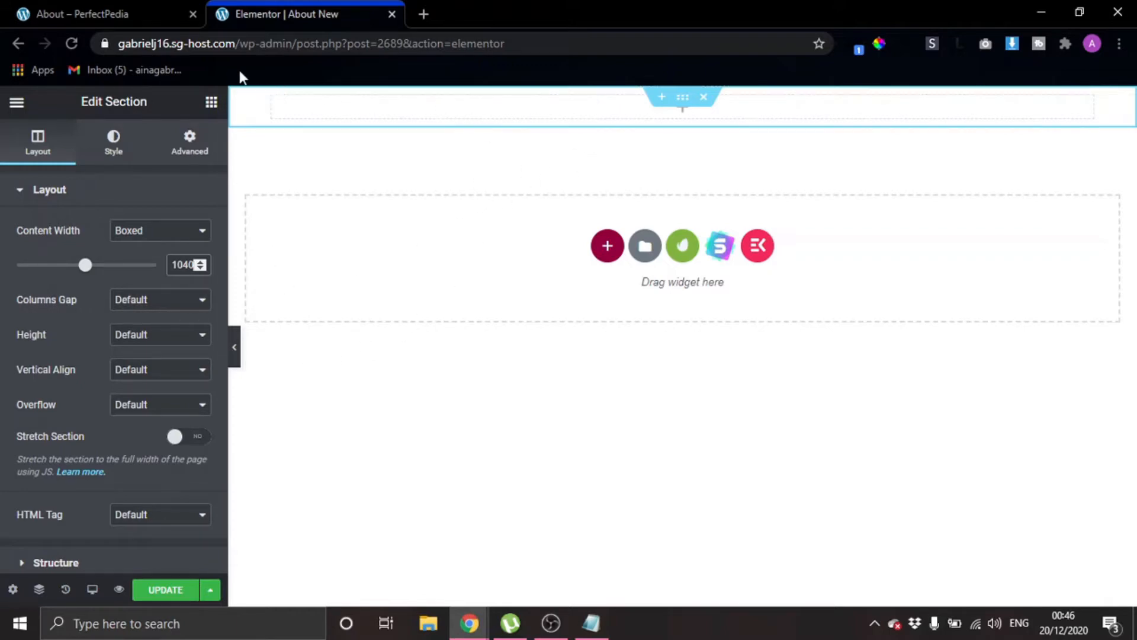
click(210, 103)
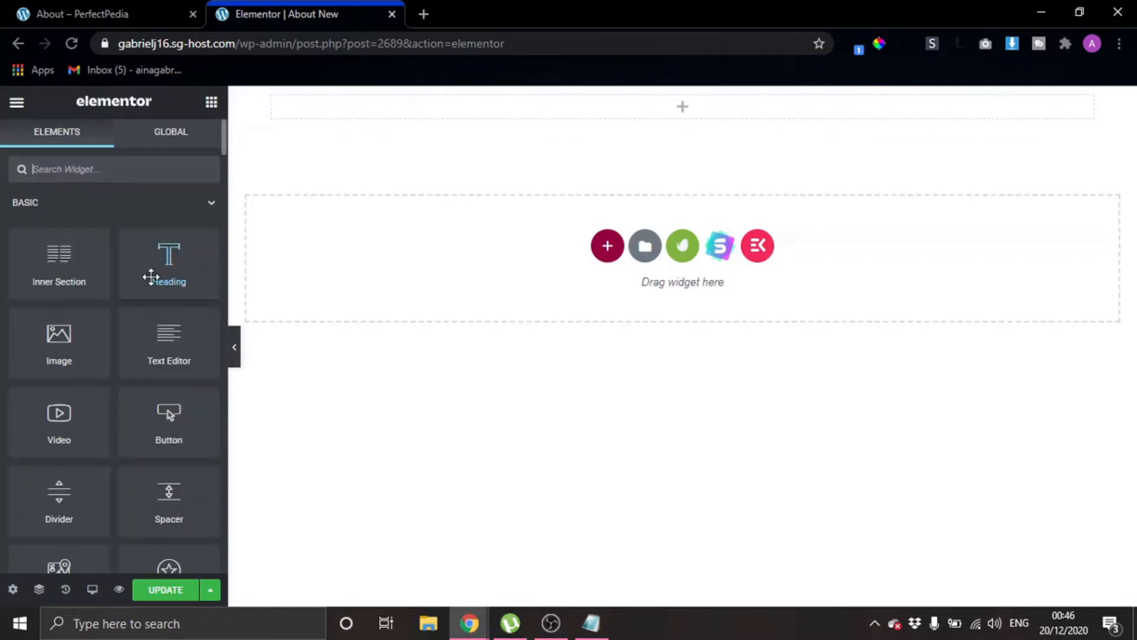
Add a Heading widget reading 'OPTIONAL SUBTITLE', copied from the reference page, and centre it
drag(162, 268, 629, 108)
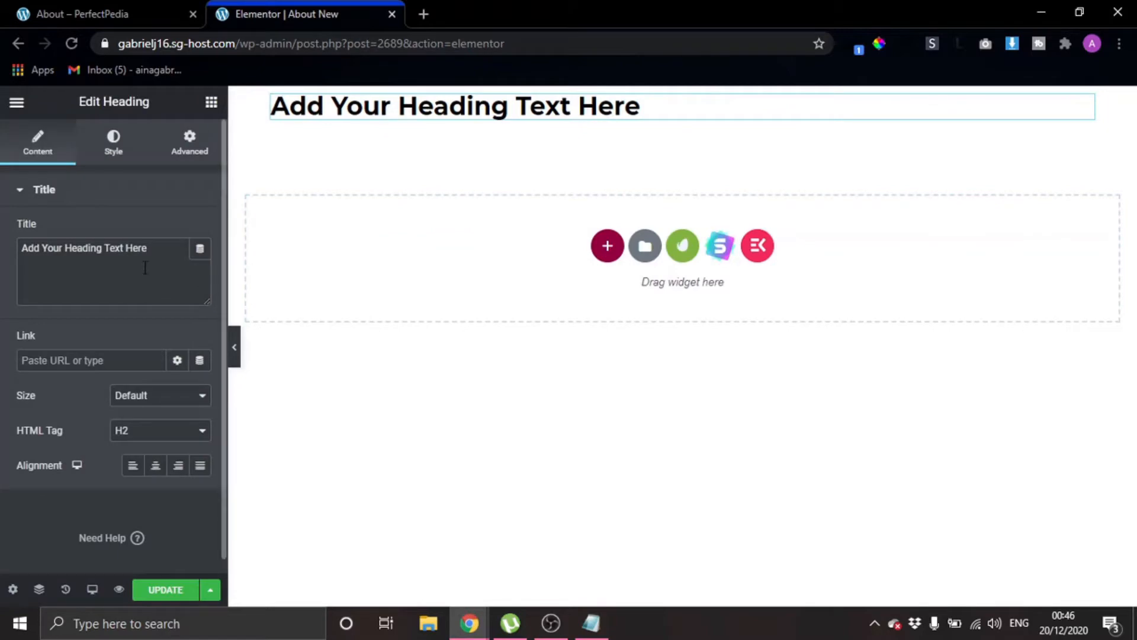
click(172, 23)
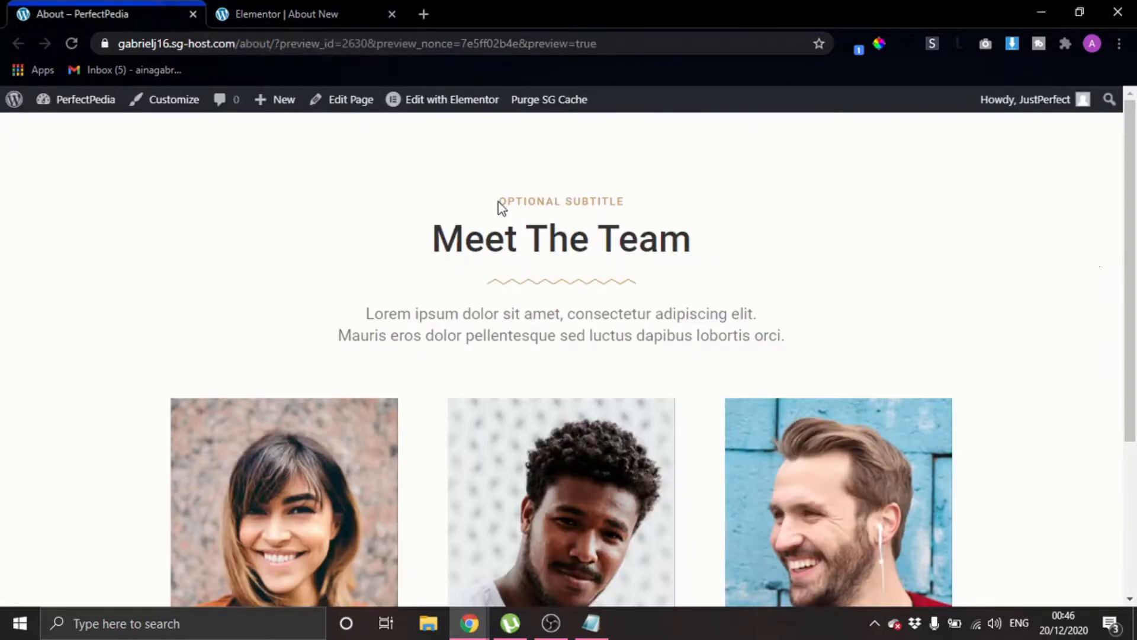
triple_click(519, 200)
key(ctrl+c)
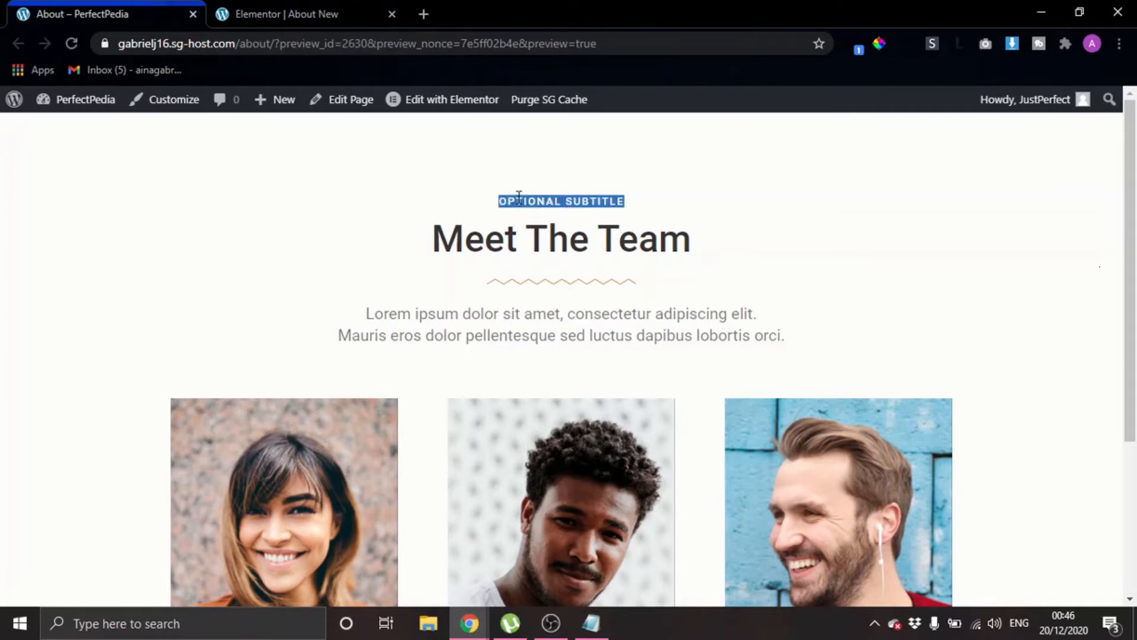
click(286, 18)
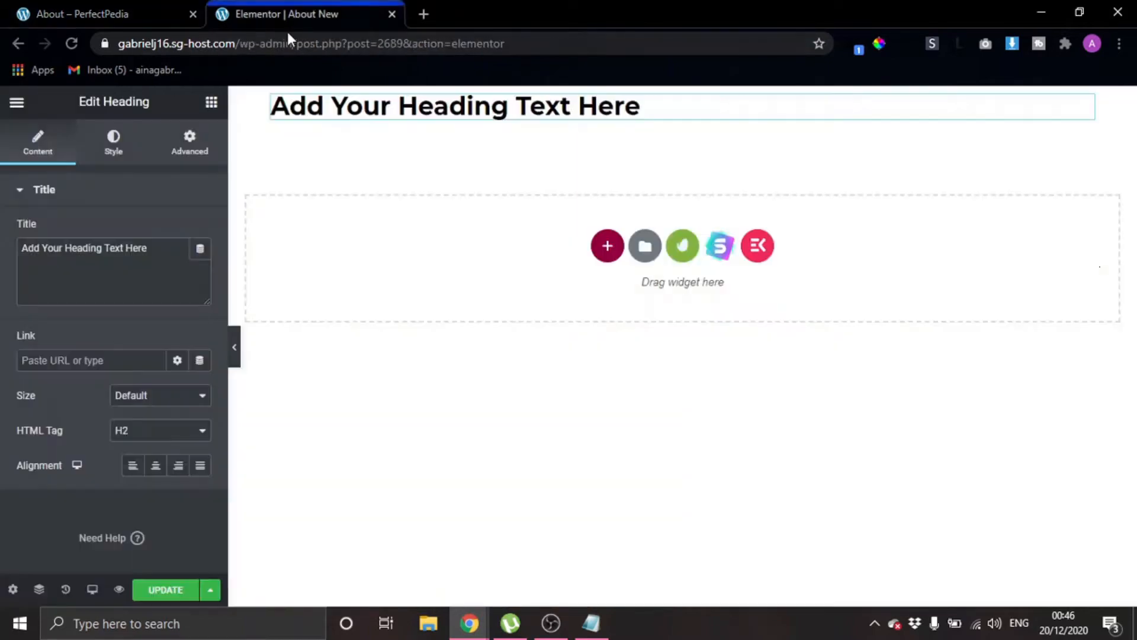
triple_click(139, 259)
key(ctrl+v)
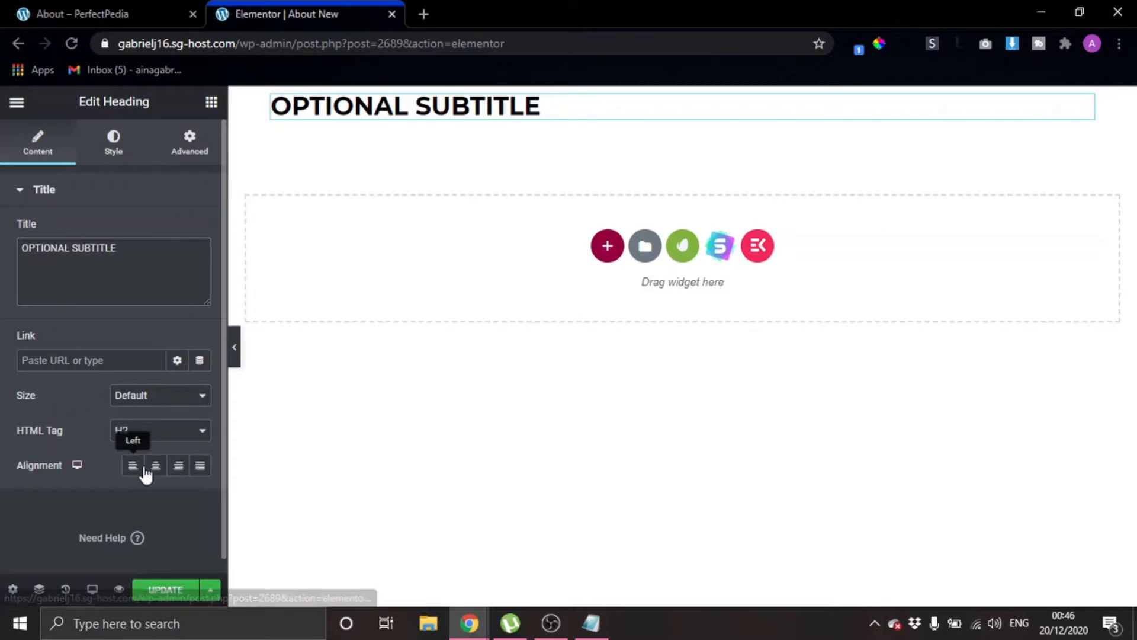
click(156, 470)
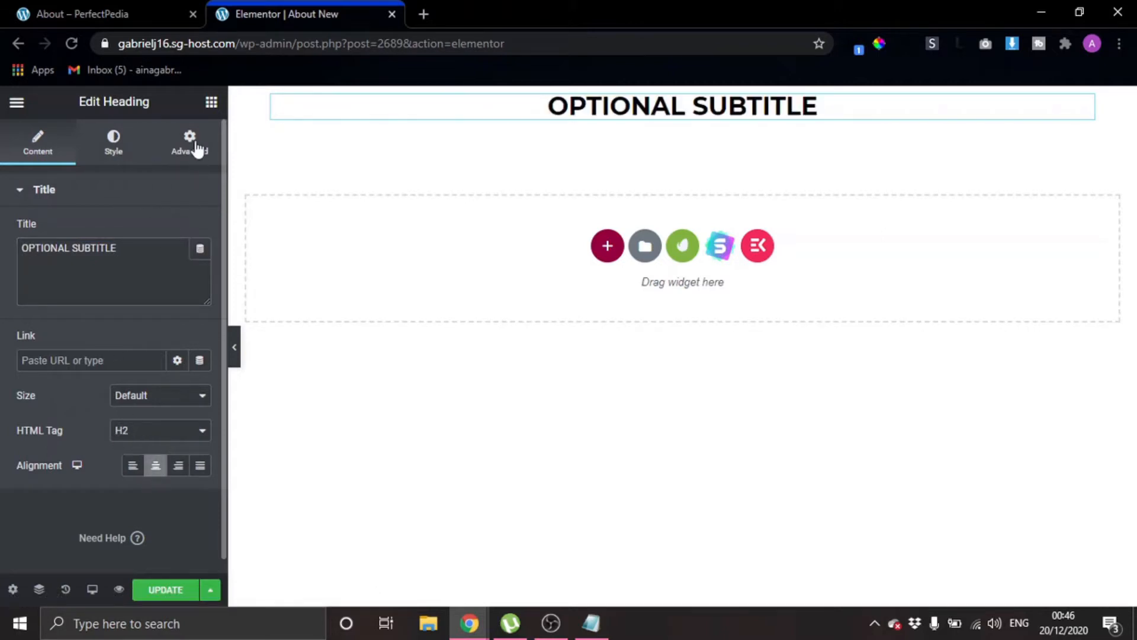
Style the subtitle typography: size 14 px, weight 500, letter spacing 1.6
click(113, 141)
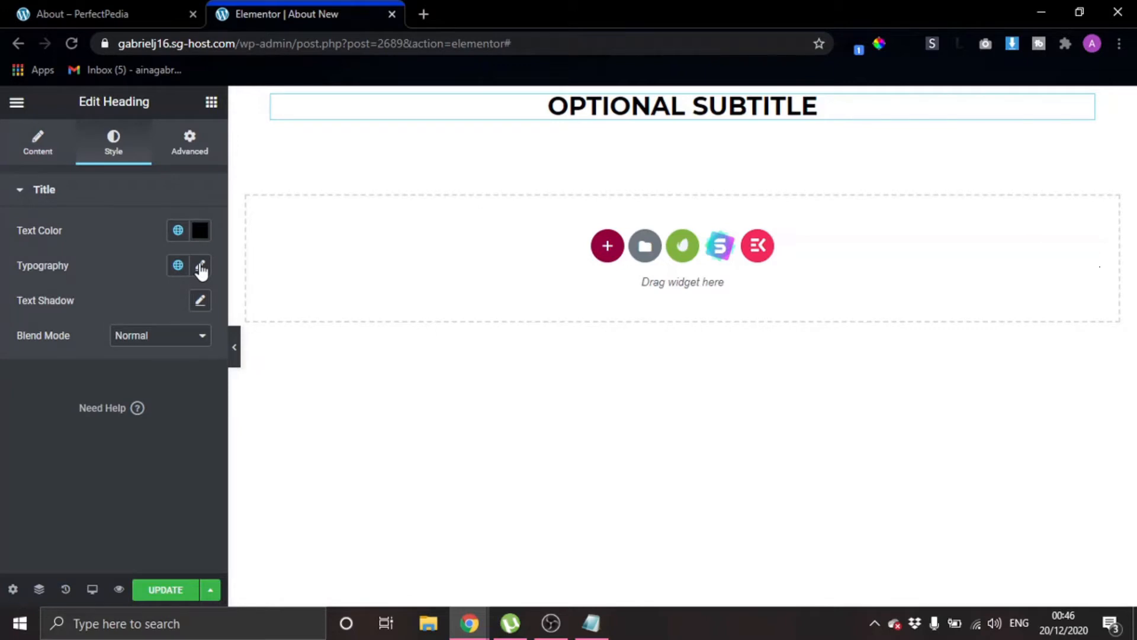
click(201, 266)
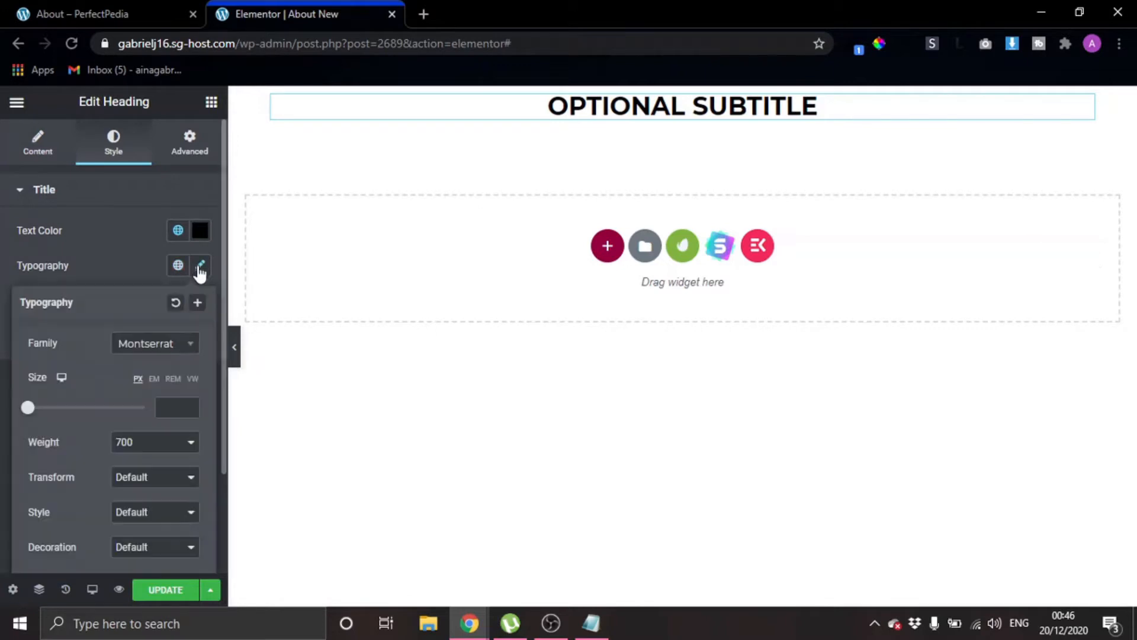
click(163, 408)
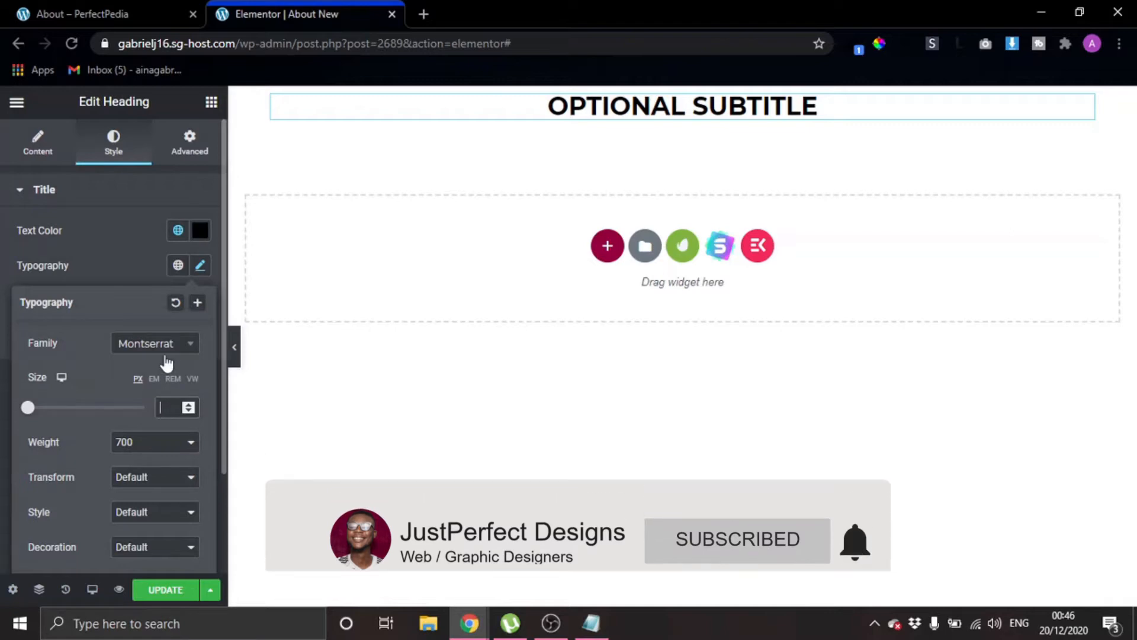
text(14)
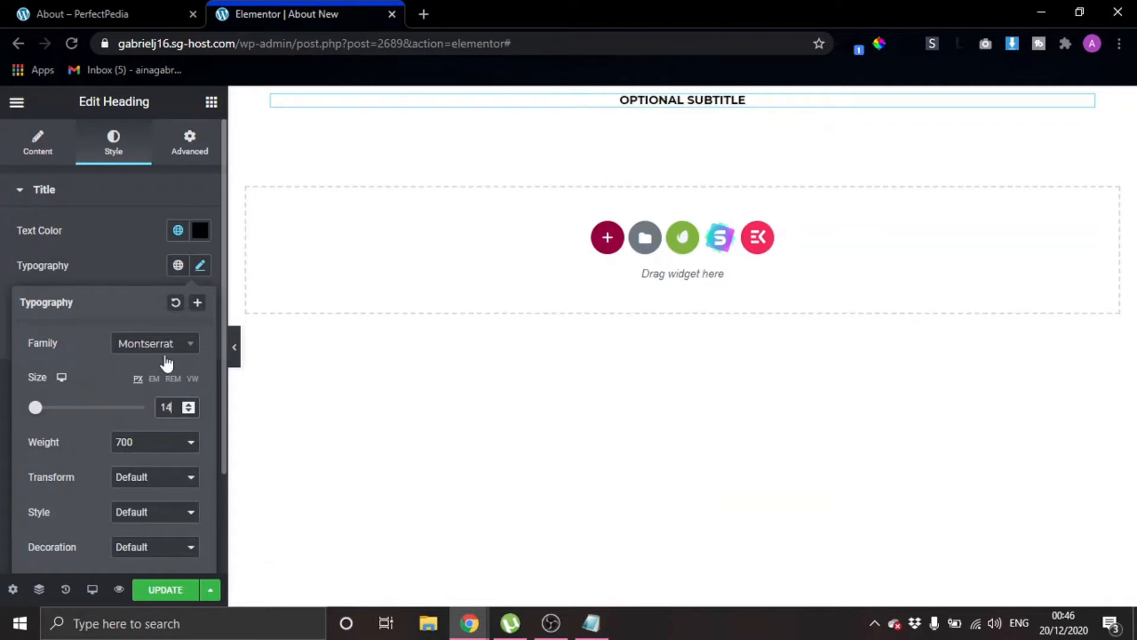
click(131, 454)
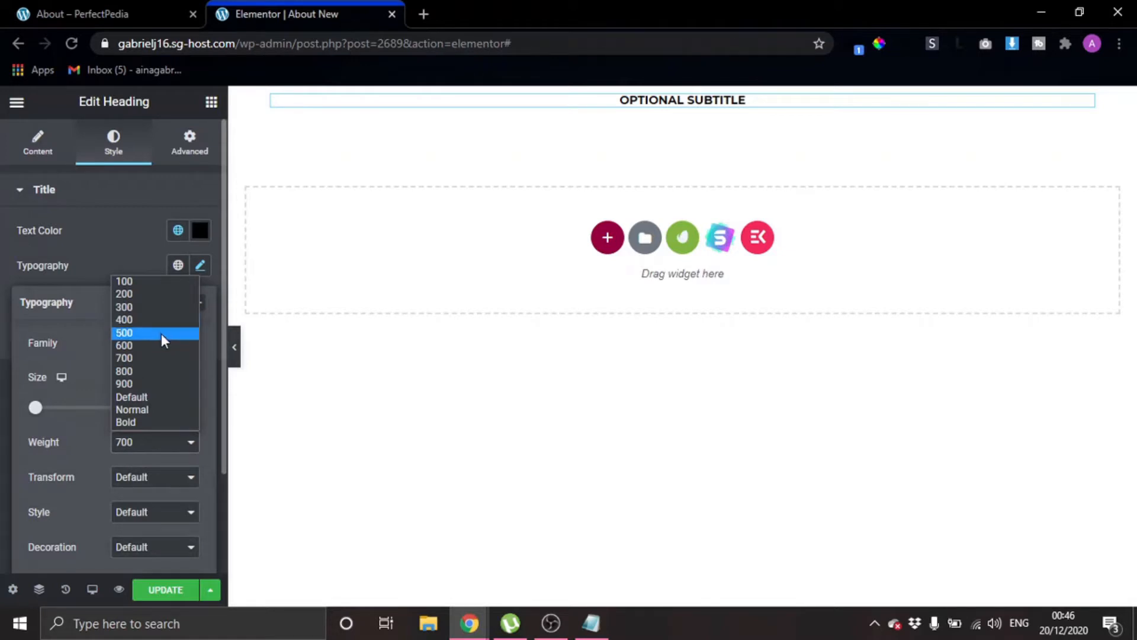
click(162, 332)
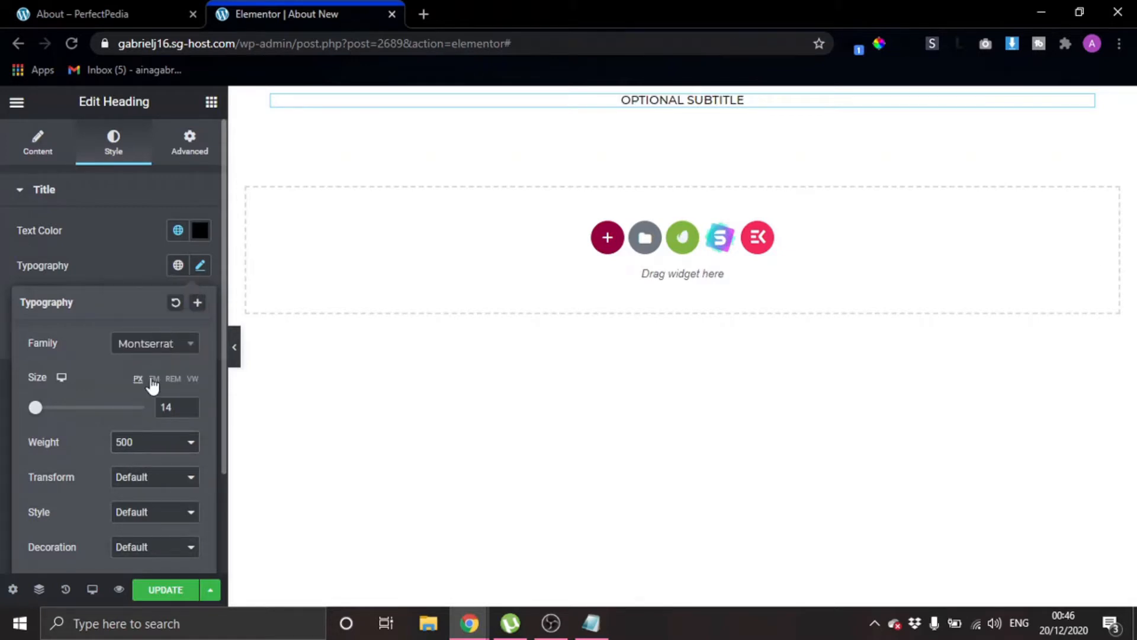
scroll(136, 407, down, 2)
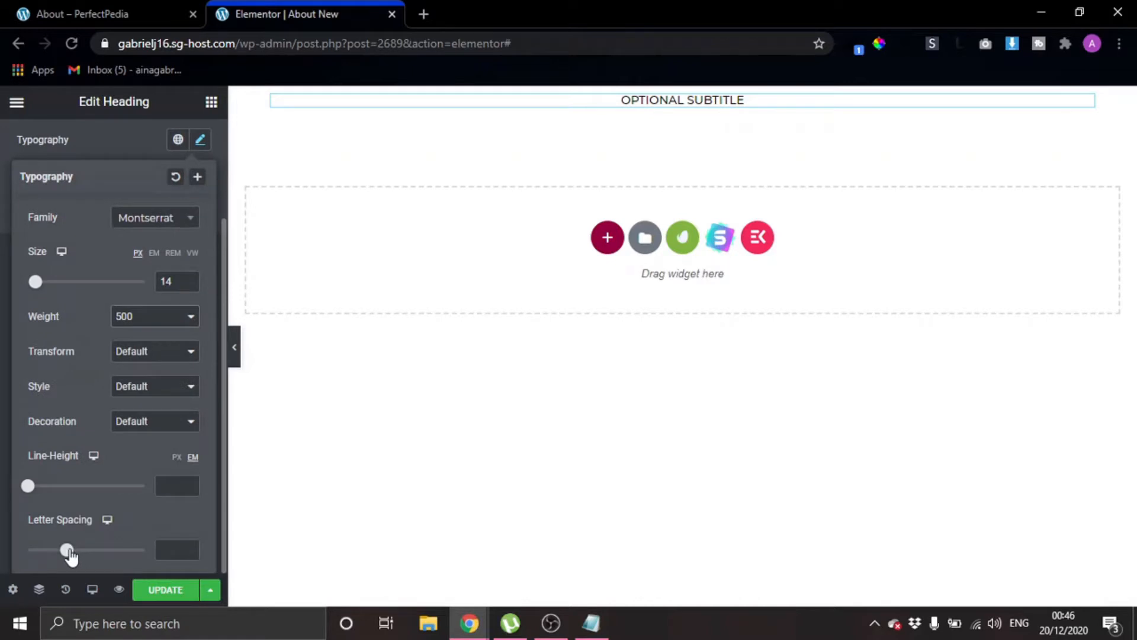
drag(69, 552, 84, 560)
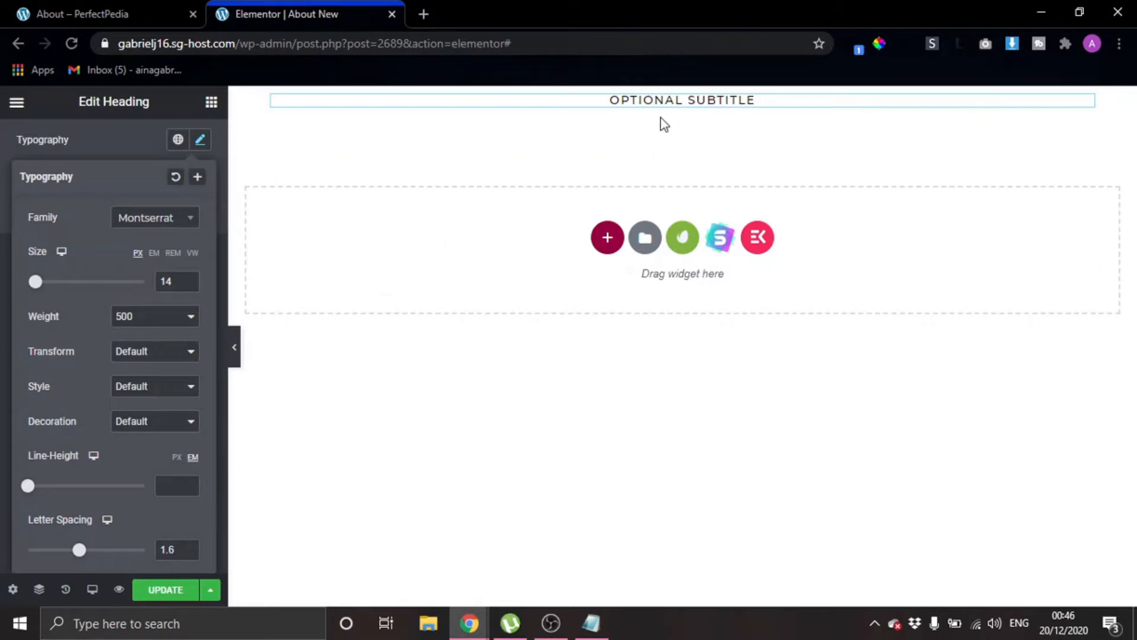
click(674, 98)
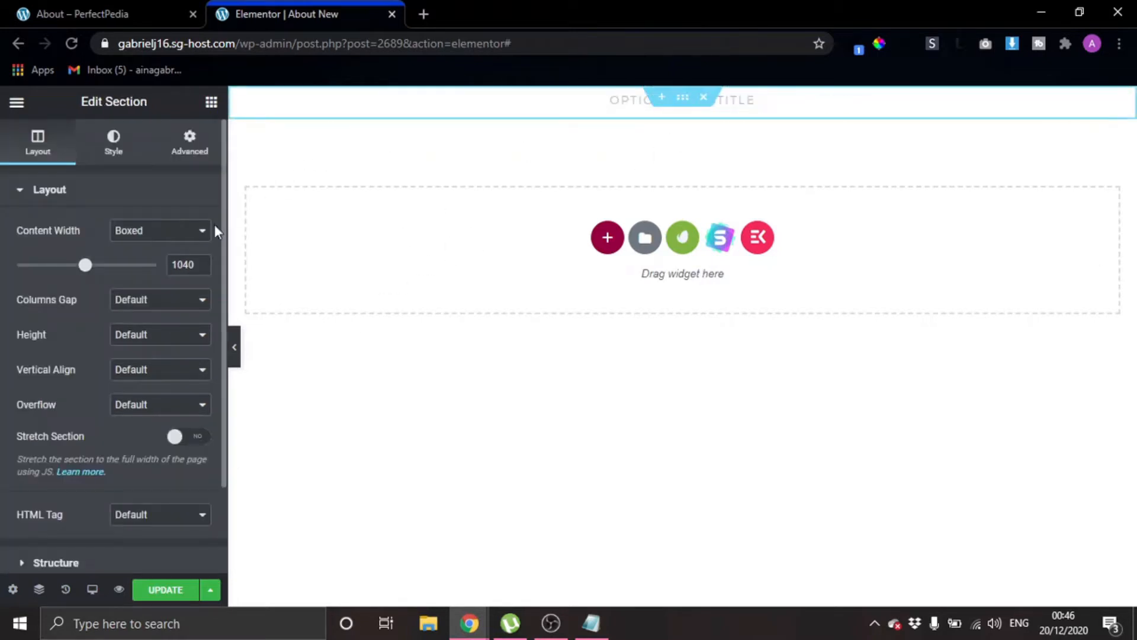
click(177, 148)
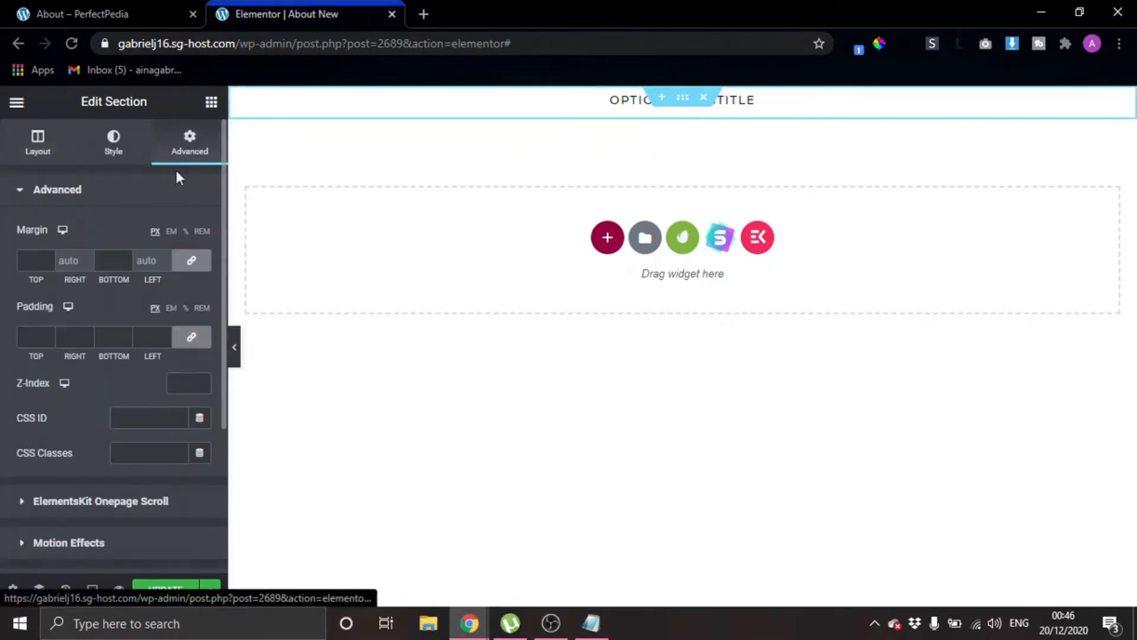
Unlink the section padding and set top and bottom padding to 100 px
click(192, 336)
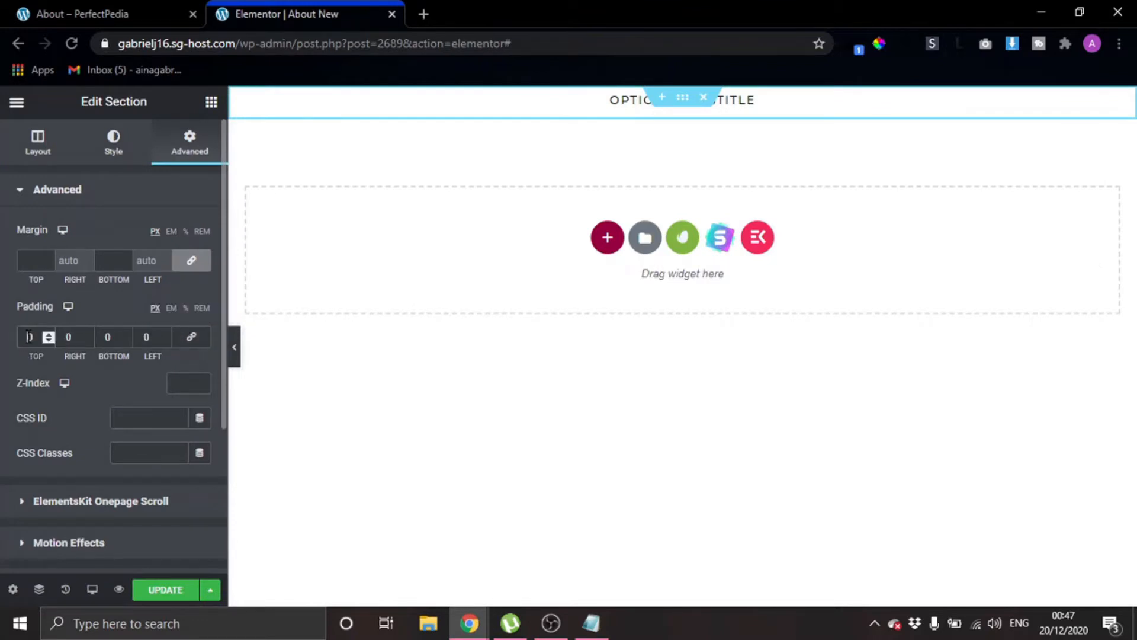
text(100)
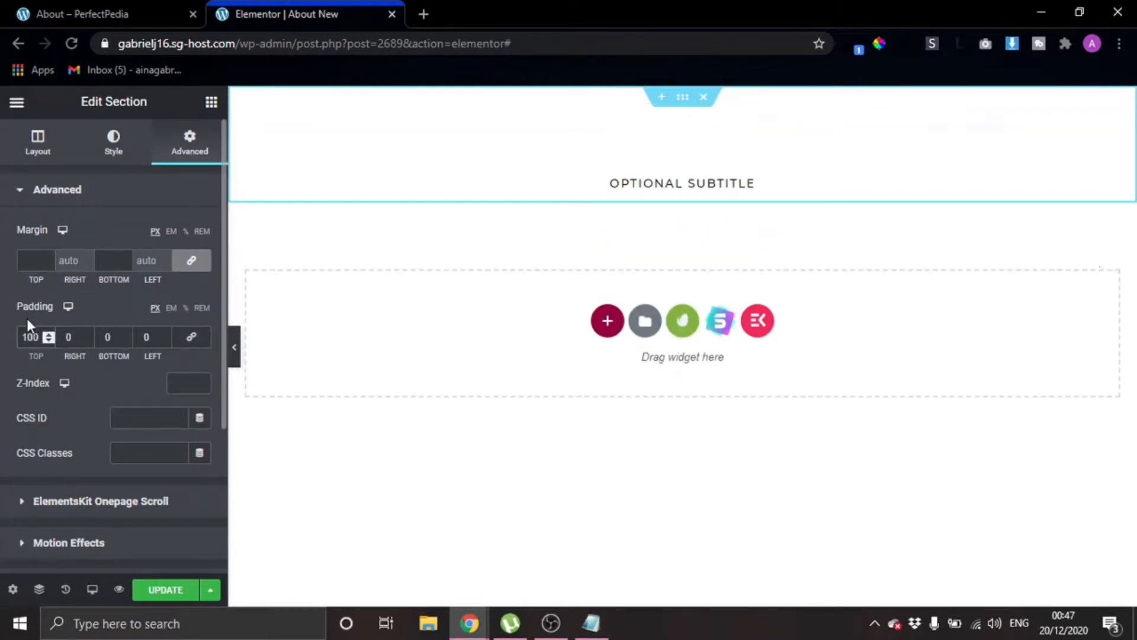
click(103, 336)
text(1)
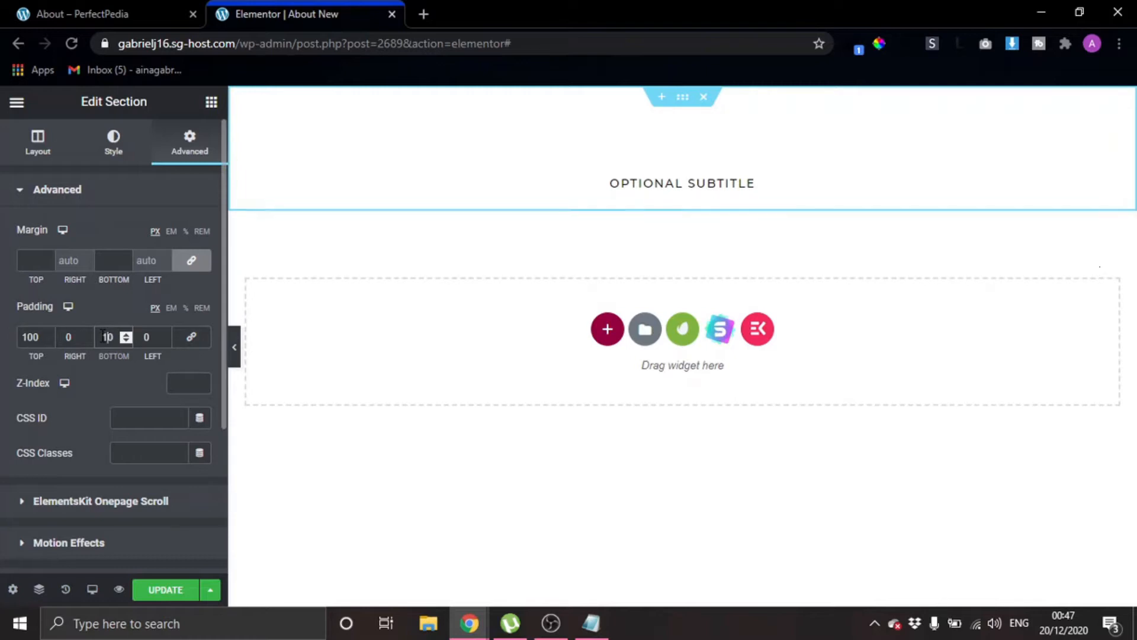
text(00)
key(BackSpace)
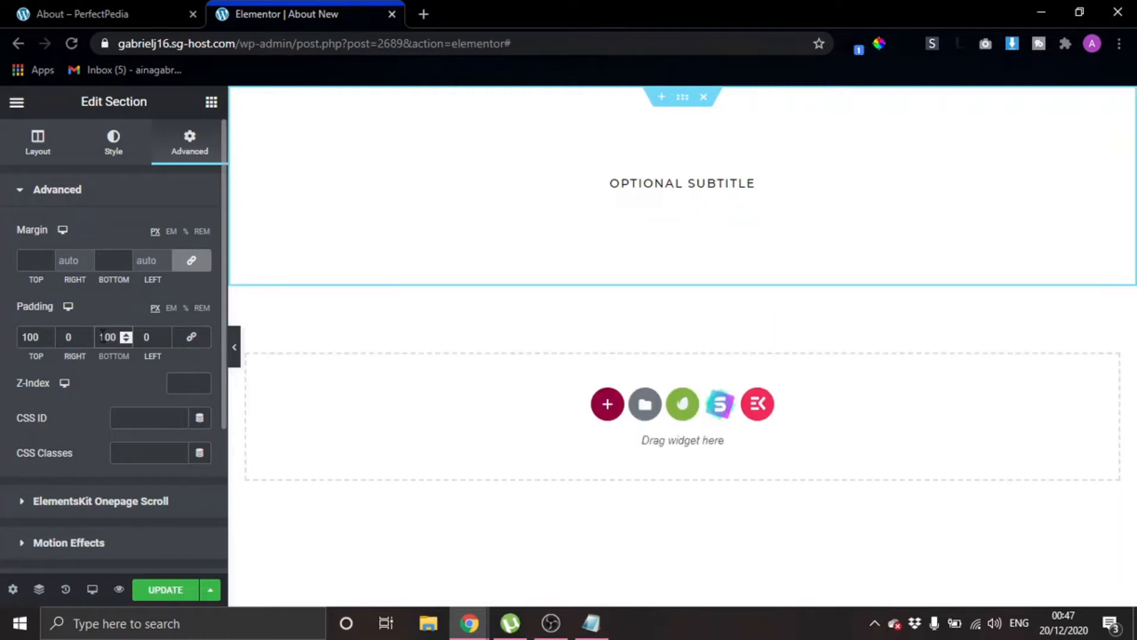
click(678, 184)
click(205, 106)
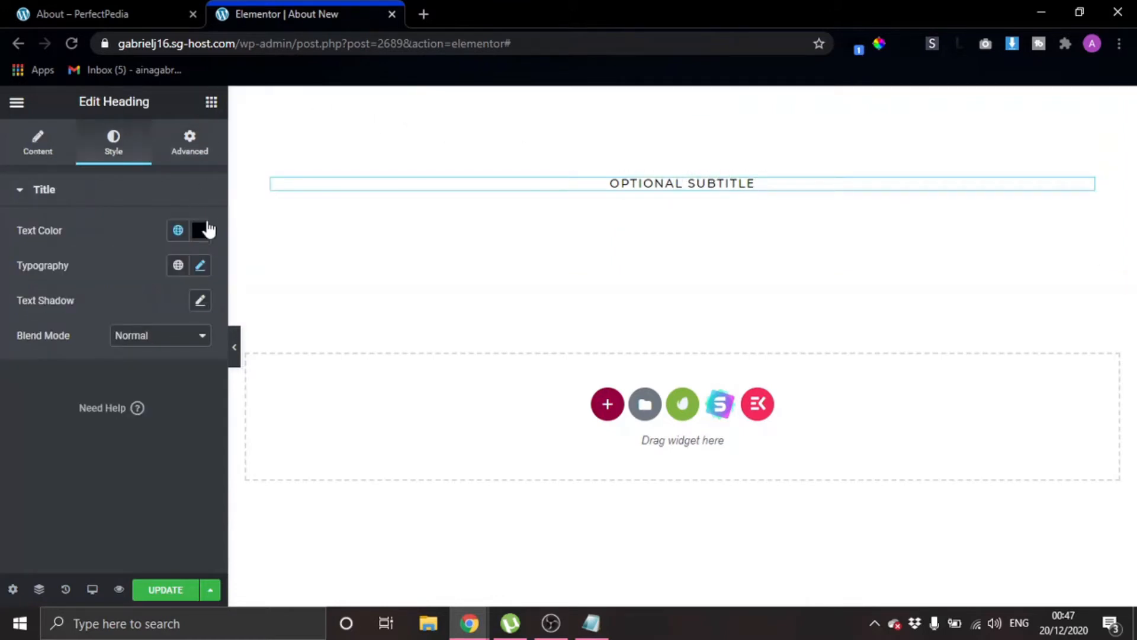
Drop a Heading below the subtitle, paste 'Meet The Team' into it and centre it
drag(168, 261, 658, 186)
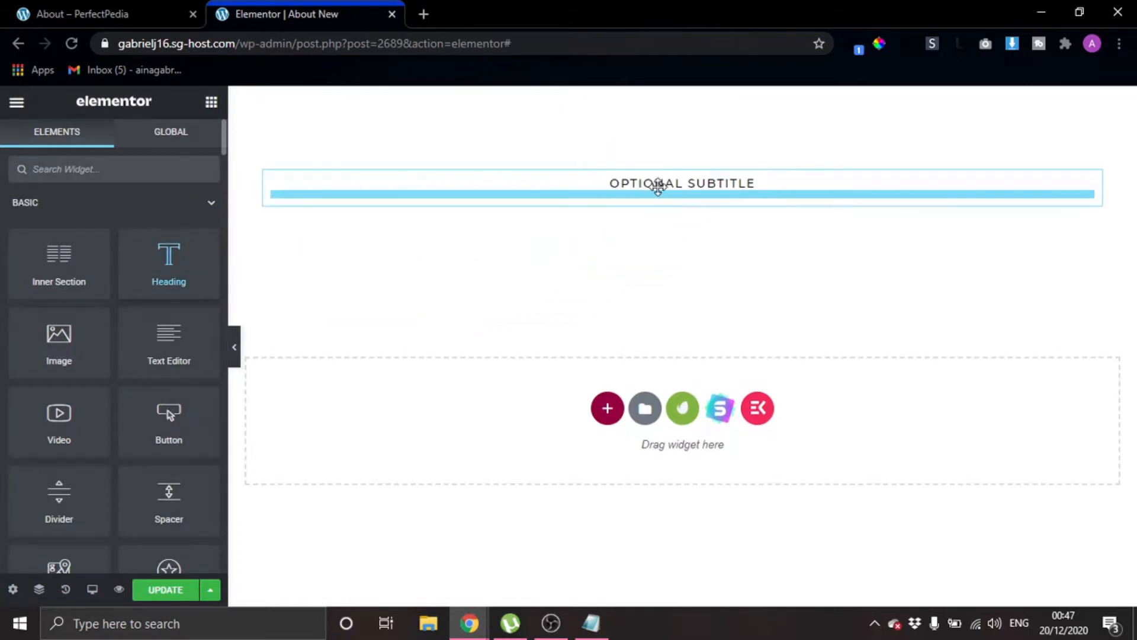
click(112, 13)
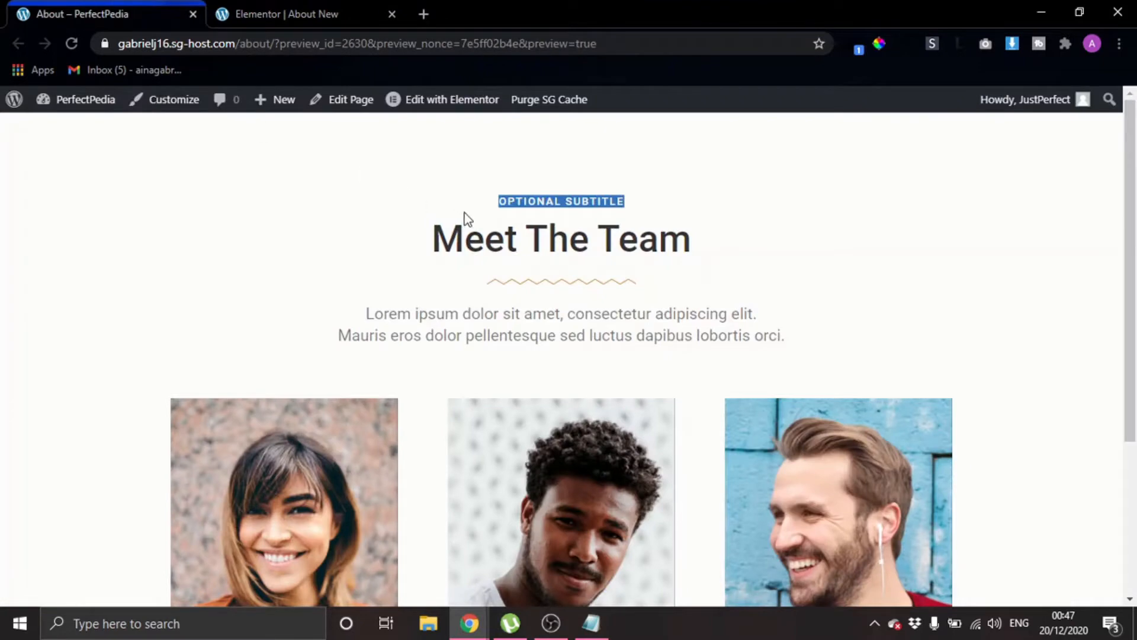
triple_click(475, 240)
key(ctrl+c)
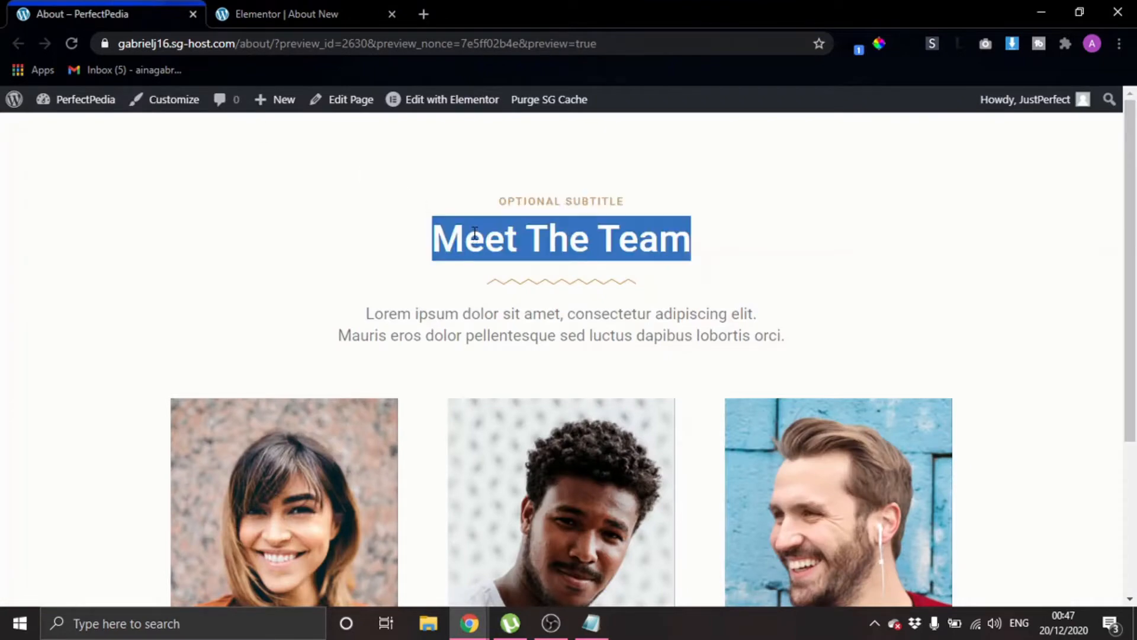
click(285, 14)
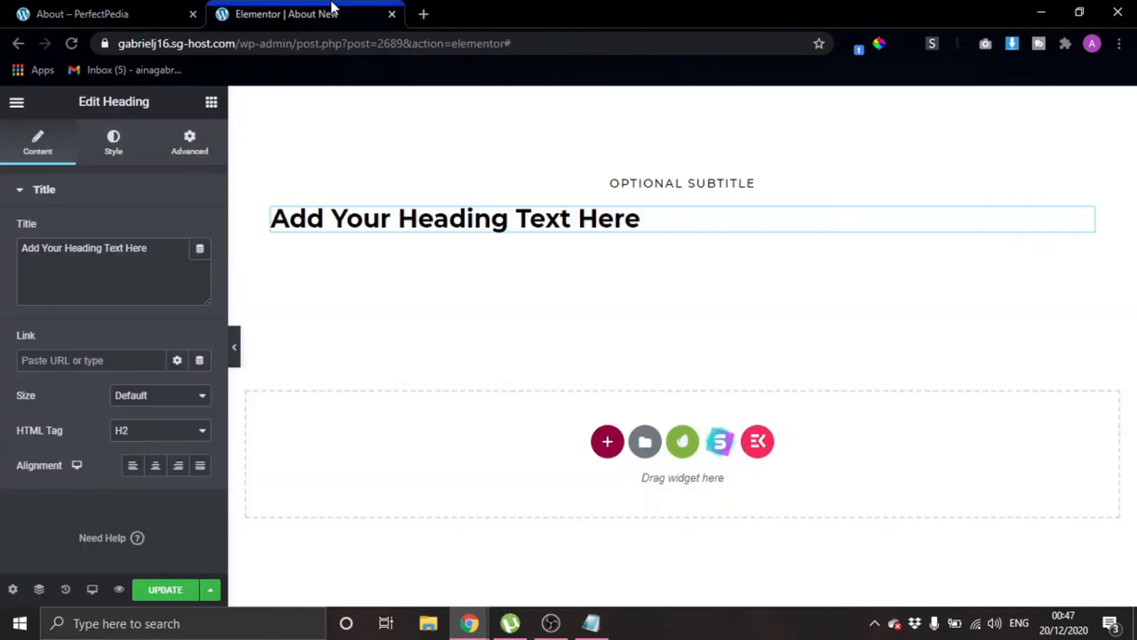
triple_click(148, 261)
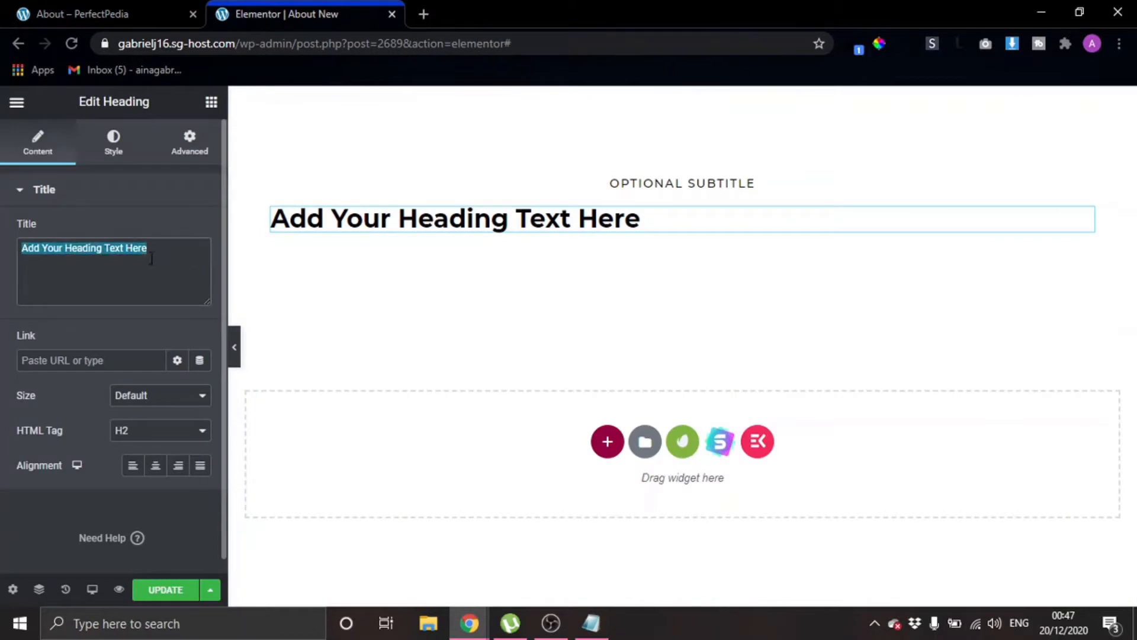
key(ctrl+v)
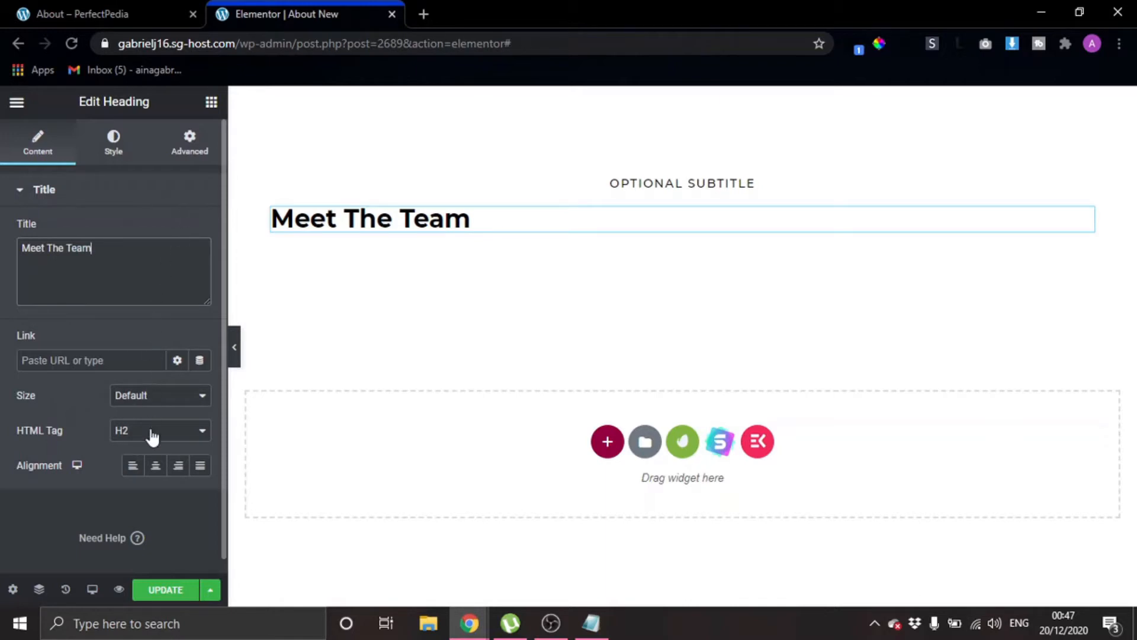
click(156, 466)
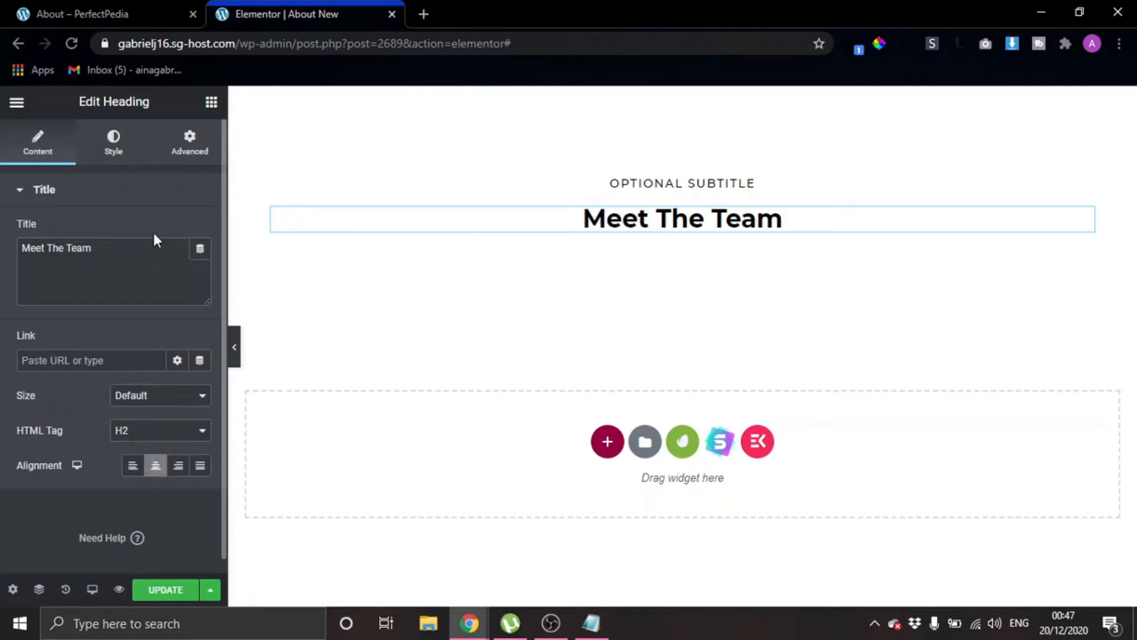
Set the Meet The Team heading's typography size to 40 px
click(117, 144)
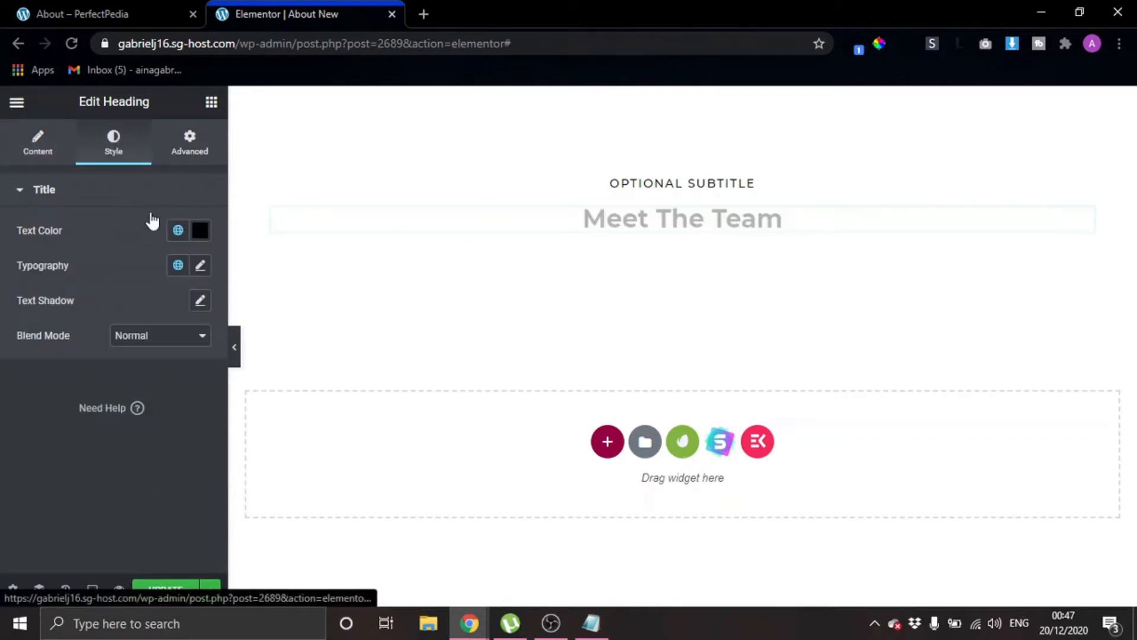
click(201, 266)
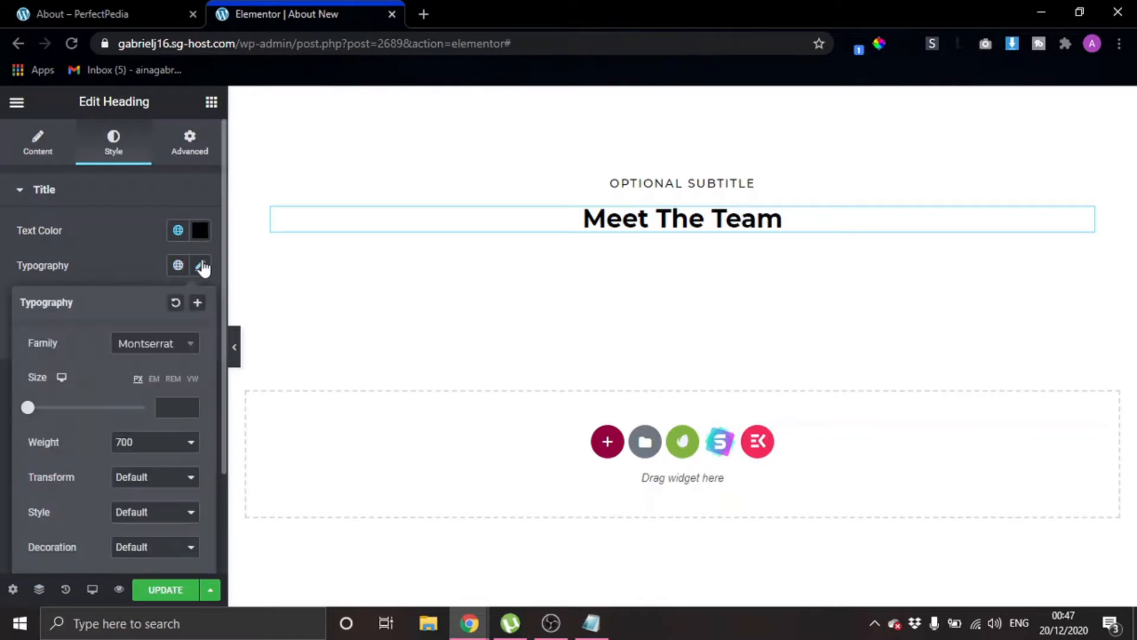
click(176, 404)
text(30)
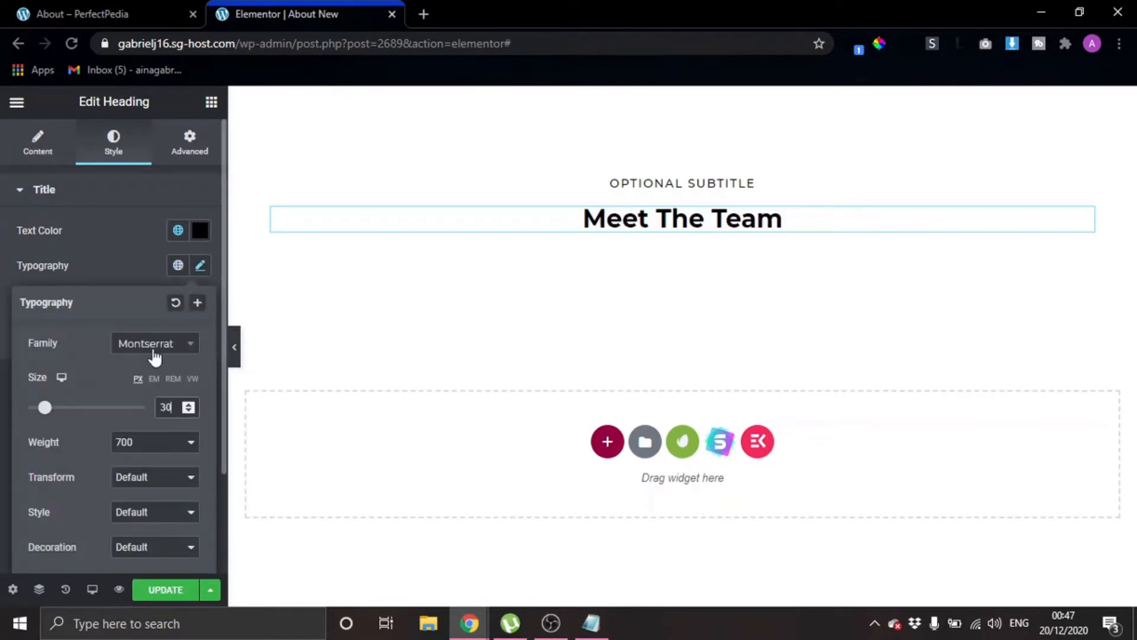
key(BackSpace)
text(00)
key(BackSpace)
key(BackSpace)
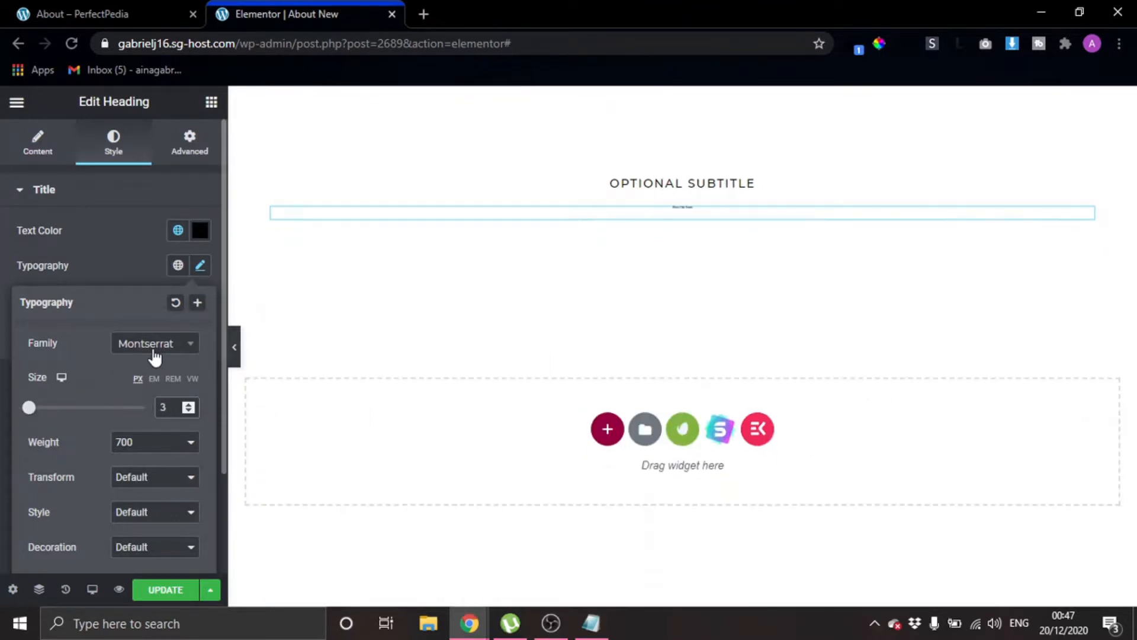
key(BackSpace)
text(40)
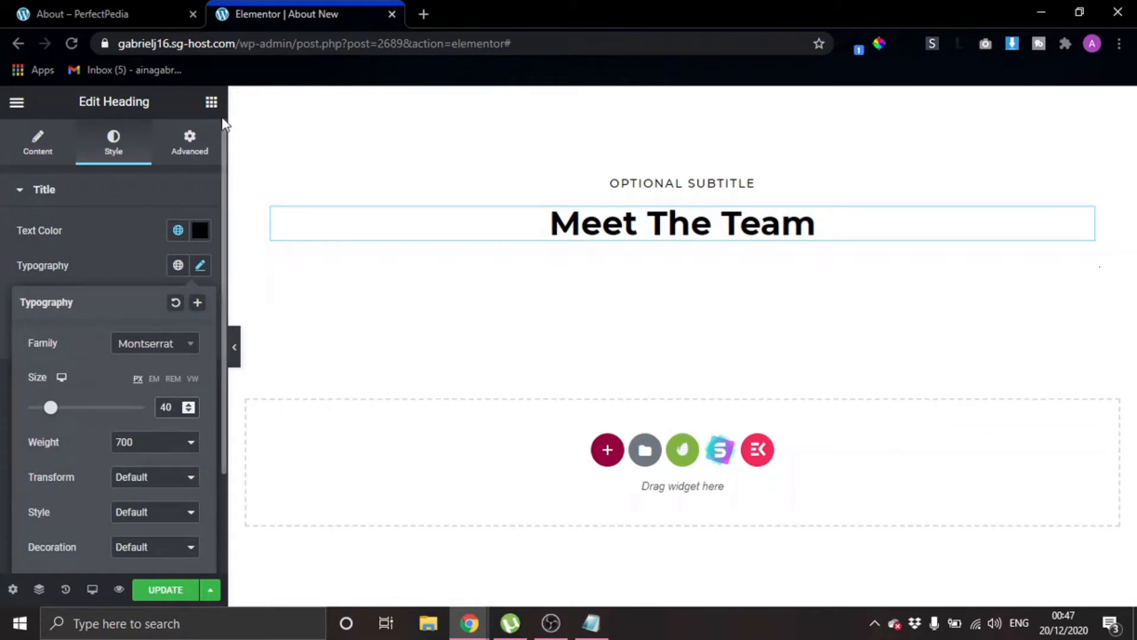
click(211, 102)
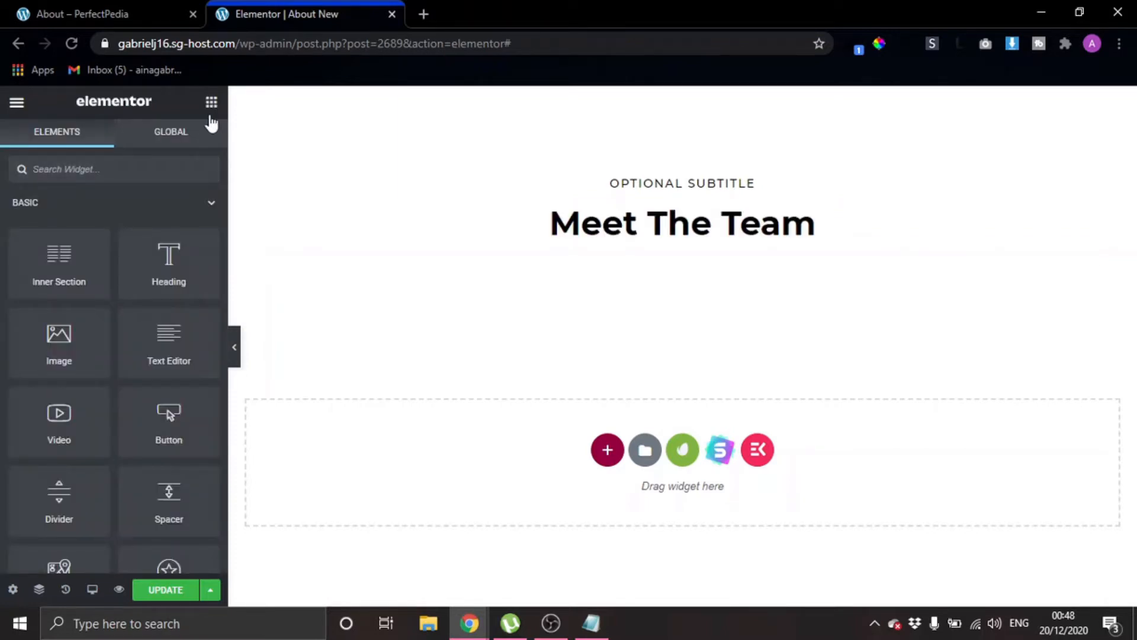
Place a Divider under the Meet The Team heading and set its style to Zigzag
scroll(84, 223, down, 2)
click(170, 13)
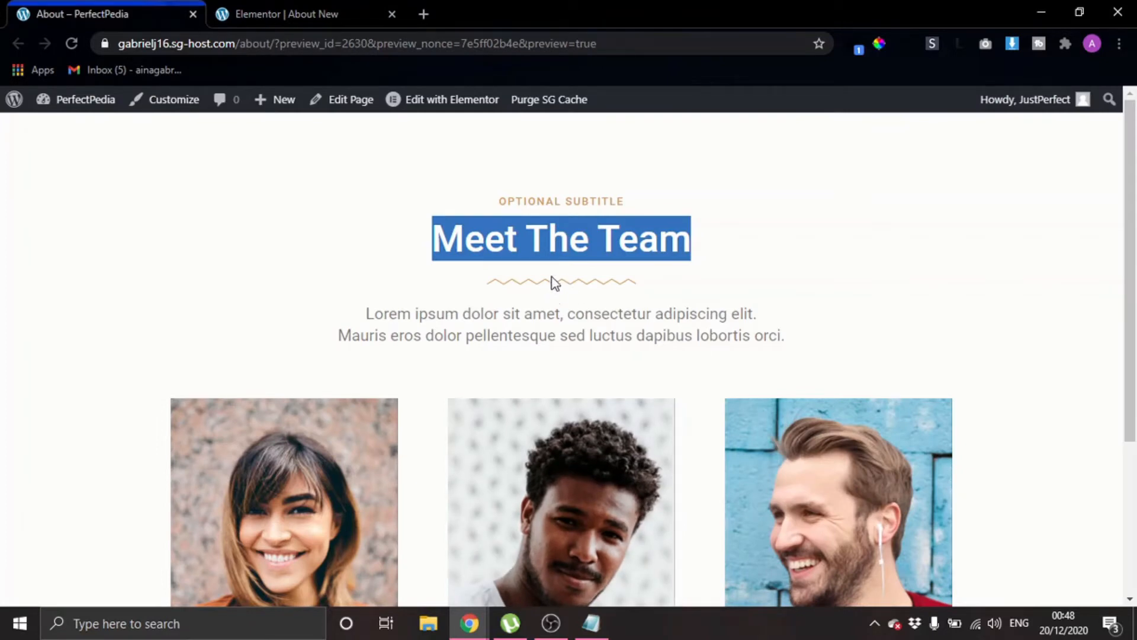
click(370, 8)
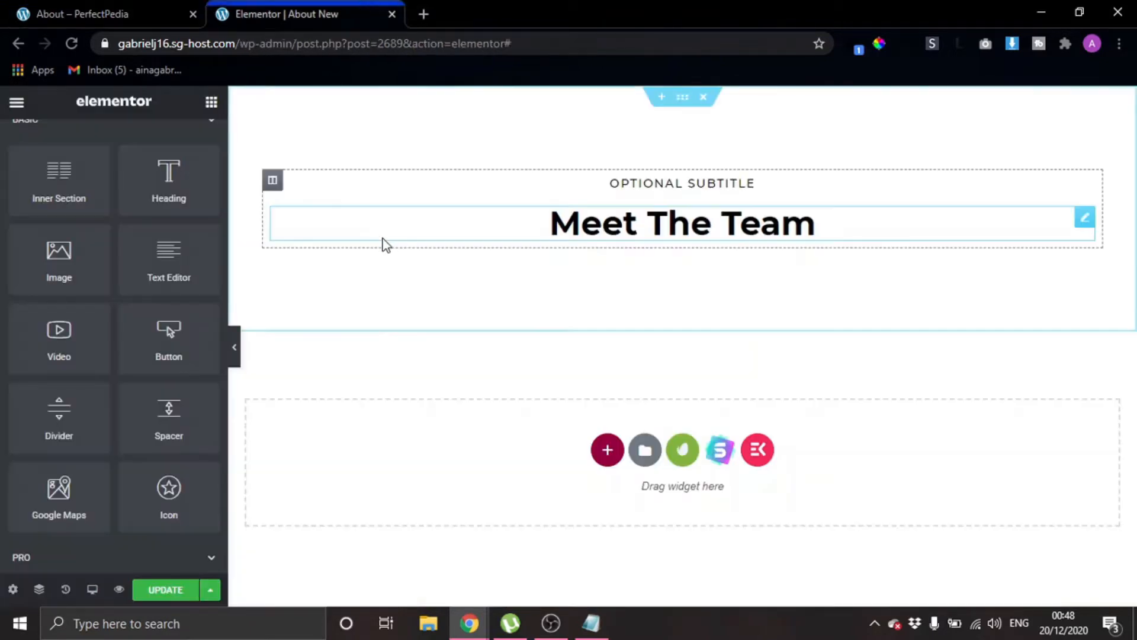
scroll(100, 201, up, 2)
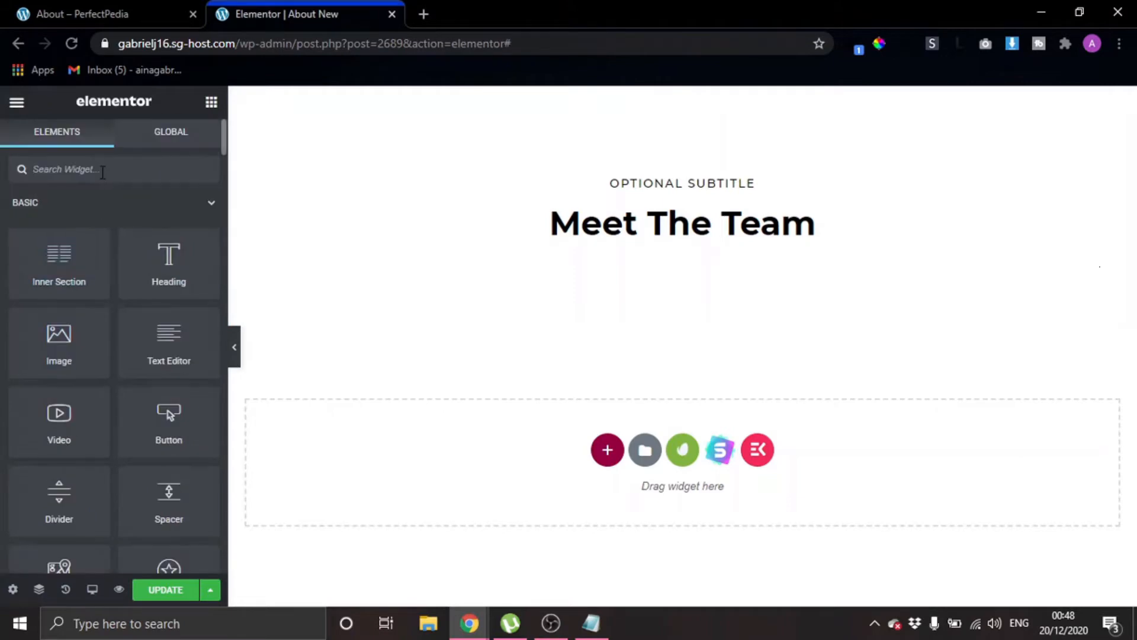
scroll(104, 198, down, 3)
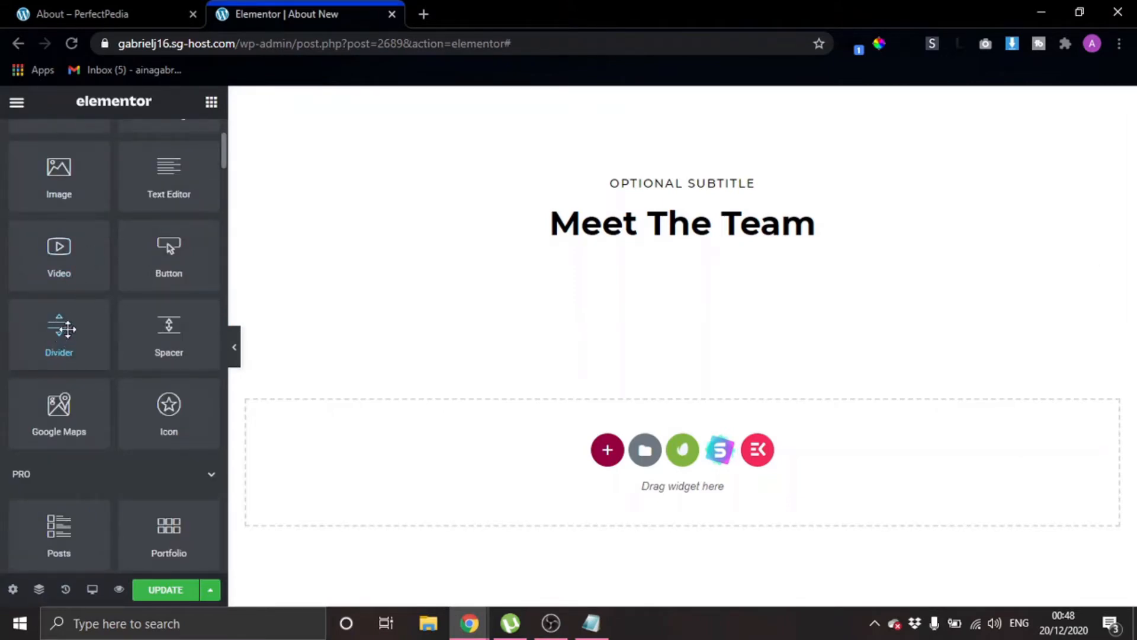
drag(68, 325, 696, 229)
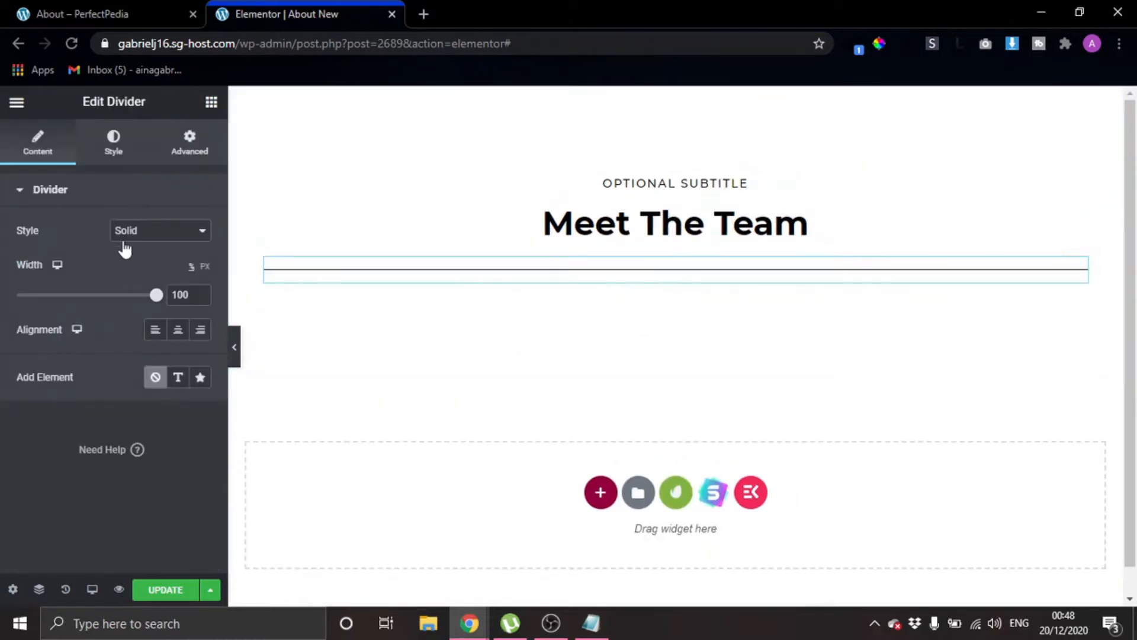
click(152, 234)
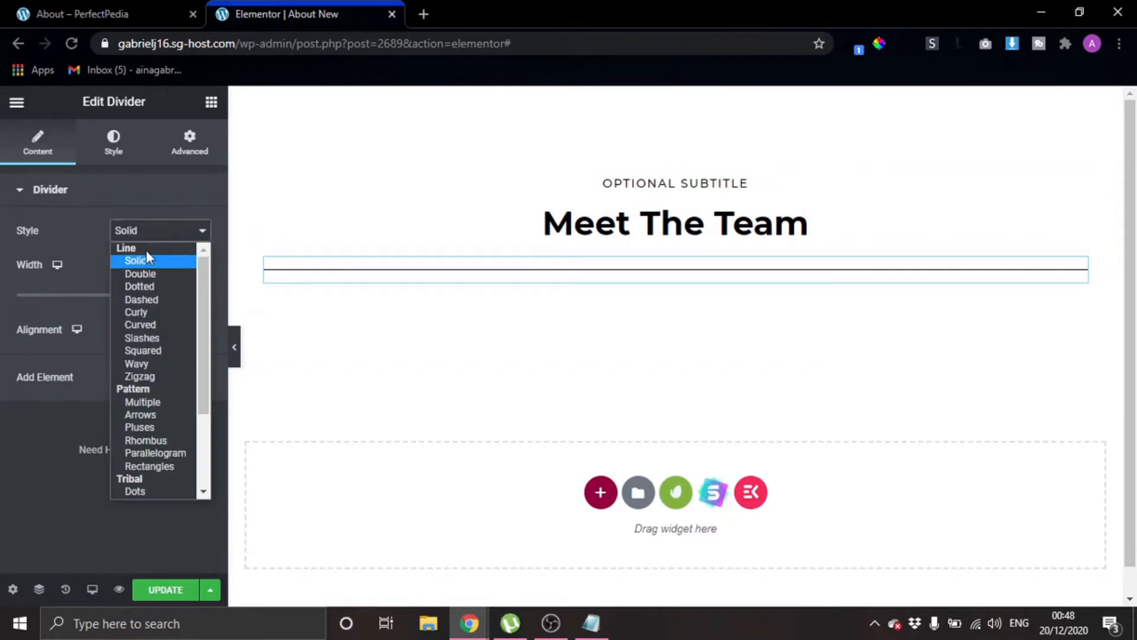
click(167, 378)
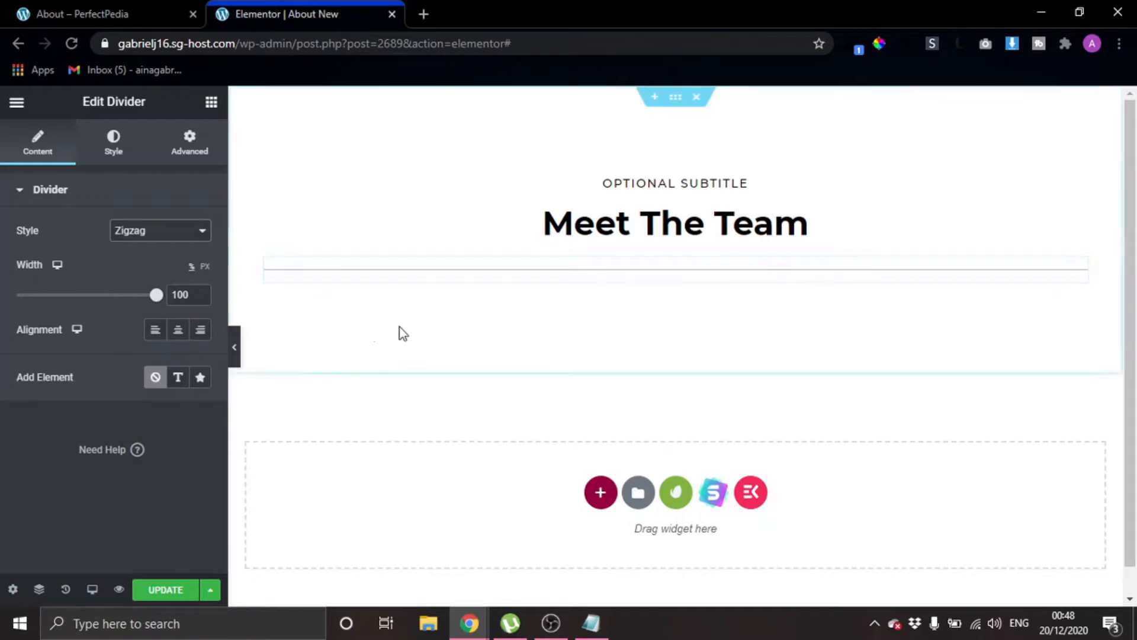
Narrow the zigzag divider to 20% width and centre it
click(100, 11)
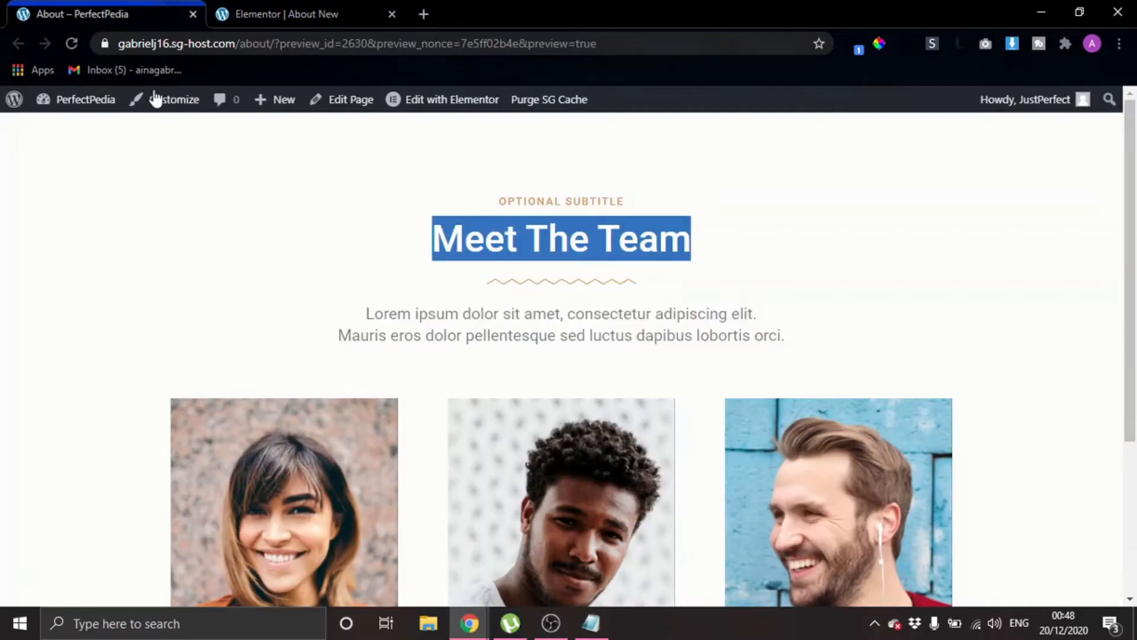
click(278, 14)
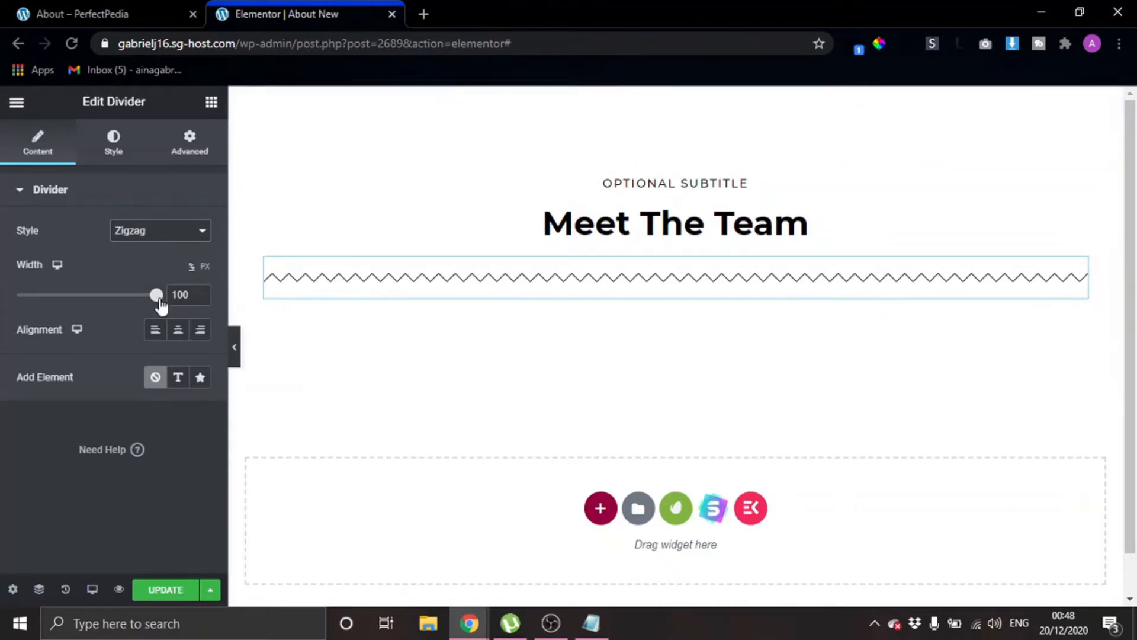
drag(158, 299, 48, 298)
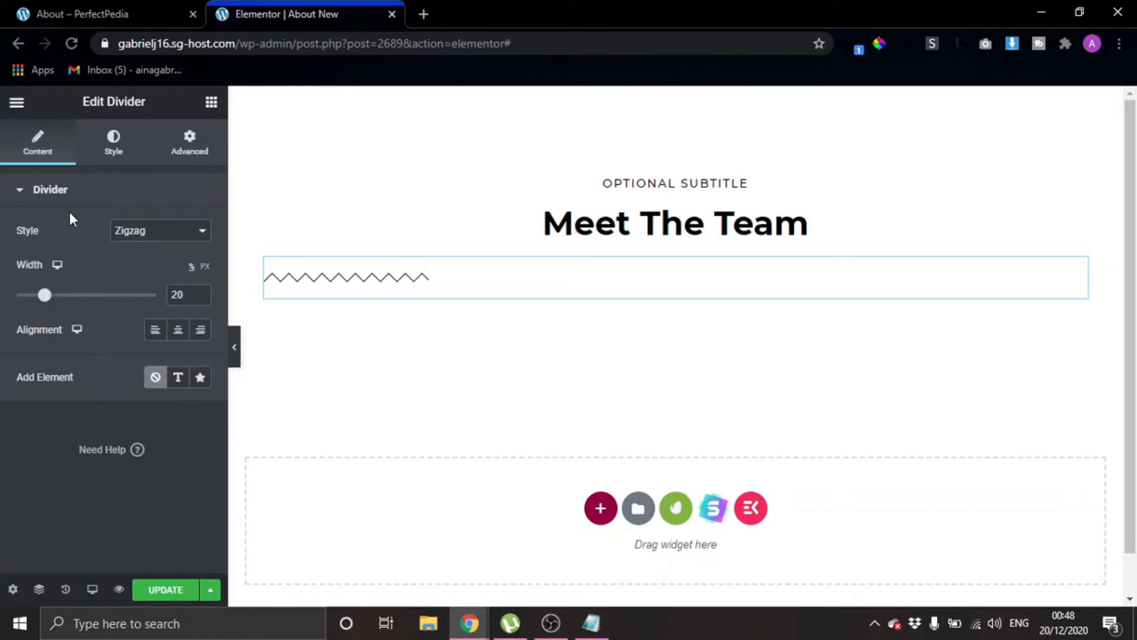
click(179, 336)
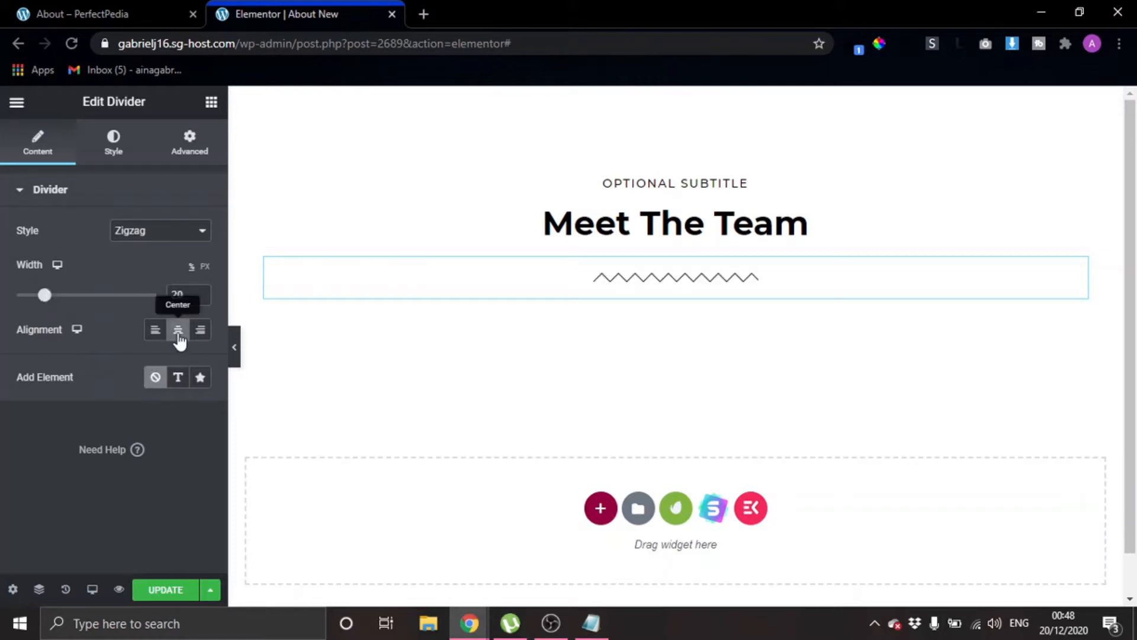
Reduce the zigzag size to 11.7 and colour the divider orange #FFA844
click(113, 157)
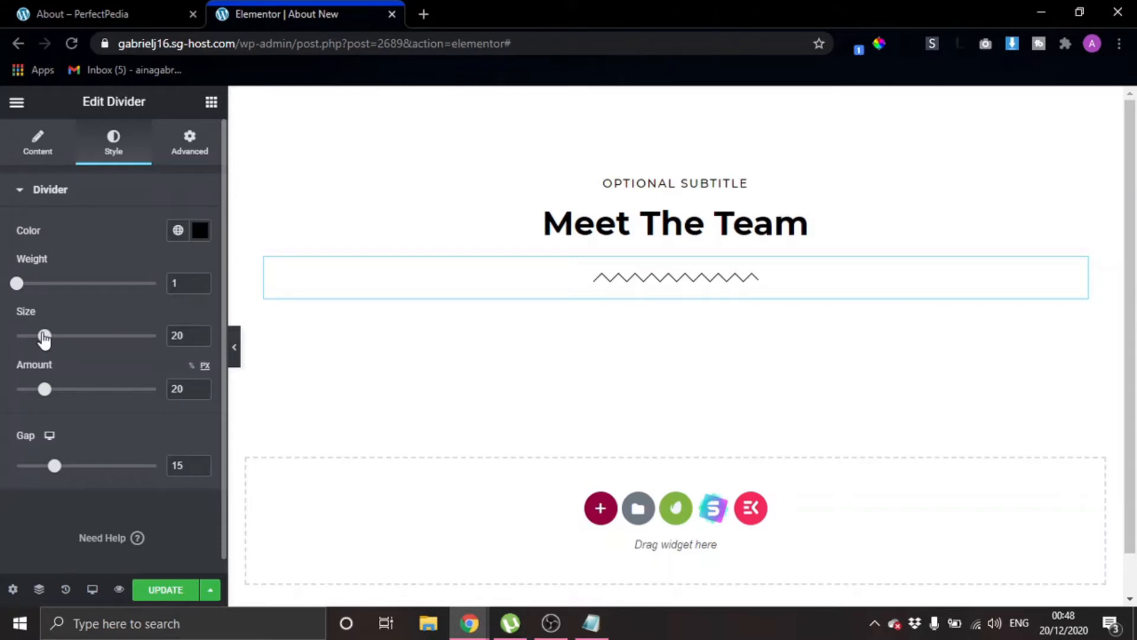
drag(43, 337, 33, 336)
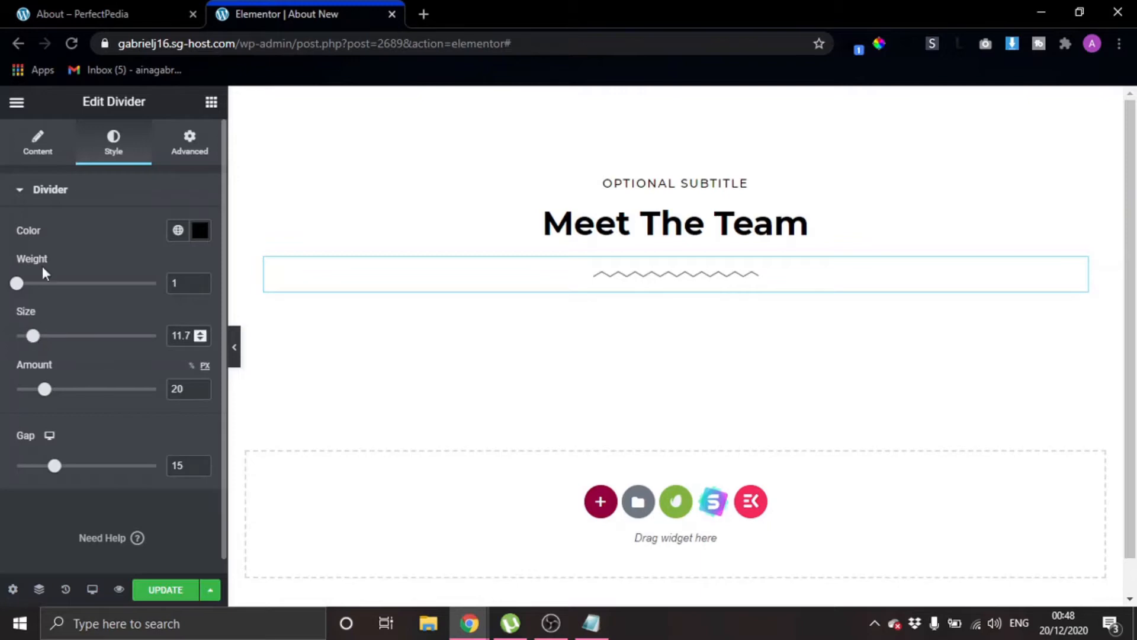
click(200, 230)
click(194, 289)
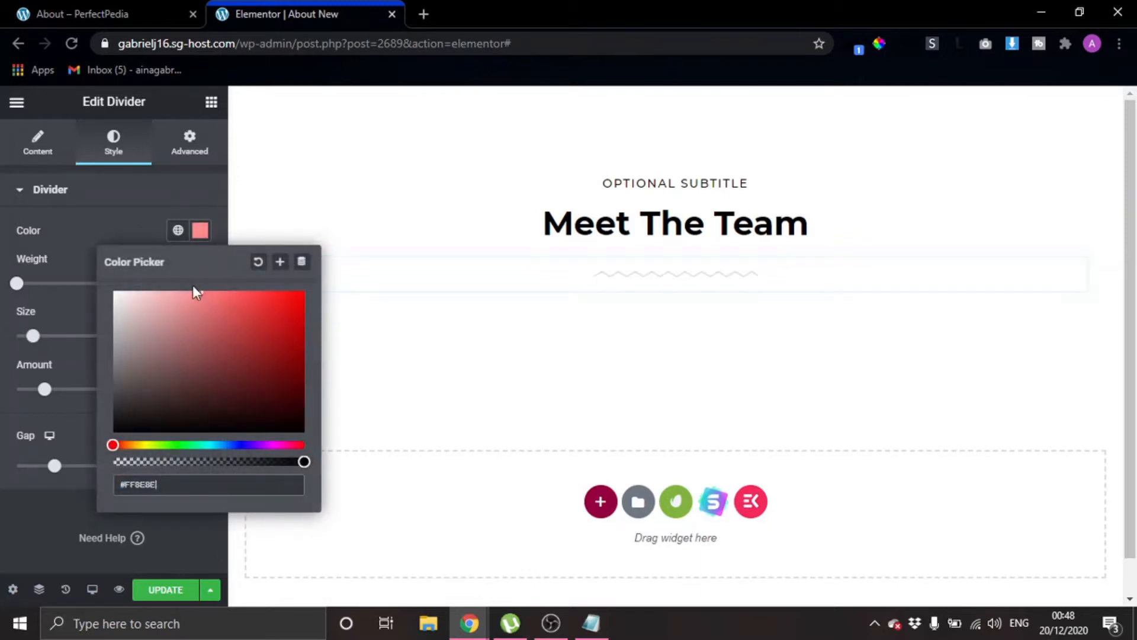
drag(196, 290, 175, 268)
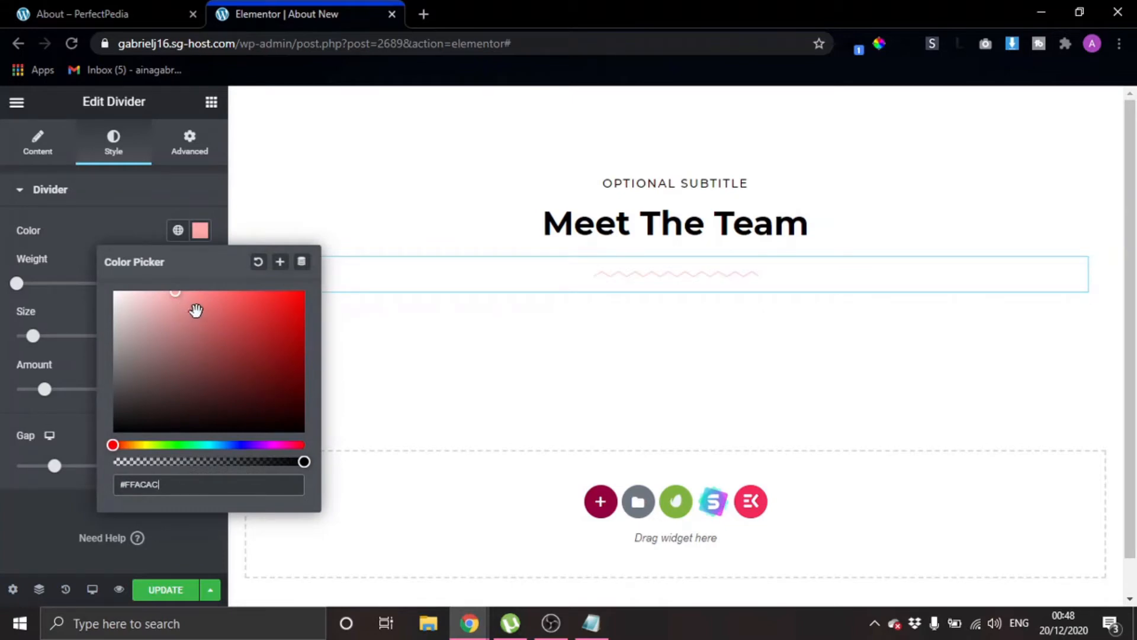
click(206, 290)
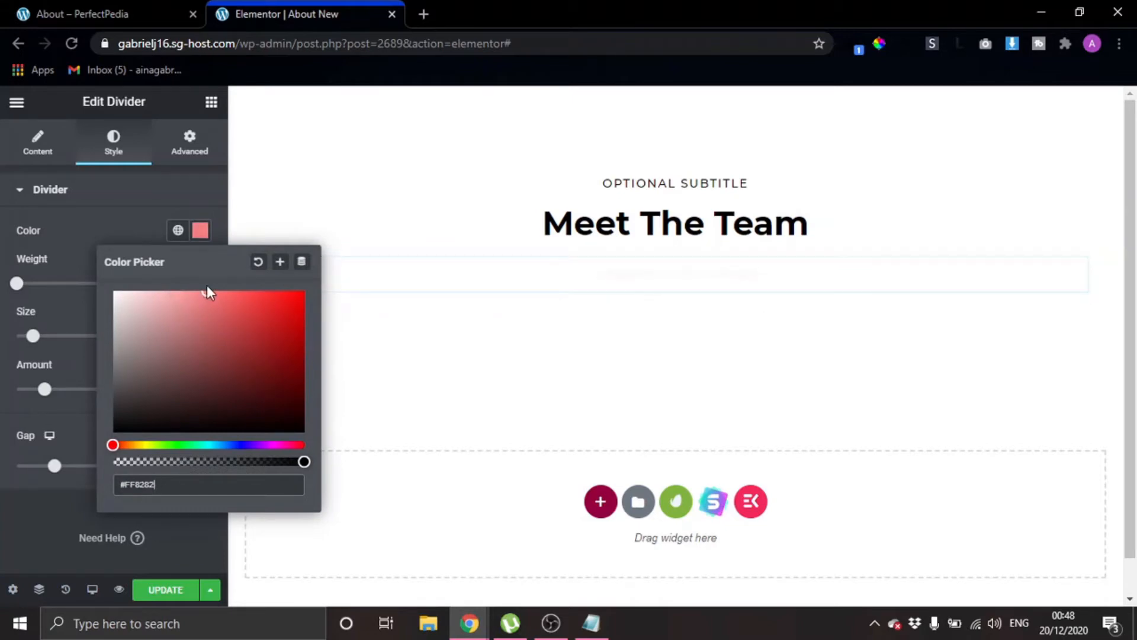
click(130, 444)
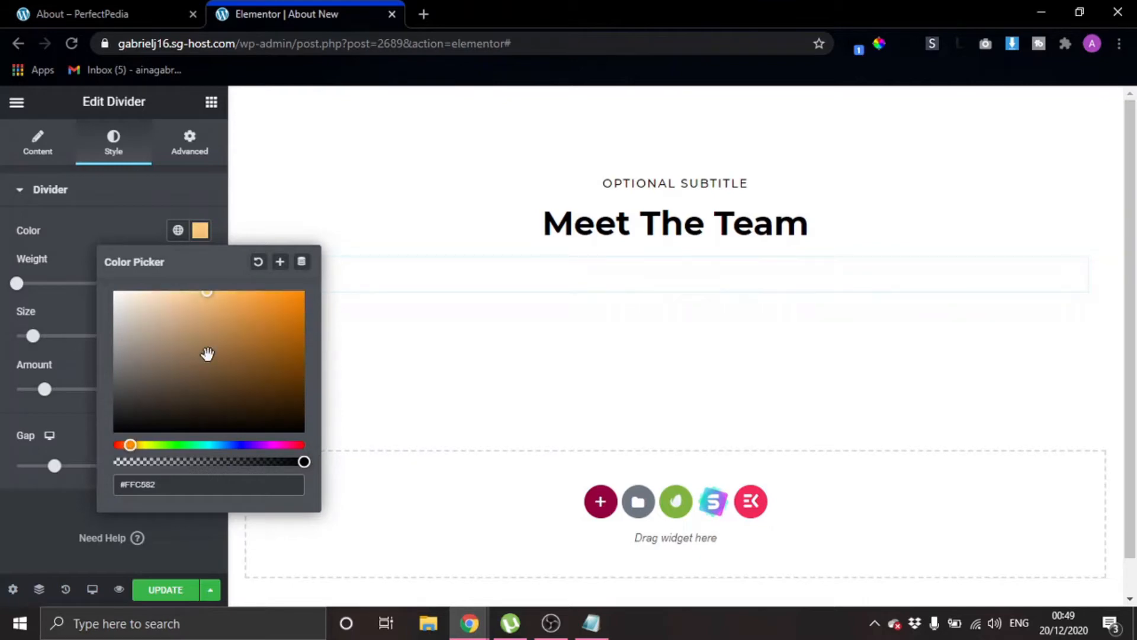
click(254, 291)
click(204, 484)
key(ctrl+c)
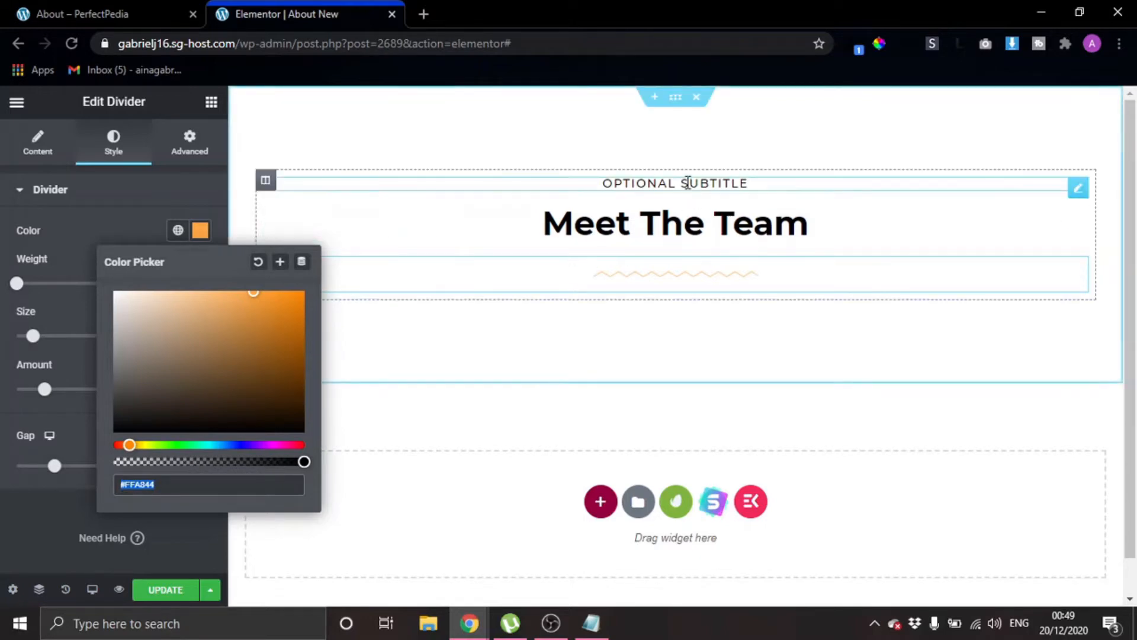
click(665, 183)
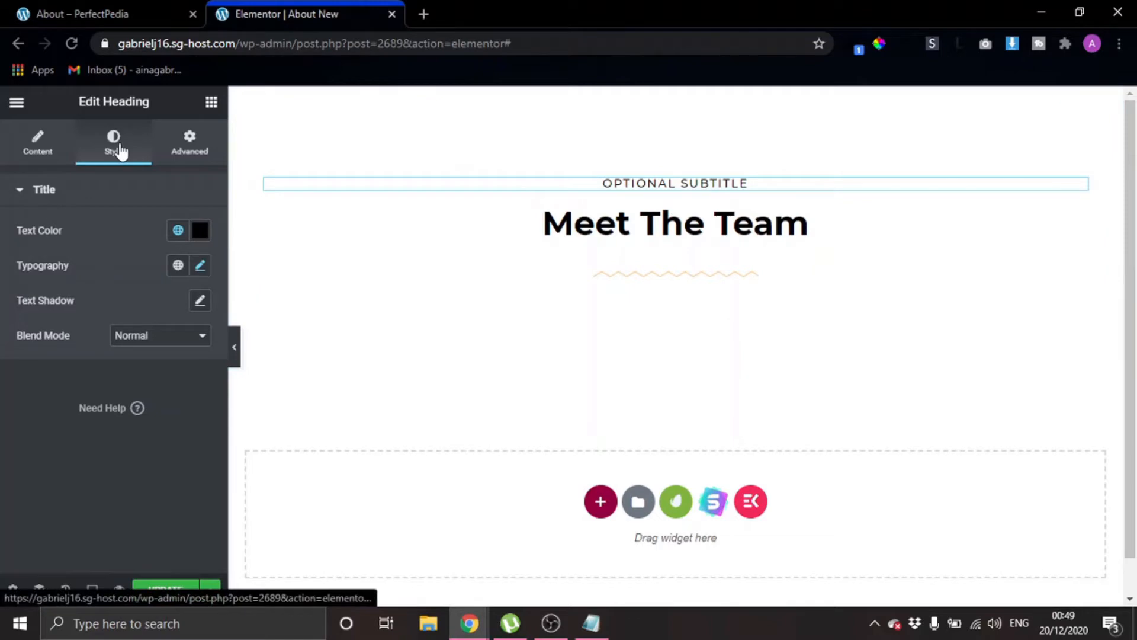
Colour the OPTIONAL SUBTITLE text a darker orange, #E48212
click(199, 232)
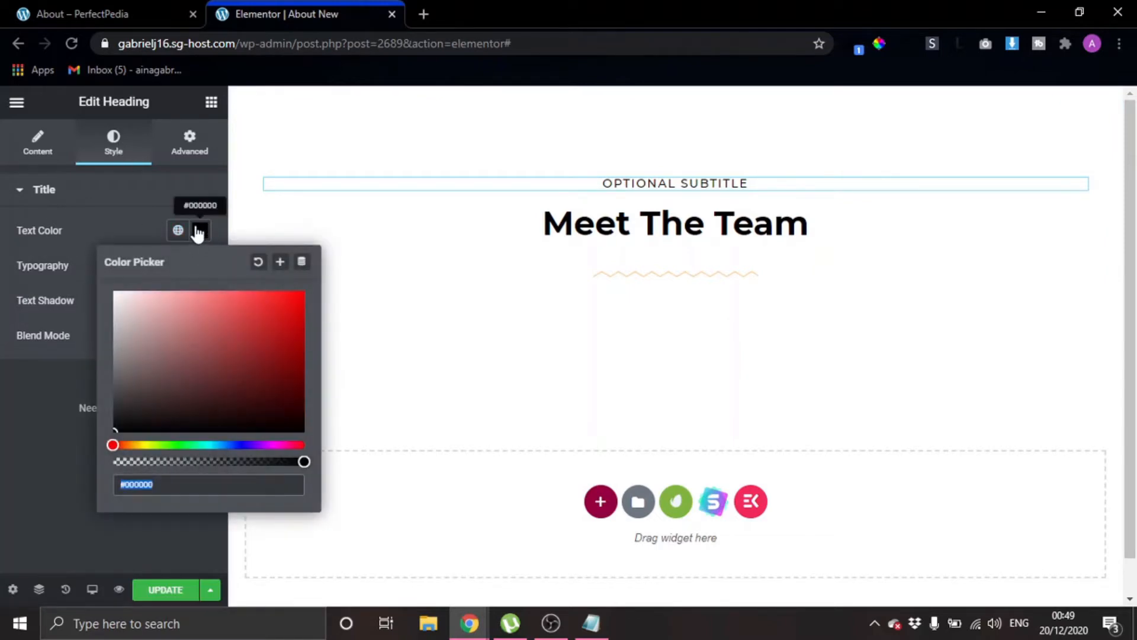
key(ctrl+v)
click(198, 233)
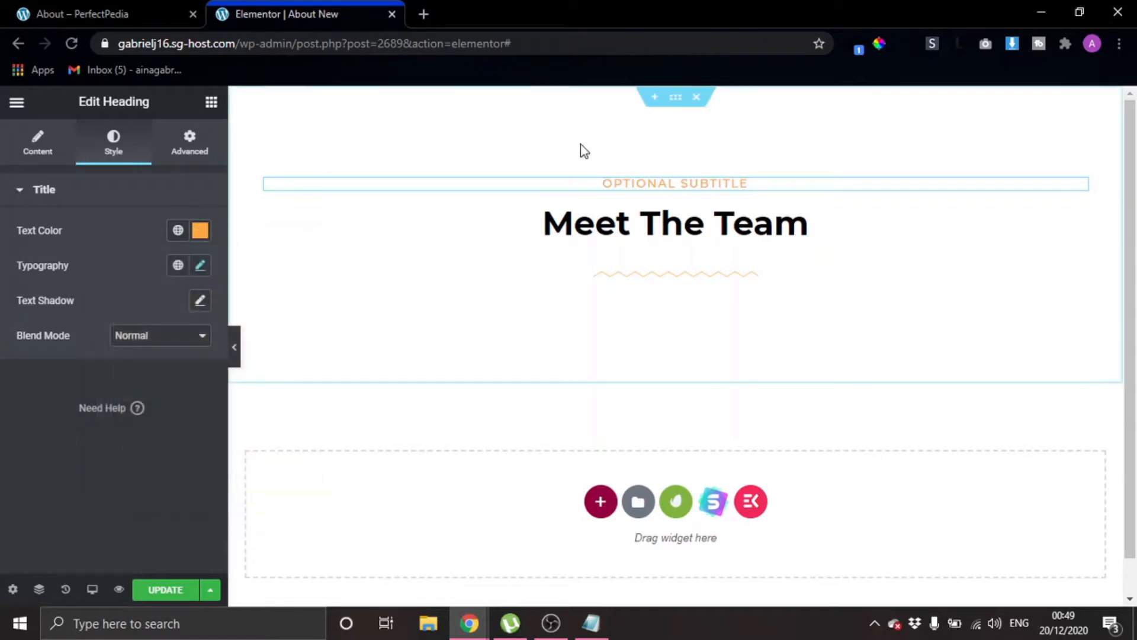
click(200, 231)
drag(261, 307, 289, 306)
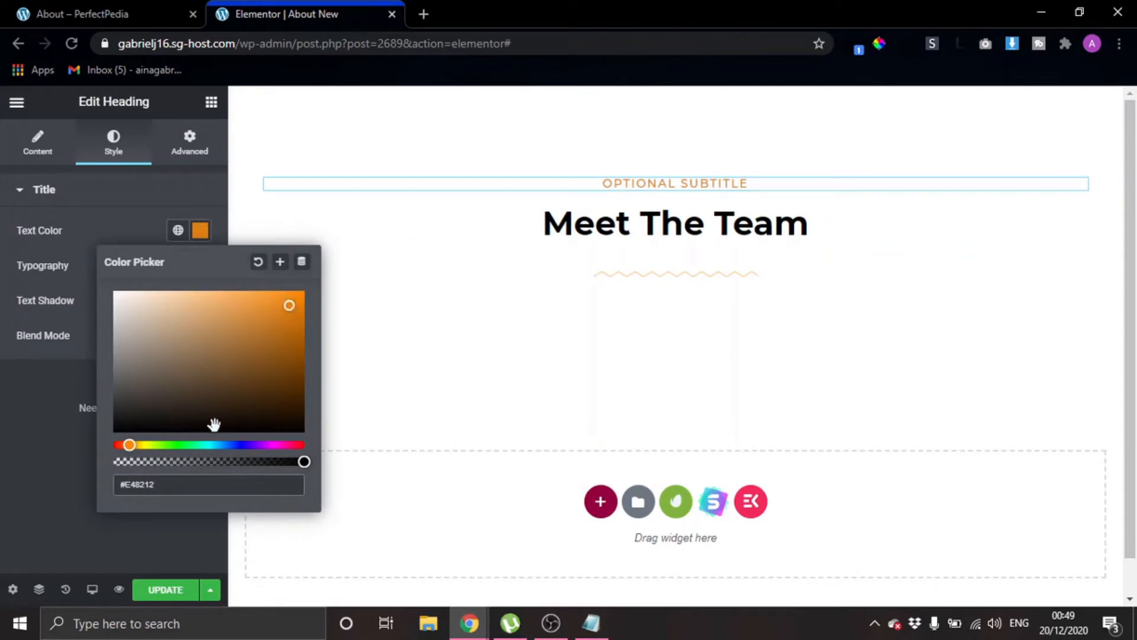
triple_click(210, 487)
key(ctrl+c)
click(200, 231)
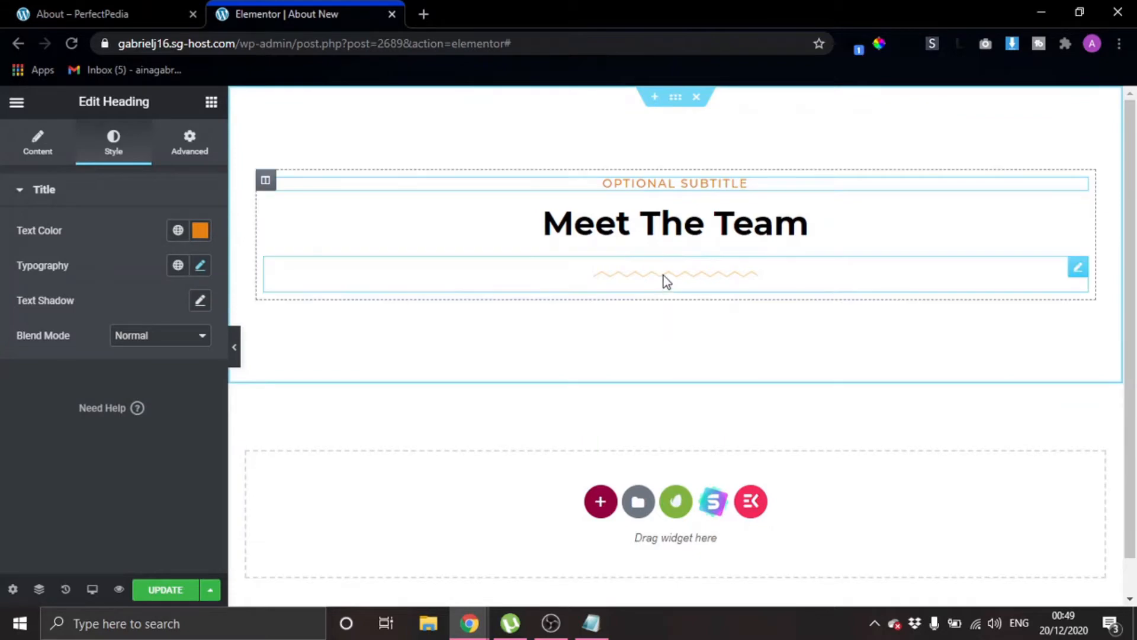
click(201, 231)
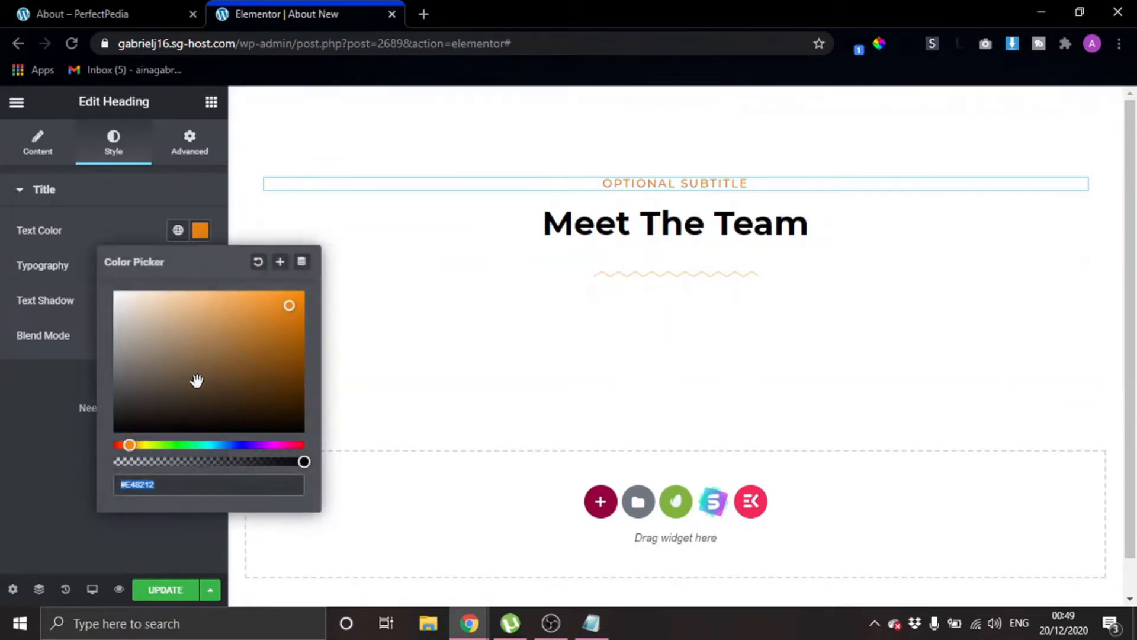
Paste #E48212 into the zigzag divider's colour to match the subtitle
click(622, 277)
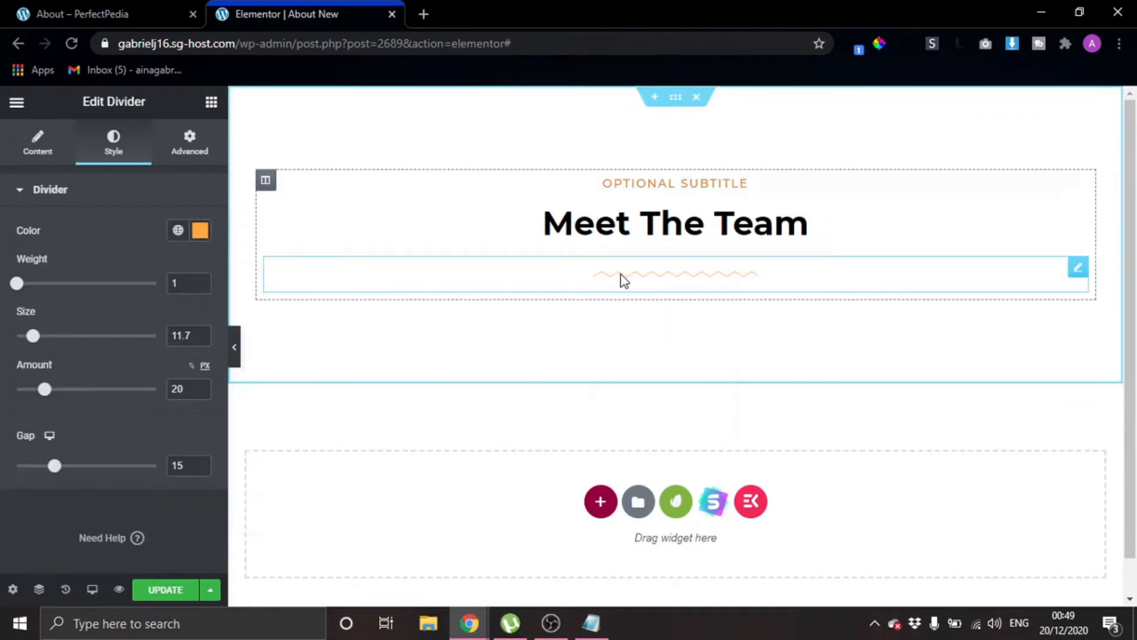
click(199, 230)
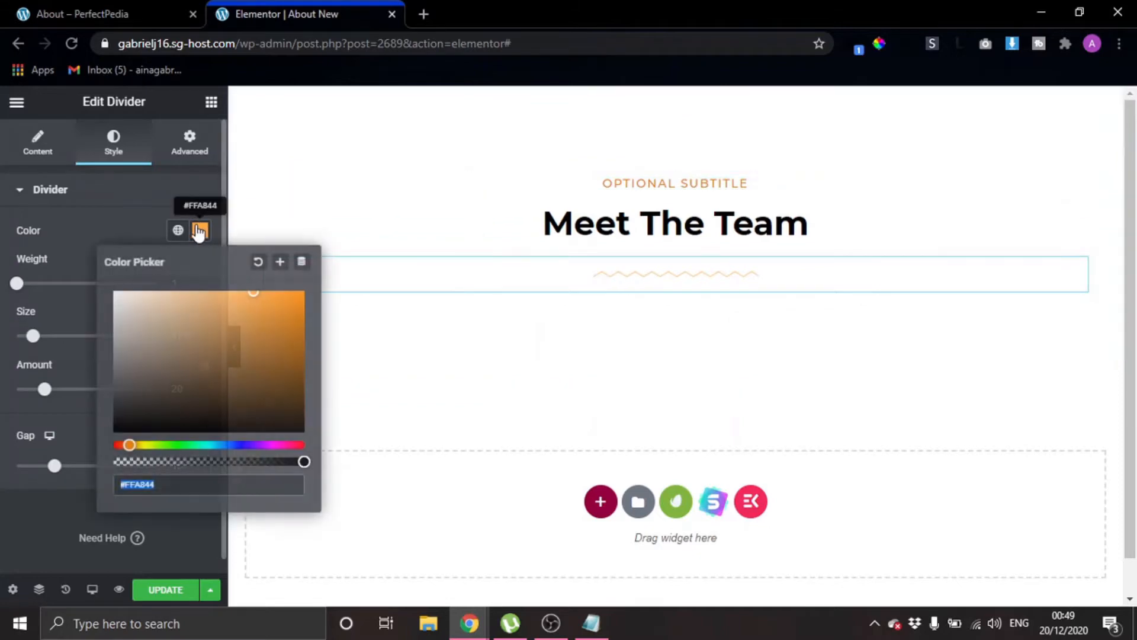
key(ctrl+v)
click(199, 232)
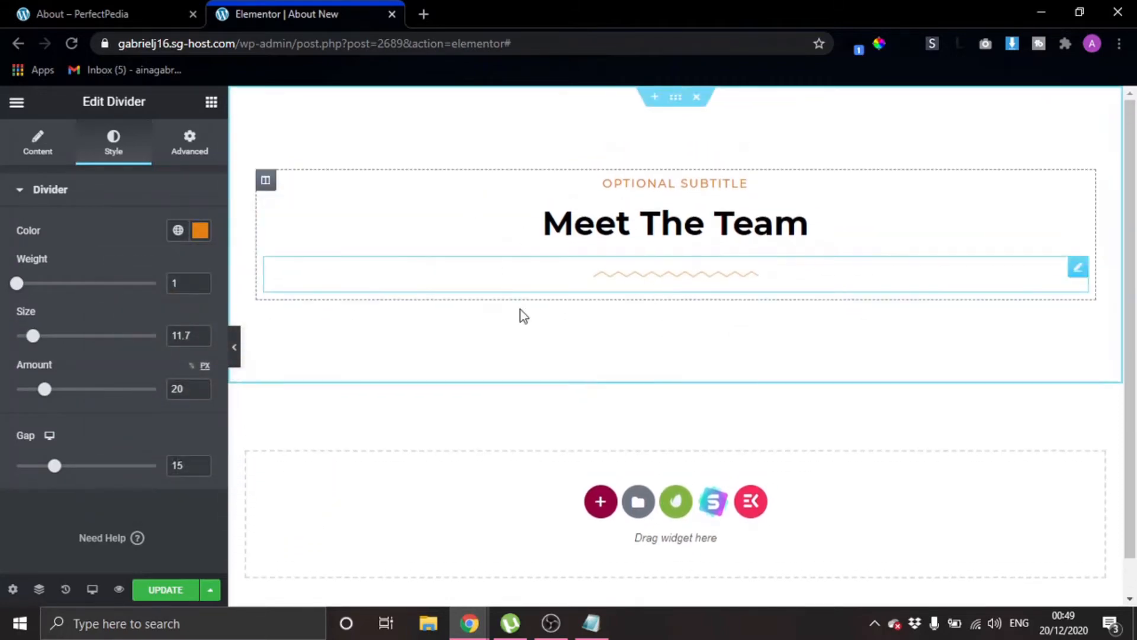
Add a Text Editor widget with placeholder Lorem ipsum text below the zigzag divider
click(95, 8)
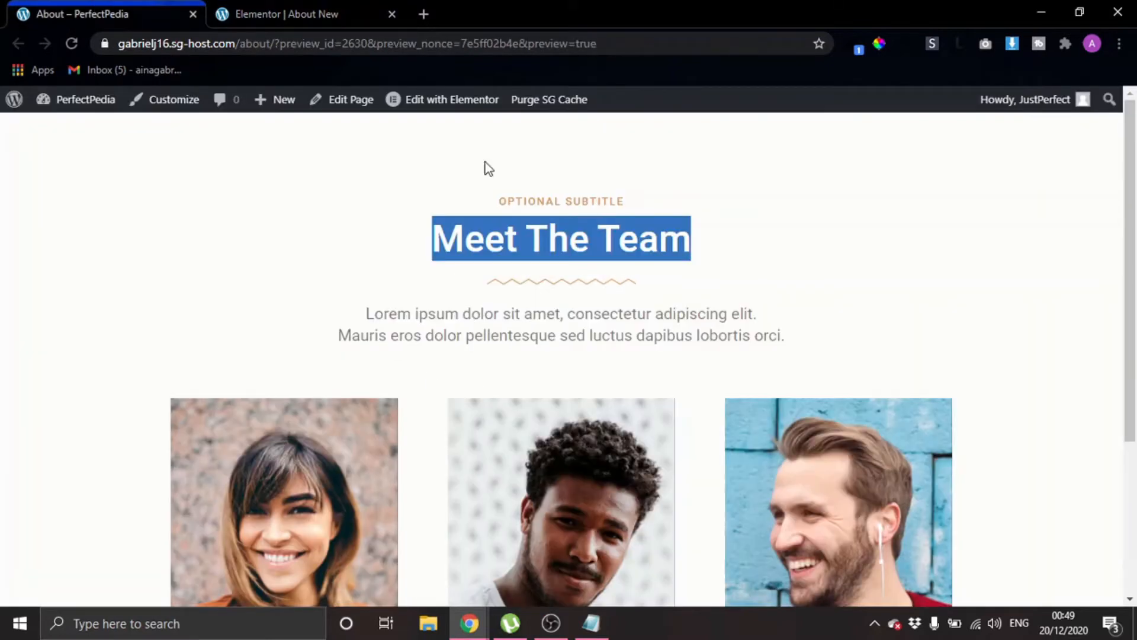
click(318, 12)
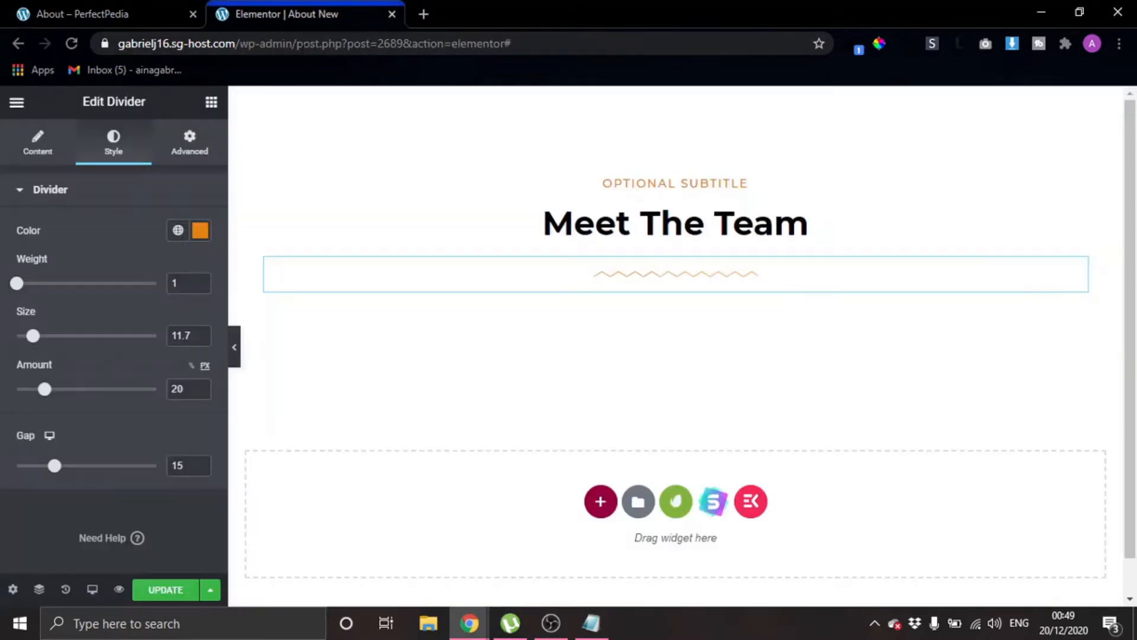
click(211, 103)
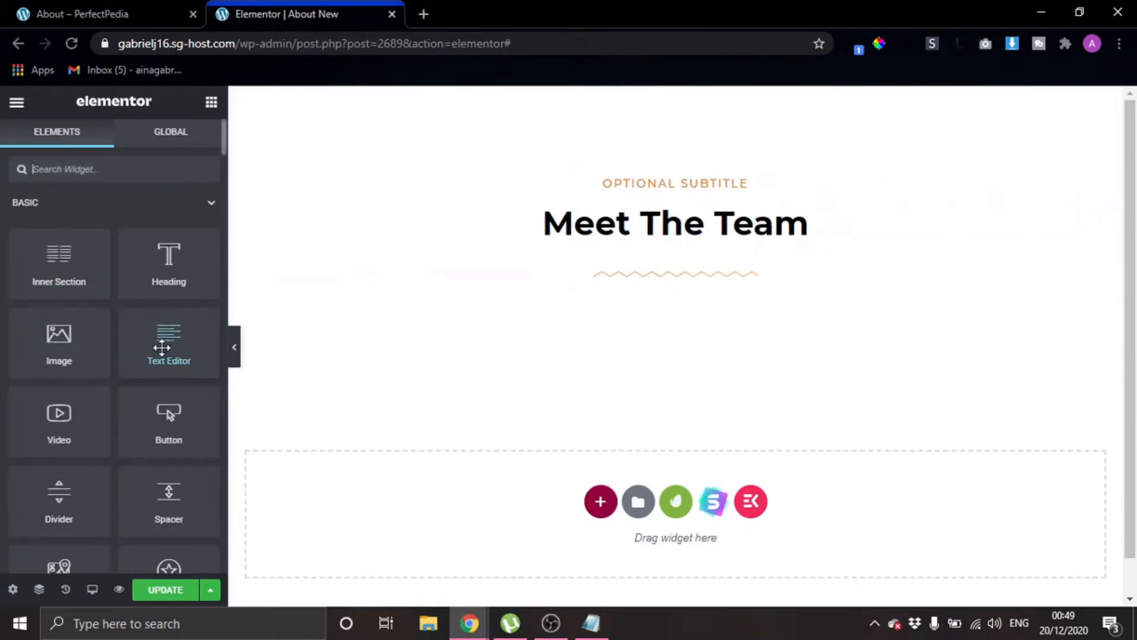
drag(162, 341, 655, 279)
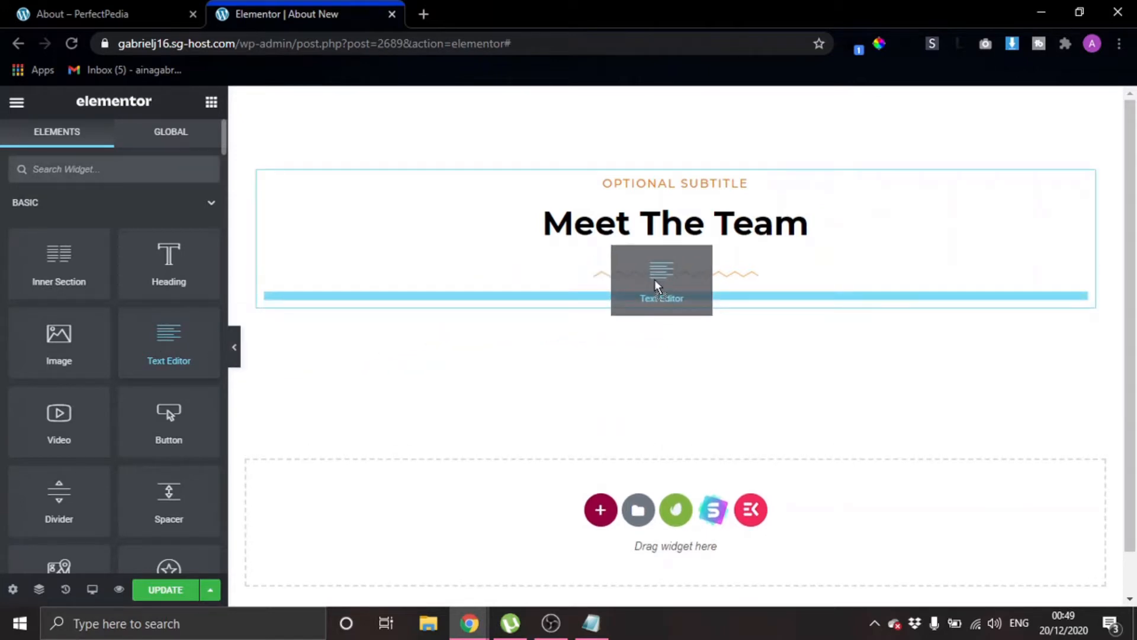
drag(655, 279, 655, 279)
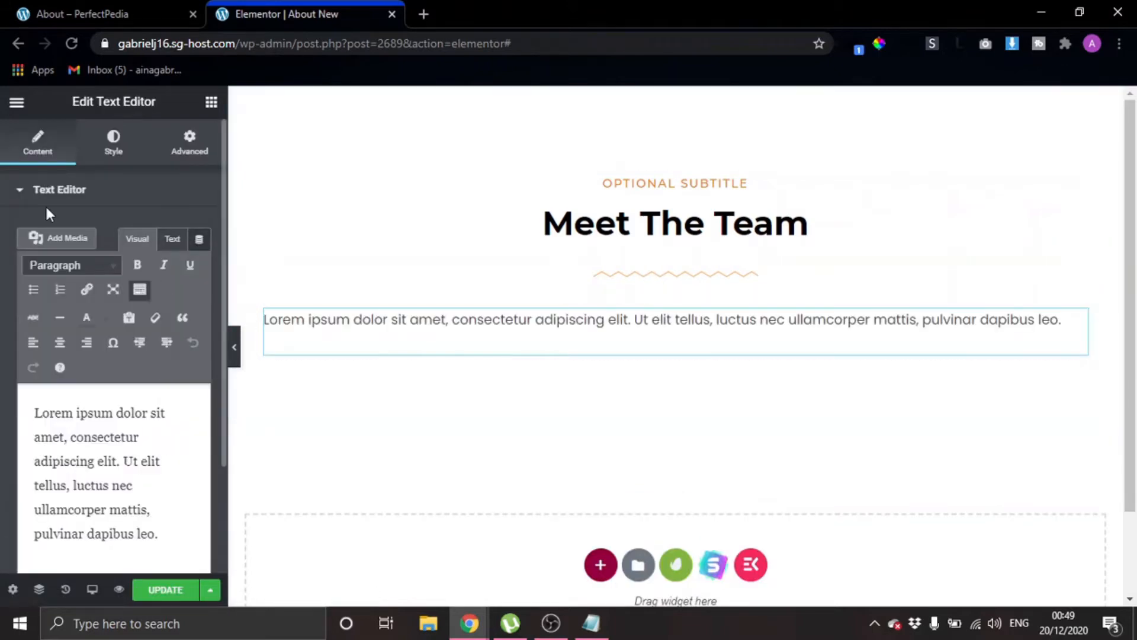
scroll(53, 219, down, 1)
Show the Style settings of the new Text Editor paragraph
click(153, 7)
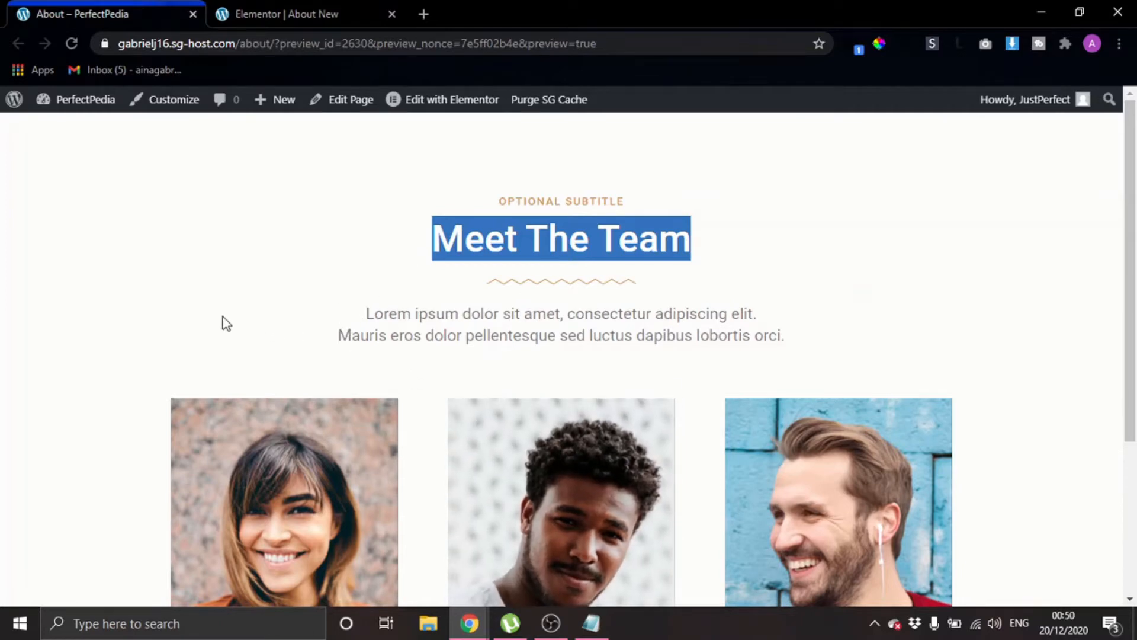
click(262, 12)
scroll(93, 252, up, 2)
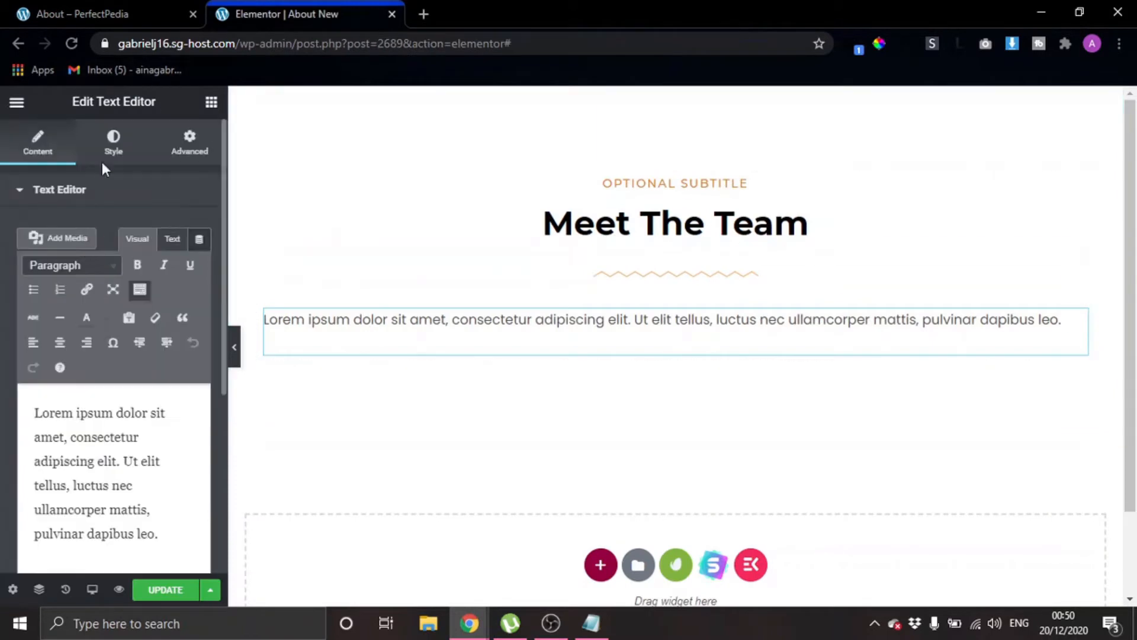
click(106, 157)
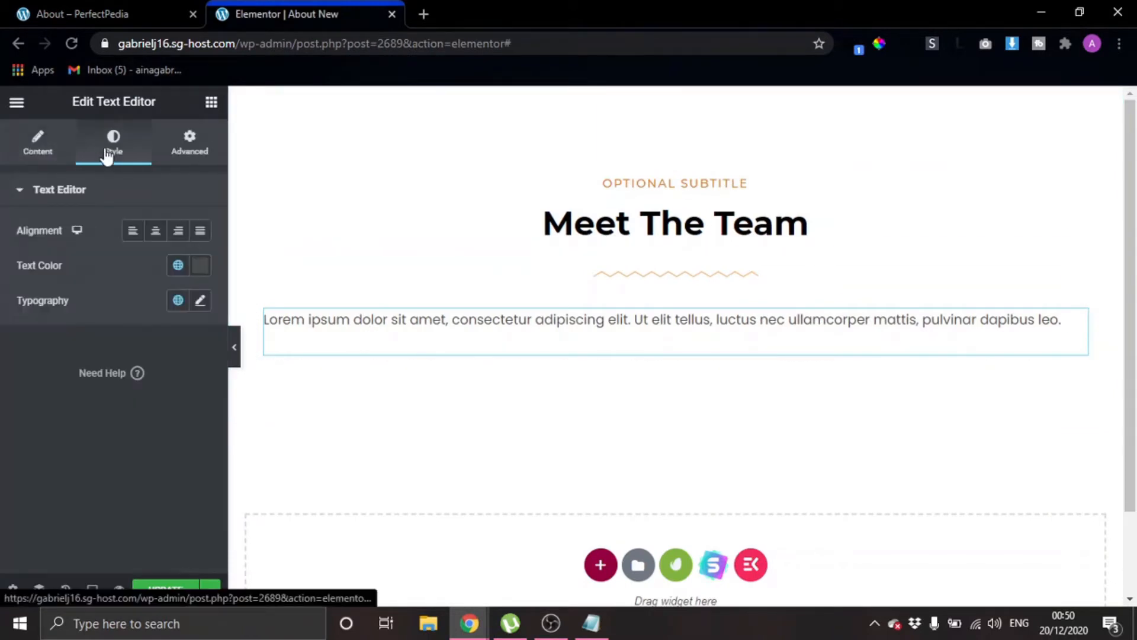
Center-align the Lorem ipsum paragraph and set unlinked right and left padding to 200 px
click(155, 234)
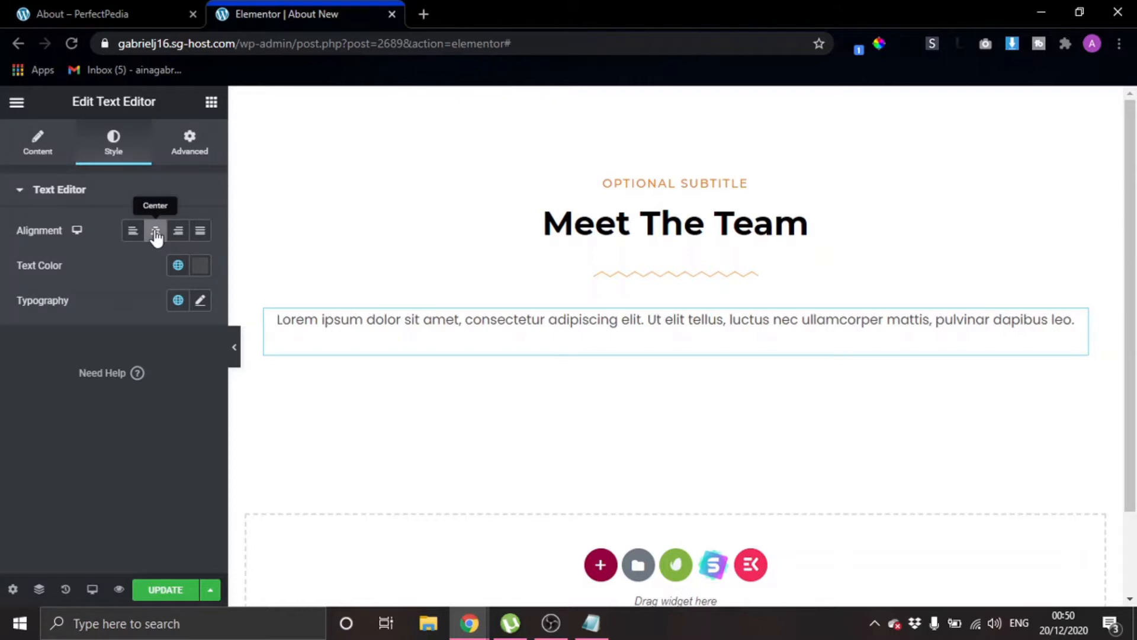
click(199, 146)
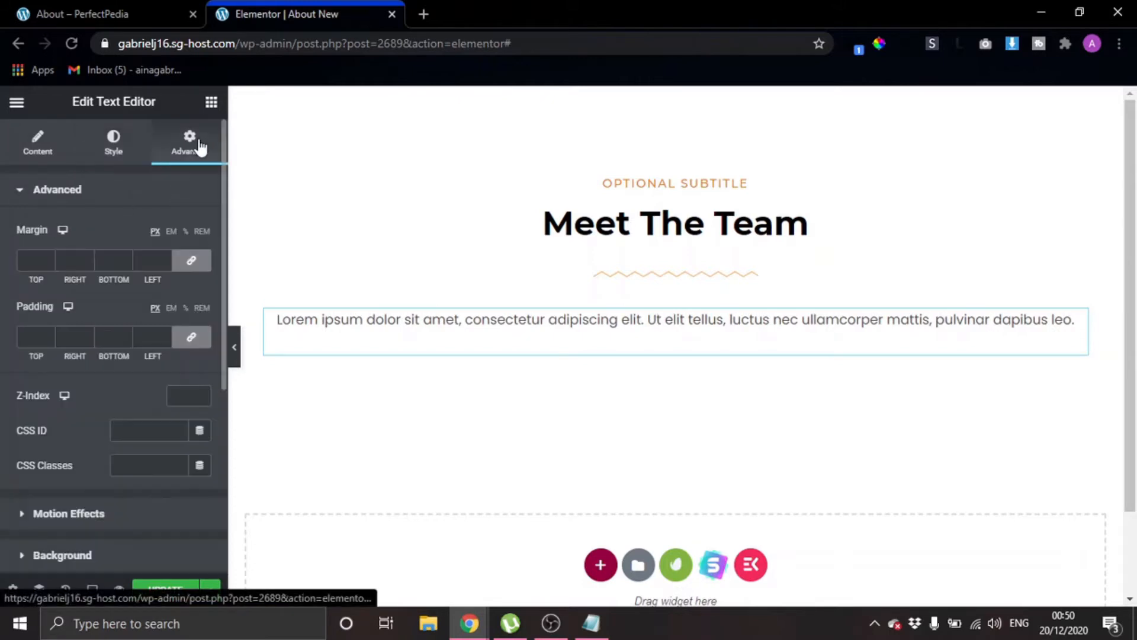
click(196, 340)
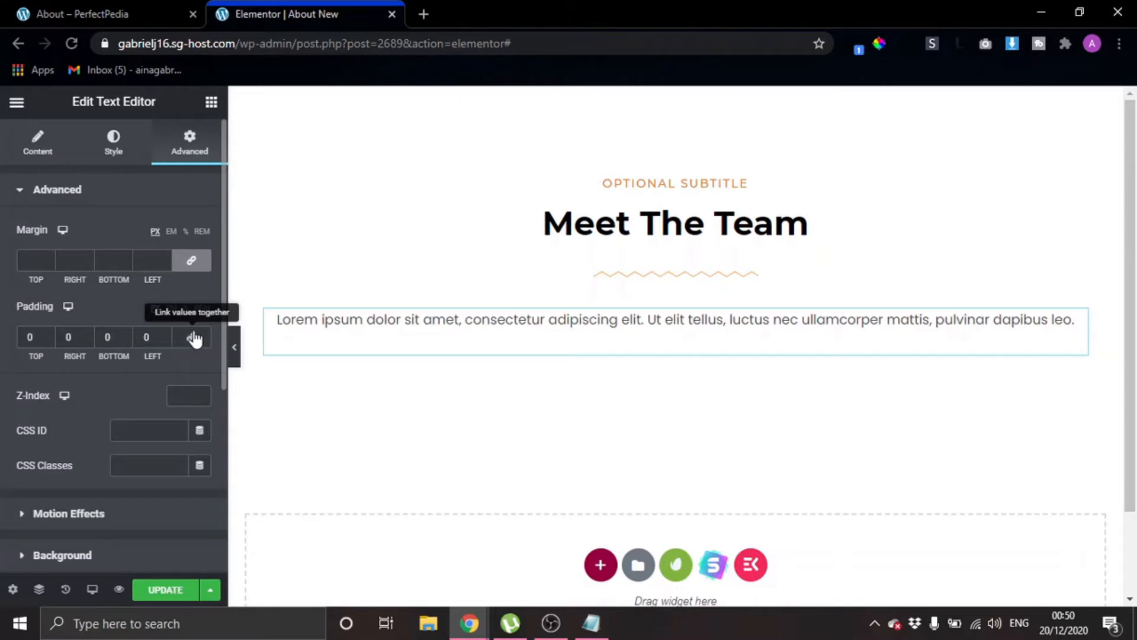
double_click(68, 337)
text(200)
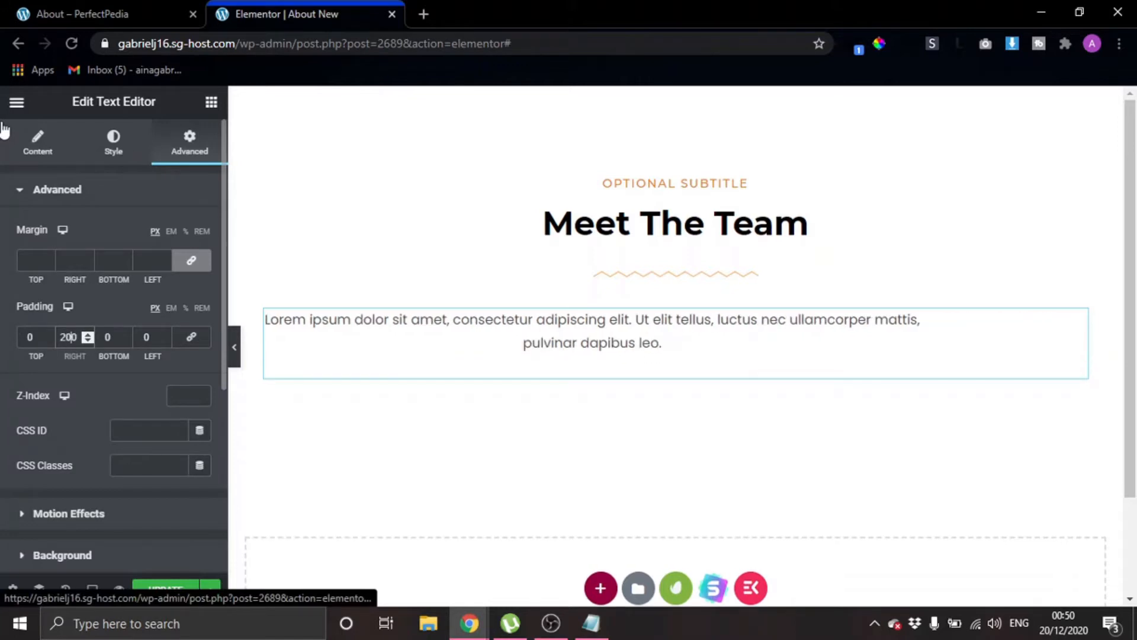
double_click(142, 337)
text(200)
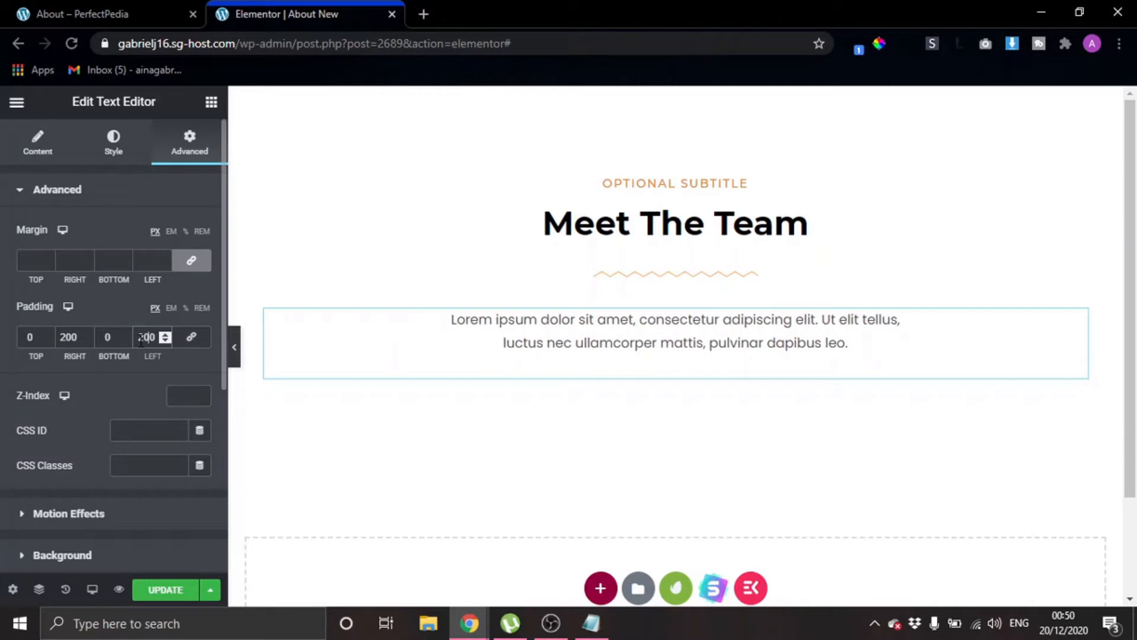
click(121, 145)
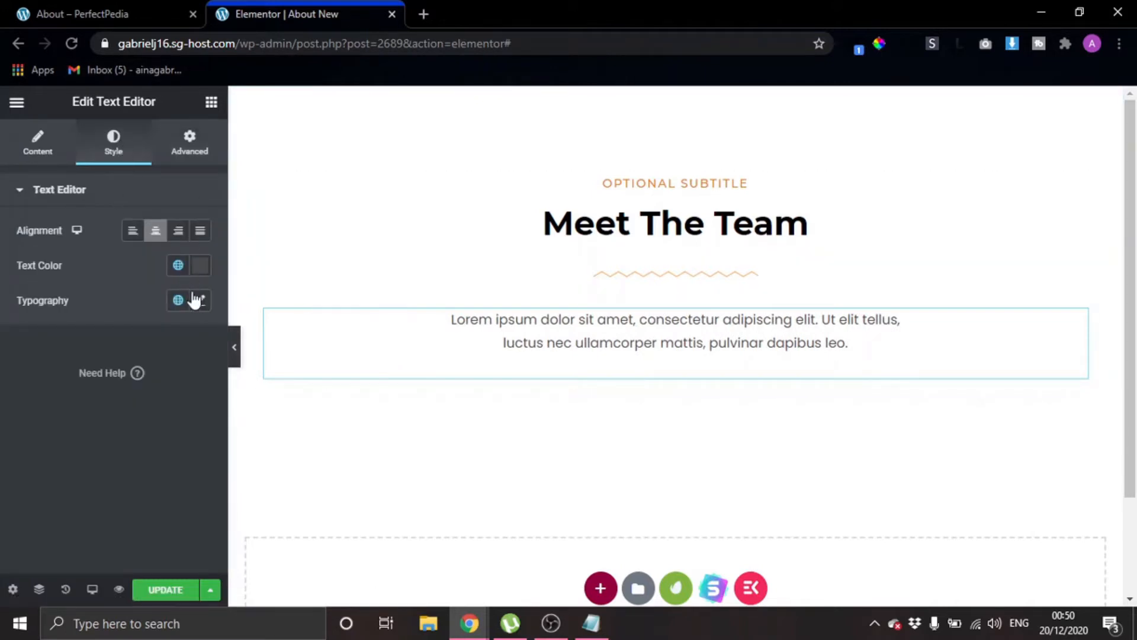
Set the paragraph's typography size to 18 px, comparing it with the reference page
click(201, 302)
click(168, 440)
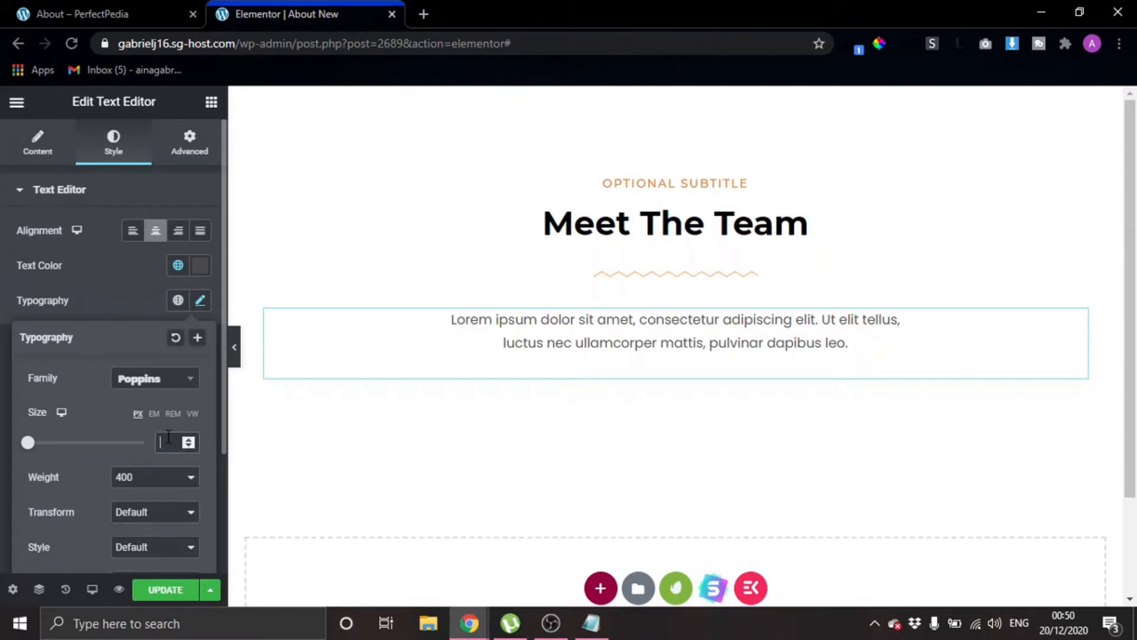
text(18)
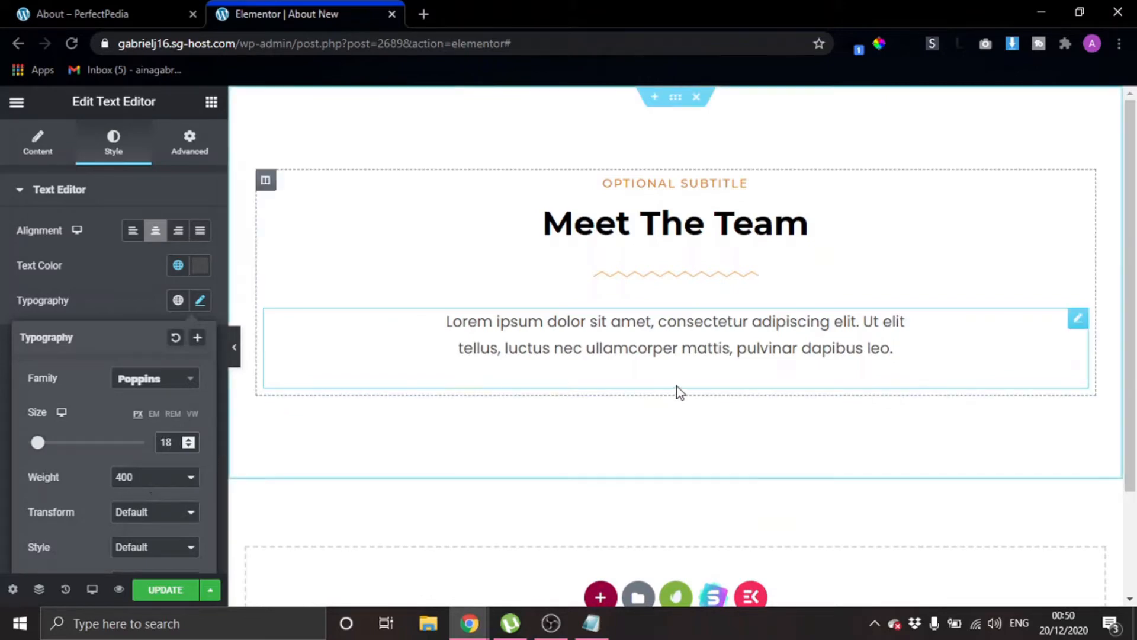
scroll(681, 385, down, 1)
click(171, 9)
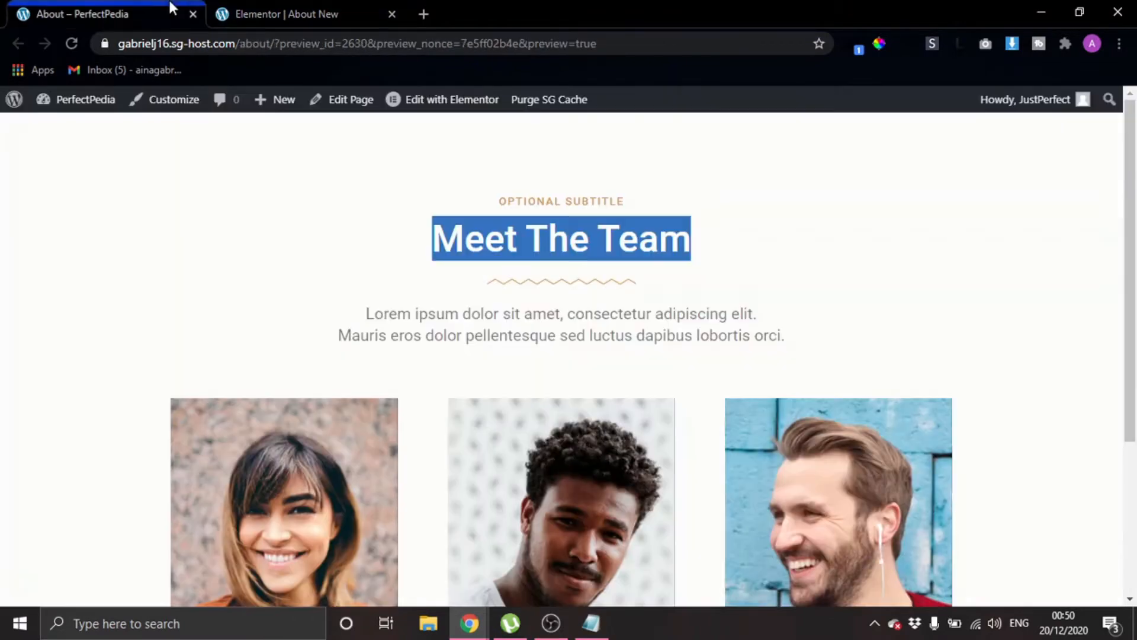
click(316, 7)
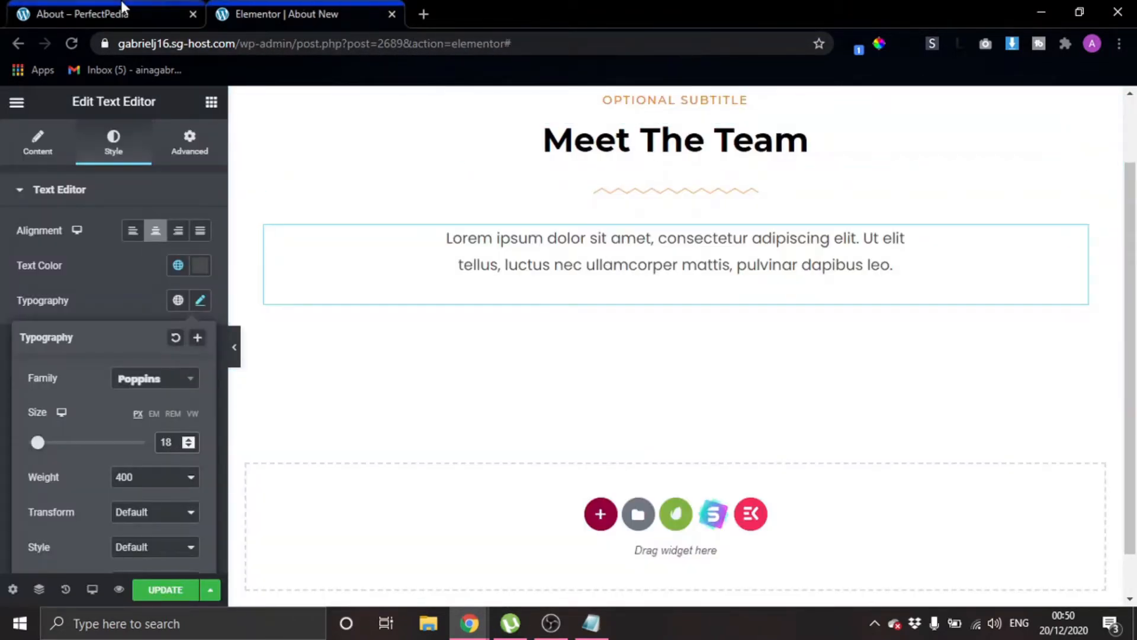
click(121, 1)
click(370, 213)
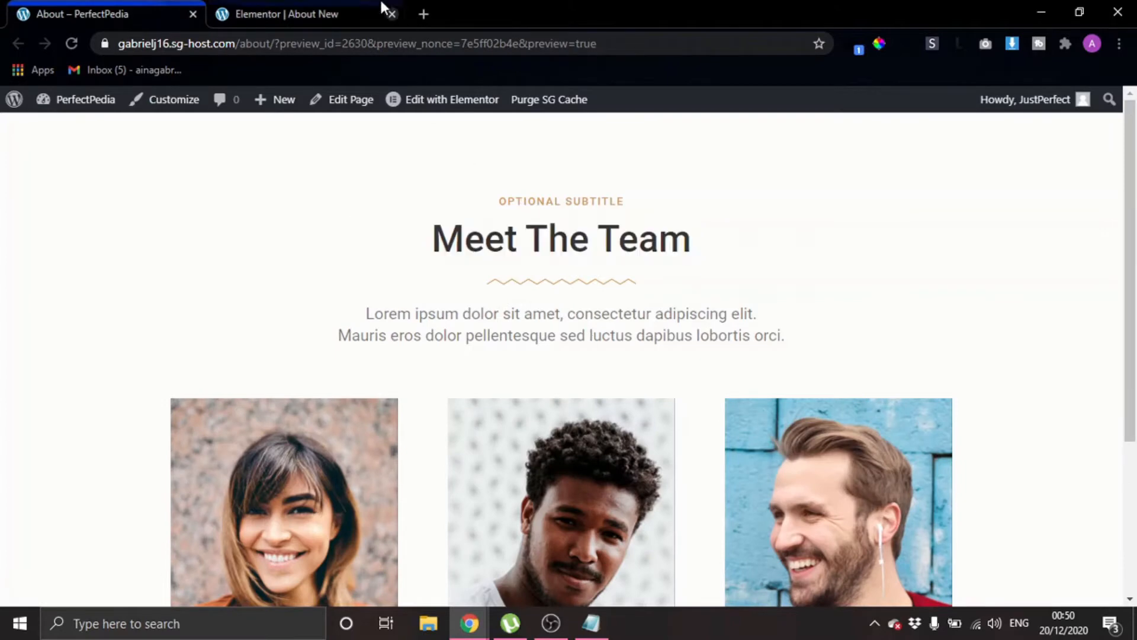
click(316, 7)
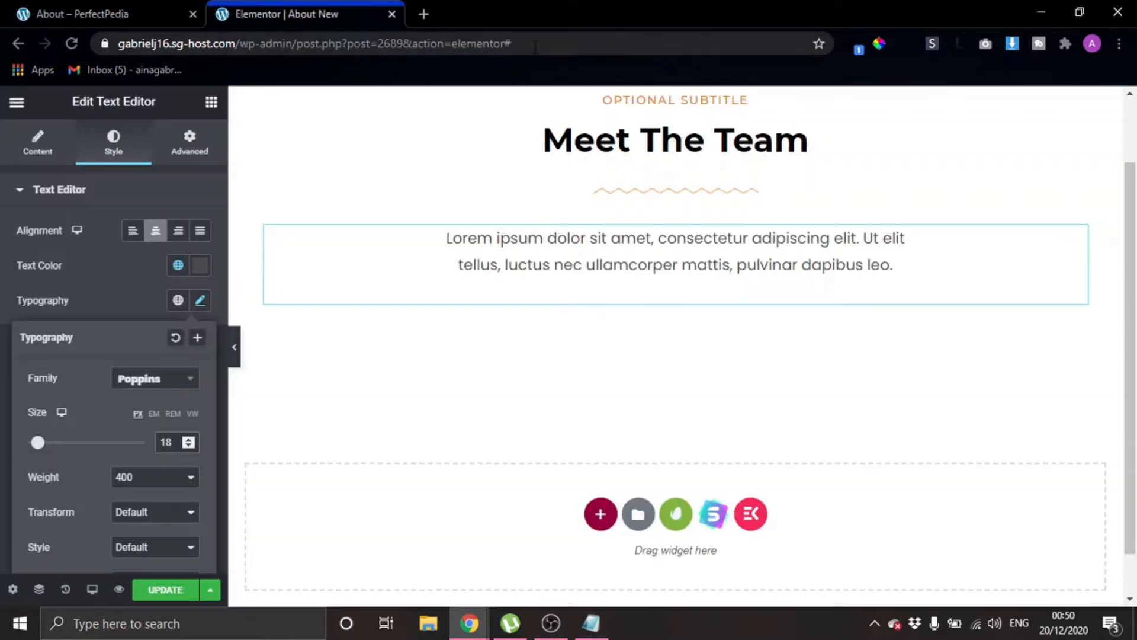
Drag the zigzag divider's Gap down from 15 to 2, checking against the reference preview
click(681, 199)
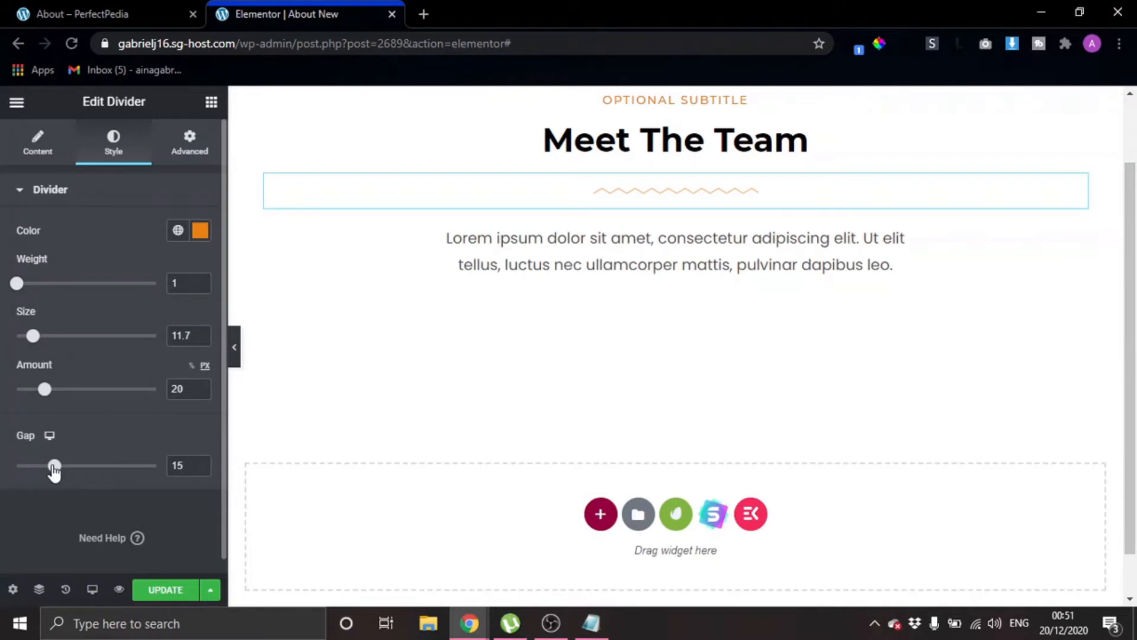
drag(54, 471, 13, 450)
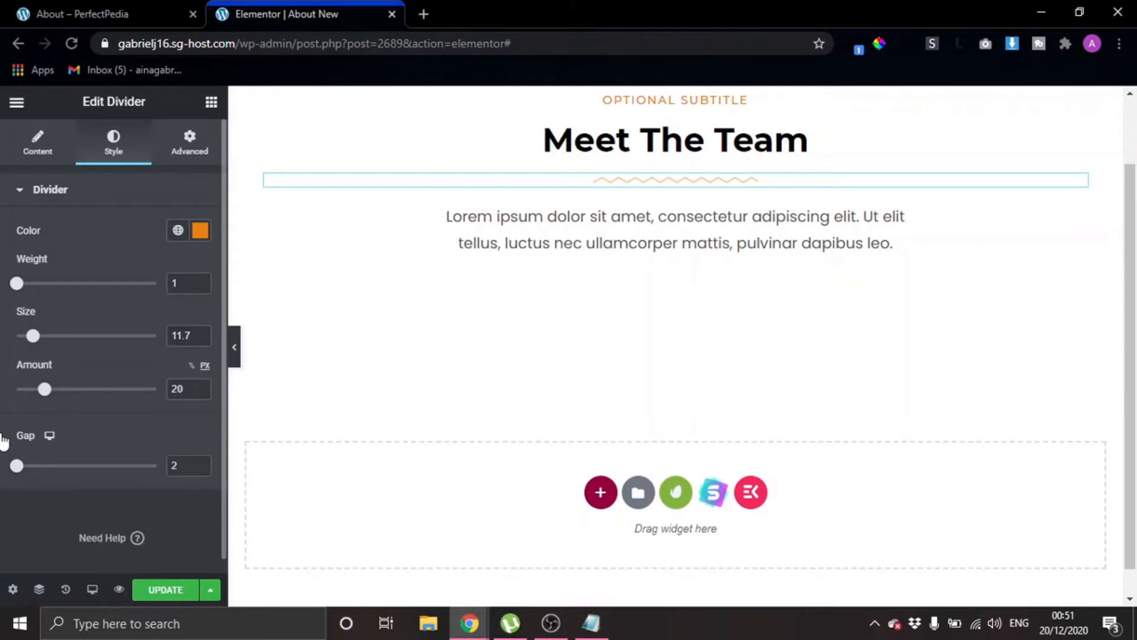
scroll(557, 379, up, 2)
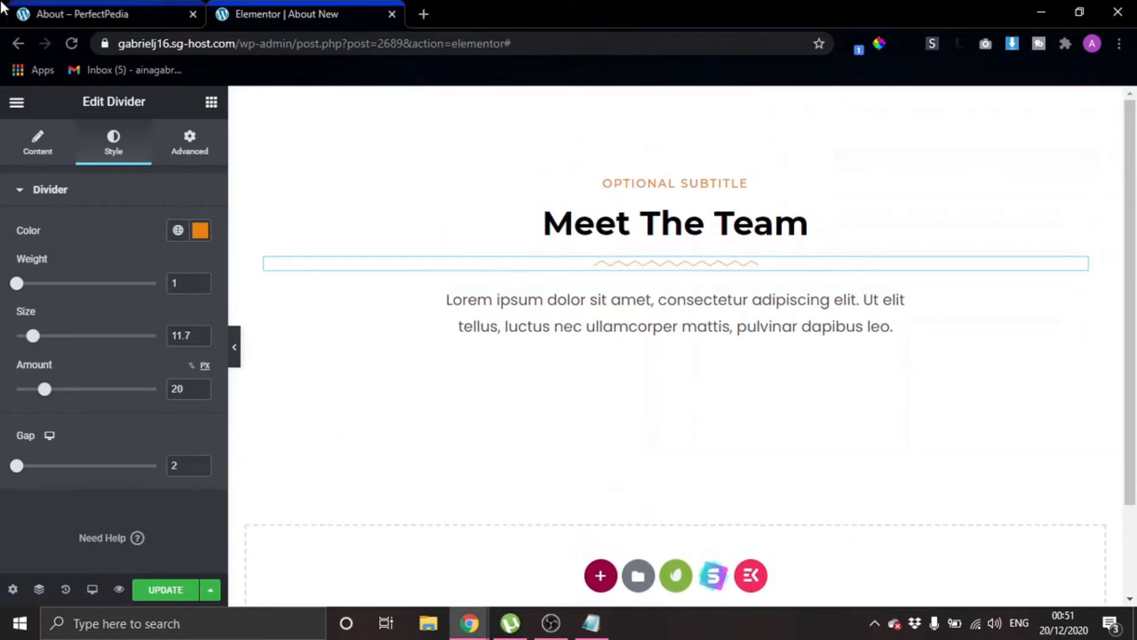
click(42, 2)
scroll(414, 365, down, 2)
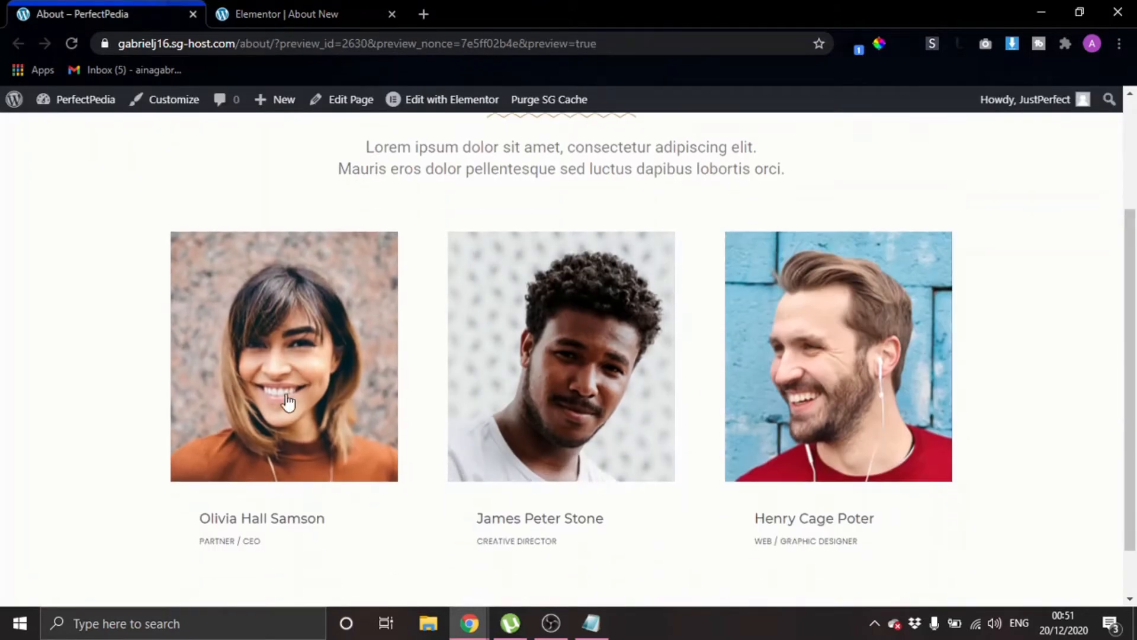
click(255, 8)
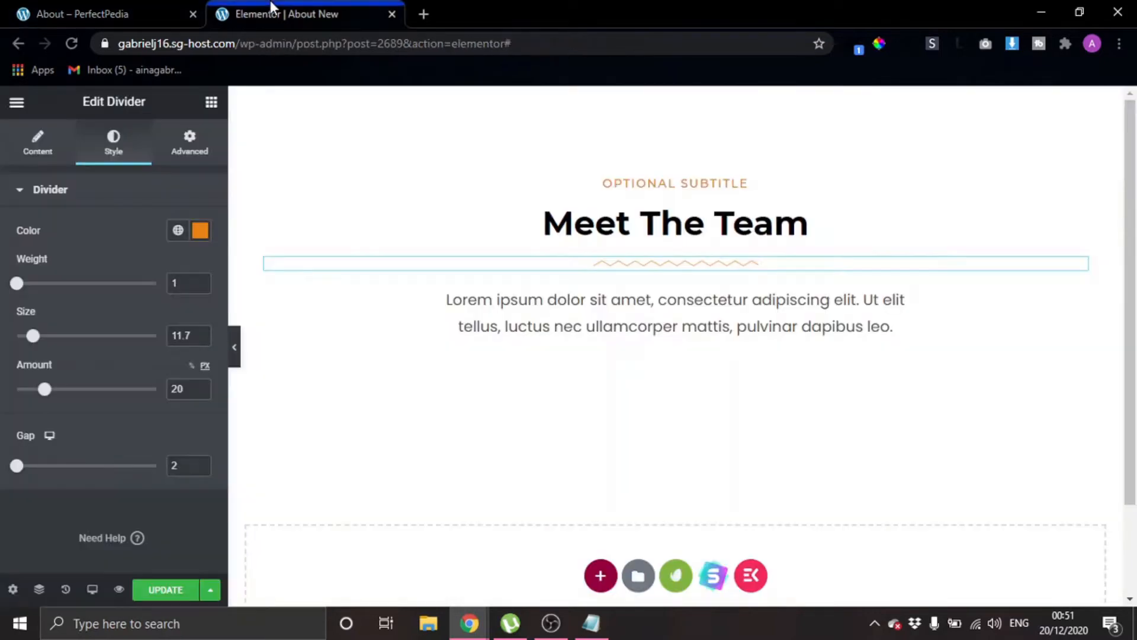
Place an Inner Section widget below the intro paragraph
click(212, 103)
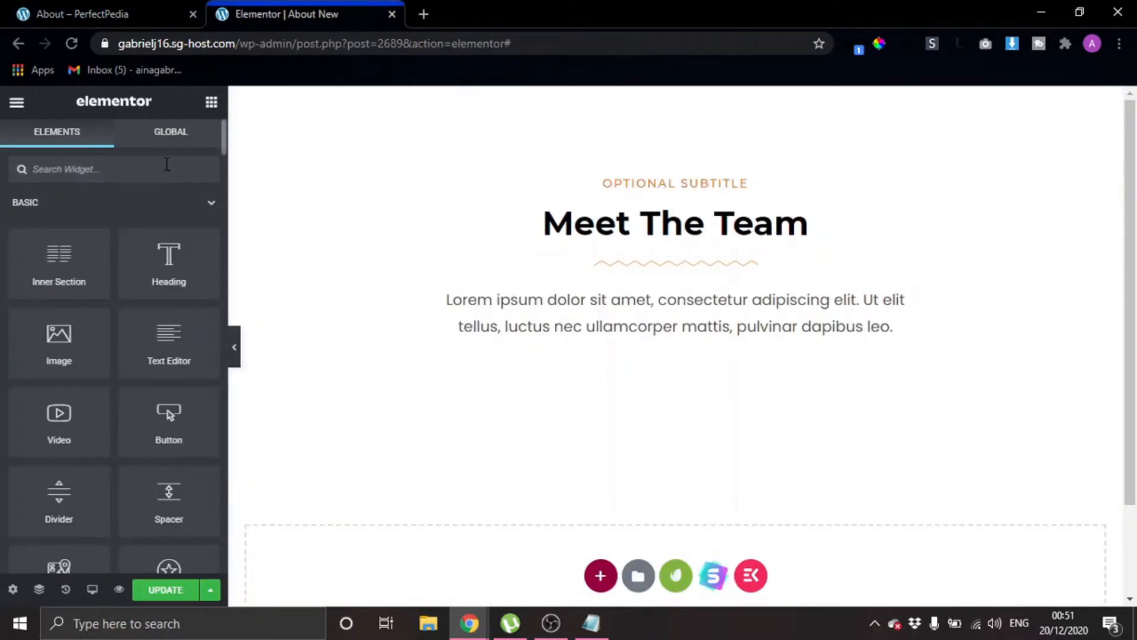
text(call)
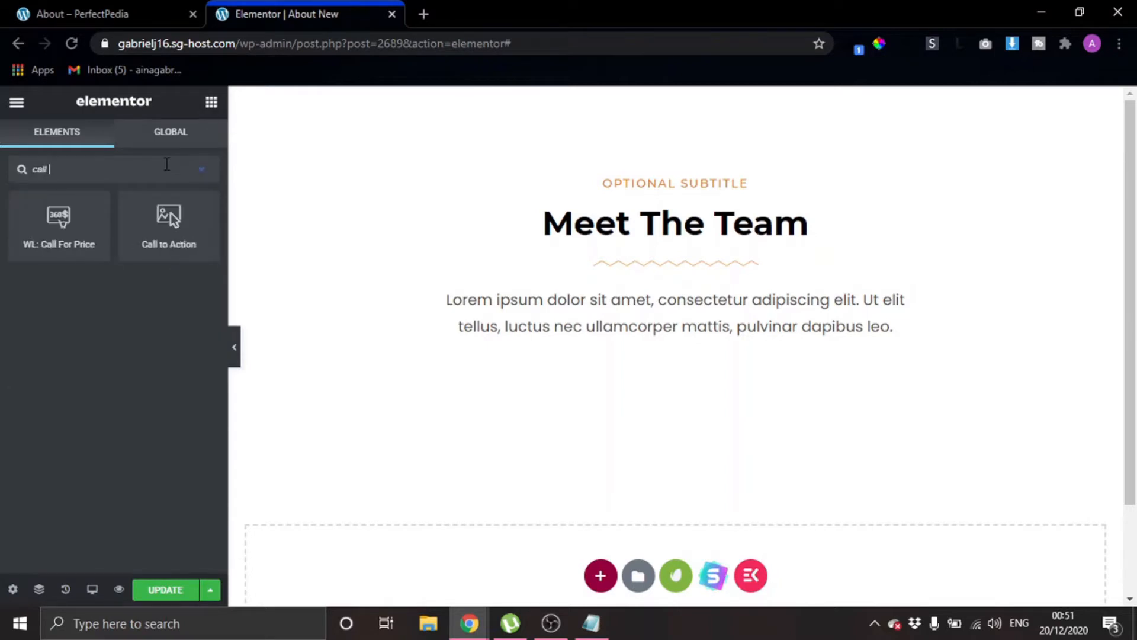
text( to action)
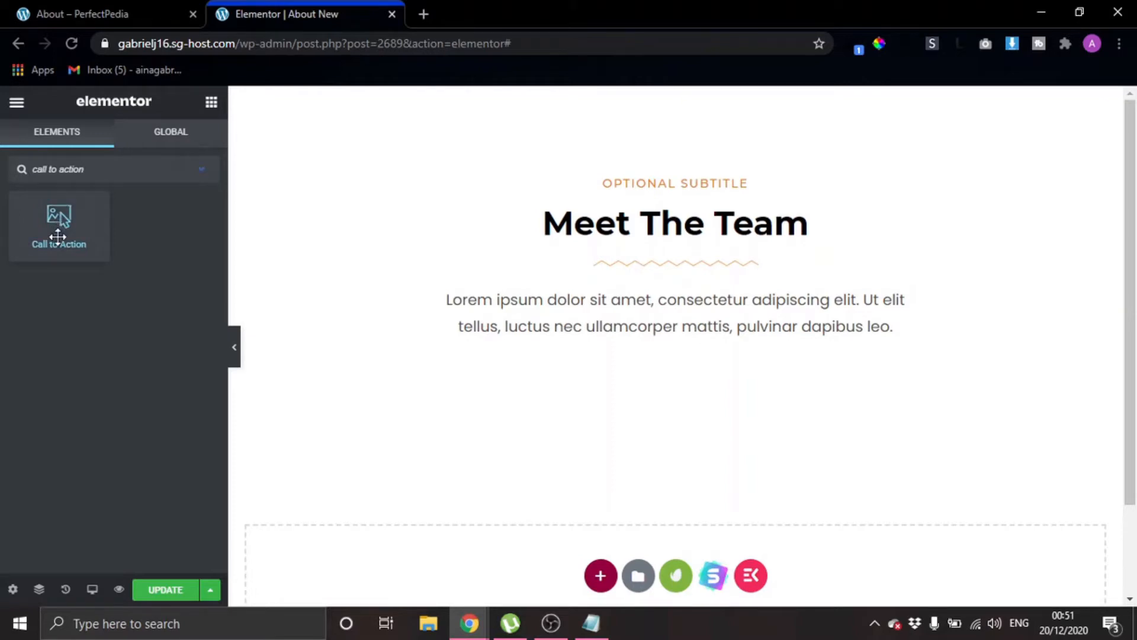
click(84, 8)
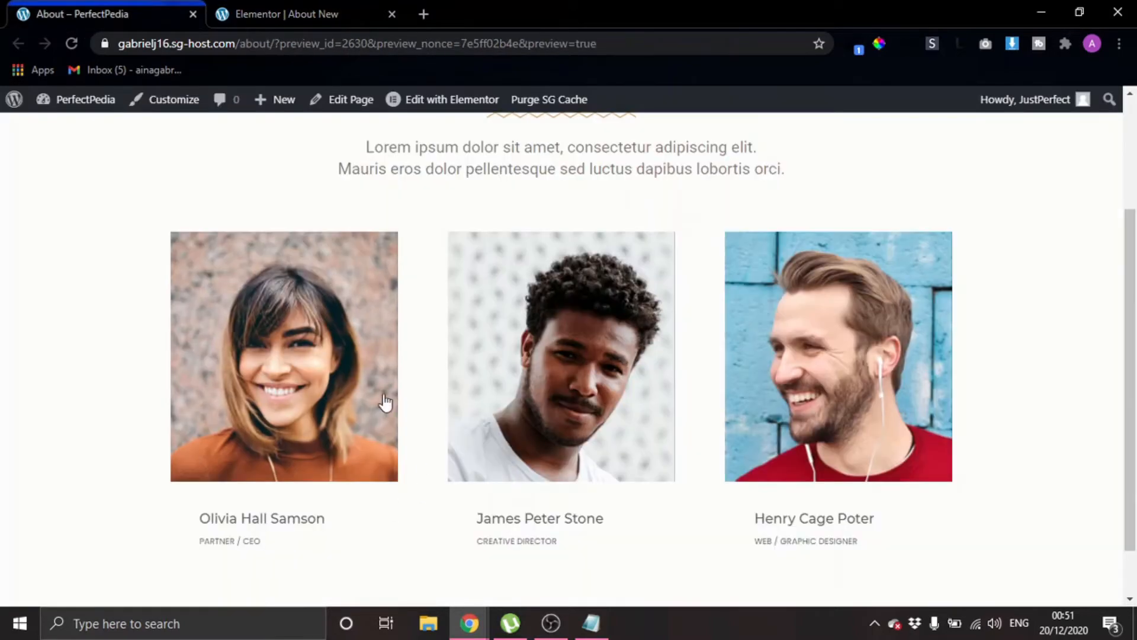
click(297, 12)
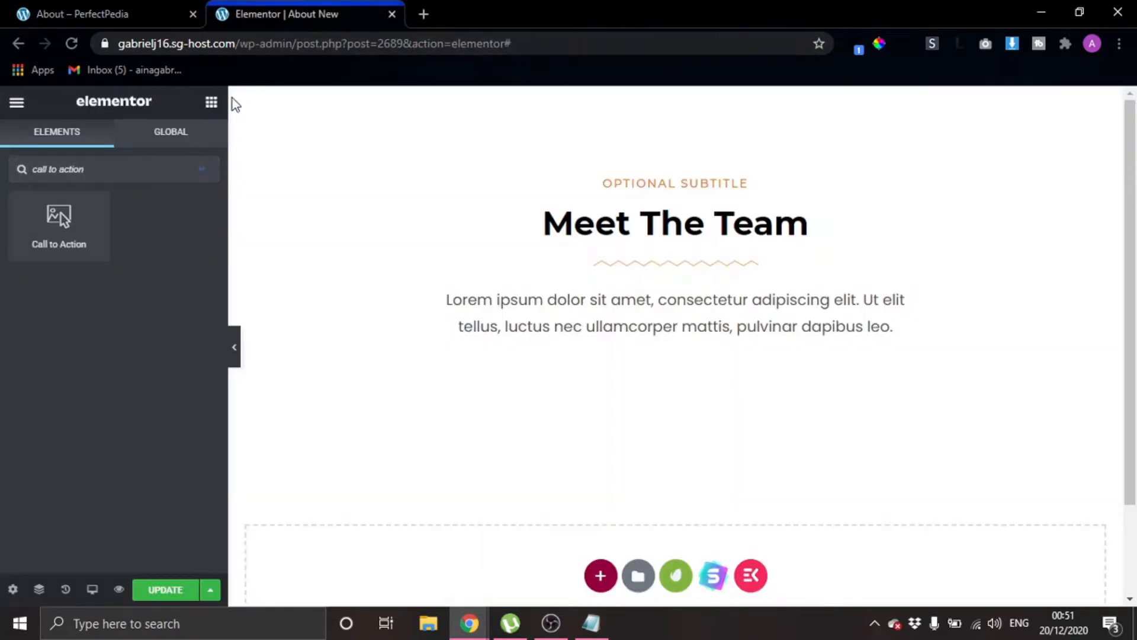
click(201, 168)
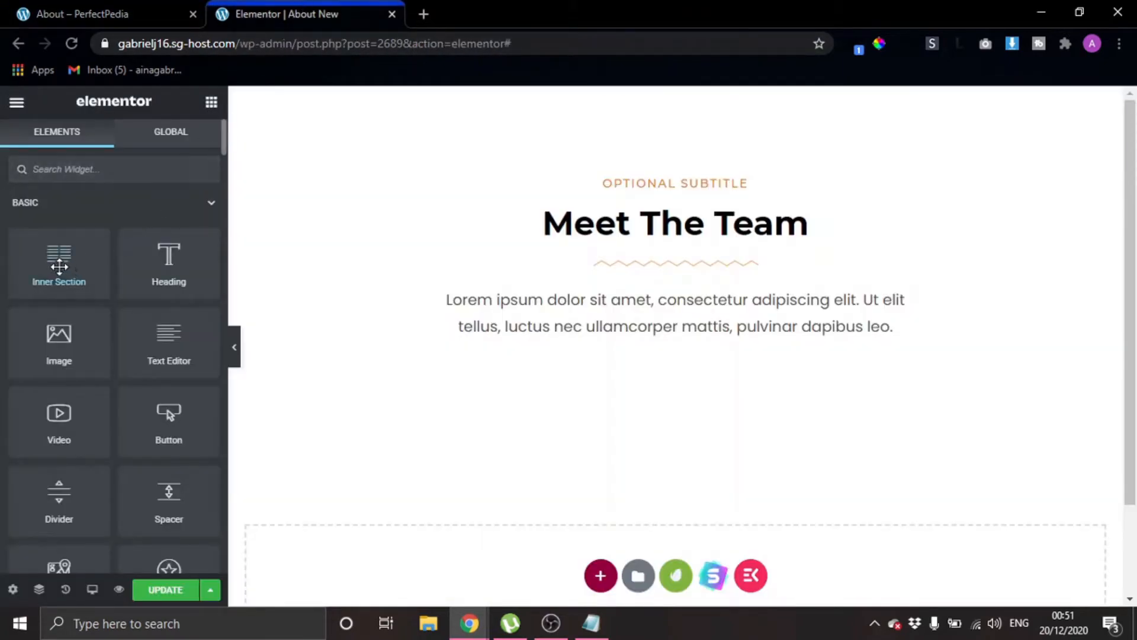
drag(60, 266, 667, 354)
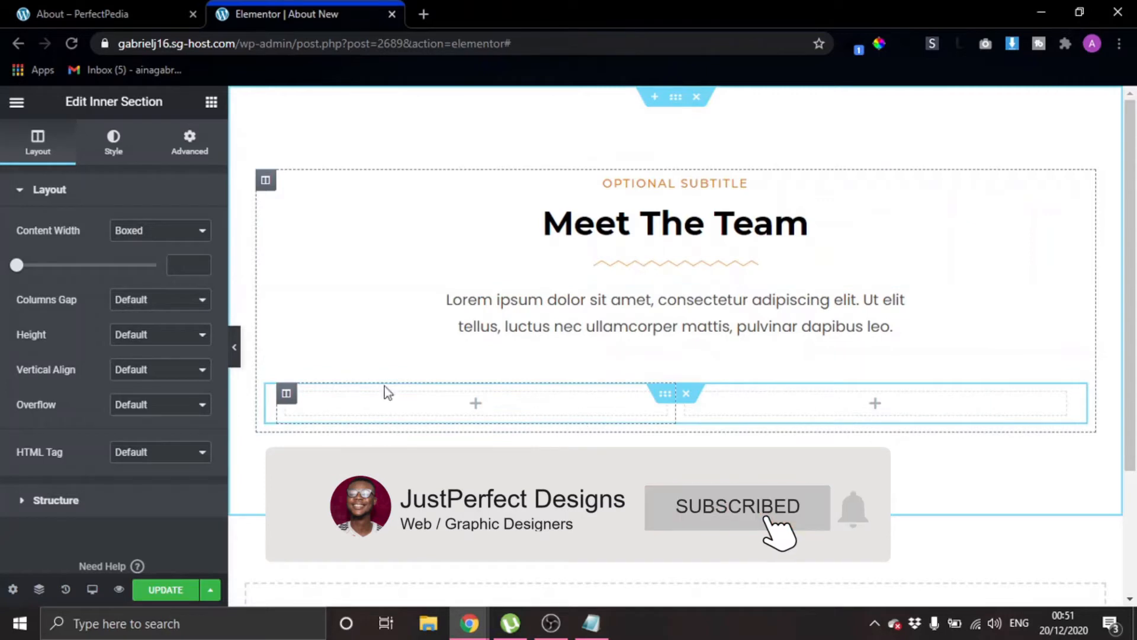
Duplicate an inner-section column so there are three columns for the team cards
right_click(286, 392)
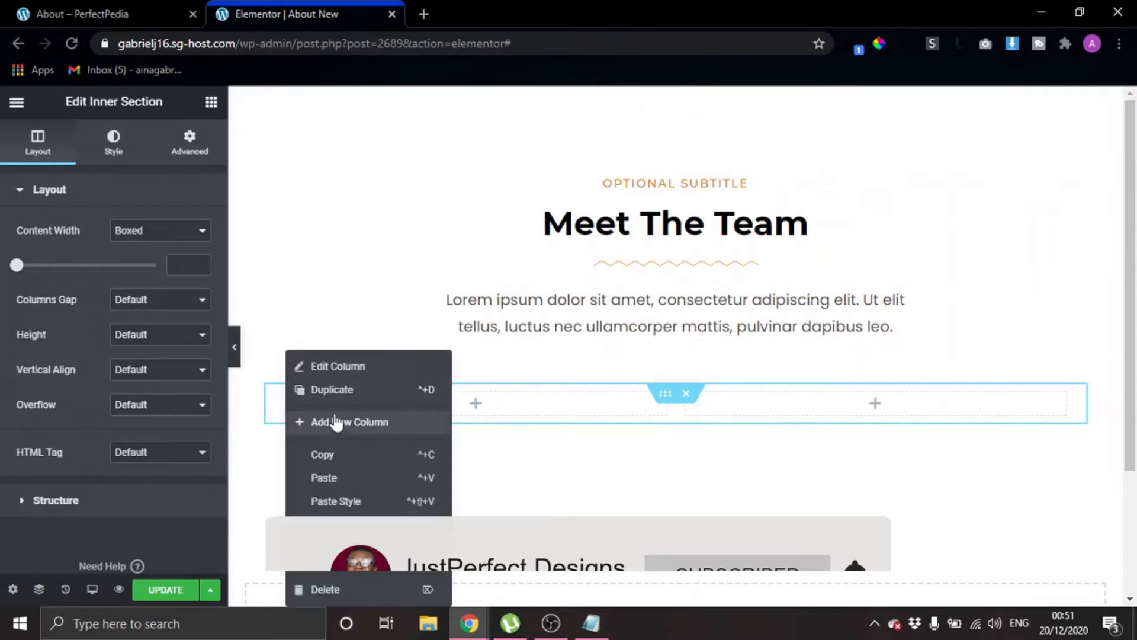
click(337, 398)
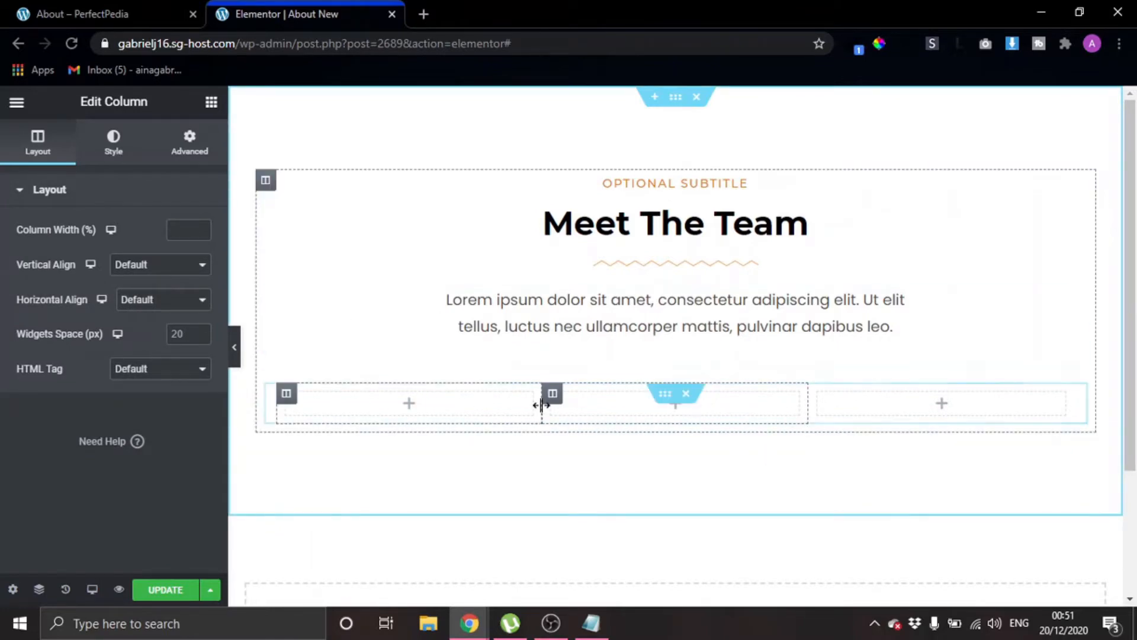
click(57, 8)
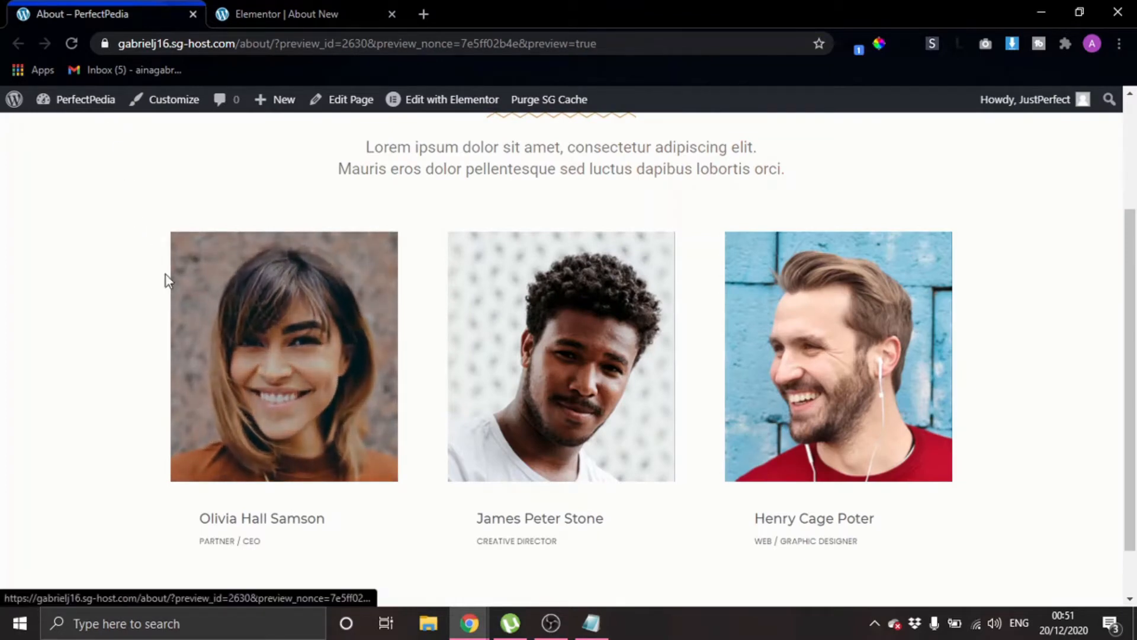
click(279, 8)
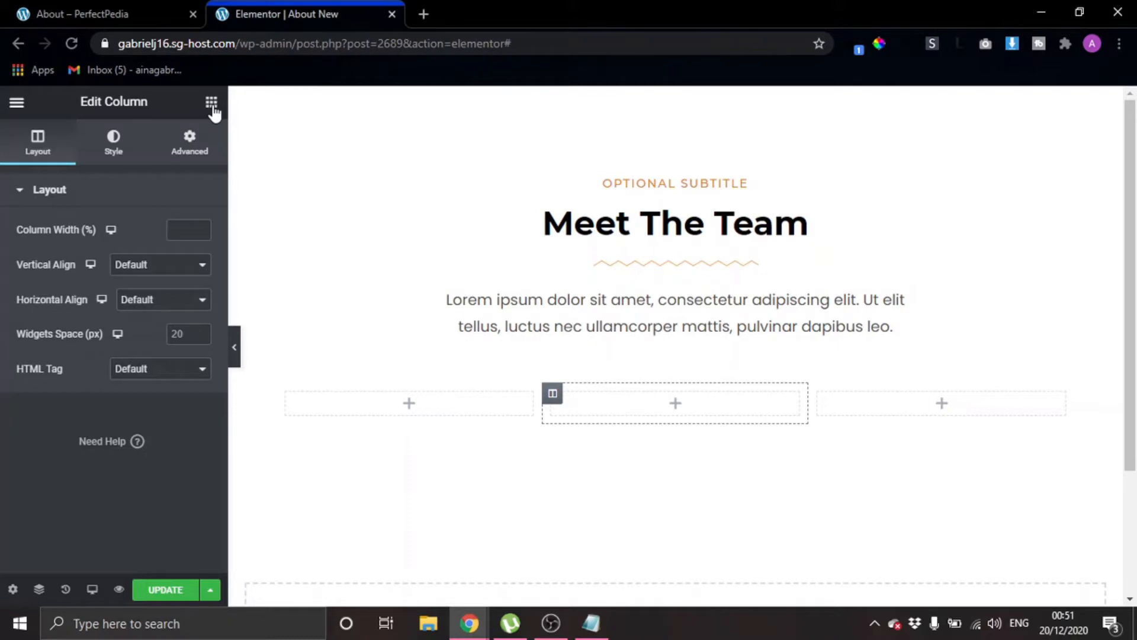
click(212, 105)
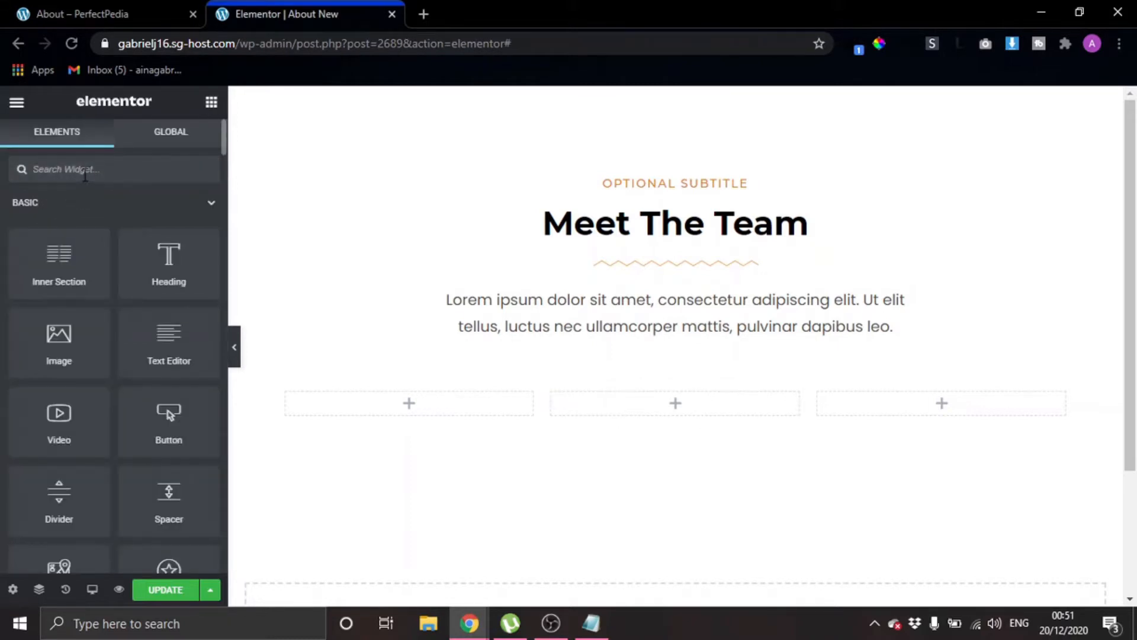
Search 'call to a' and drop a Call to Action widget into the first column
text(call to asct)
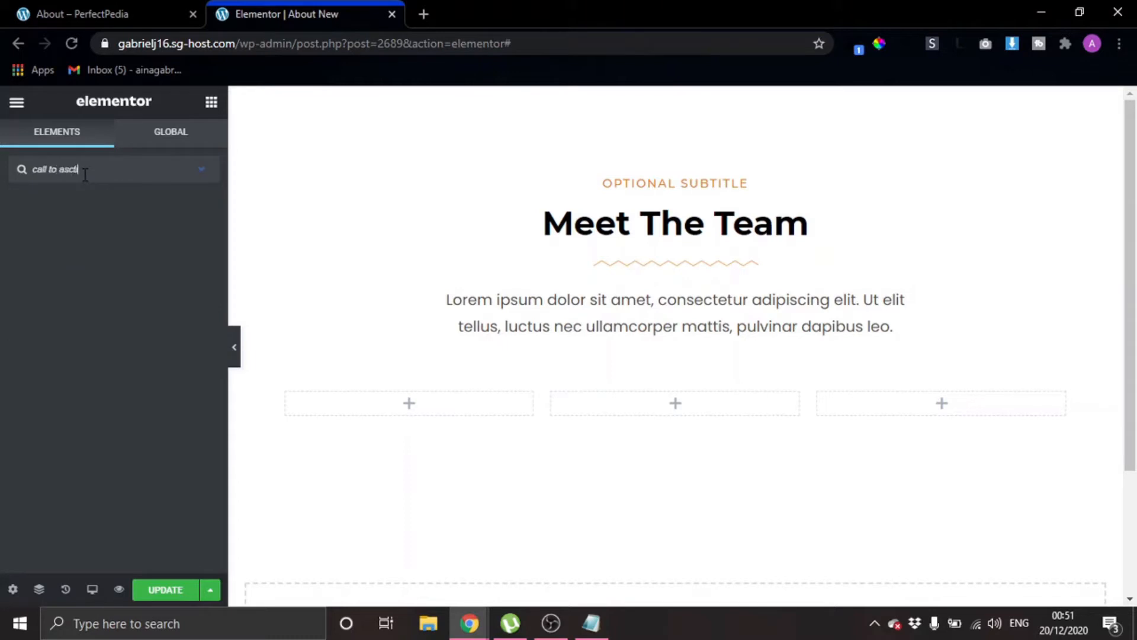
key(BackSpace)
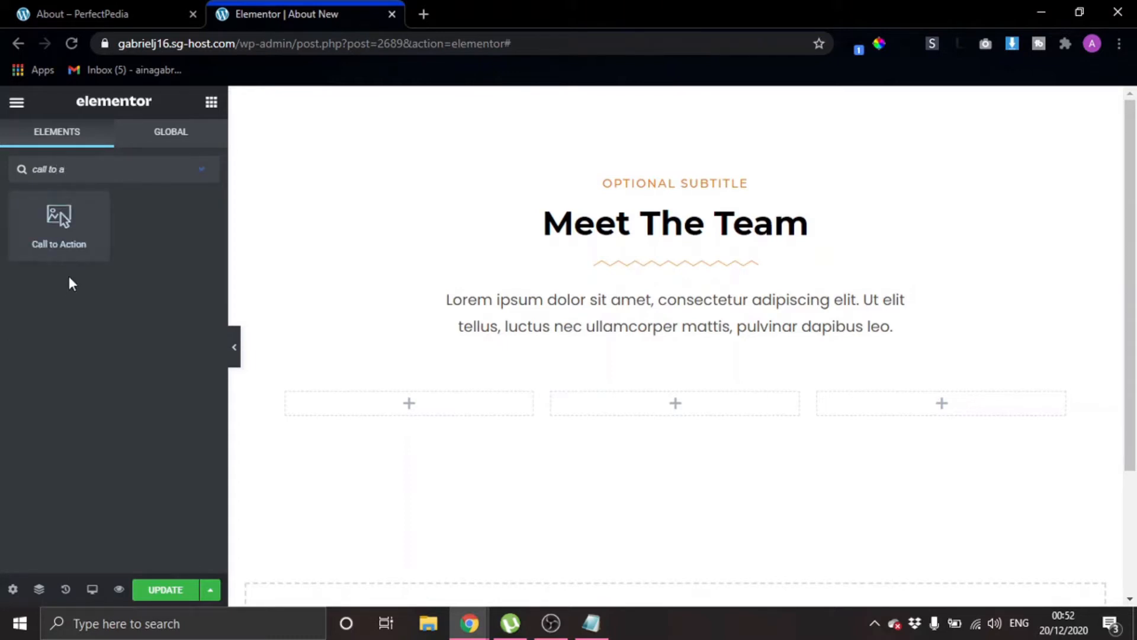
drag(59, 222, 439, 404)
scroll(420, 405, down, 4)
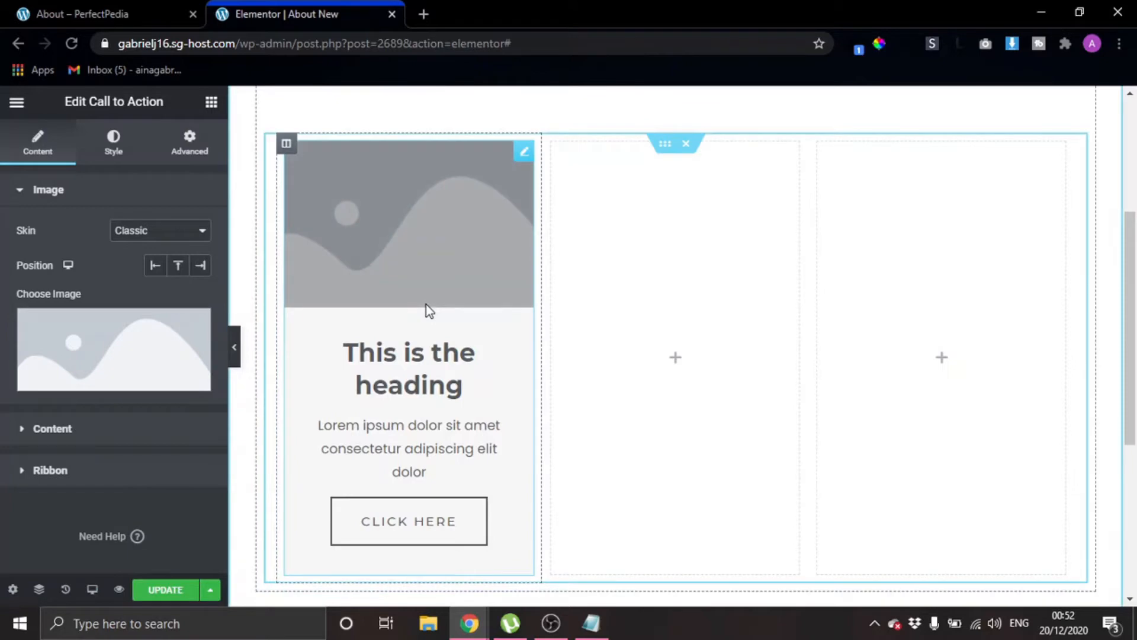
Expand the card's Content settings and select the 'Click Here' button text
click(102, 10)
click(317, 7)
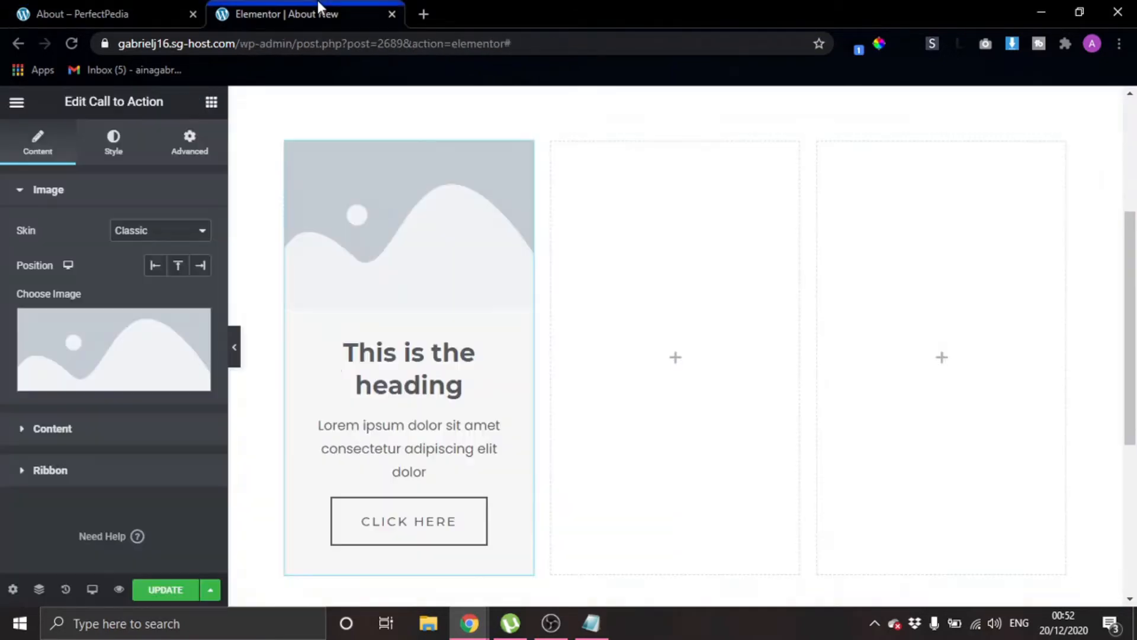
click(112, 437)
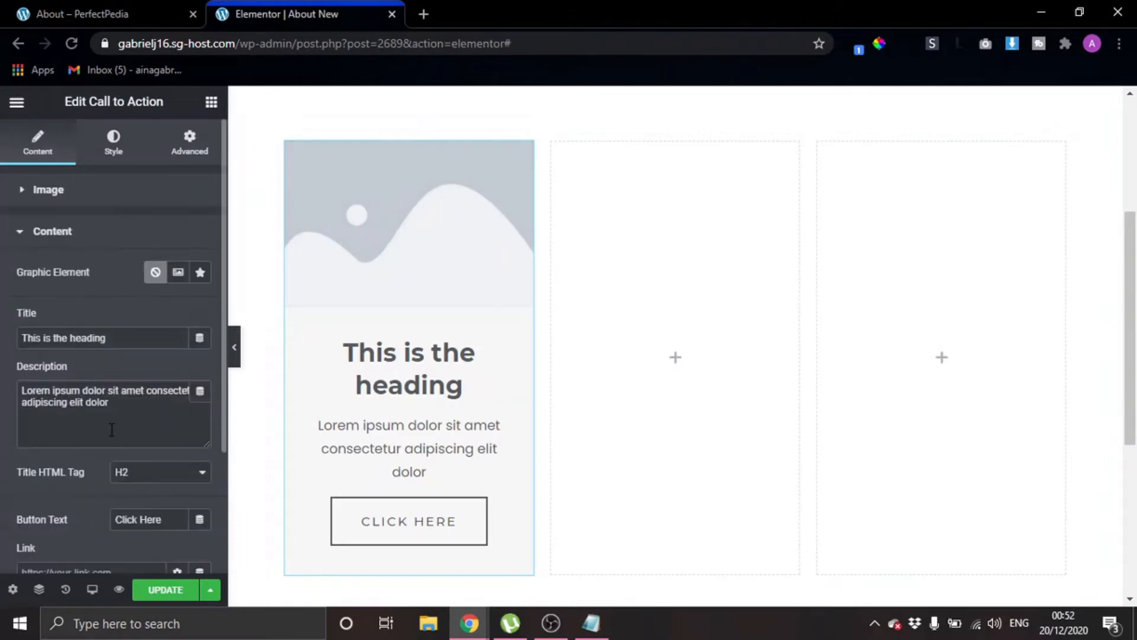
scroll(117, 401, down, 3)
scroll(80, 371, up, 2)
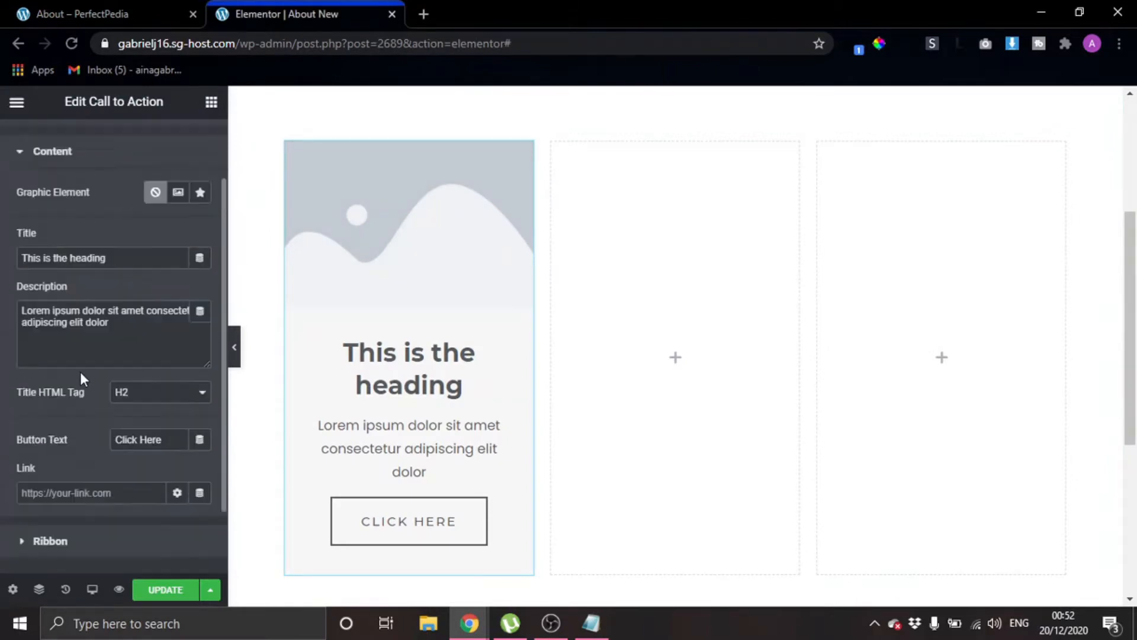
scroll(80, 371, down, 2)
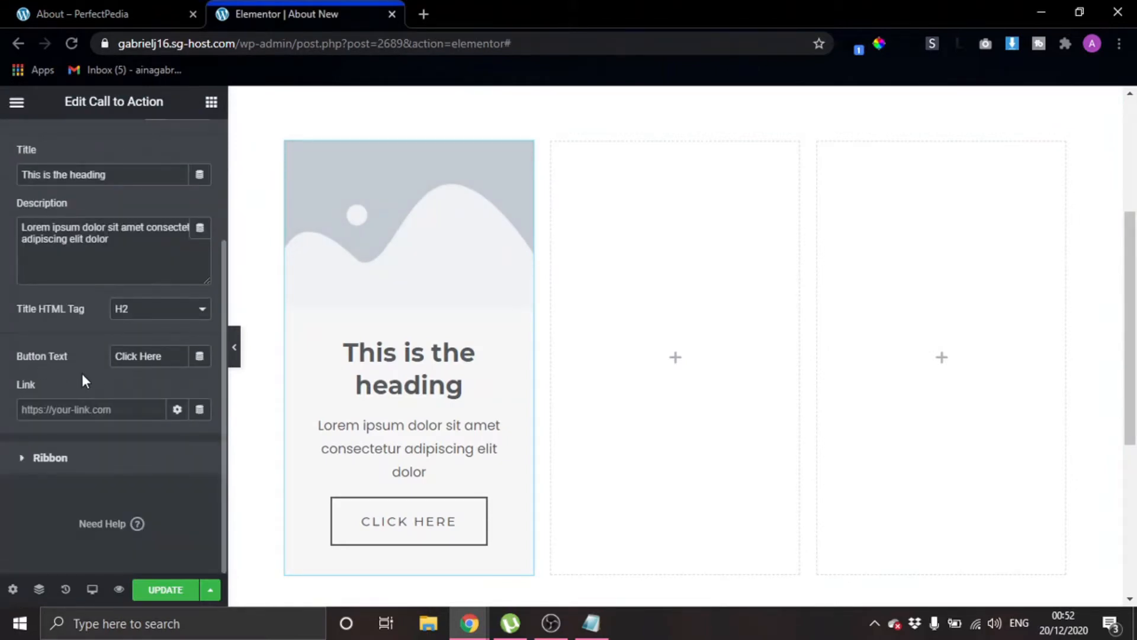
drag(168, 361, 102, 353)
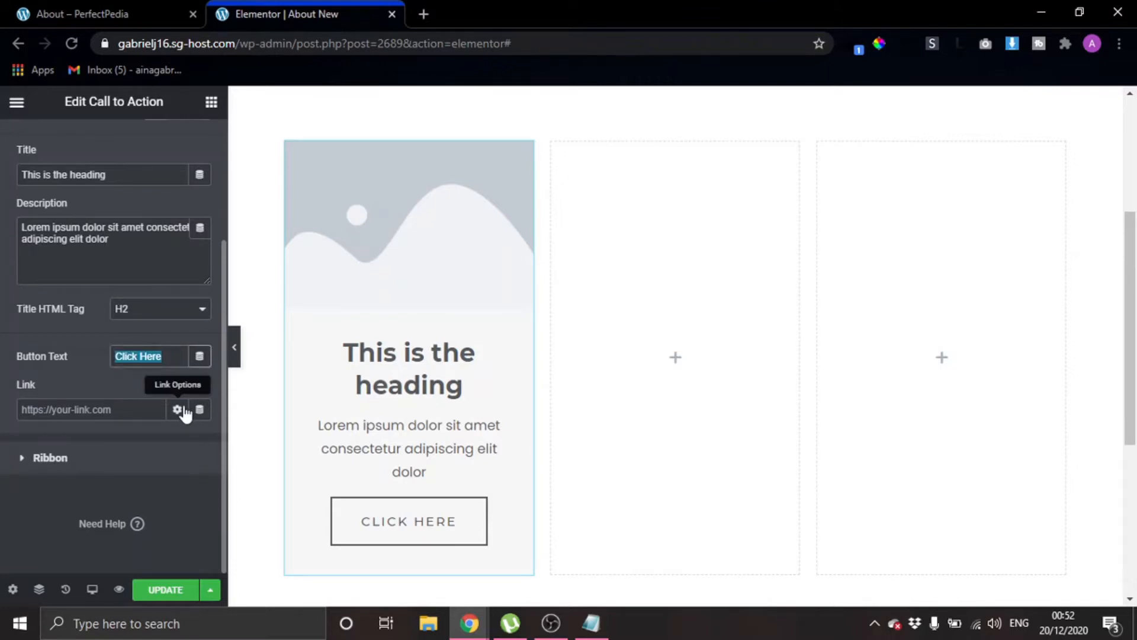
Delete the 'Click Here' button text so the card shows only image, heading and description
key(BackSpace)
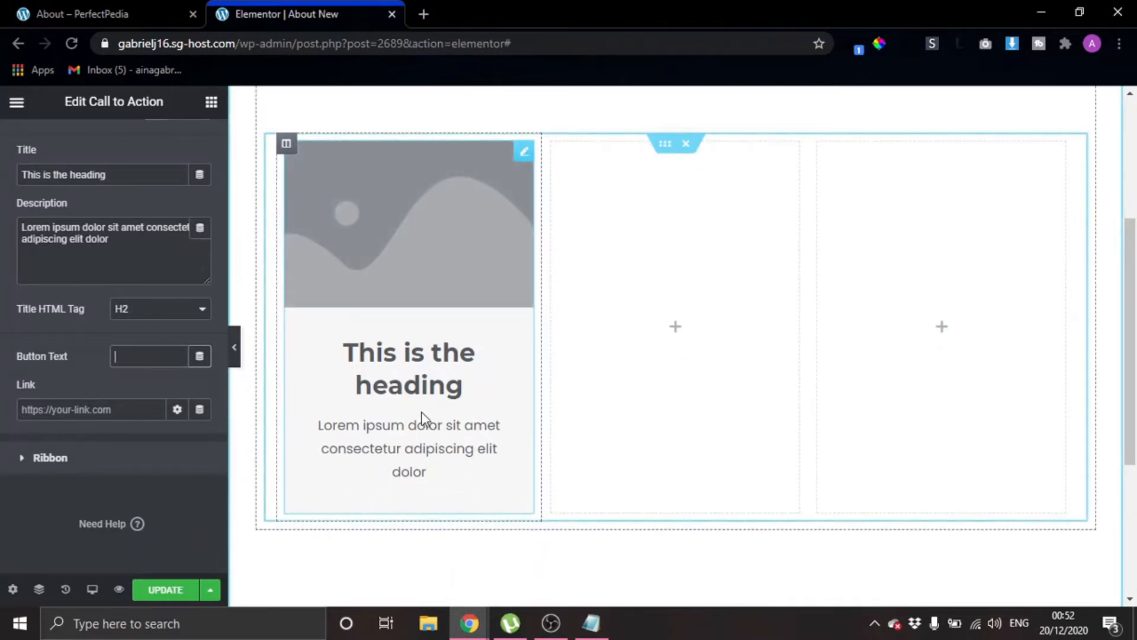
scroll(422, 417, up, 2)
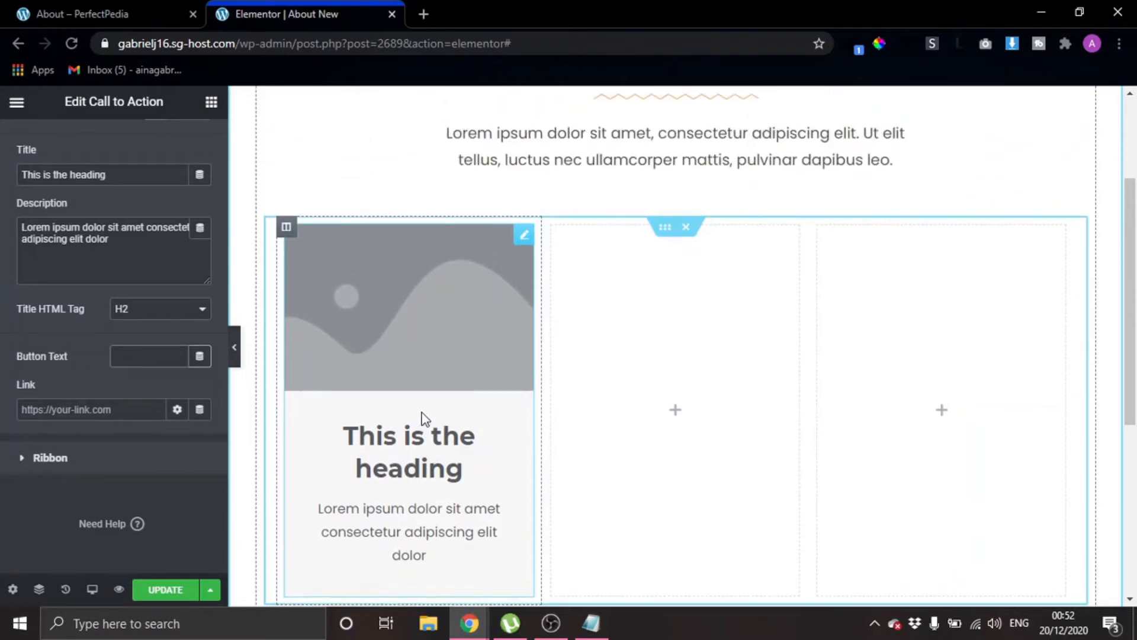
click(434, 349)
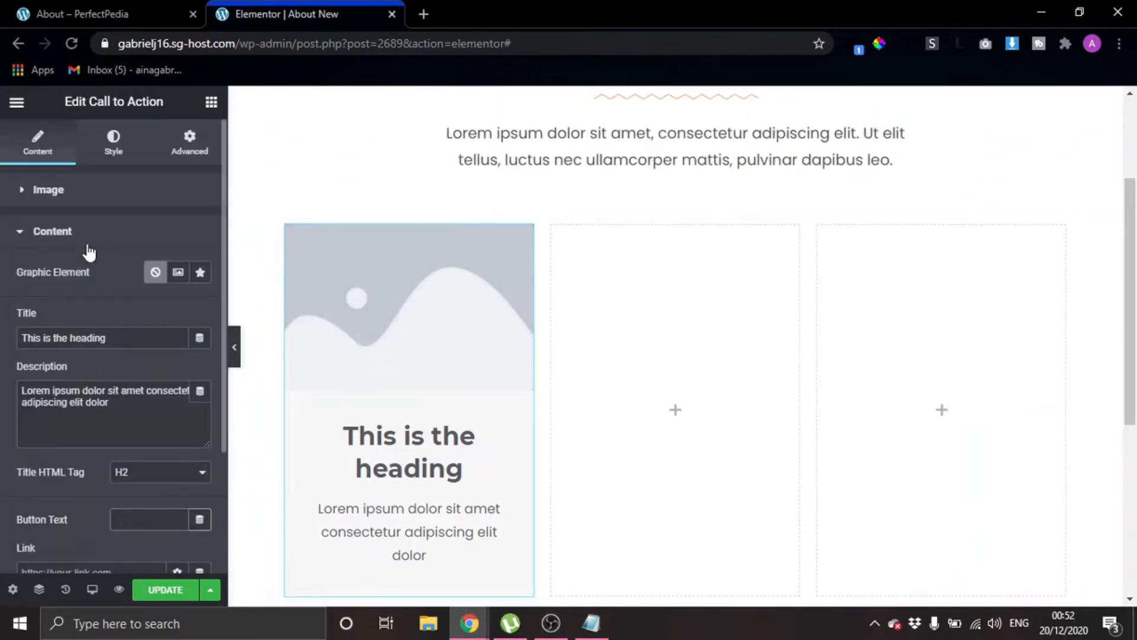
click(24, 8)
scroll(325, 491, down, 1)
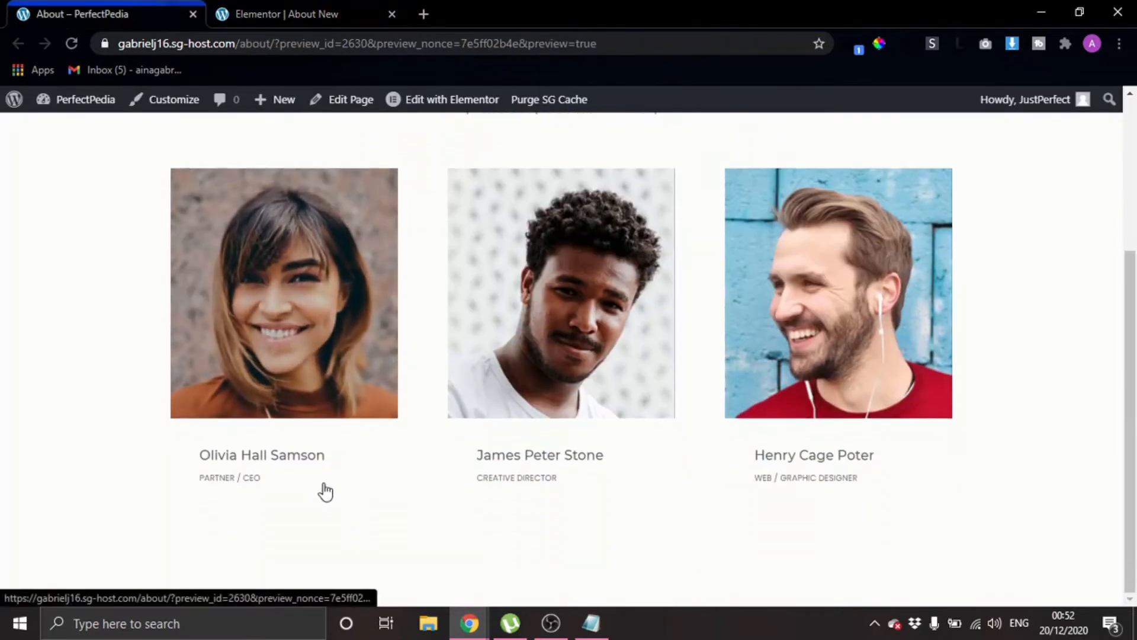
mouse_move(185, 464)
mouse_down()
mouse_move(212, 458)
mouse_move(190, 464)
mouse_up()
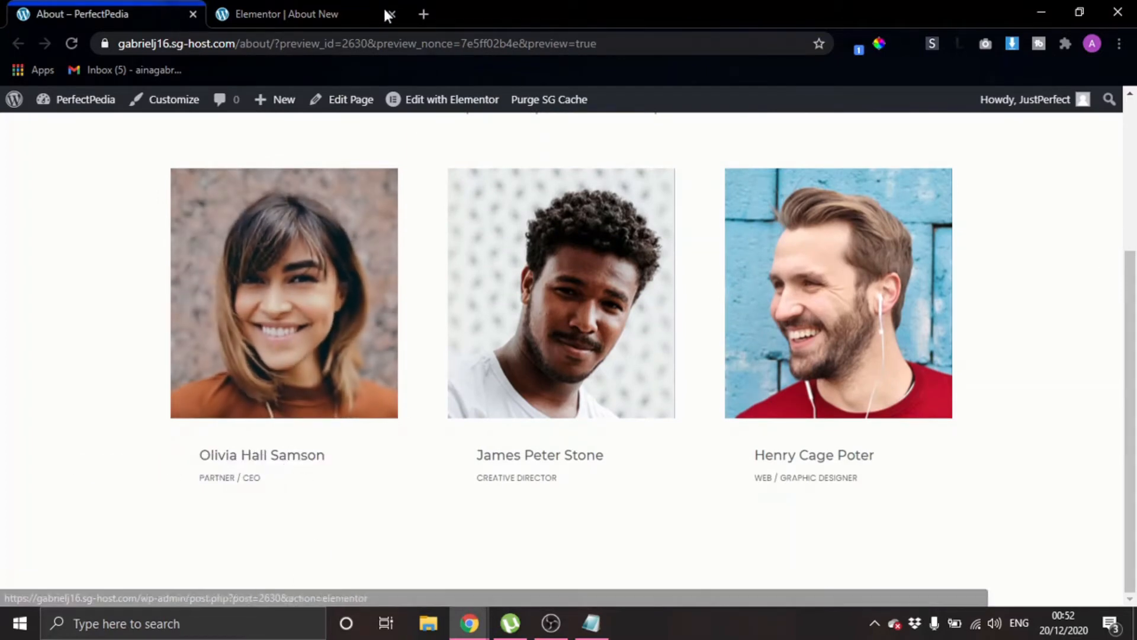
click(278, 14)
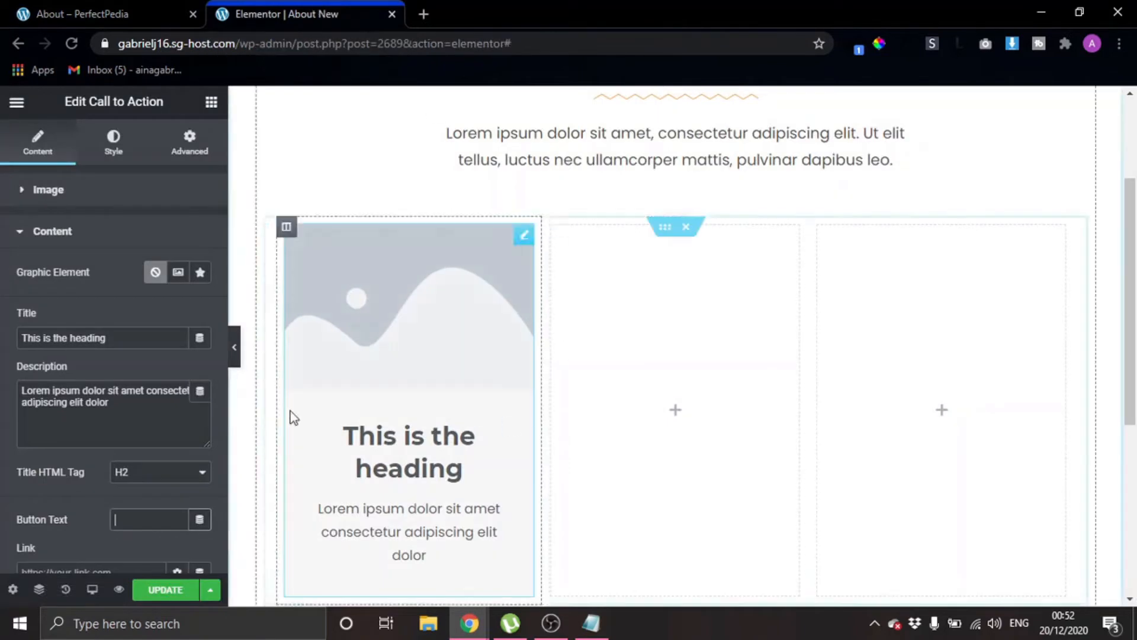
drag(127, 341, 2, 329)
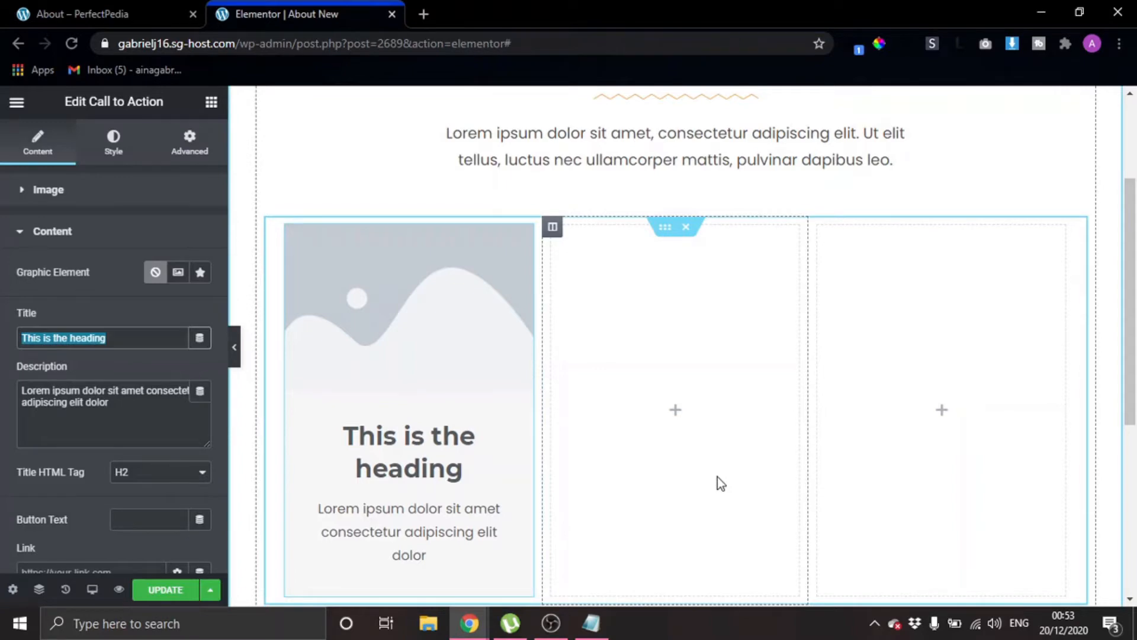
Enter the team member's full name as the first card's title
text(Oliva)
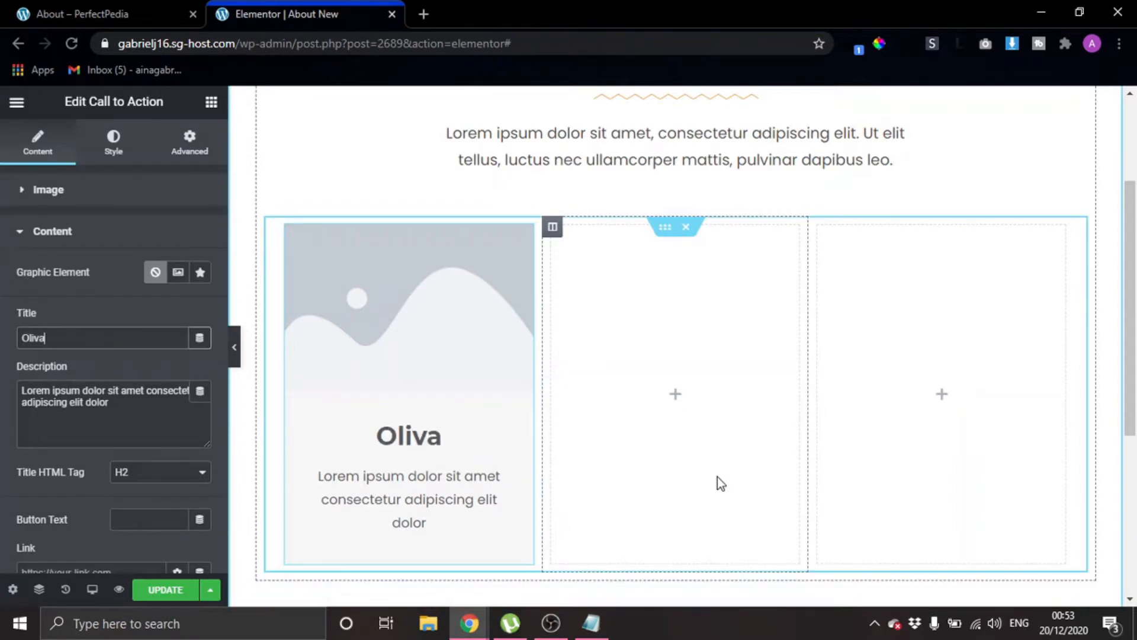
key(BackSpace)
text(ia Hall )
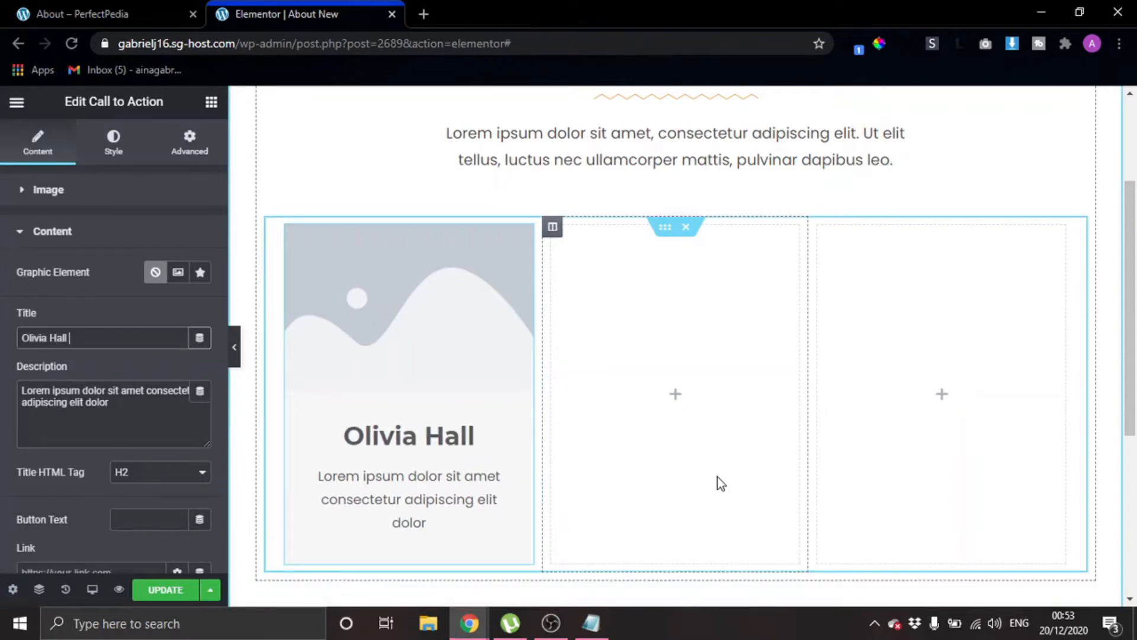
text(Samson)
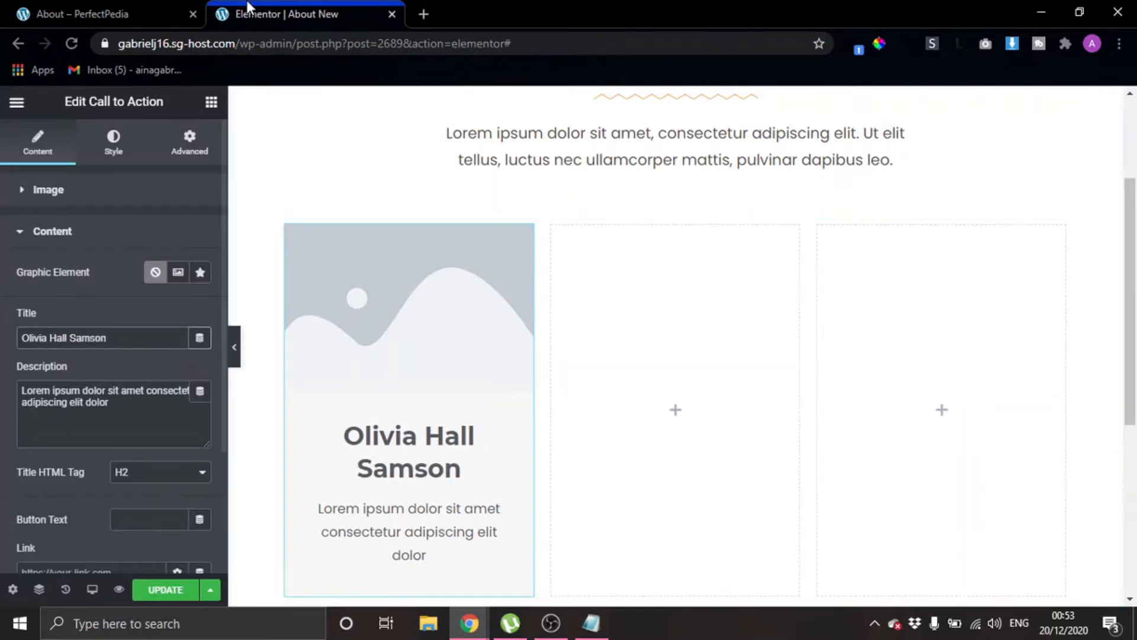
click(123, 8)
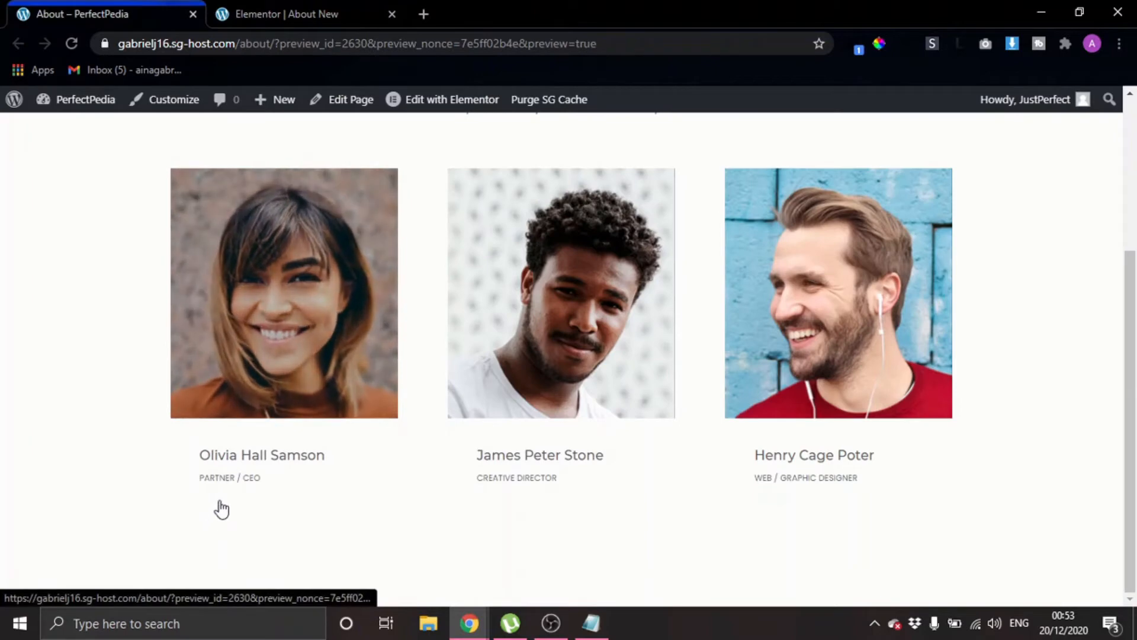
click(347, 9)
Replace the card's placeholder description with 'Partner / Ceo'
drag(178, 408, 3, 373)
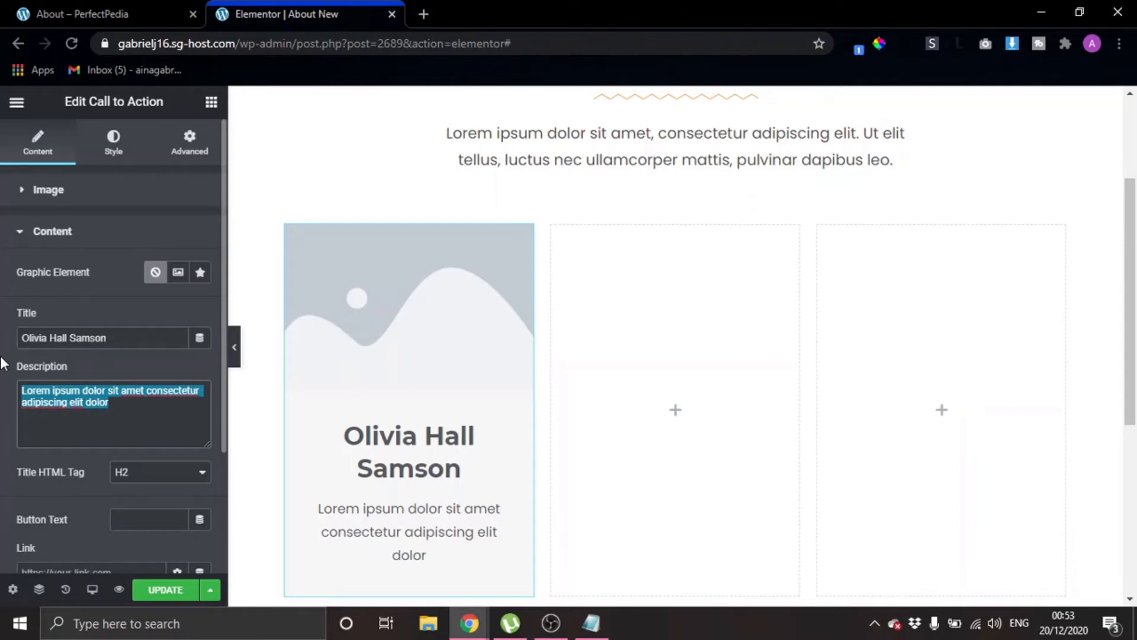
text(Partne)
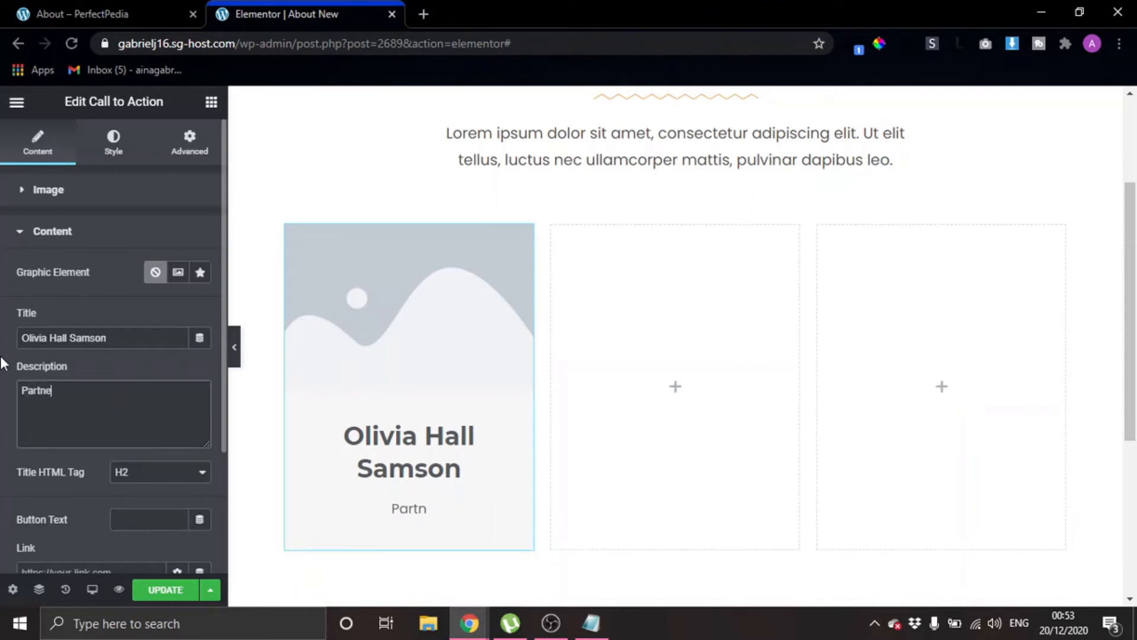
text(r / CE)
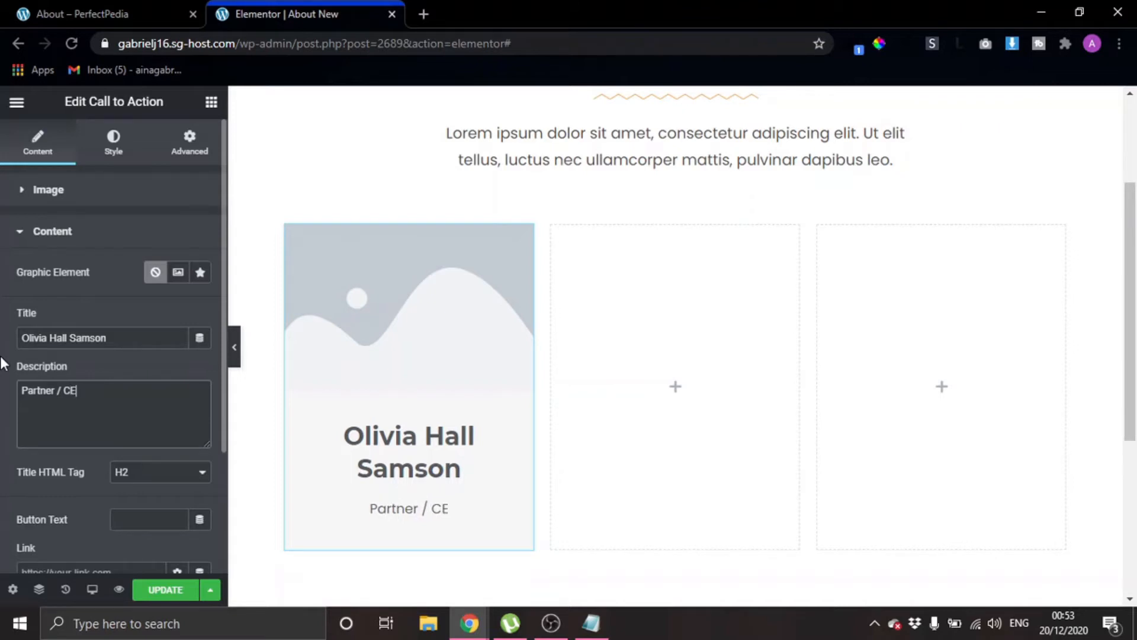
key(BackSpace)
text(eo)
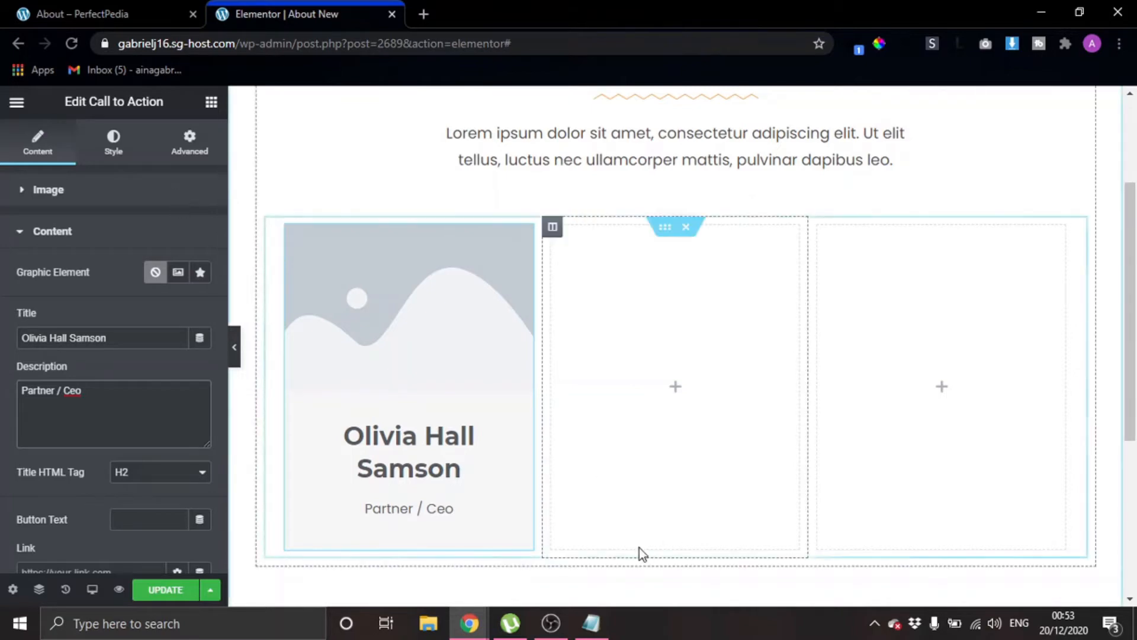
Set the card's Title Typography size to 16 in the Style settings
click(105, 147)
scroll(138, 265, down, 3)
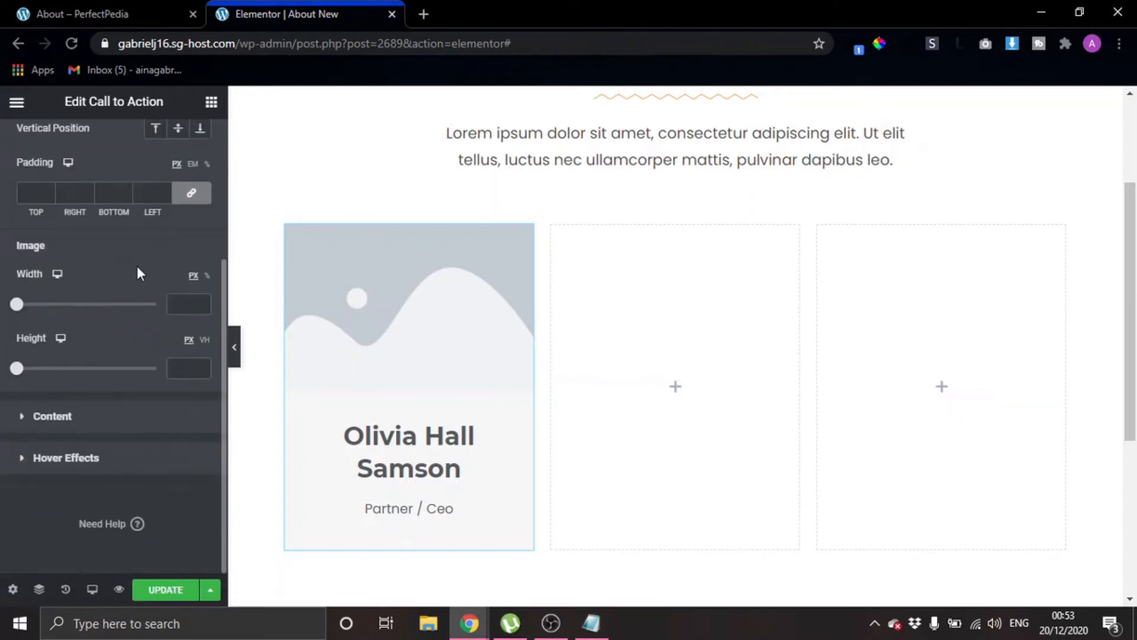
click(99, 396)
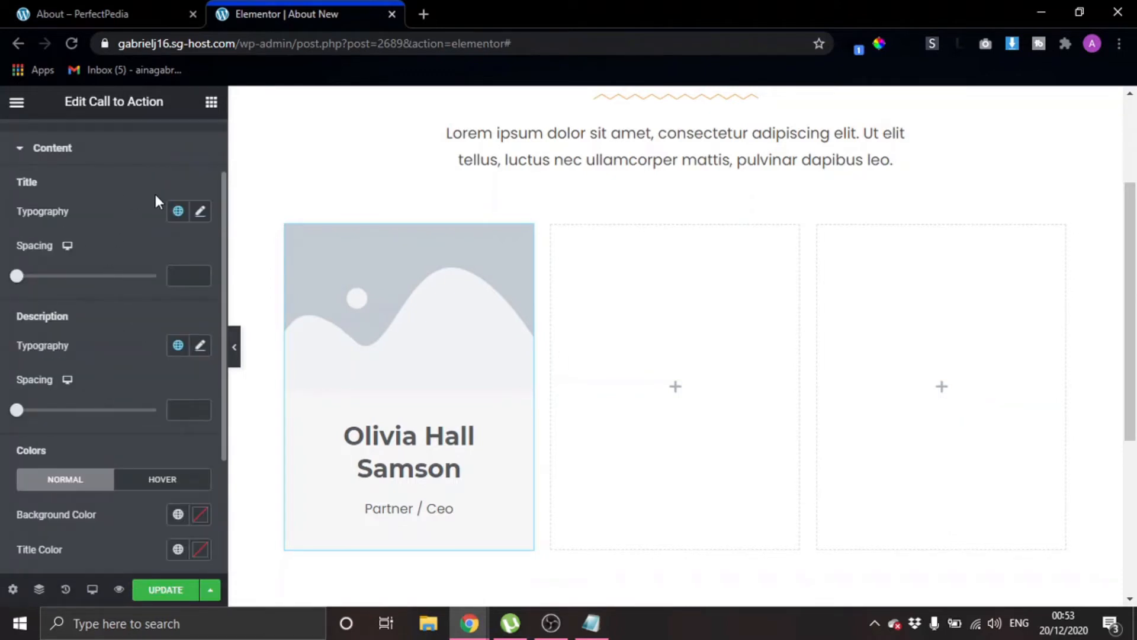
click(200, 212)
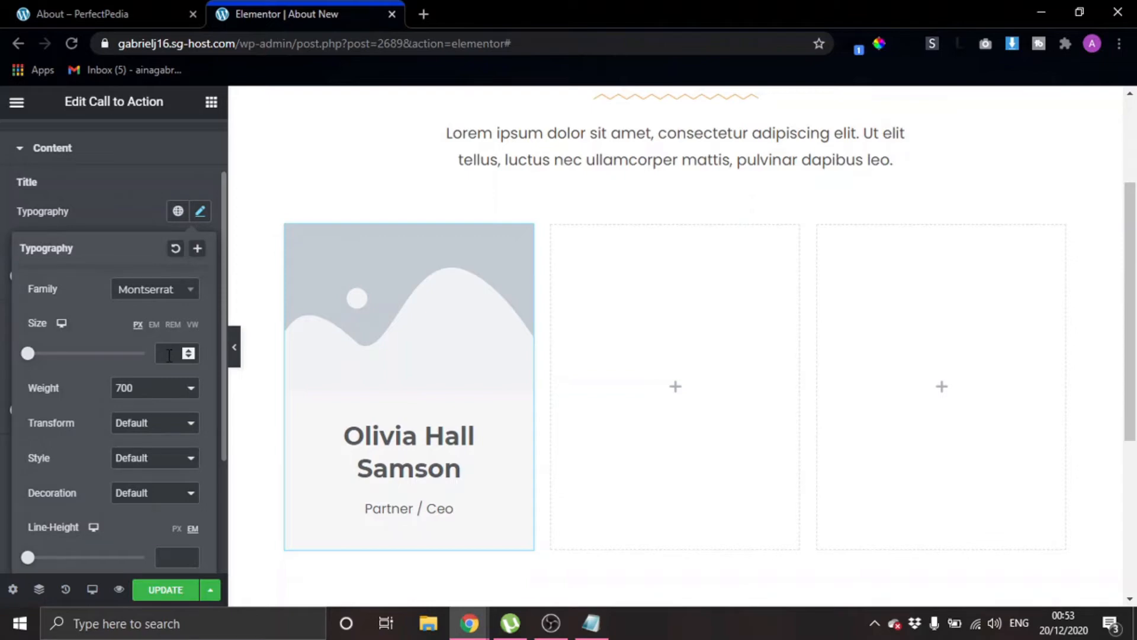
click(169, 353)
click(83, 14)
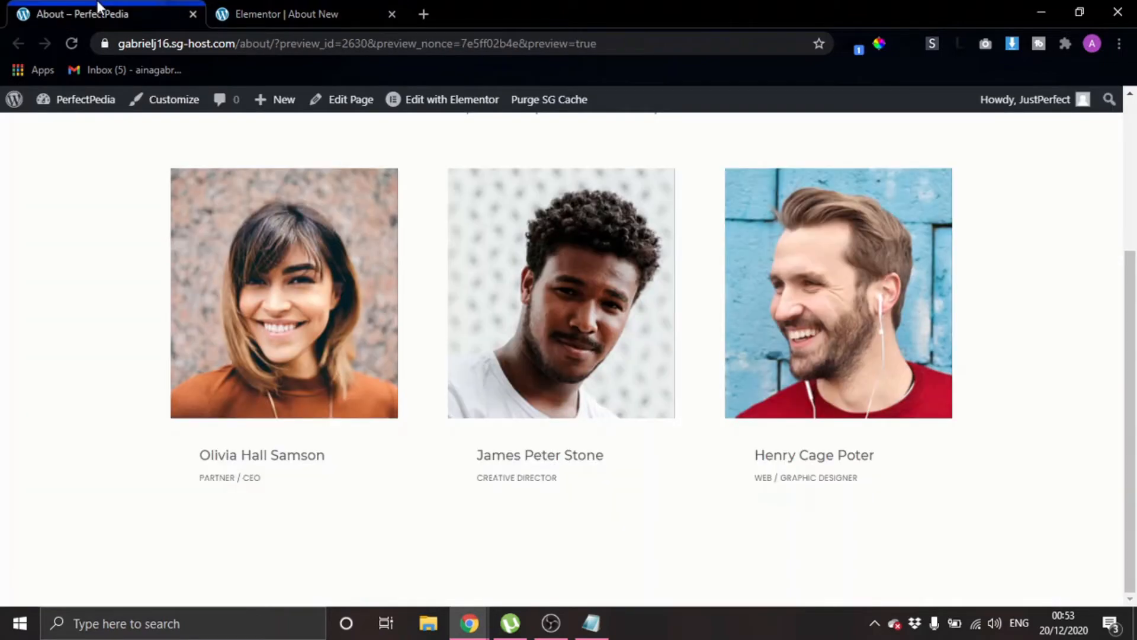
click(273, 9)
text(1)
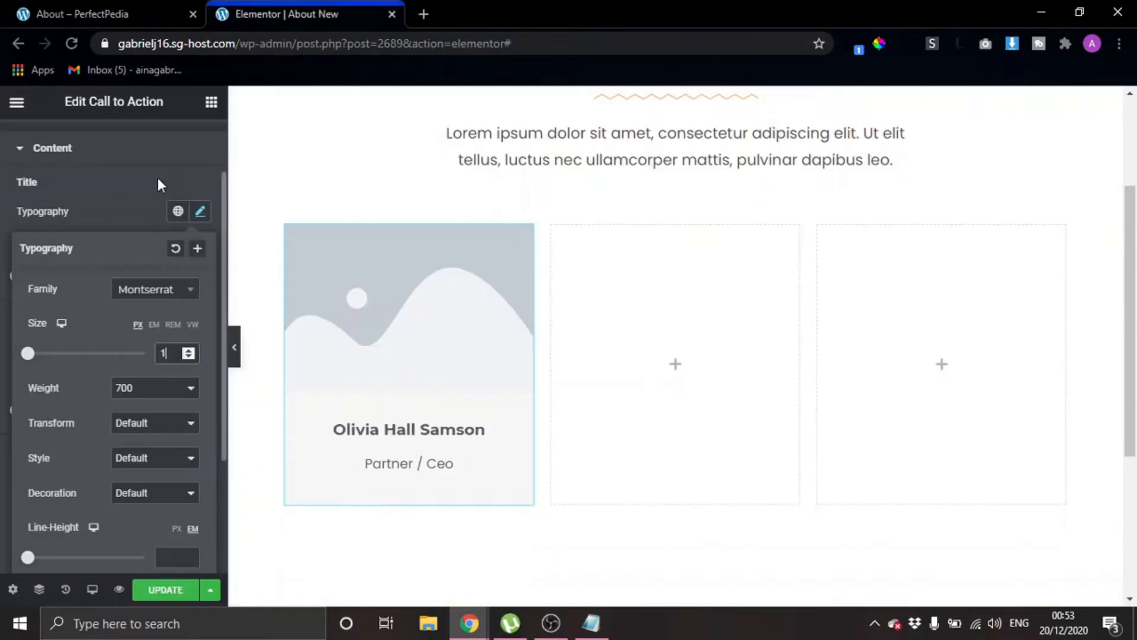
text(6)
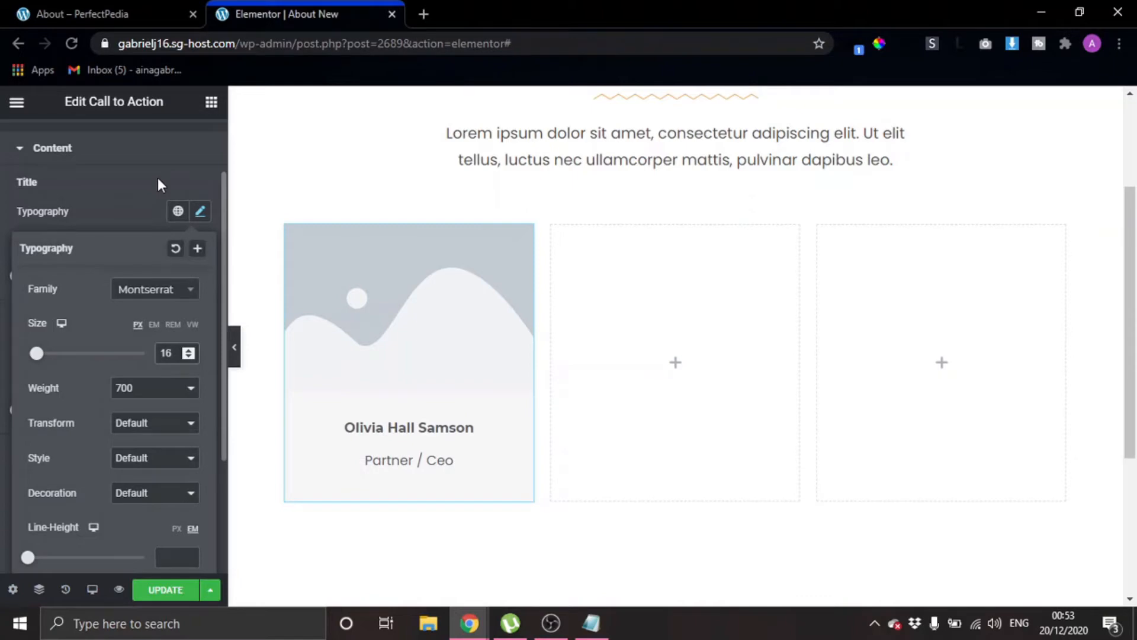
click(164, 8)
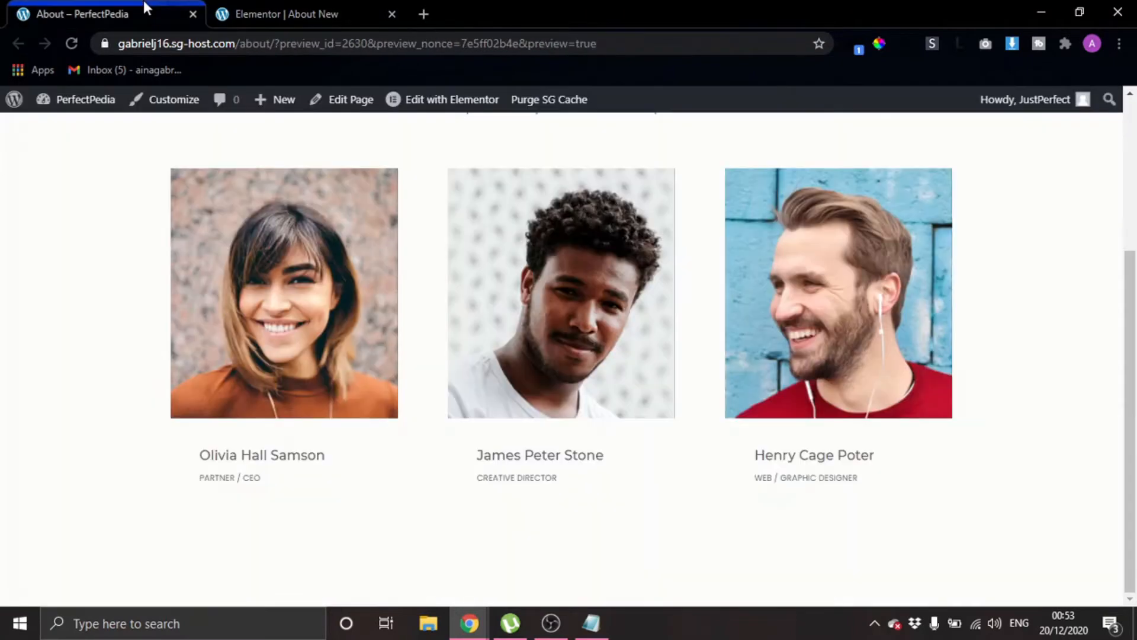
click(255, 7)
Change the title font family to Montserrat
click(192, 292)
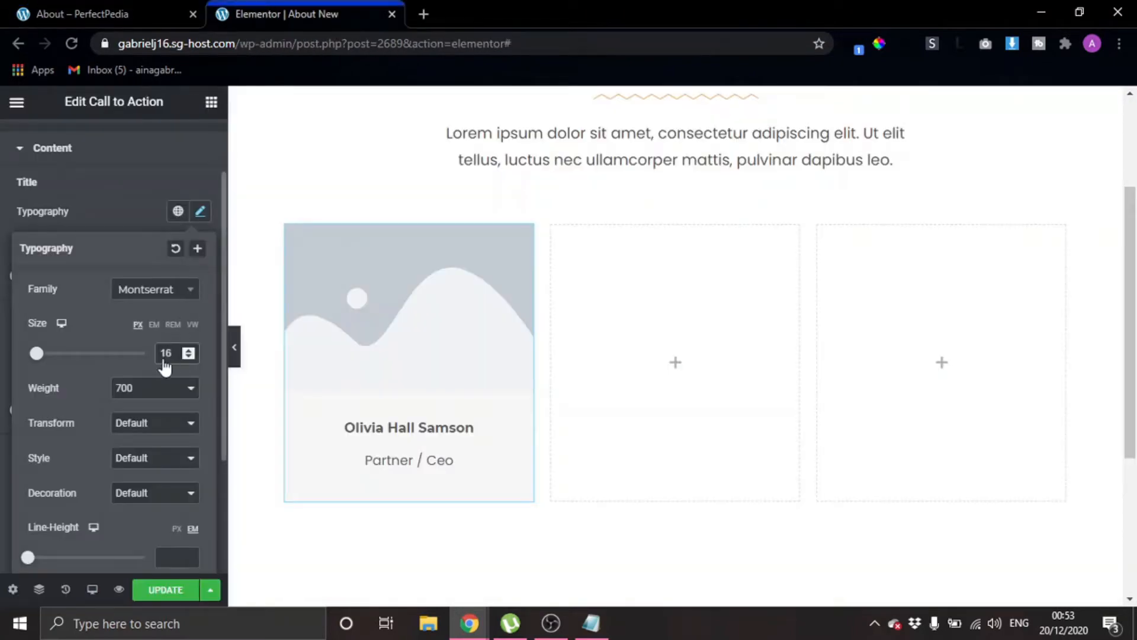
click(150, 396)
click(153, 401)
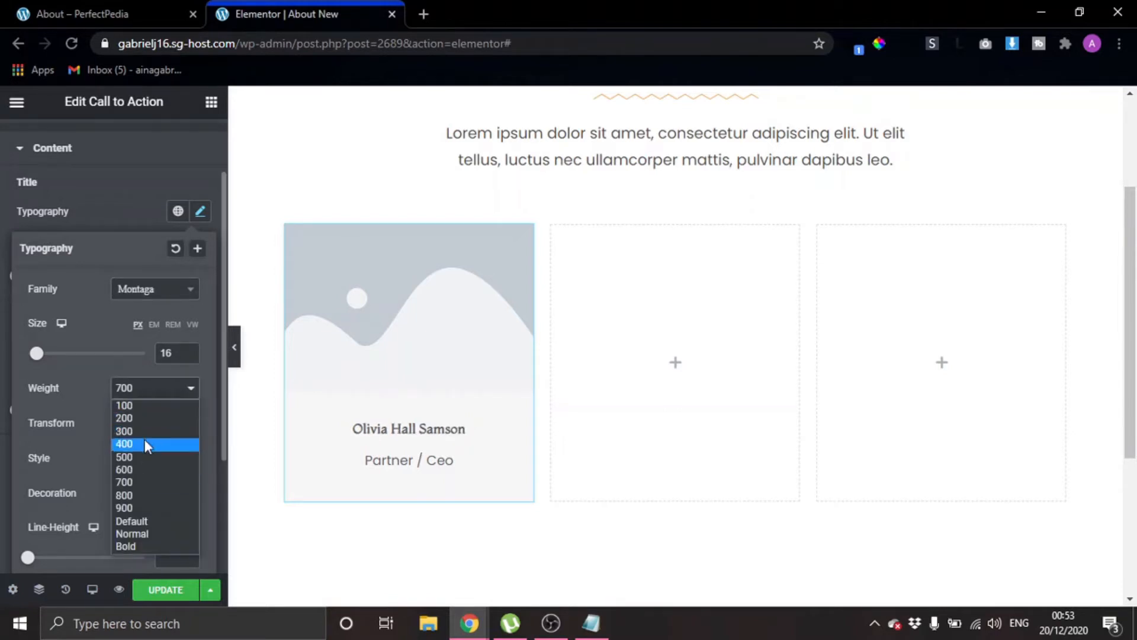
click(145, 443)
click(156, 391)
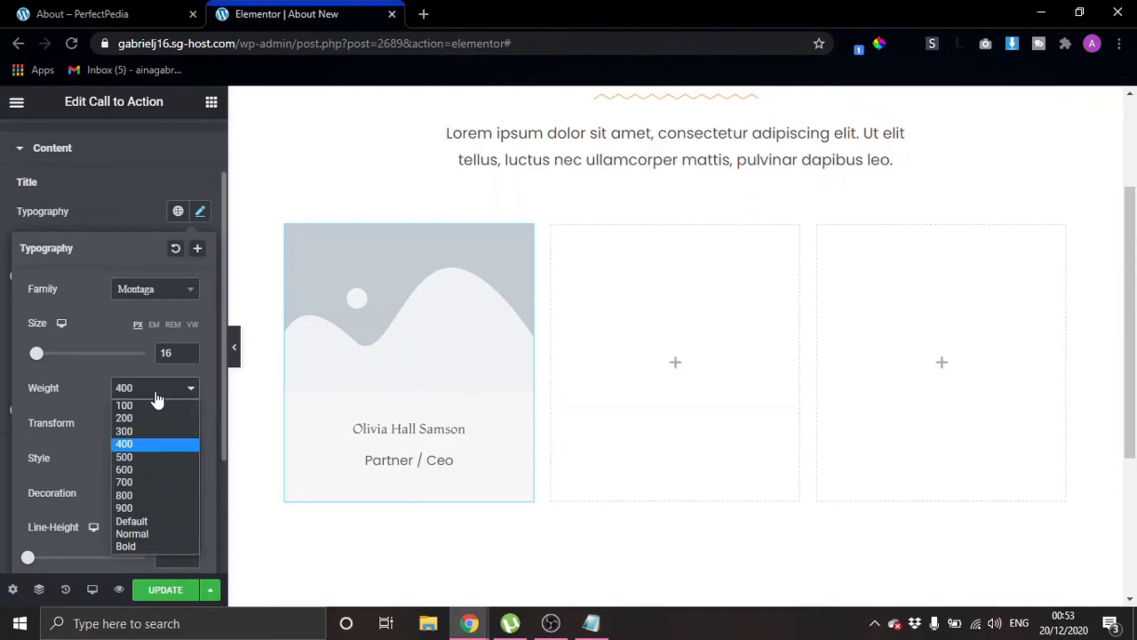
click(171, 294)
click(170, 292)
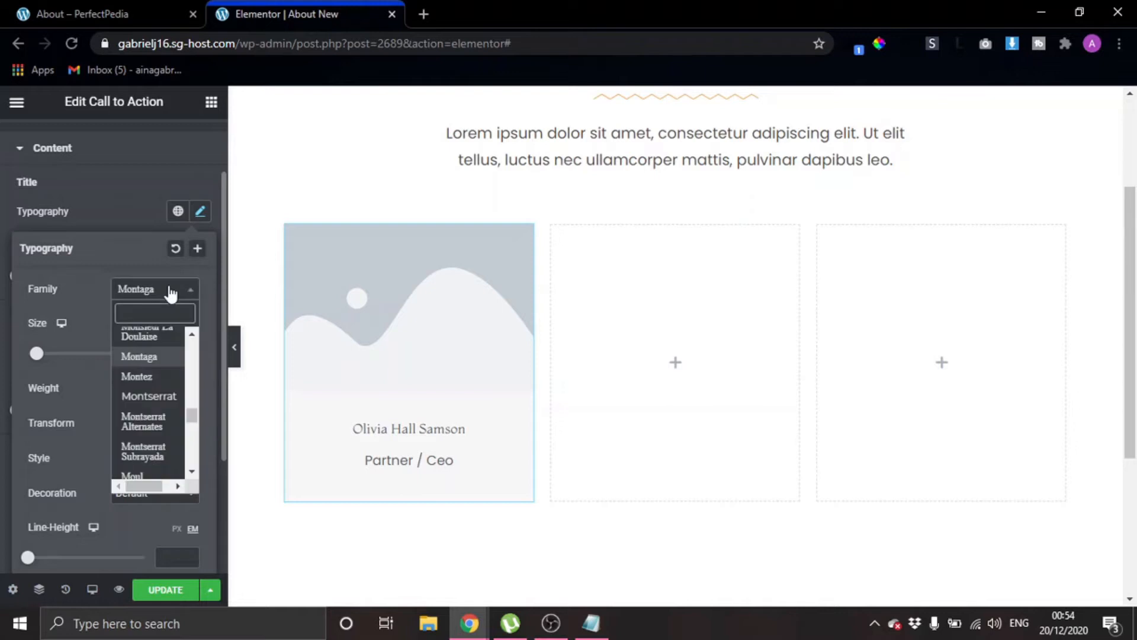
text(monst)
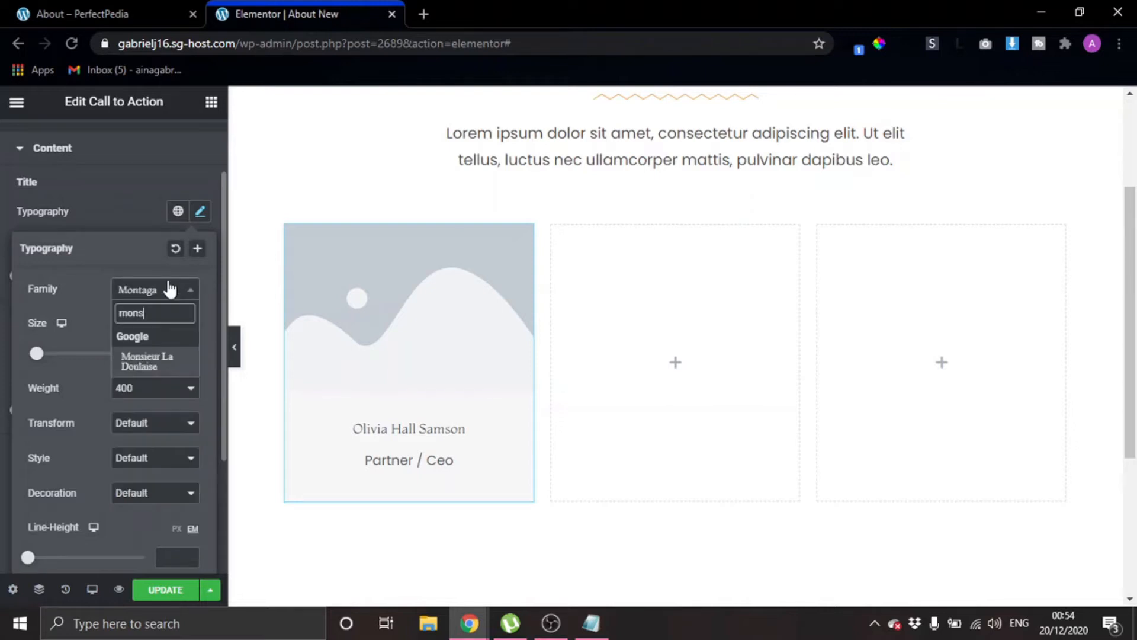
key(BackSpace)
key(BackSpace)
text(ts)
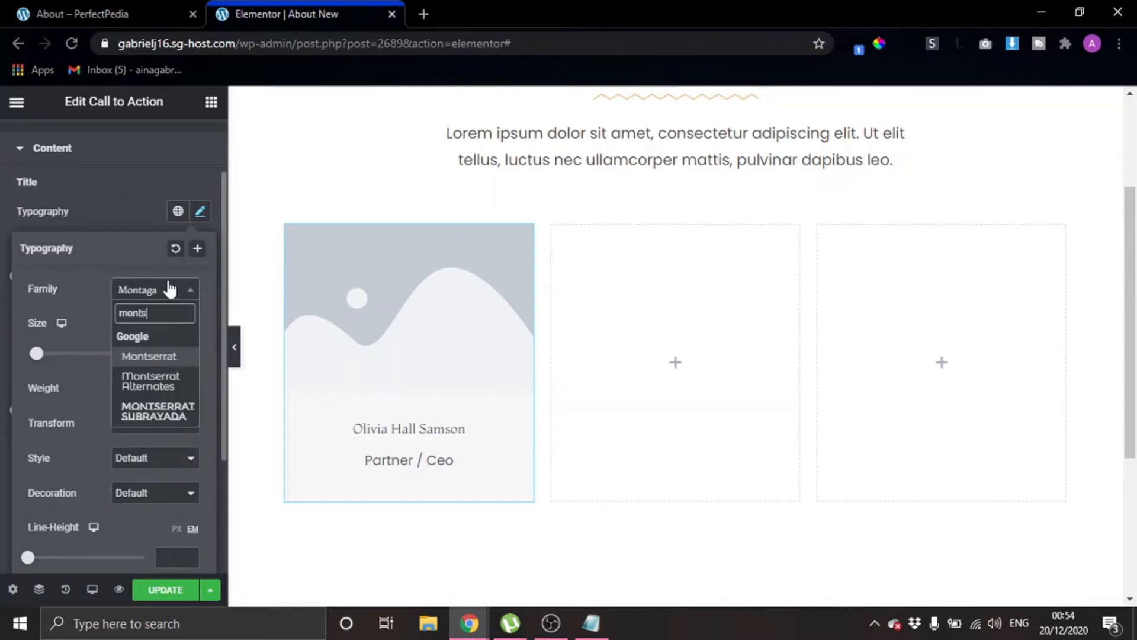
key(Return)
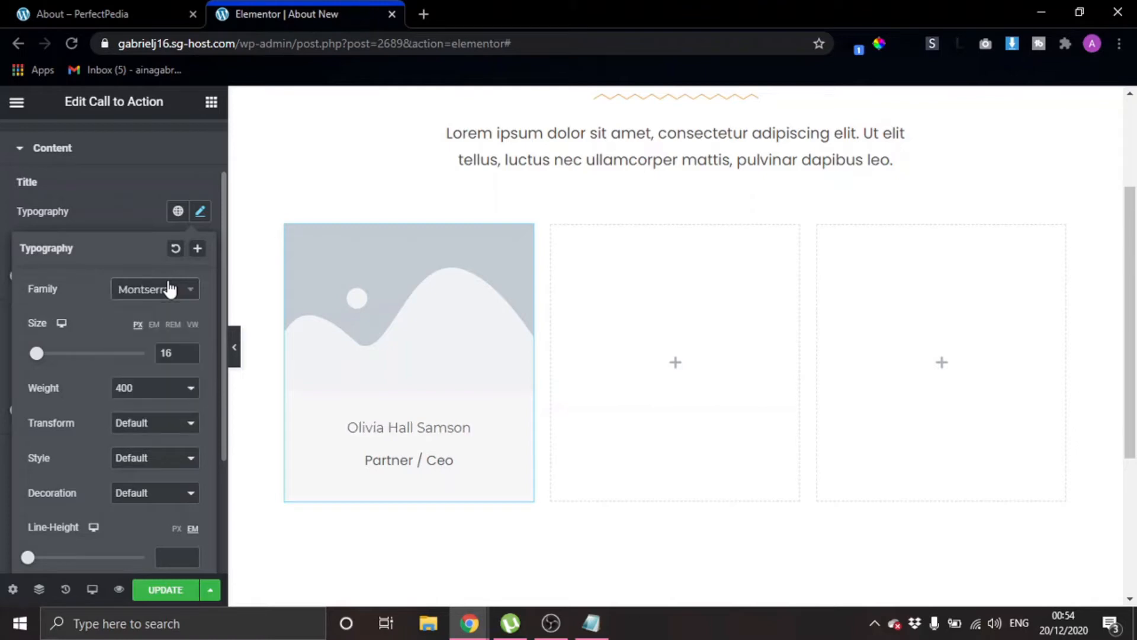
Set the title font weight to 500 and close the typography popover
click(161, 8)
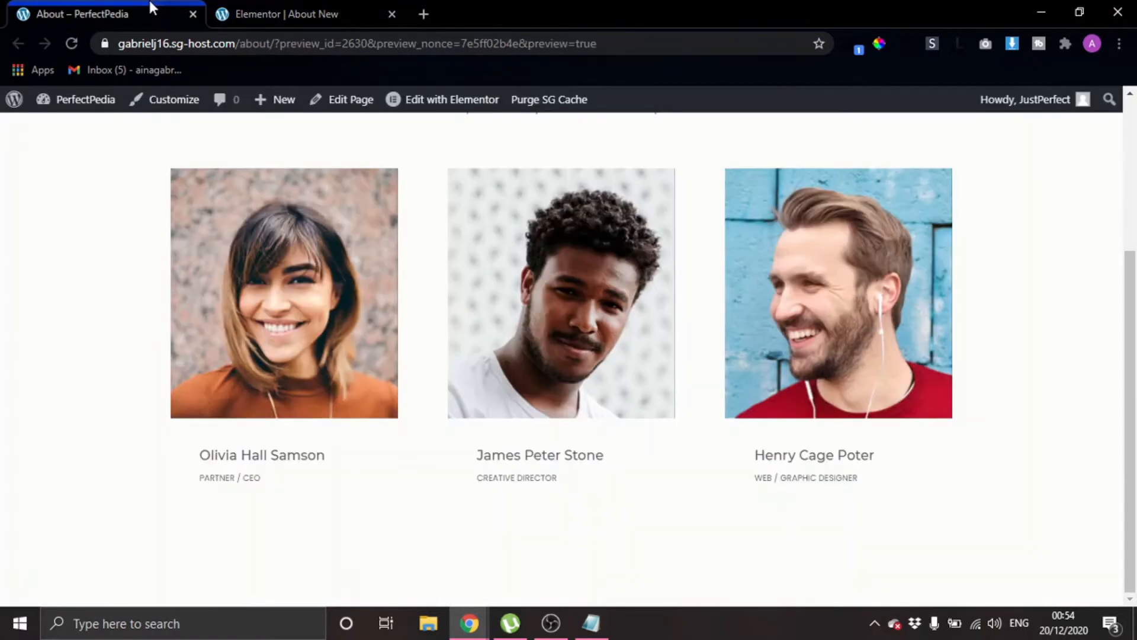
click(265, 7)
click(158, 391)
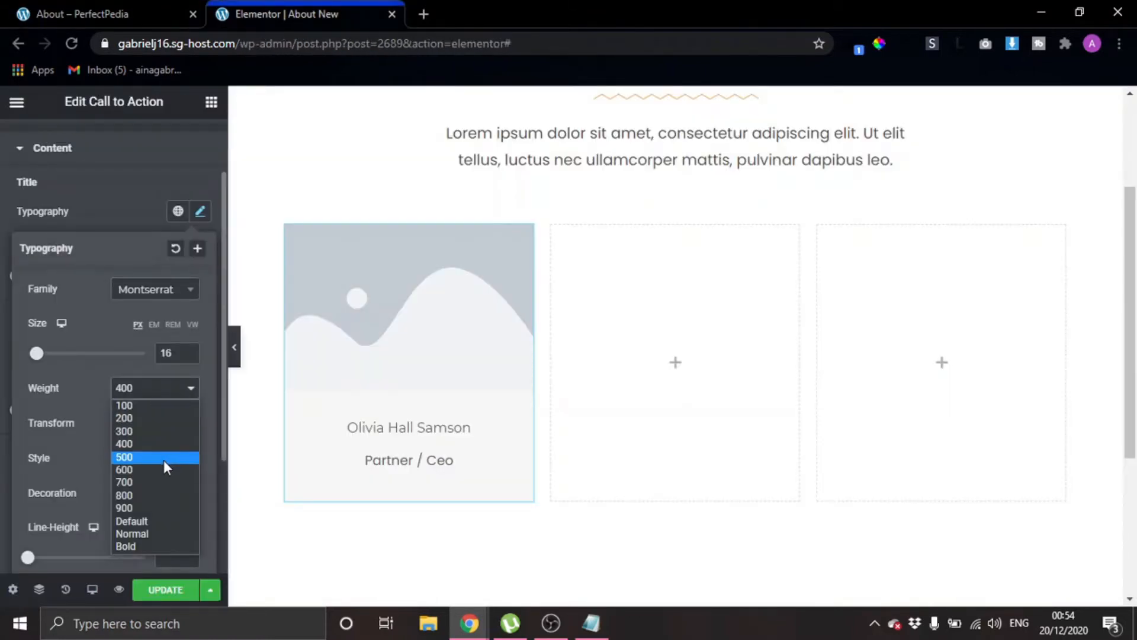
click(164, 457)
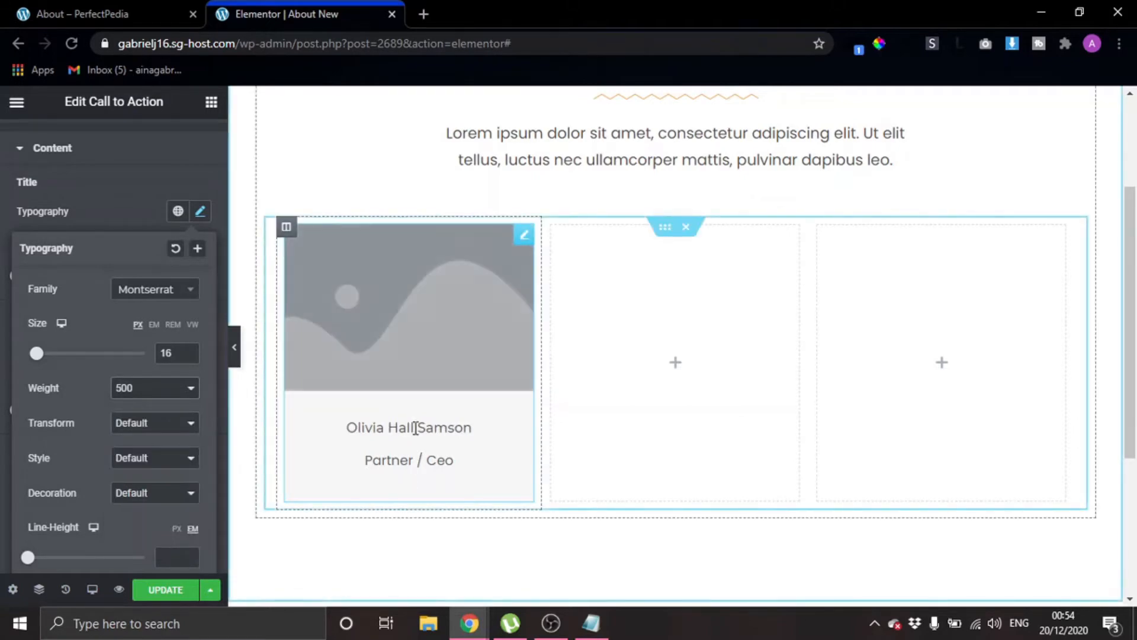
click(129, 7)
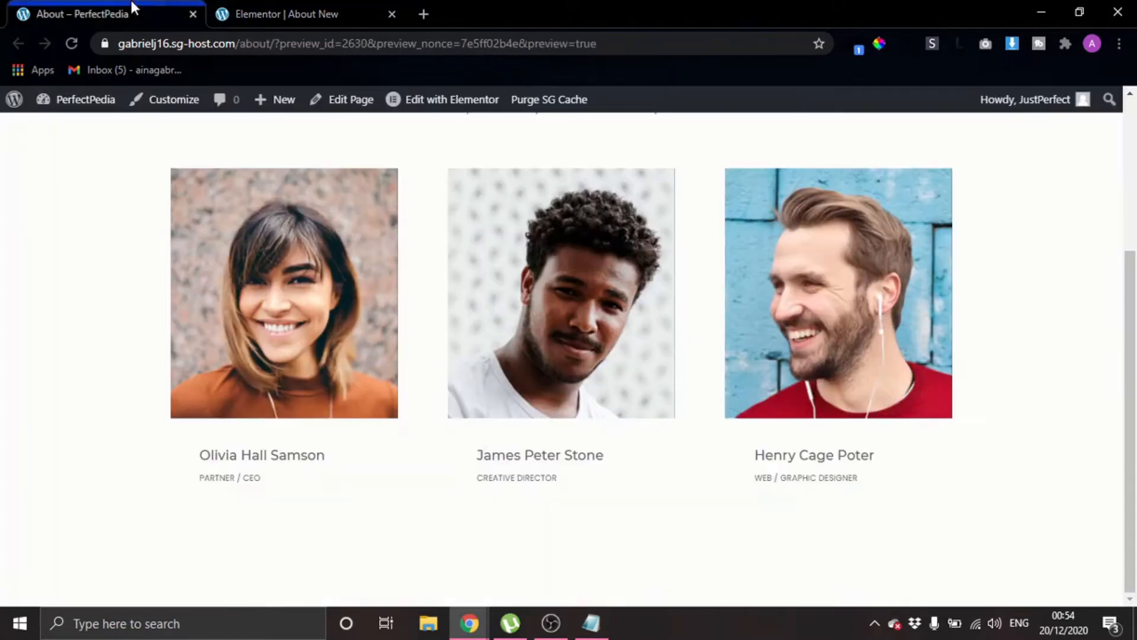
click(328, 12)
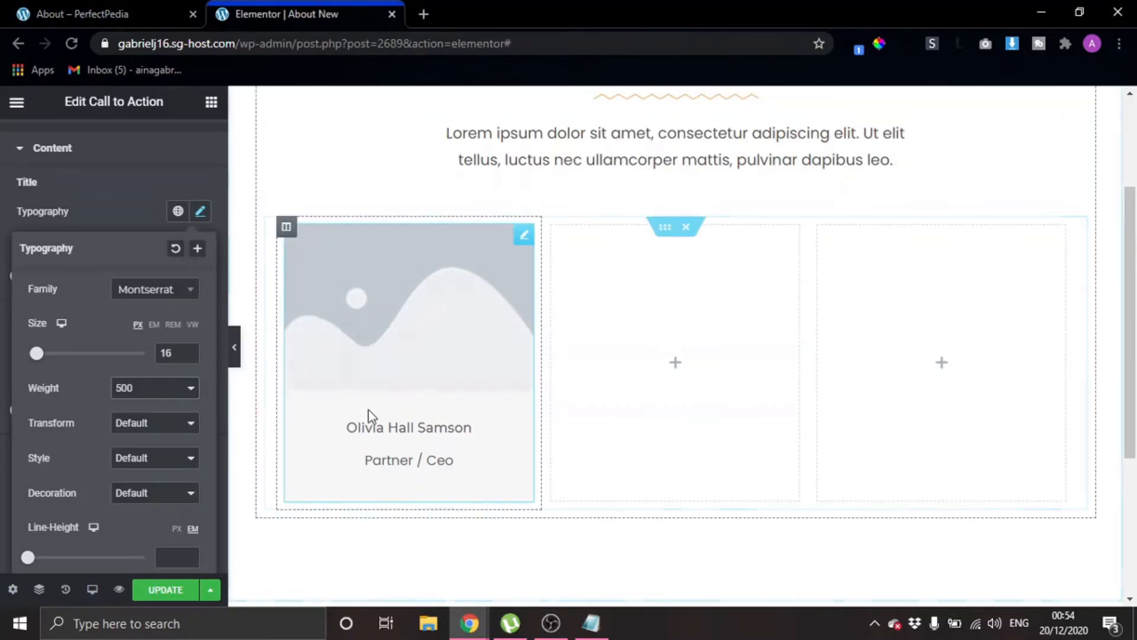
click(200, 213)
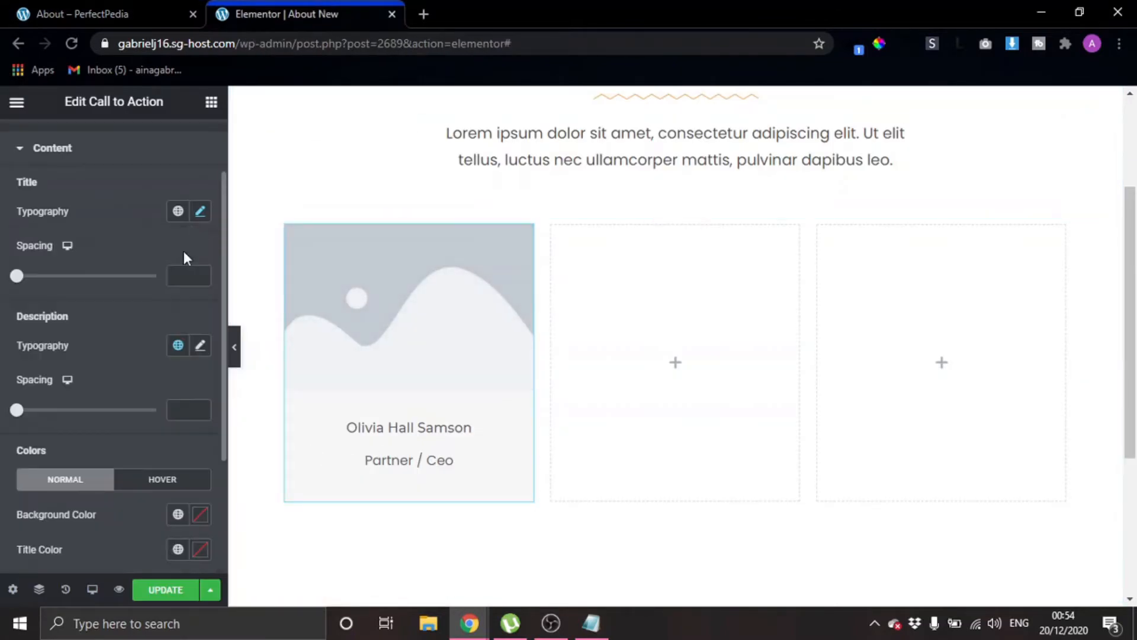
Give the Partner / Ceo description 10 px size with Uppercase transform
click(200, 346)
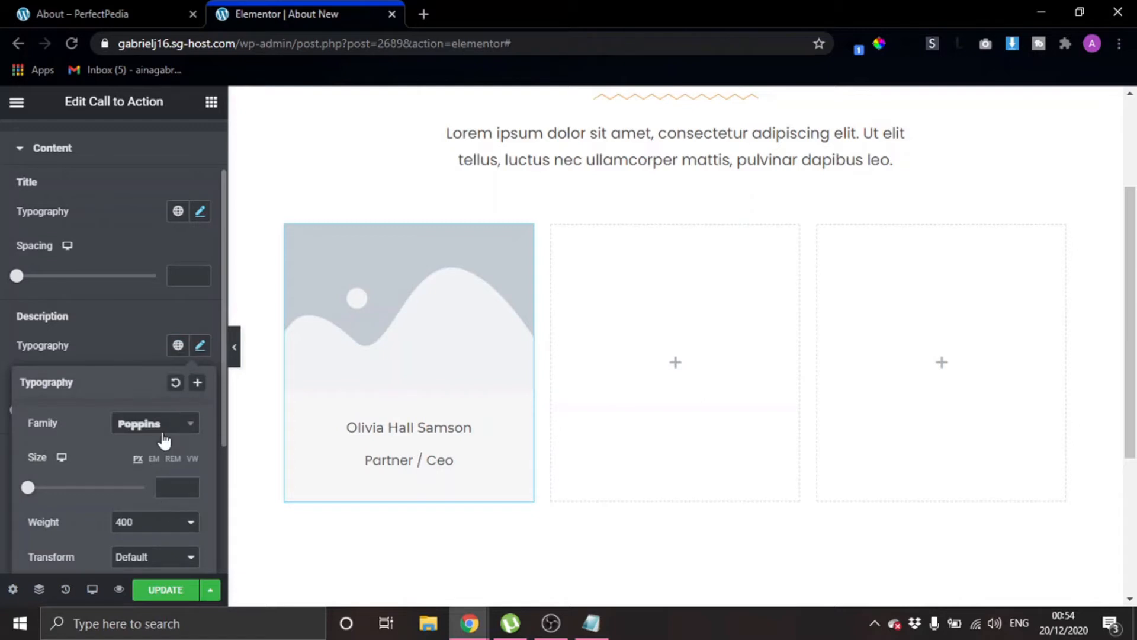
scroll(164, 440, down, 2)
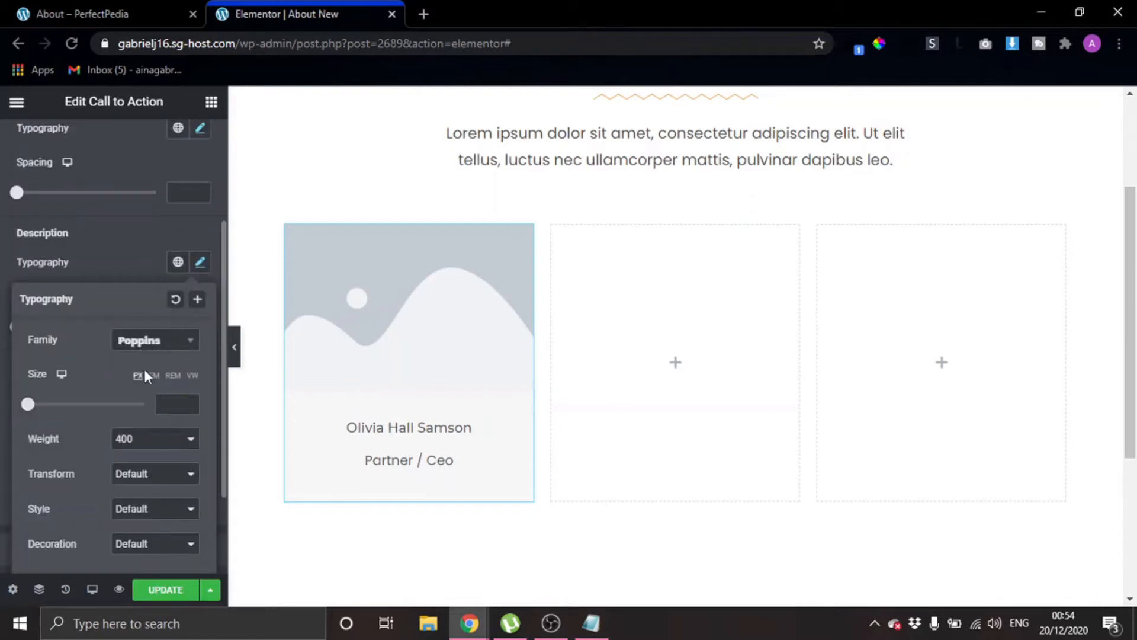
click(170, 404)
text(10)
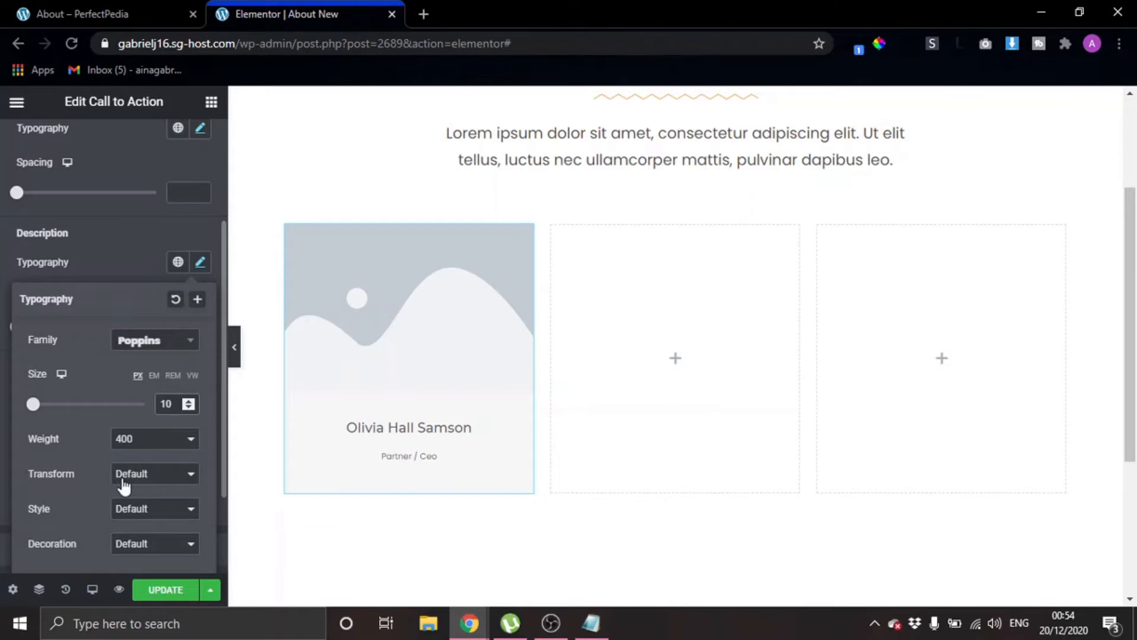
click(156, 474)
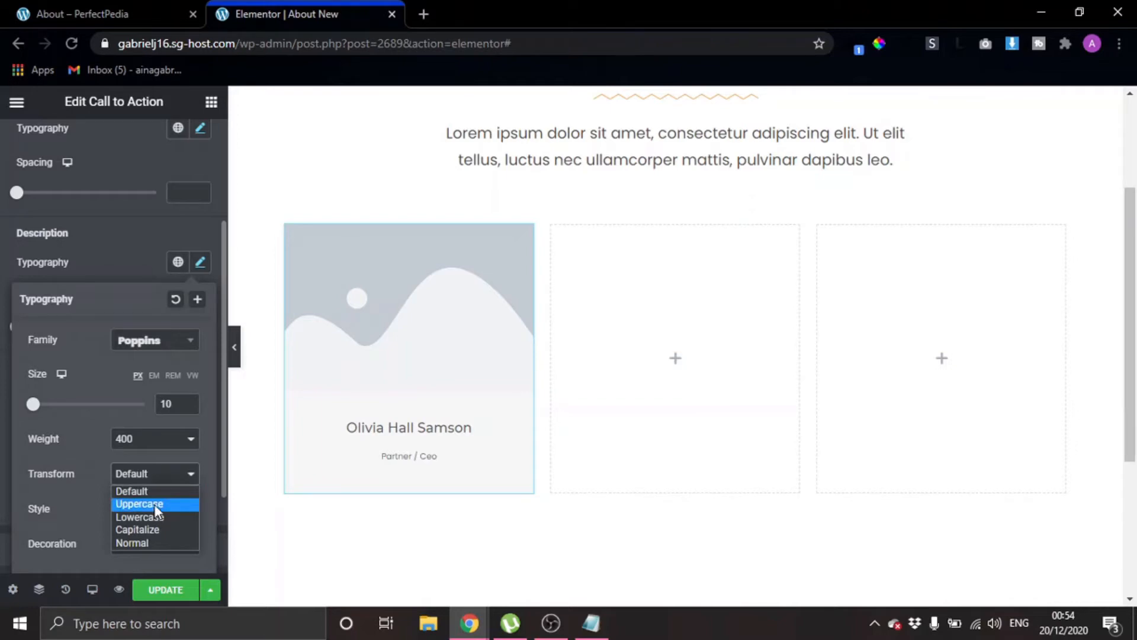
click(155, 505)
click(125, 9)
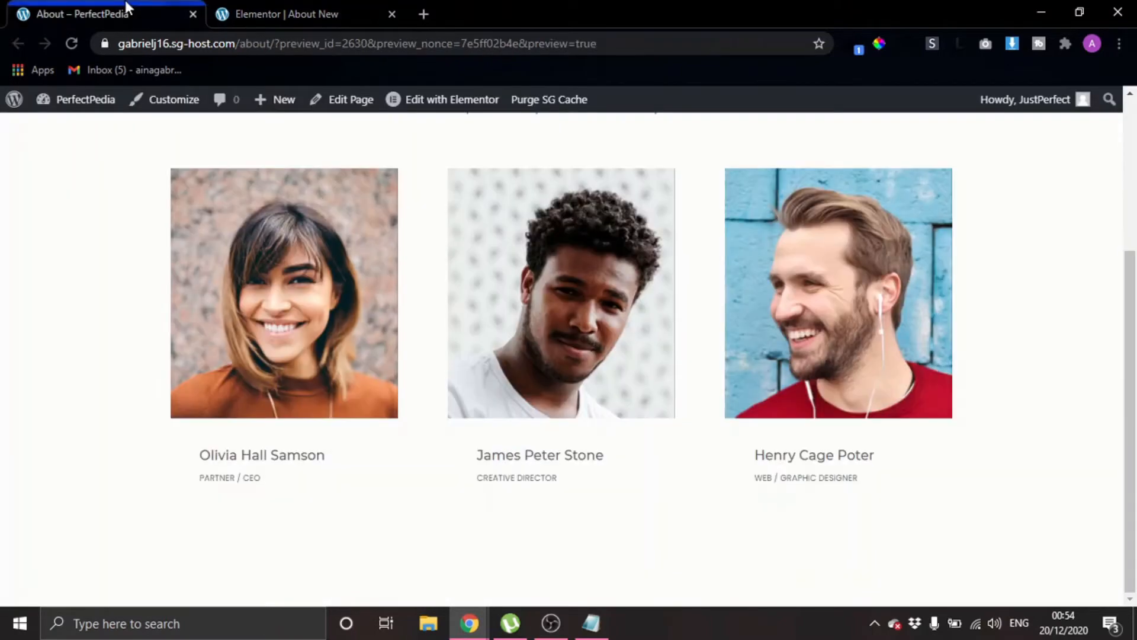
click(280, 10)
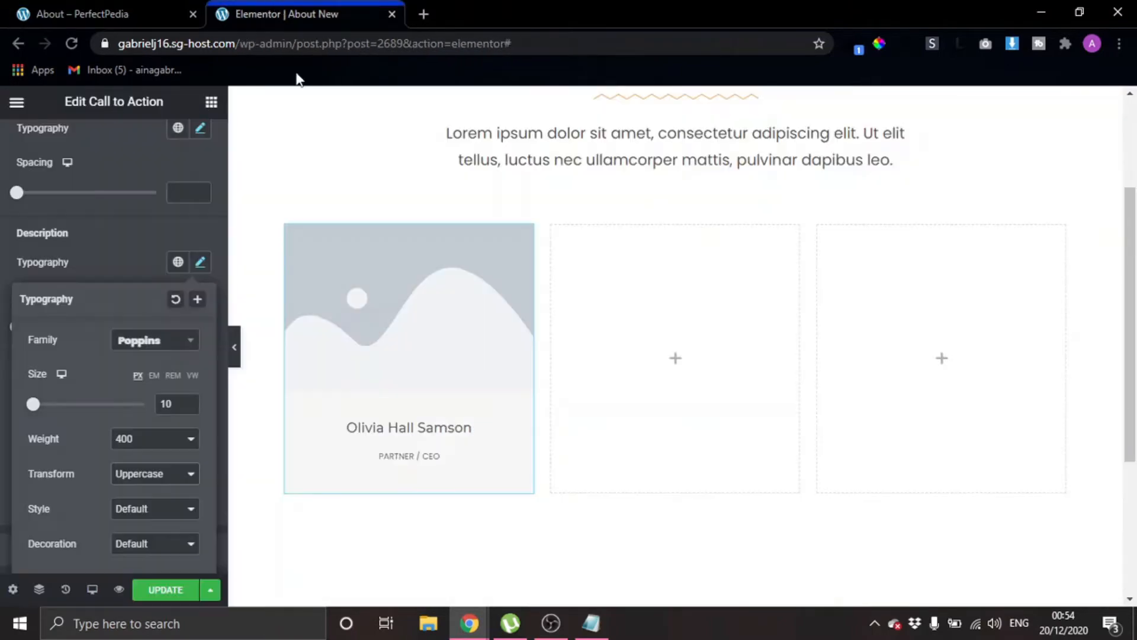
click(199, 262)
Set Title Spacing to 10, leaving the description spacing at 0
scroll(96, 216, up, 3)
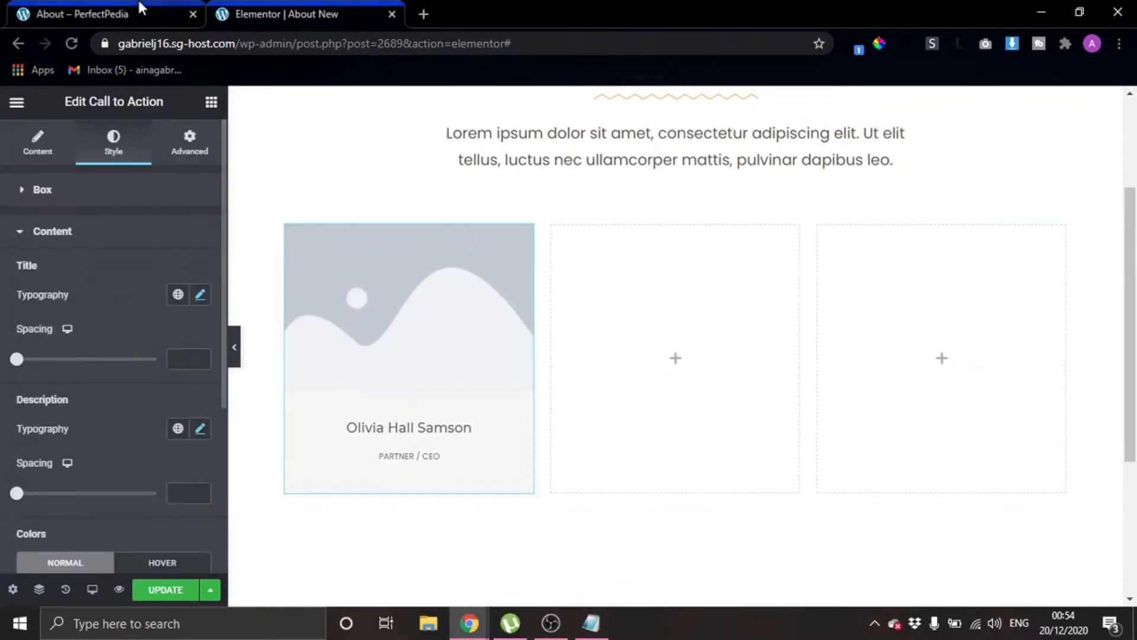
click(177, 9)
click(269, 10)
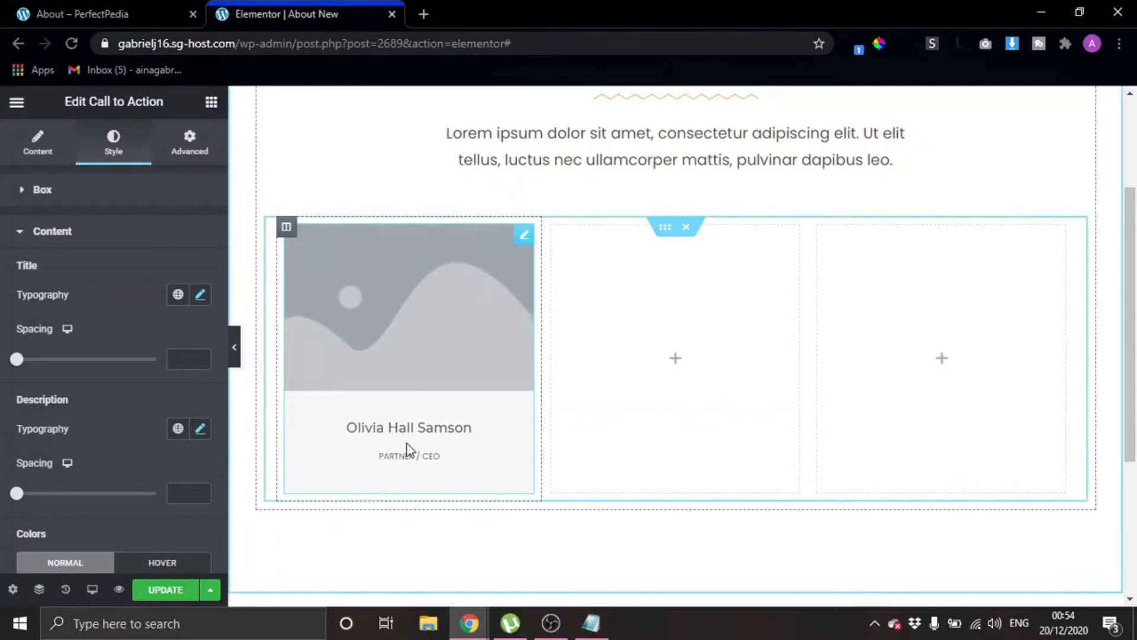
scroll(141, 425, down, 4)
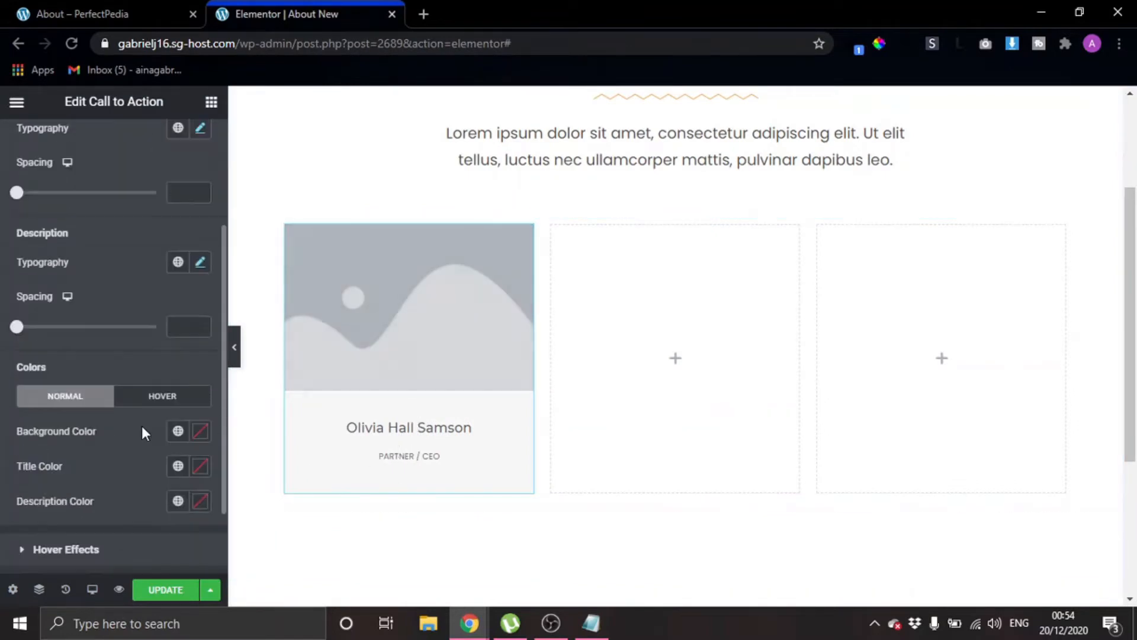
scroll(140, 418, up, 3)
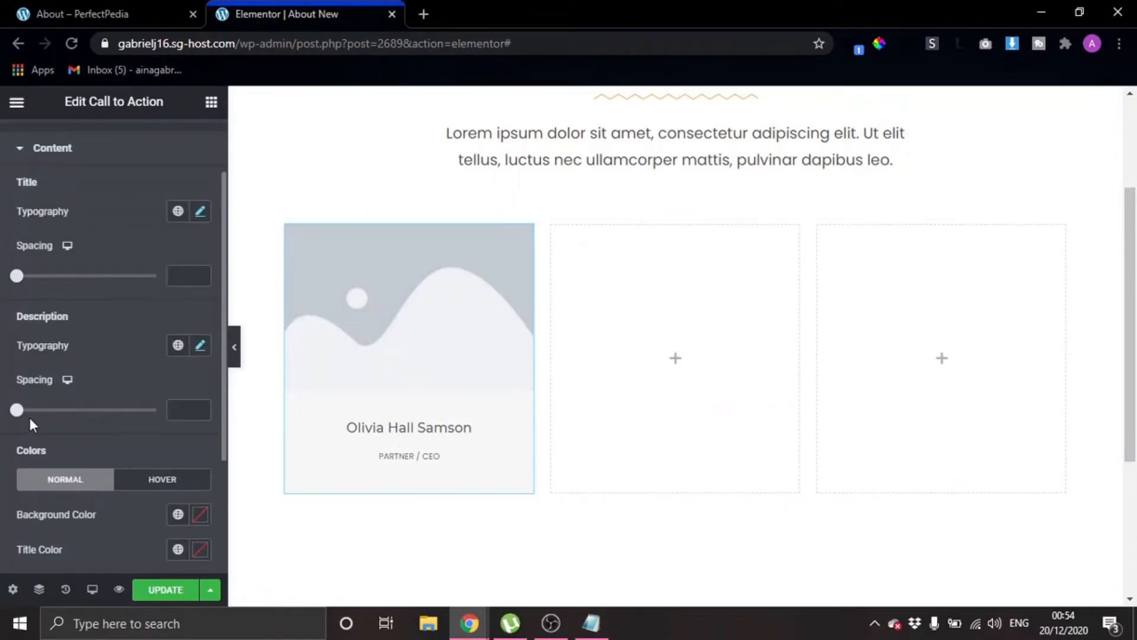
drag(17, 410, 9, 410)
drag(16, 276, 29, 277)
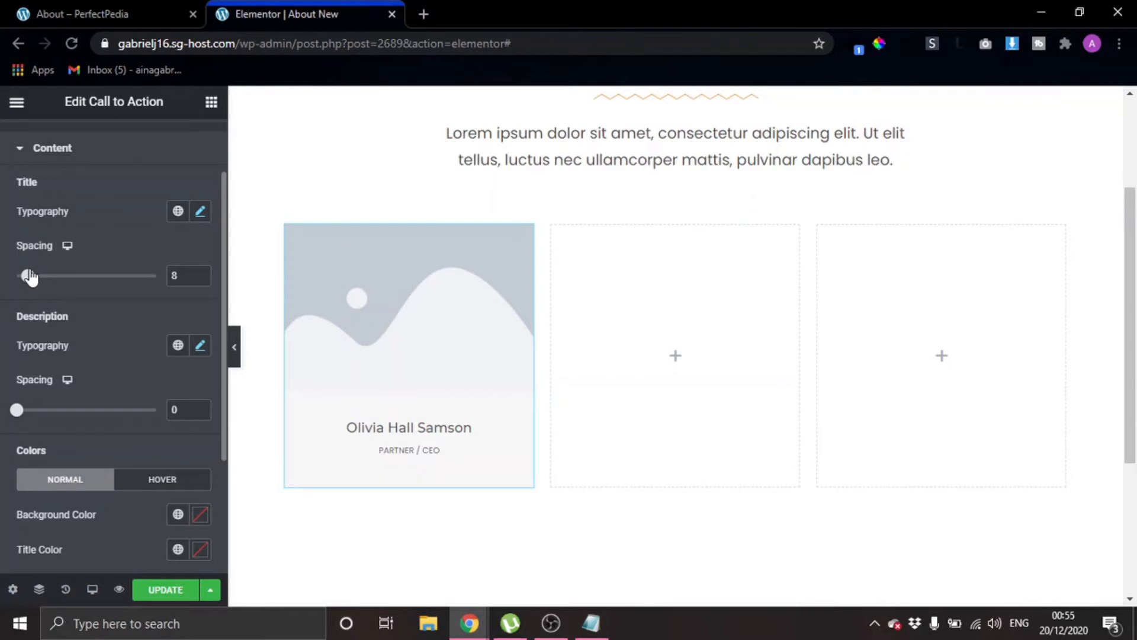
drag(30, 277, 32, 278)
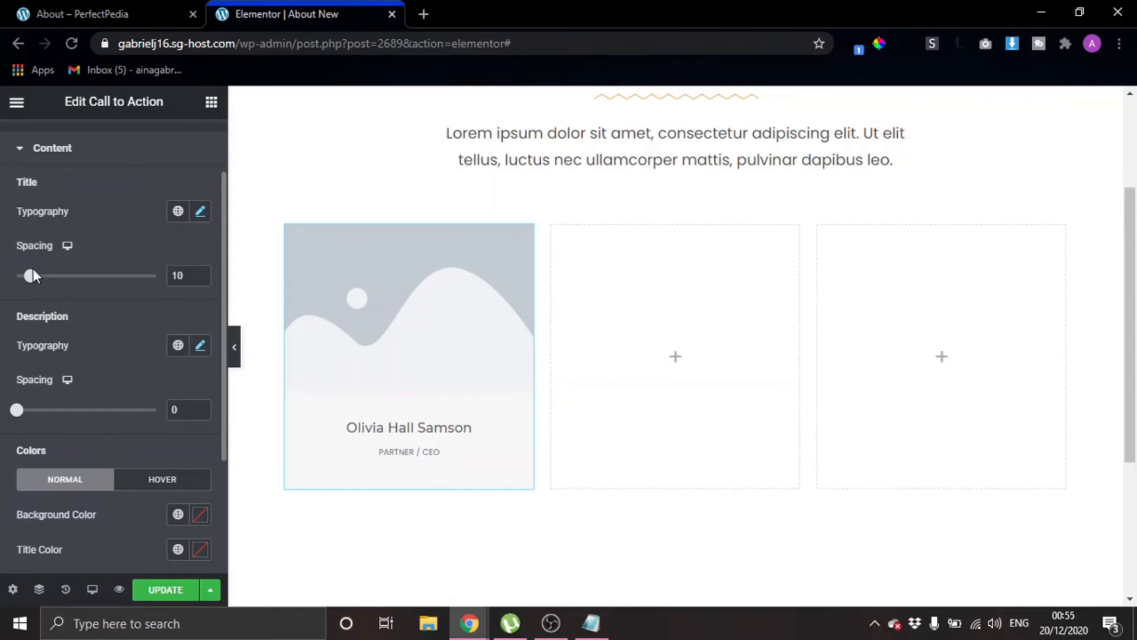
scroll(113, 292, up, 2)
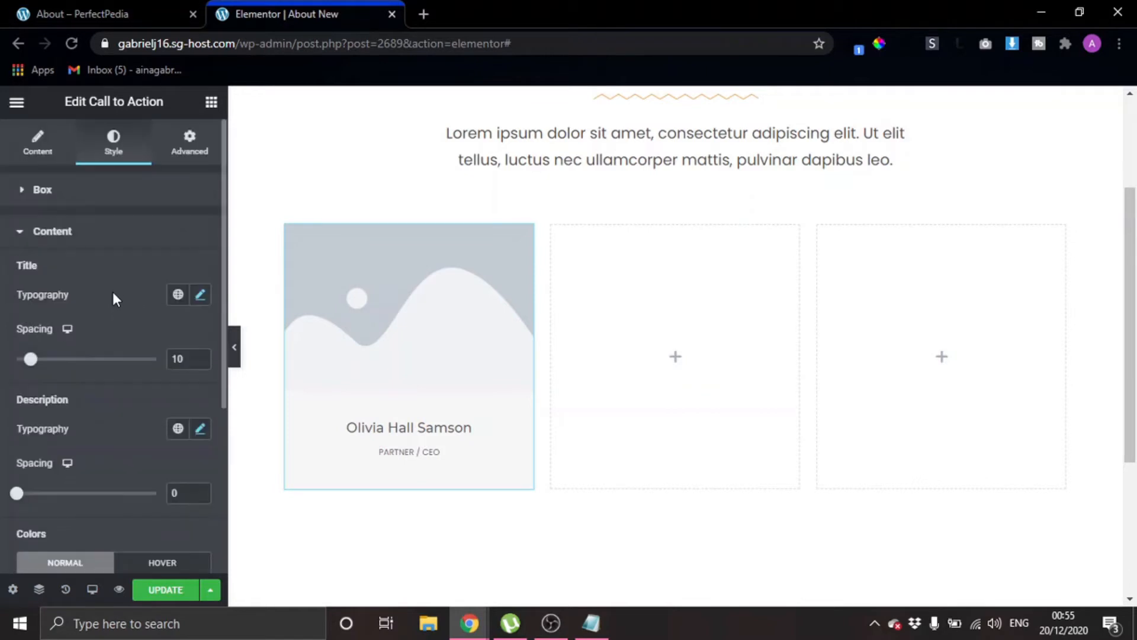
Try Image Position Left, revert it to Top, then bring up the Style tab's Box settings
click(35, 152)
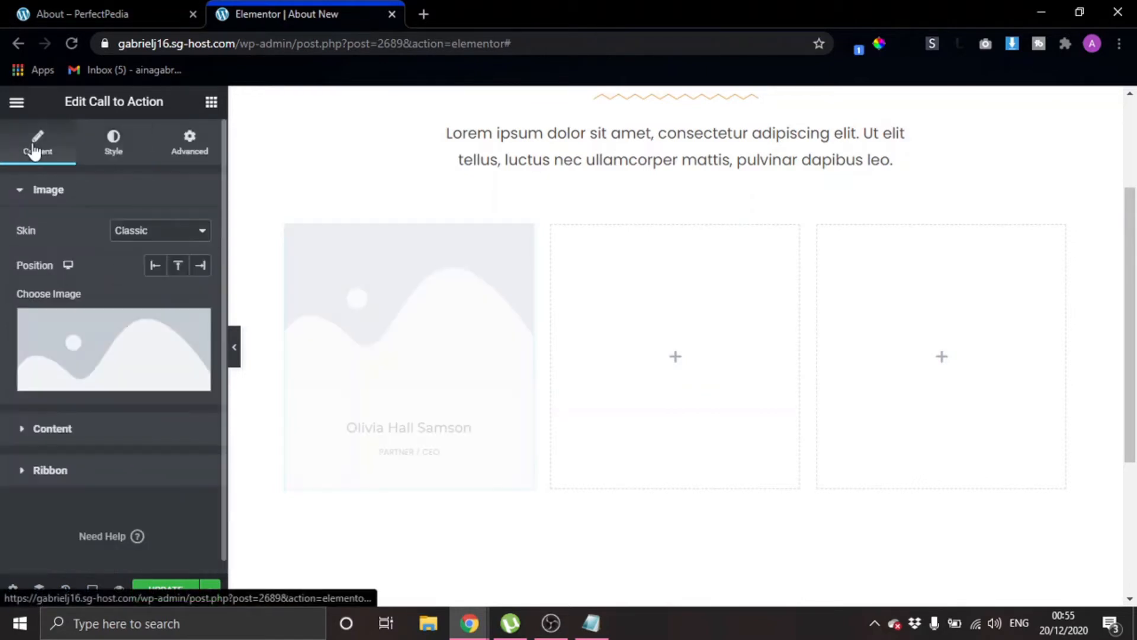
click(156, 268)
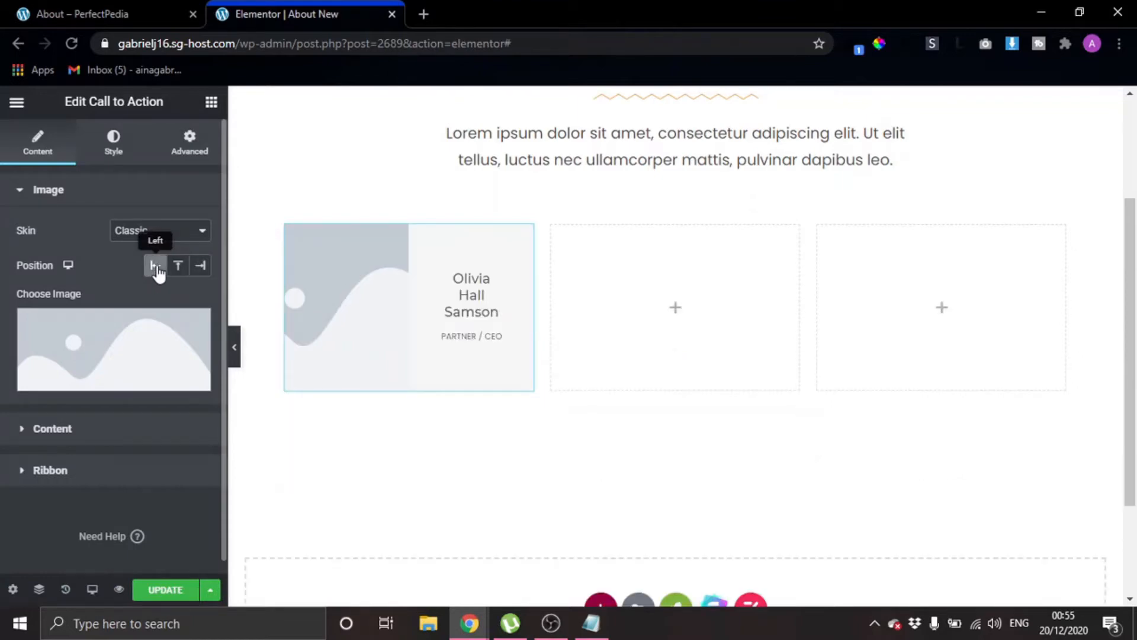
click(175, 270)
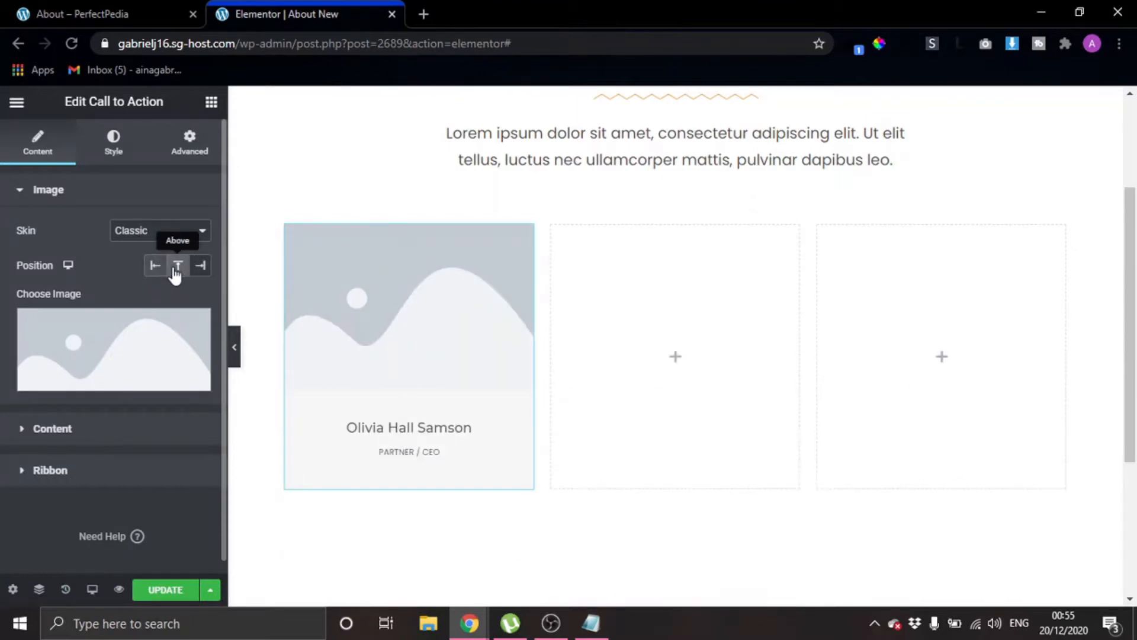
click(130, 144)
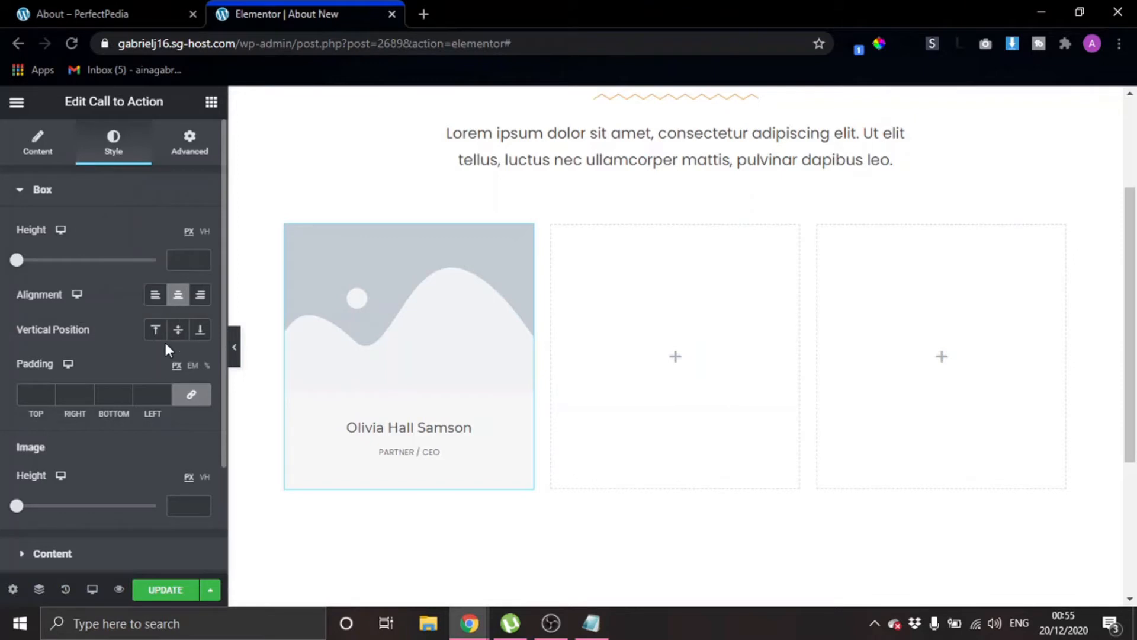
Set the card's Box alignment to Left and expand the Content style section to reach Colors
click(153, 296)
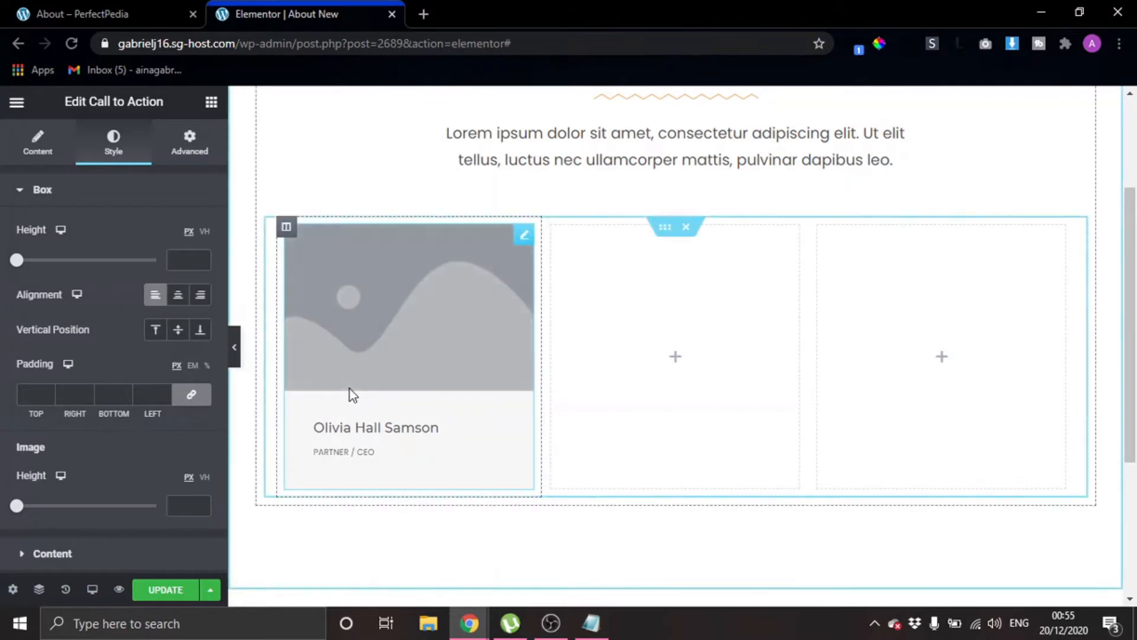
scroll(351, 388, down, 3)
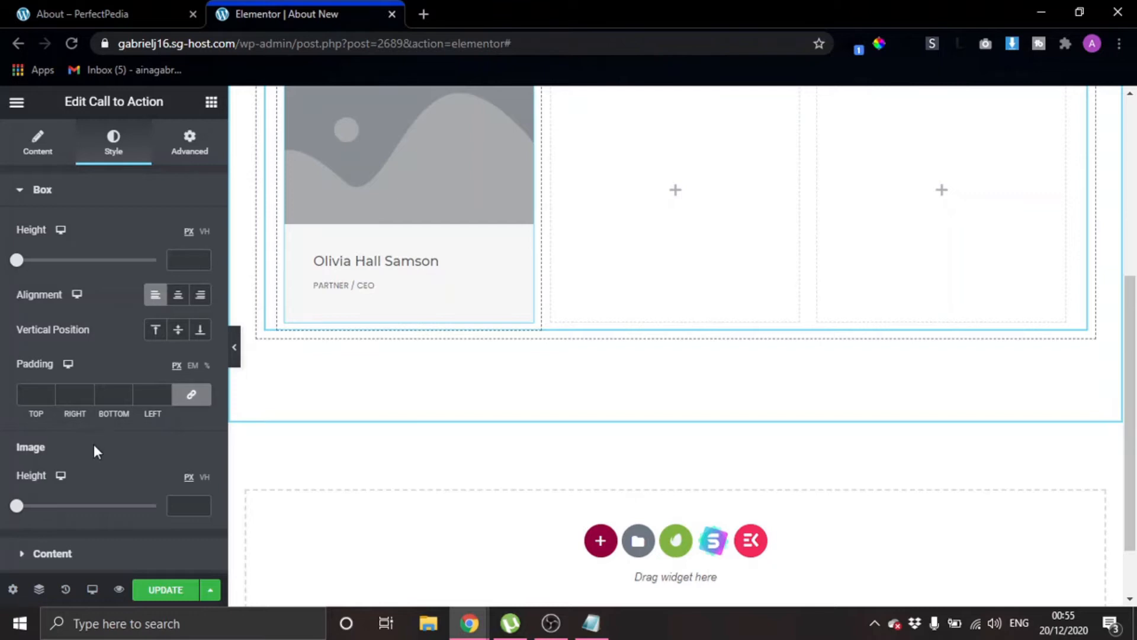
scroll(113, 391, down, 3)
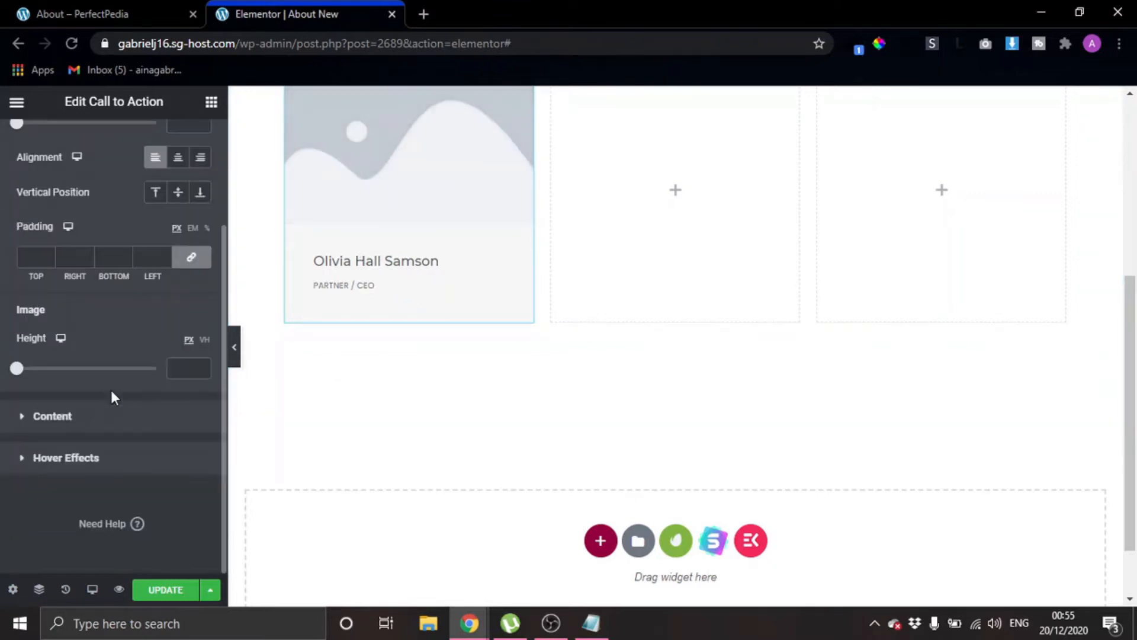
click(106, 422)
scroll(106, 422, down, 5)
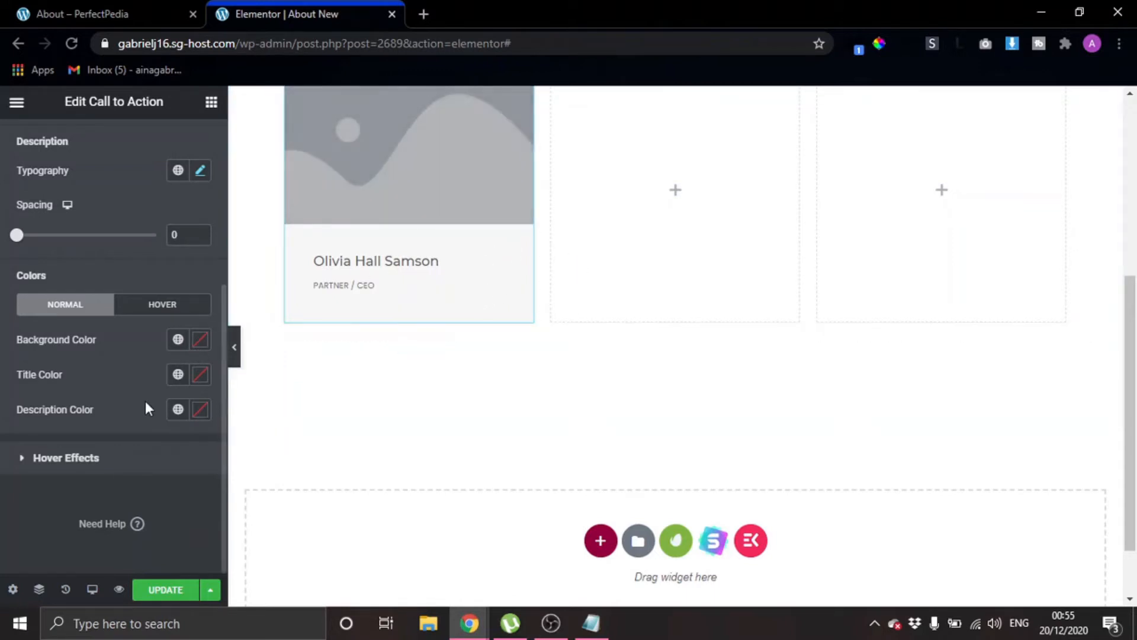
Drag the card's Background Color alpha to zero for a transparent background
click(203, 345)
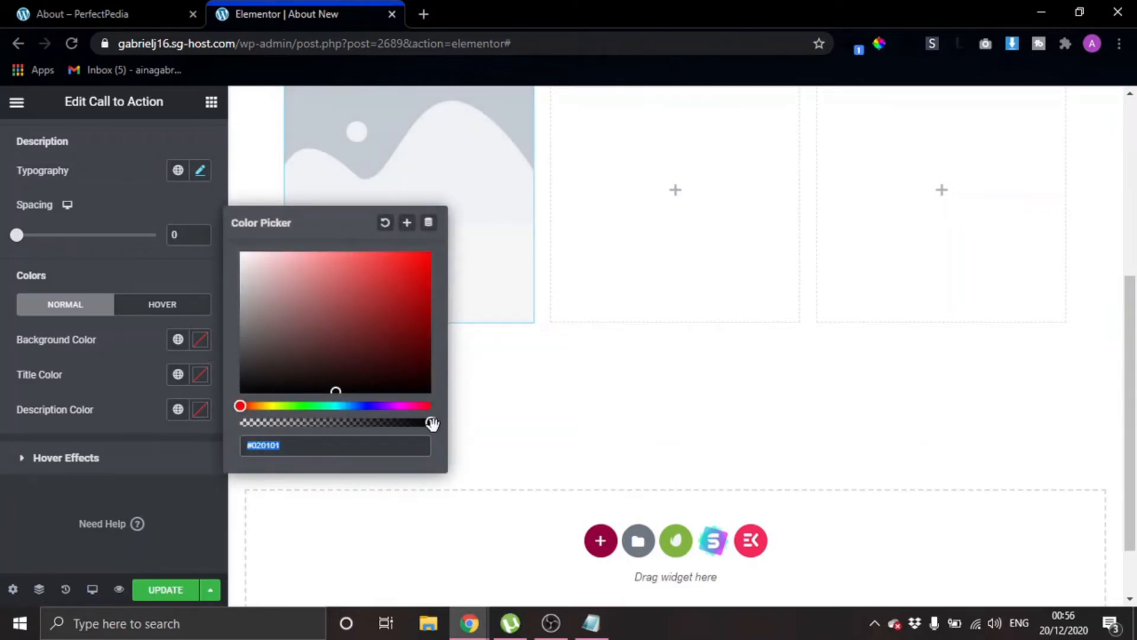
drag(429, 421, 203, 420)
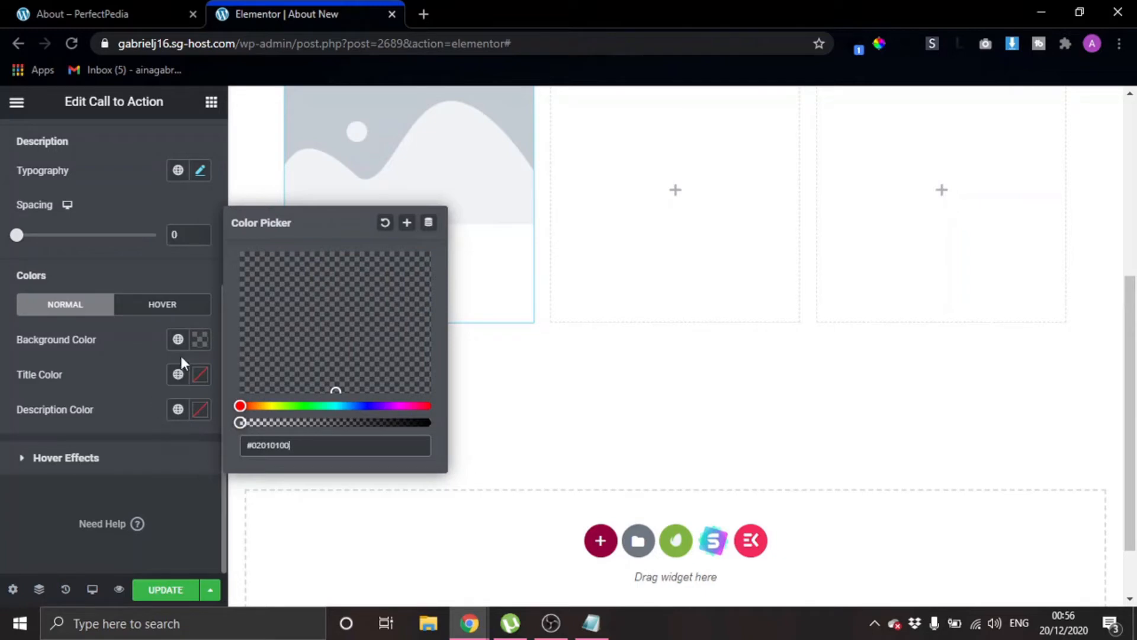
click(194, 344)
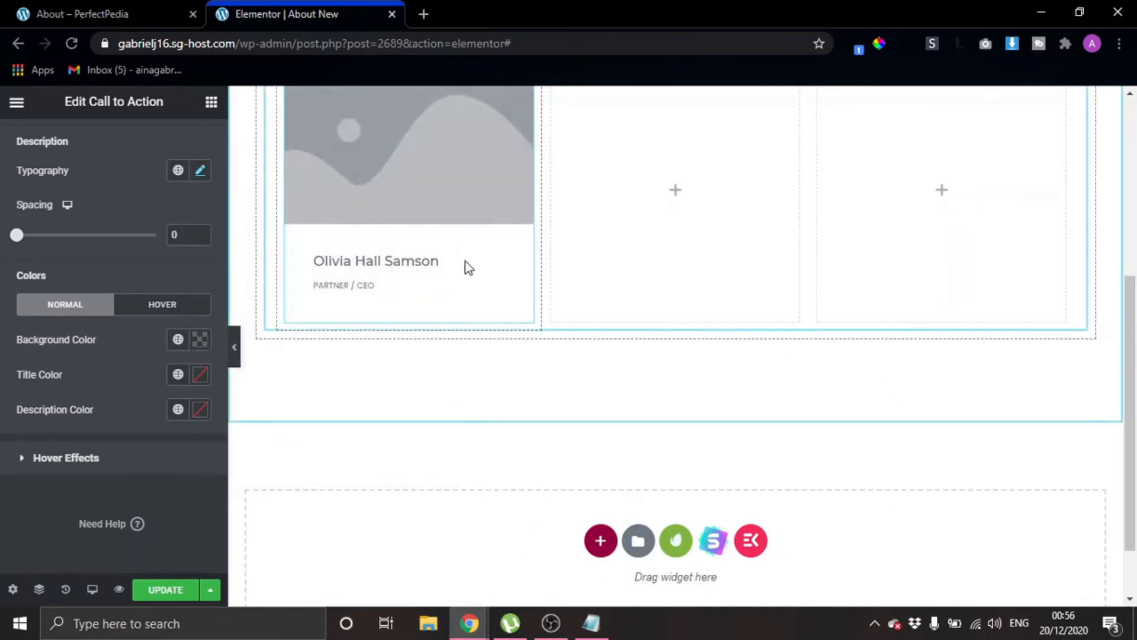
scroll(513, 375, up, 3)
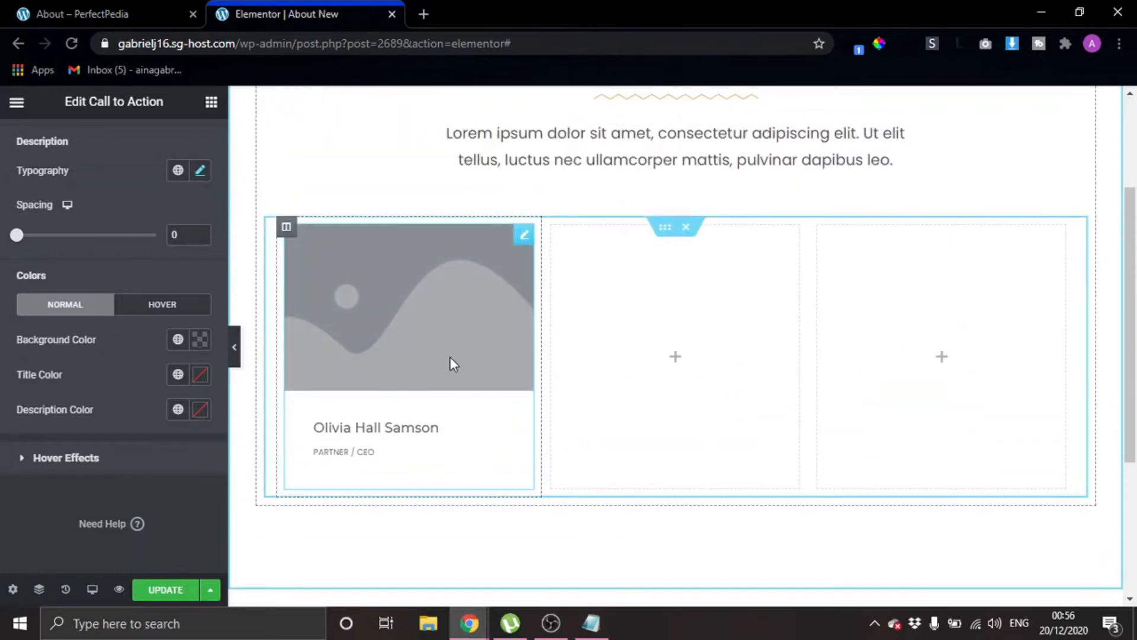
scroll(75, 279, up, 4)
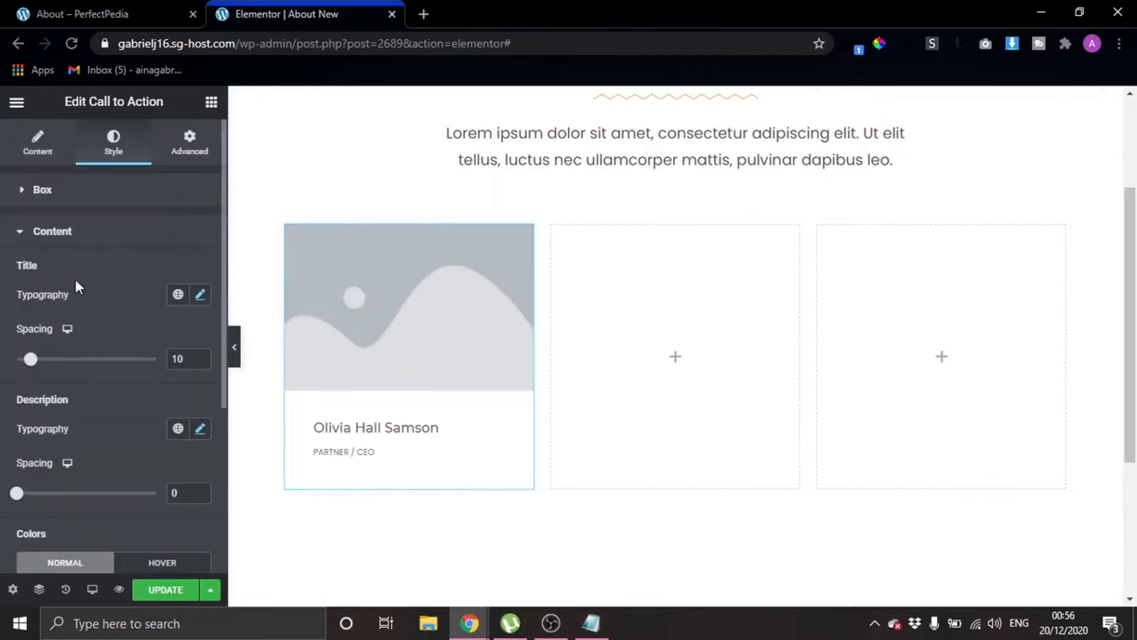
Set the card's Image Height under Style > Box to 300 px
click(112, 198)
scroll(112, 330, down, 1)
scroll(105, 325, up, 1)
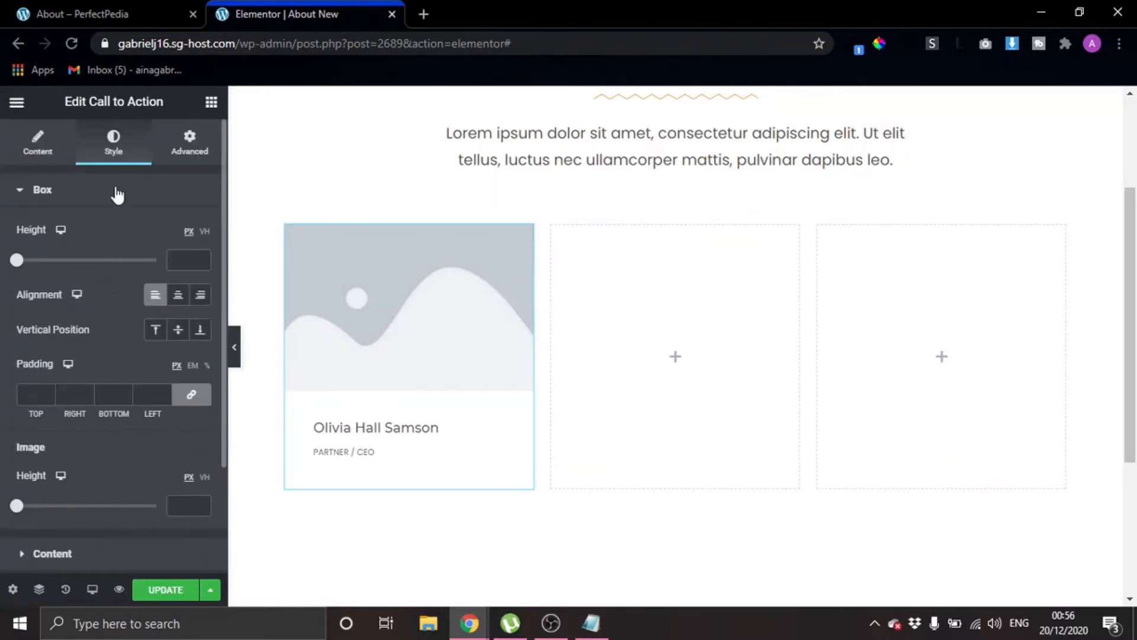
scroll(87, 362, down, 2)
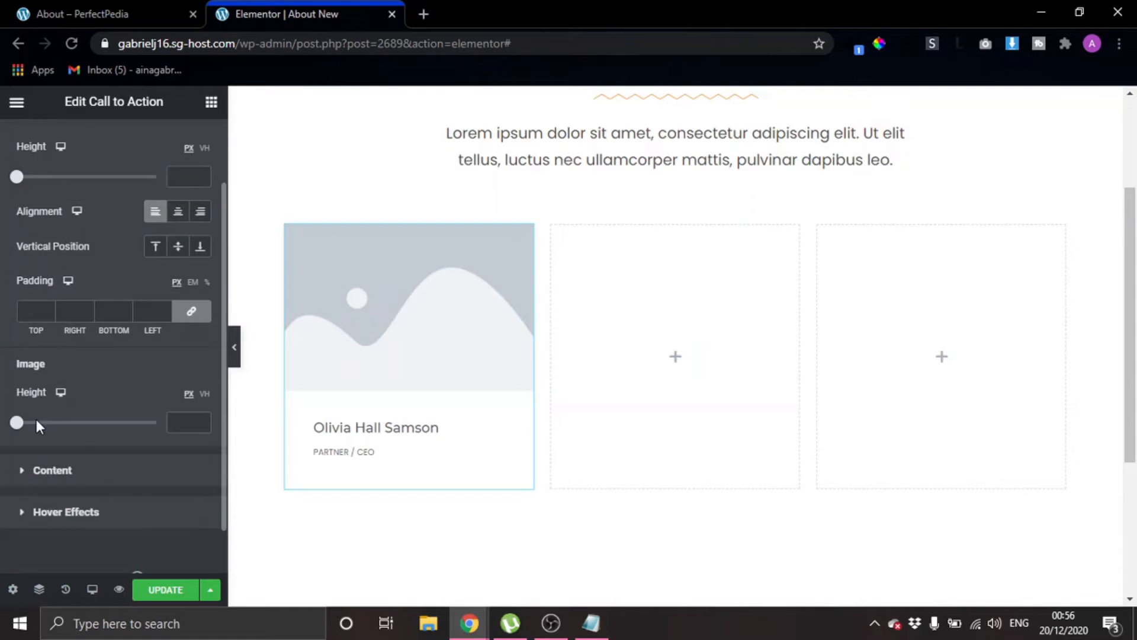
drag(17, 424, 93, 449)
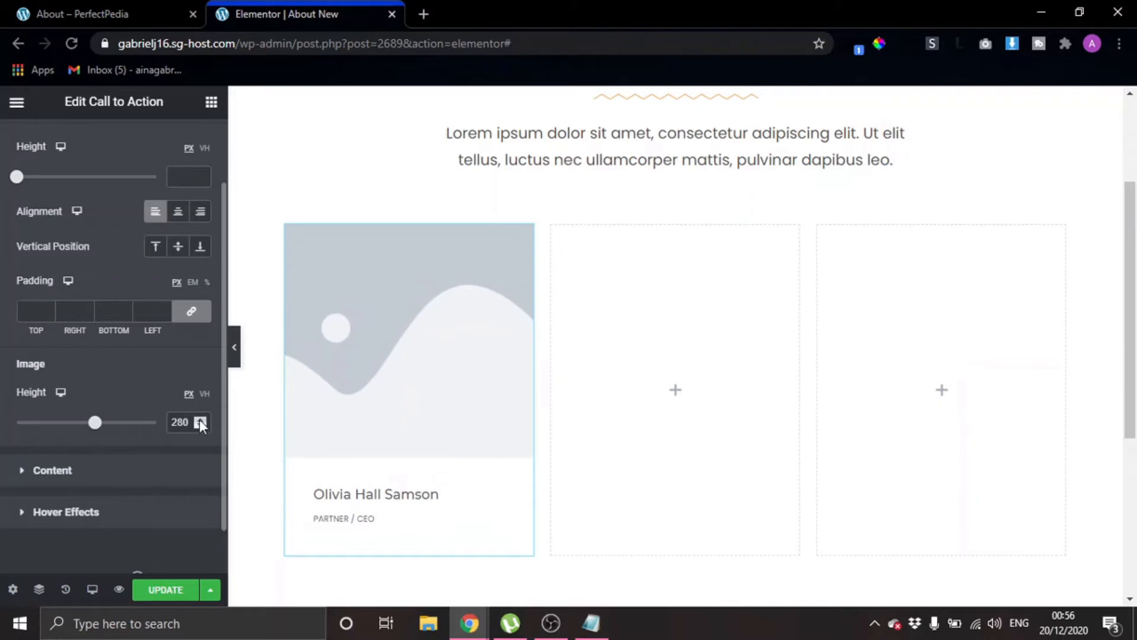
double_click(179, 422)
text(3)
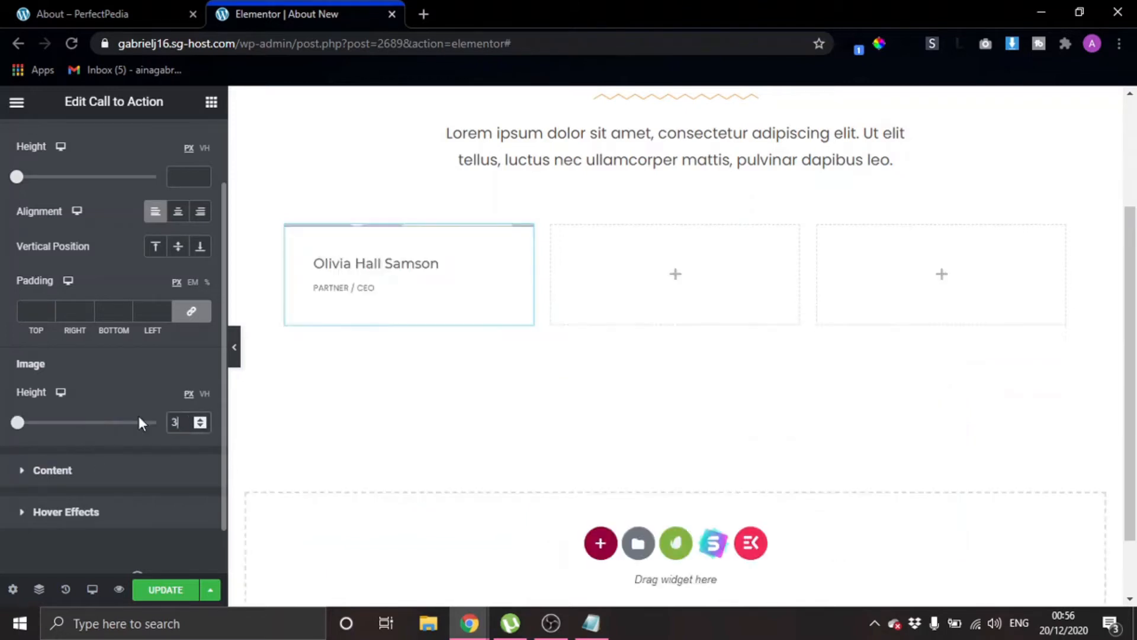
text(00)
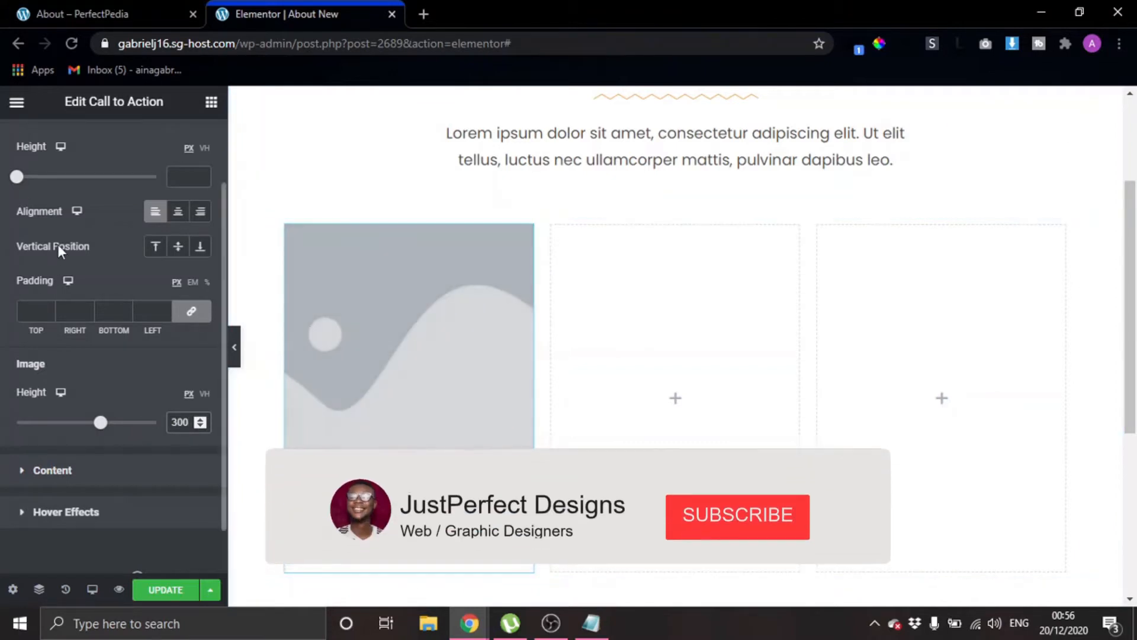
scroll(58, 244, up, 2)
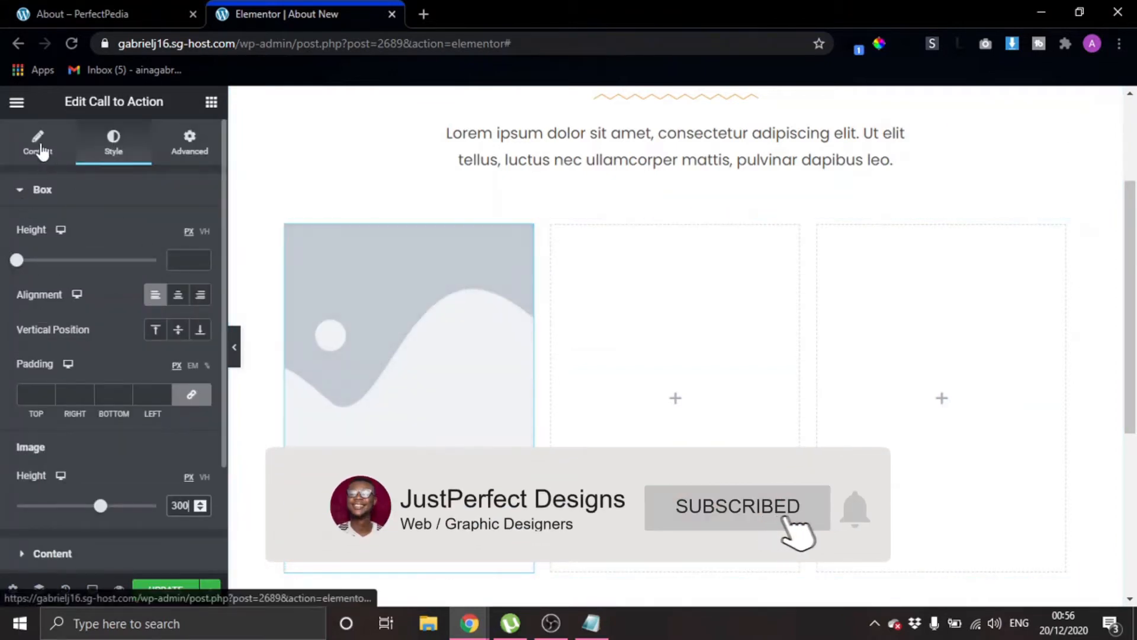
Insert the a1.jpg portrait from the Media Library as the card's image
click(39, 145)
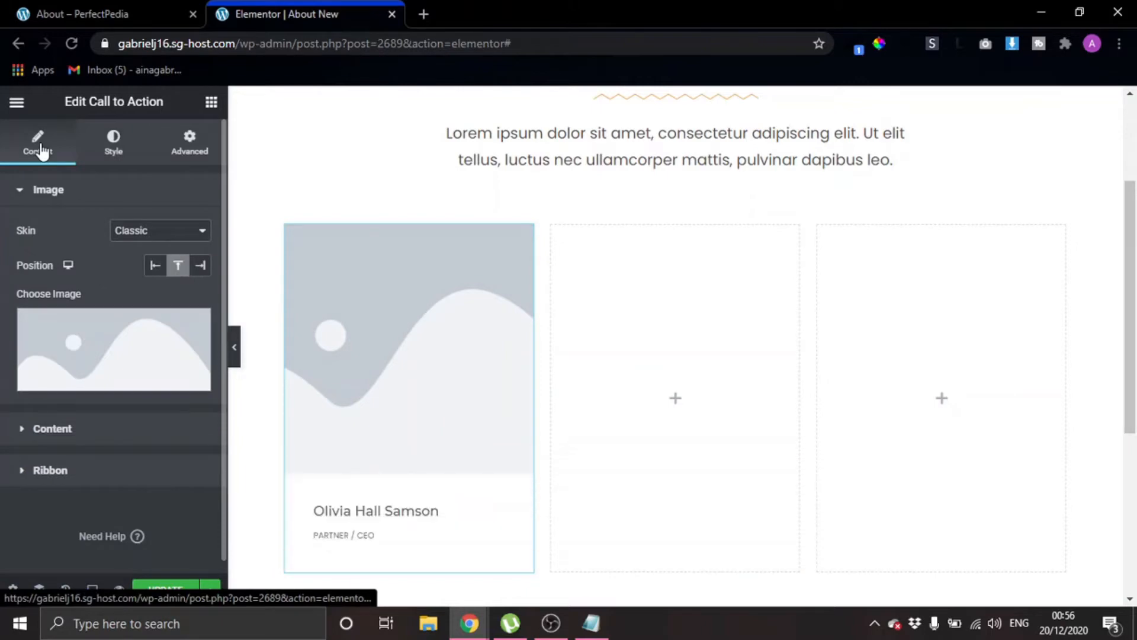
mouse_move(92, 340)
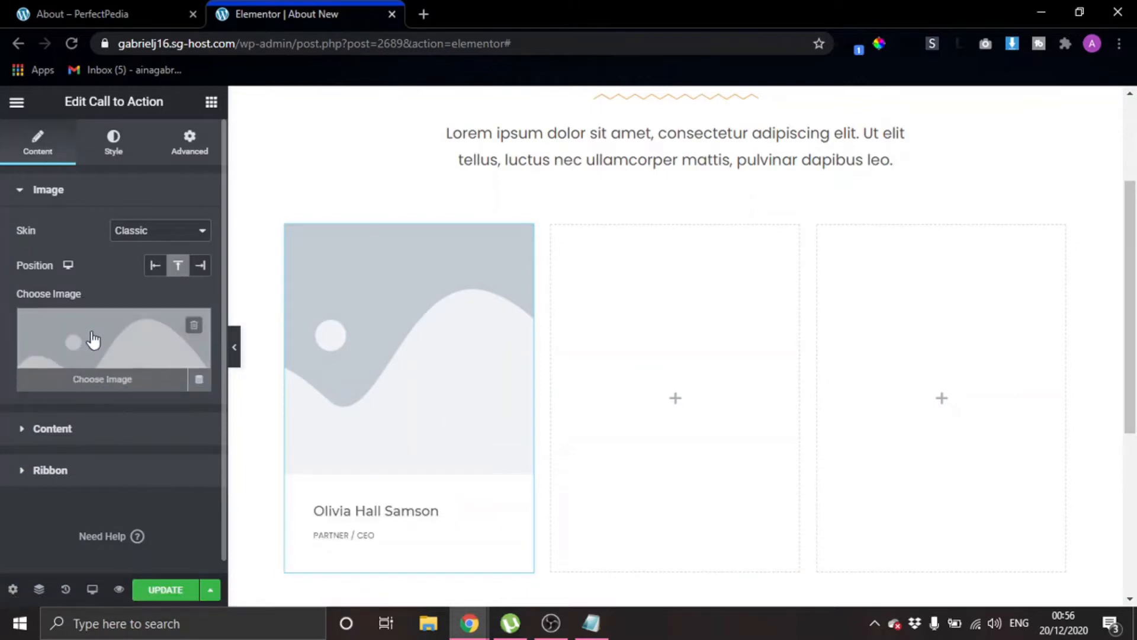
click(127, 355)
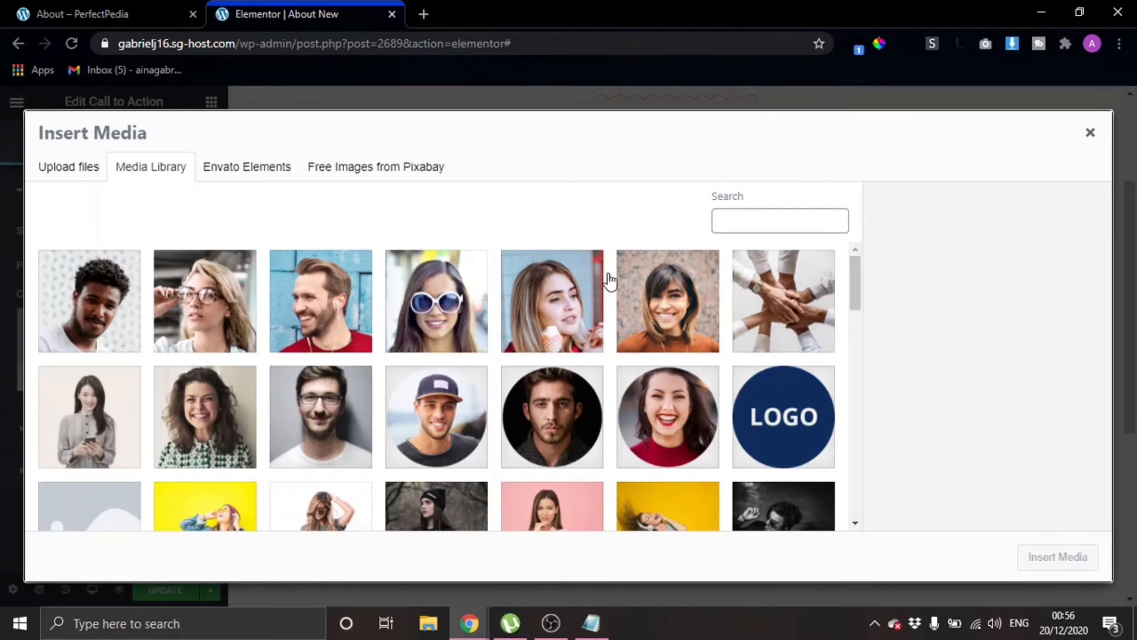
click(642, 292)
click(151, 10)
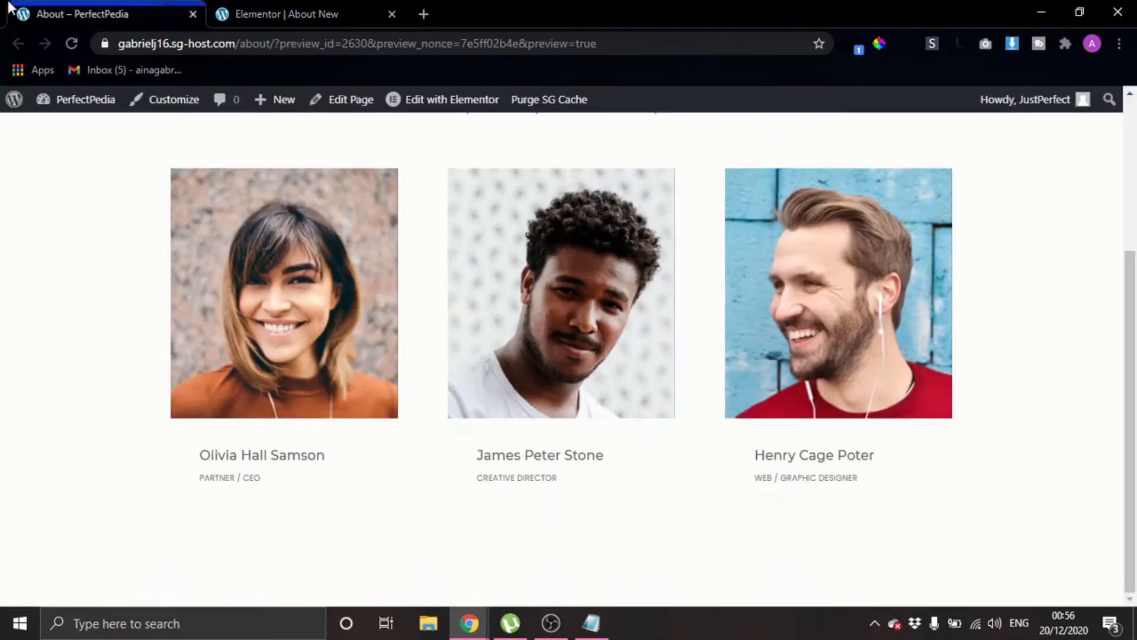
click(275, 13)
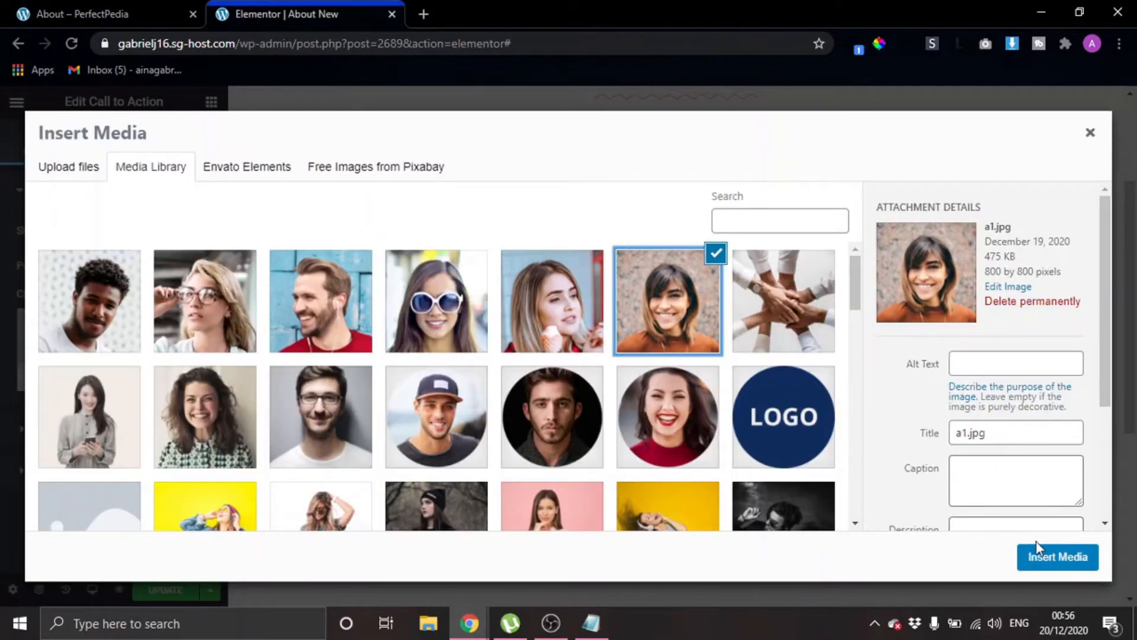
click(1042, 558)
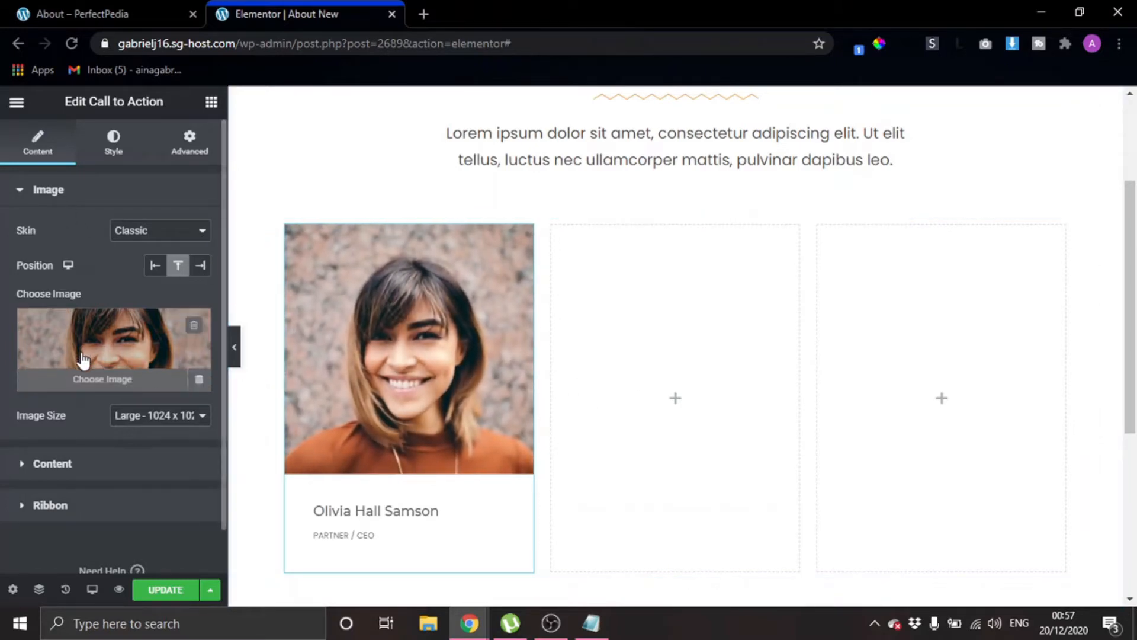
Enter '#' as the card's link and set Apply Link On to Whole Box
click(74, 467)
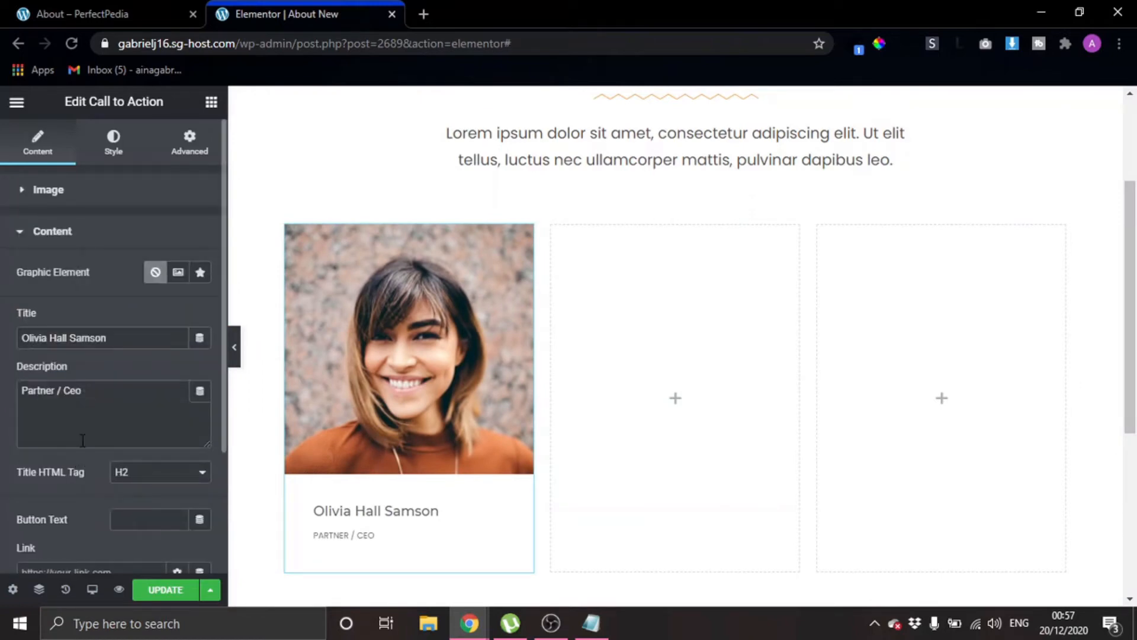
scroll(80, 439, down, 3)
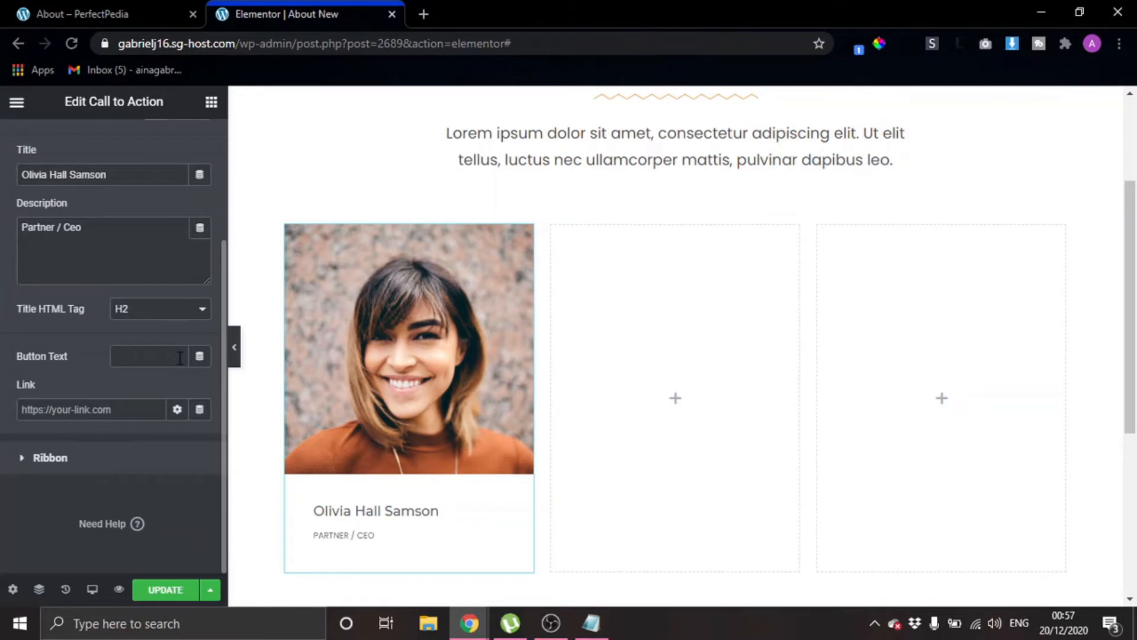
scroll(103, 358, up, 1)
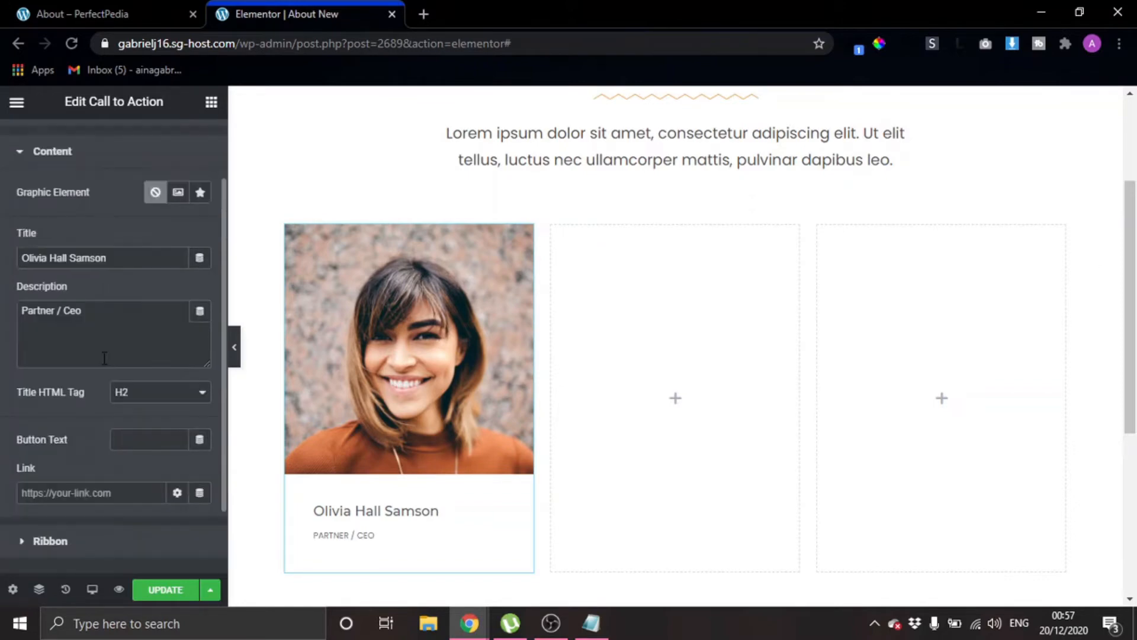
scroll(104, 358, down, 1)
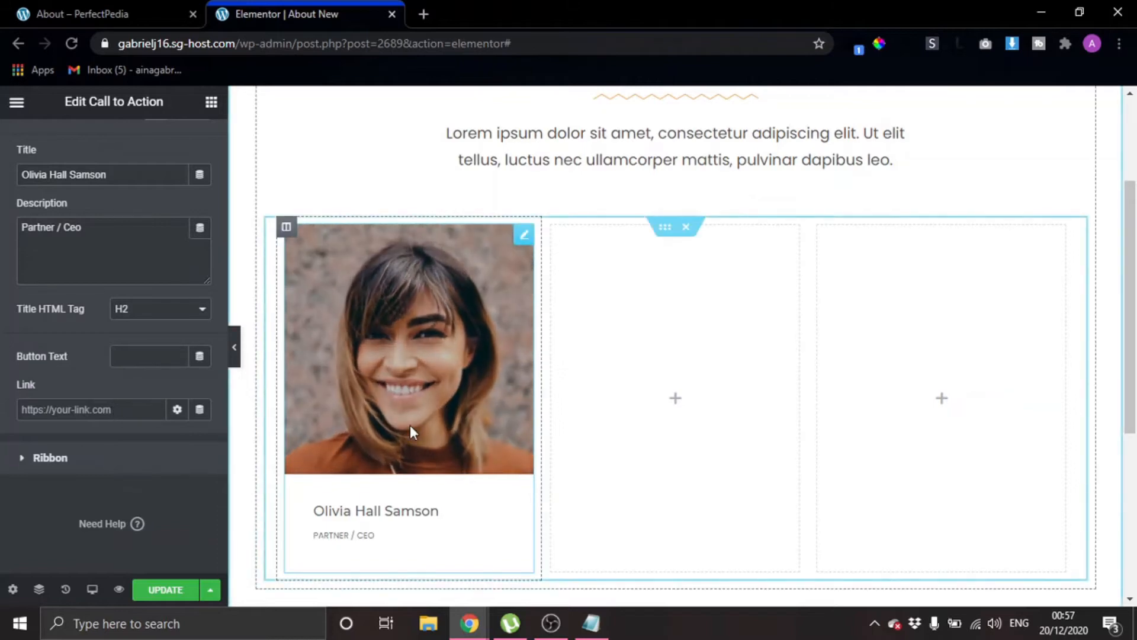
click(127, 407)
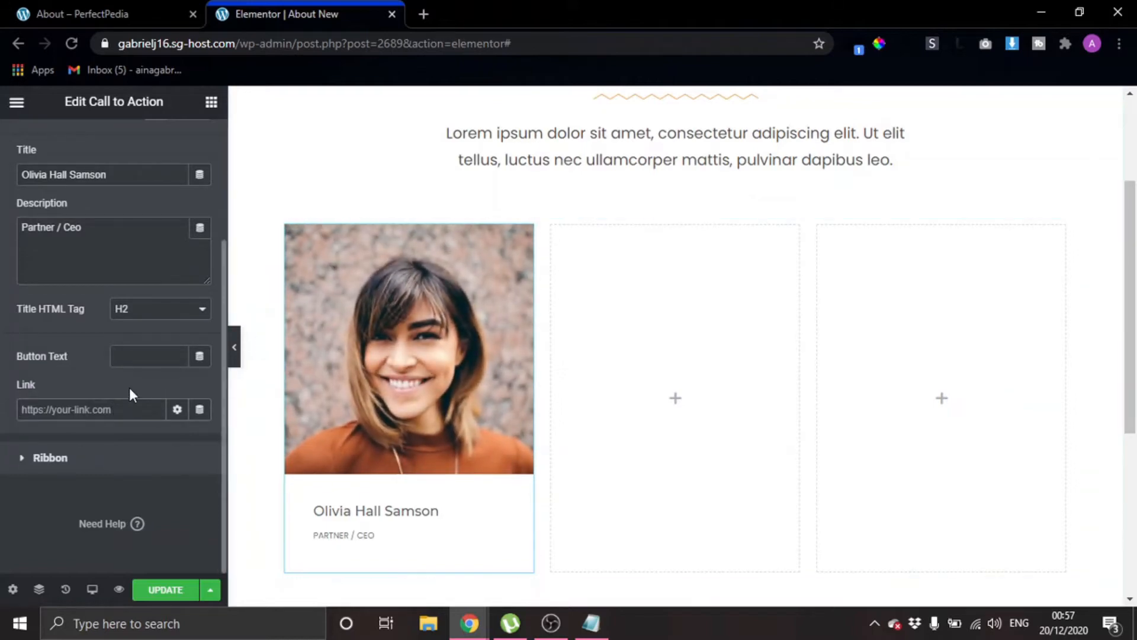
text(#)
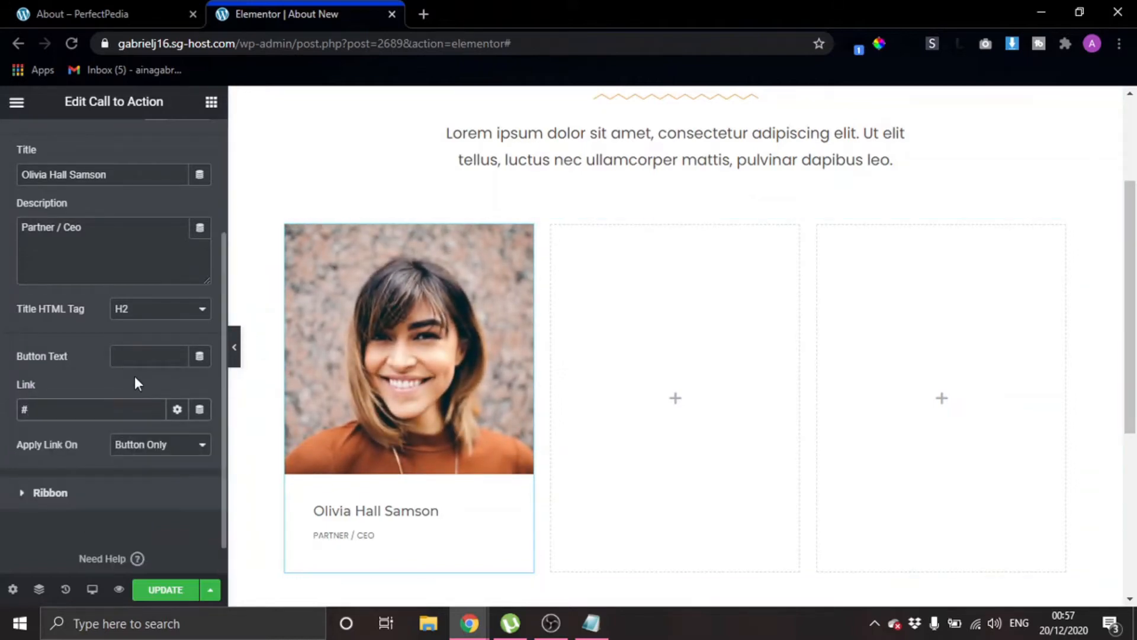
key(BackSpace)
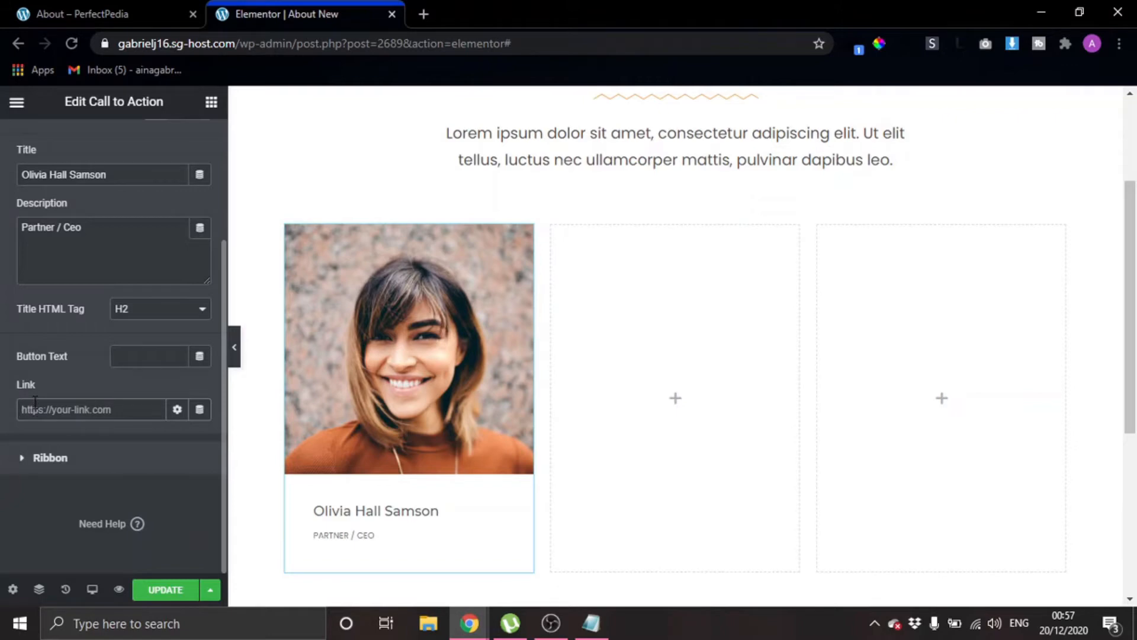
text(#)
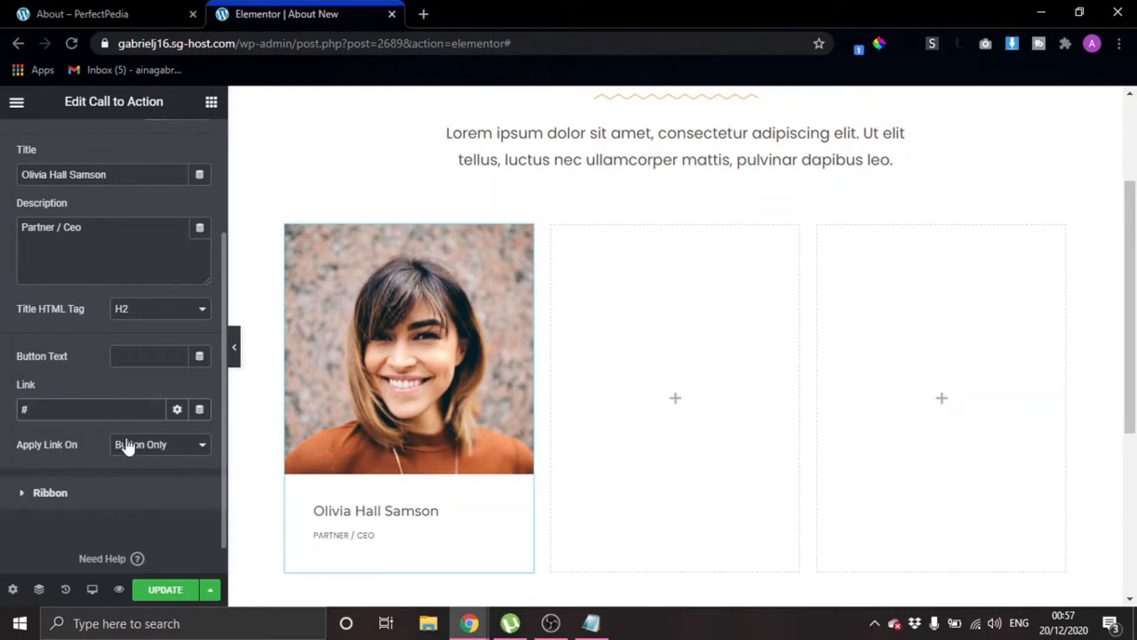
click(158, 445)
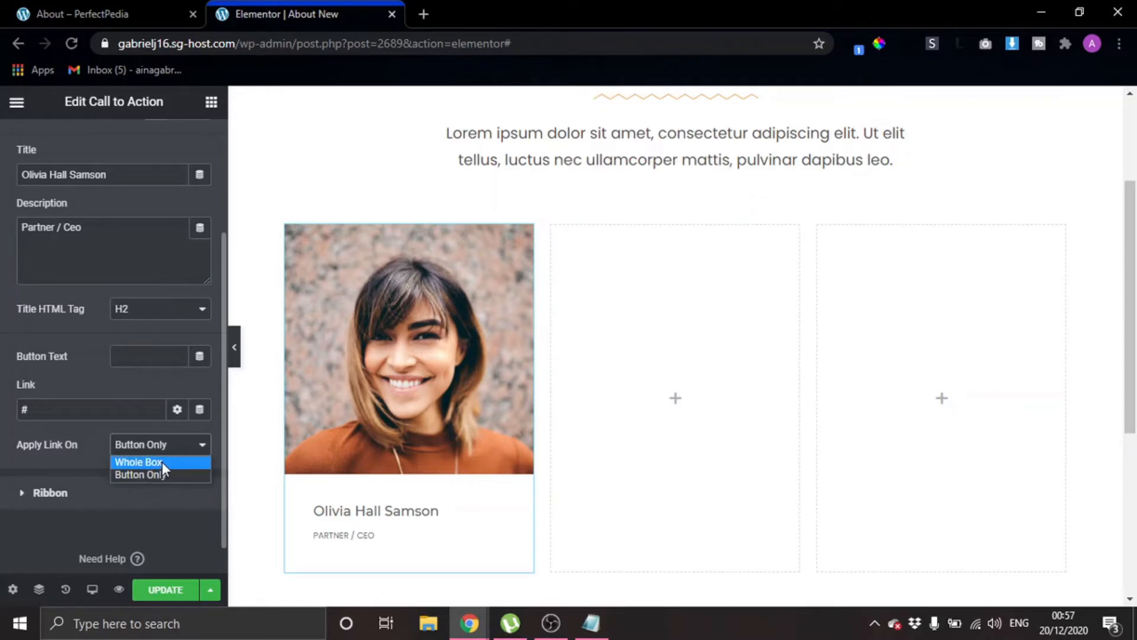
click(162, 463)
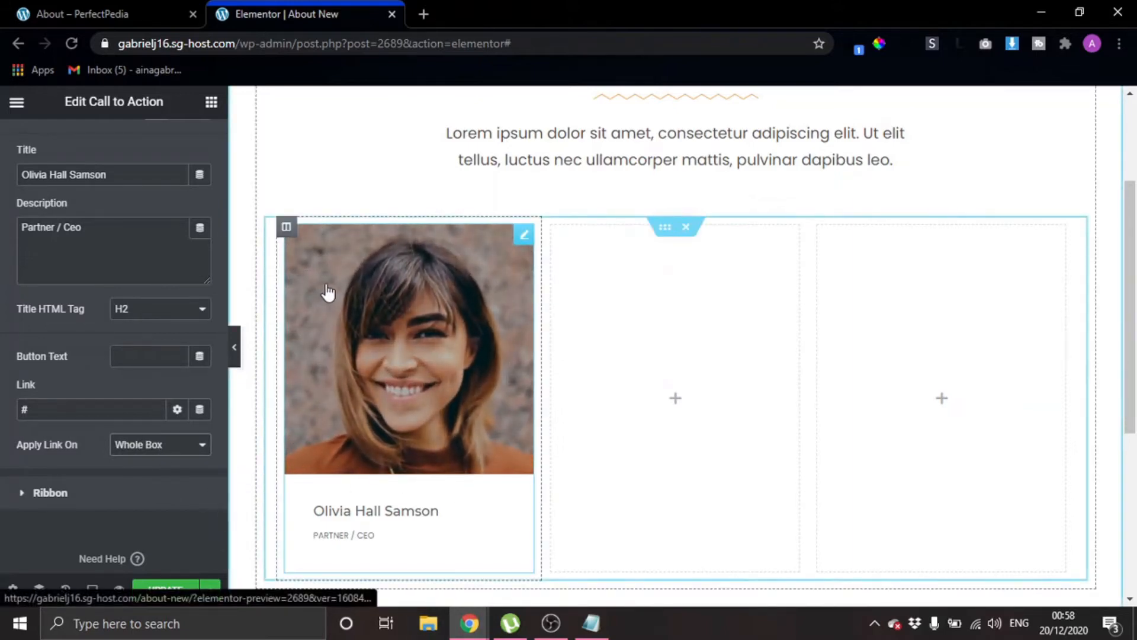
Unlink the first column's margins and give it 20 px right and left margins
click(287, 229)
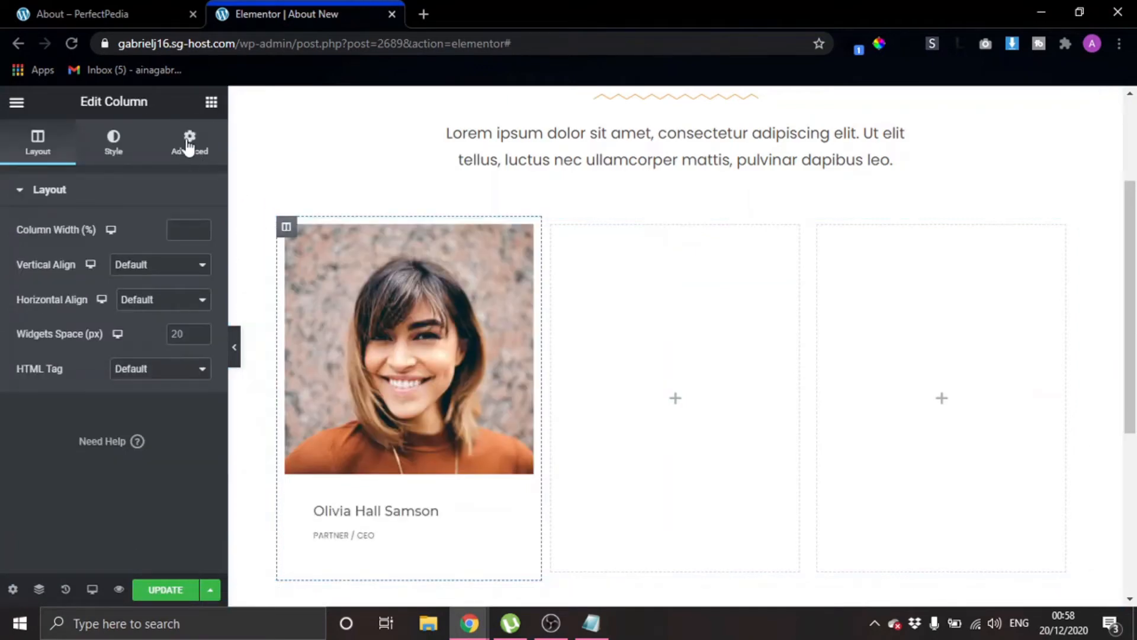
click(189, 145)
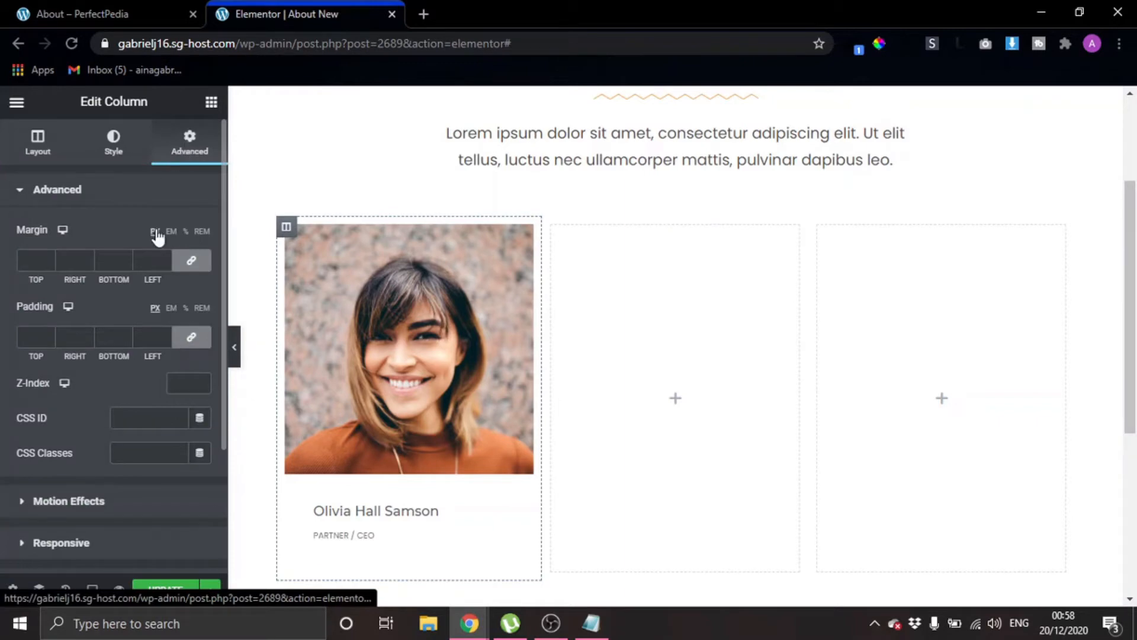
click(193, 263)
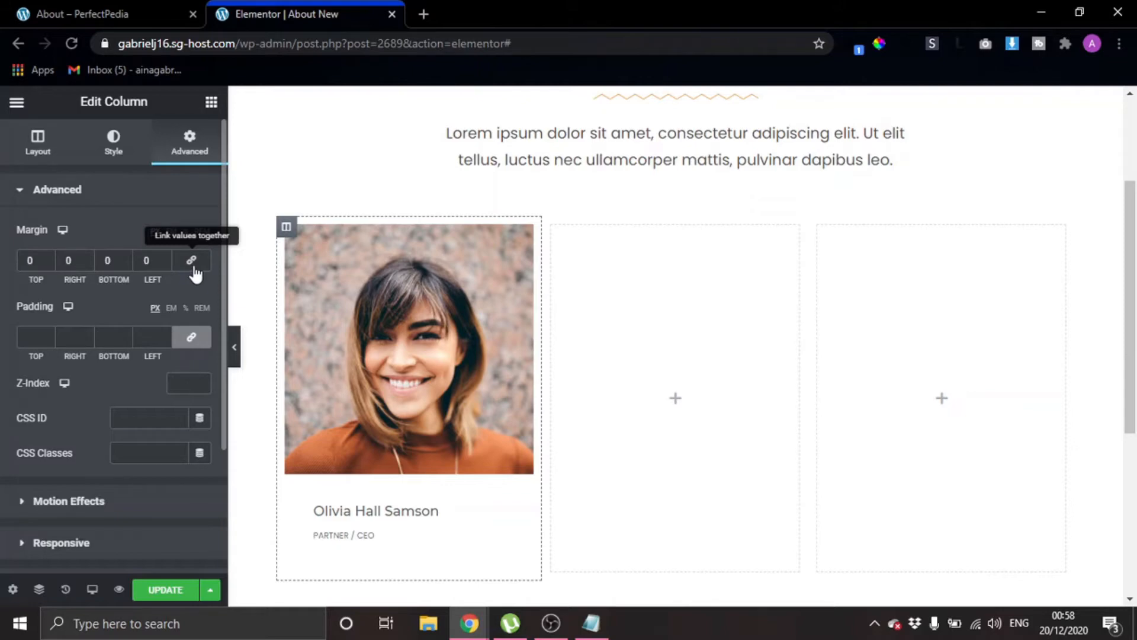
click(68, 262)
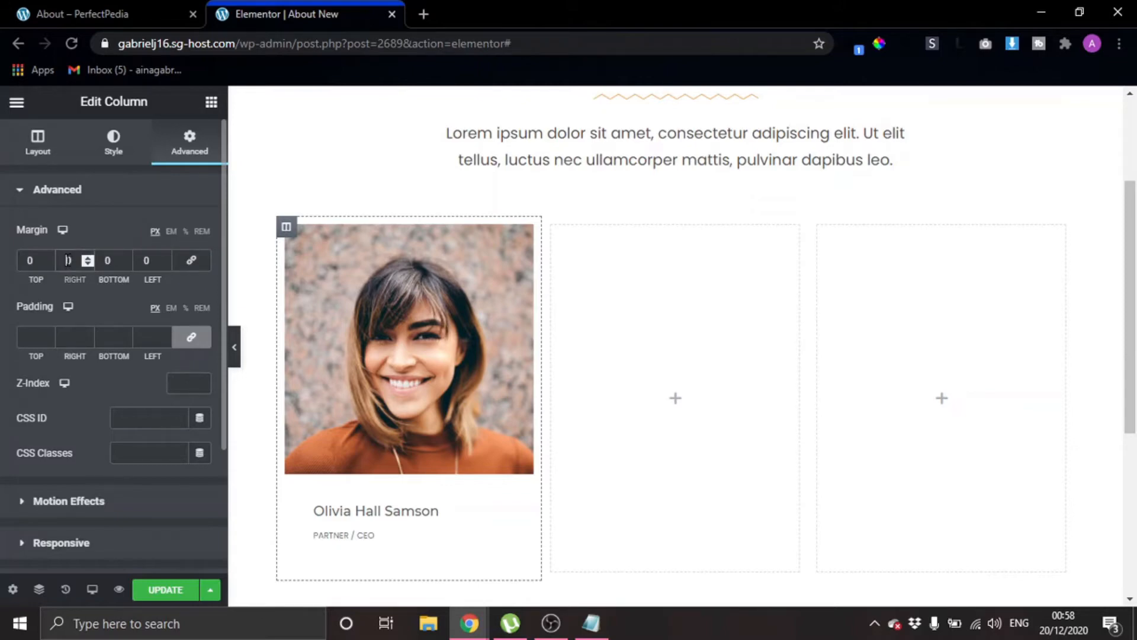
text(2)
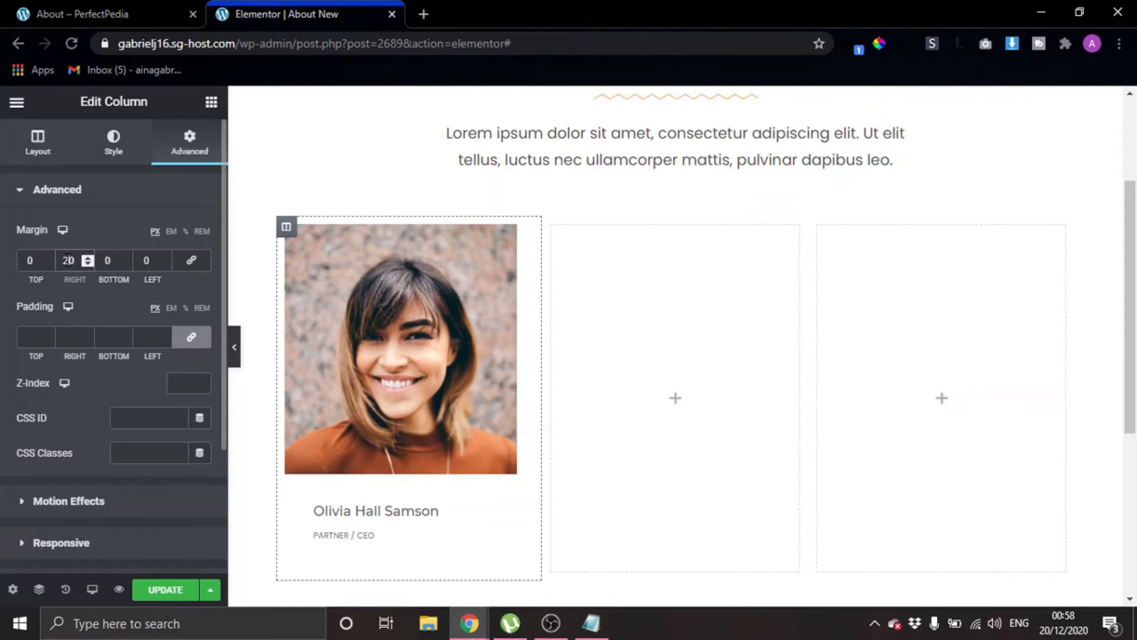
click(144, 258)
text(2)
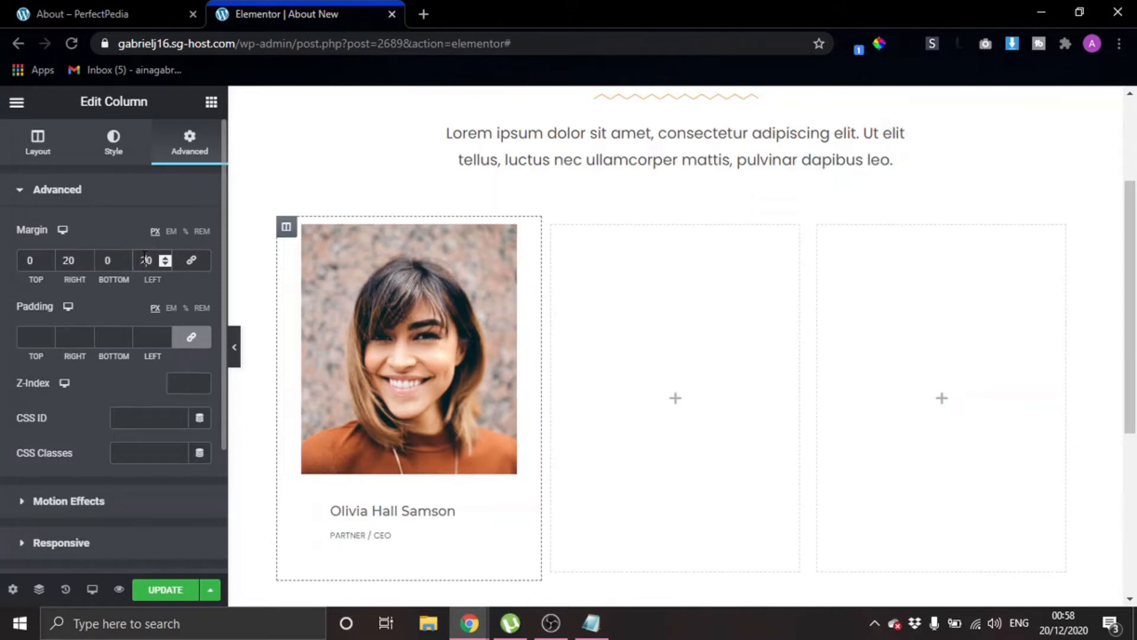
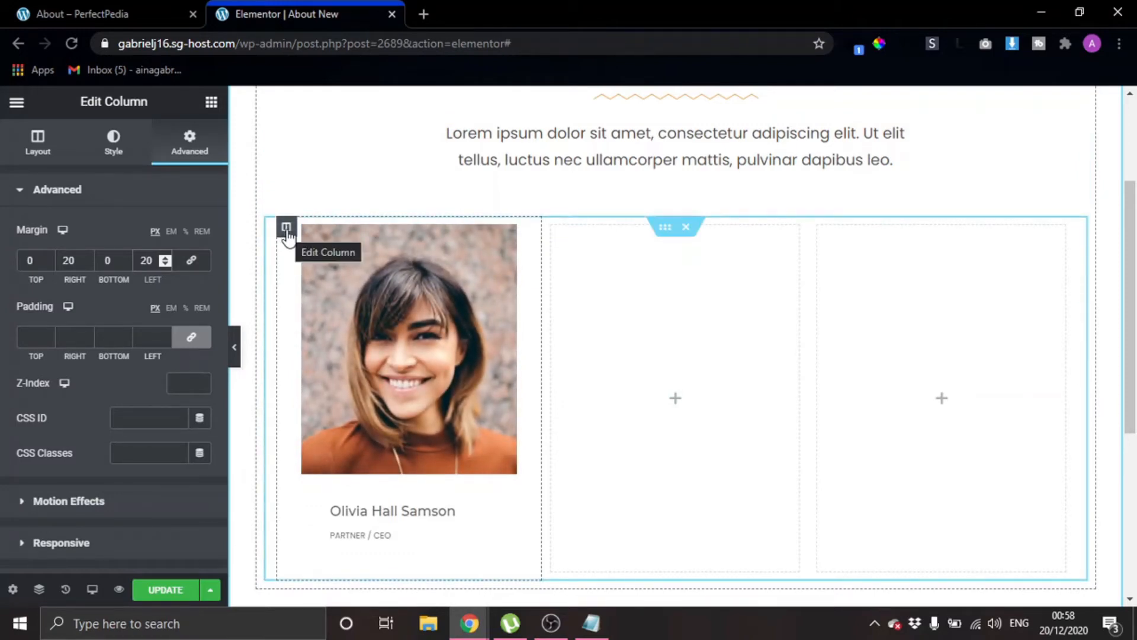
Duplicate the first team card's column twice to make three identical cards
right_click(286, 231)
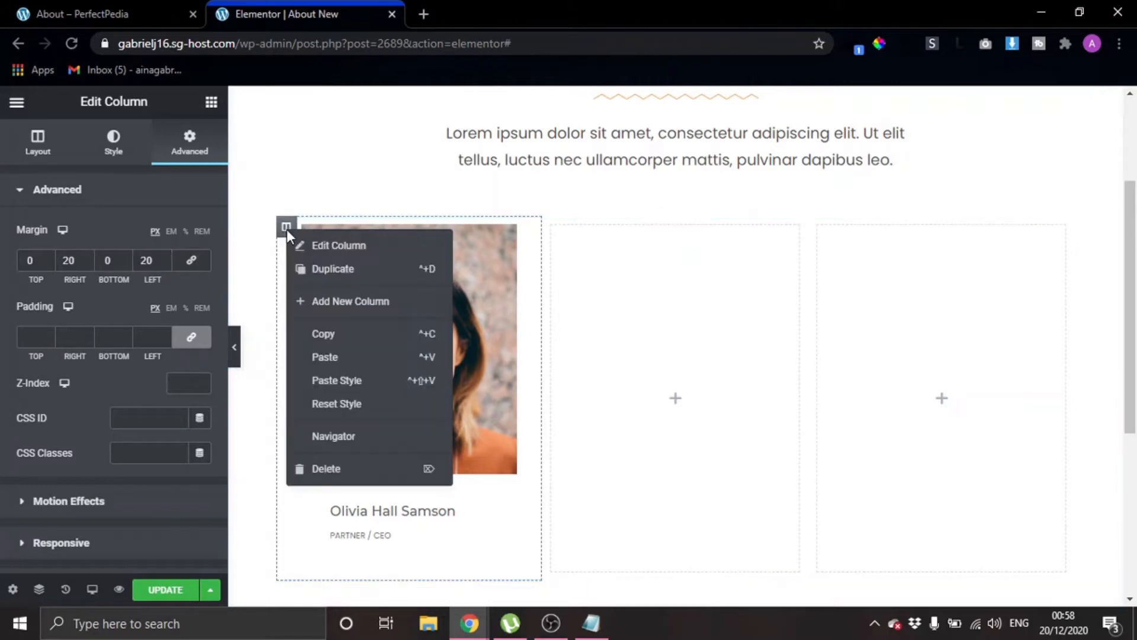
click(342, 273)
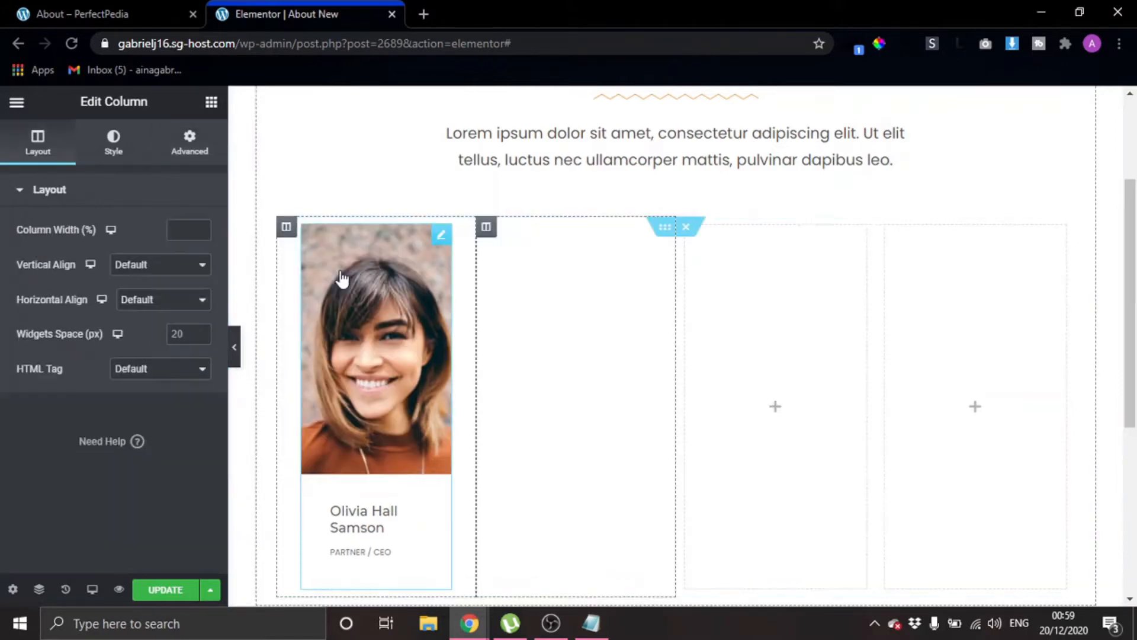
right_click(293, 233)
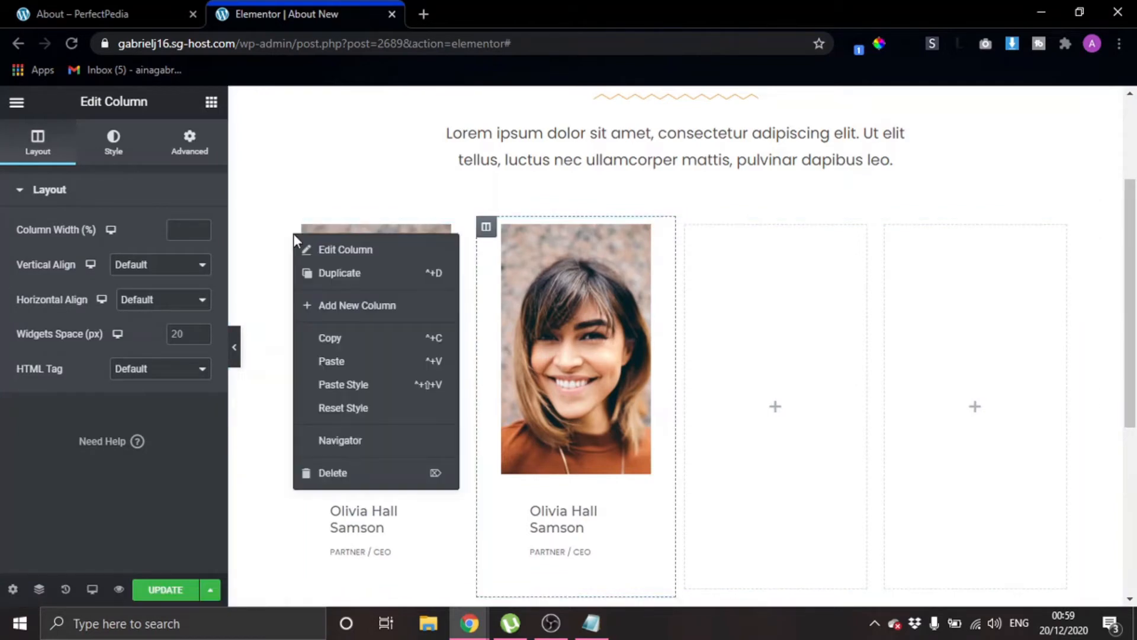
click(346, 274)
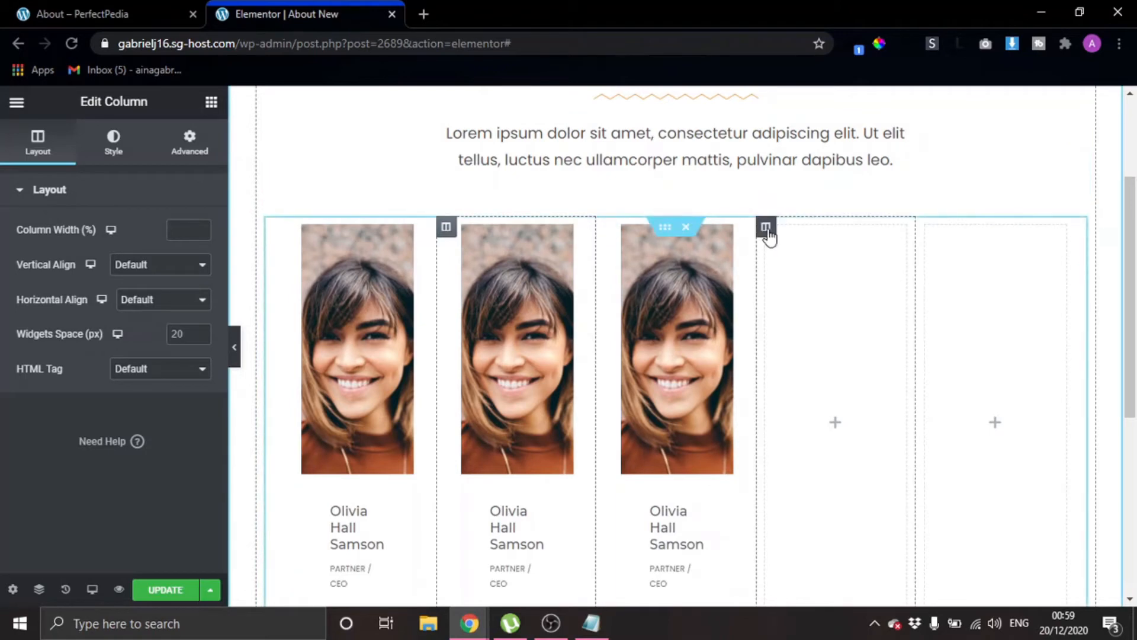
Delete the leftover empty columns from the team row
right_click(767, 230)
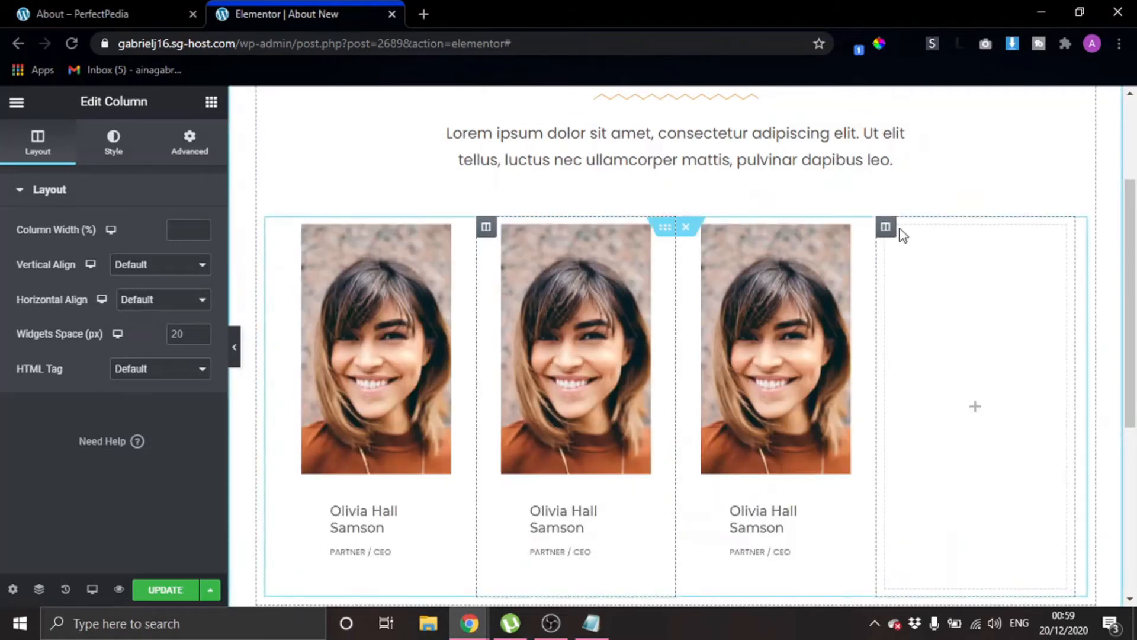
right_click(885, 230)
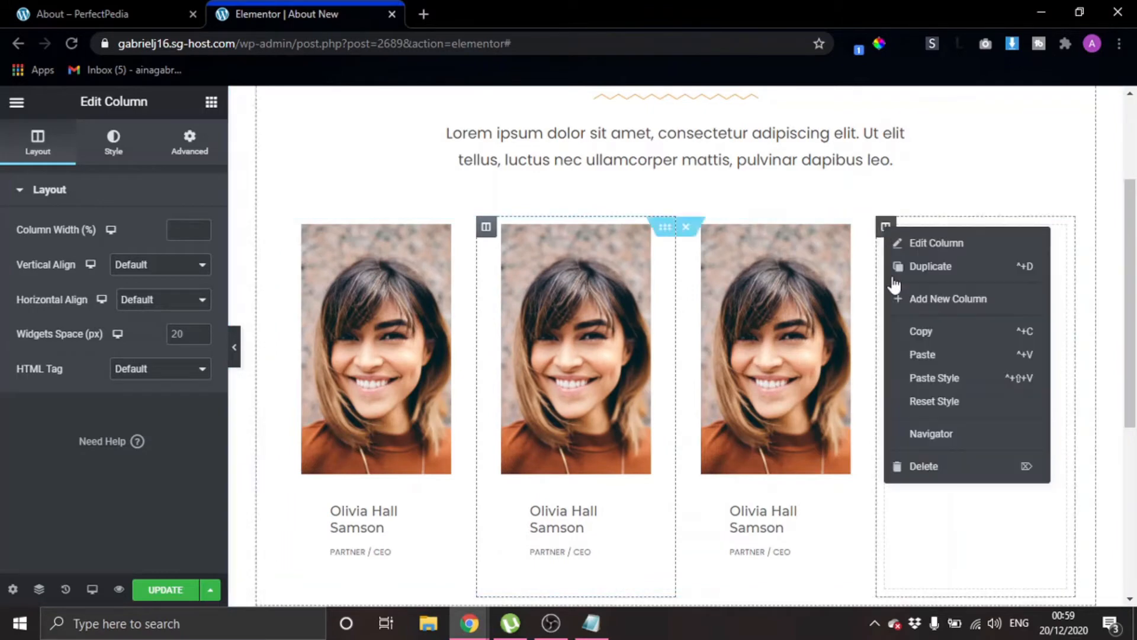
click(926, 462)
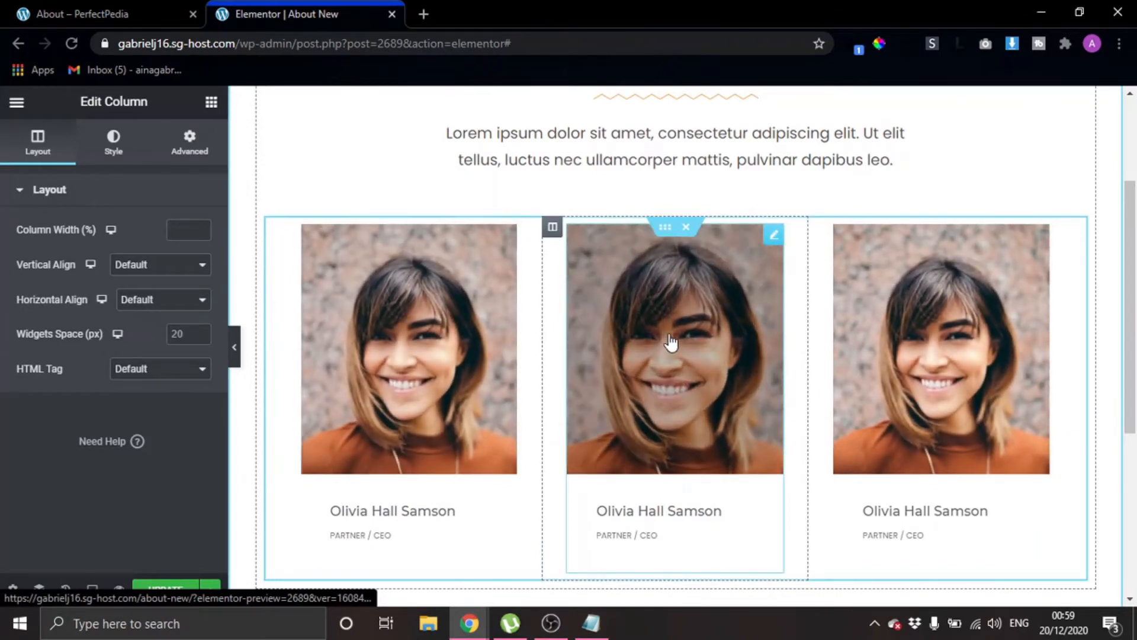
Replace the middle card's photo with the young man's portrait from the Media Library
click(676, 335)
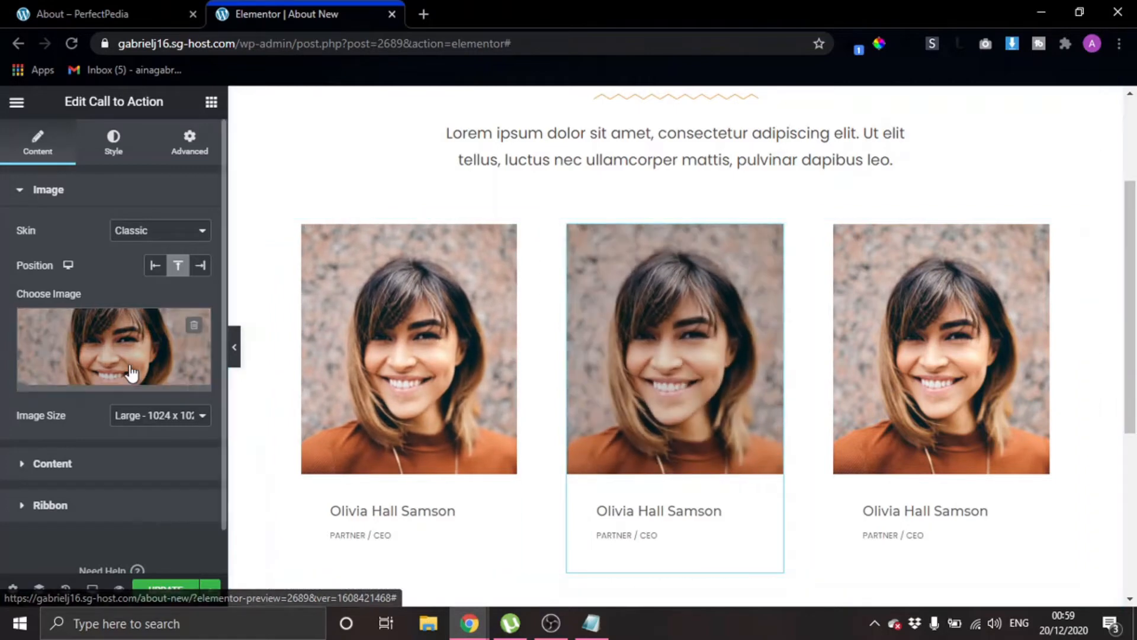
click(132, 367)
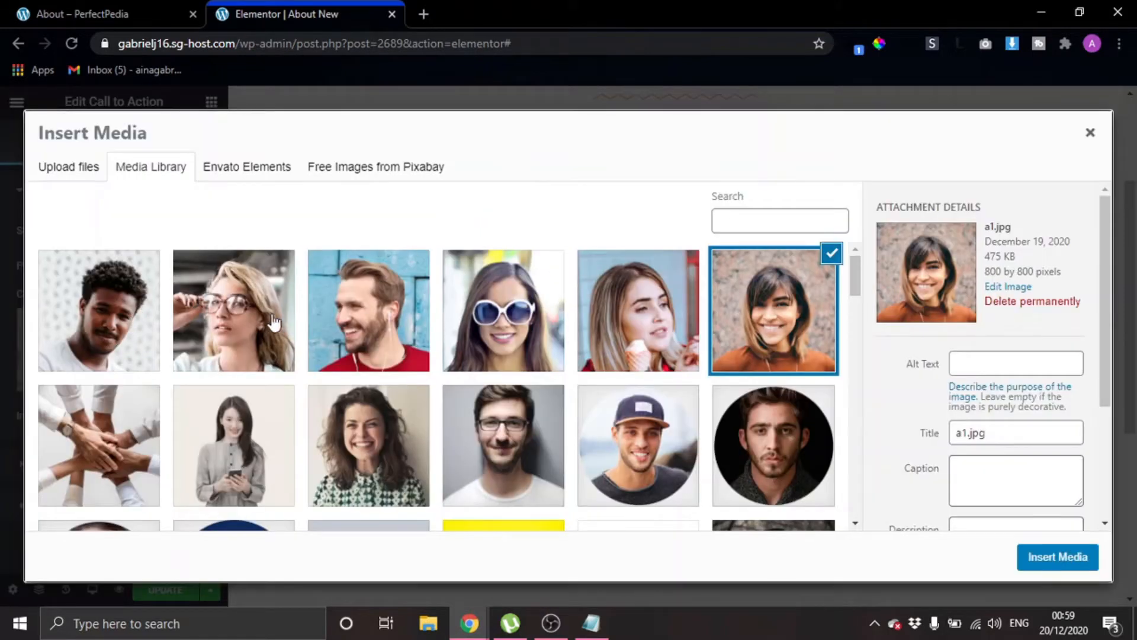
click(142, 317)
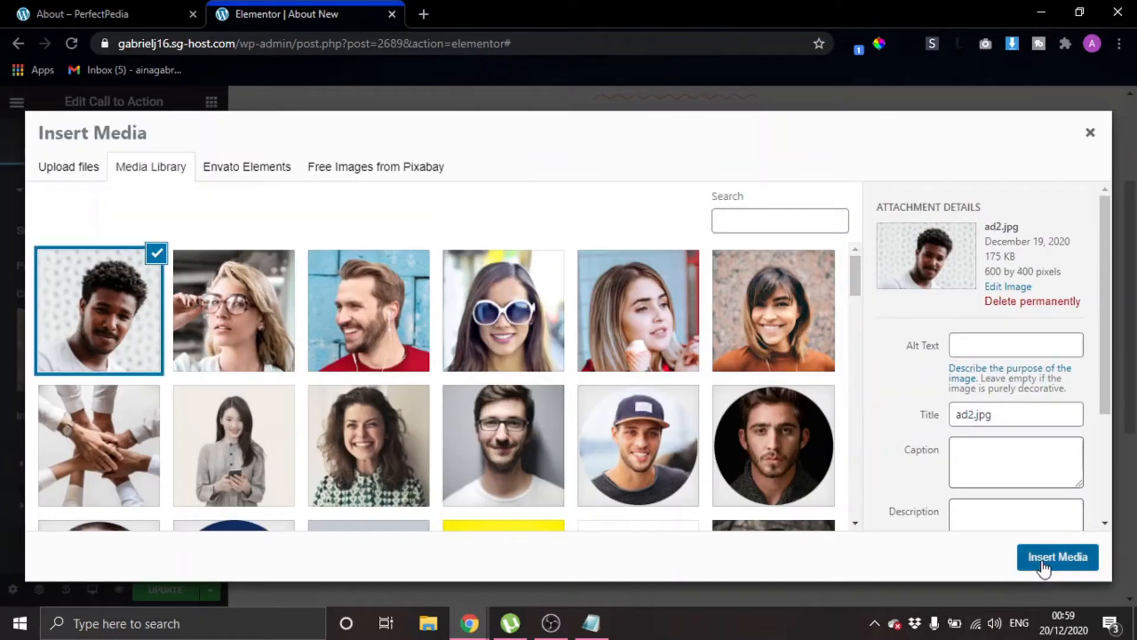
click(1041, 559)
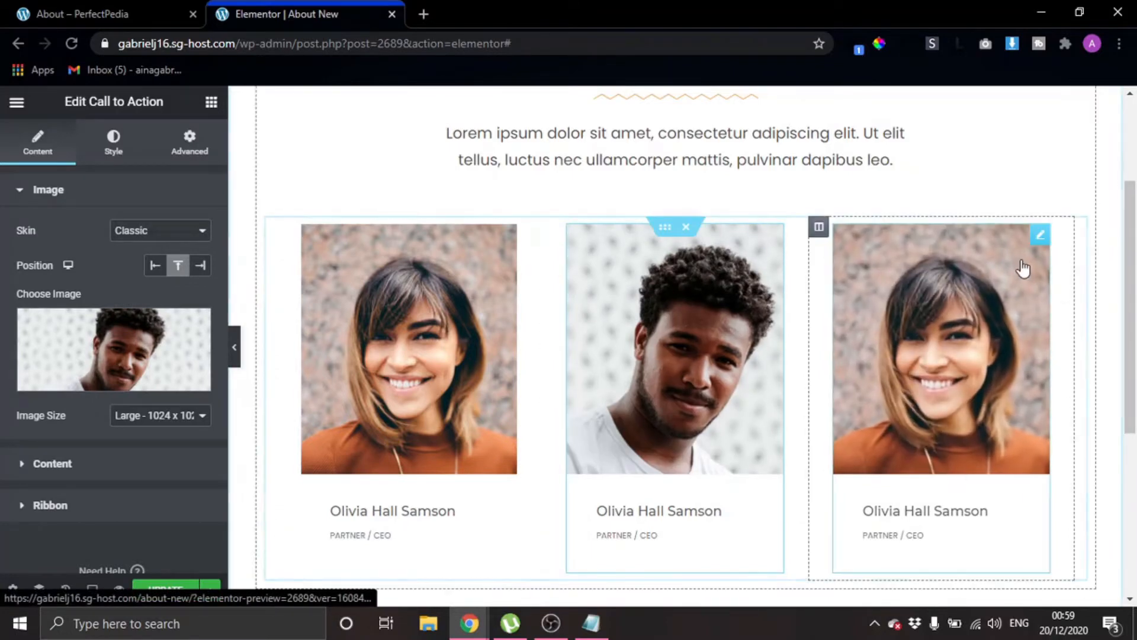
Replace the third card's photo with the bearded man's portrait
click(992, 317)
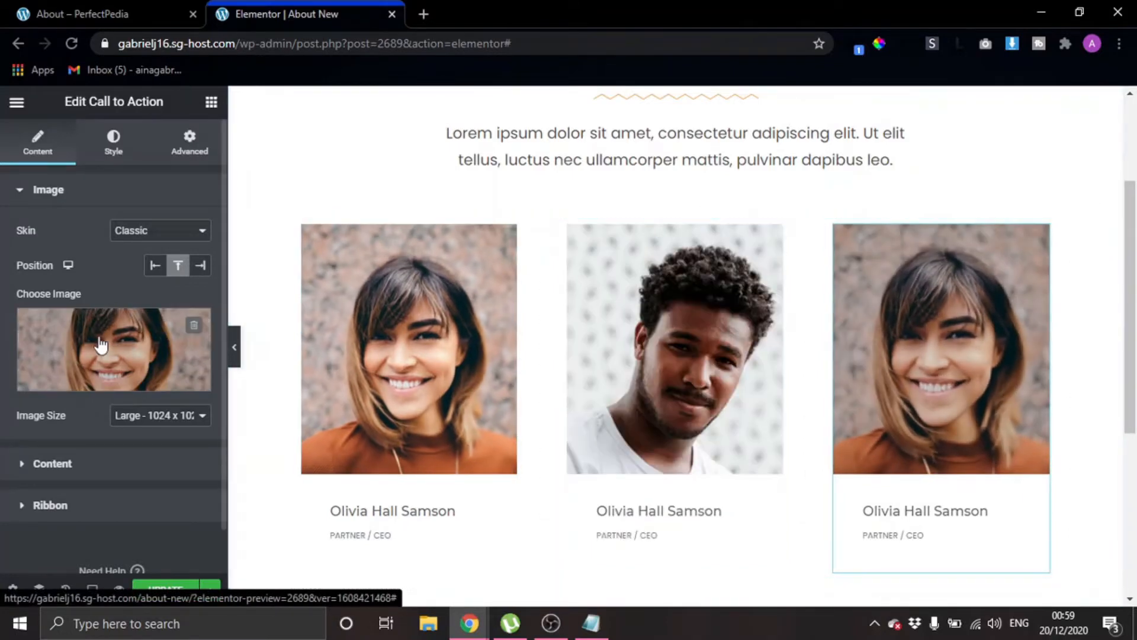
click(90, 343)
click(376, 343)
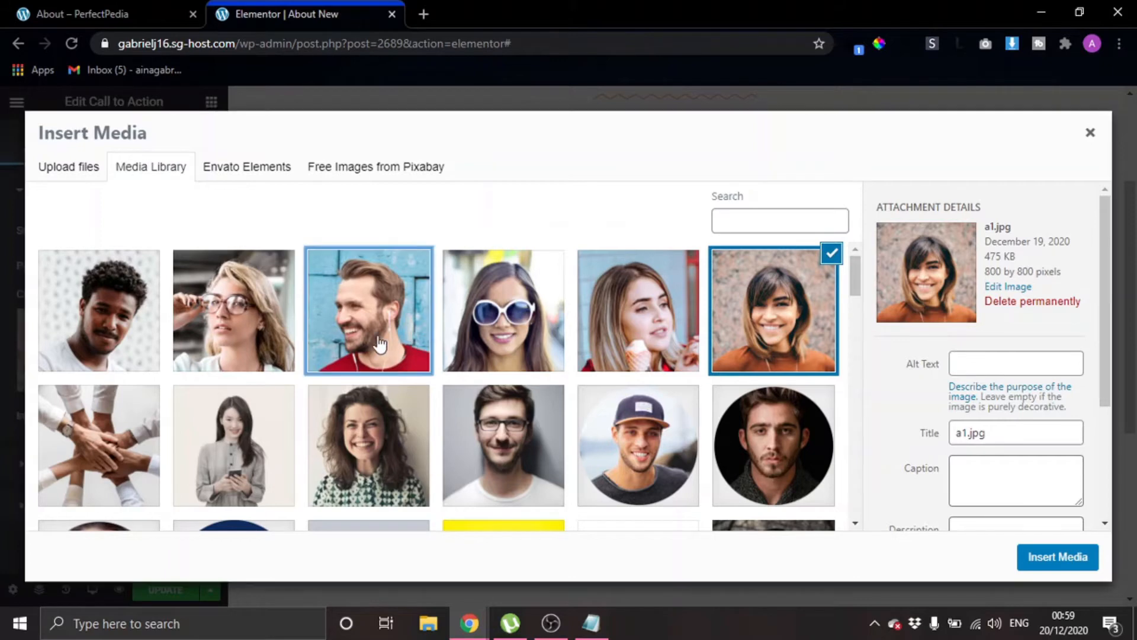
click(1034, 572)
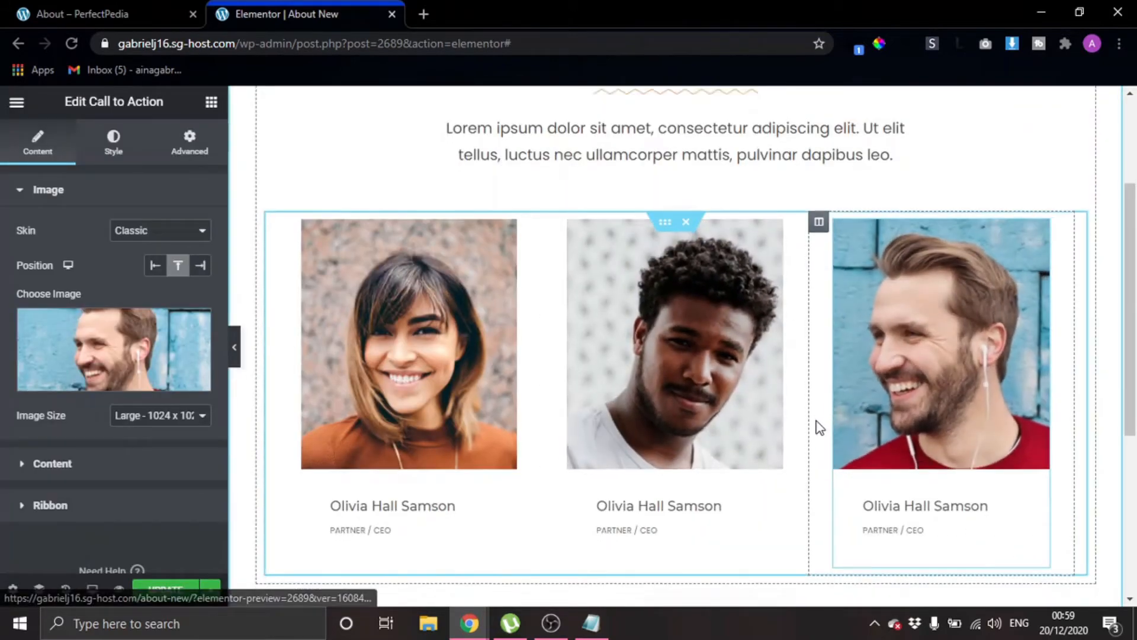
scroll(818, 426, down, 1)
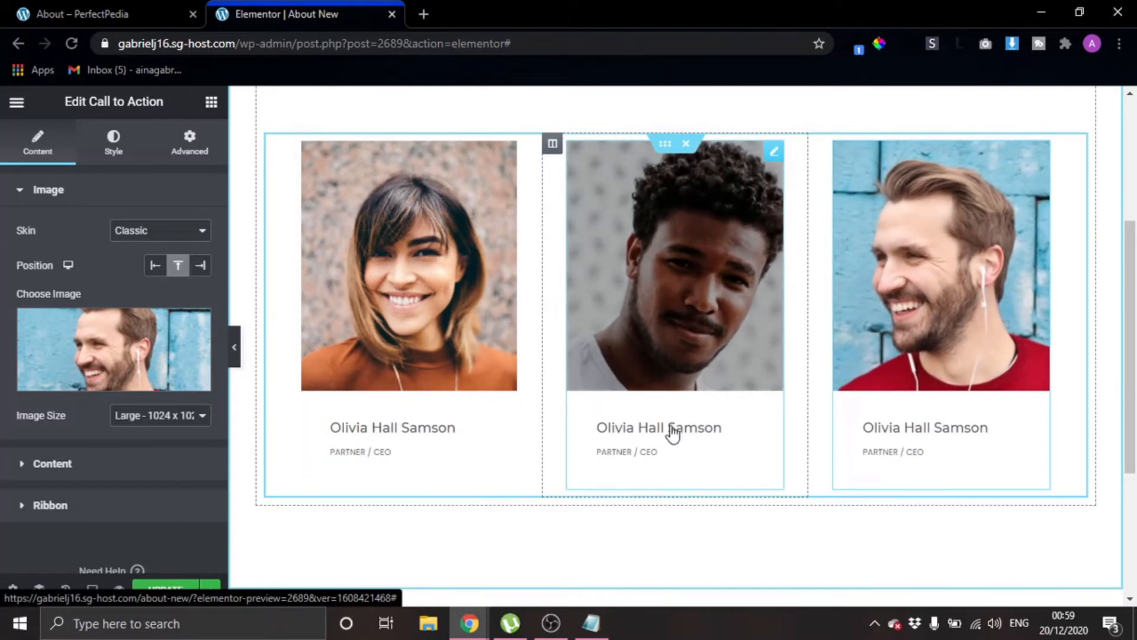
Search 'gal' and drag a Basic Gallery widget into the team section below the cards
click(662, 324)
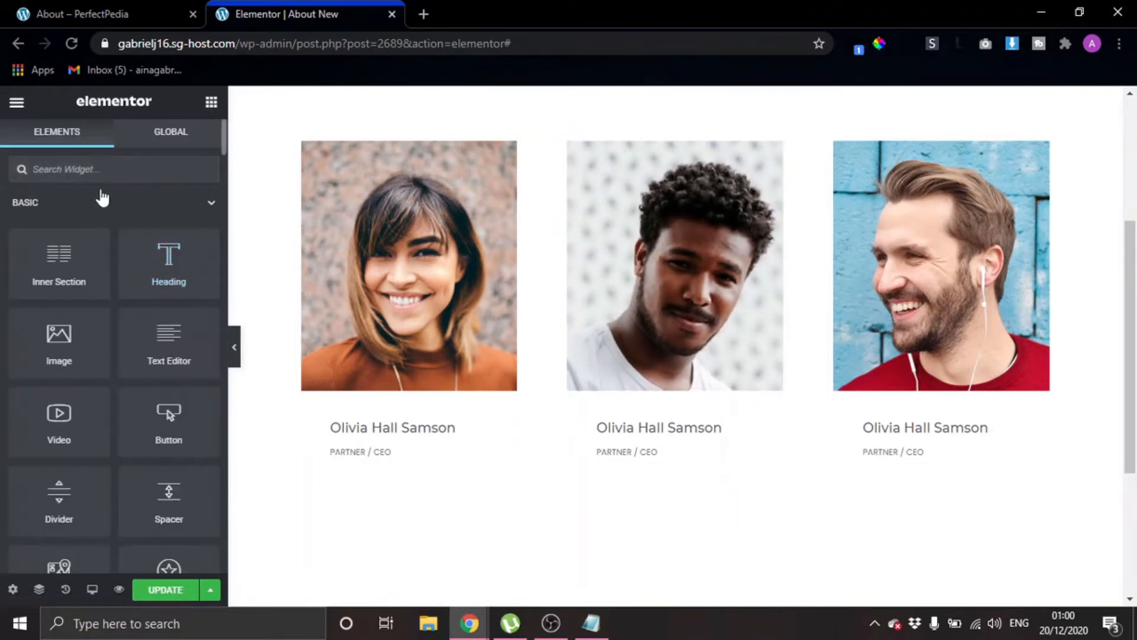
click(213, 161)
text(gal)
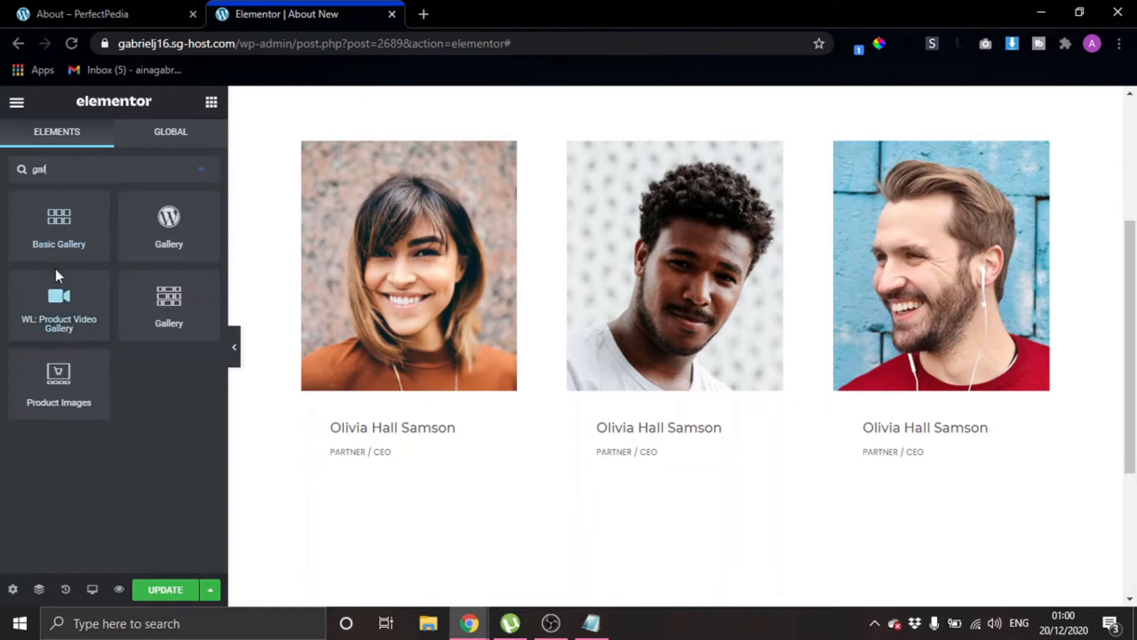
drag(58, 230, 571, 490)
scroll(614, 447, down, 4)
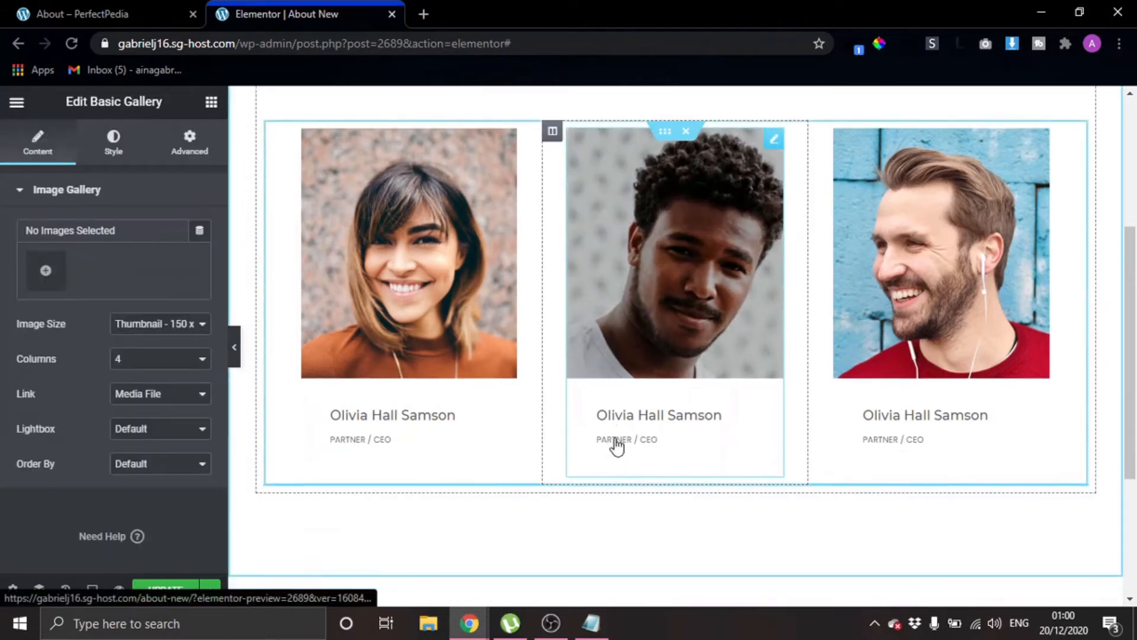
scroll(616, 437, up, 5)
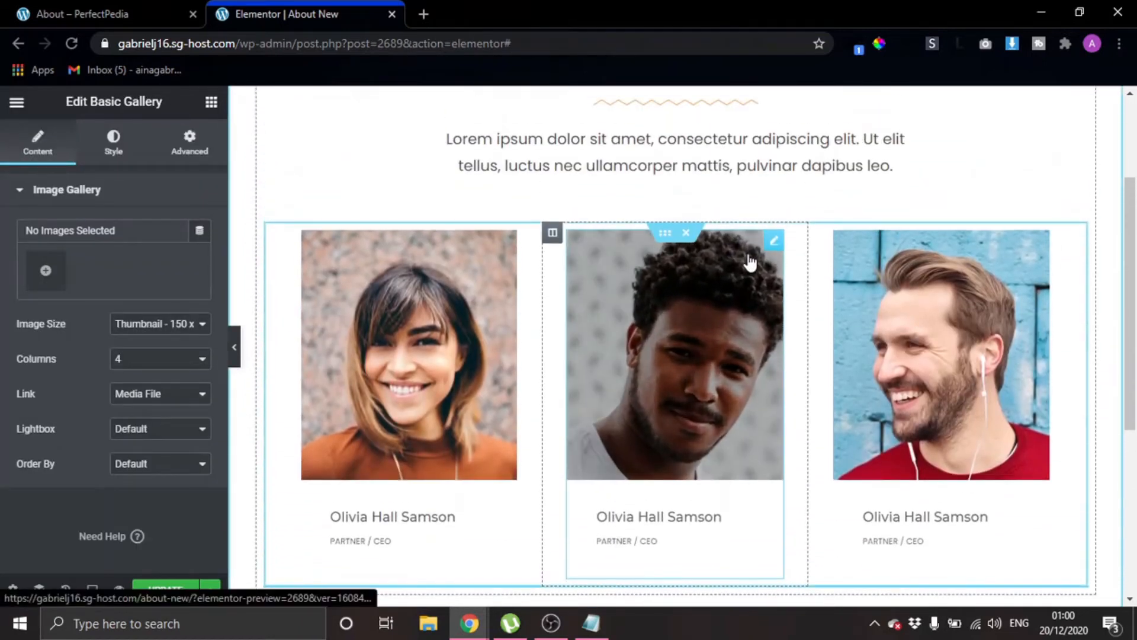
click(775, 244)
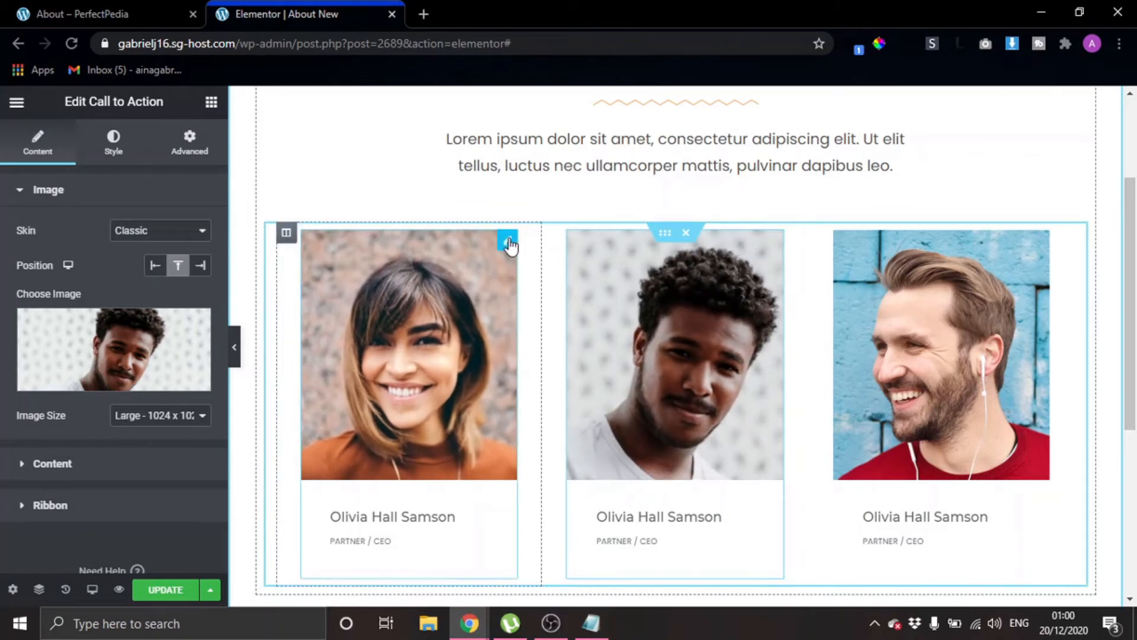
scroll(659, 287, down, 5)
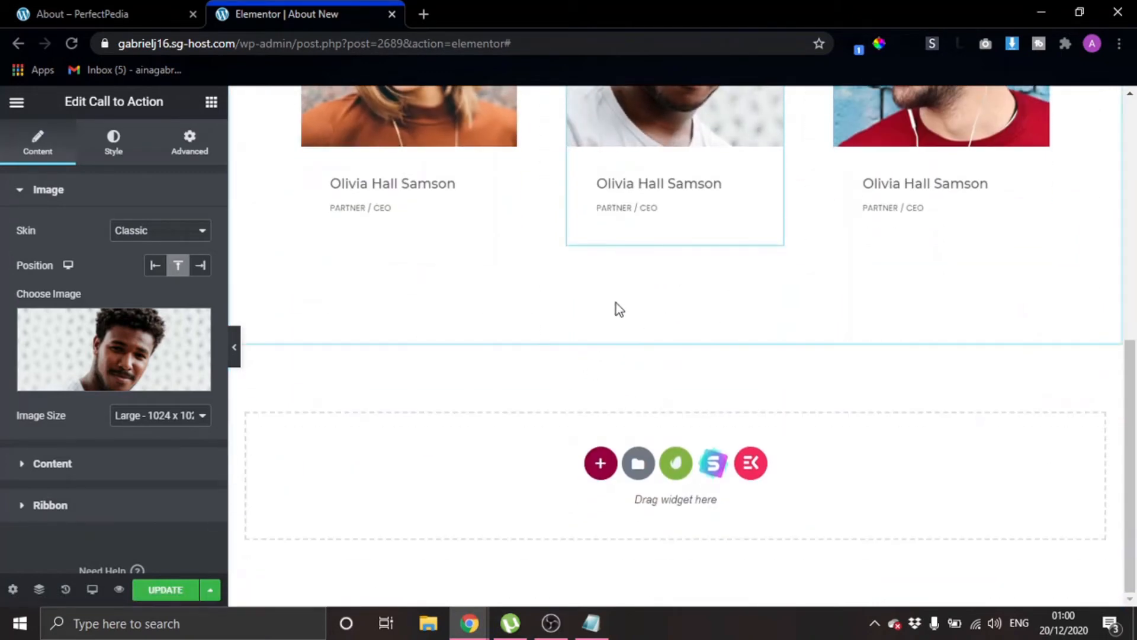
Select the Basic Gallery widget through the Navigator
right_click(619, 301)
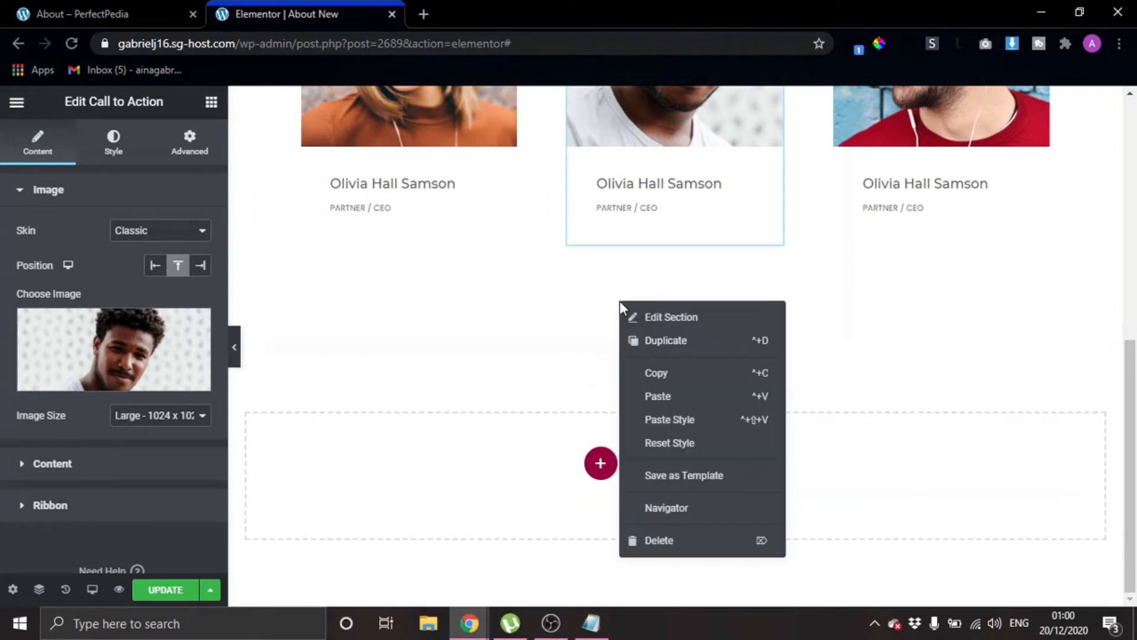
click(715, 507)
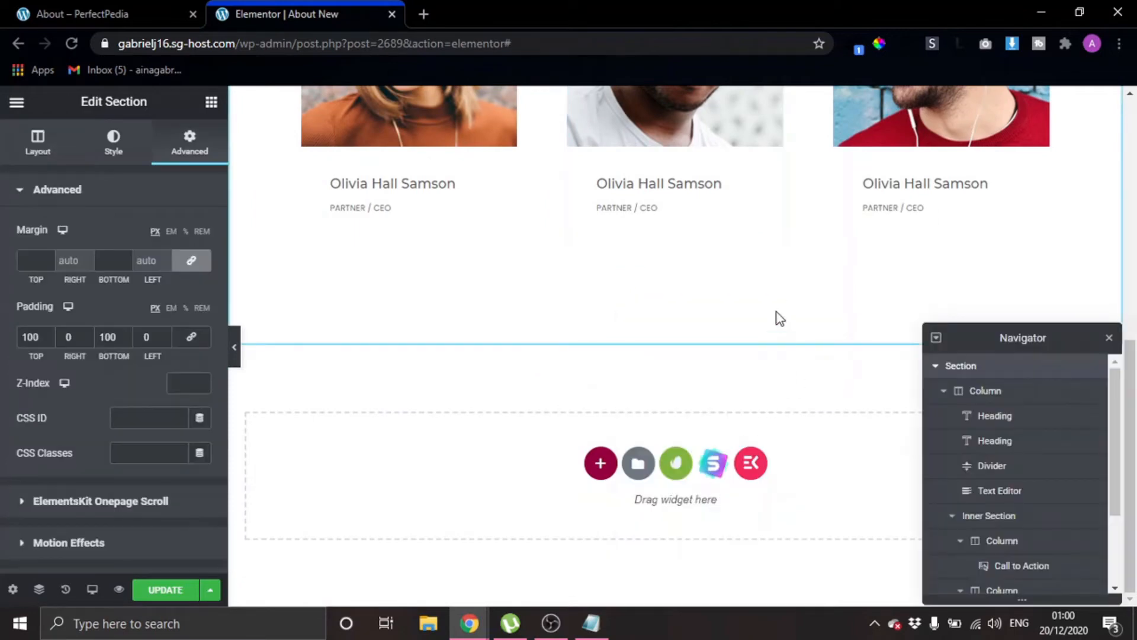
scroll(972, 504, down, 2)
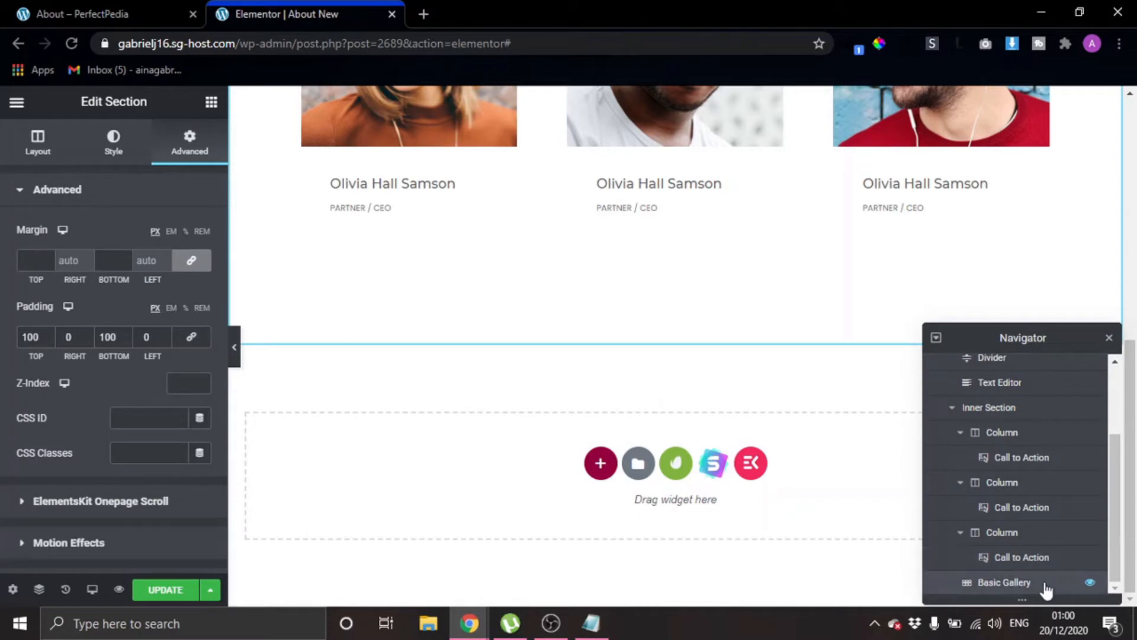
click(1007, 582)
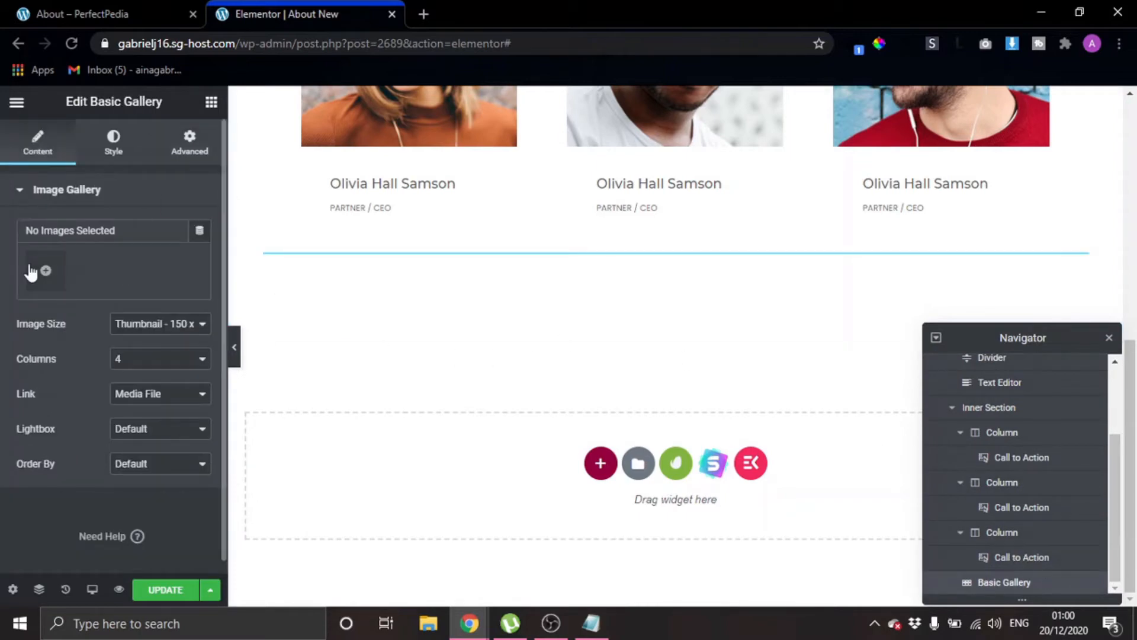
Create a gallery of five portraits, including the young man, bearded man and two women, and insert it
click(47, 270)
click(311, 303)
click(378, 309)
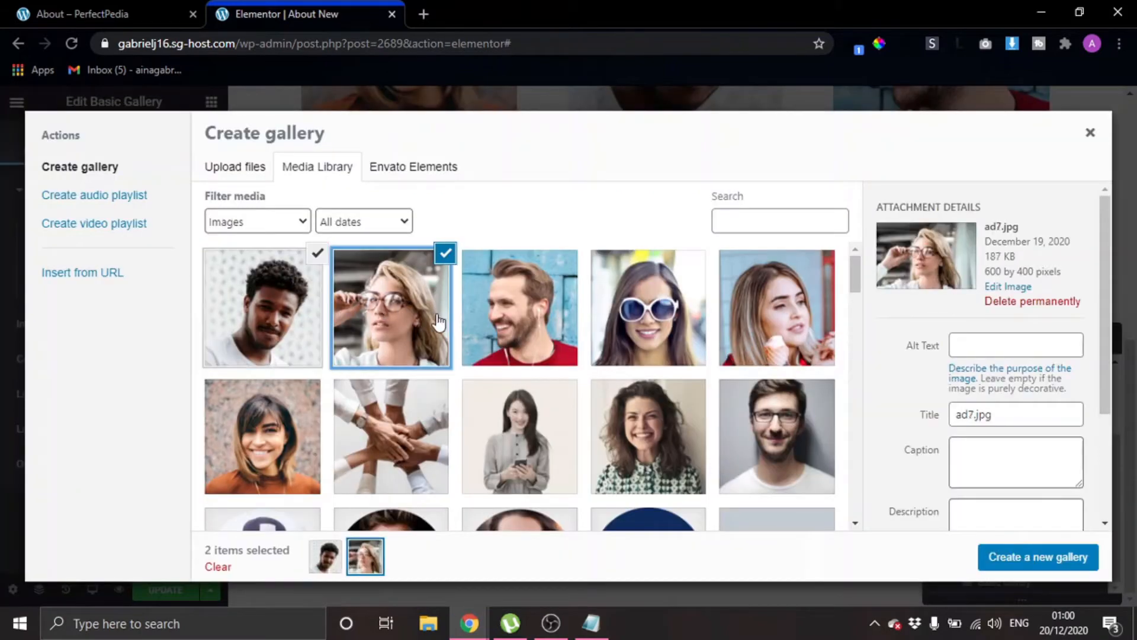
click(545, 322)
click(625, 319)
click(733, 305)
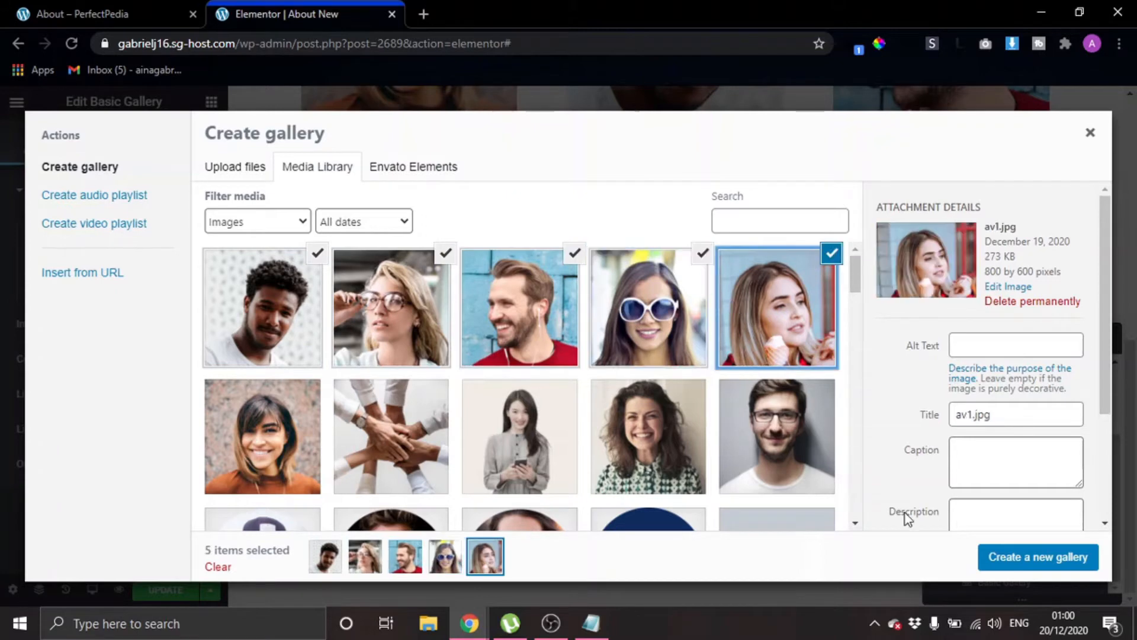
click(986, 557)
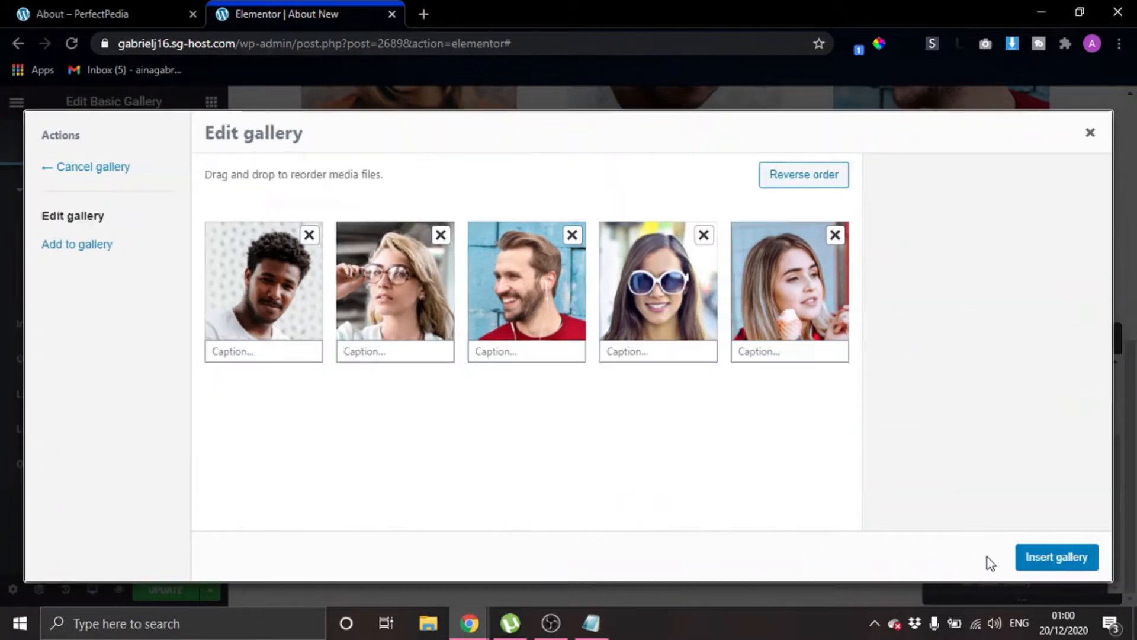
click(1035, 557)
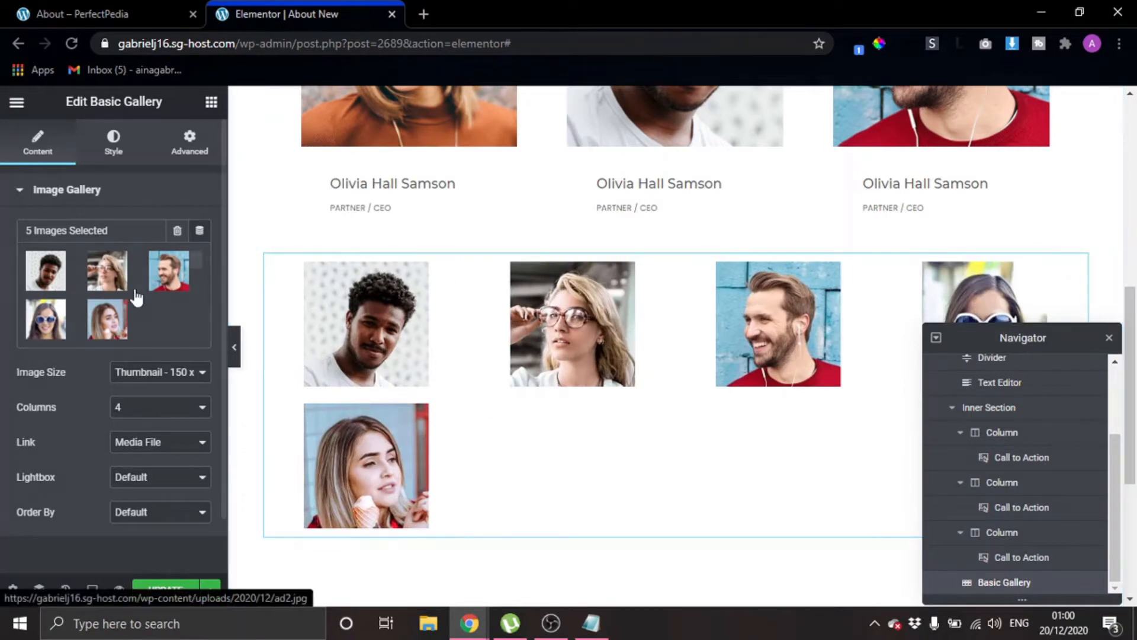
Preview the first and second gallery photos in the lightbox, closing it each time
scroll(140, 387, down, 1)
scroll(139, 387, up, 1)
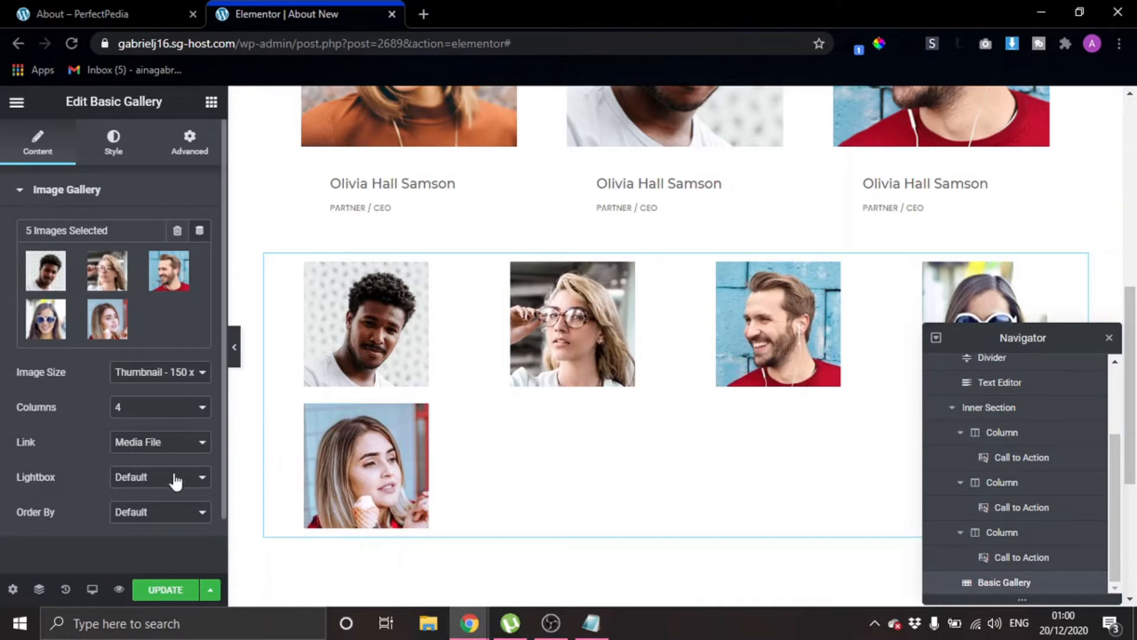
click(386, 336)
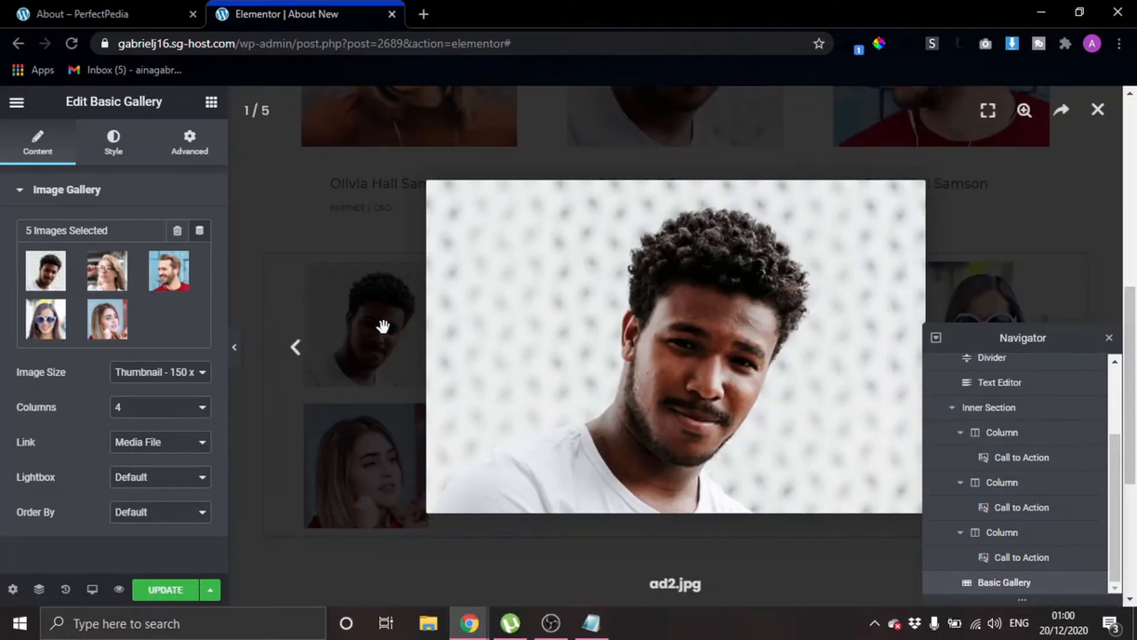
drag(997, 346, 996, 475)
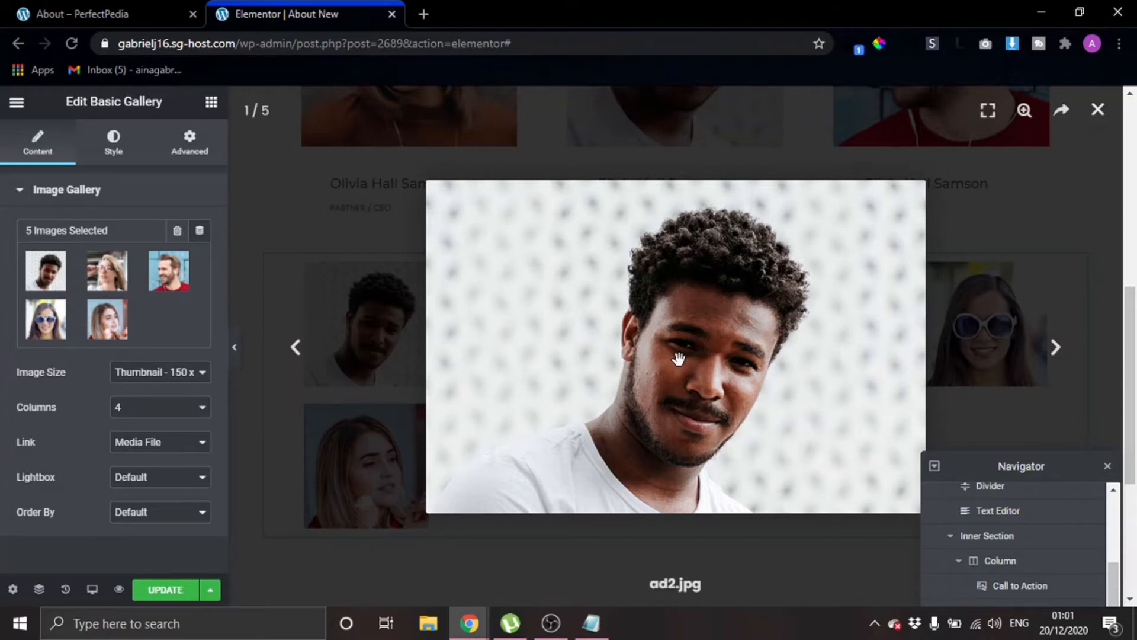
click(1098, 110)
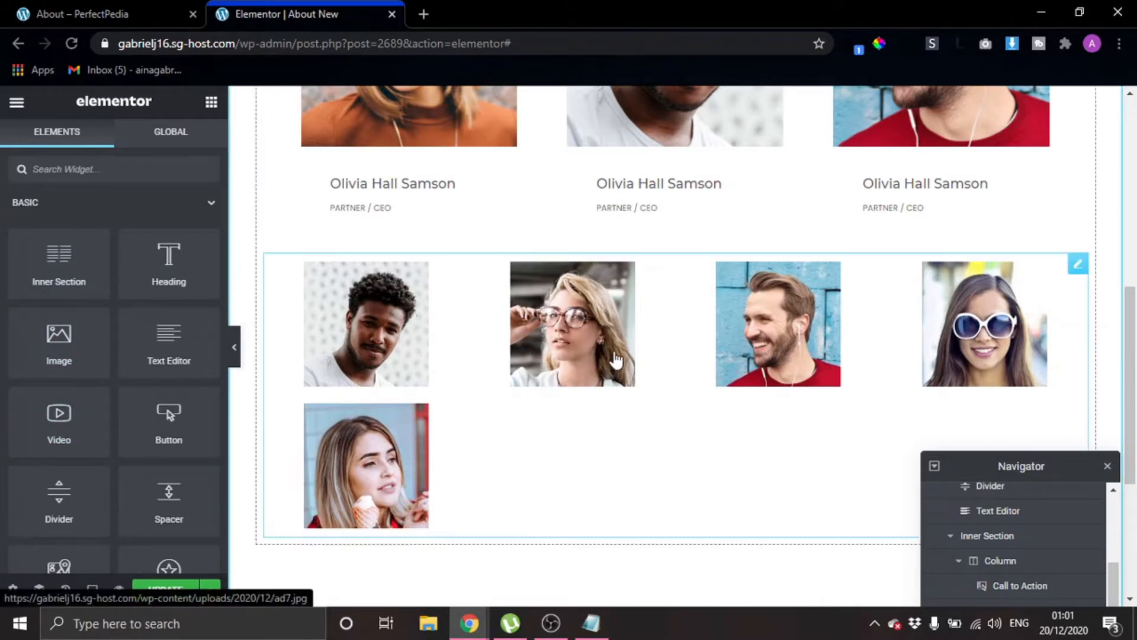
click(554, 325)
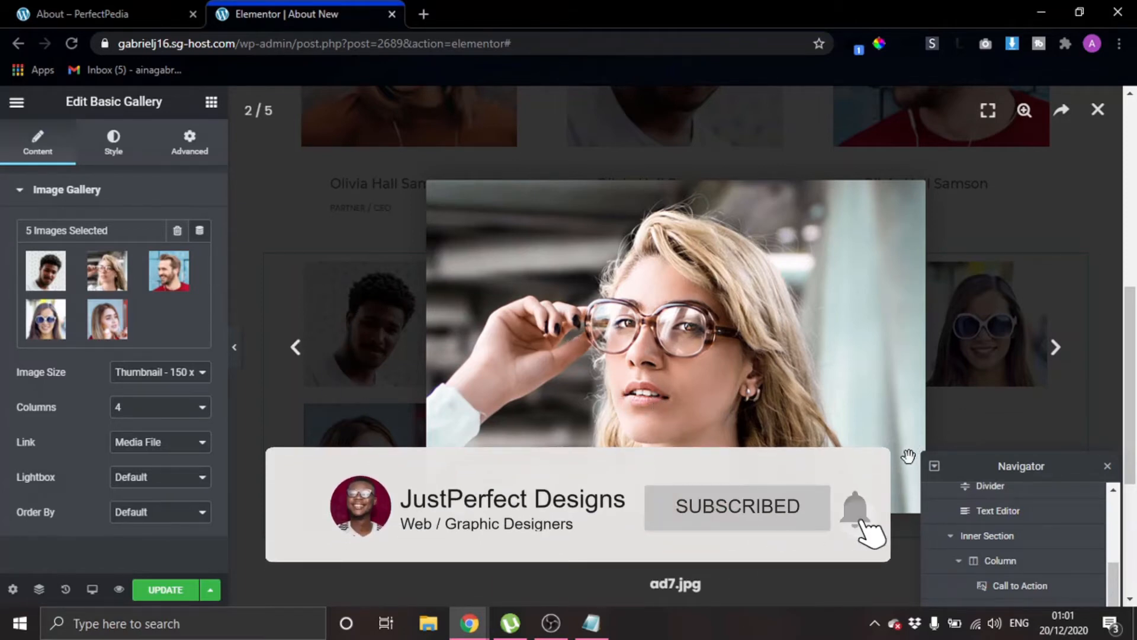
click(1098, 112)
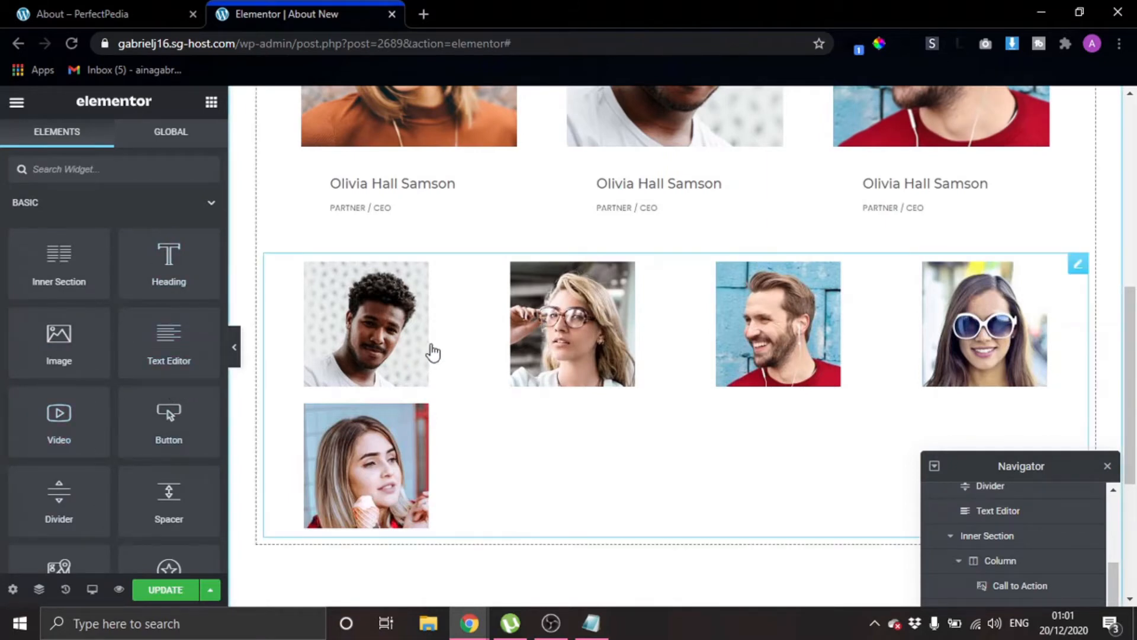
Keep the gallery at 4 columns and change its Image Size to Full
click(1078, 266)
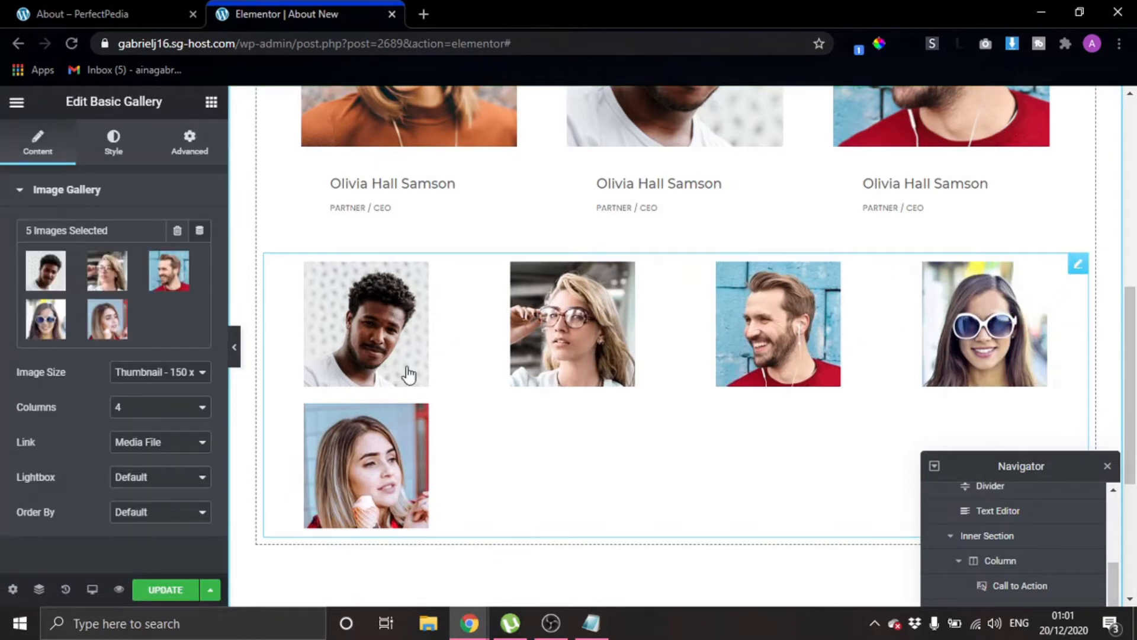
click(164, 408)
click(163, 409)
click(157, 372)
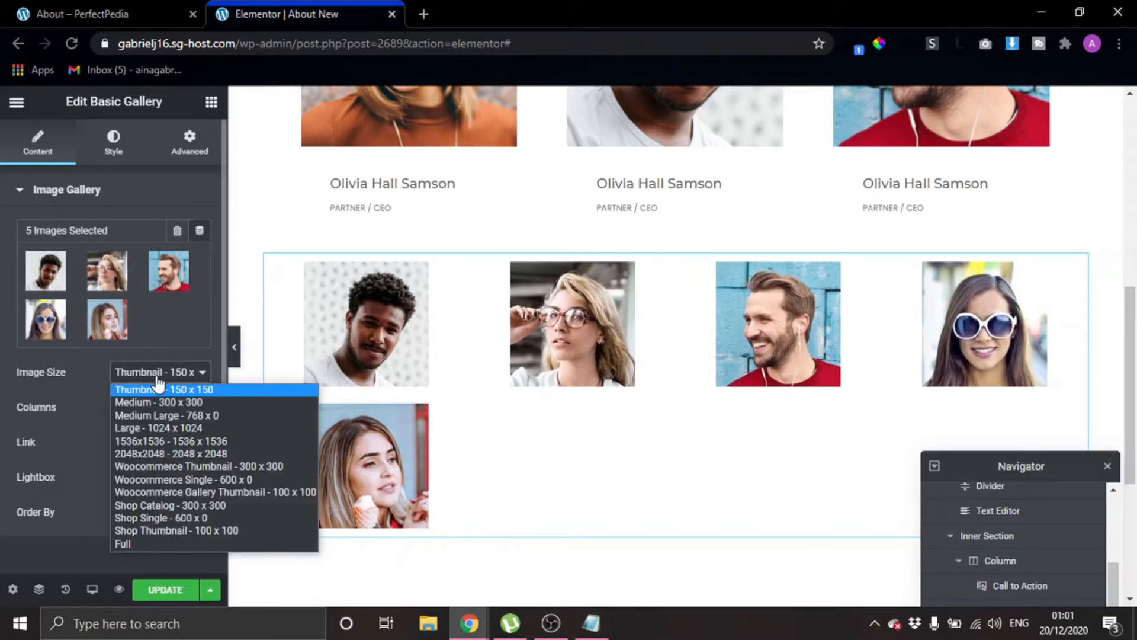
click(135, 538)
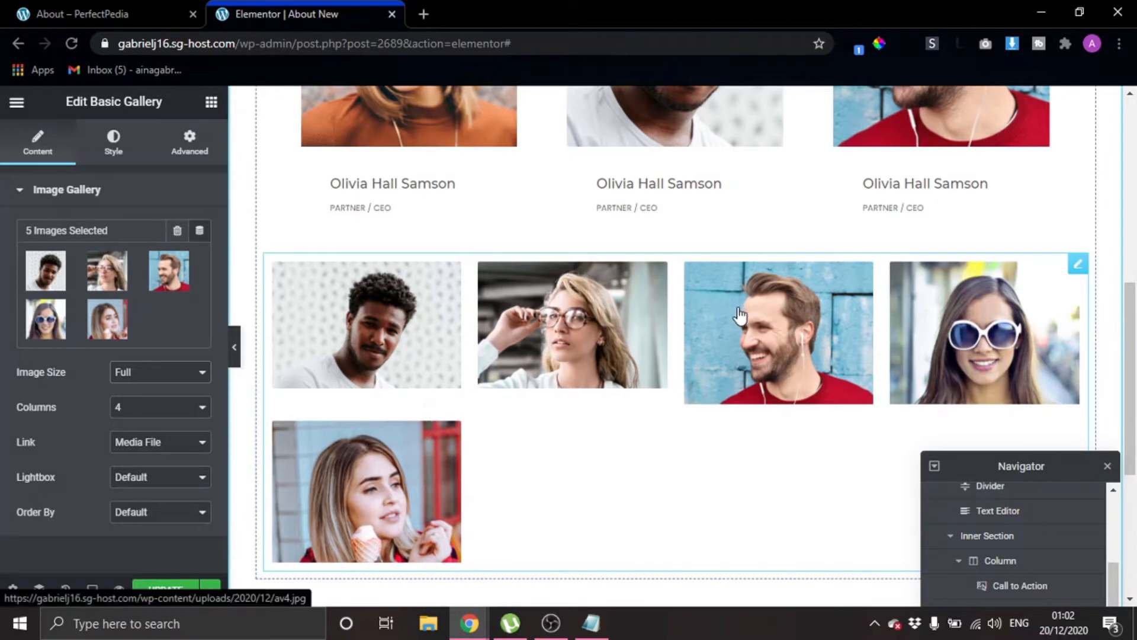
Delete the photo gallery from the page
right_click(719, 350)
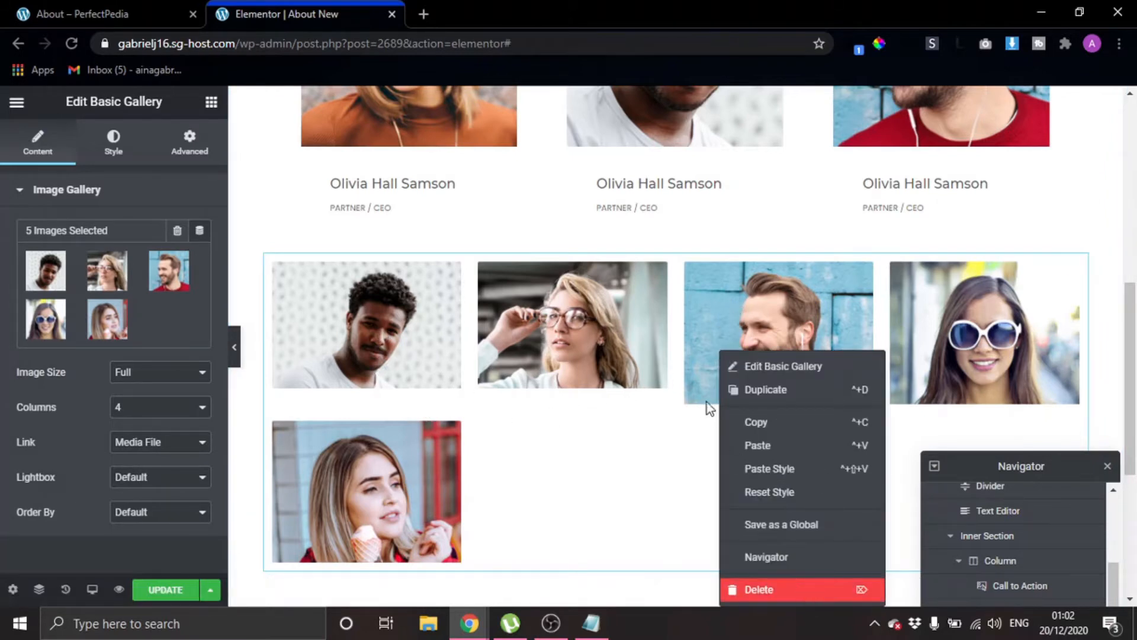
key(Delete)
scroll(706, 400, up, 4)
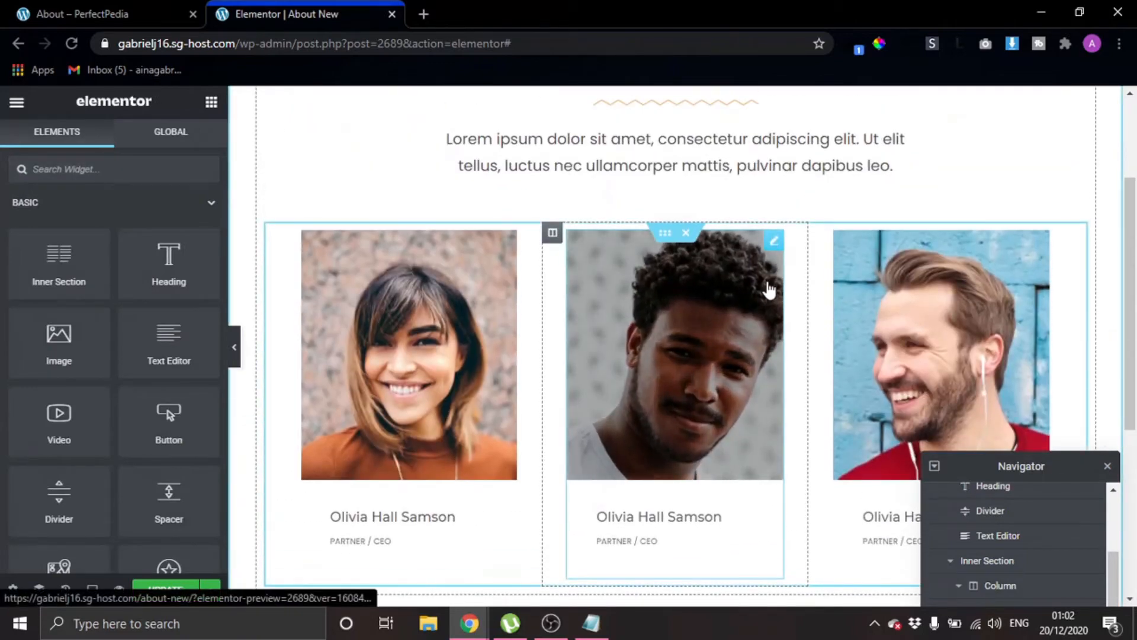
Inspect the second team card's name and role text in its Content fields
click(772, 243)
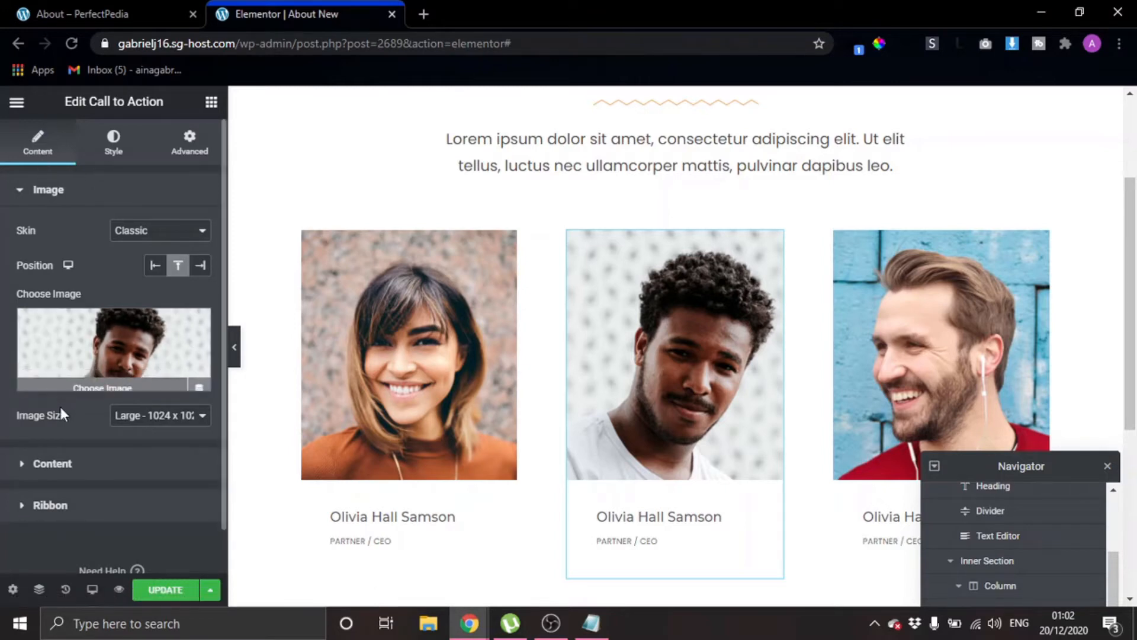
click(55, 464)
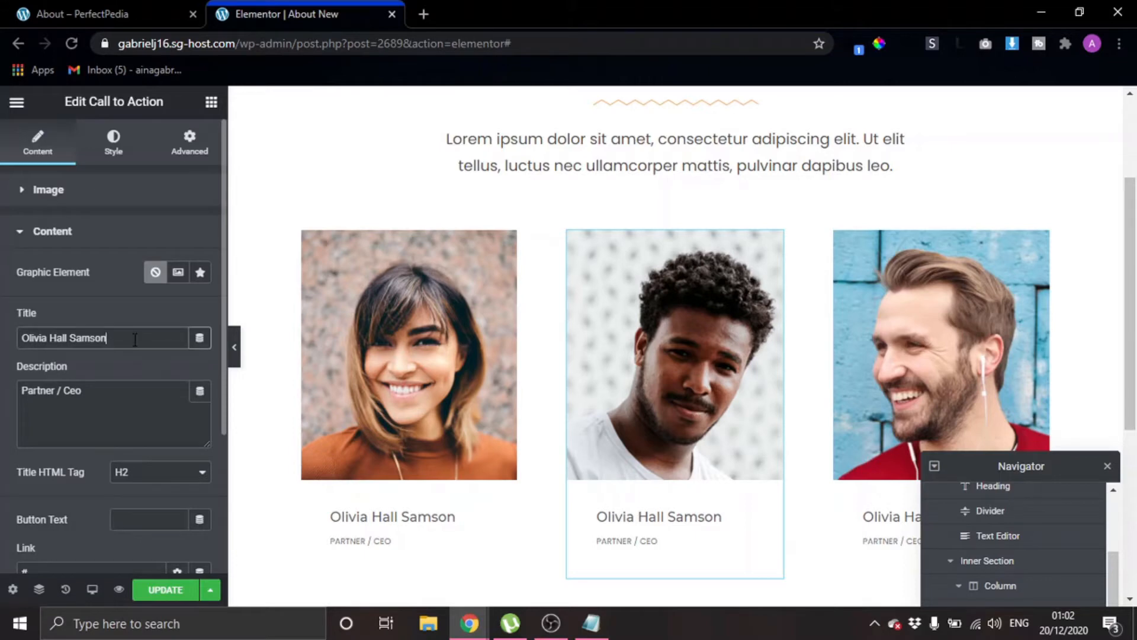
drag(135, 339, 49, 337)
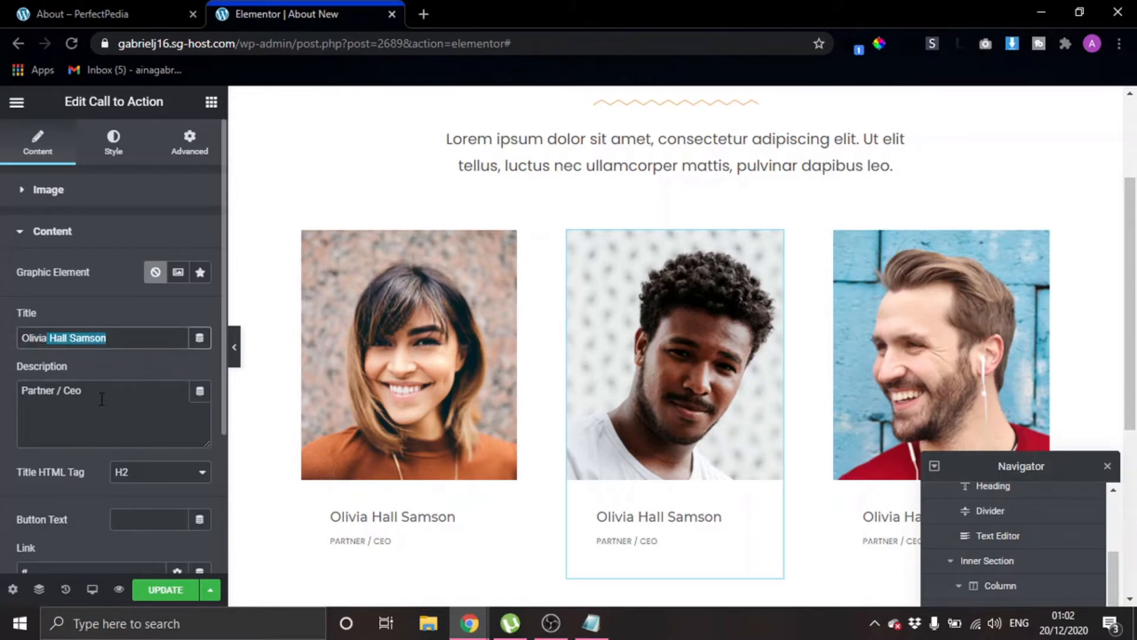
drag(102, 399, 23, 390)
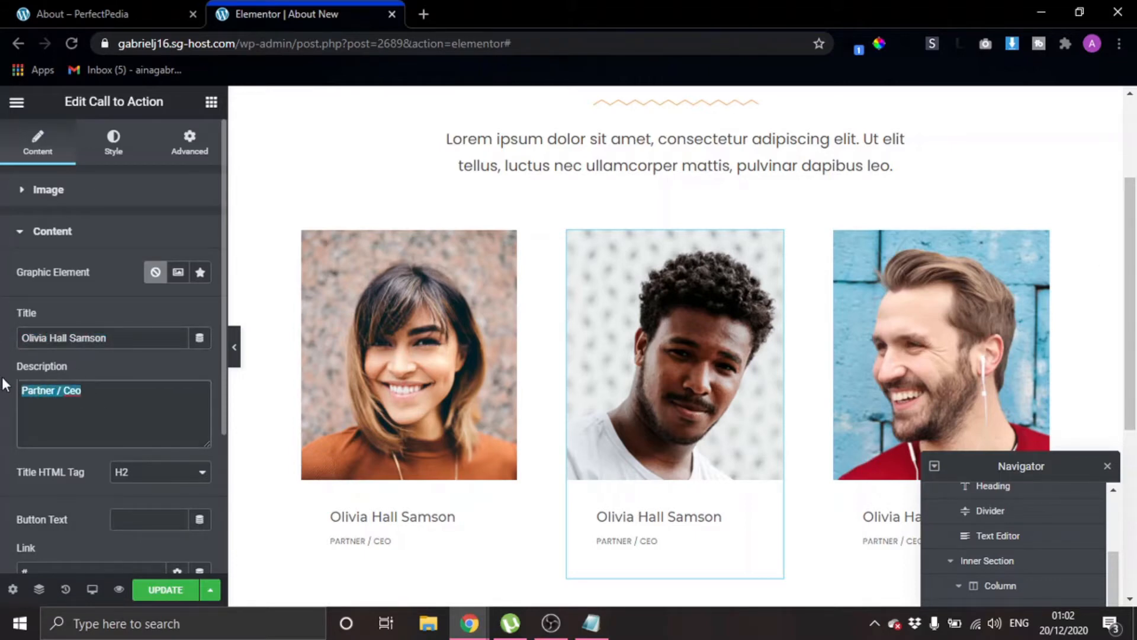
click(89, 390)
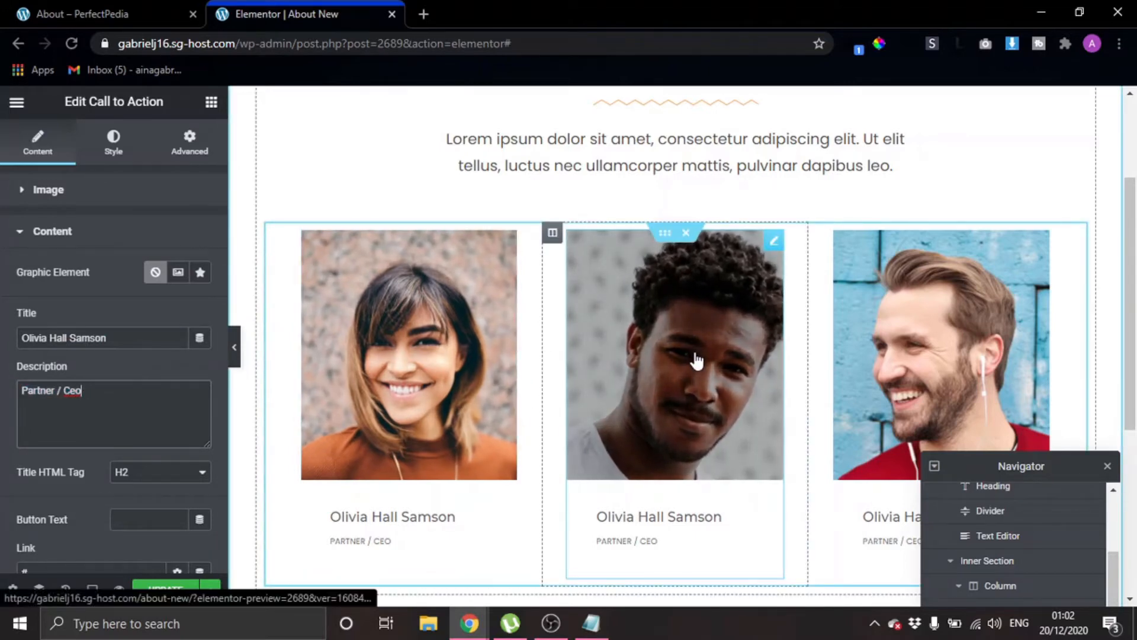
Close the Navigator and switch to the original About – PerfectPedia preview tab
drag(1093, 463, 944, 312)
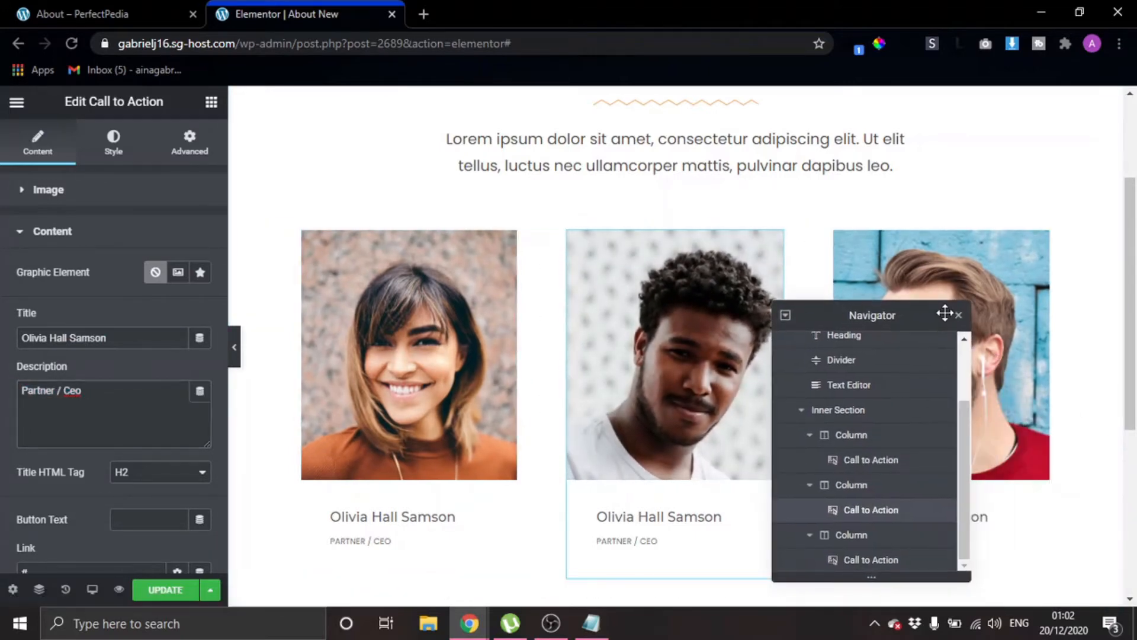
click(960, 313)
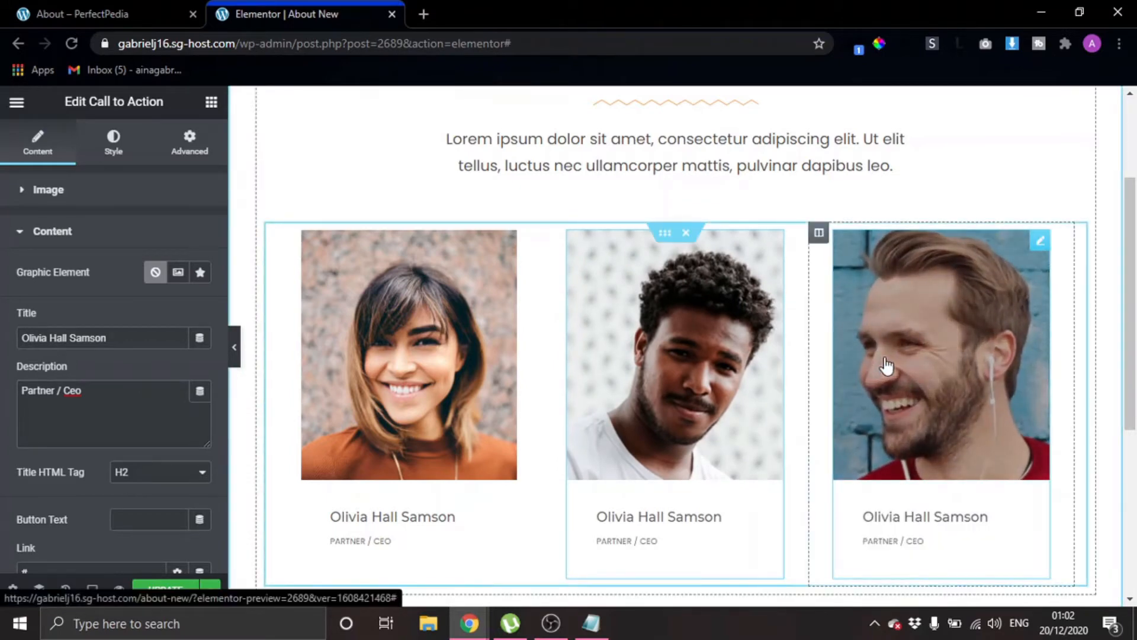
click(128, 13)
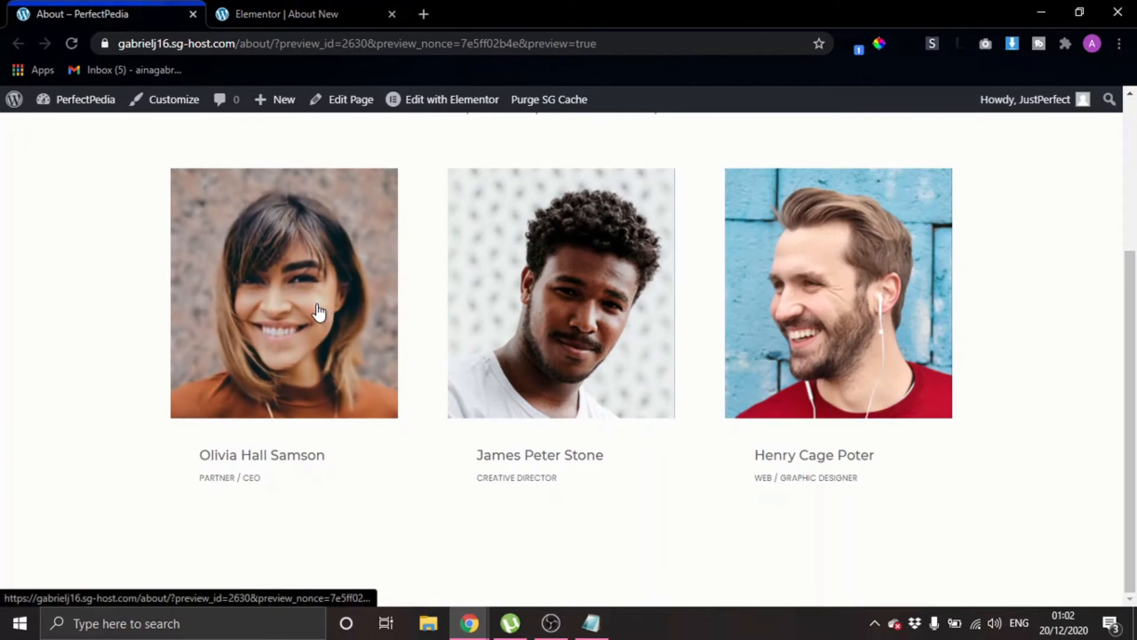
Test the first member's bio popup on the original About page, then return to the About New editor
click(318, 311)
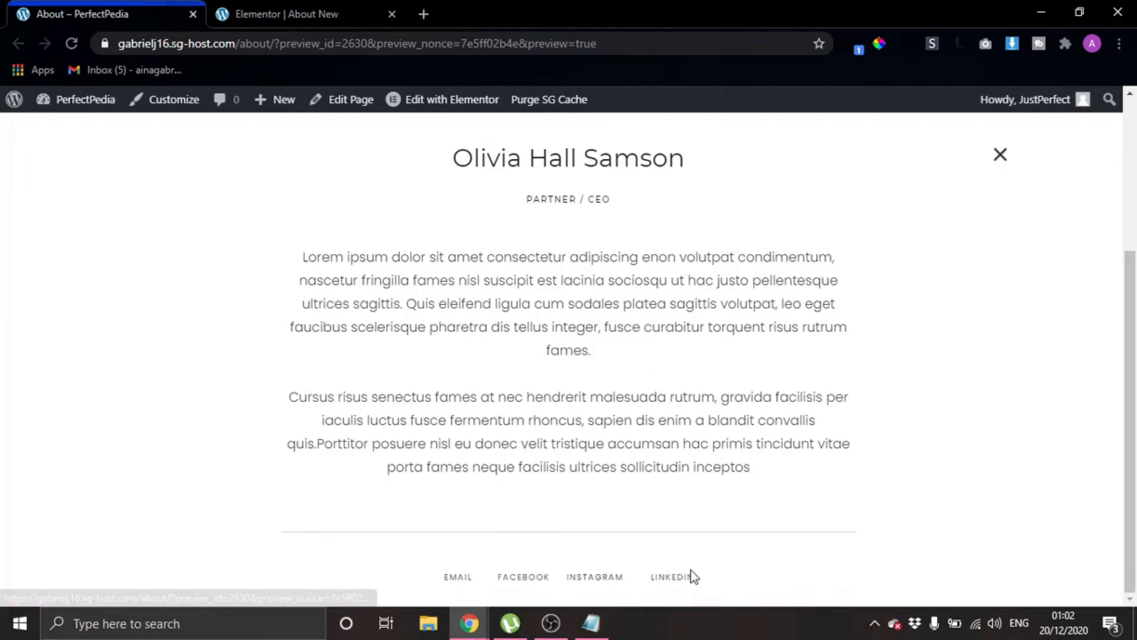
click(1001, 157)
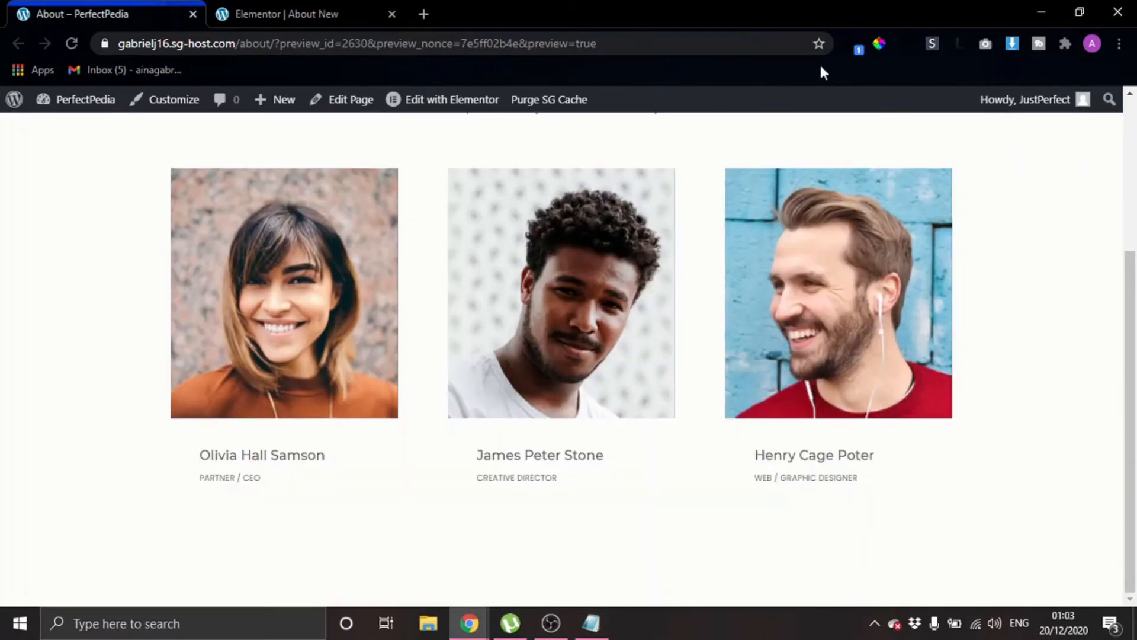
scroll(314, 314, up, 4)
scroll(305, 299, down, 3)
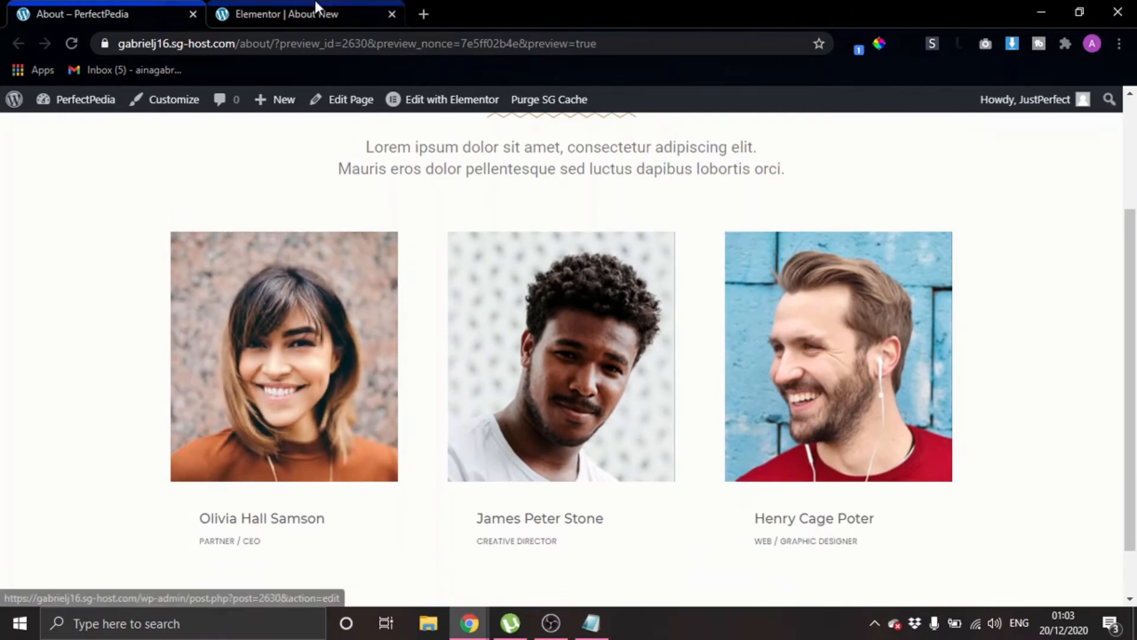
click(302, 13)
scroll(696, 438, down, 3)
scroll(699, 427, up, 4)
scroll(533, 429, down, 3)
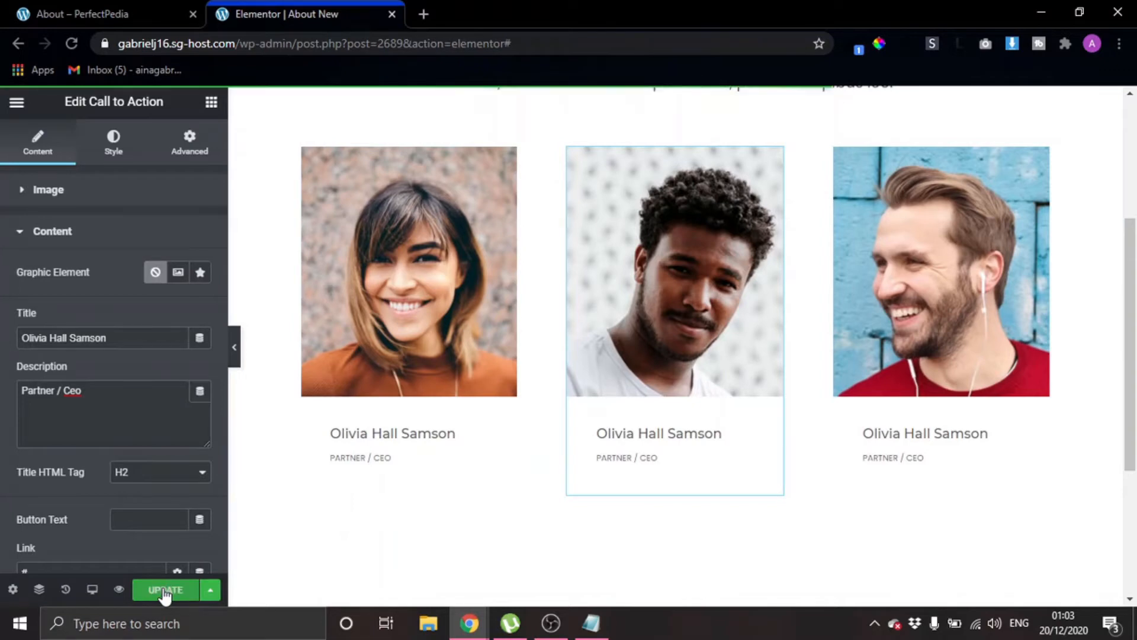
Preview the edited About New page in a new tab and compare it with the original page
click(119, 588)
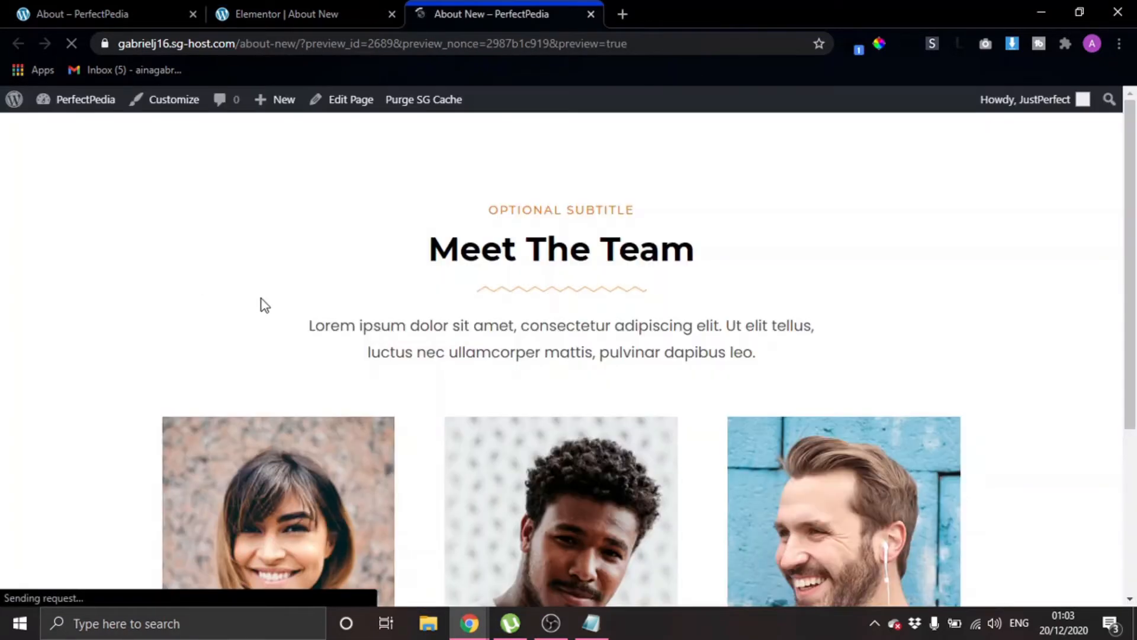
scroll(823, 375, down, 3)
scroll(823, 376, down, 1)
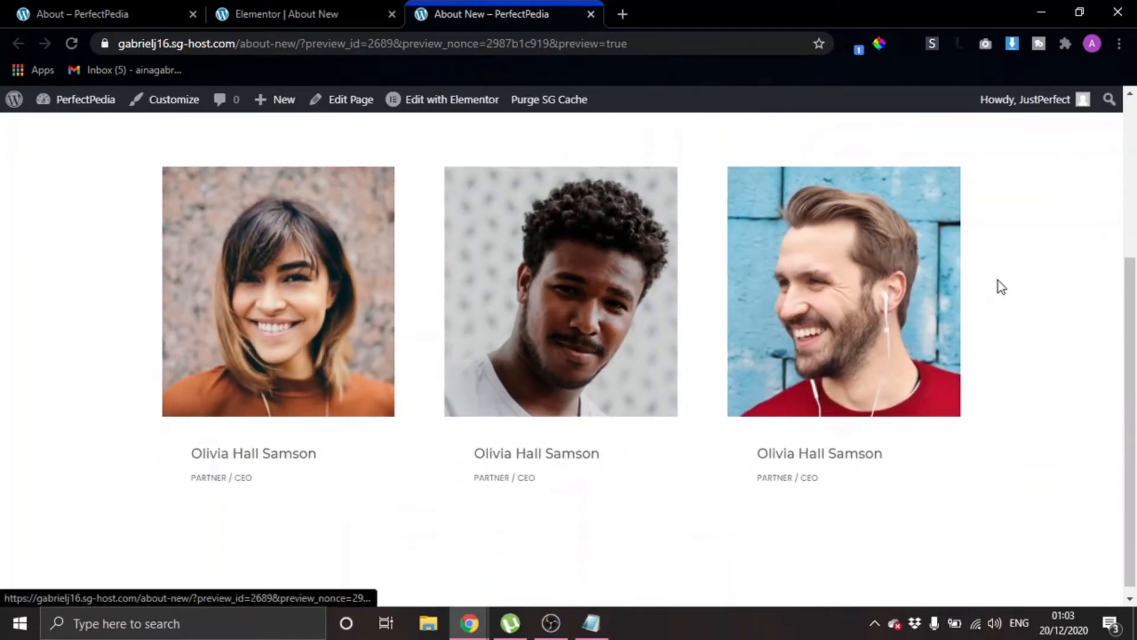
click(41, 11)
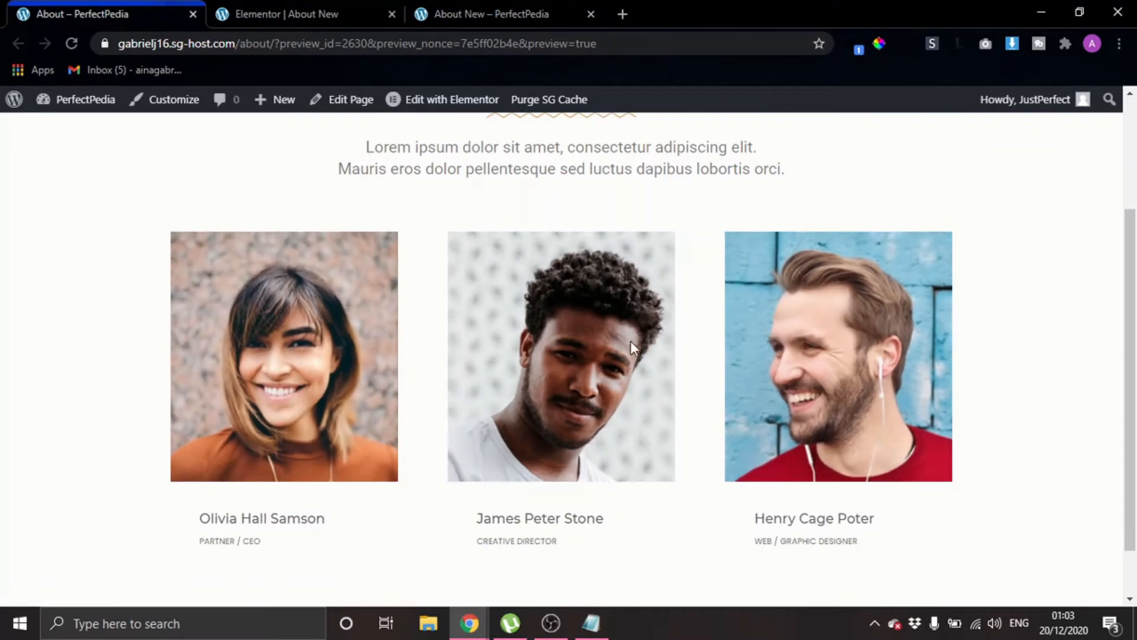
click(483, 8)
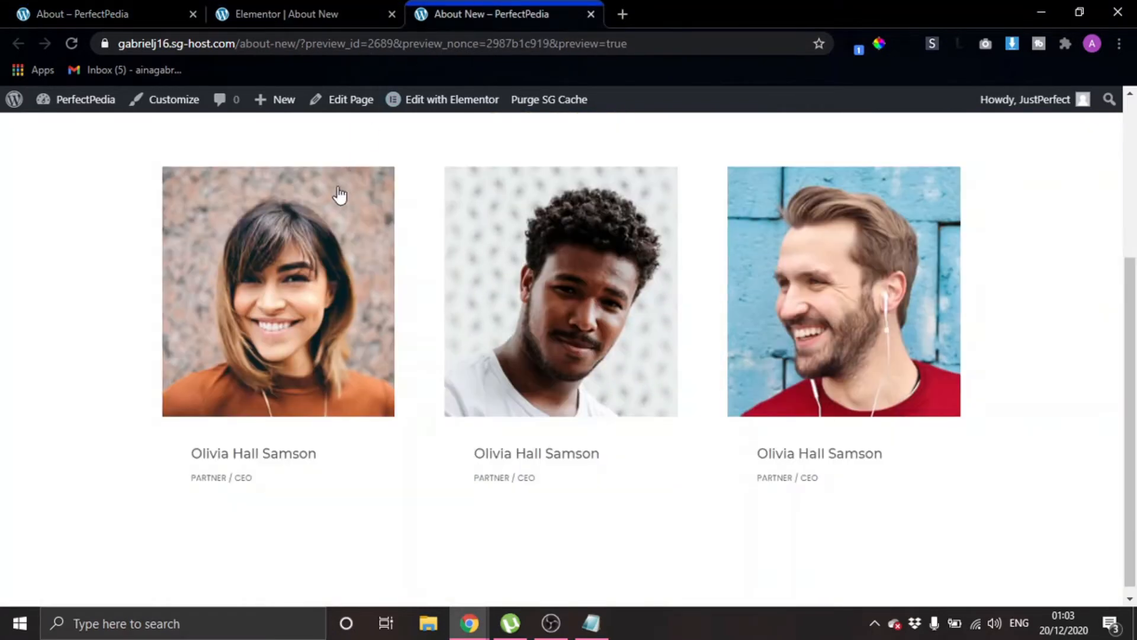
Click the first team photo on the About New preview to test for a popup
scroll(909, 356, up, 1)
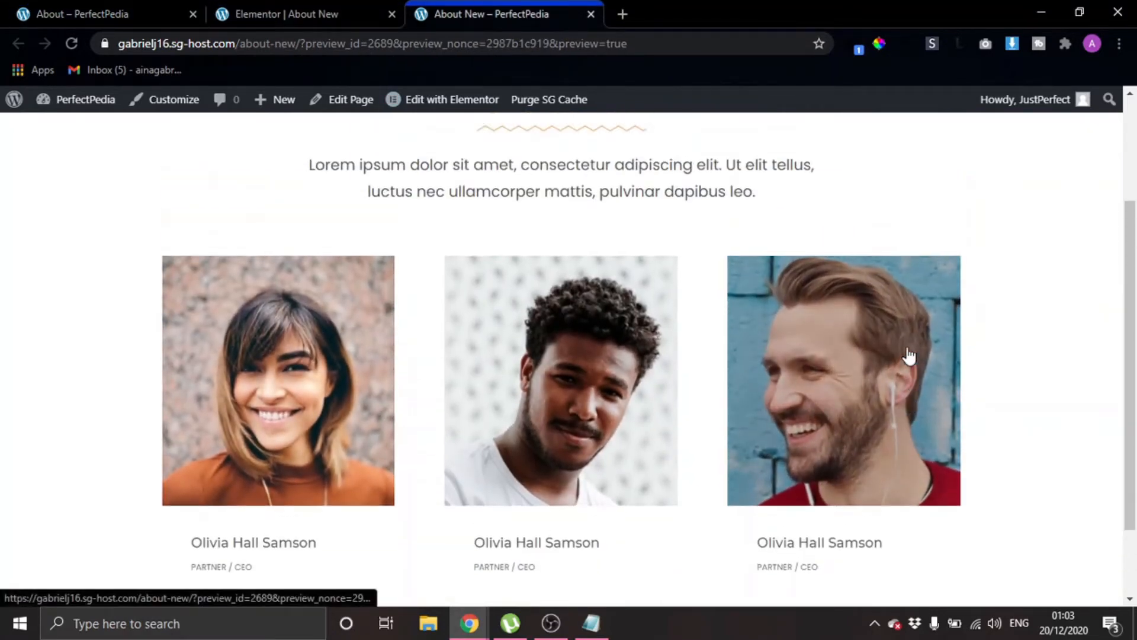
scroll(909, 356, up, 2)
scroll(904, 355, down, 2)
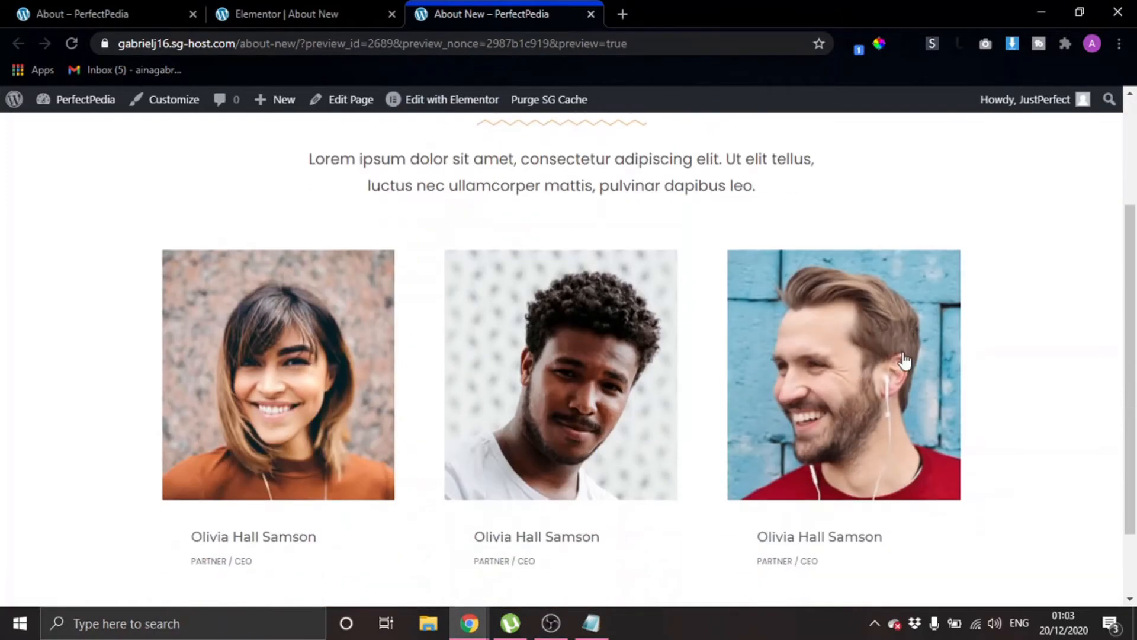
scroll(894, 379, down, 1)
scroll(891, 381, up, 3)
scroll(322, 355, down, 2)
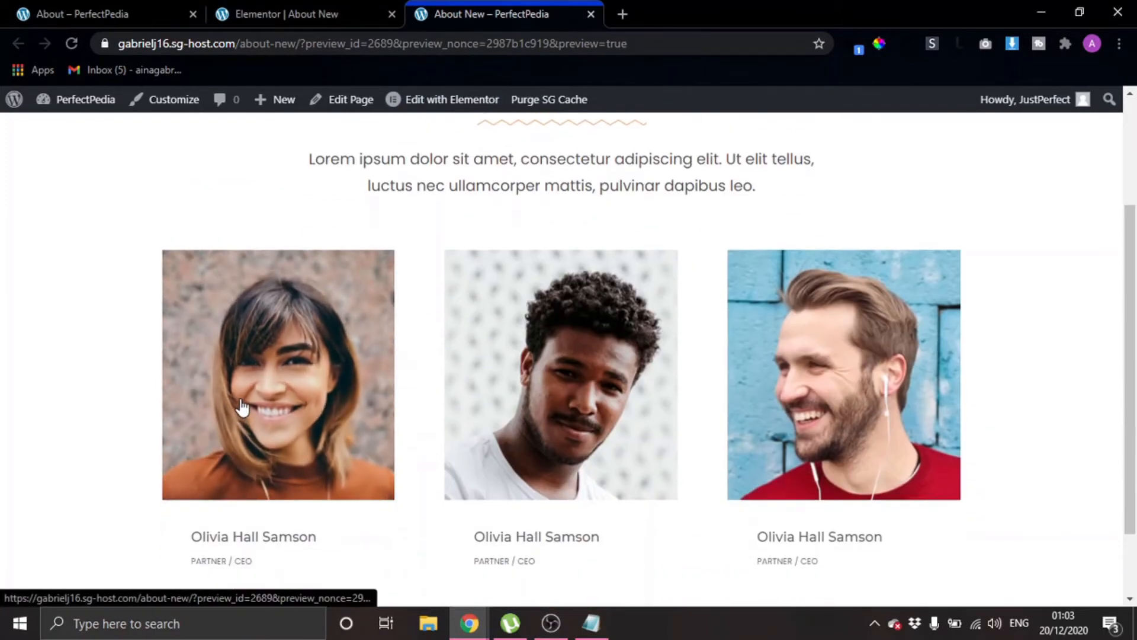
click(242, 402)
scroll(263, 405, down, 3)
double_click(284, 356)
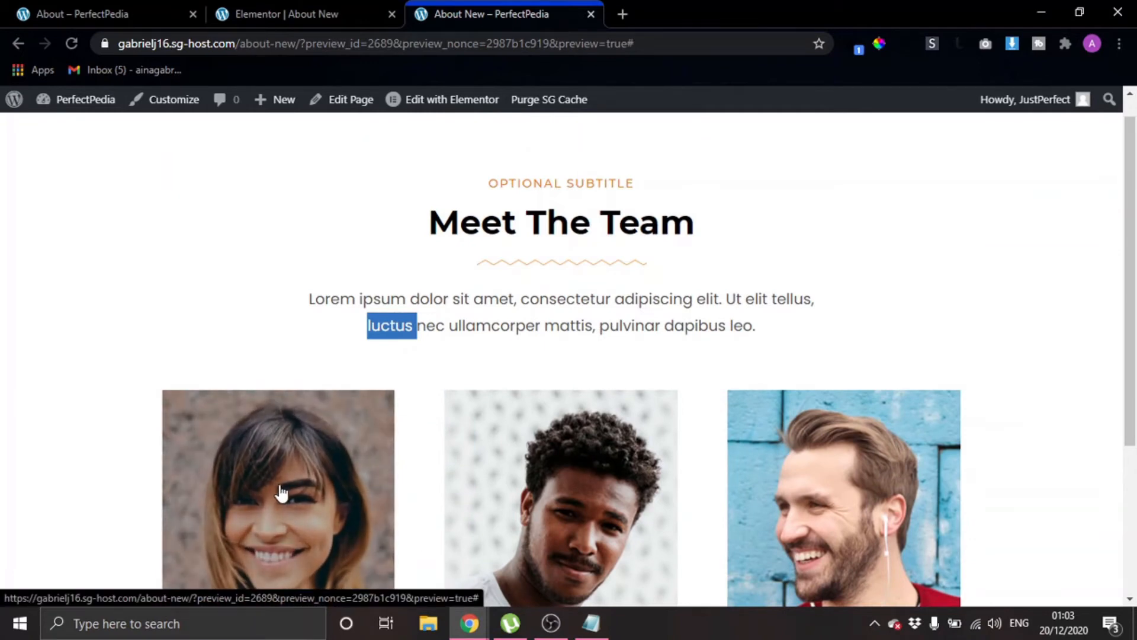
Open and close the first member's bio popup on the original page, then return to the editor
click(130, 8)
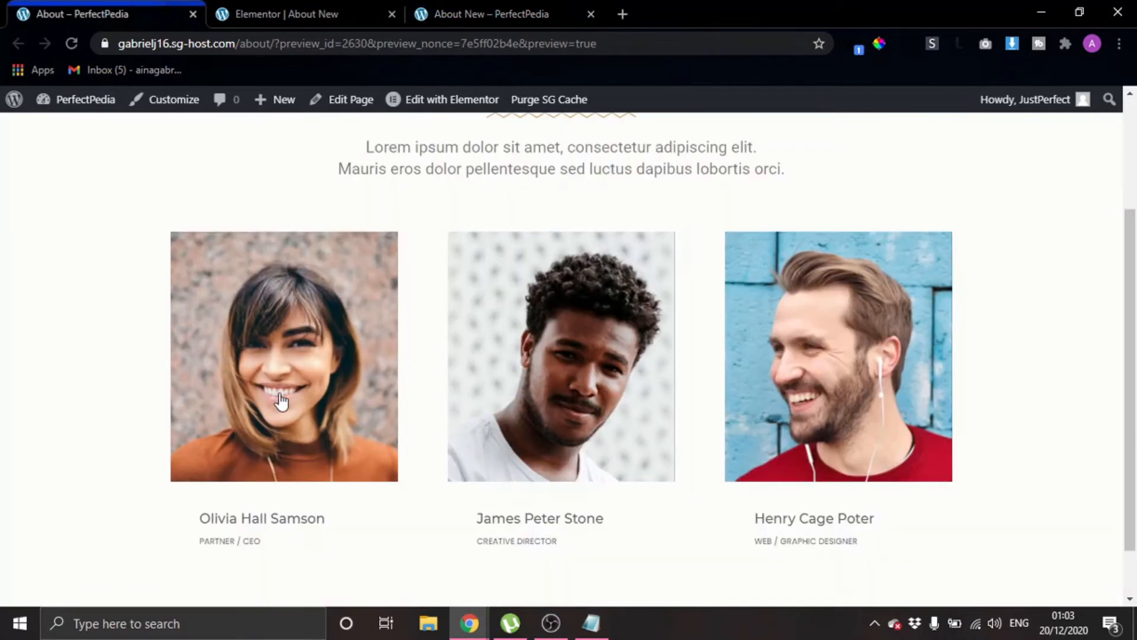
click(299, 379)
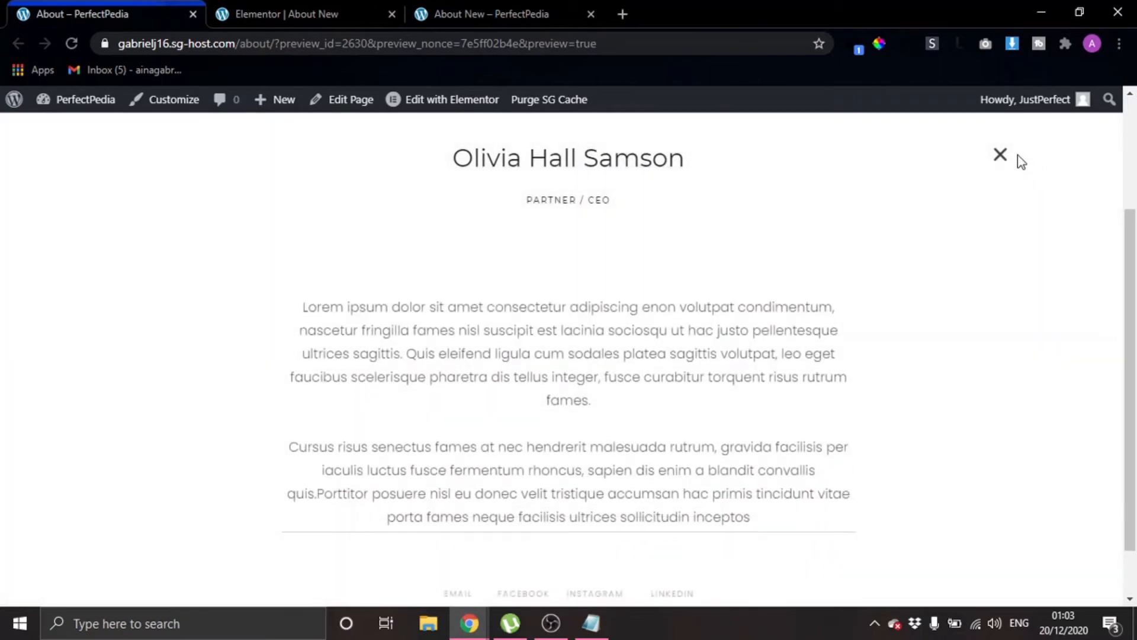
click(999, 163)
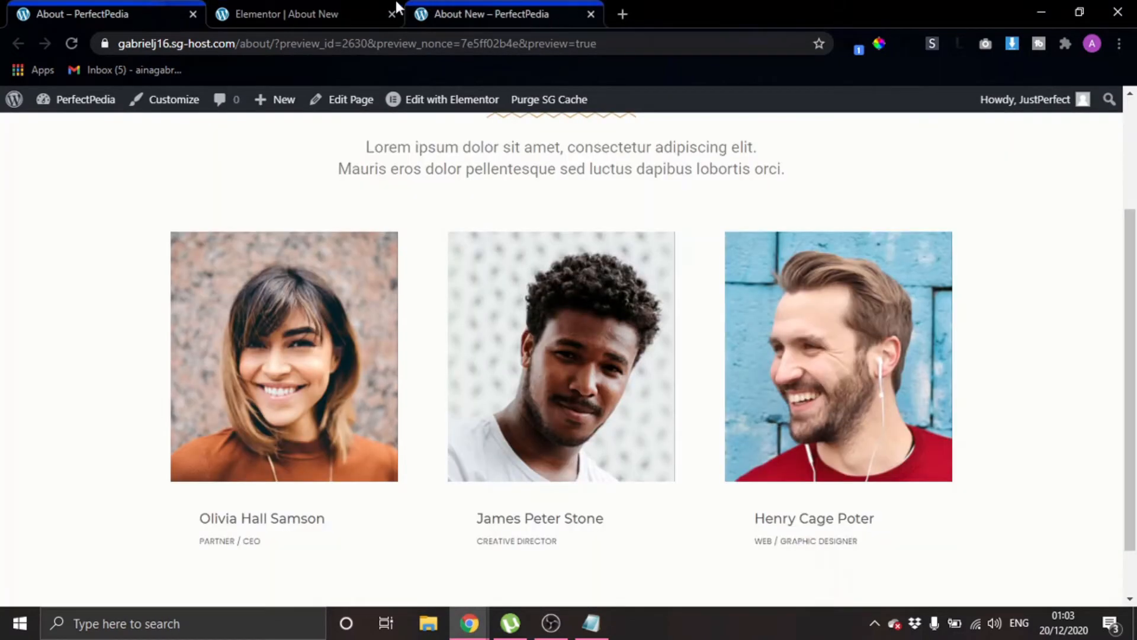
click(335, 9)
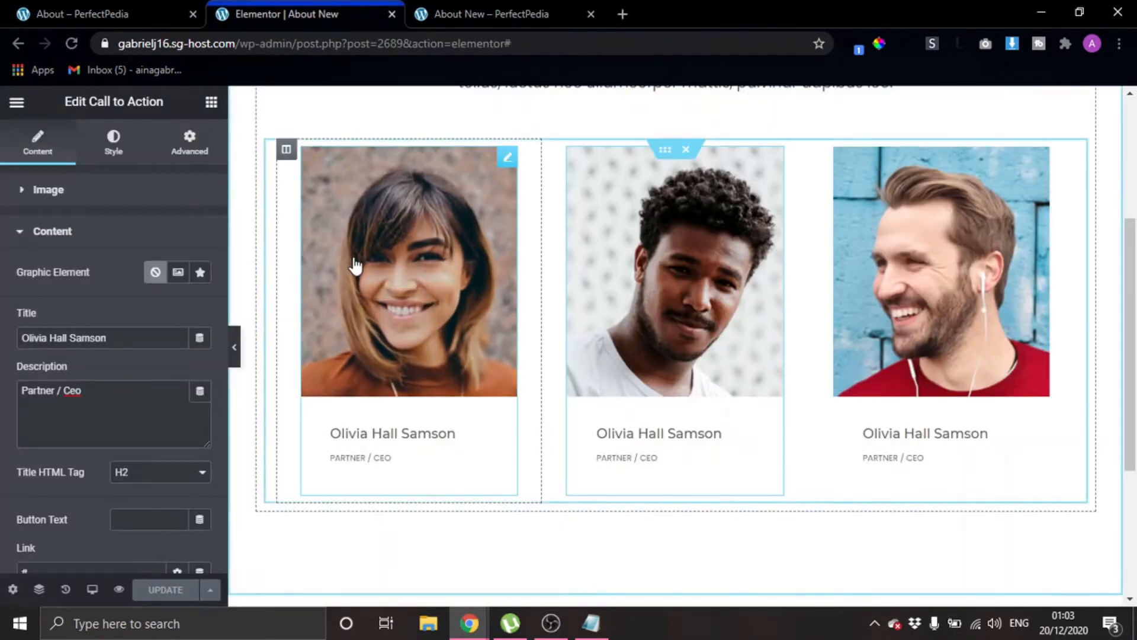
Choose Exit to Dashboard from the Elementor panel's hamburger menu
scroll(350, 255, up, 4)
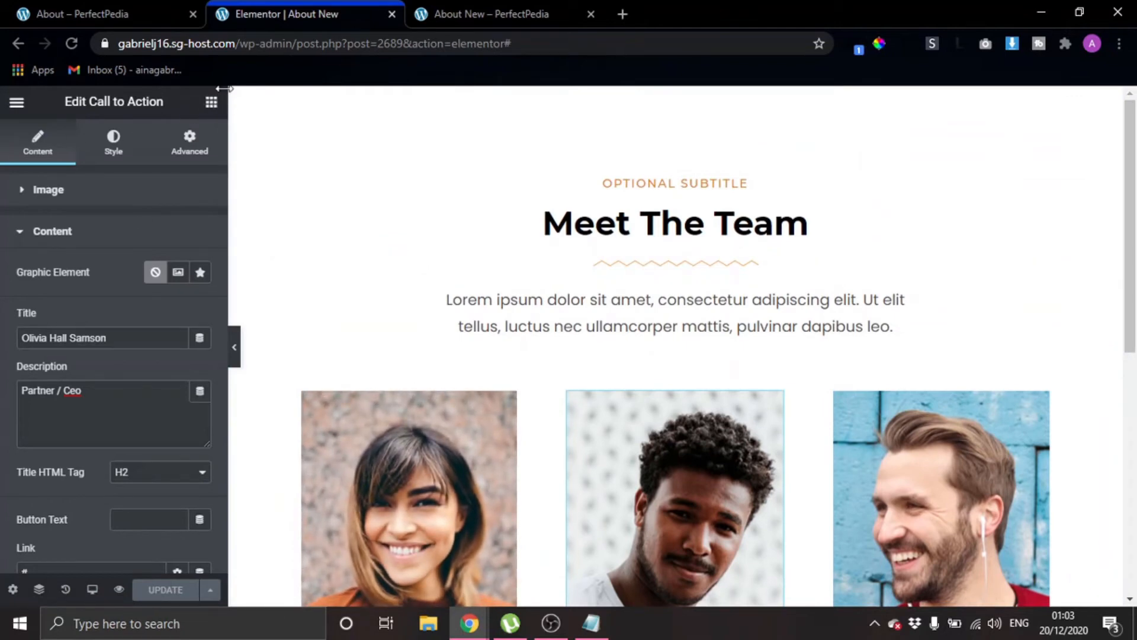
click(212, 103)
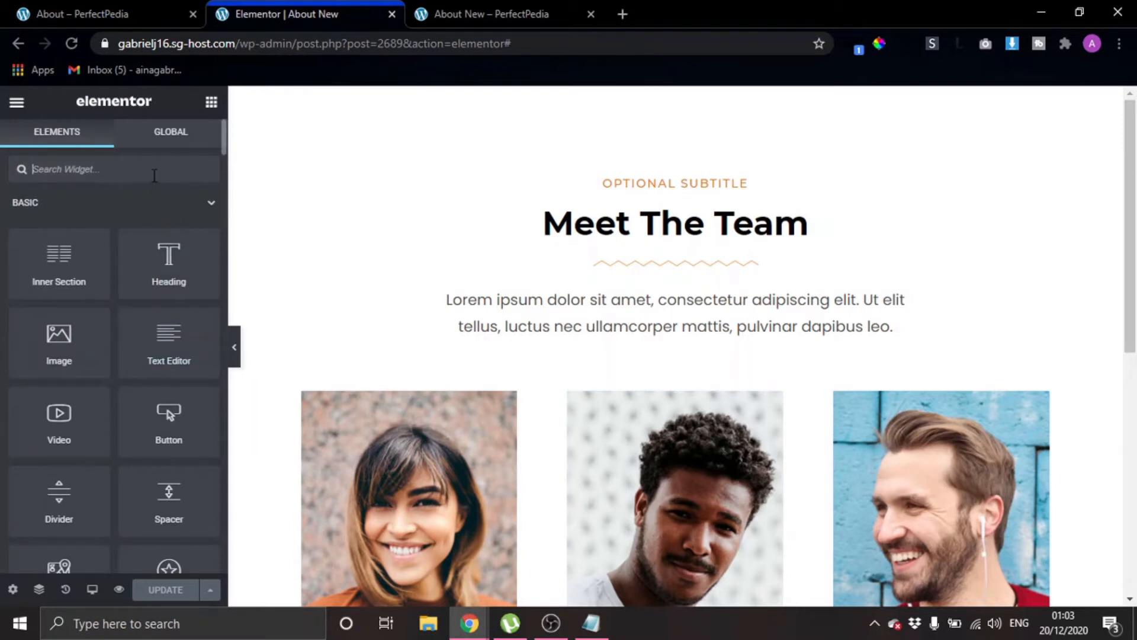
click(15, 105)
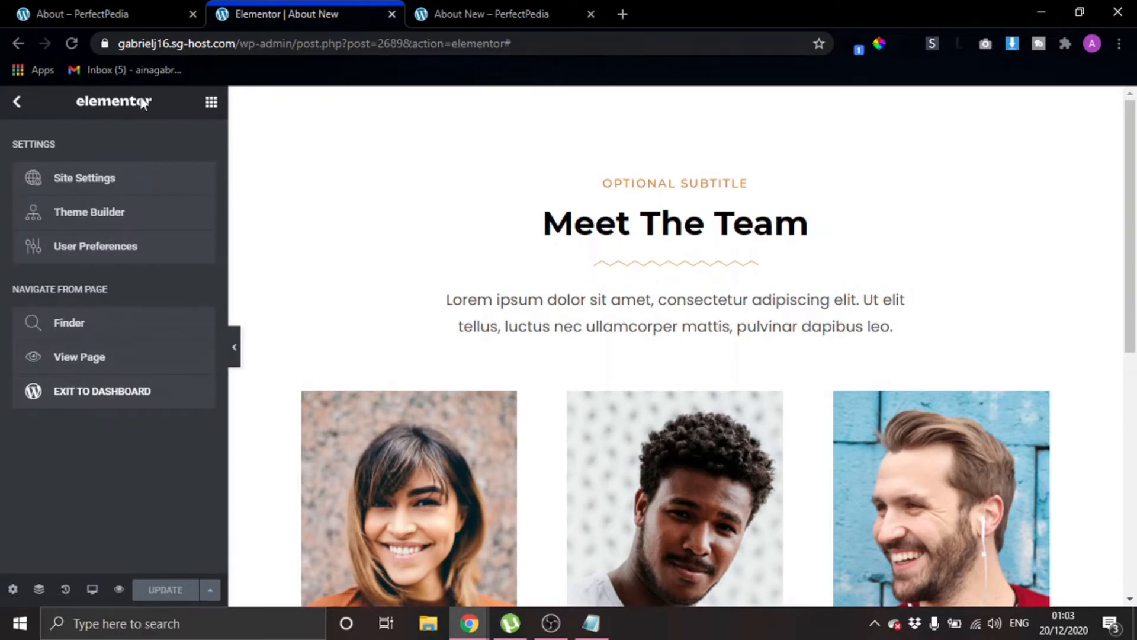
click(18, 104)
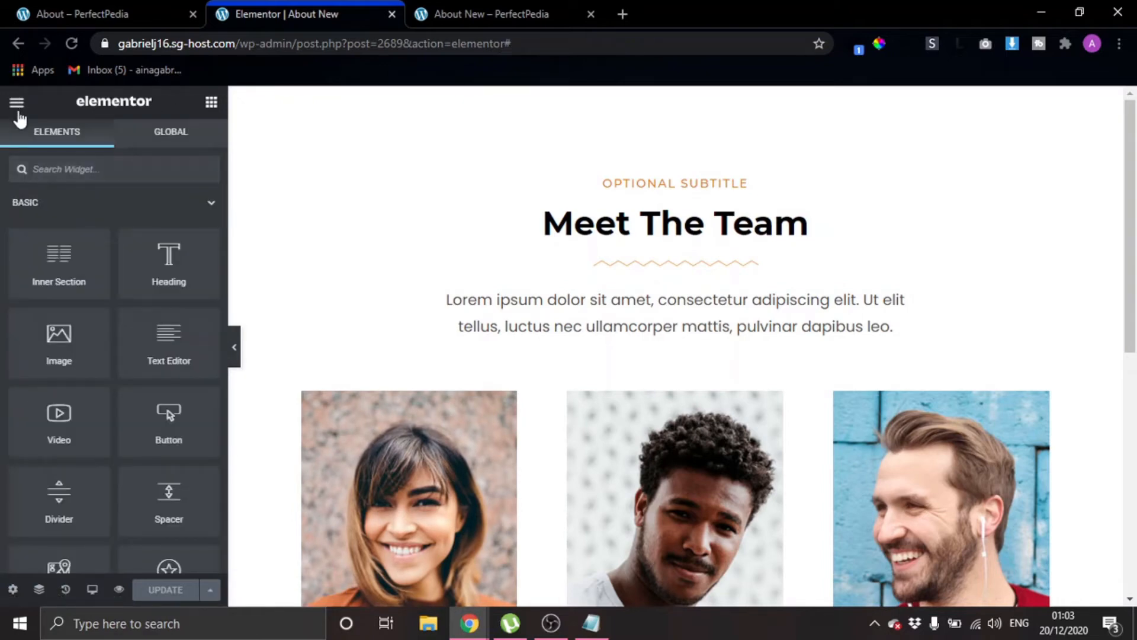
click(16, 105)
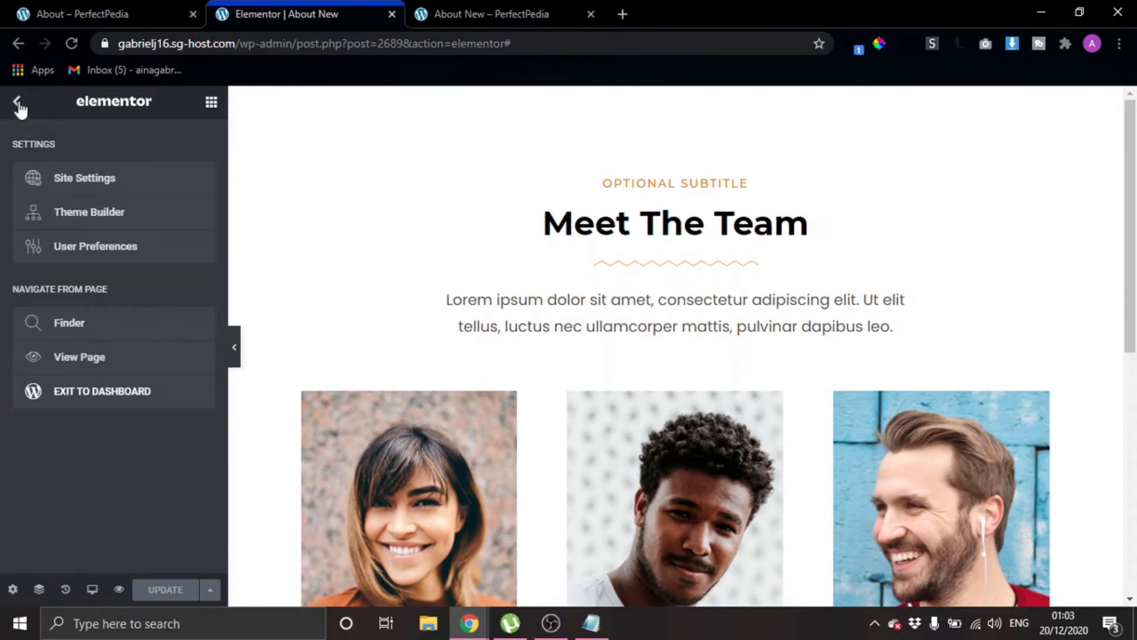
click(74, 409)
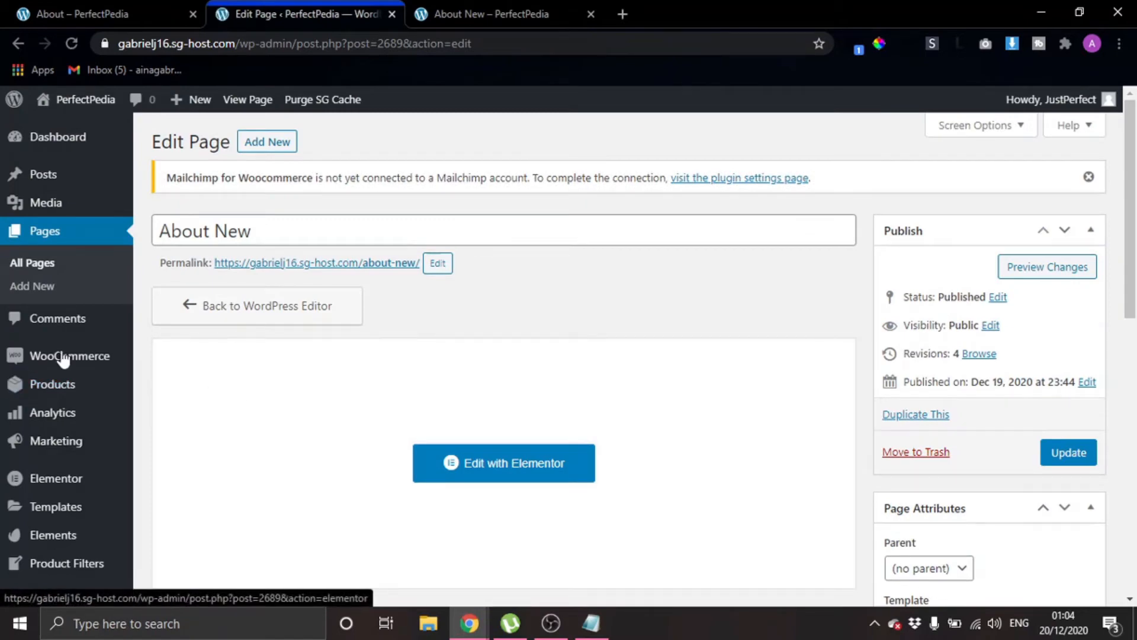
Go to Templates > Popups in the WordPress sidebar and start a new popup template
scroll(56, 414, down, 5)
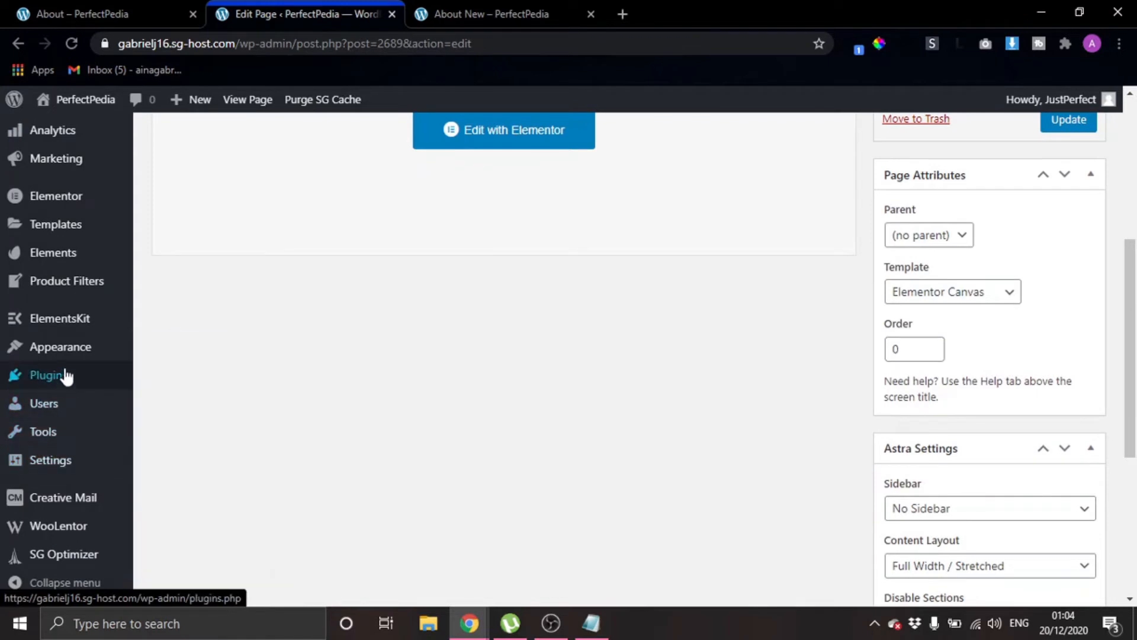
mouse_move(67, 231)
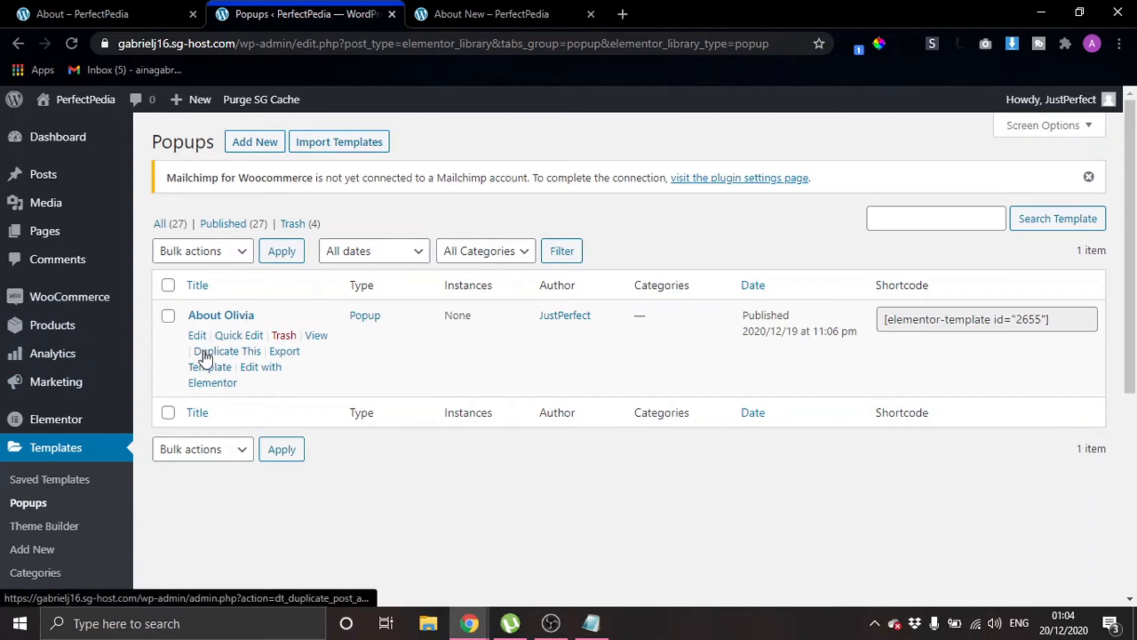
click(252, 143)
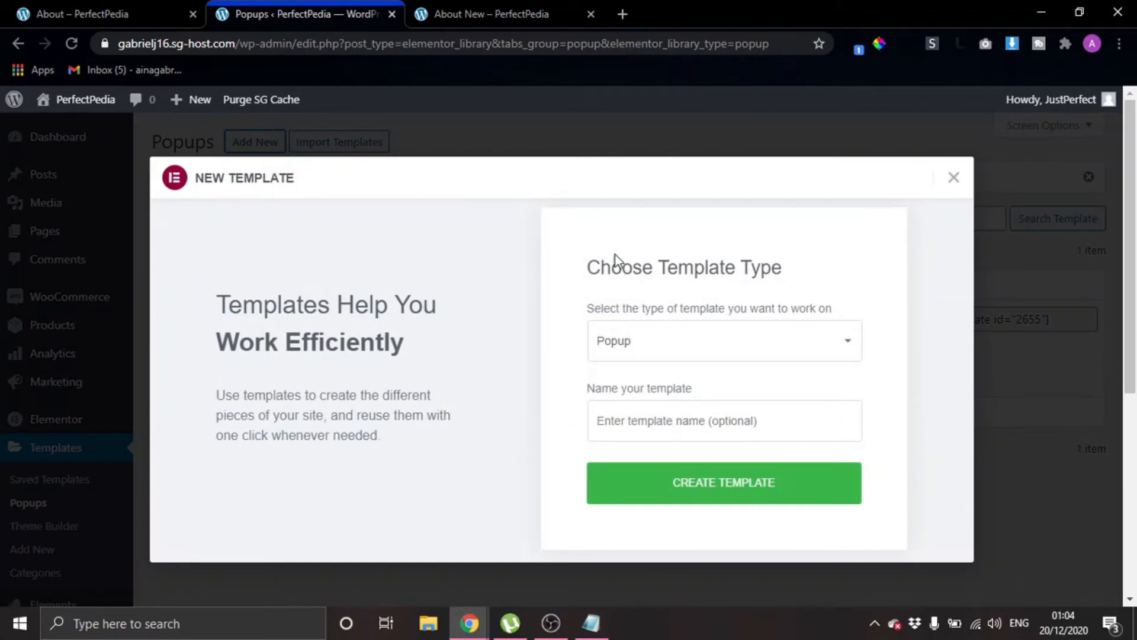
Create a Popup-type template named 'About Olivia V2'
click(717, 424)
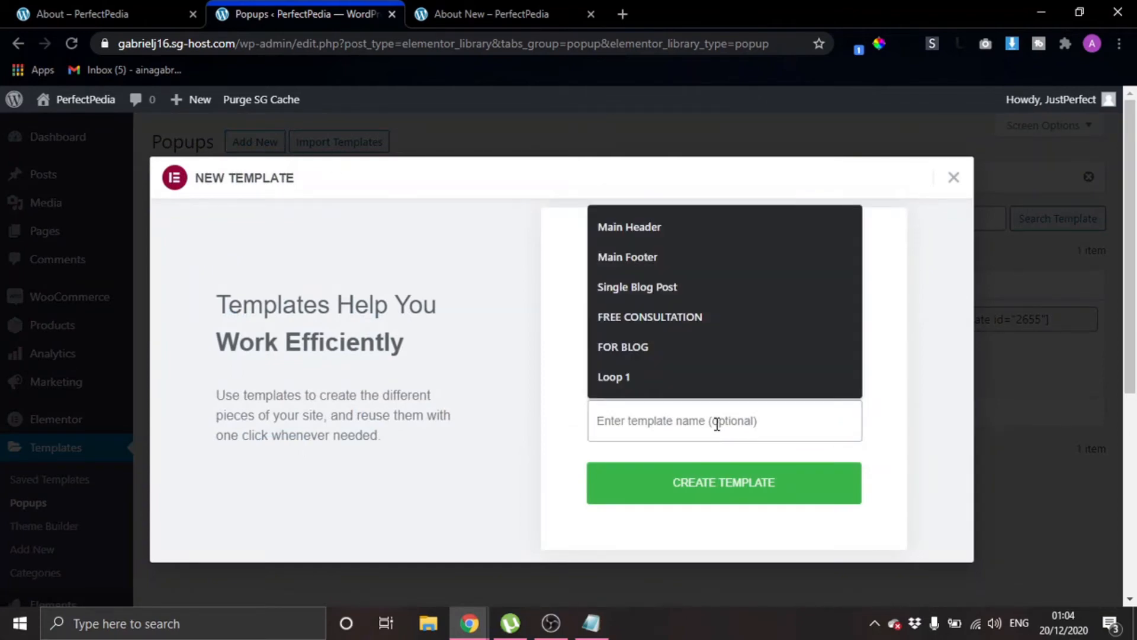
text(Abo)
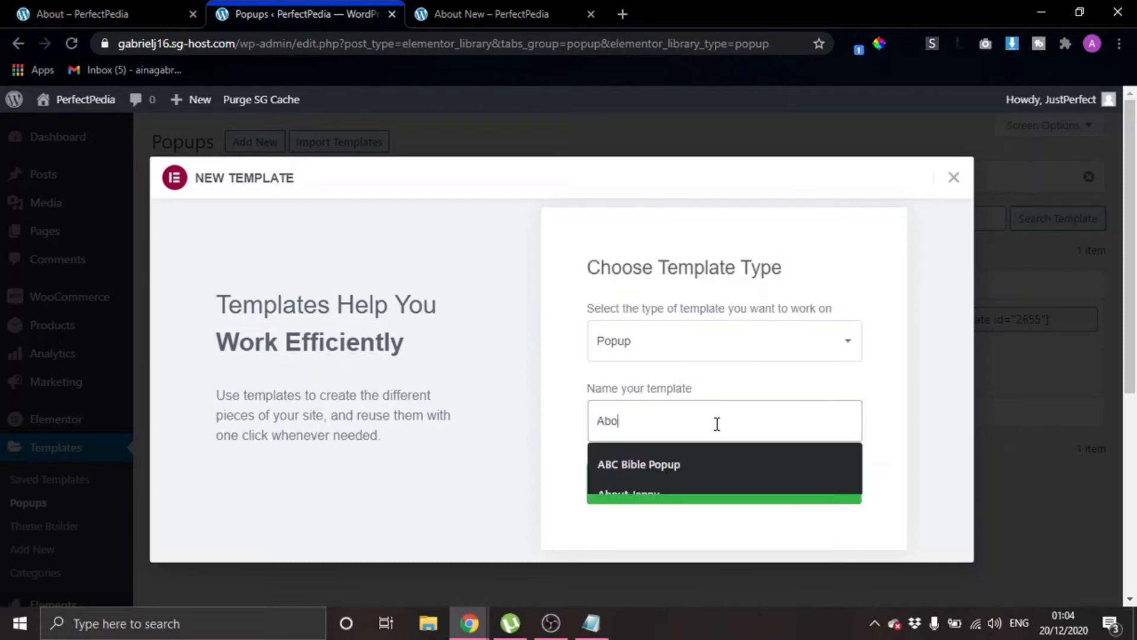
text(ut Olivia V2)
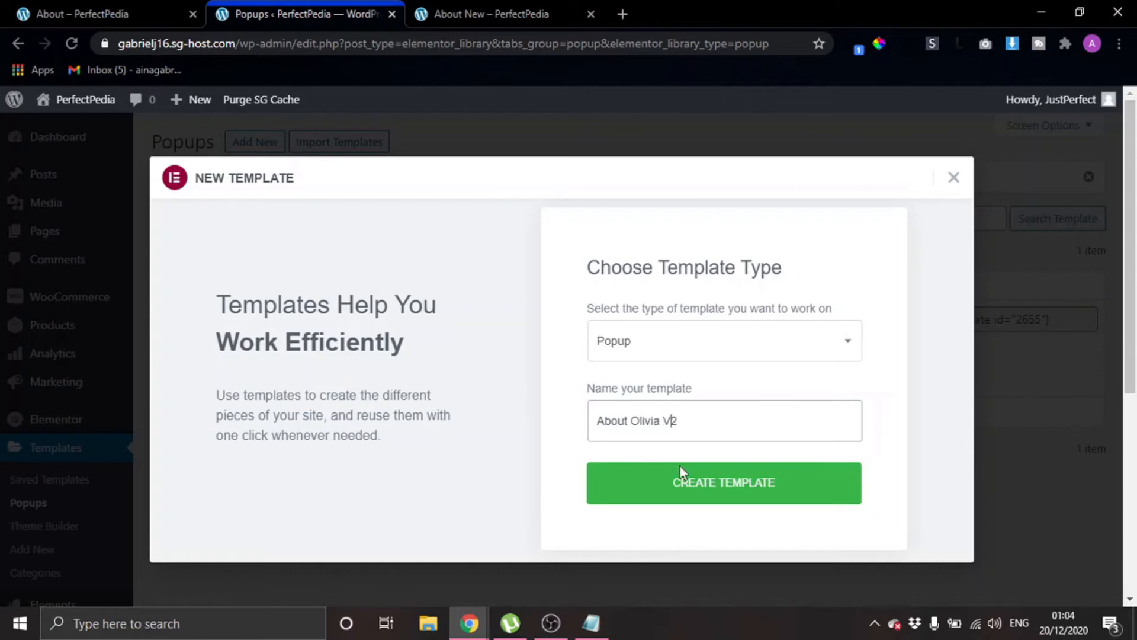
click(704, 482)
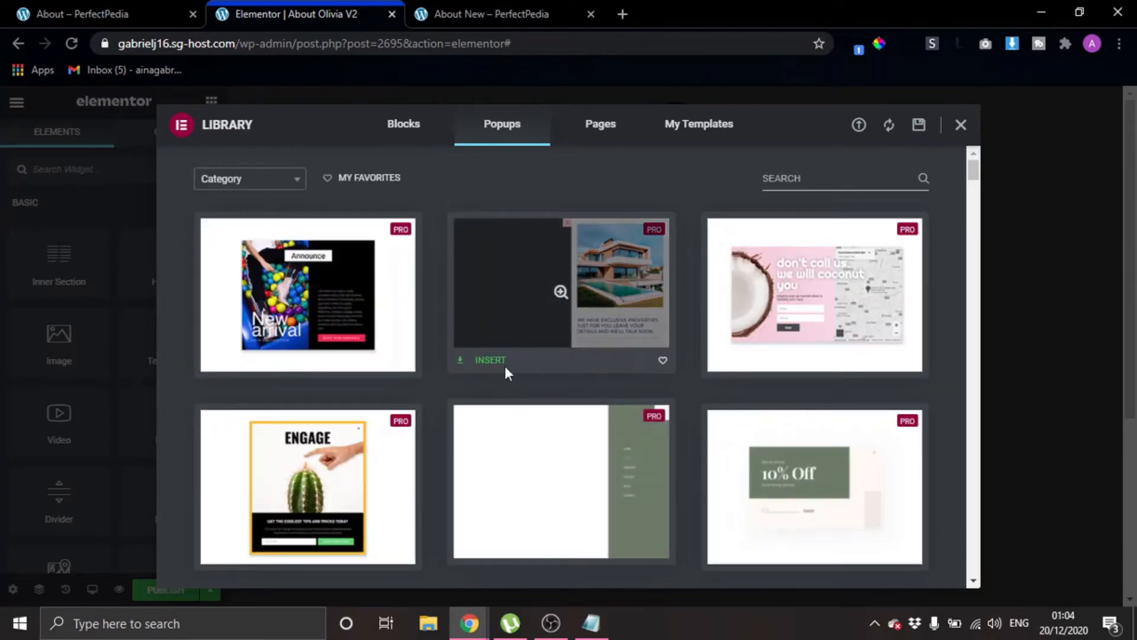
Browse and dismiss the Popups template library to keep a blank popup, then open its Popup Settings
scroll(507, 363, down, 12)
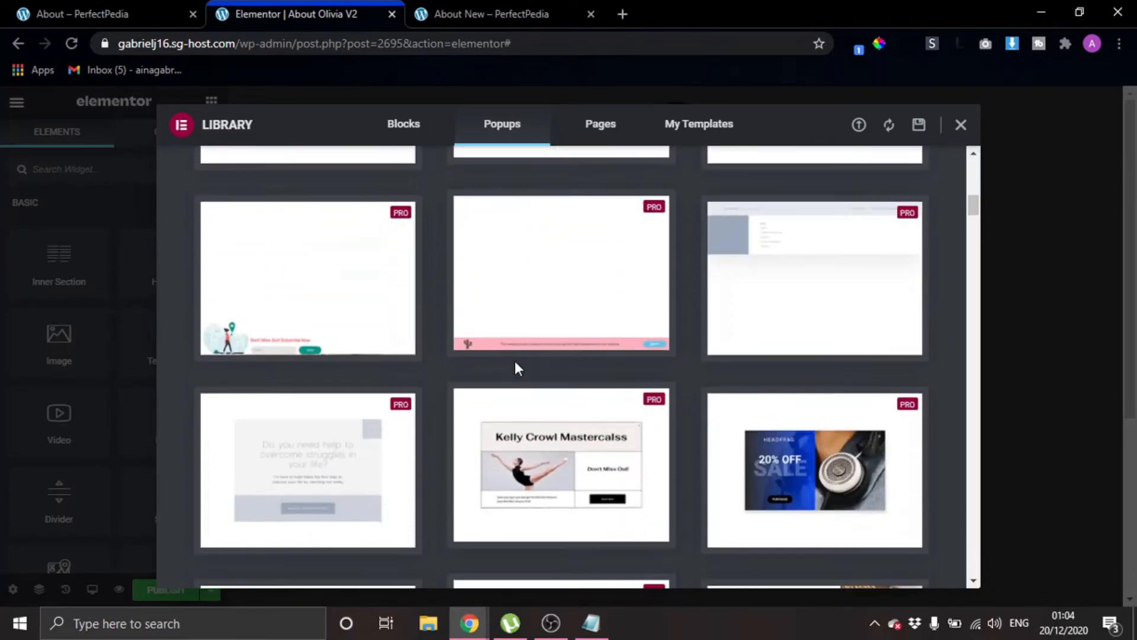
scroll(521, 349, down, 8)
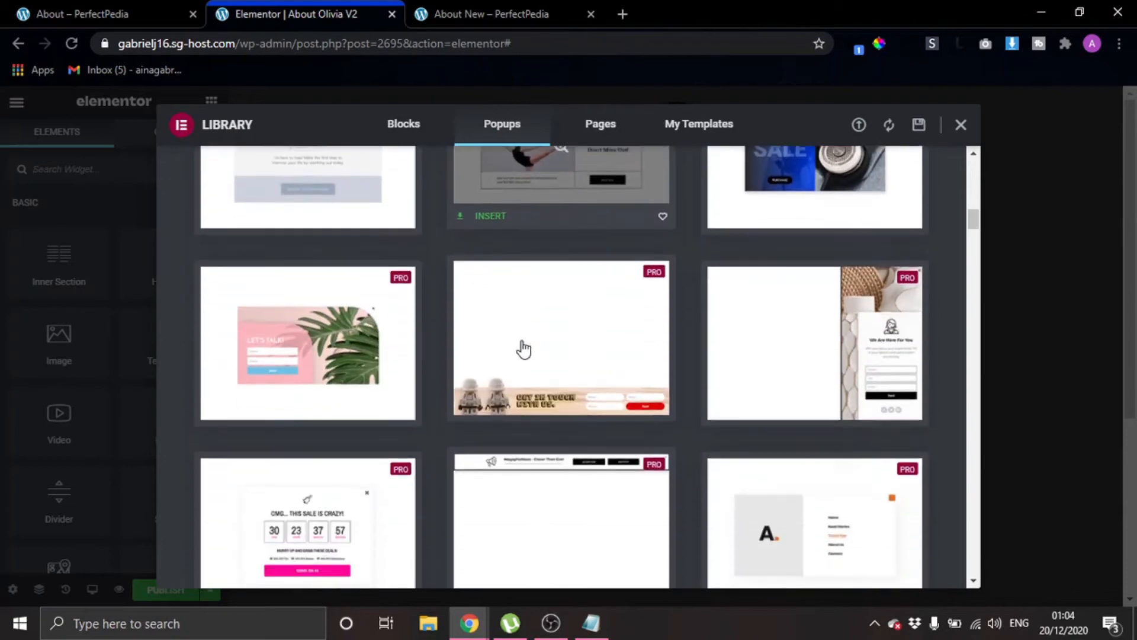
scroll(527, 333, down, 5)
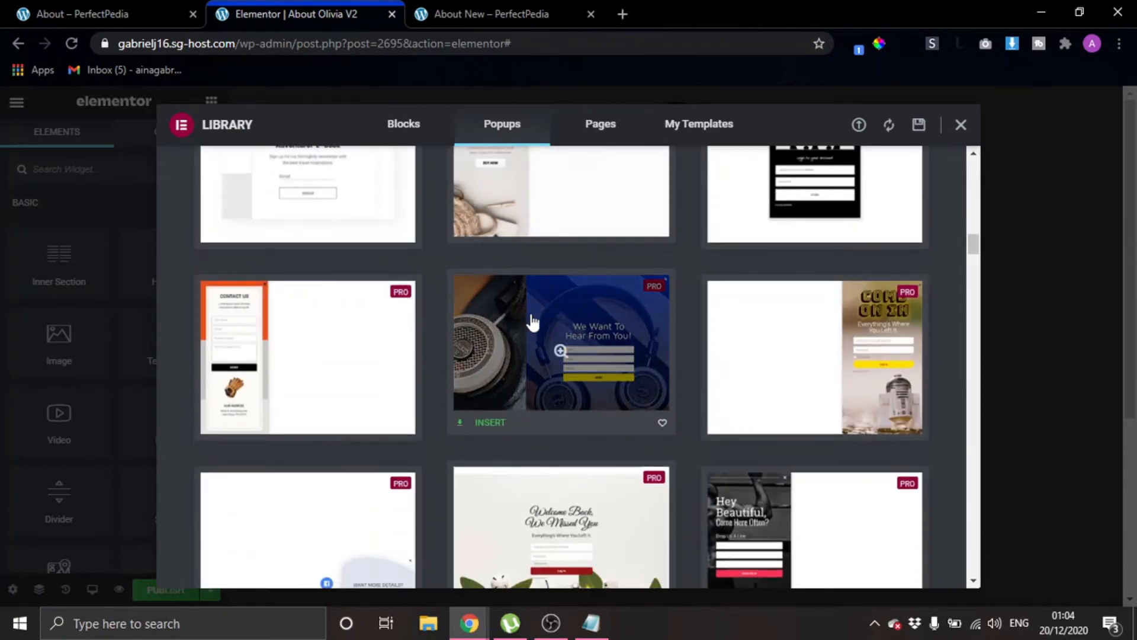
scroll(540, 305, down, 8)
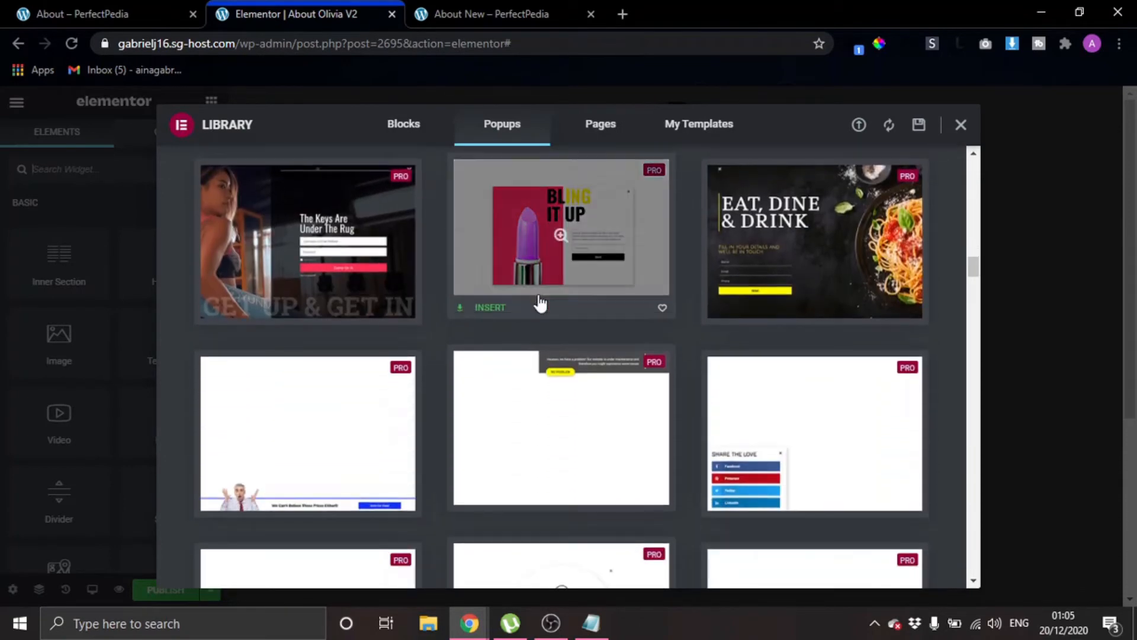
scroll(539, 296, down, 1)
scroll(538, 285, up, 1)
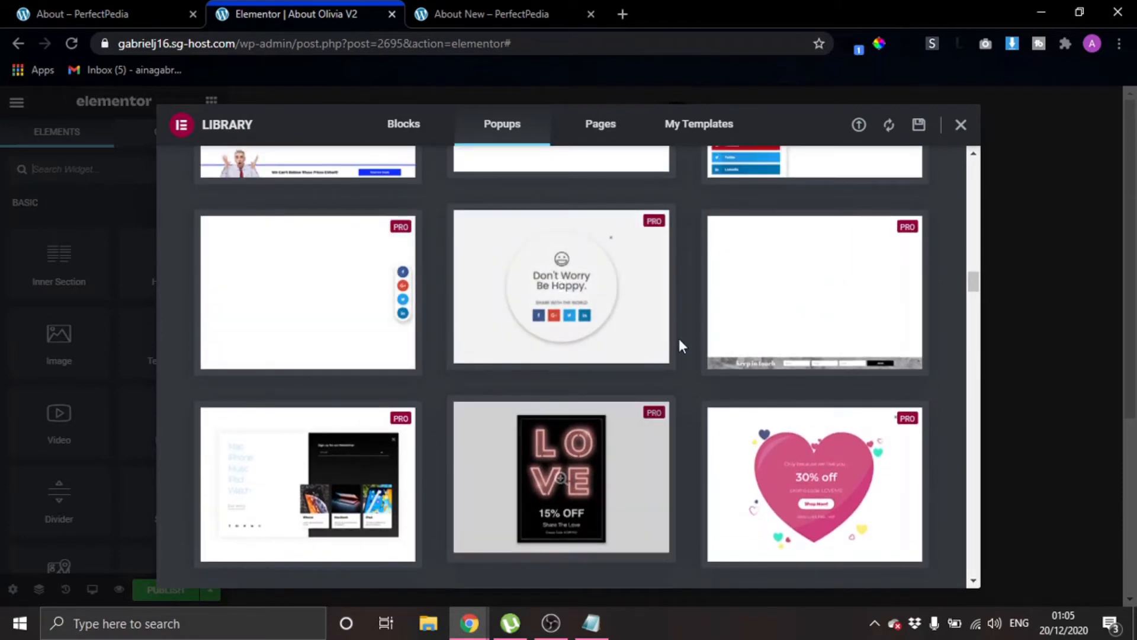
click(960, 125)
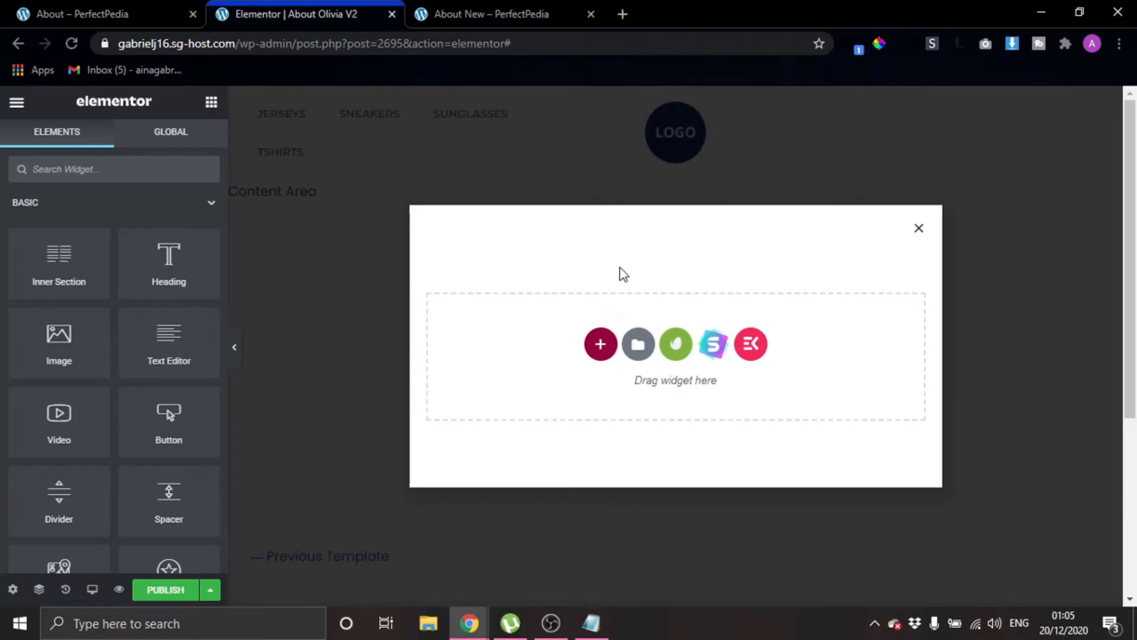
click(13, 590)
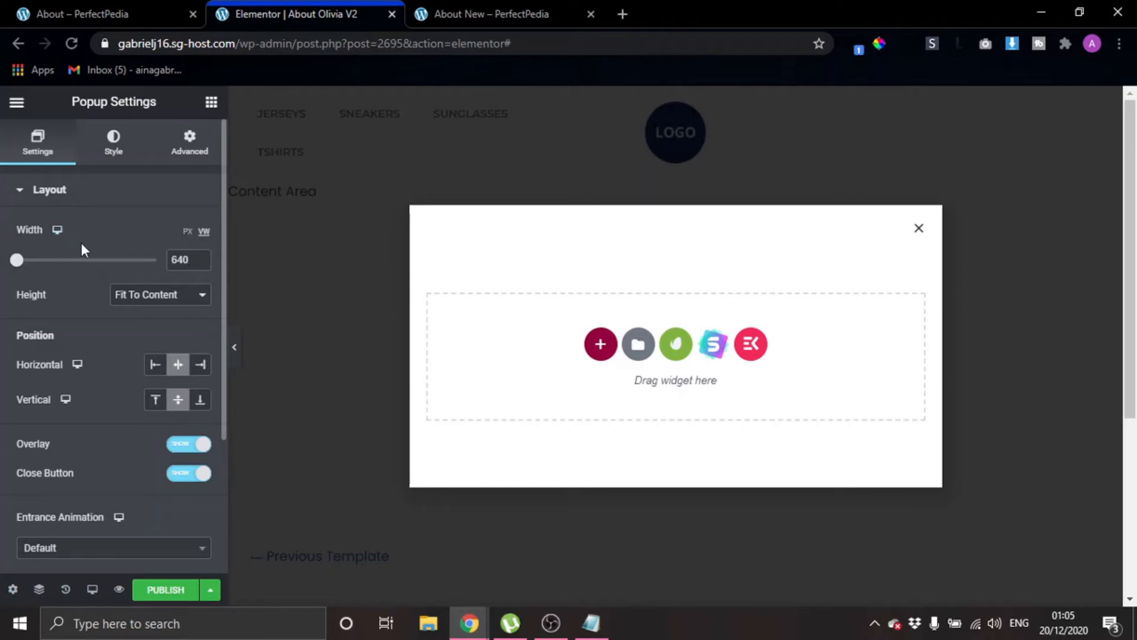
Set the popup width to 100 vw and its height to Fit To Screen
drag(19, 265, 133, 257)
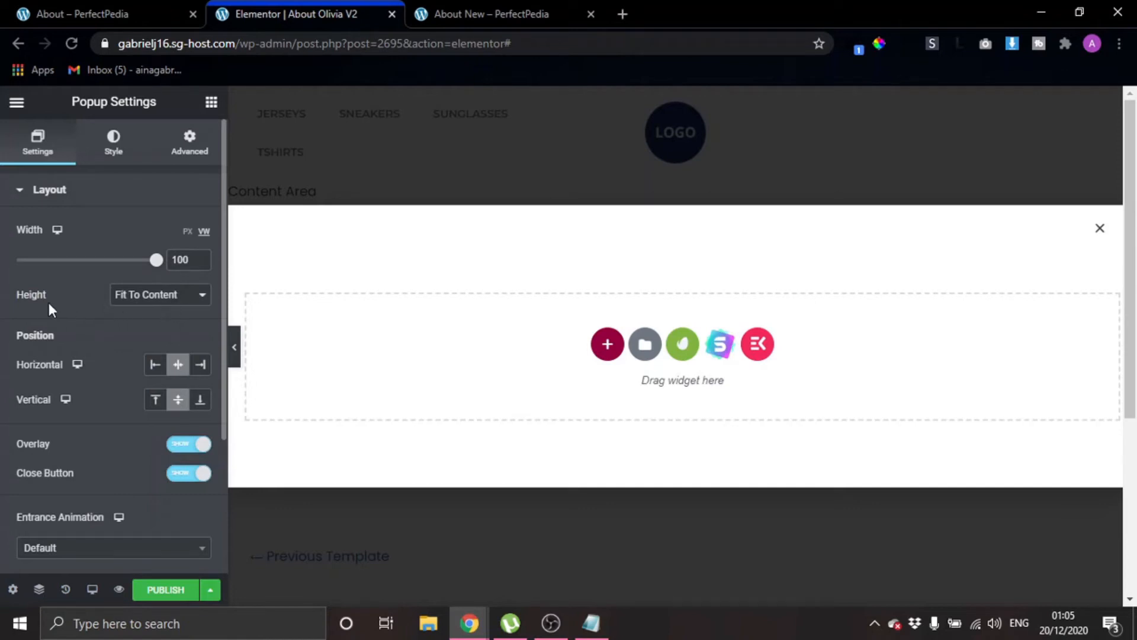
click(164, 296)
click(160, 310)
scroll(145, 329, down, 3)
scroll(140, 327, up, 1)
scroll(141, 327, down, 1)
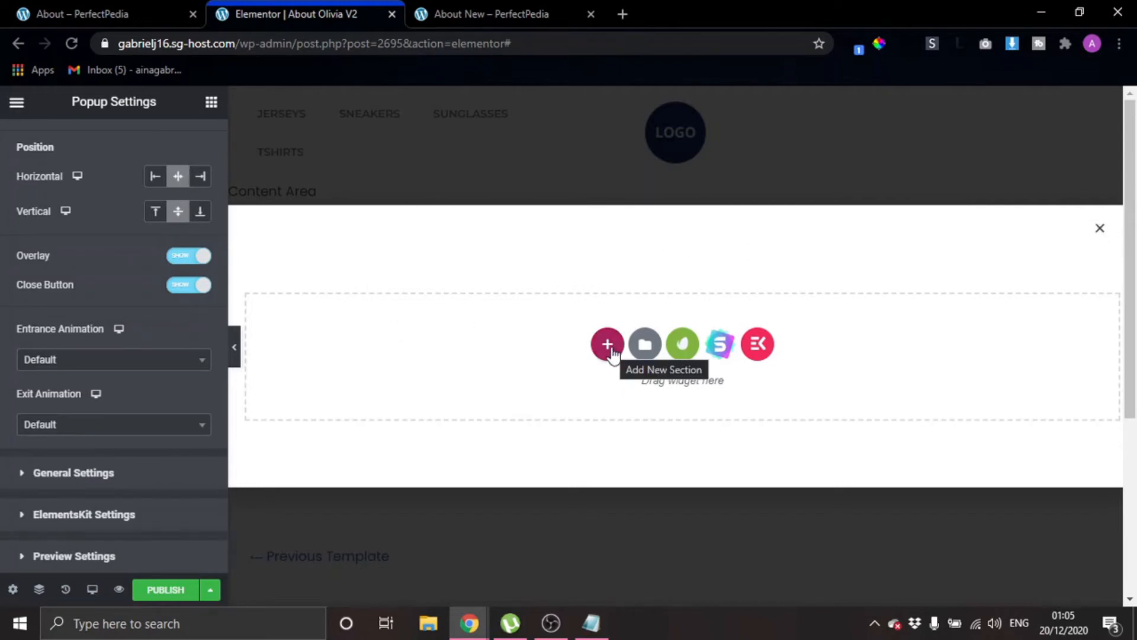
scroll(130, 193, up, 3)
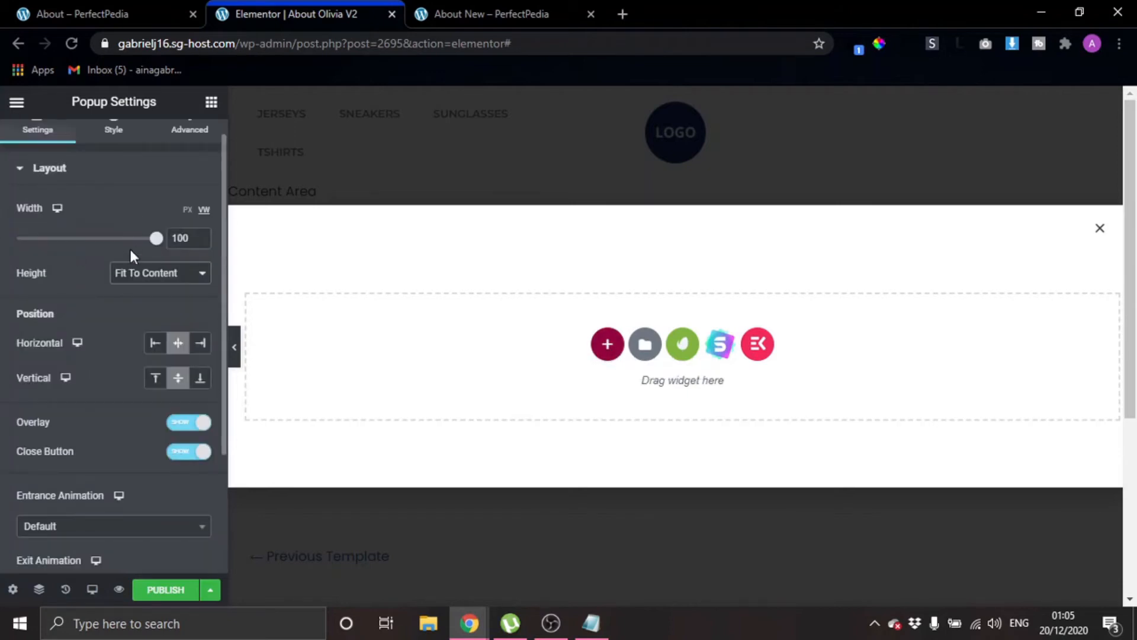
scroll(151, 342, down, 2)
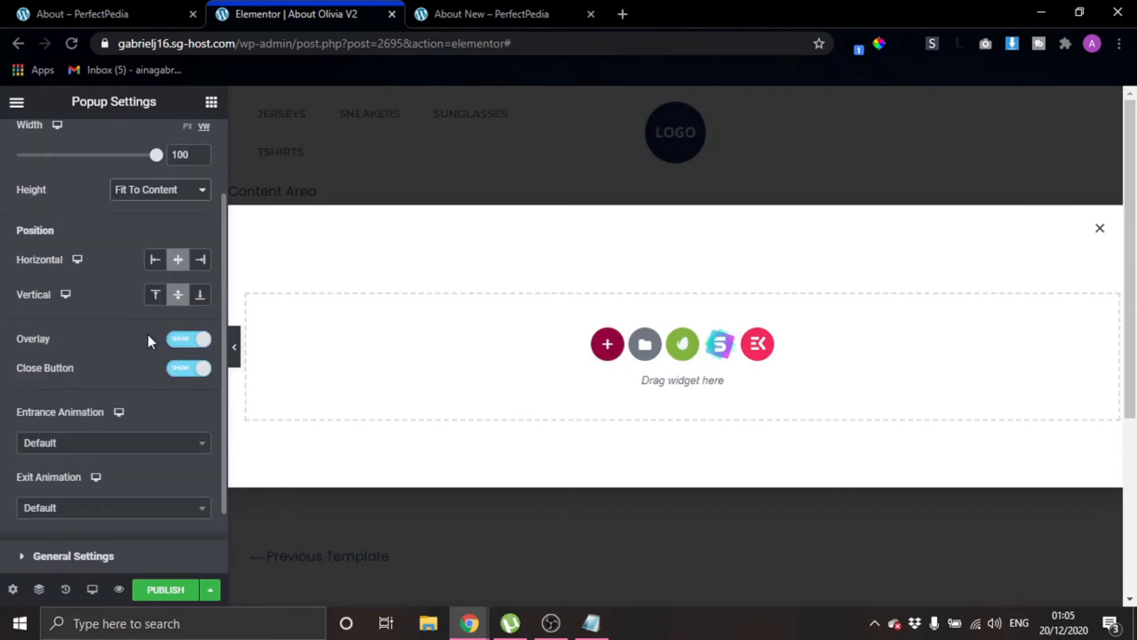
click(164, 195)
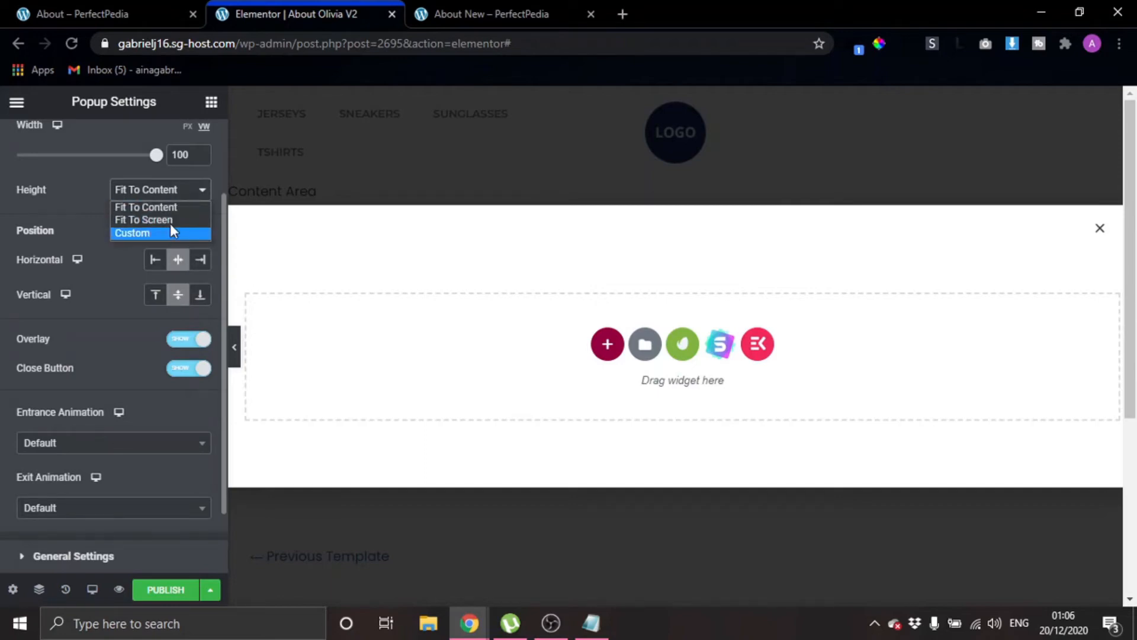
click(169, 220)
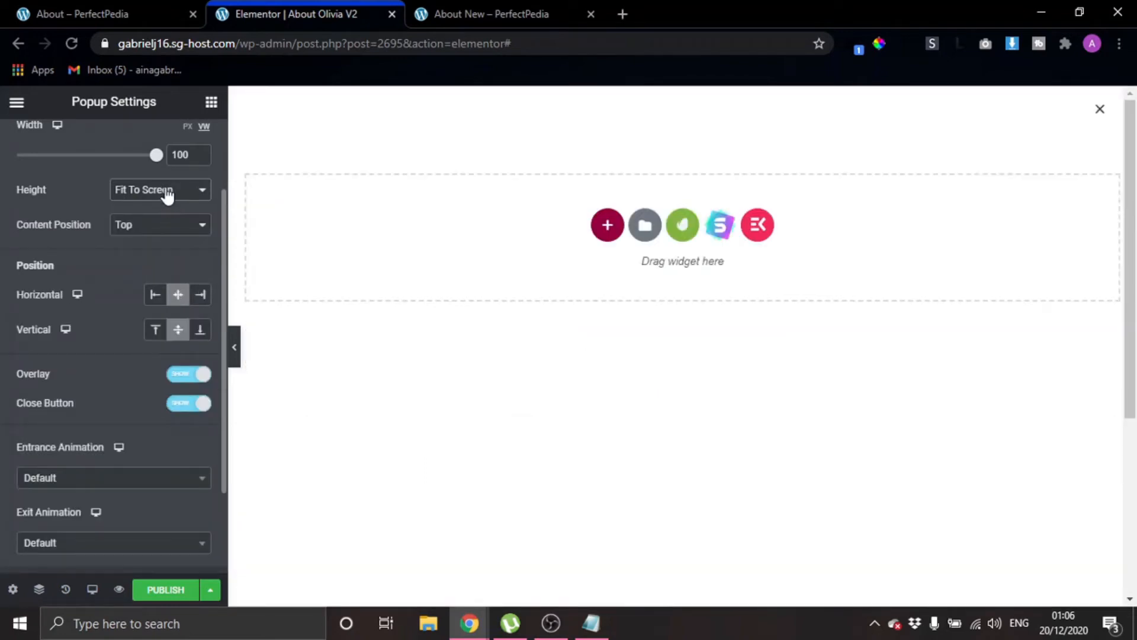
Set the popup's Content Position to Center
click(164, 230)
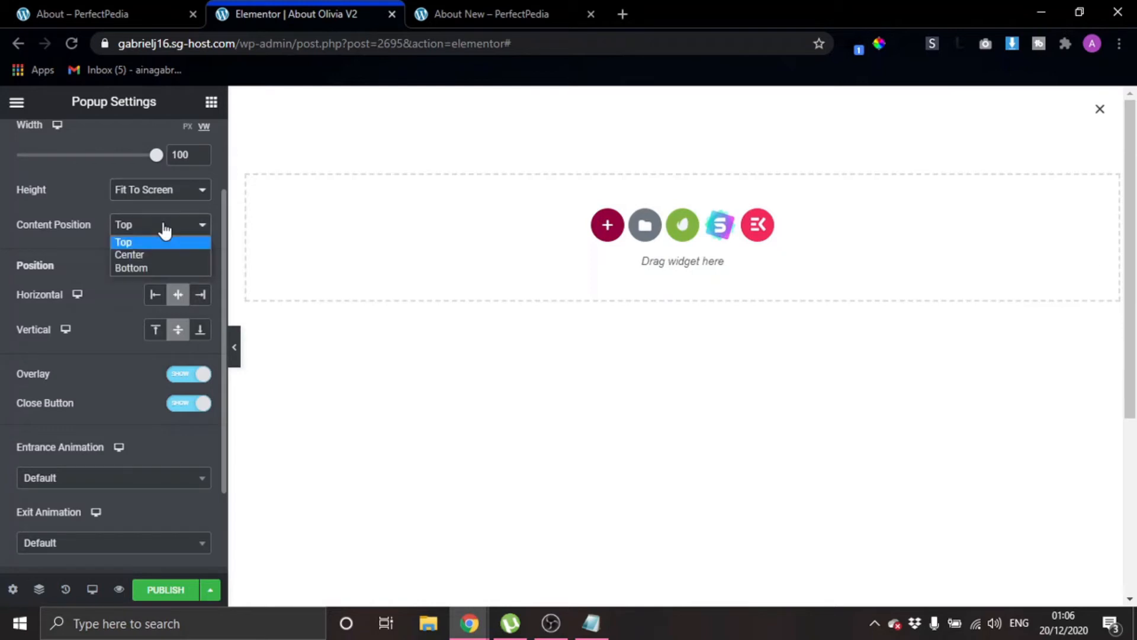
click(160, 253)
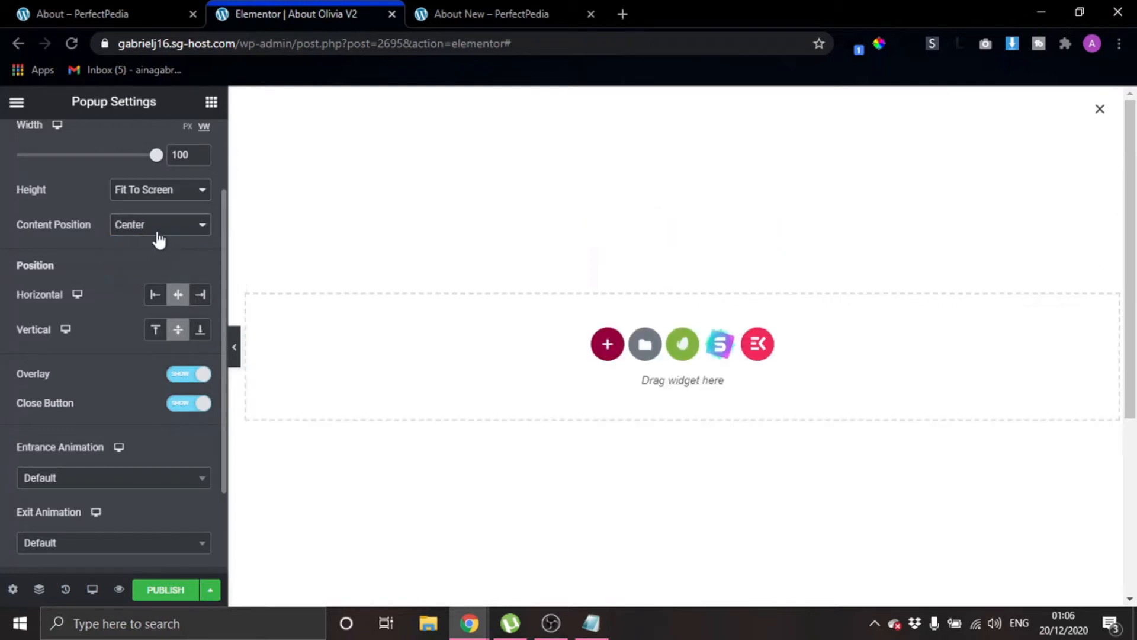
scroll(93, 149, up, 2)
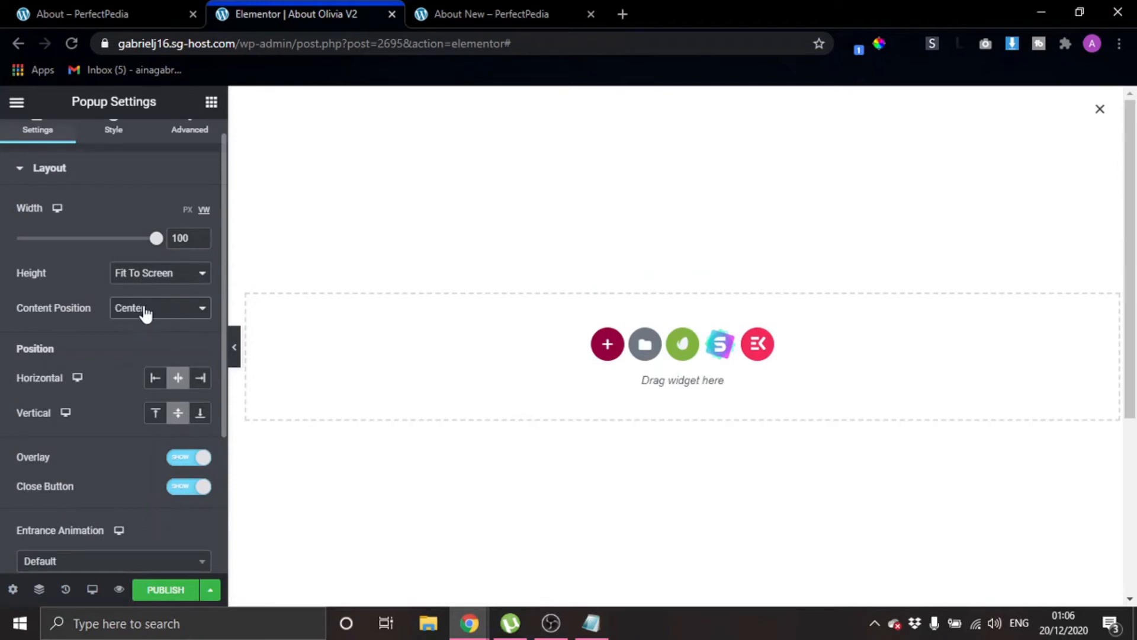
Add a single-column section to the popup and check the live bio popup for reference
click(607, 346)
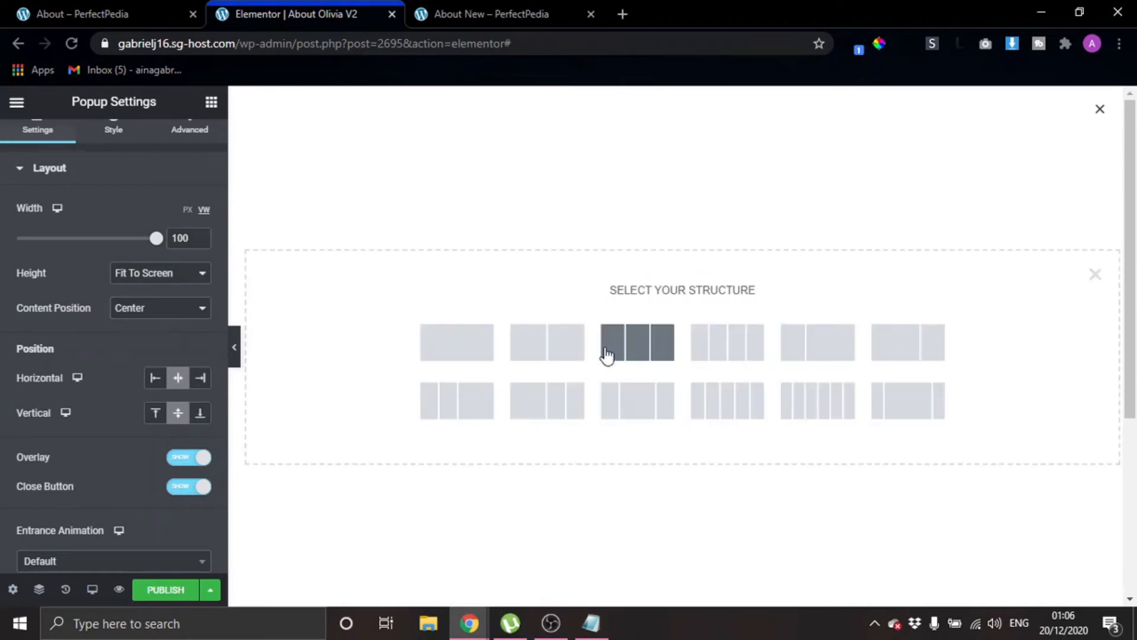
click(458, 348)
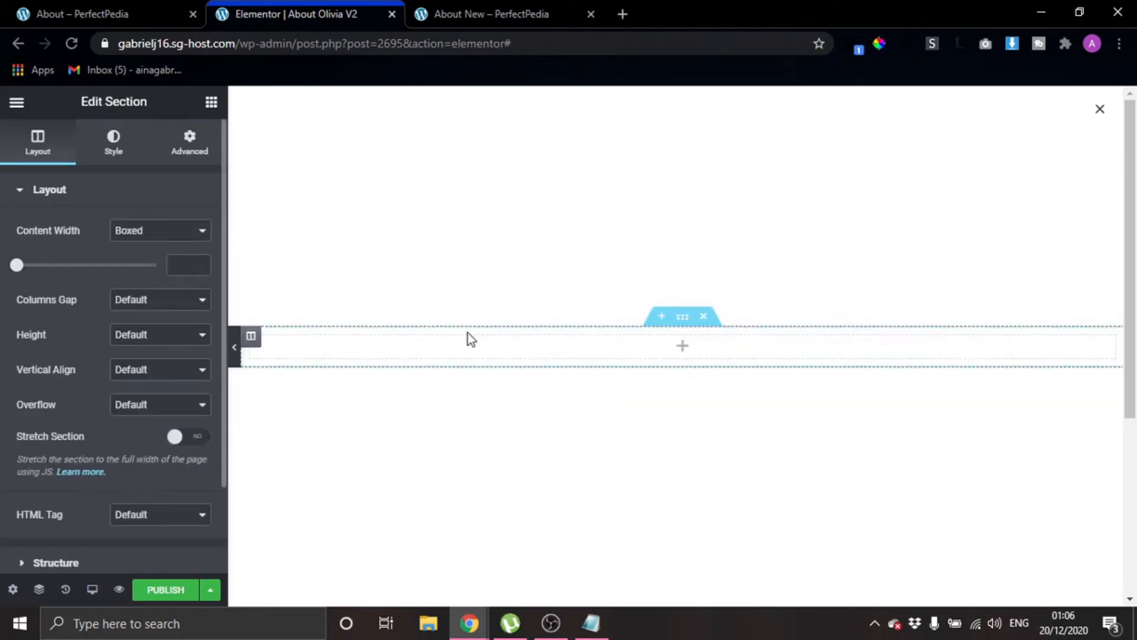
click(36, 11)
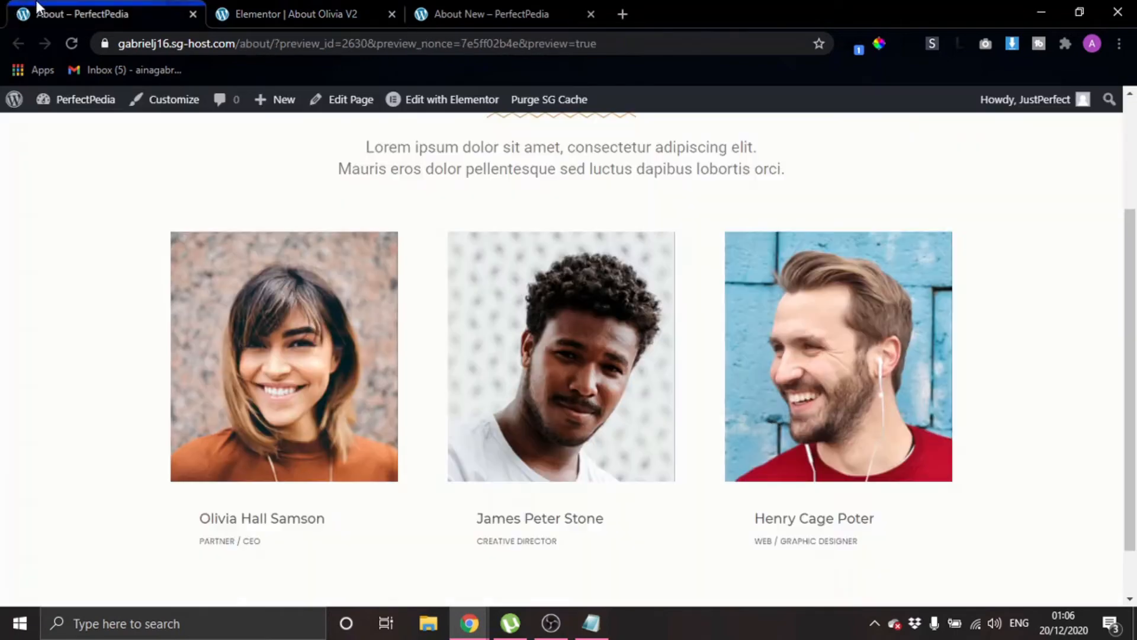
click(298, 388)
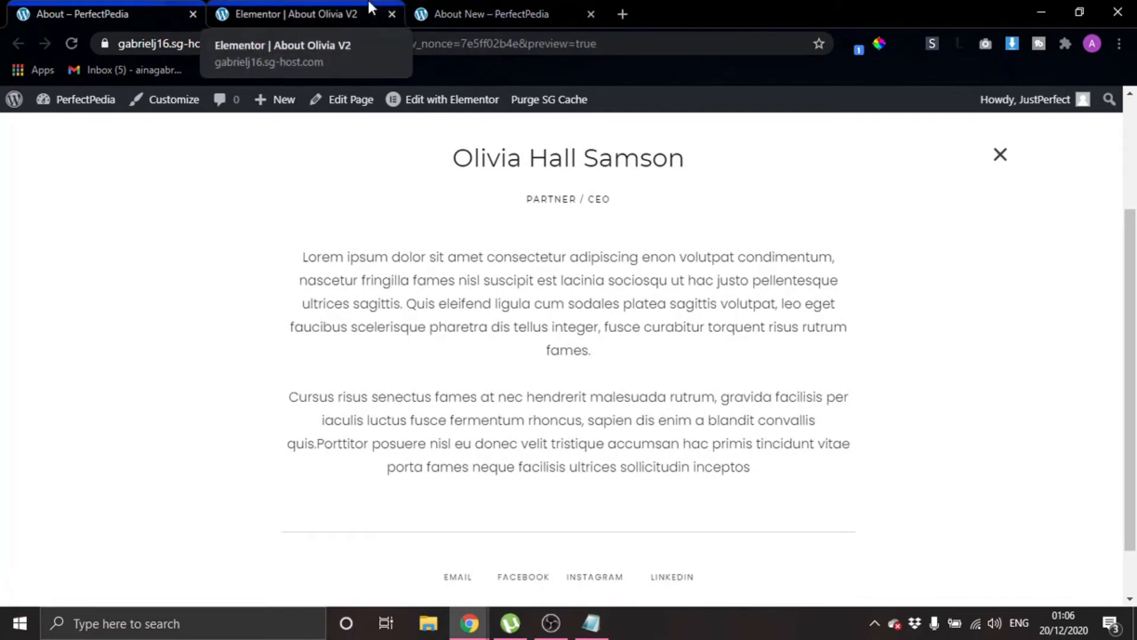
click(329, 10)
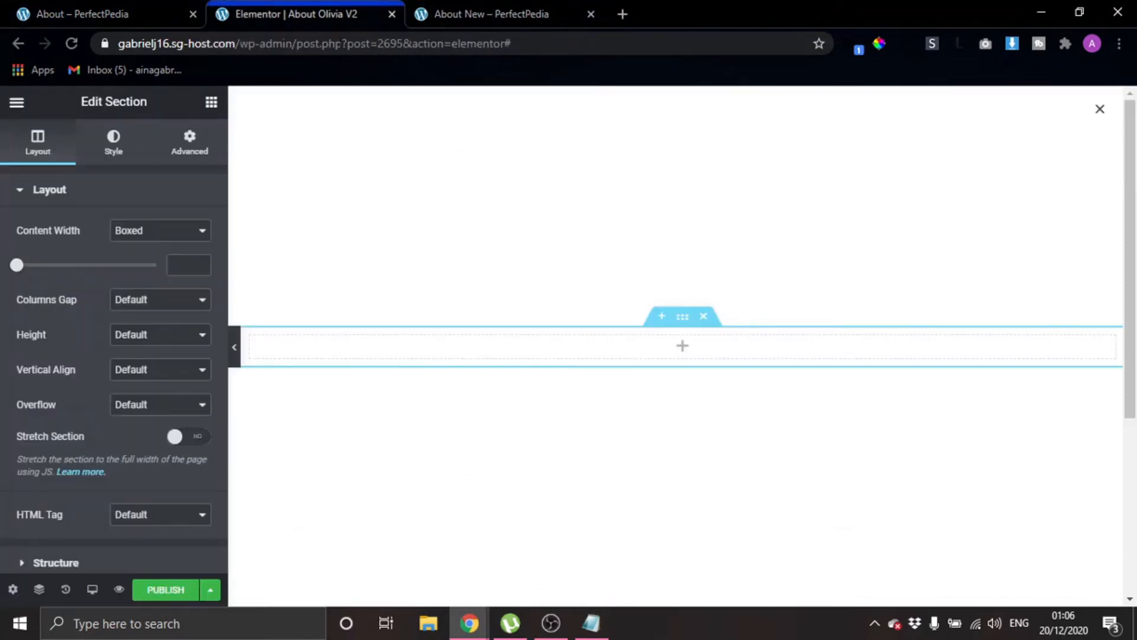
Drop a Heading widget into the empty section and compare against the Meet The Team preview
click(212, 102)
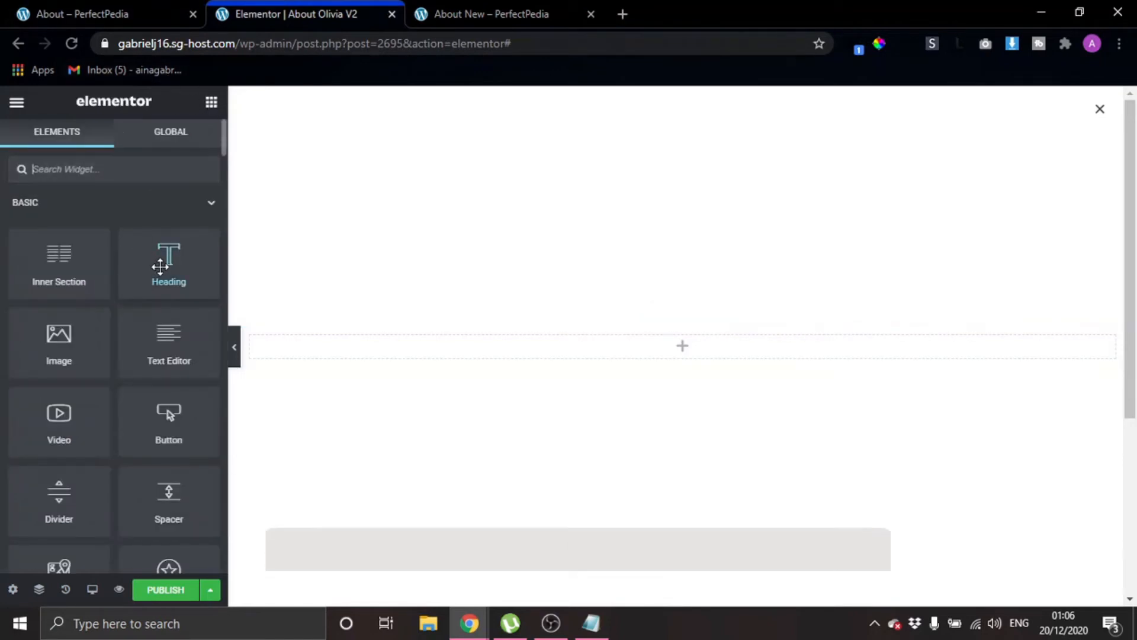
drag(161, 263, 642, 337)
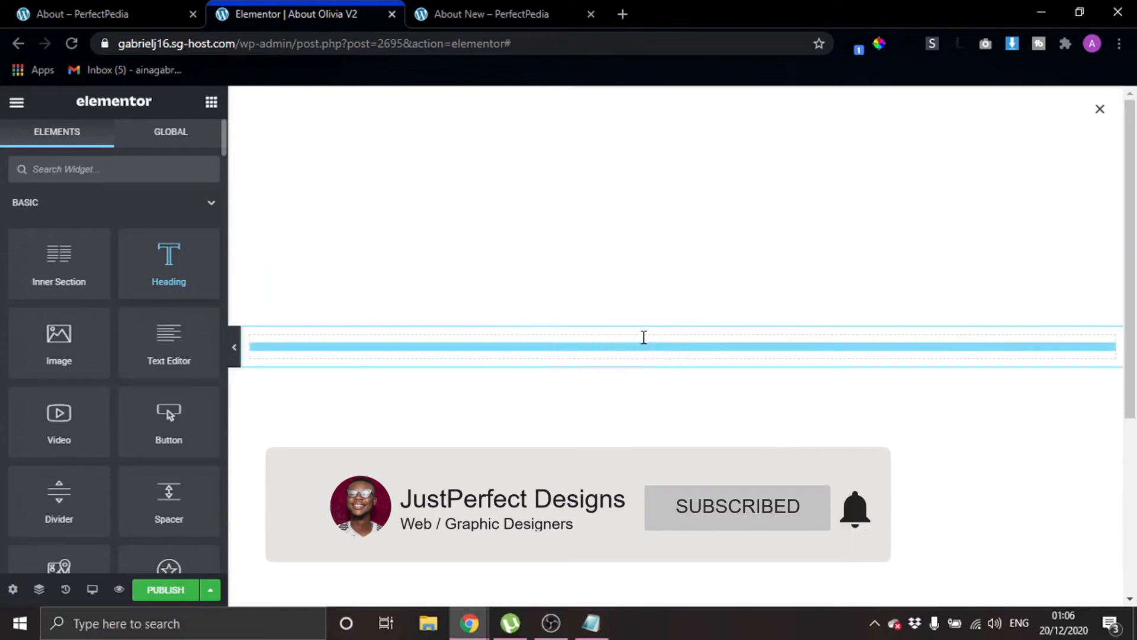
click(136, 7)
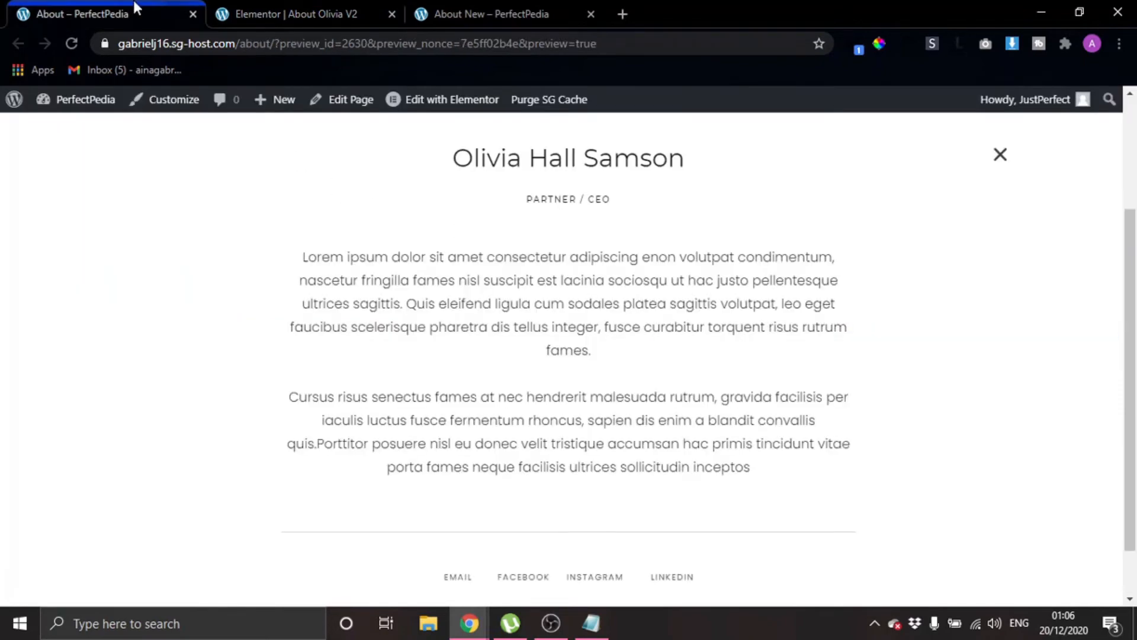
click(283, 3)
click(431, 7)
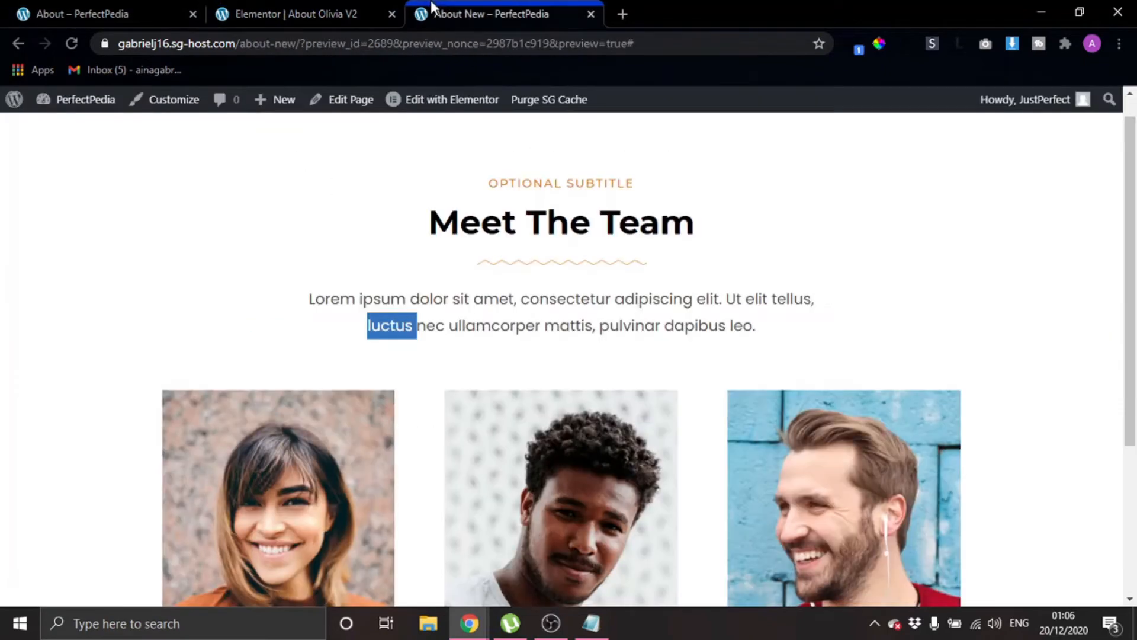
scroll(439, 292, down, 4)
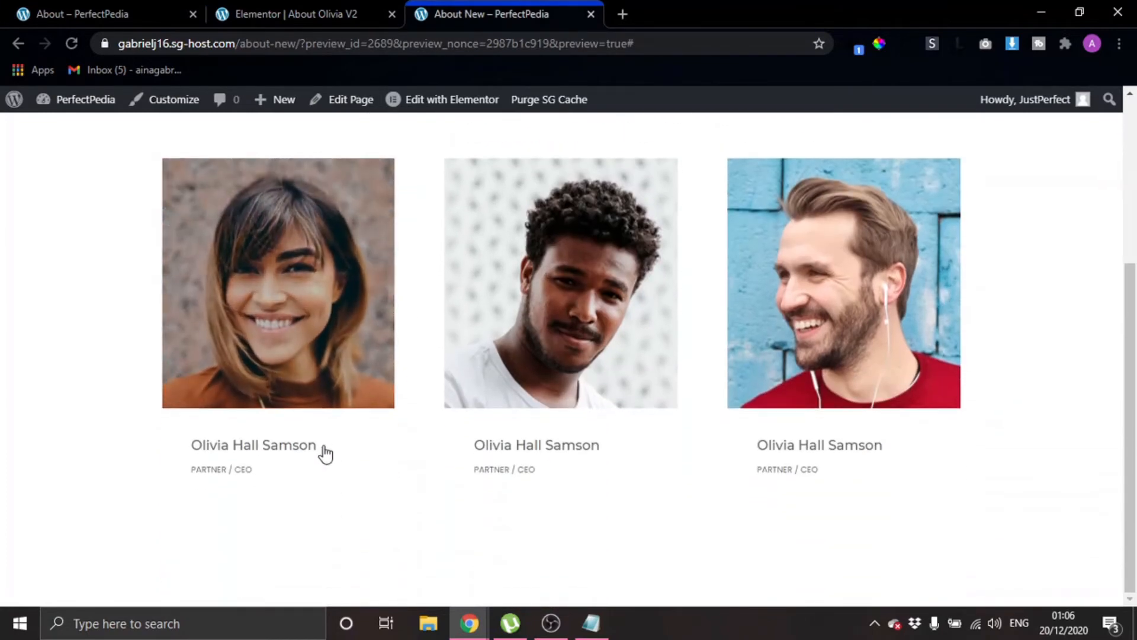
drag(325, 452, 313, 449)
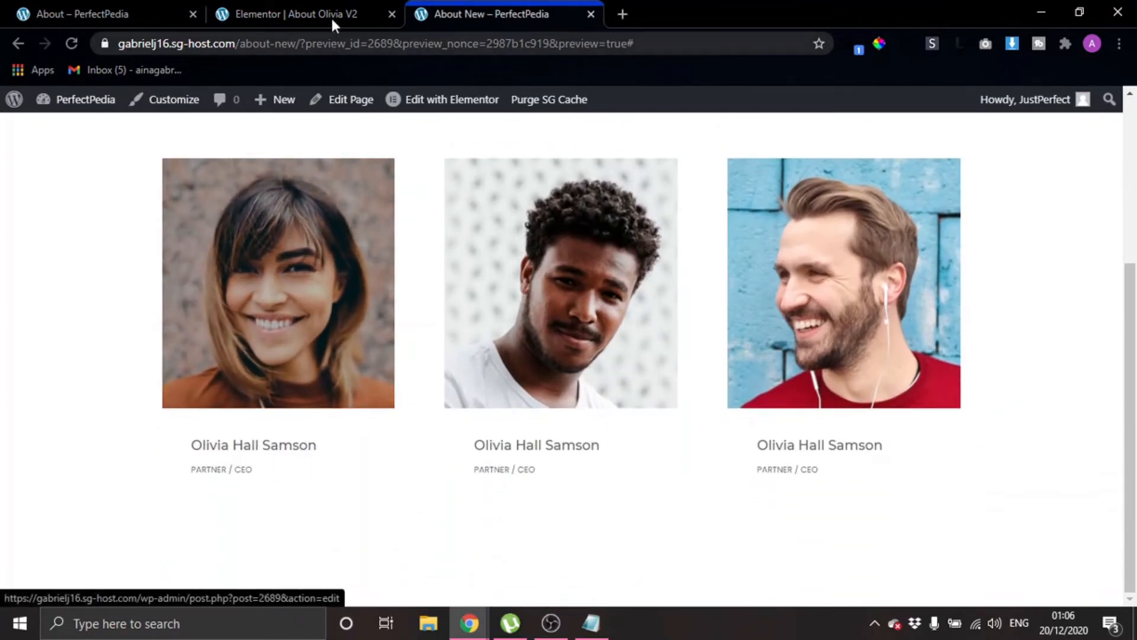
click(314, 7)
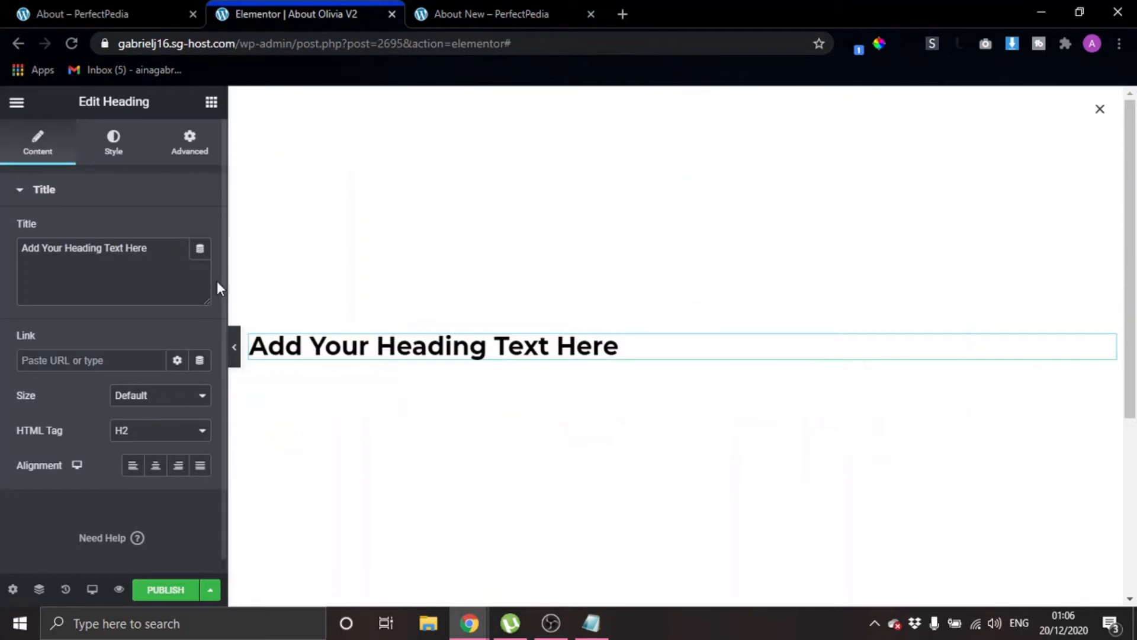
Replace the heading's placeholder text with the team member's full name
click(145, 270)
key(ctrl+a)
text(O)
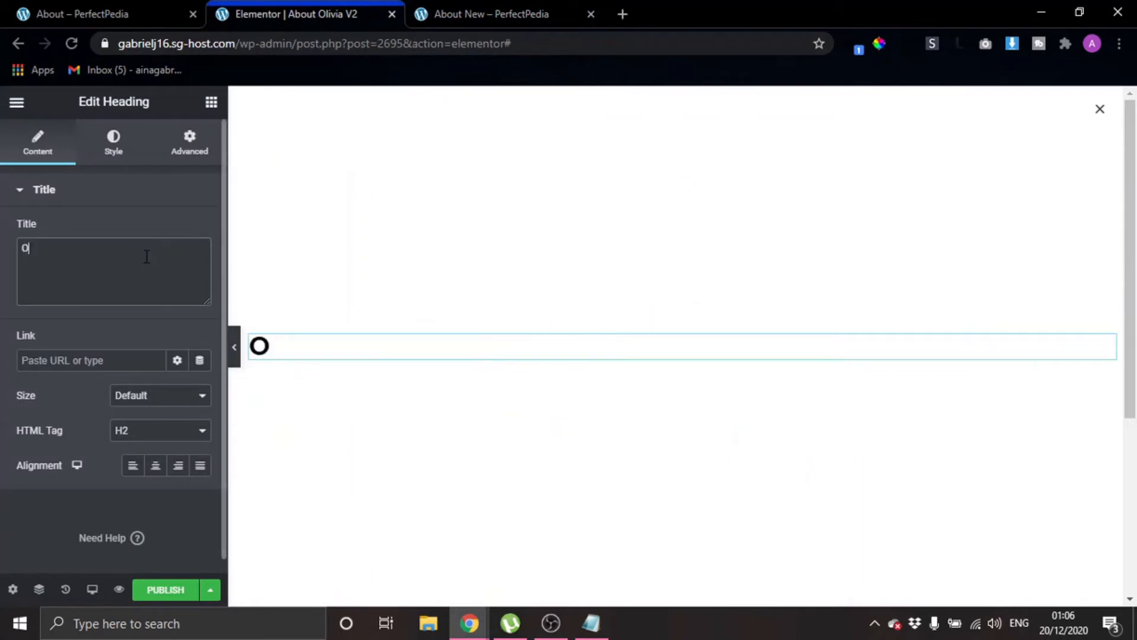
text(livia Hall)
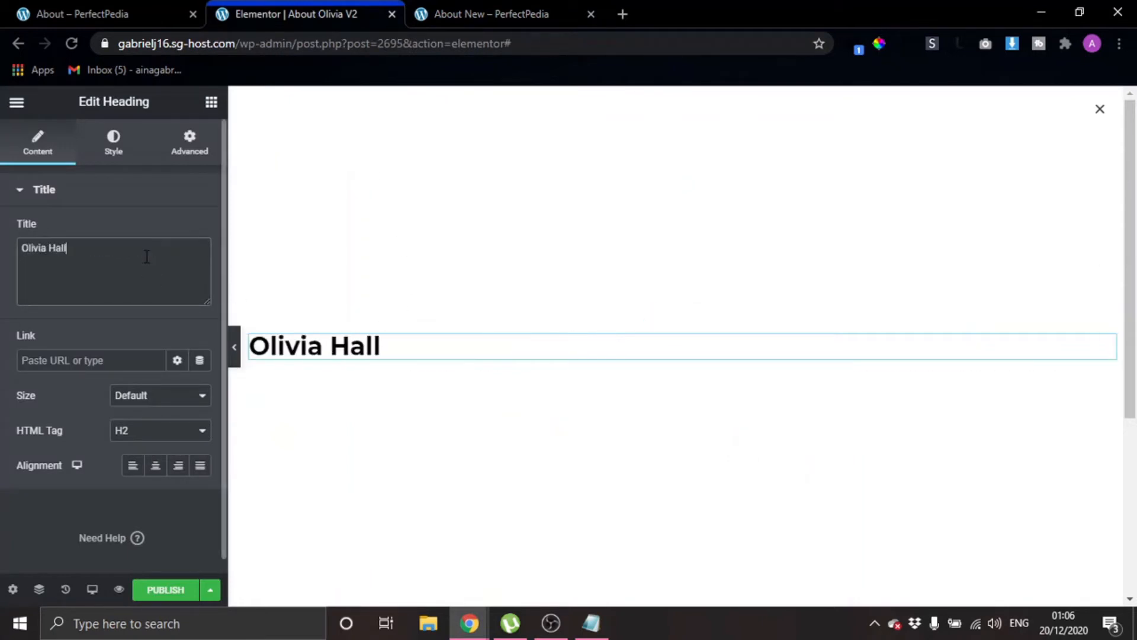
text( Samso)
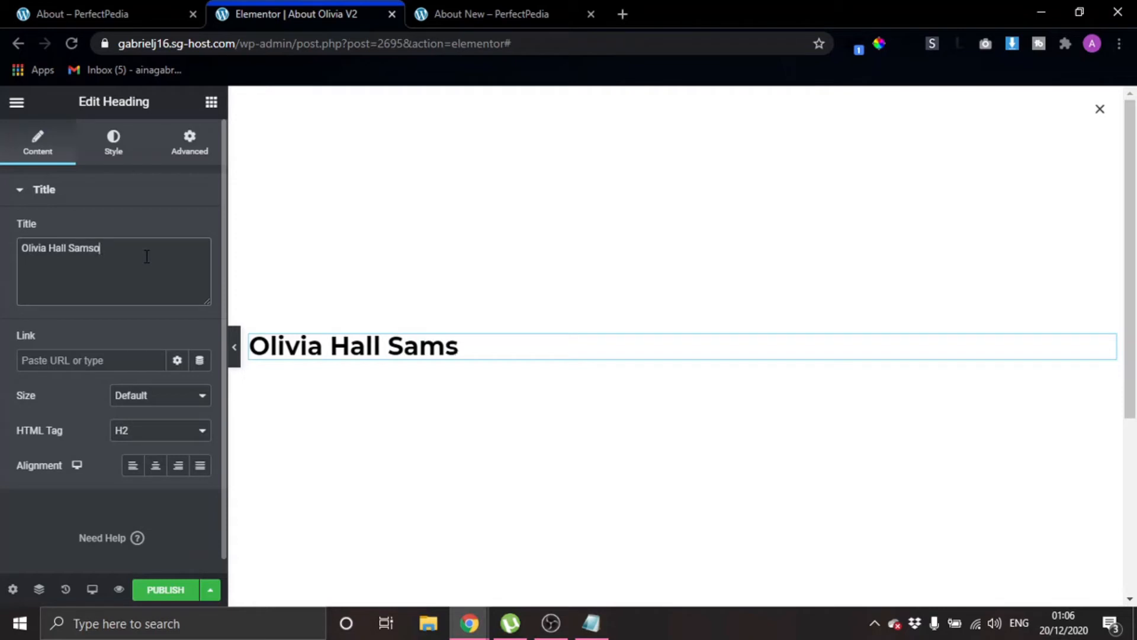
text(n)
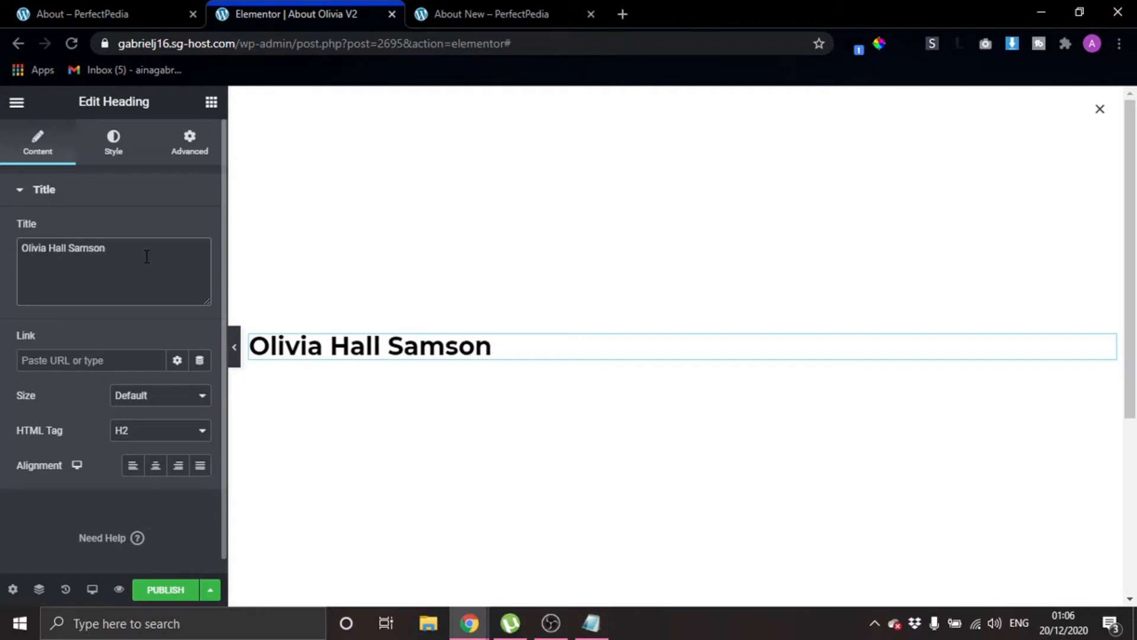
Style the name heading in Montserrat at 30 px size and weight 400
click(122, 143)
click(100, 14)
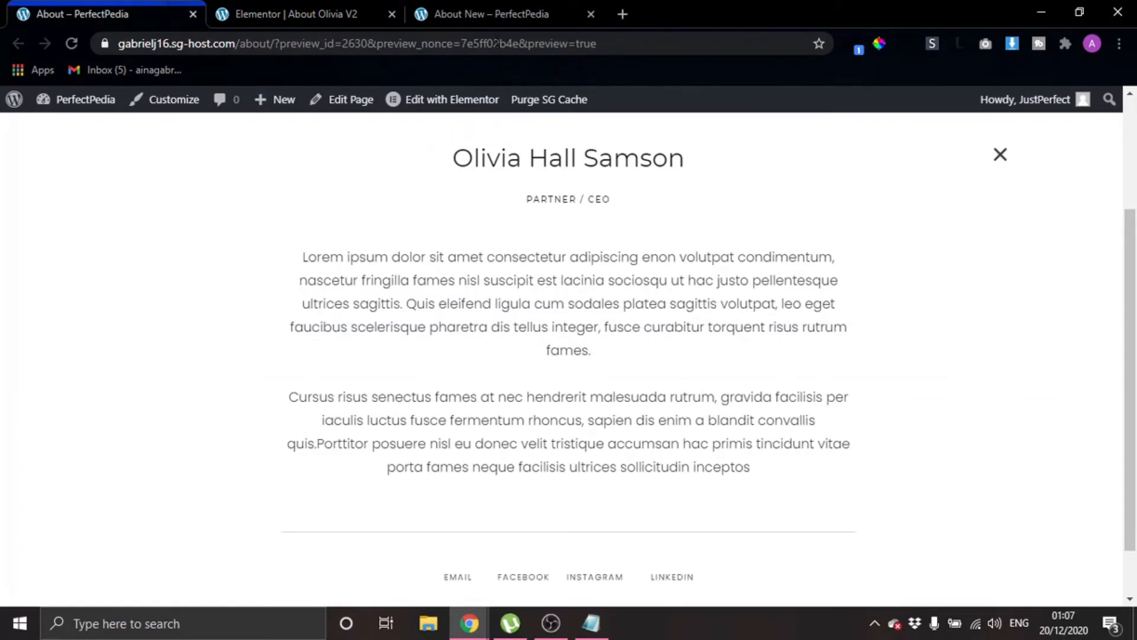
click(276, 9)
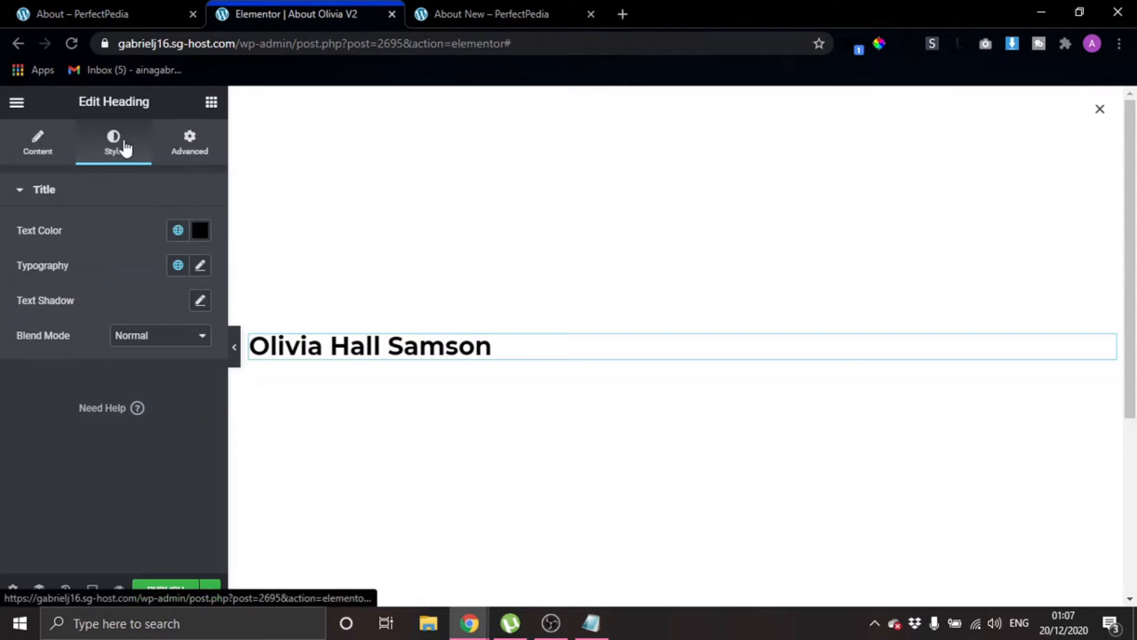
click(201, 266)
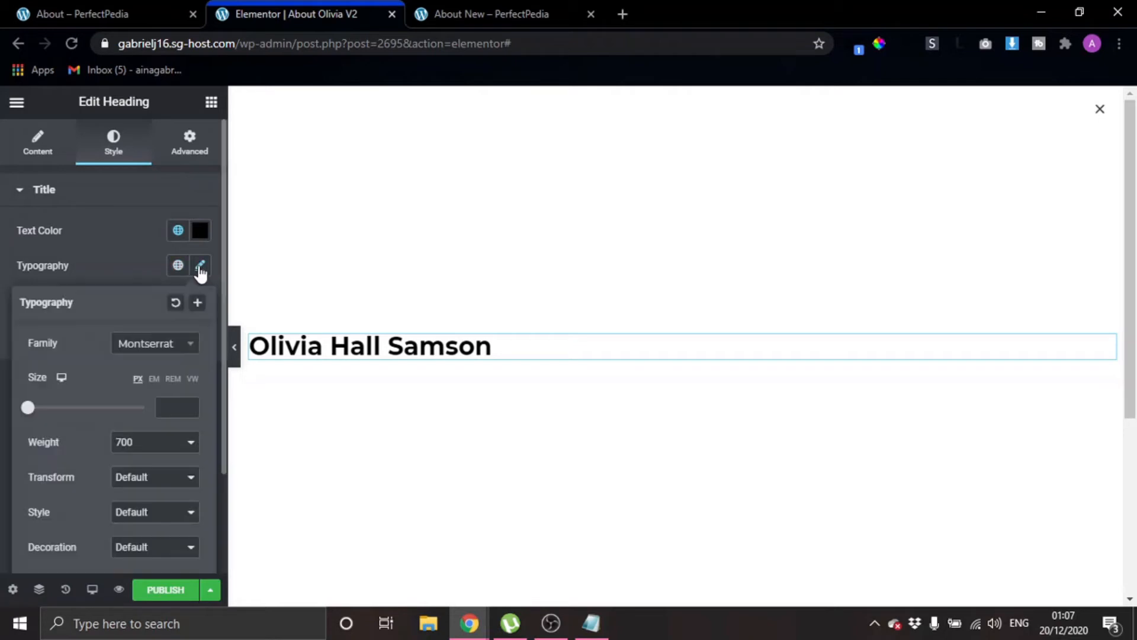
scroll(144, 360, down, 1)
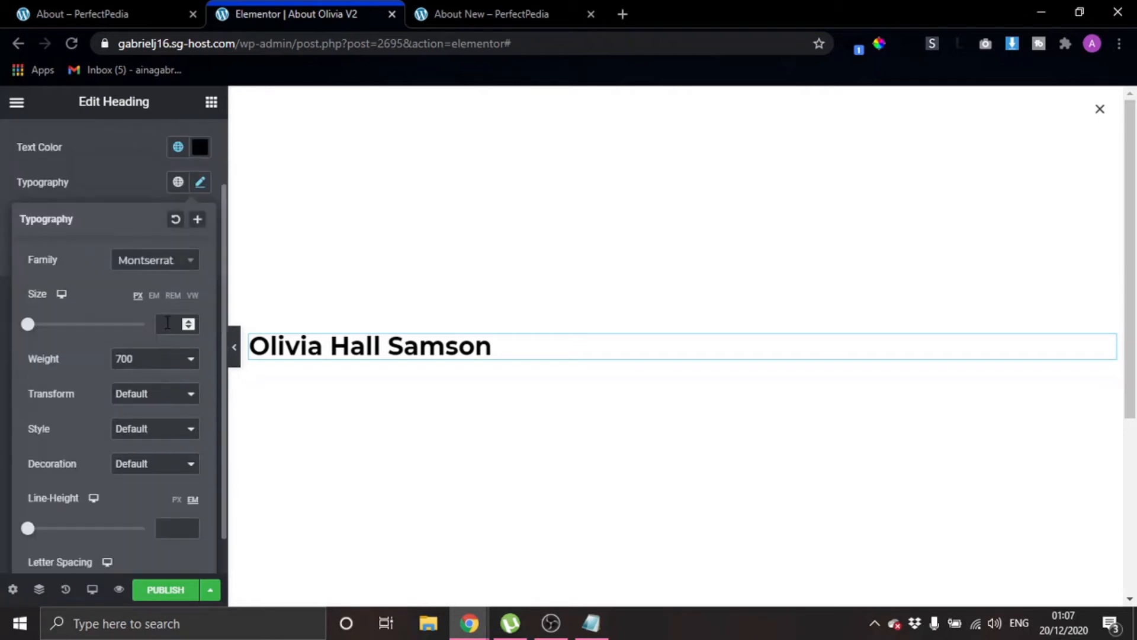
text(31)
click(178, 363)
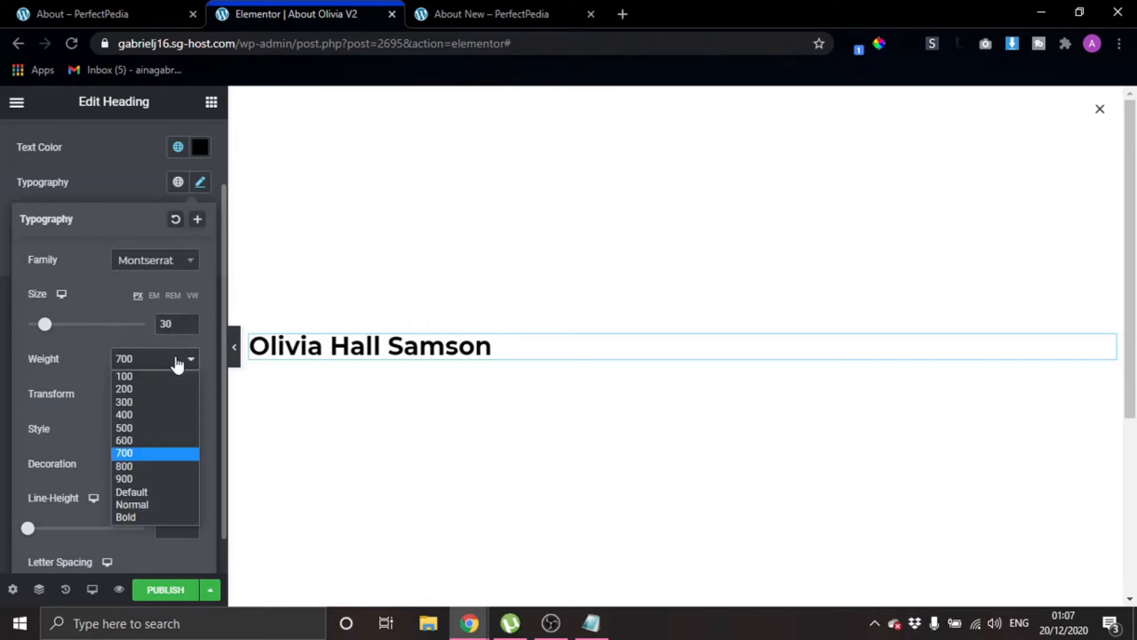
click(155, 429)
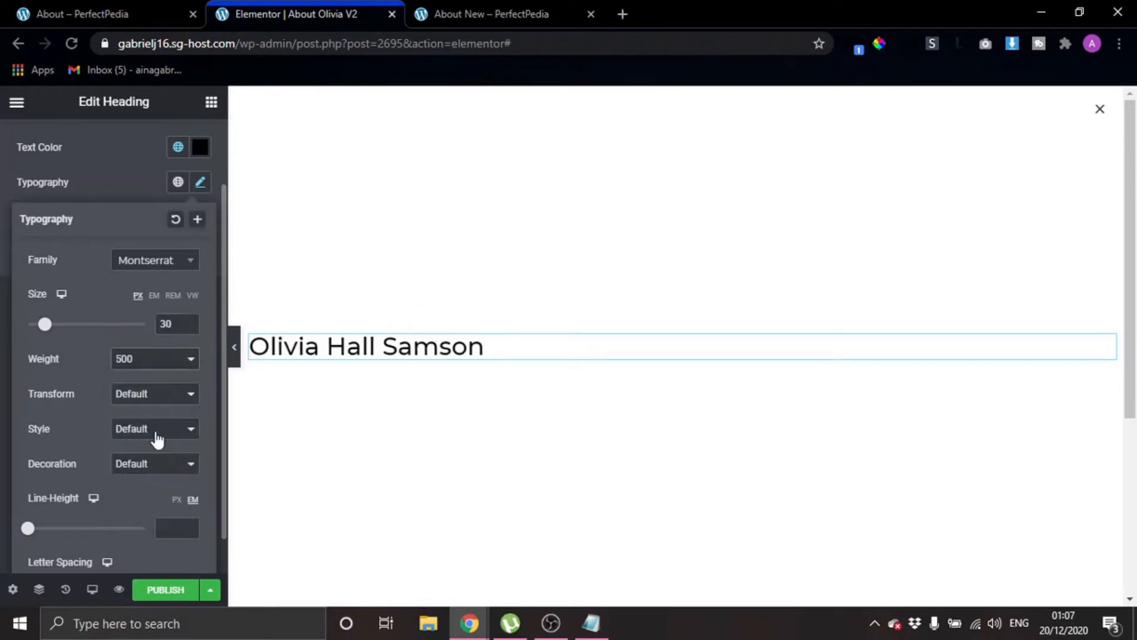
click(95, 4)
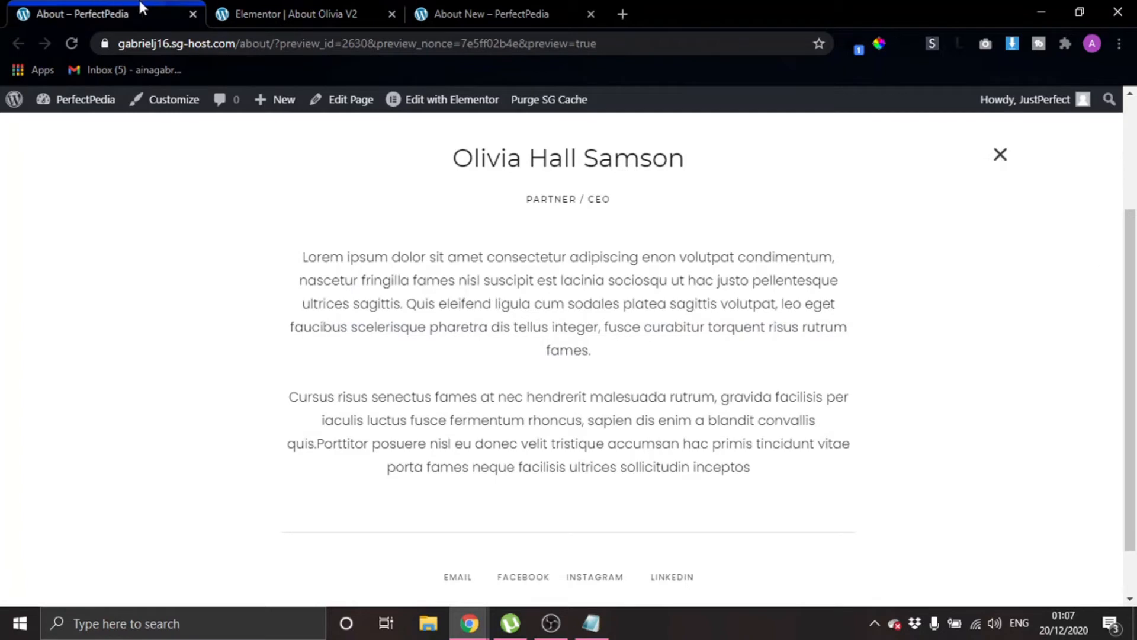
click(385, 8)
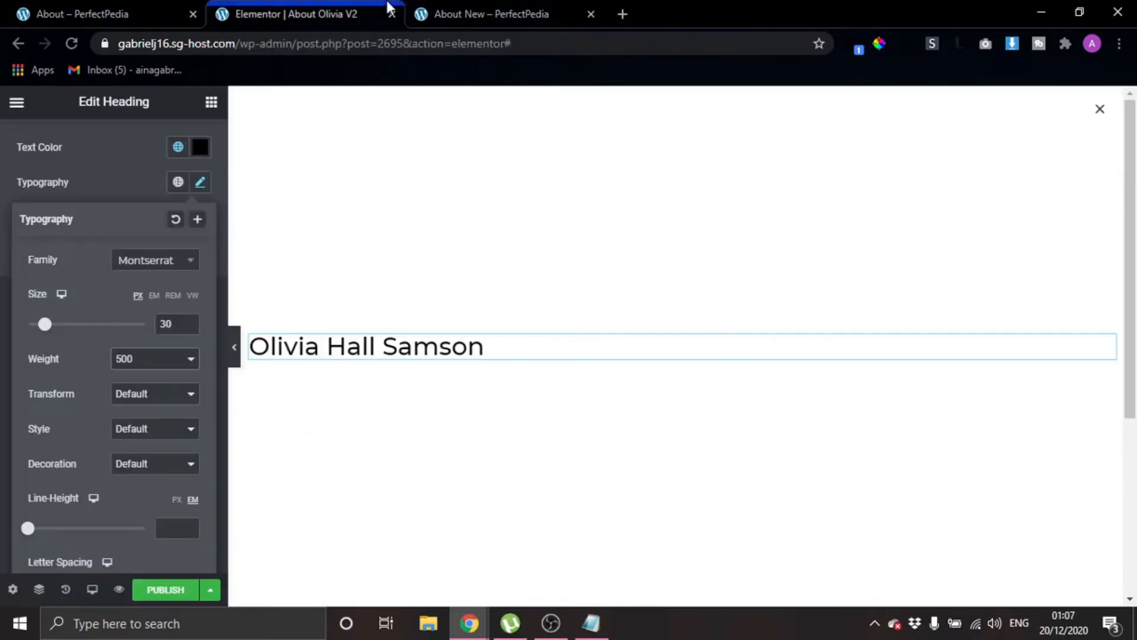
click(159, 363)
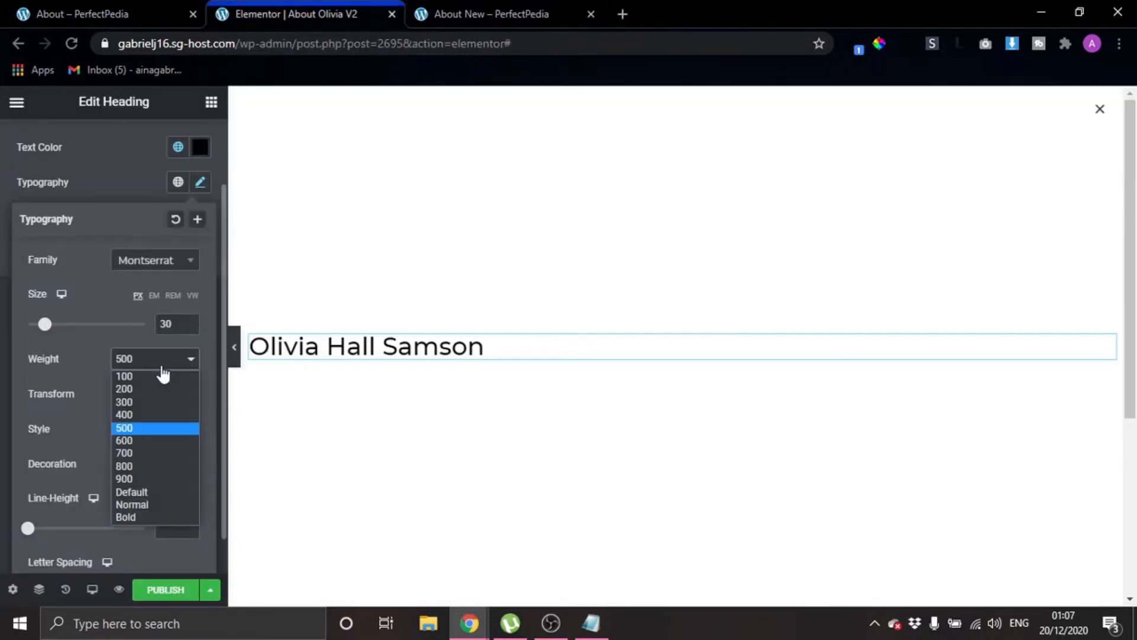
click(145, 411)
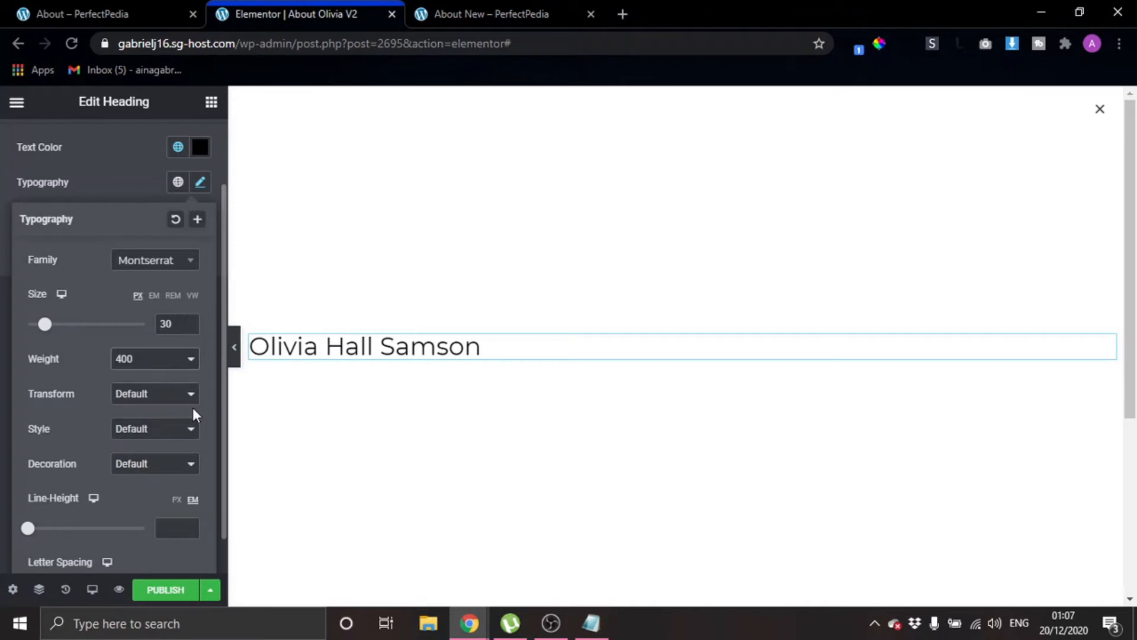
click(211, 180)
click(52, 149)
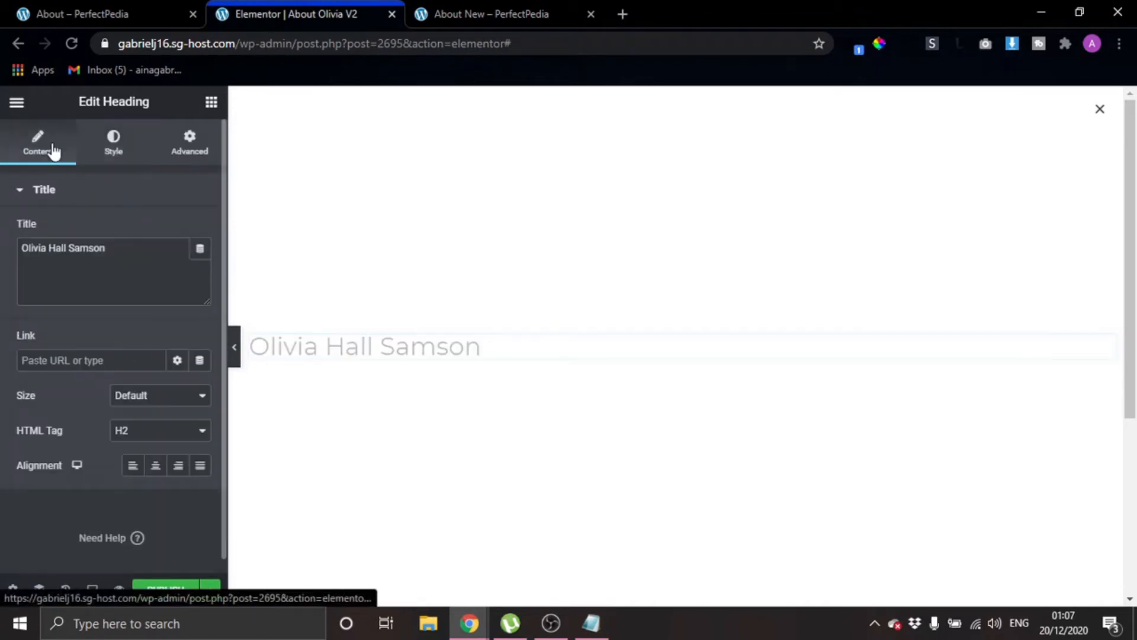
Centre-align the name heading and compare it with the live popup
click(156, 466)
click(116, 9)
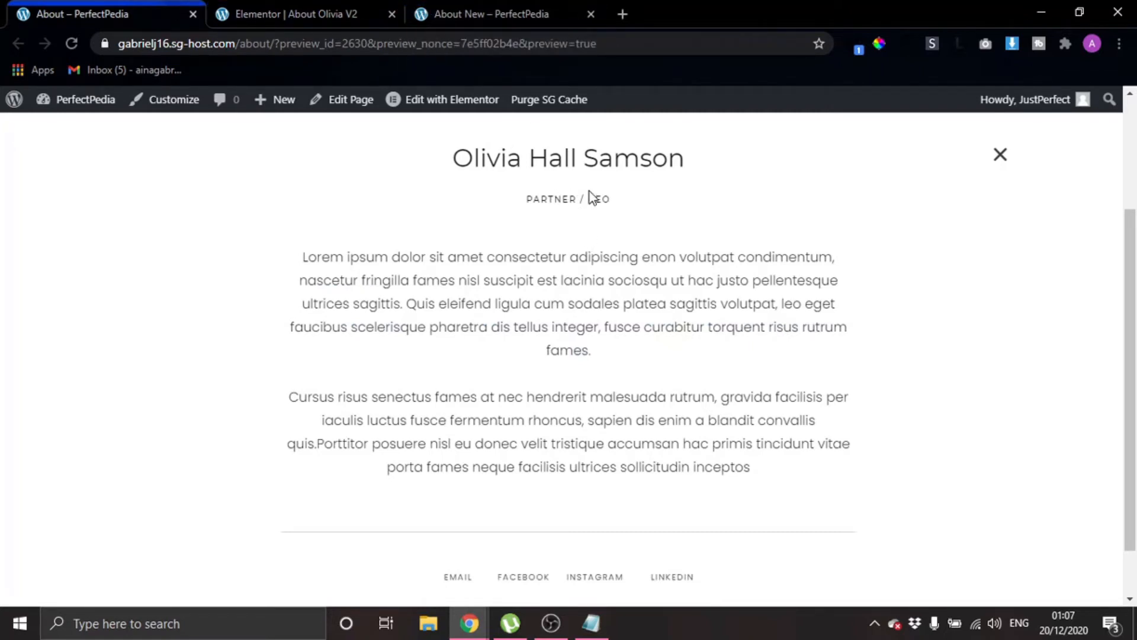
key(ctrl+Tab)
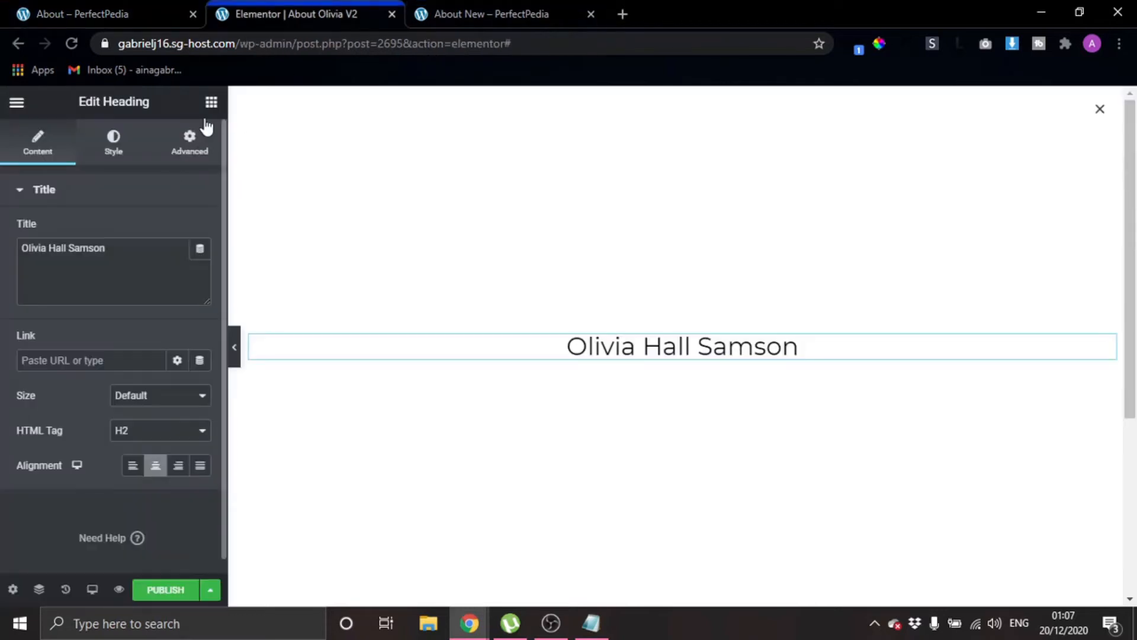
Add a second Heading widget below the name heading
click(211, 103)
drag(166, 267, 536, 139)
key(ctrl+Tab)
scroll(645, 294, up, 4)
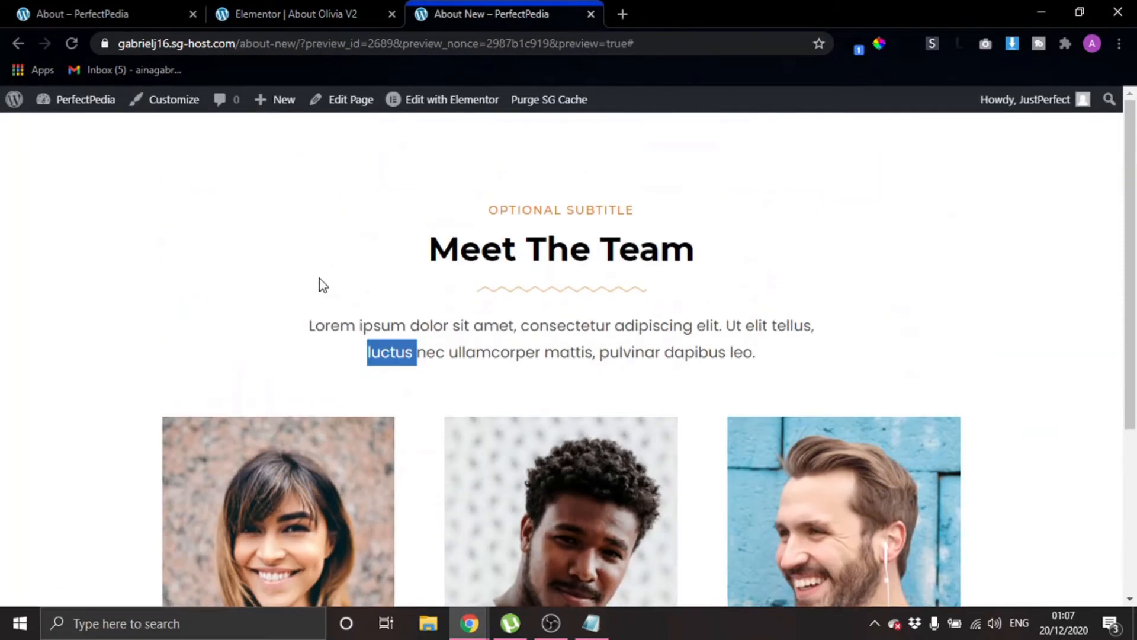
click(596, 315)
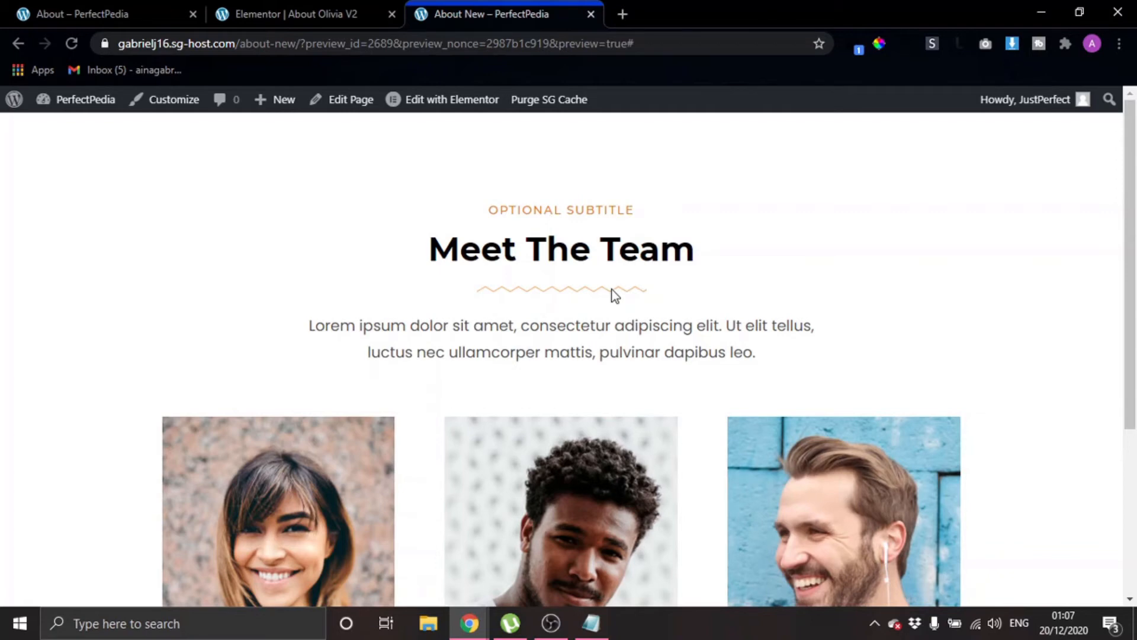
click(326, 5)
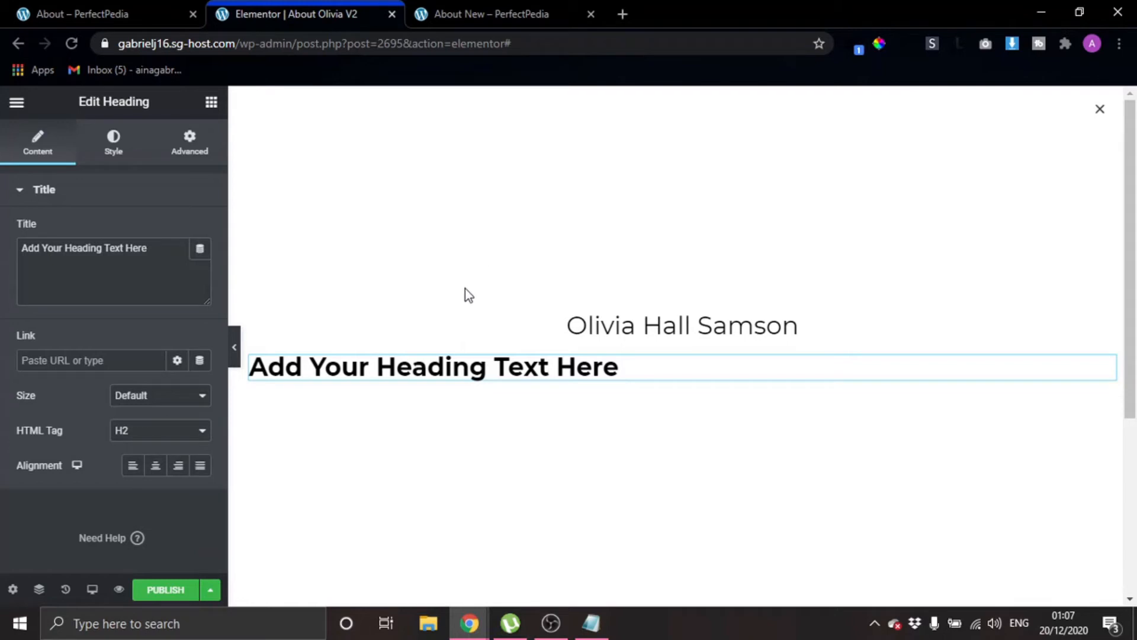
Copy 'PARTNER / CEO' from the live popup and paste it as the new heading's text
click(104, 7)
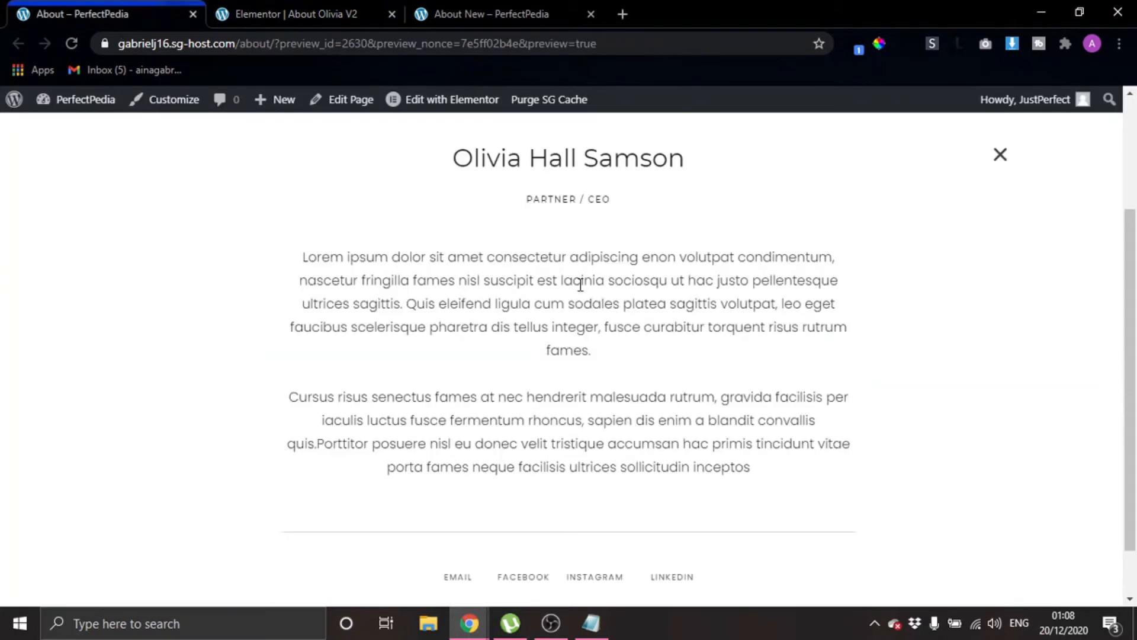
triple_click(586, 196)
key(ctrl+c)
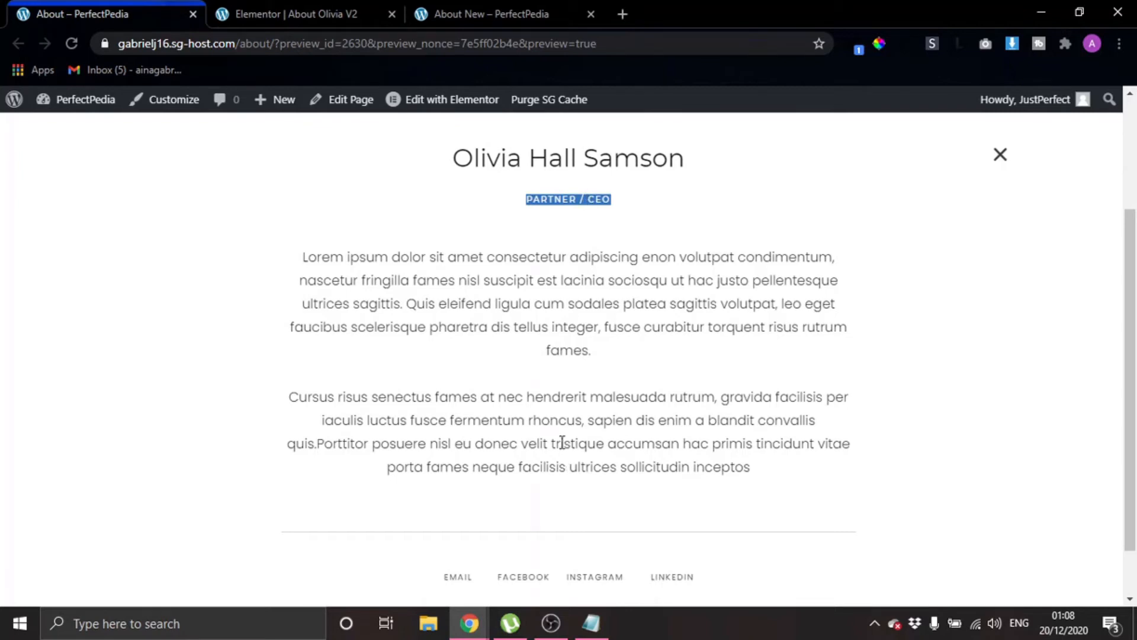
click(312, 7)
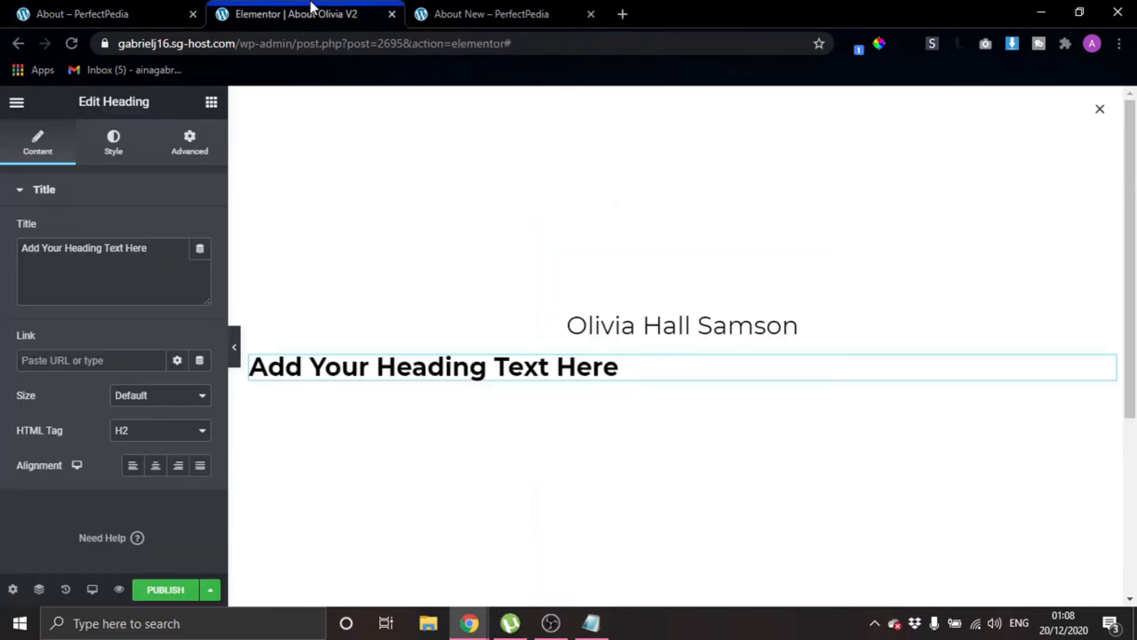
triple_click(120, 247)
key(ctrl+v)
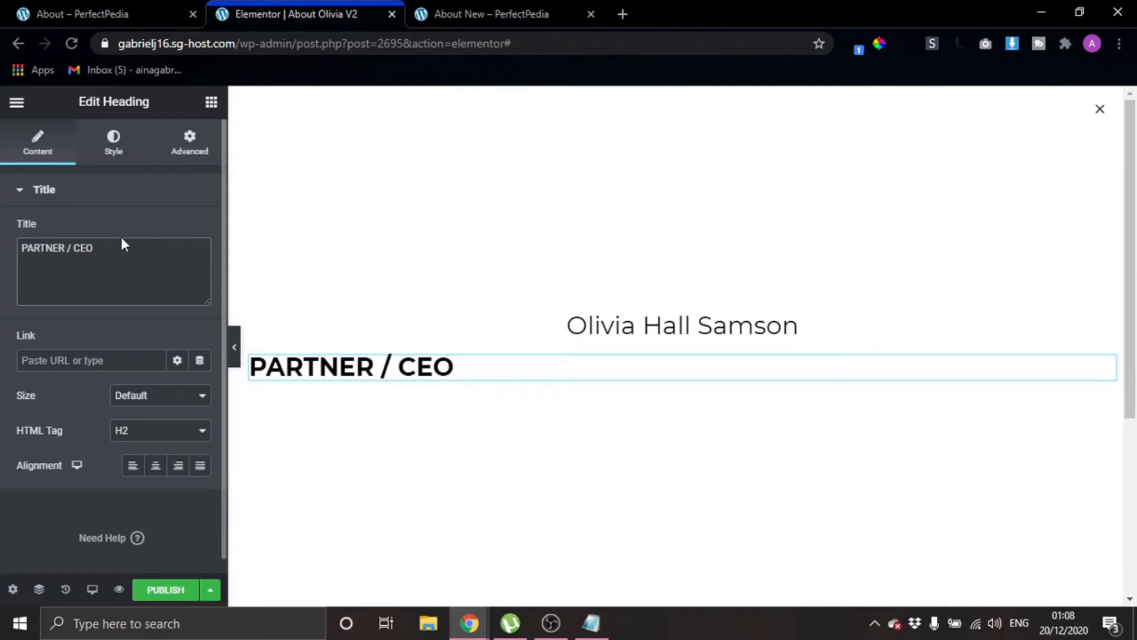
Set the subtitle's typography font size to 11 px
click(113, 142)
click(200, 265)
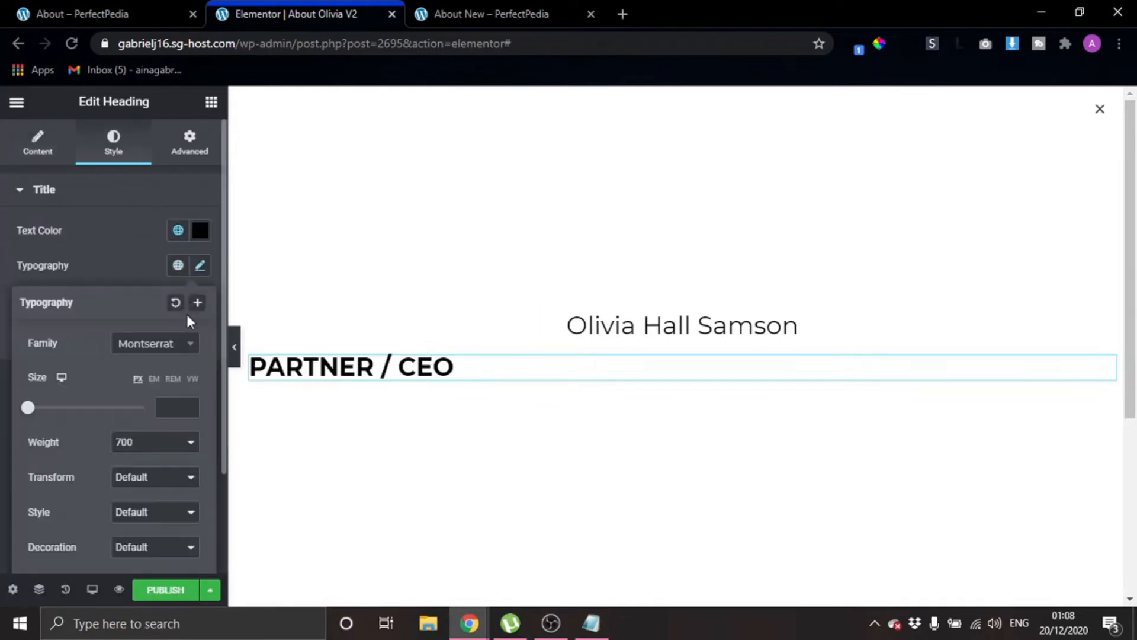
click(169, 406)
text(10)
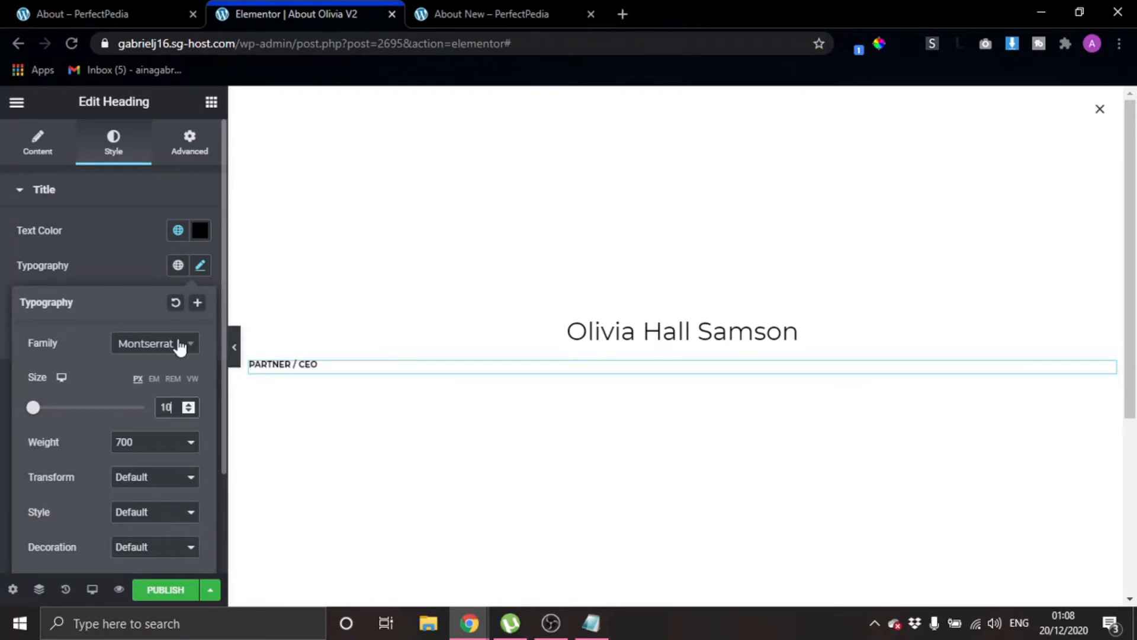
key(Up)
key(Up)
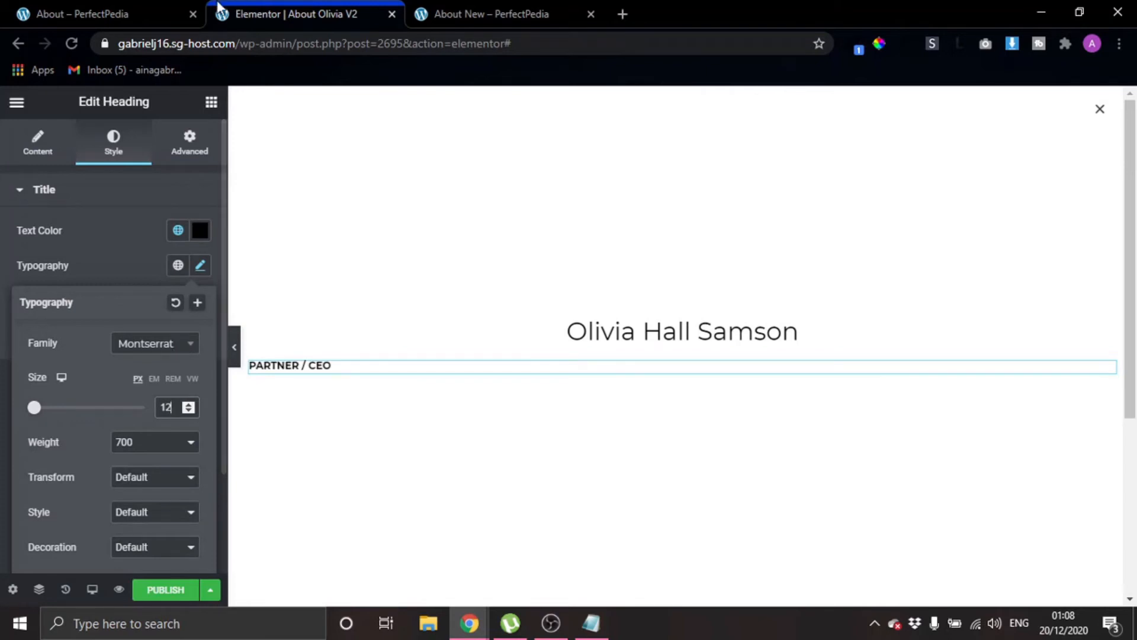
click(125, 9)
click(424, 215)
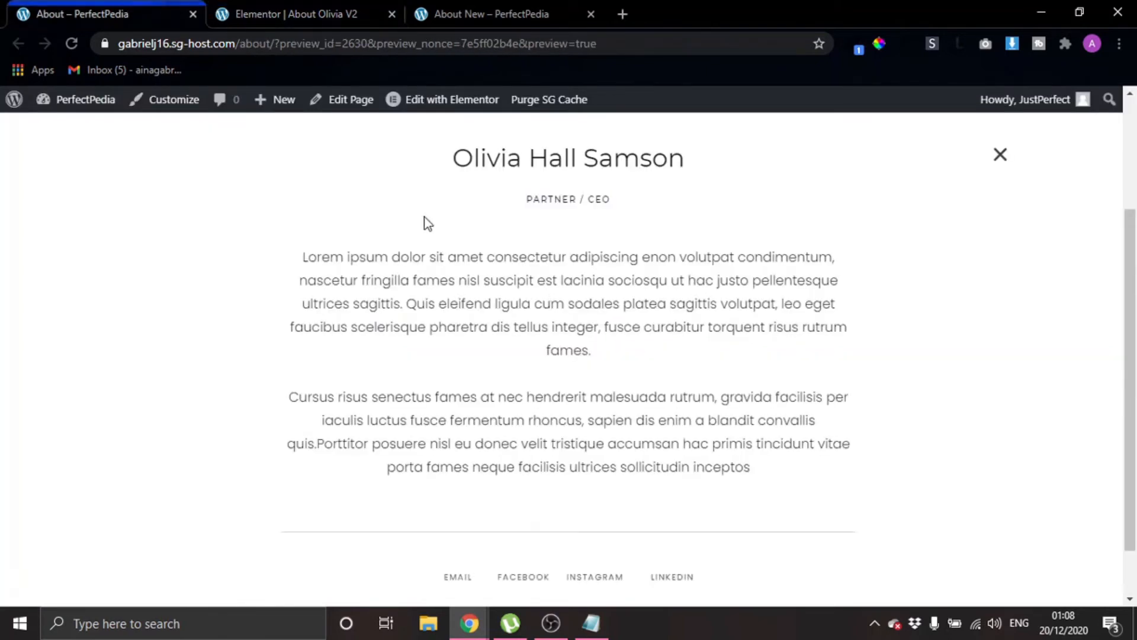
click(295, 6)
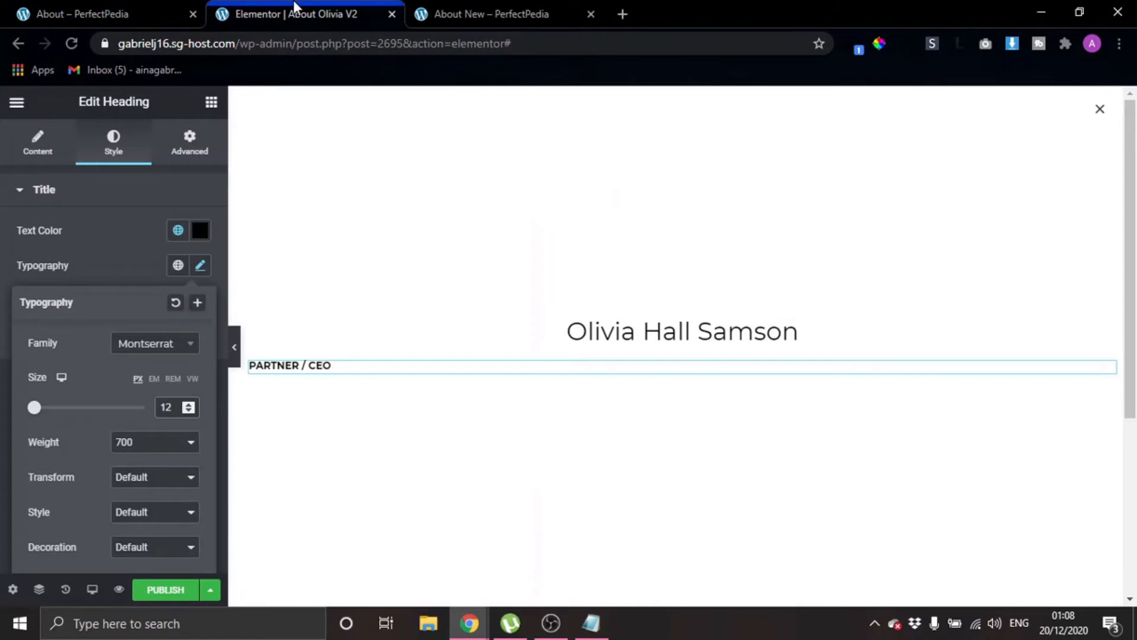
key(Down)
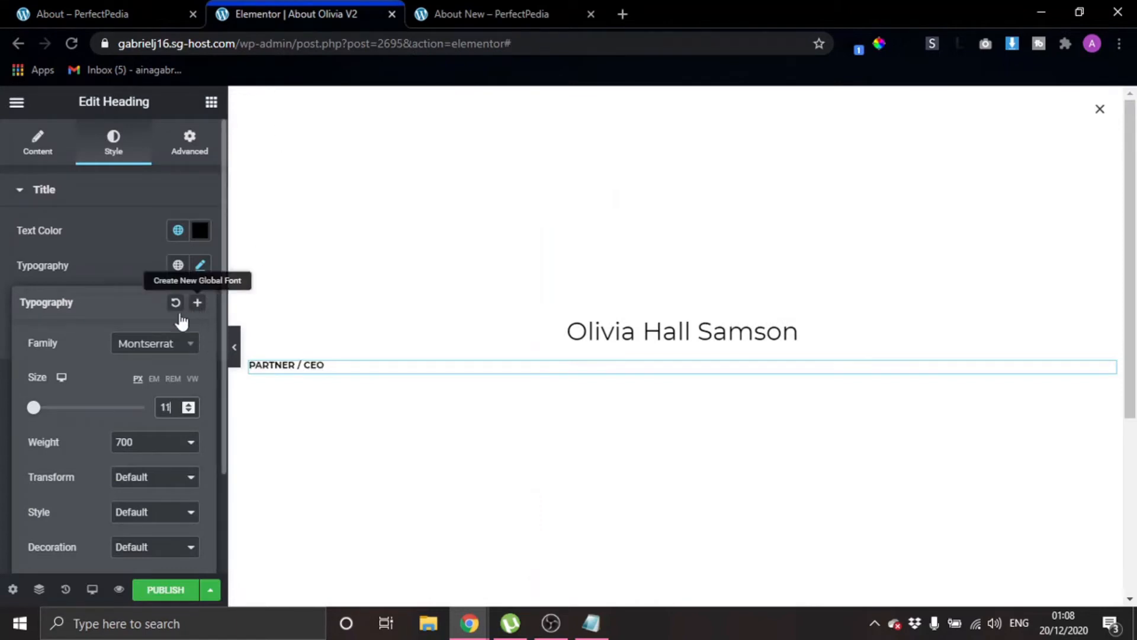
Give the subtitle font weight 400 and letter spacing 0.9
click(142, 445)
click(165, 319)
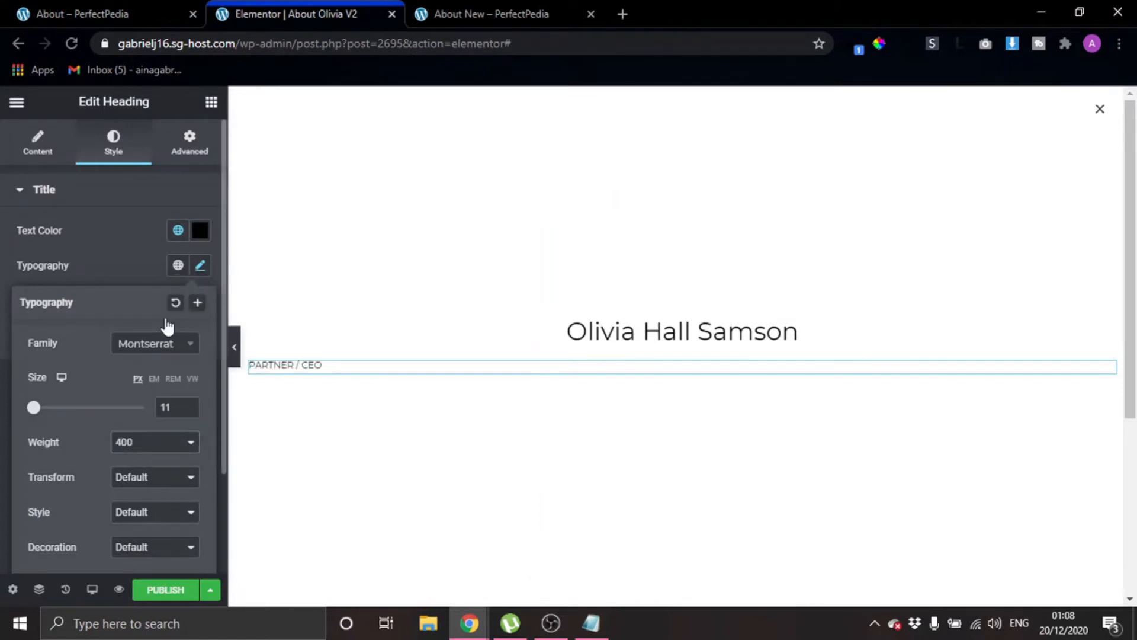
click(135, 9)
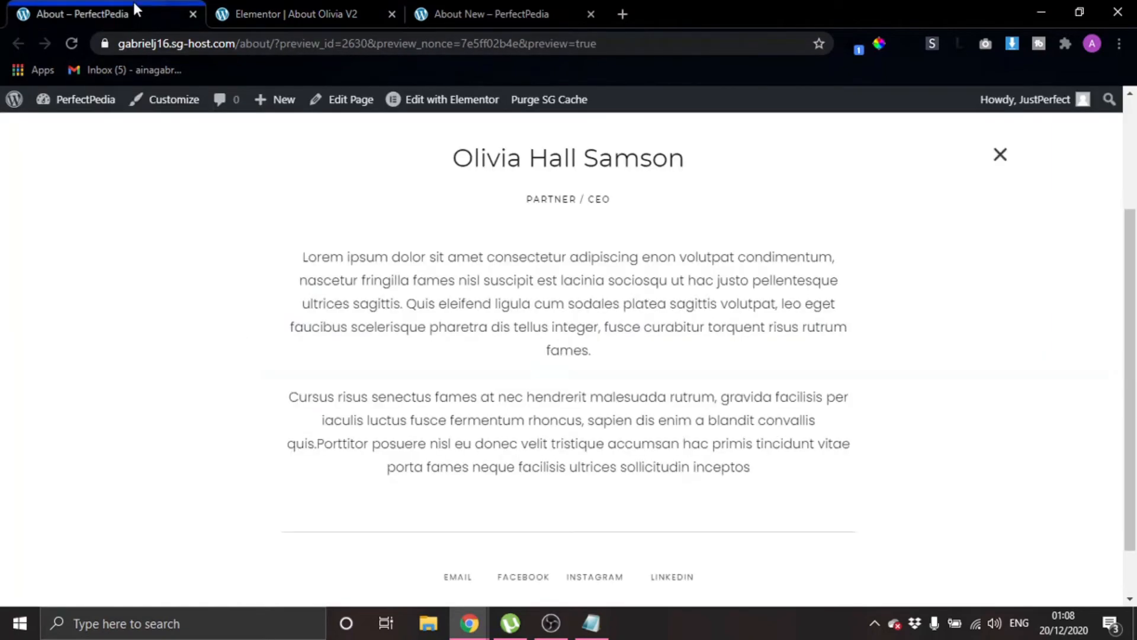
click(277, 7)
click(60, 12)
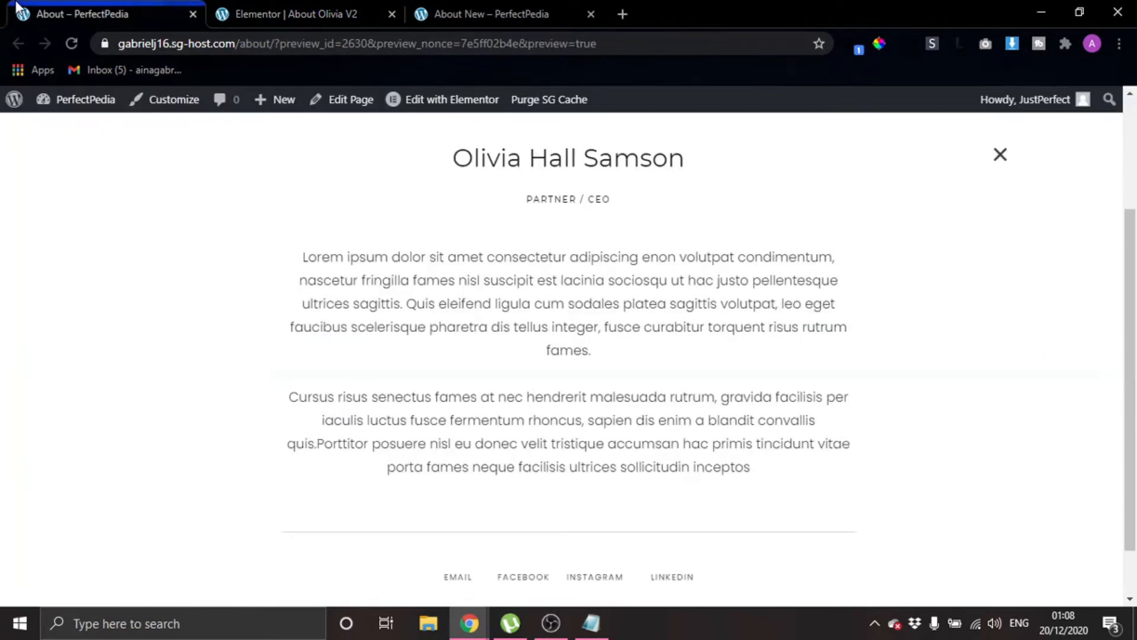
click(278, 7)
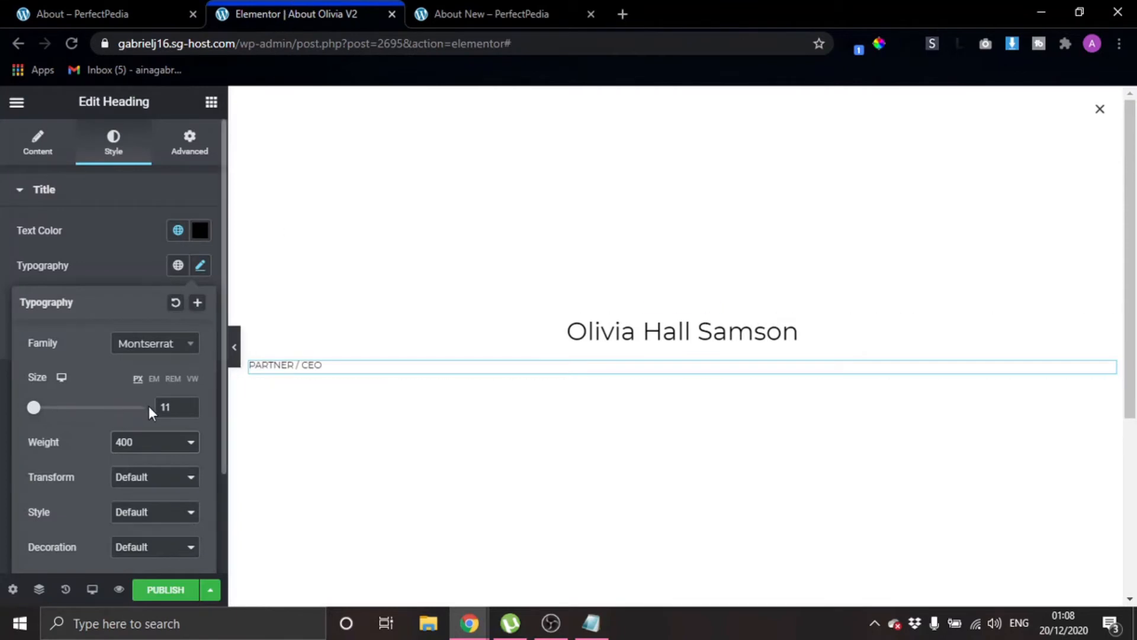
scroll(129, 463, down, 2)
scroll(157, 352, up, 2)
scroll(68, 363, down, 2)
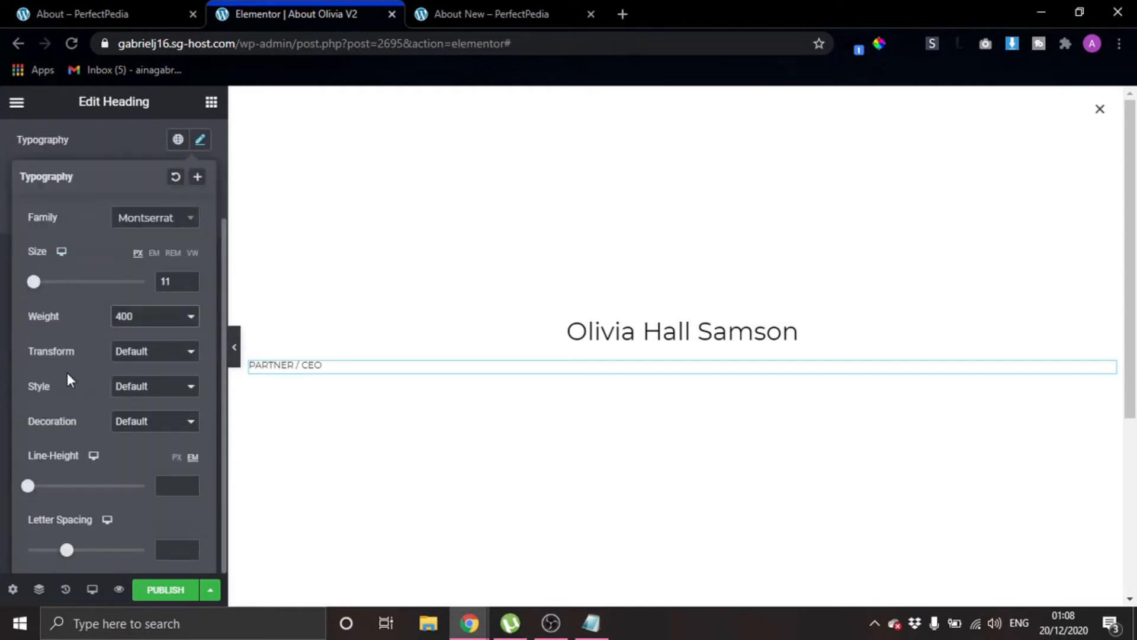
drag(67, 551, 75, 557)
scroll(61, 284, up, 2)
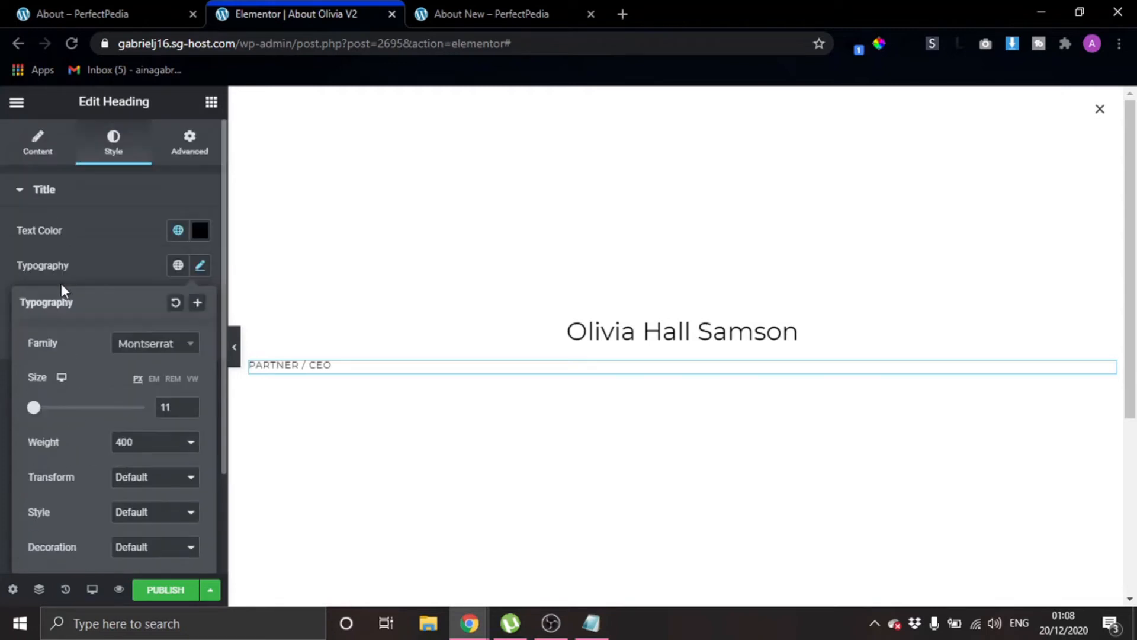
click(38, 142)
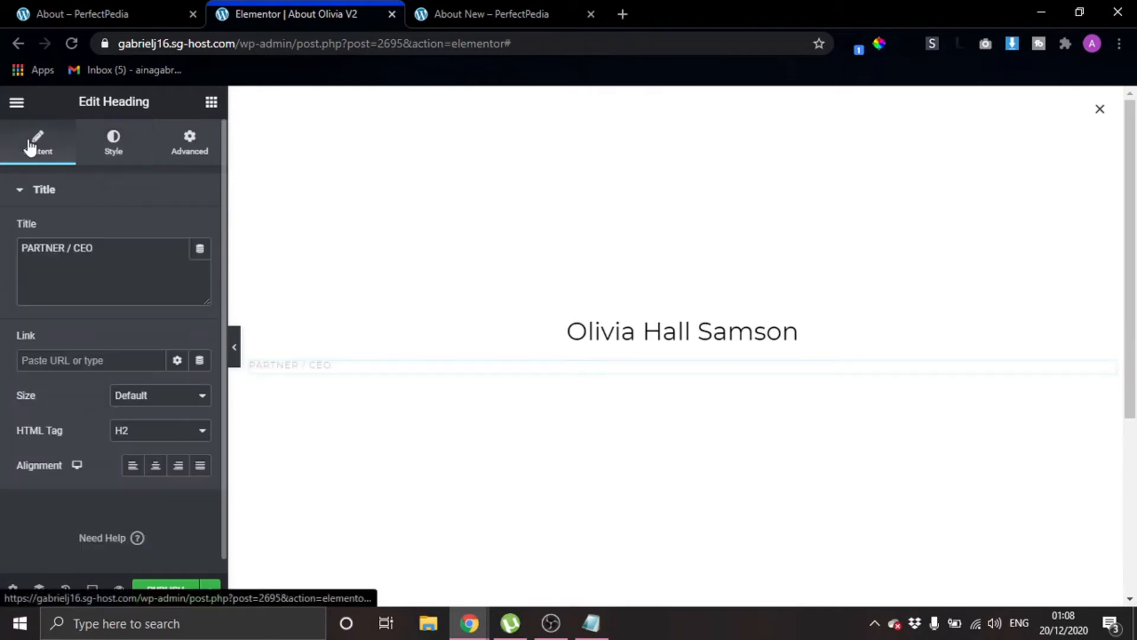
Centre-align the PARTNER / CEO subtitle and verify it in the preview
click(159, 468)
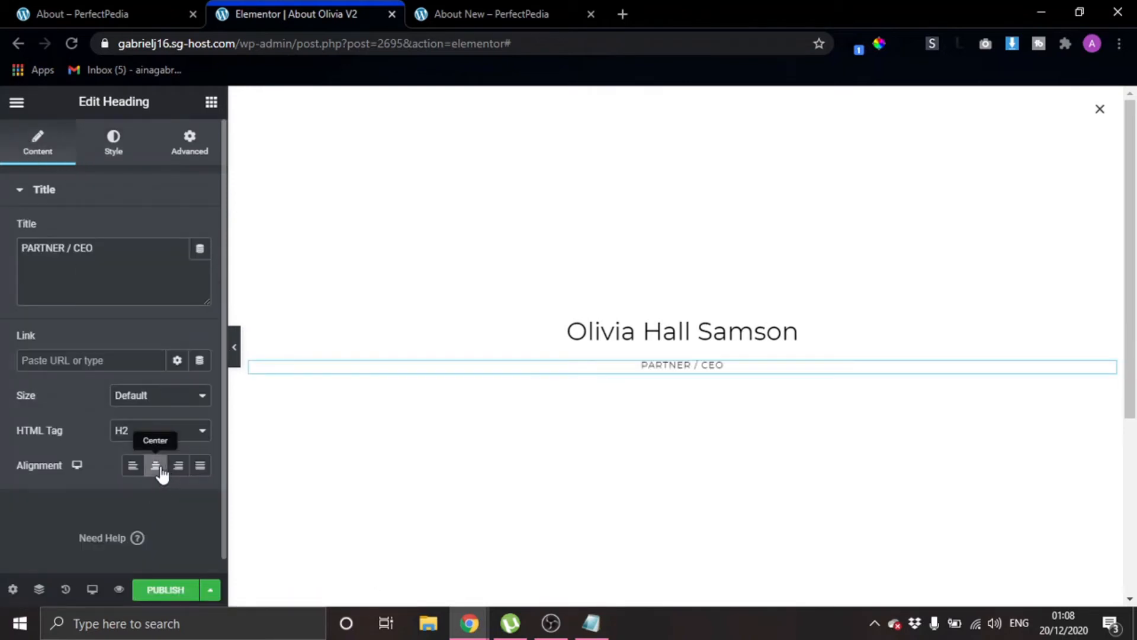
click(101, 6)
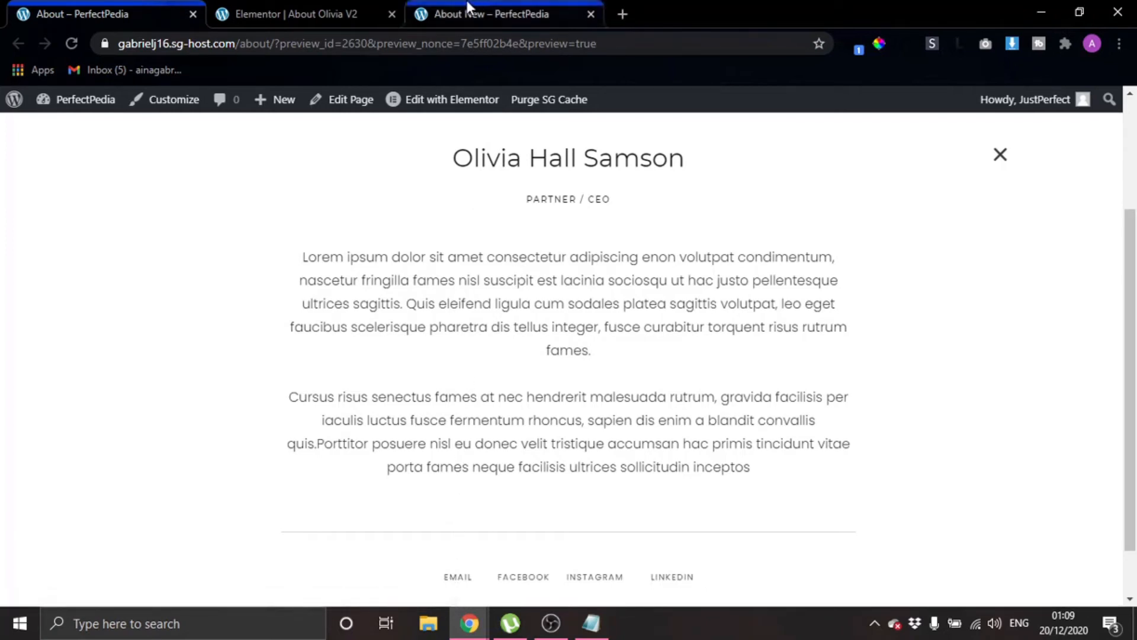
click(322, 2)
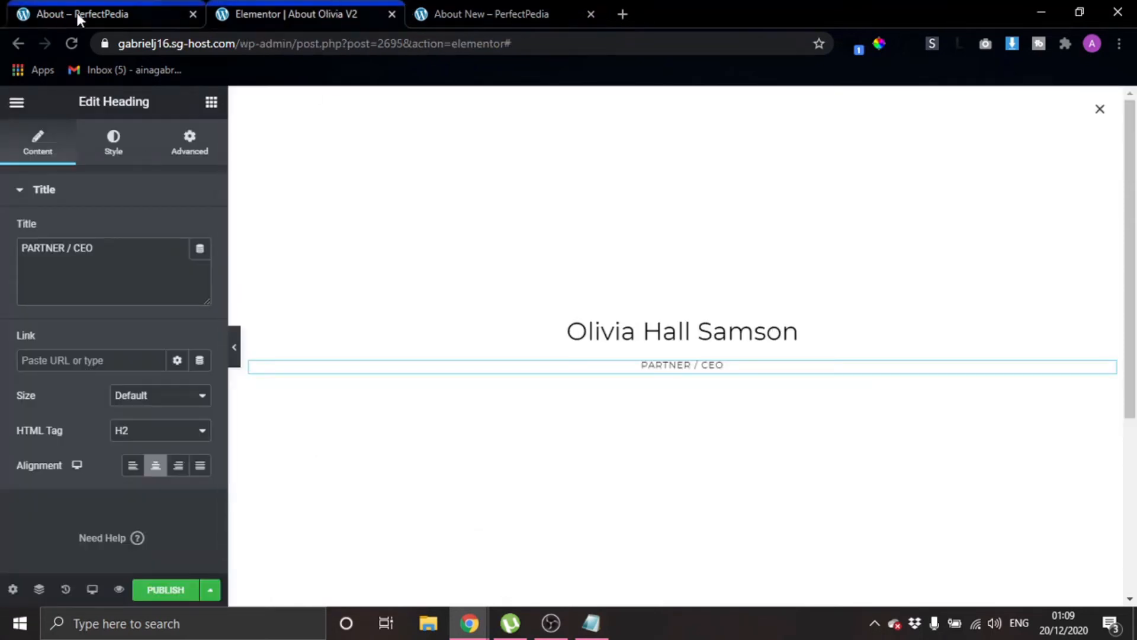
Add a Text Editor paragraph below the subtitle and set its font size to 16
click(212, 104)
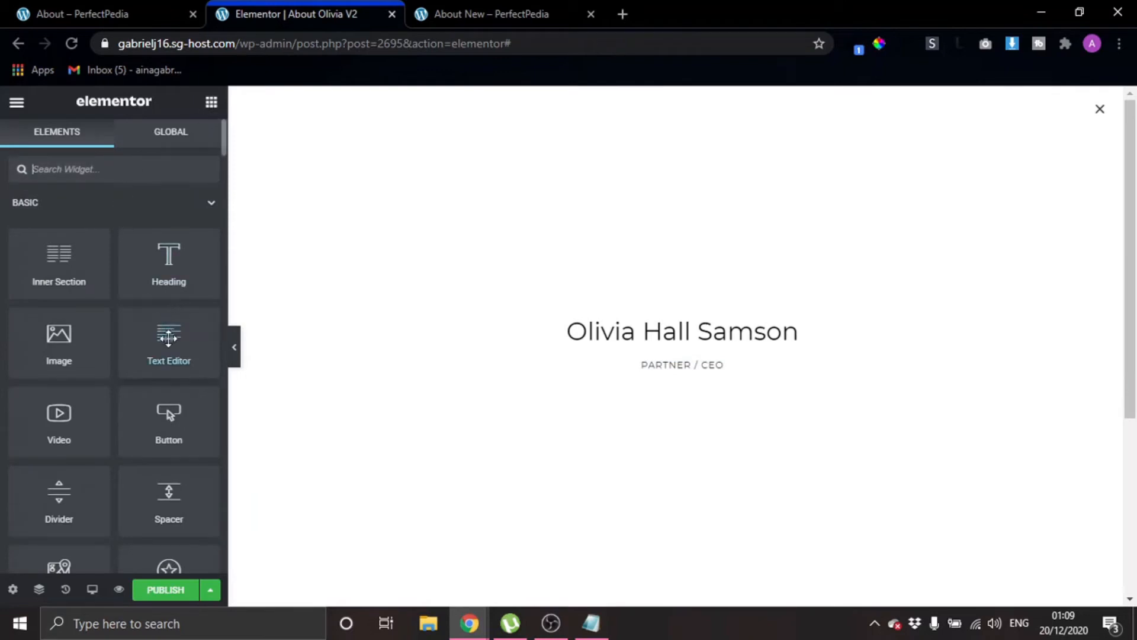
drag(168, 339, 691, 368)
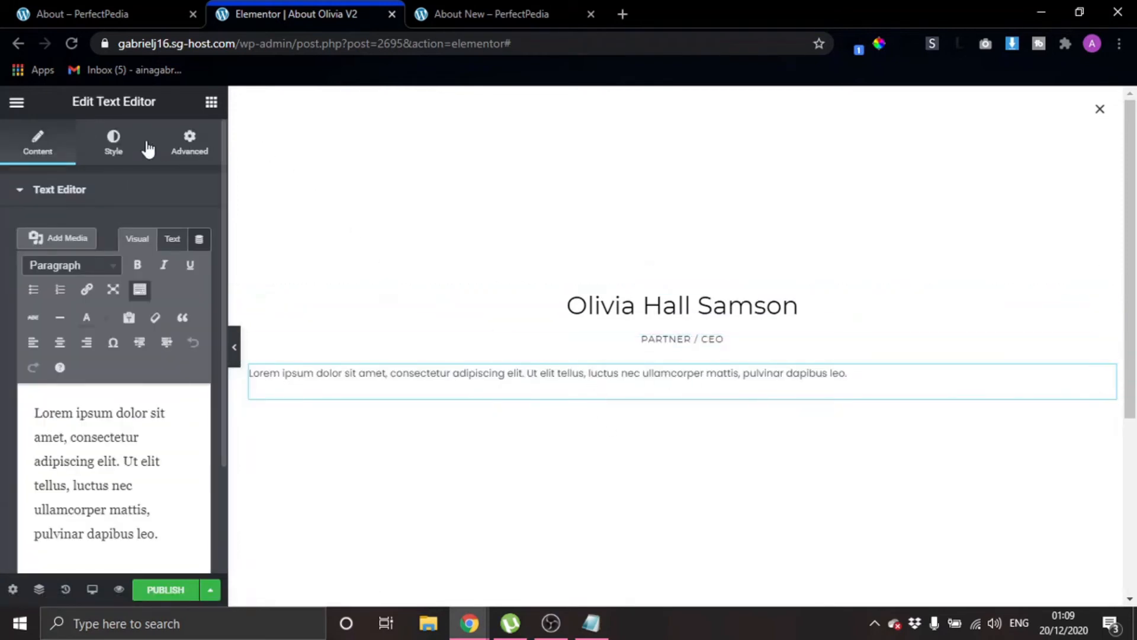
click(118, 147)
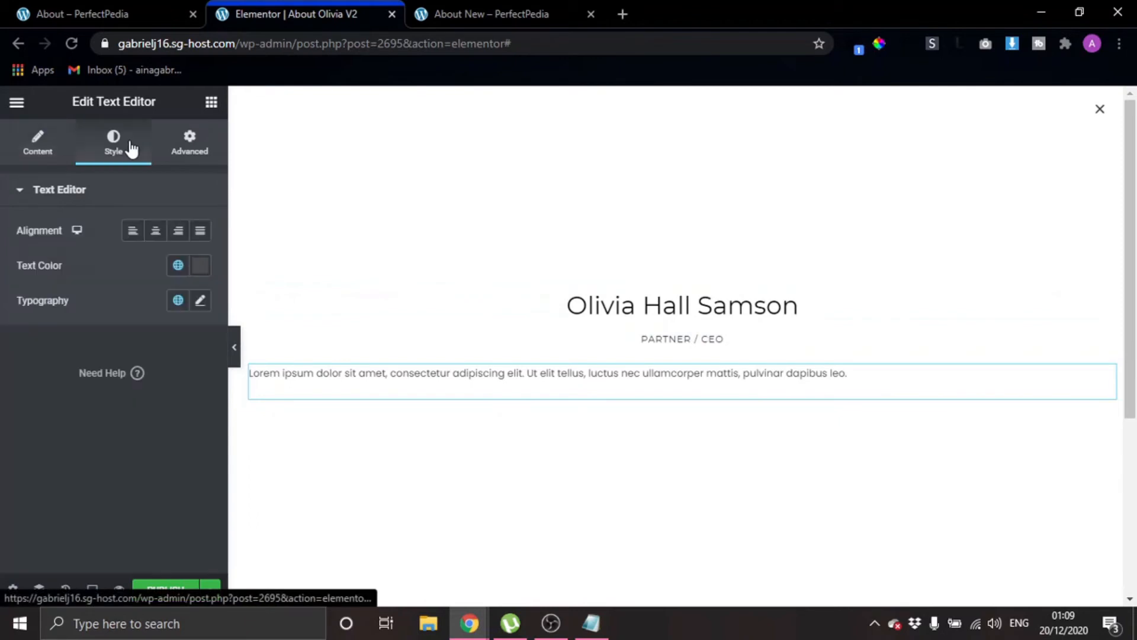
click(202, 300)
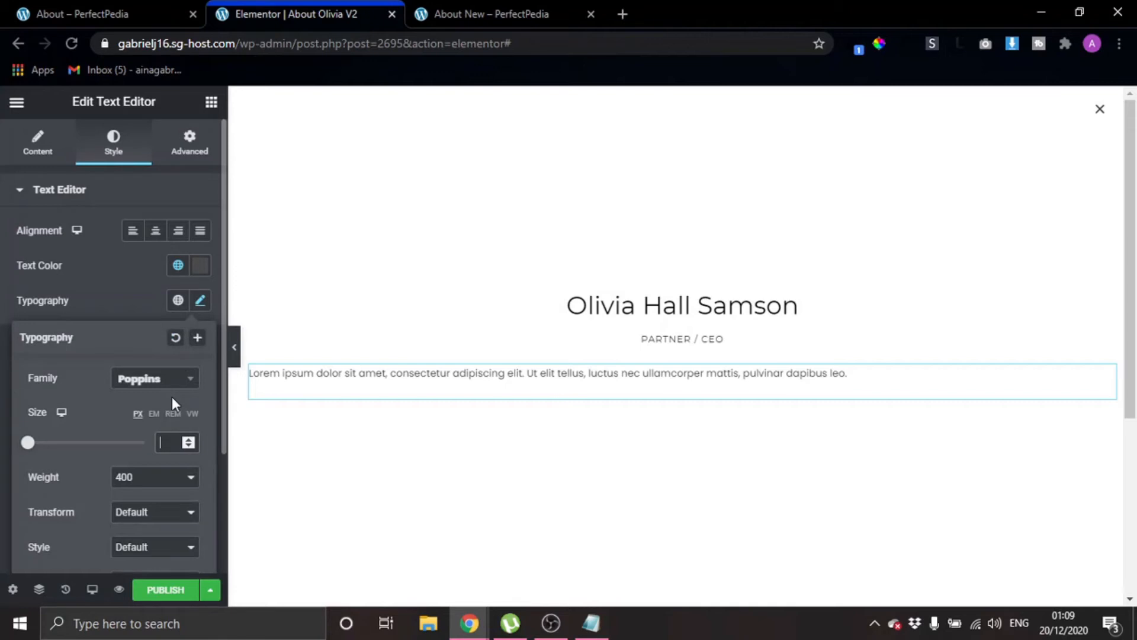
text(1)
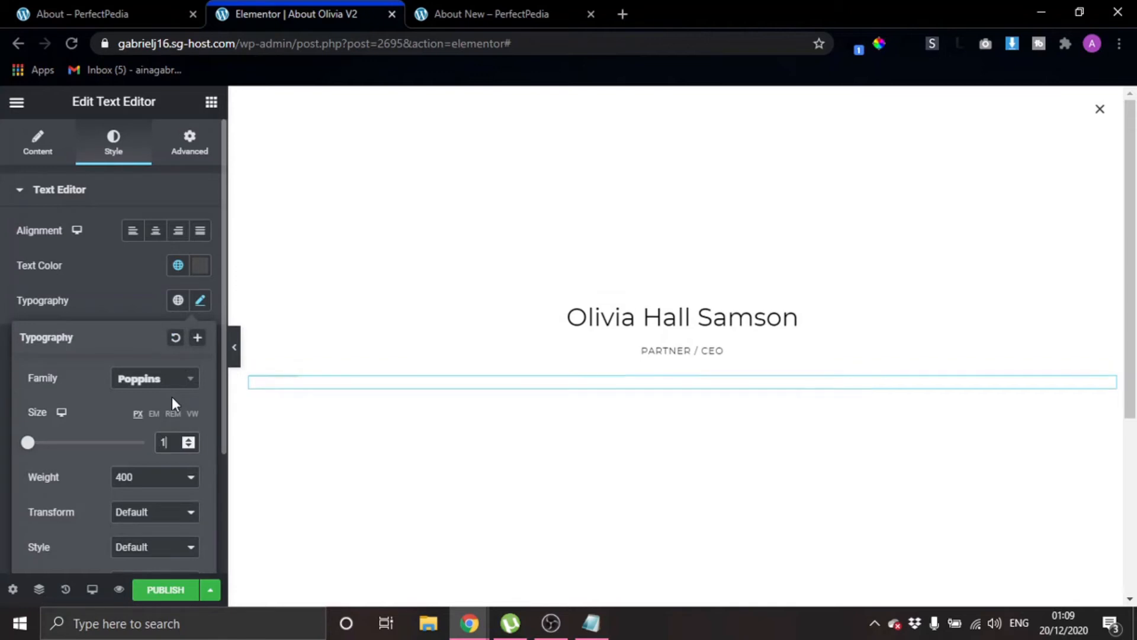
text(6)
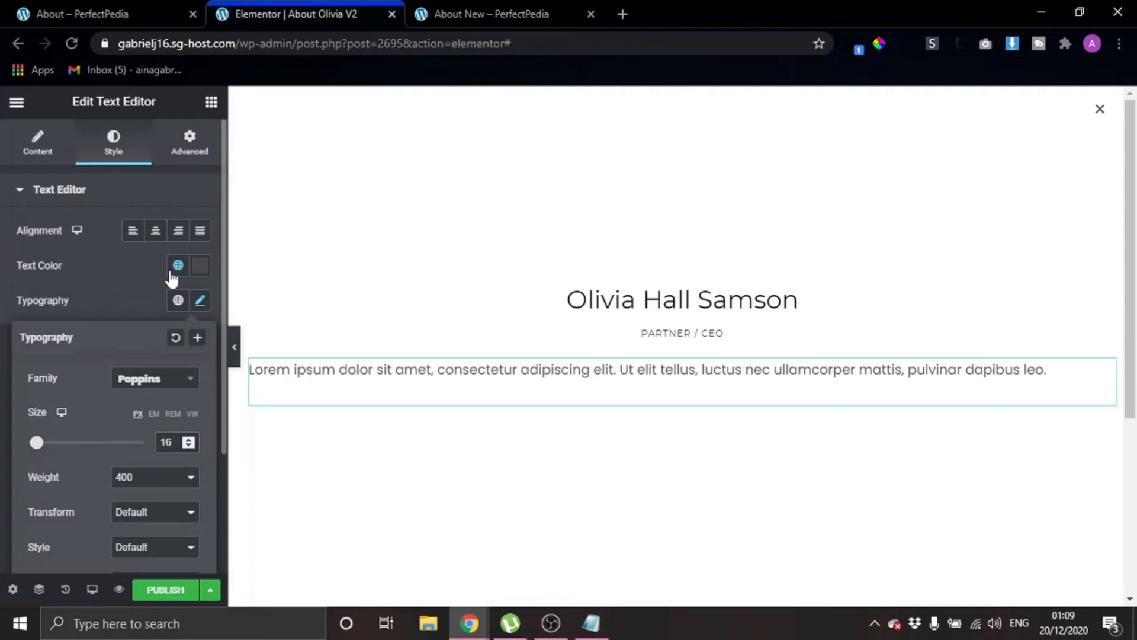
scroll(141, 385, down, 1)
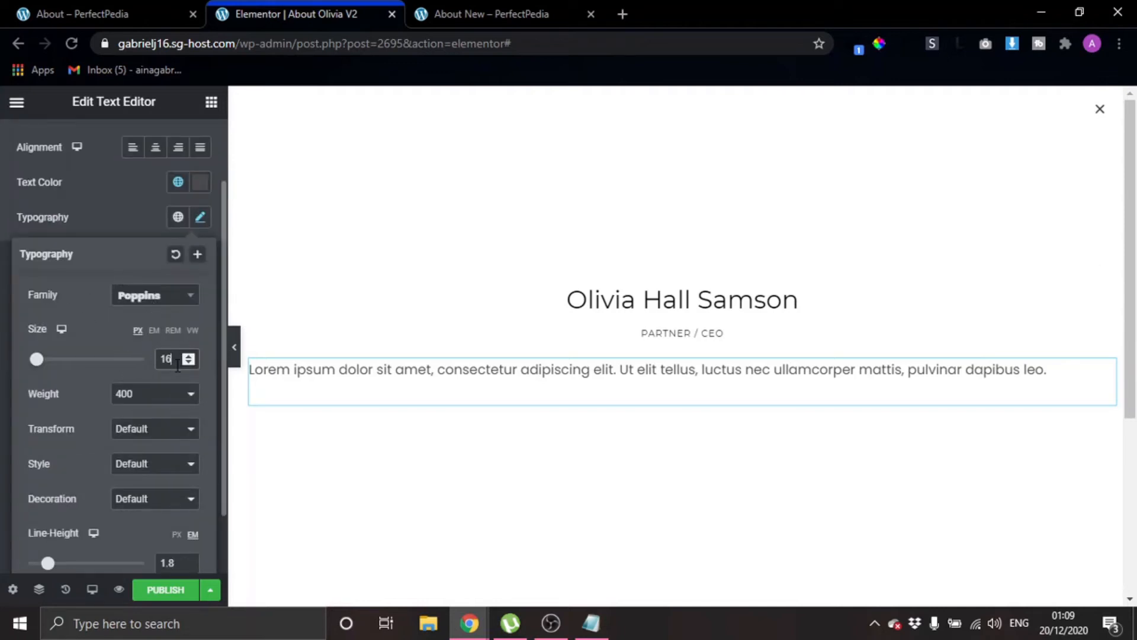
click(104, 13)
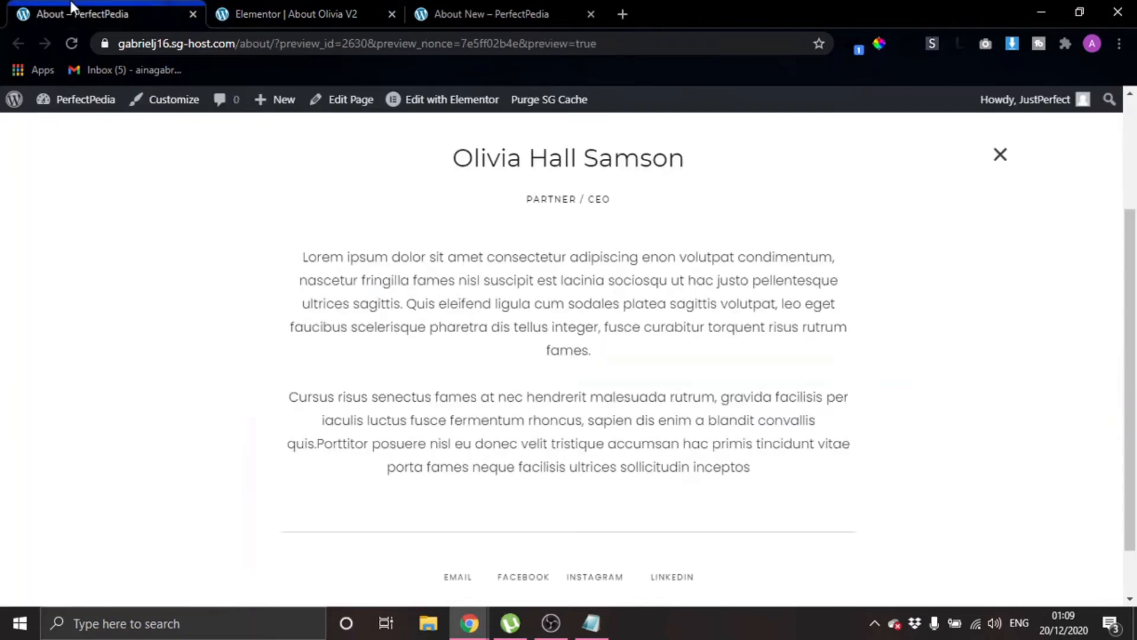
click(340, 7)
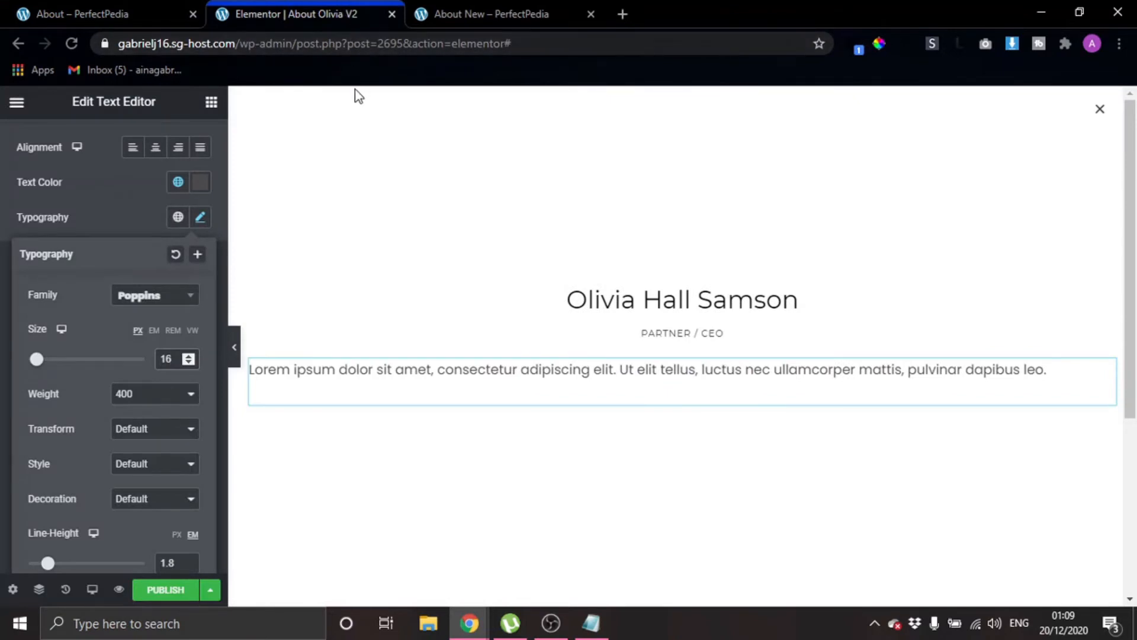
Set the paragraph's font weight to 300 and centre its text
click(137, 397)
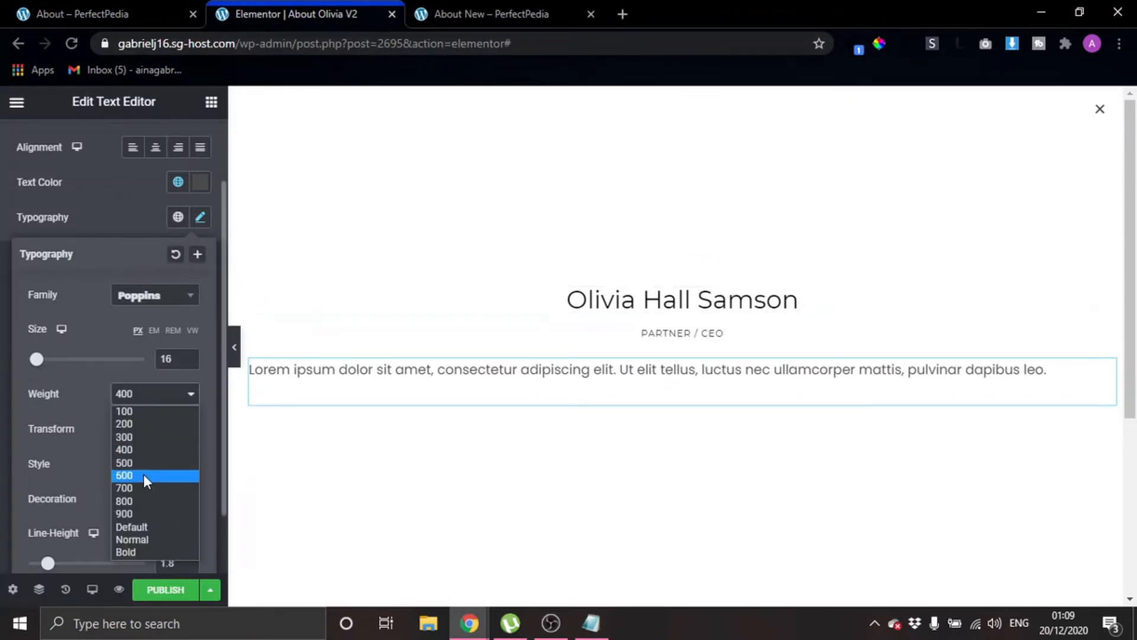
click(144, 437)
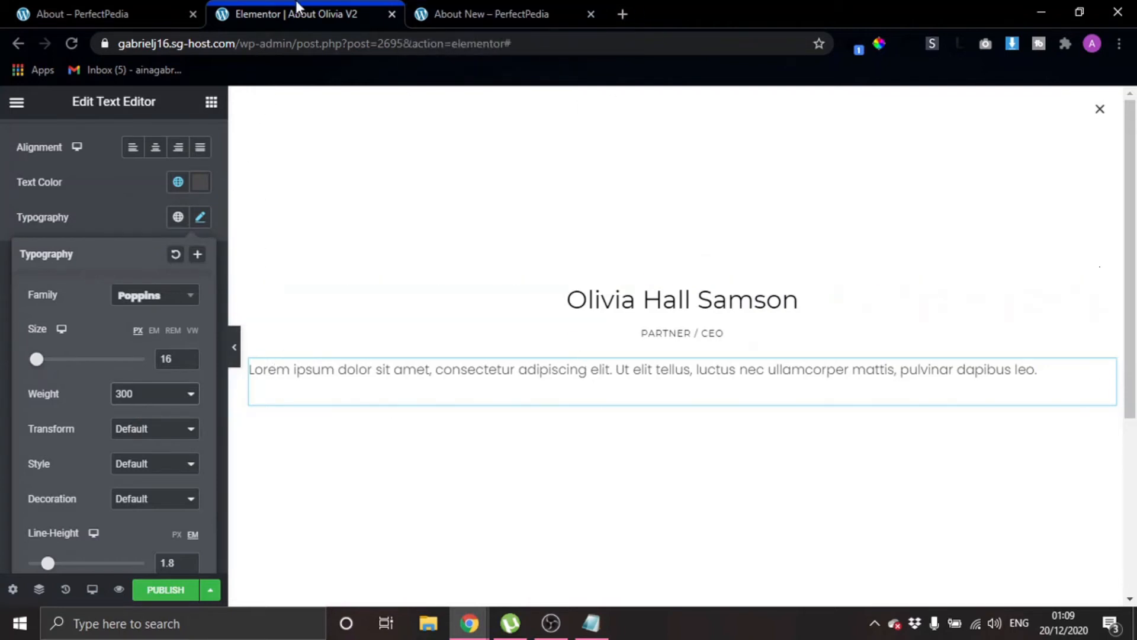
click(155, 147)
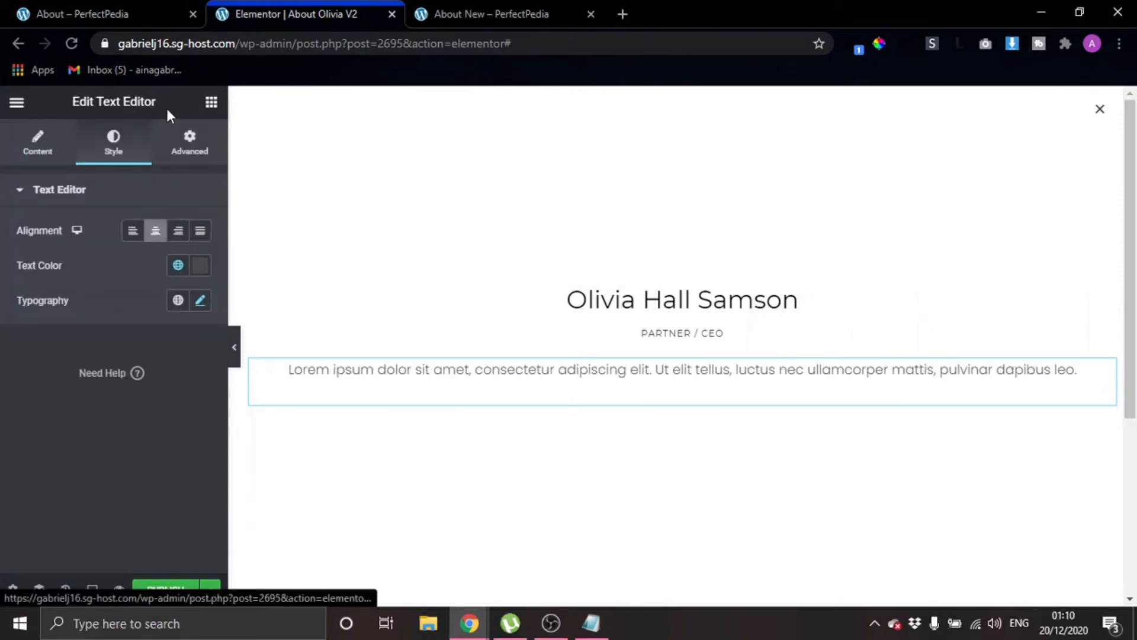
click(187, 7)
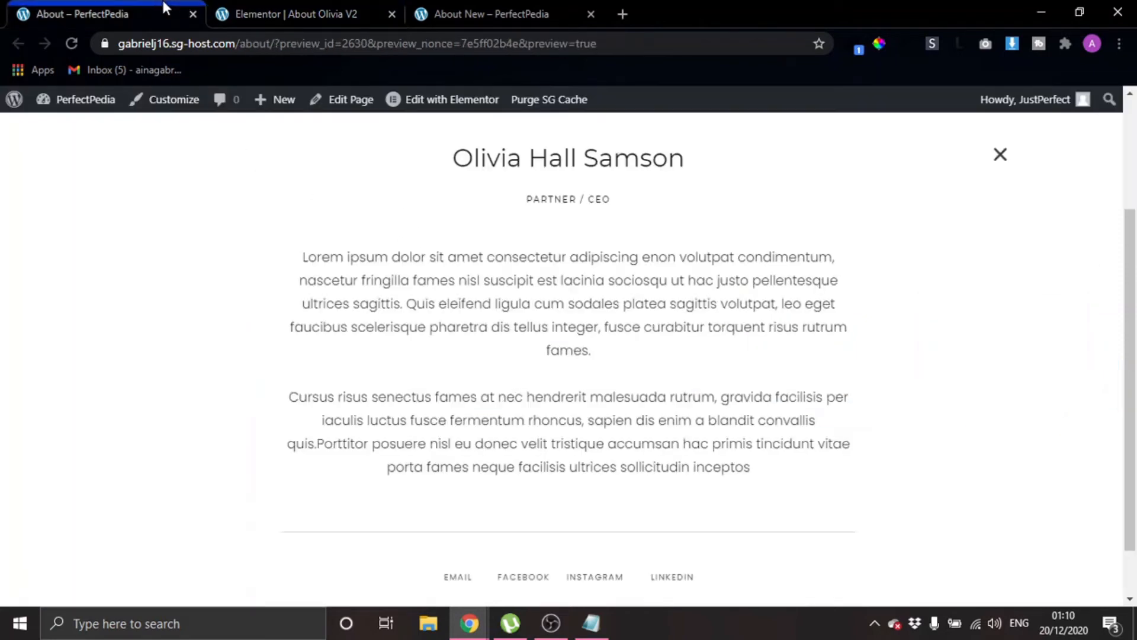
click(256, 11)
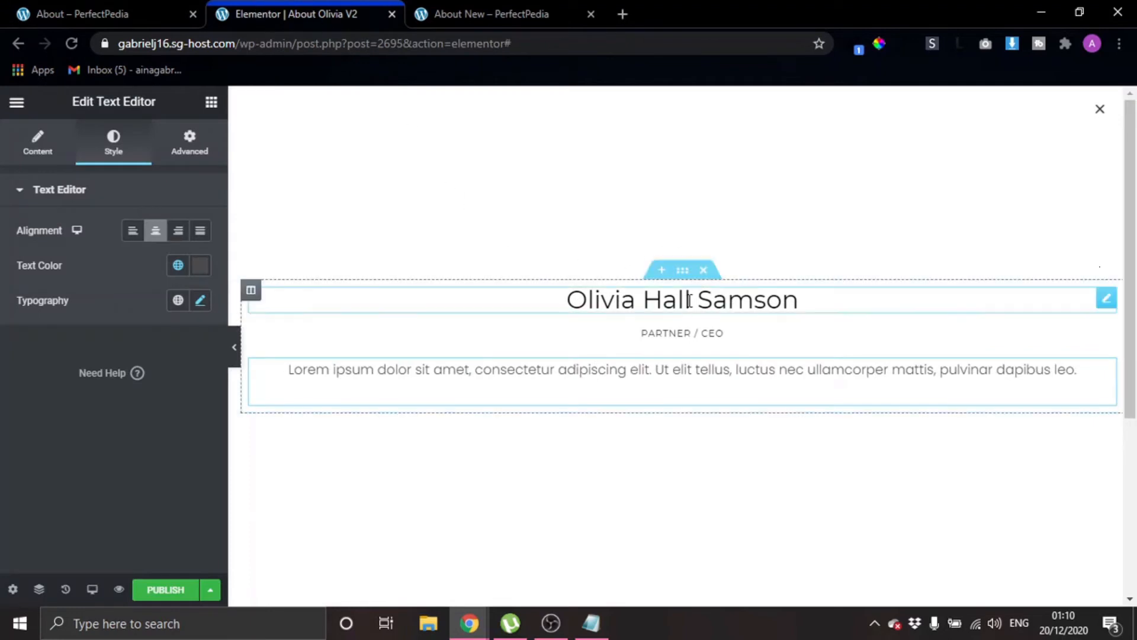
Narrow the popup section's boxed content width from 794 to 750
click(518, 5)
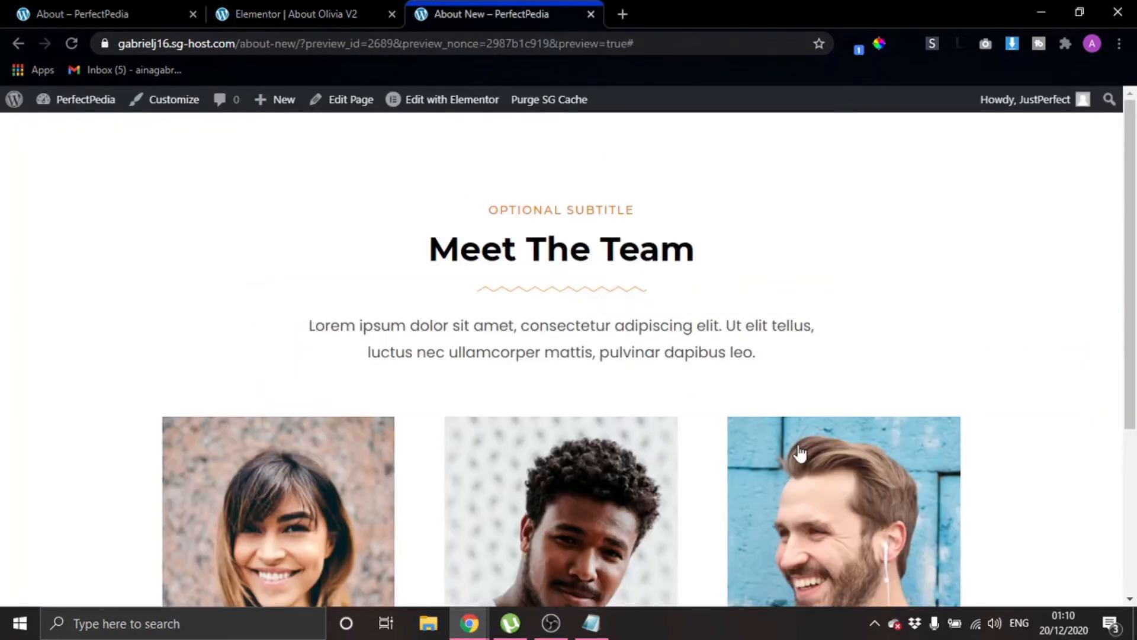
click(248, 8)
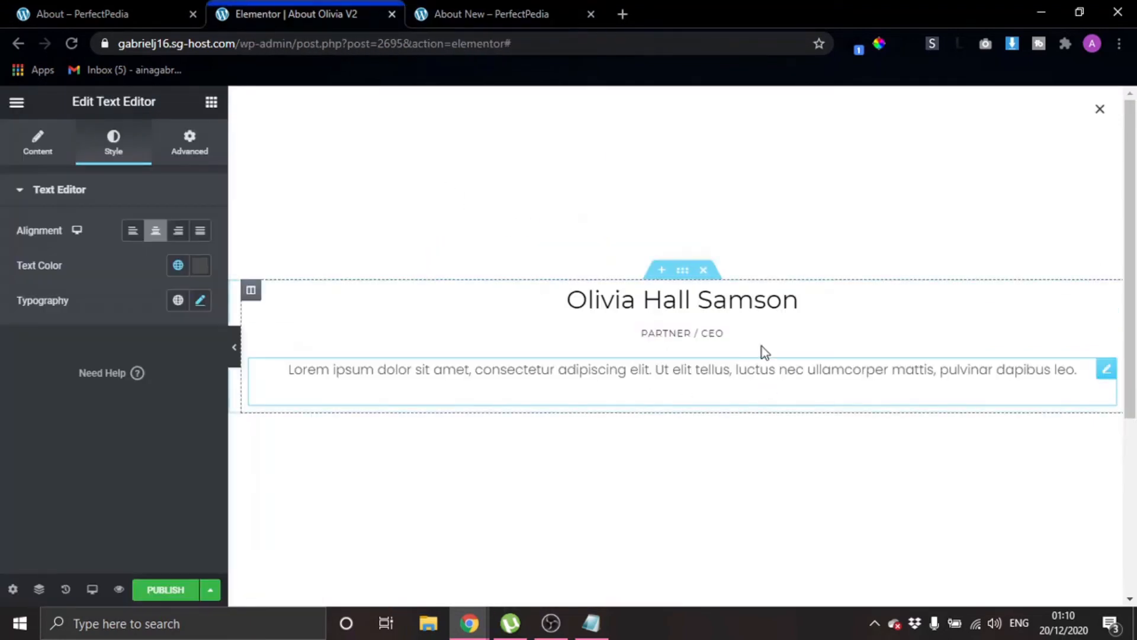
click(683, 272)
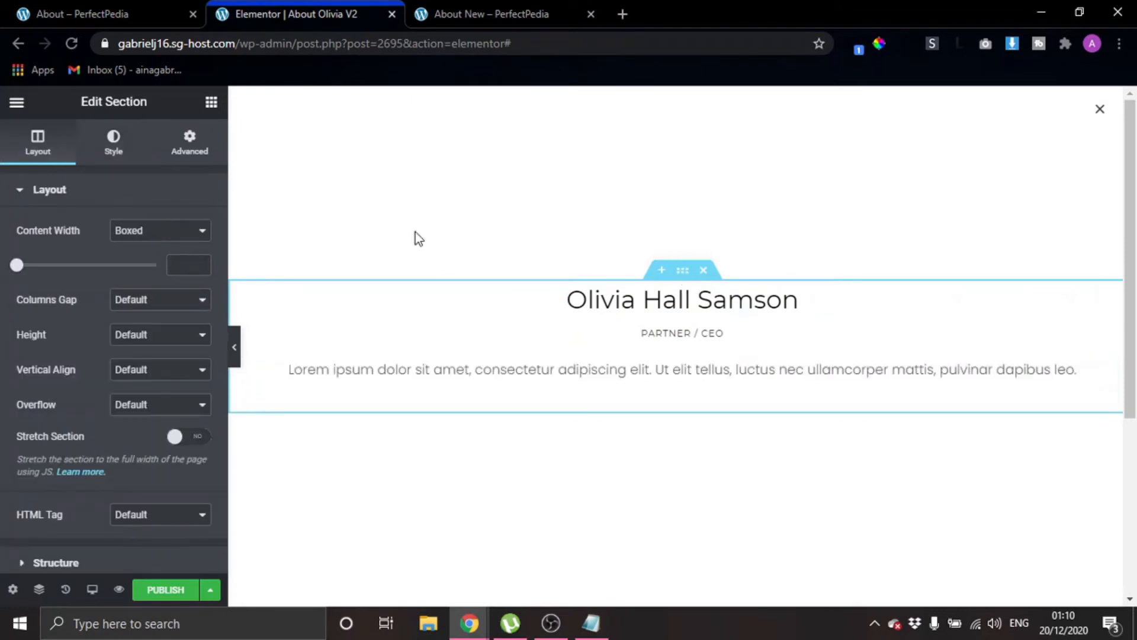
drag(17, 265, 53, 265)
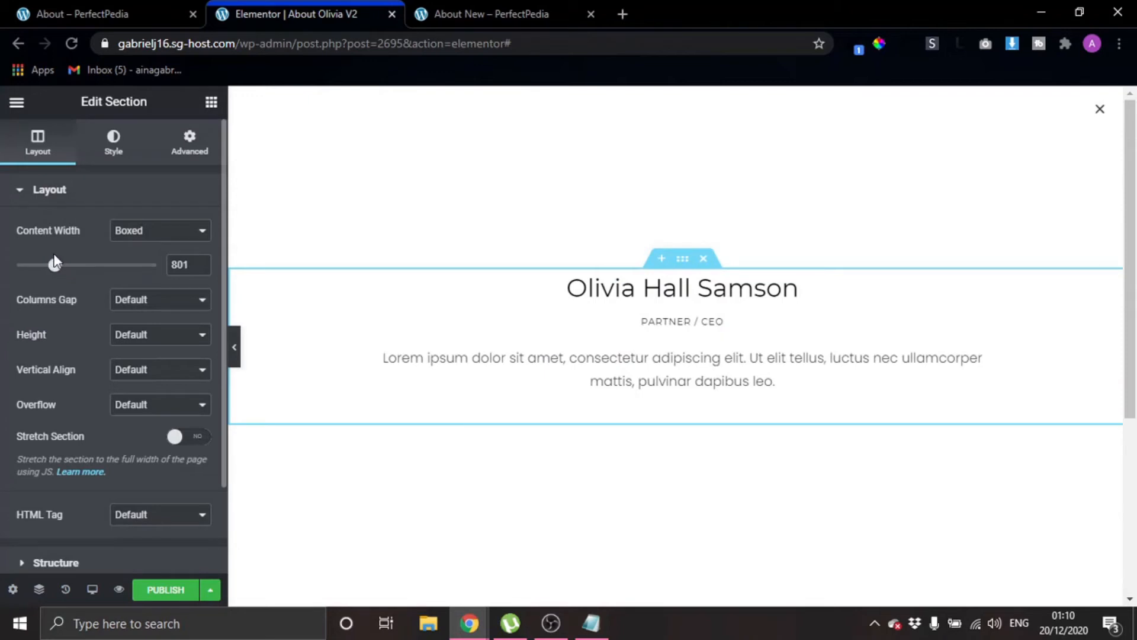
drag(57, 256, 51, 272)
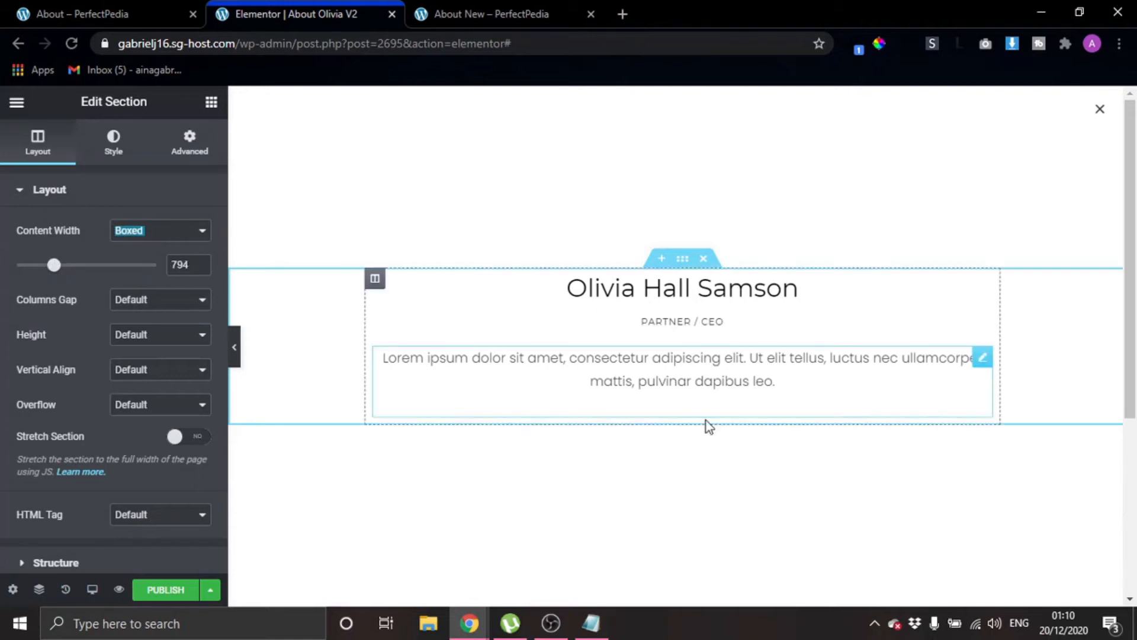
click(204, 8)
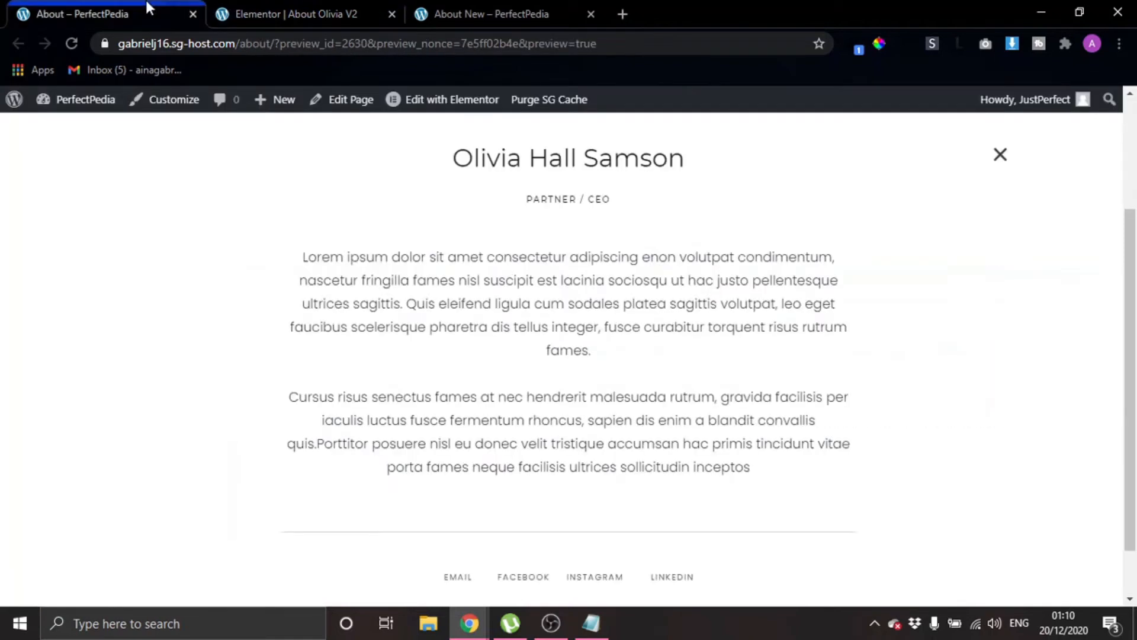
click(351, 9)
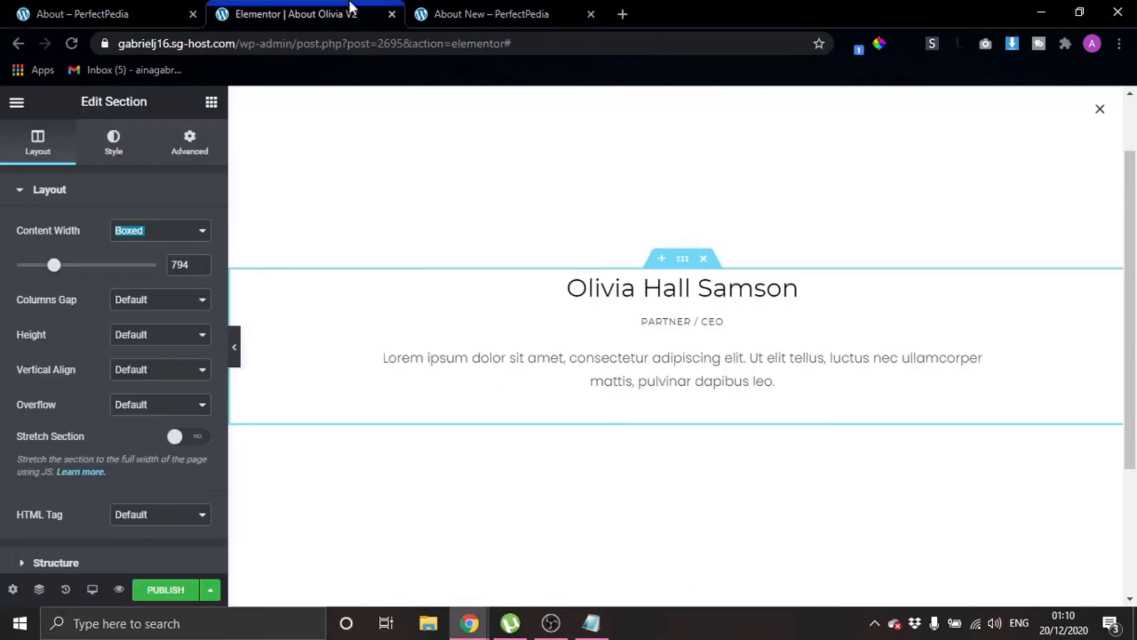
click(185, 265)
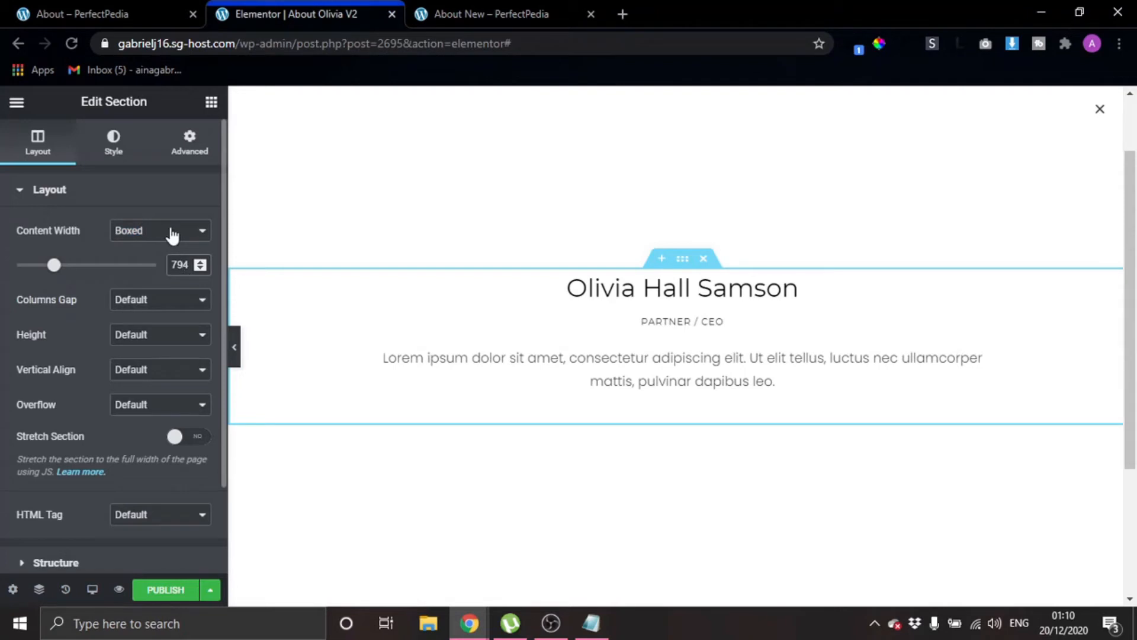
key(BackSpace)
key(BackSpace)
text(50)
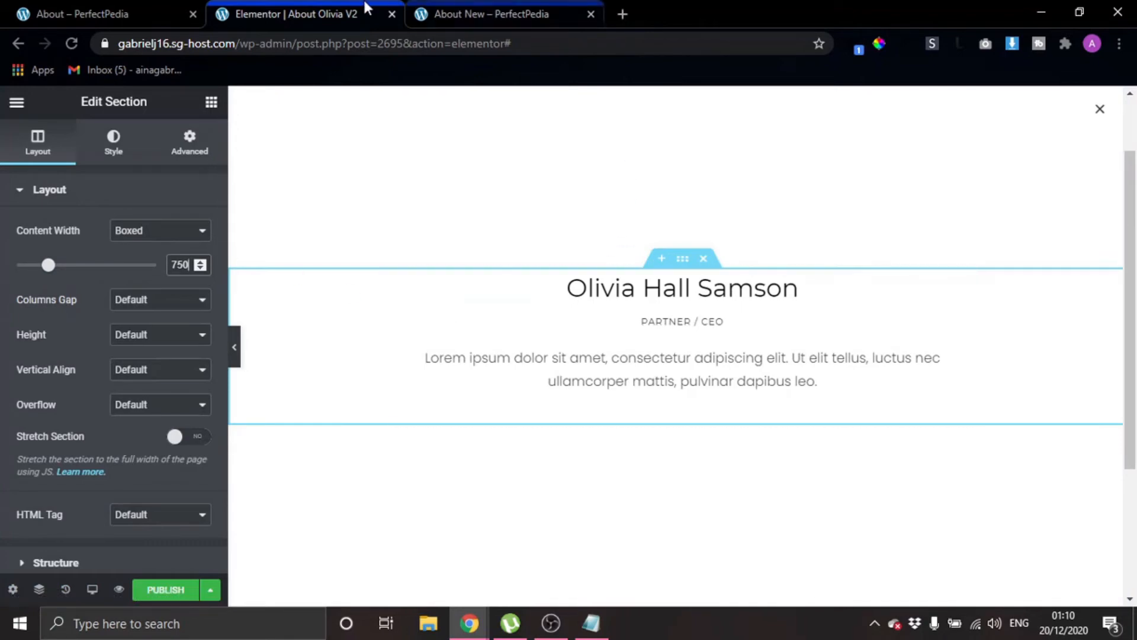
Select both lorem ipsum bio paragraphs in the reference About page popup
click(106, 10)
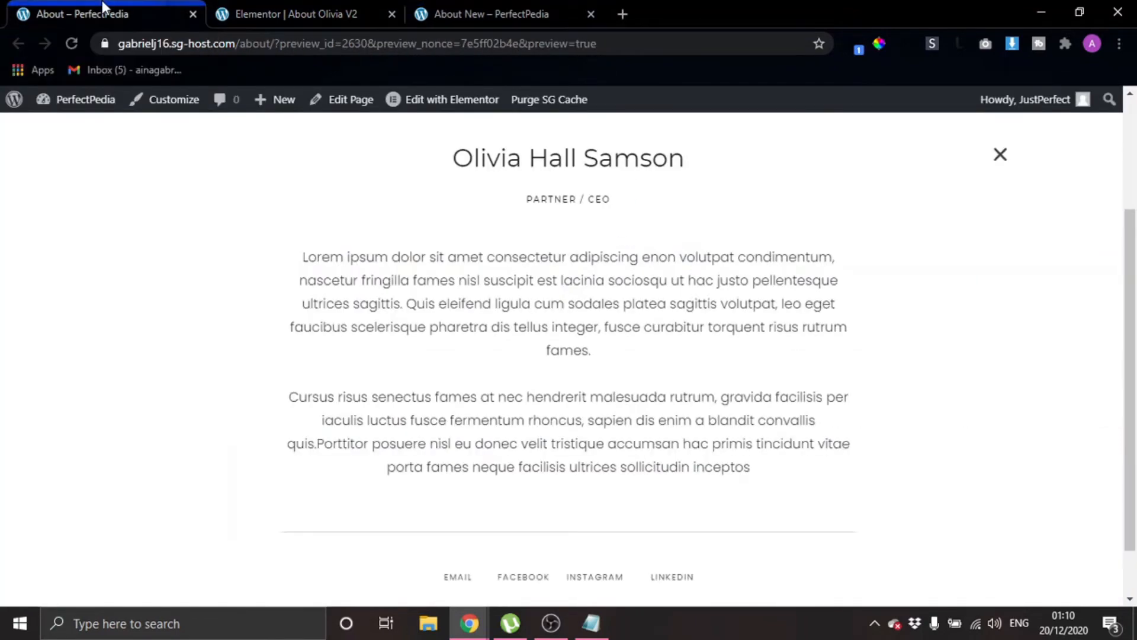
click(299, 13)
click(195, 7)
drag(302, 256, 757, 474)
key(ctrl+c)
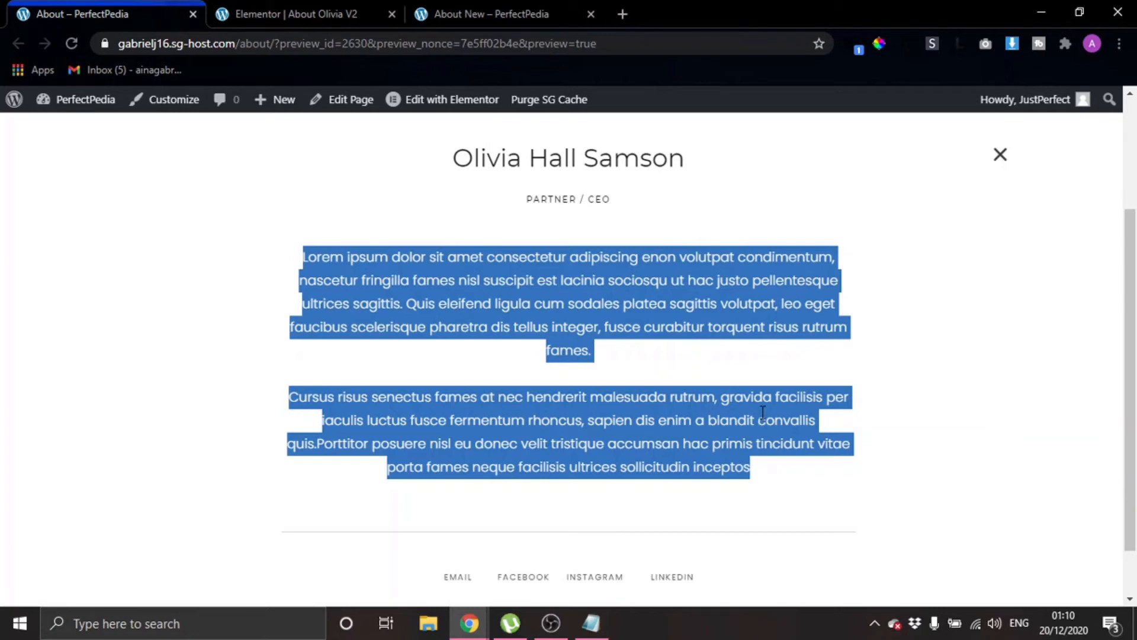
Paste the two paragraphs over the popup's placeholder bio in the Text Editor widget
click(286, 14)
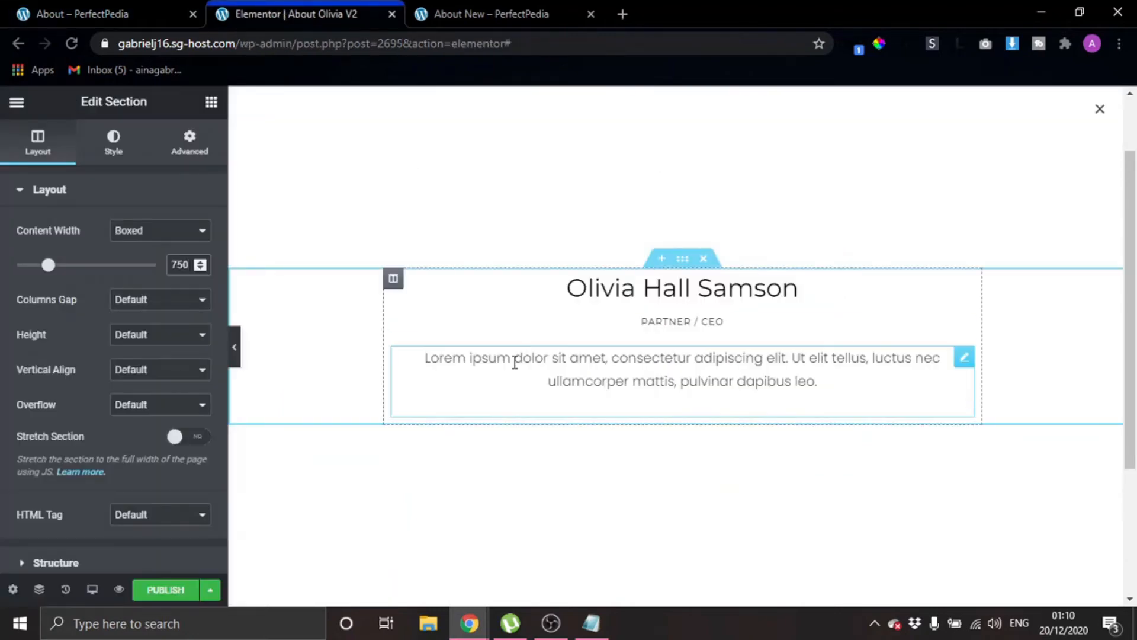
click(524, 390)
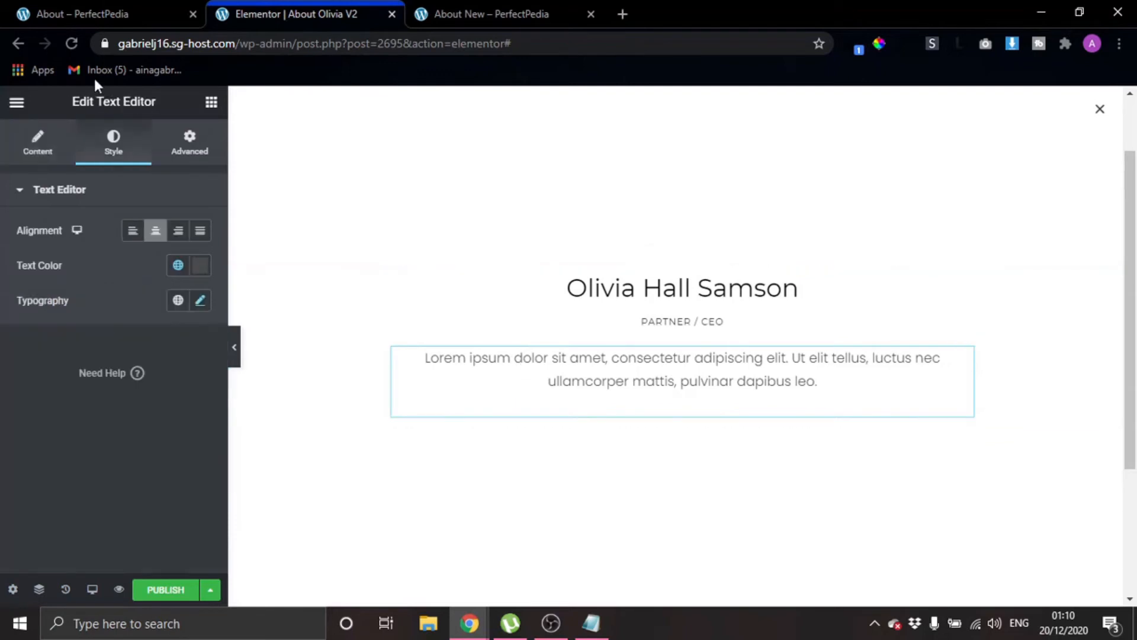
click(44, 139)
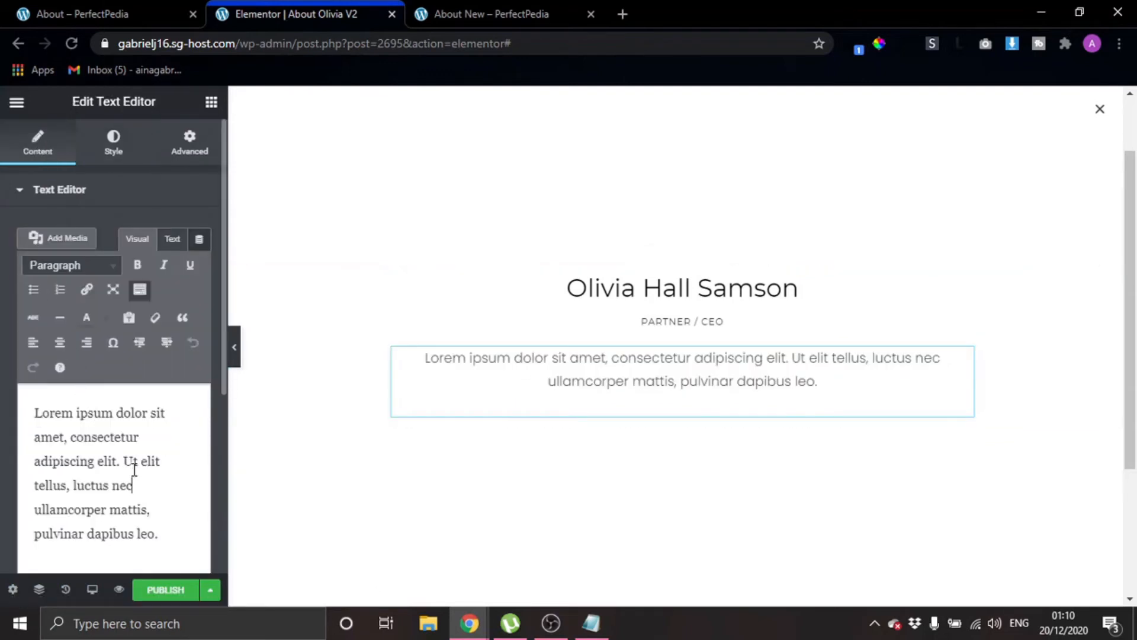
key(ctrl+a)
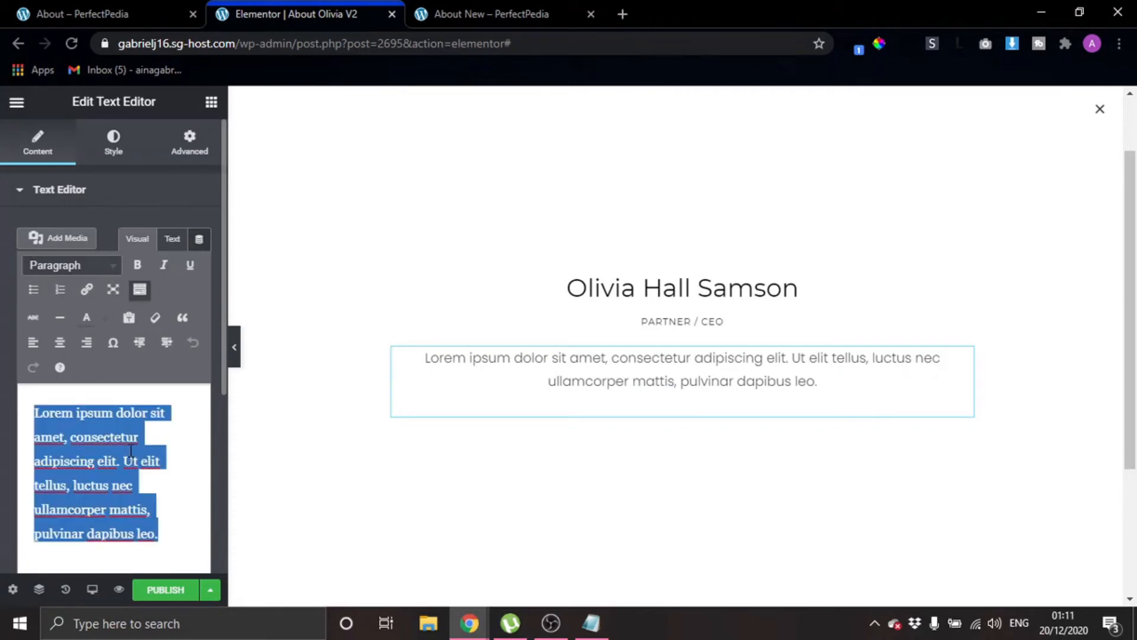
key(ctrl+v)
click(148, 8)
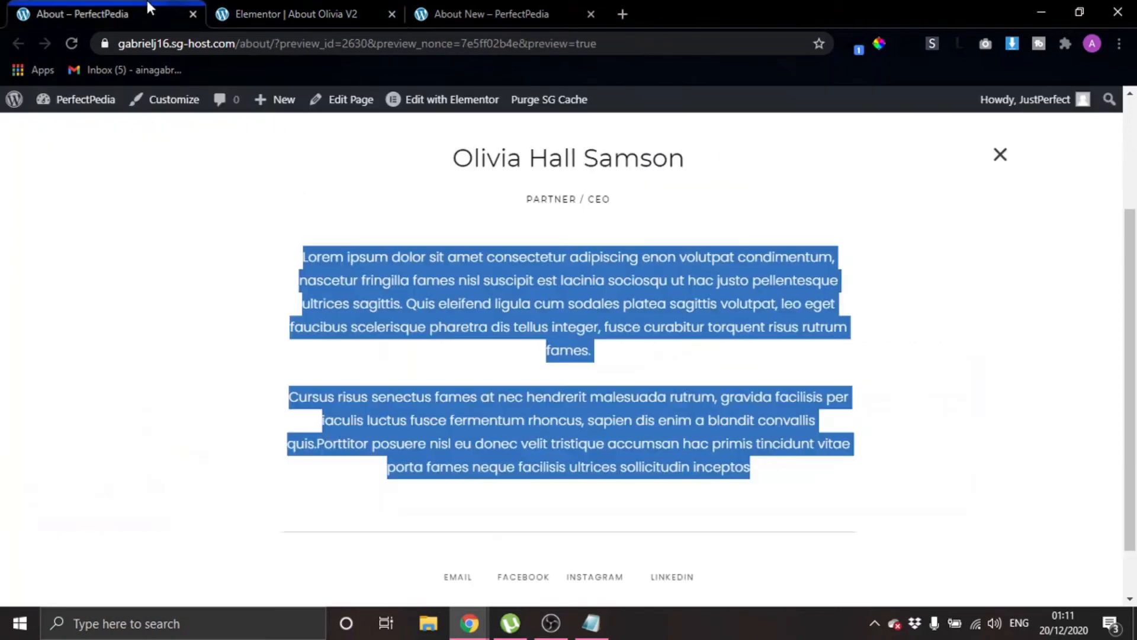
click(205, 290)
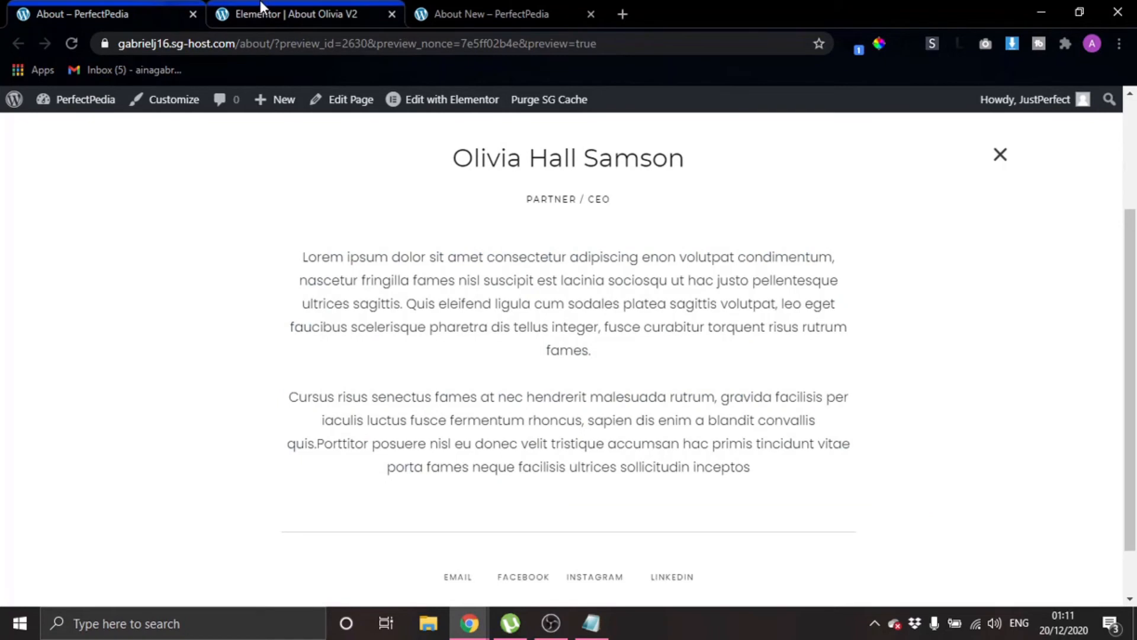
click(261, 8)
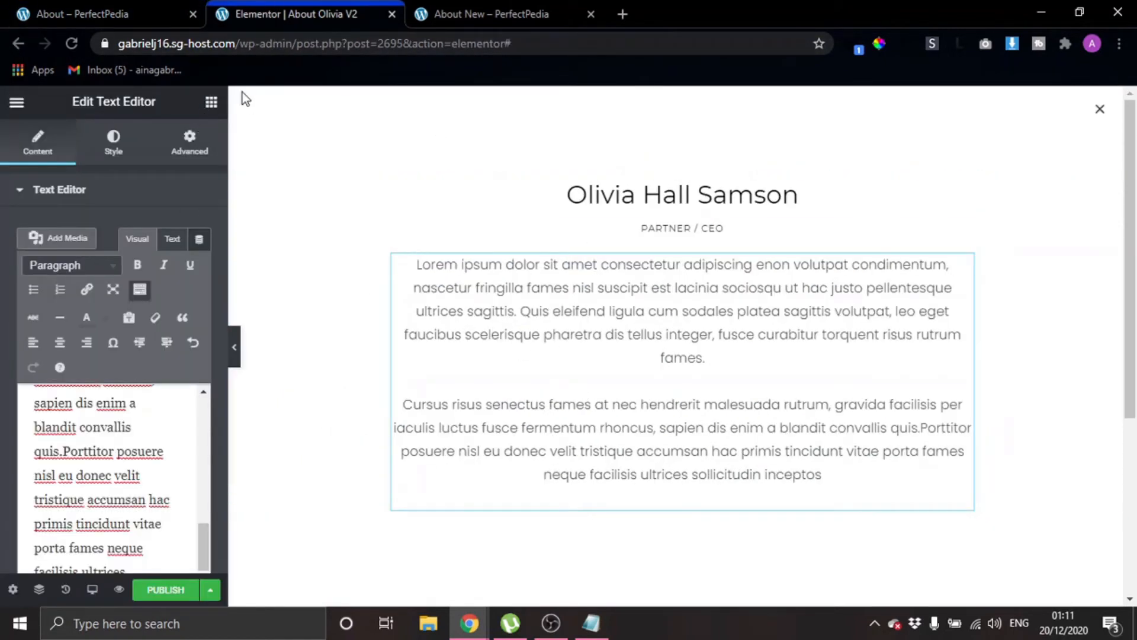
Unlink the bio text's margin and set its top margin to 20 px
click(188, 140)
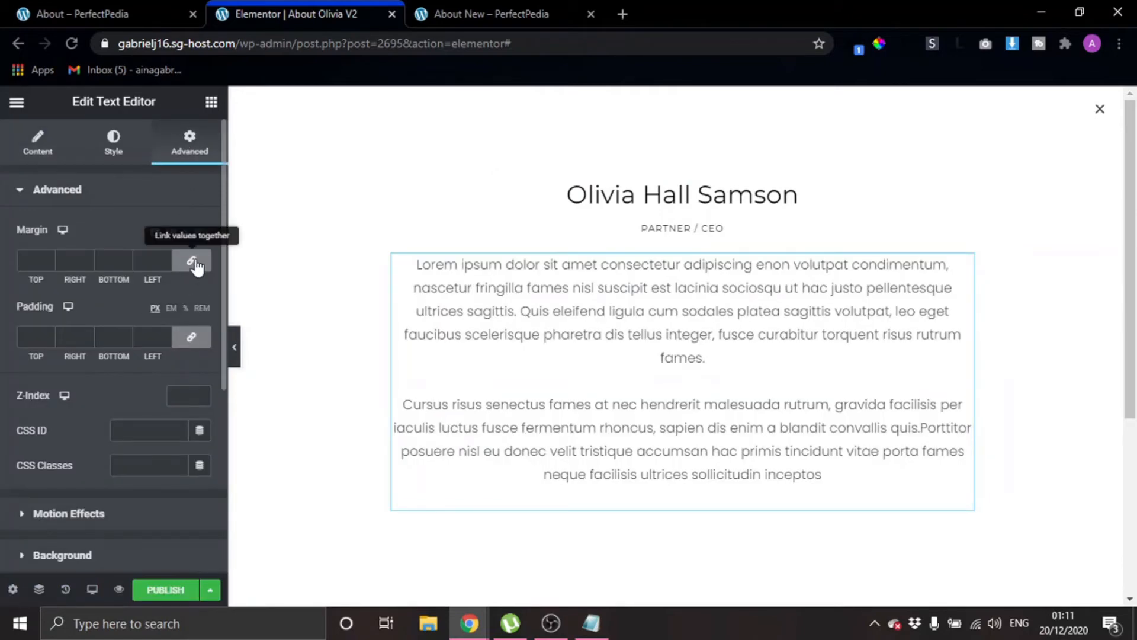
click(195, 262)
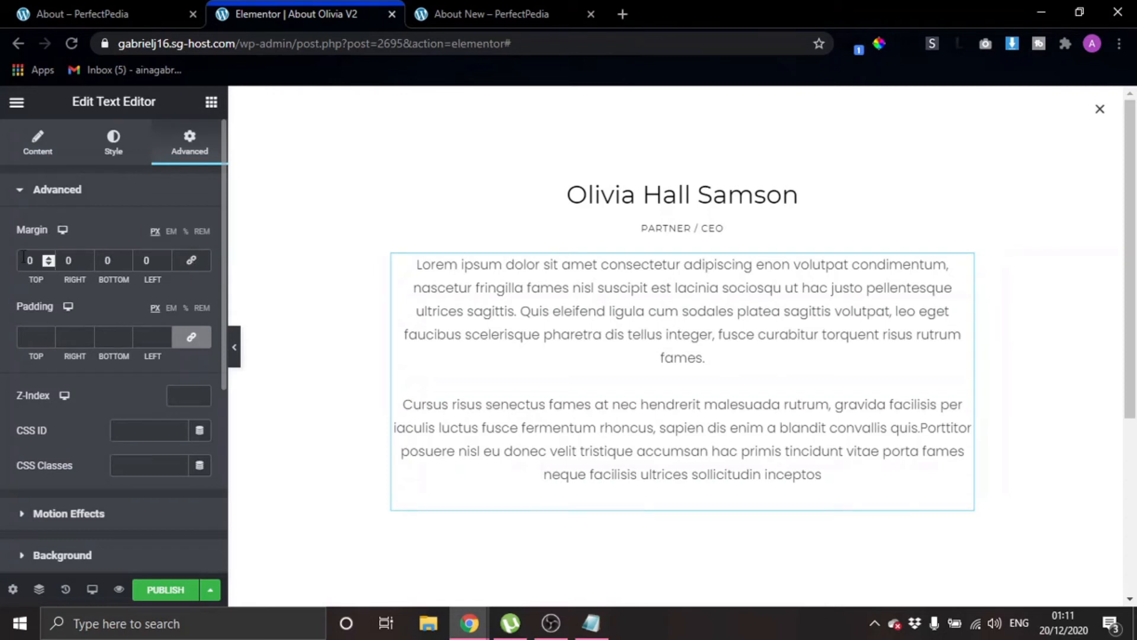
click(22, 257)
text(2)
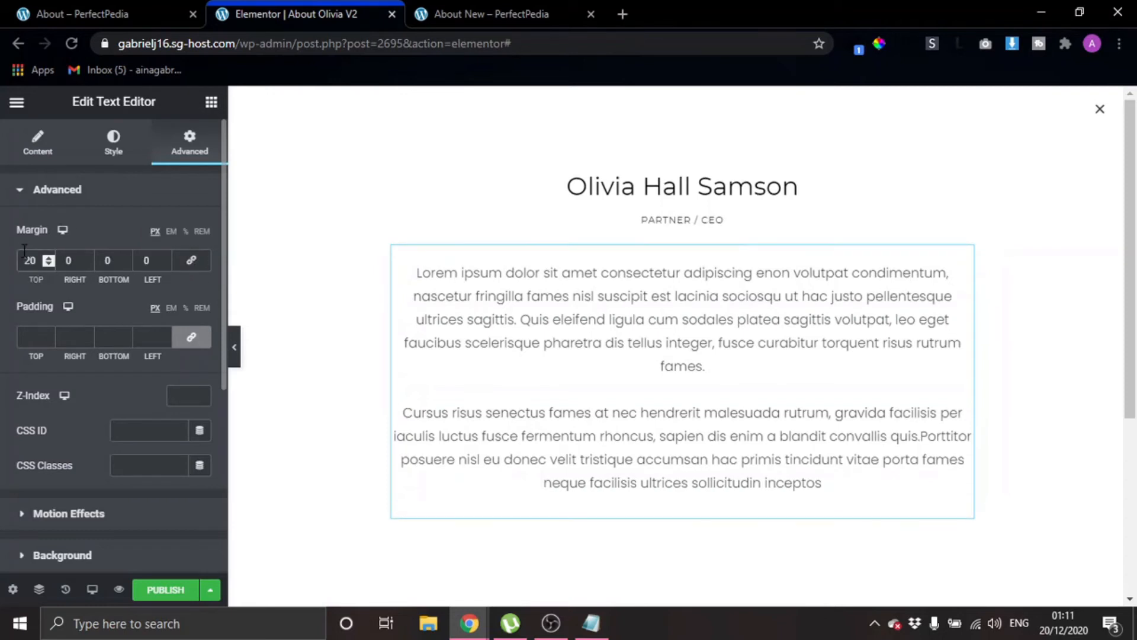
click(86, 13)
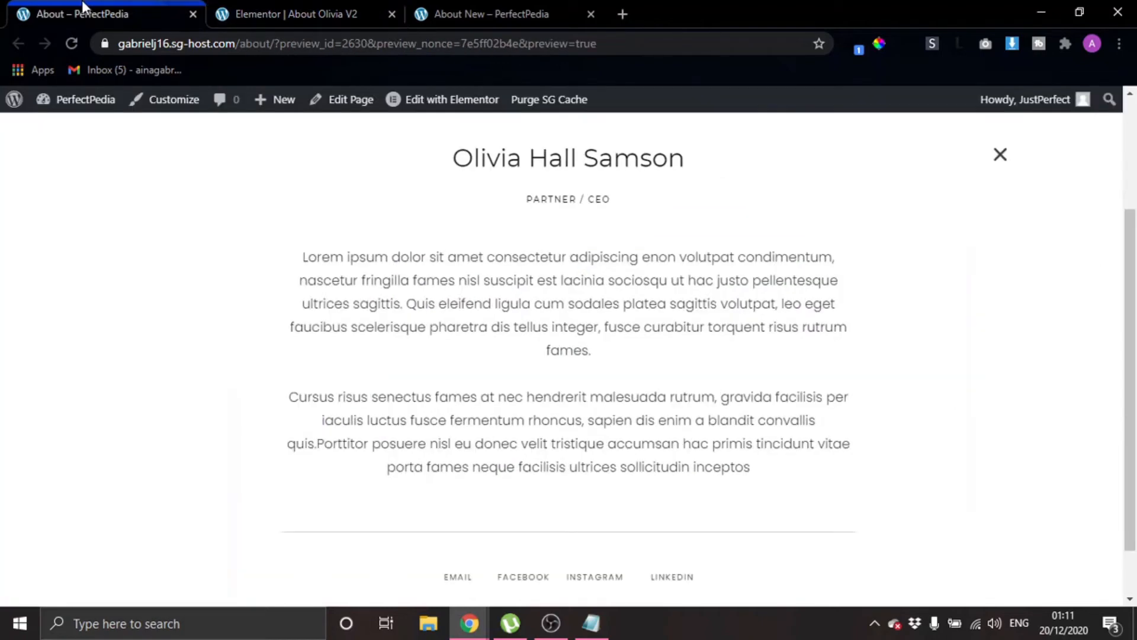
click(277, 8)
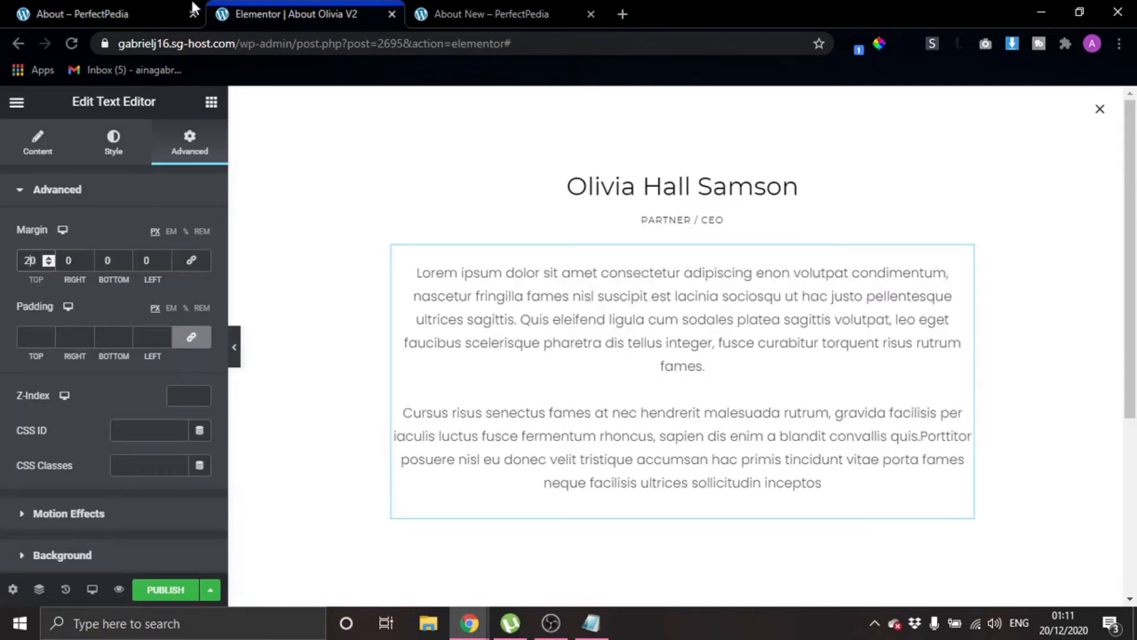
Recheck spacing against the reference popup and Meet The Team page, then show the widget panel
click(92, 13)
click(242, 8)
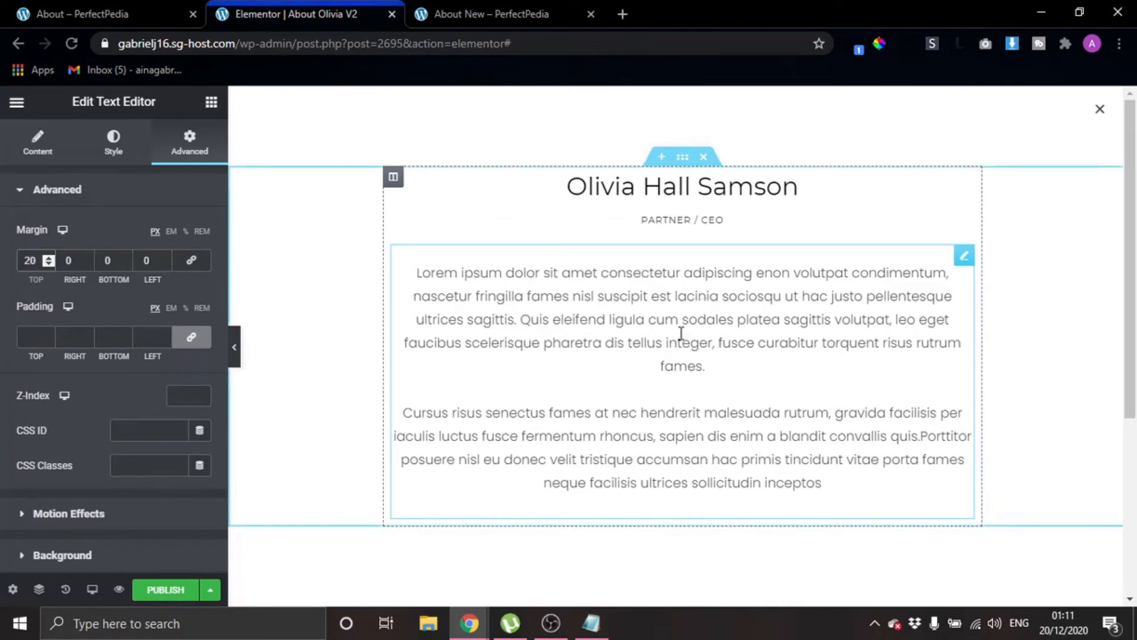
click(172, 13)
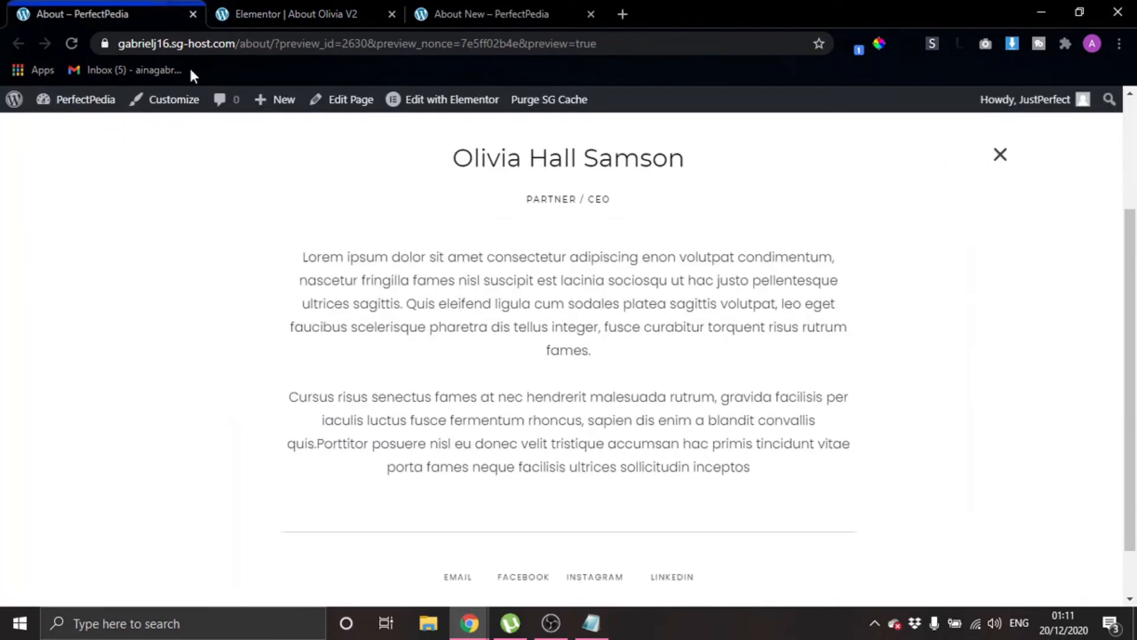
scroll(446, 302, down, 3)
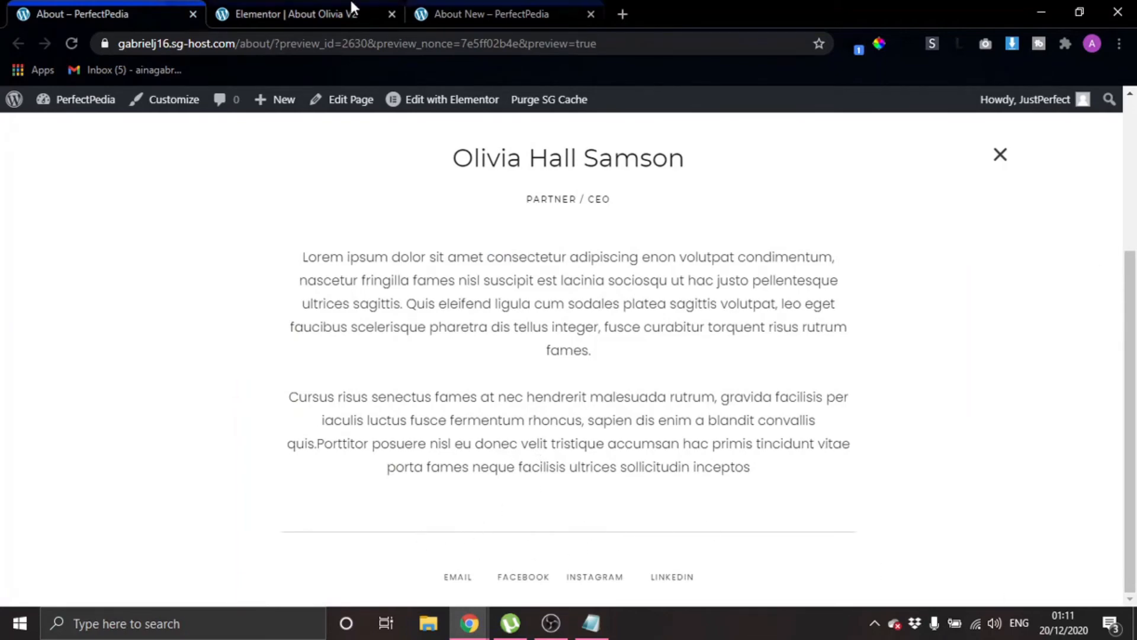
click(312, 8)
click(491, 14)
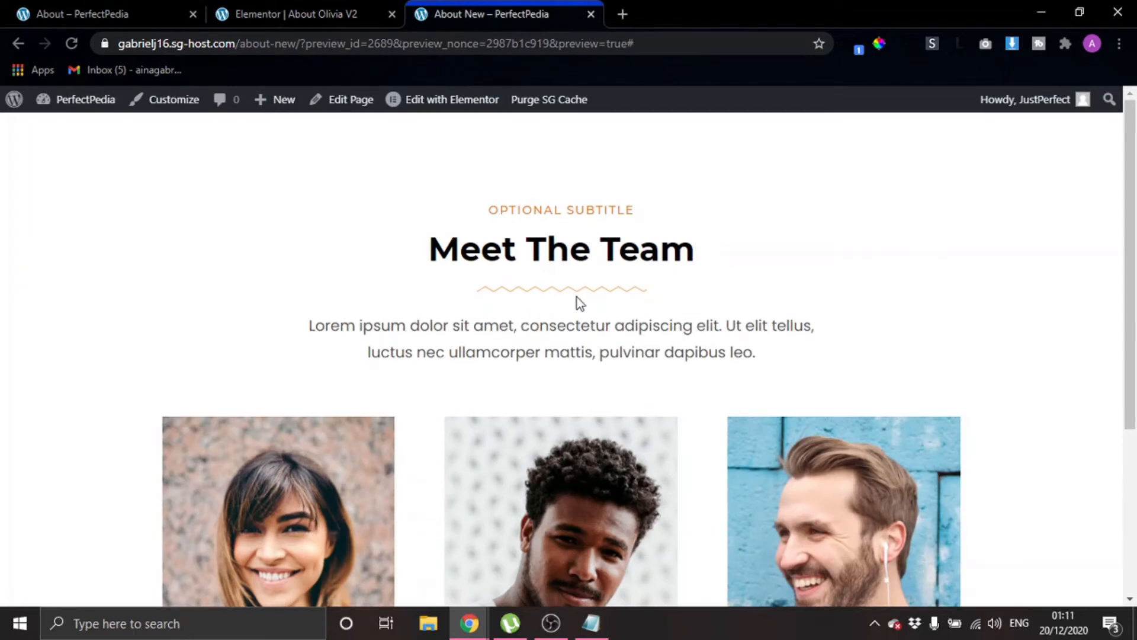
click(314, 12)
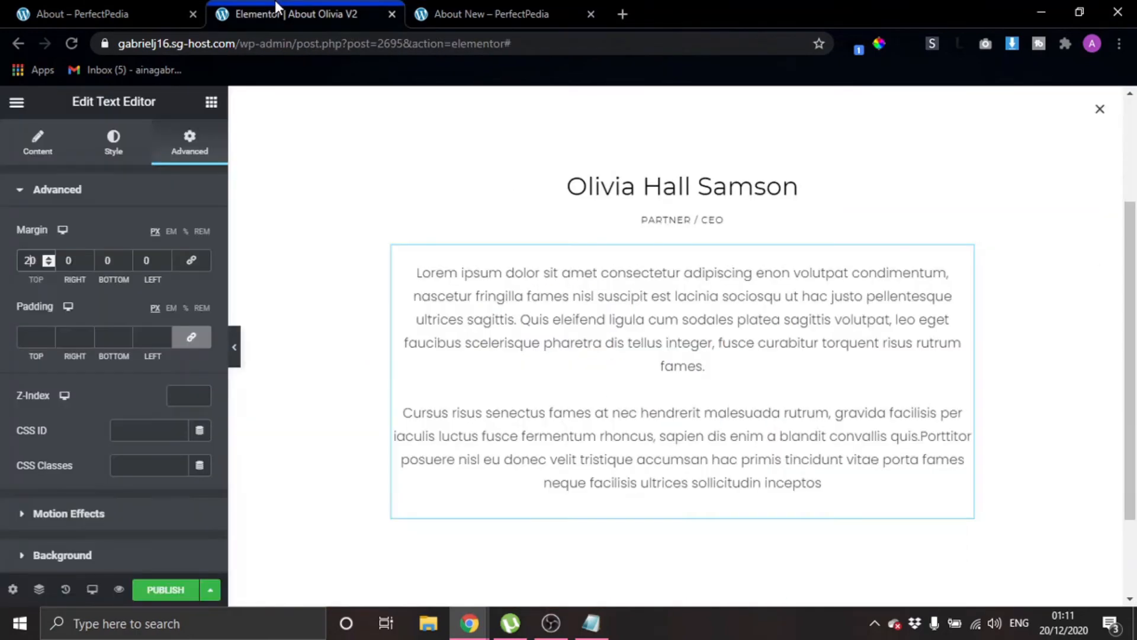
click(212, 104)
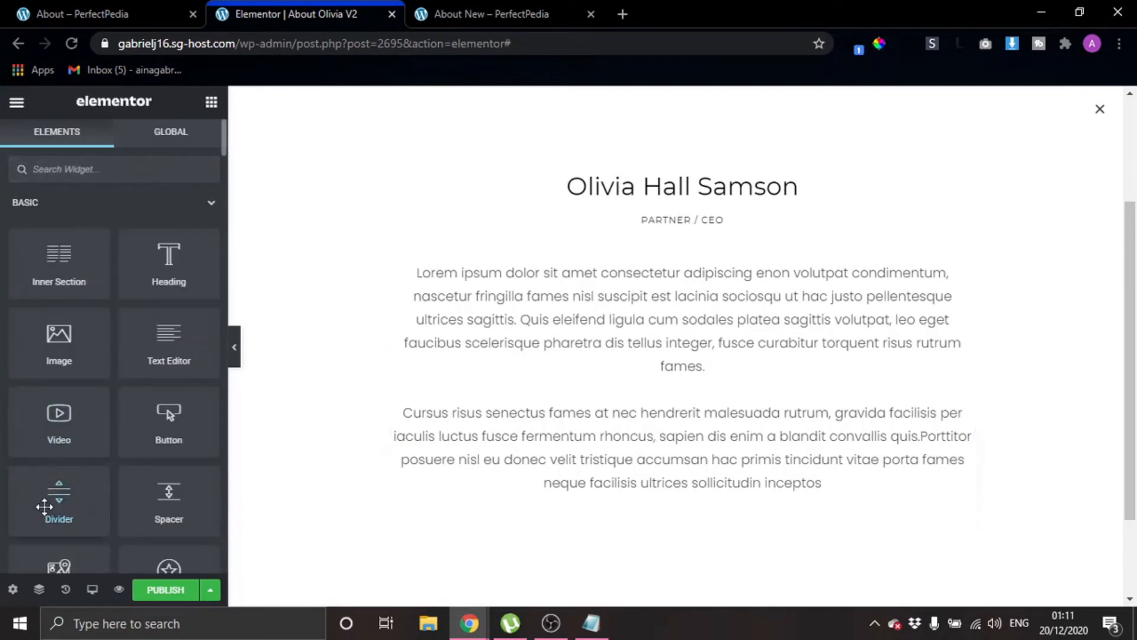
drag(45, 501, 693, 502)
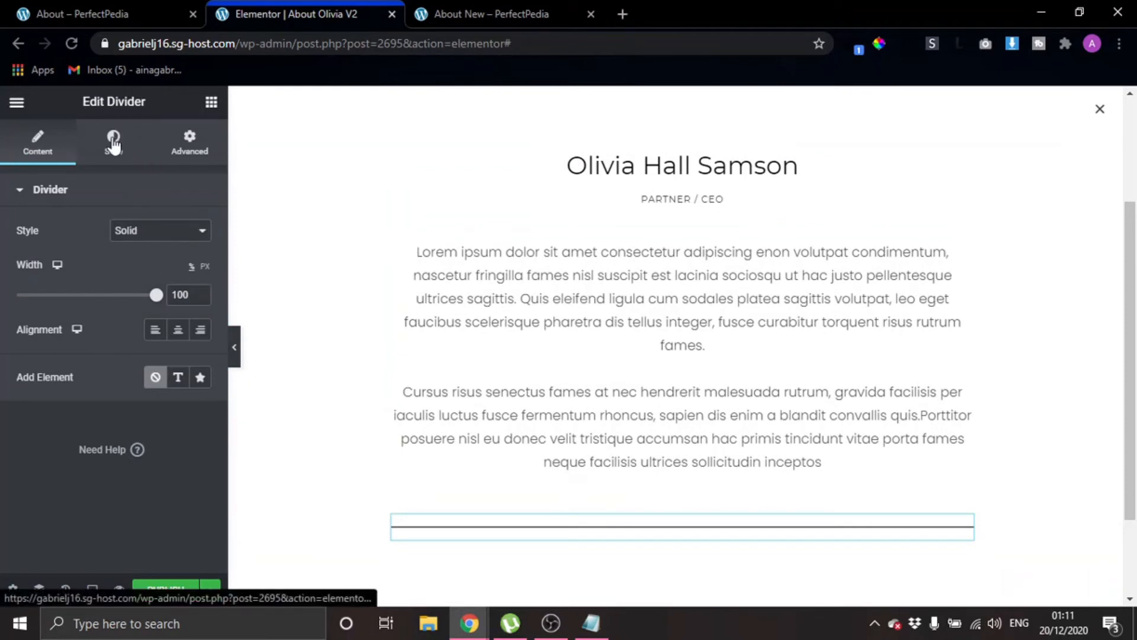
click(114, 144)
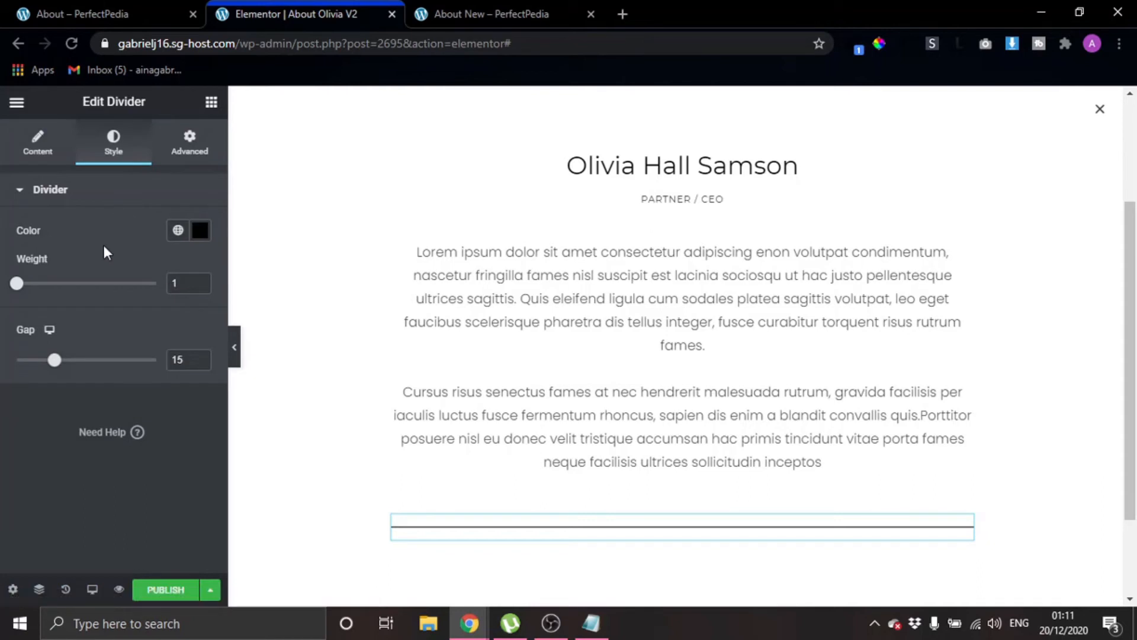
click(201, 231)
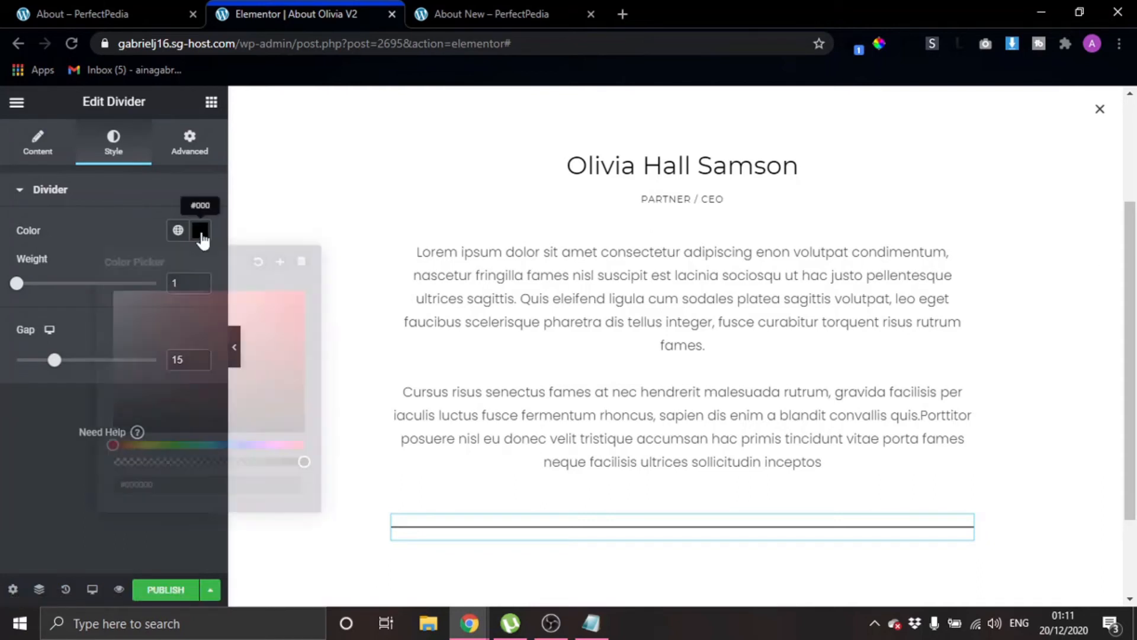
drag(301, 462, 163, 462)
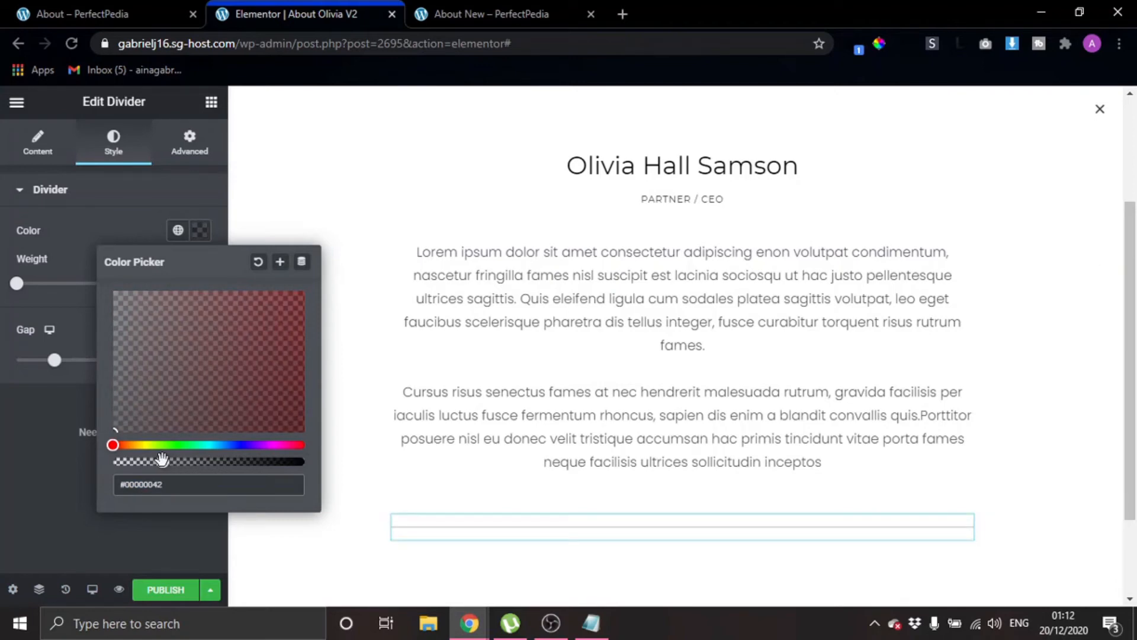
click(199, 233)
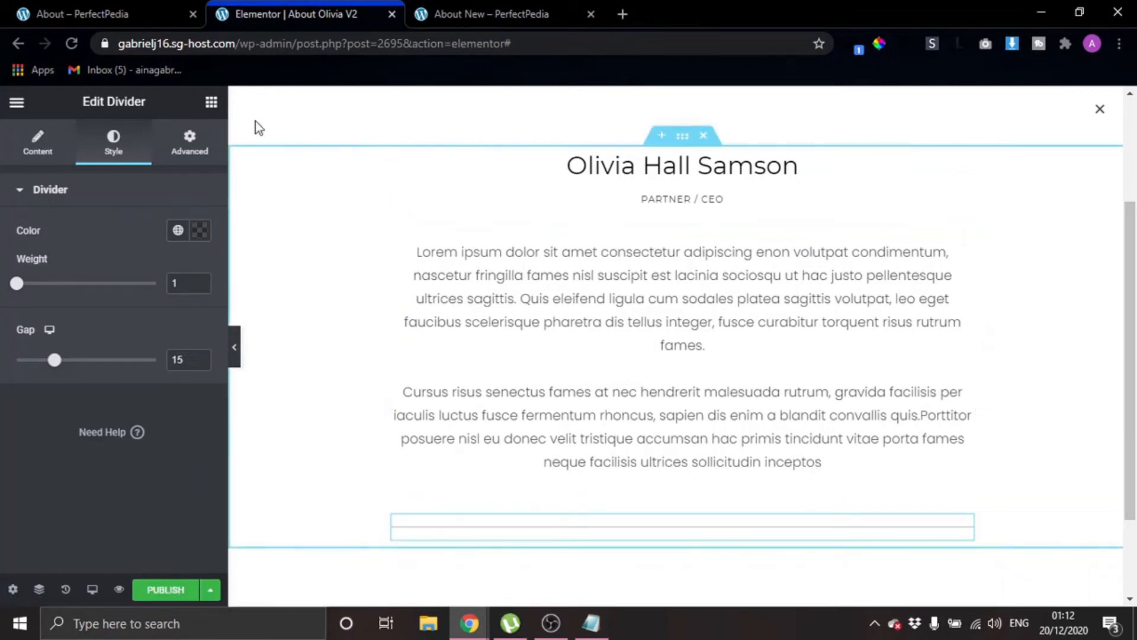
click(101, 9)
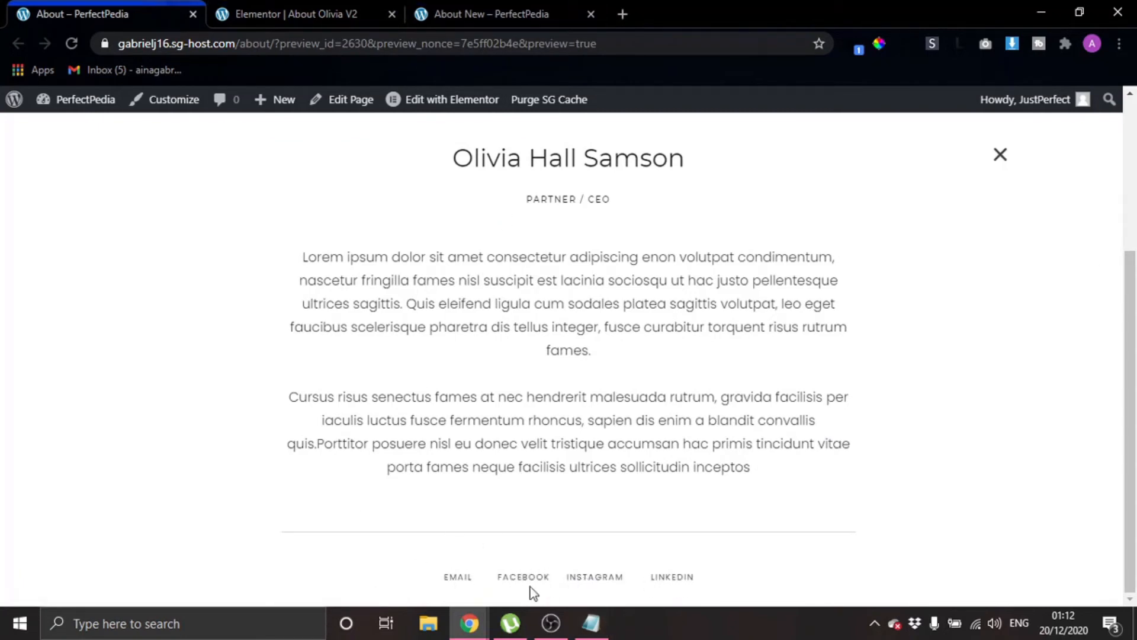
click(274, 7)
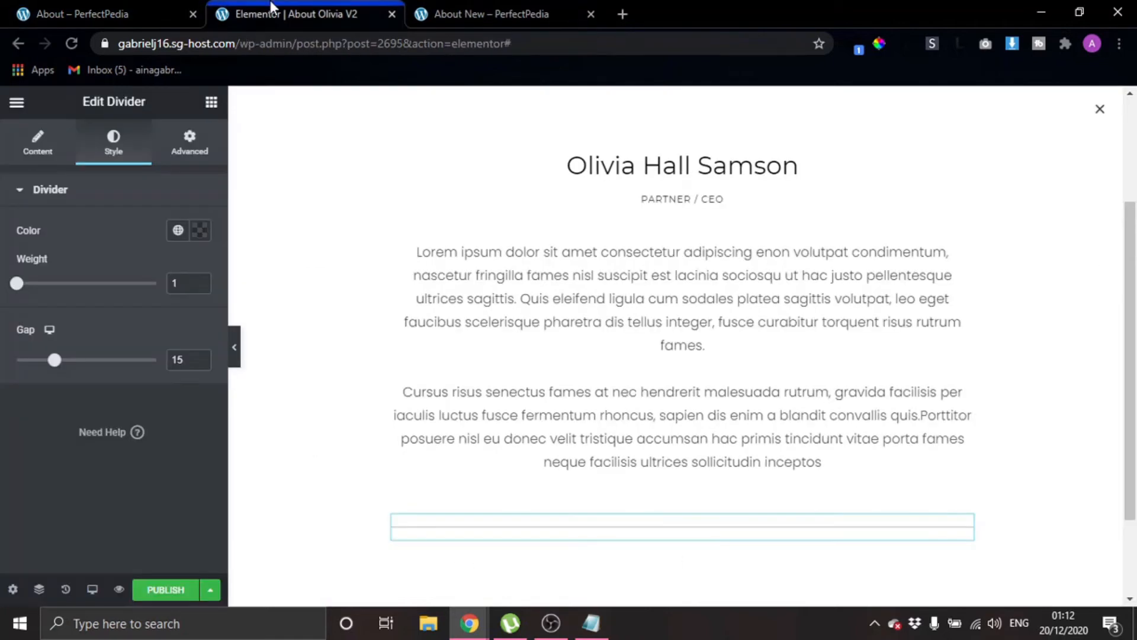
Add a two-column inner section below the divider with an Icon List in its left column
click(211, 102)
drag(59, 257, 647, 539)
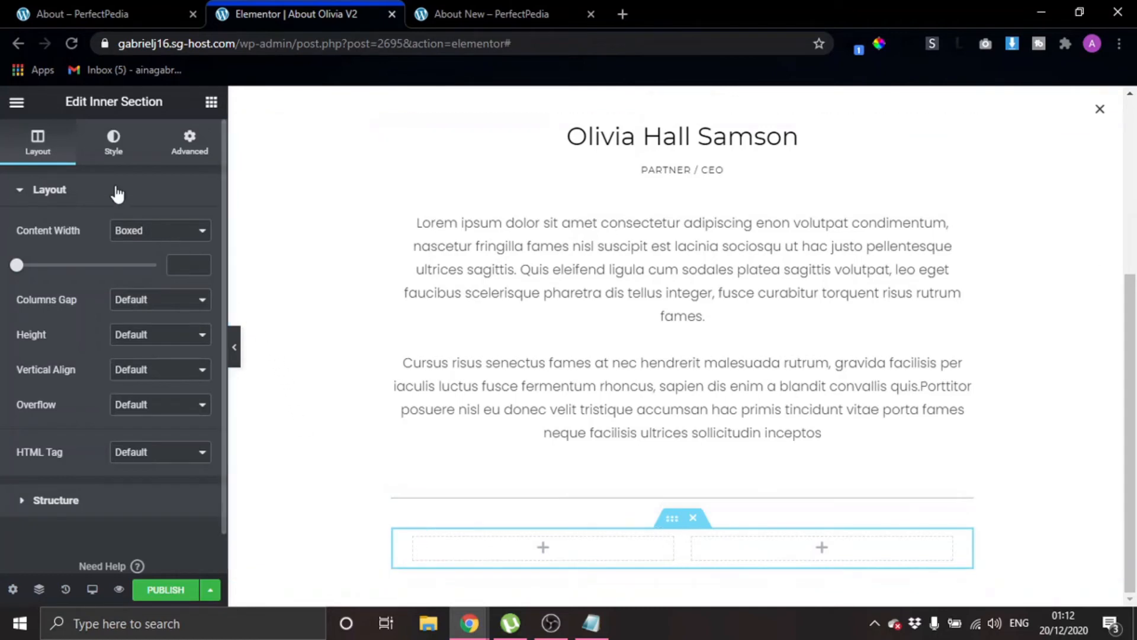
click(211, 103)
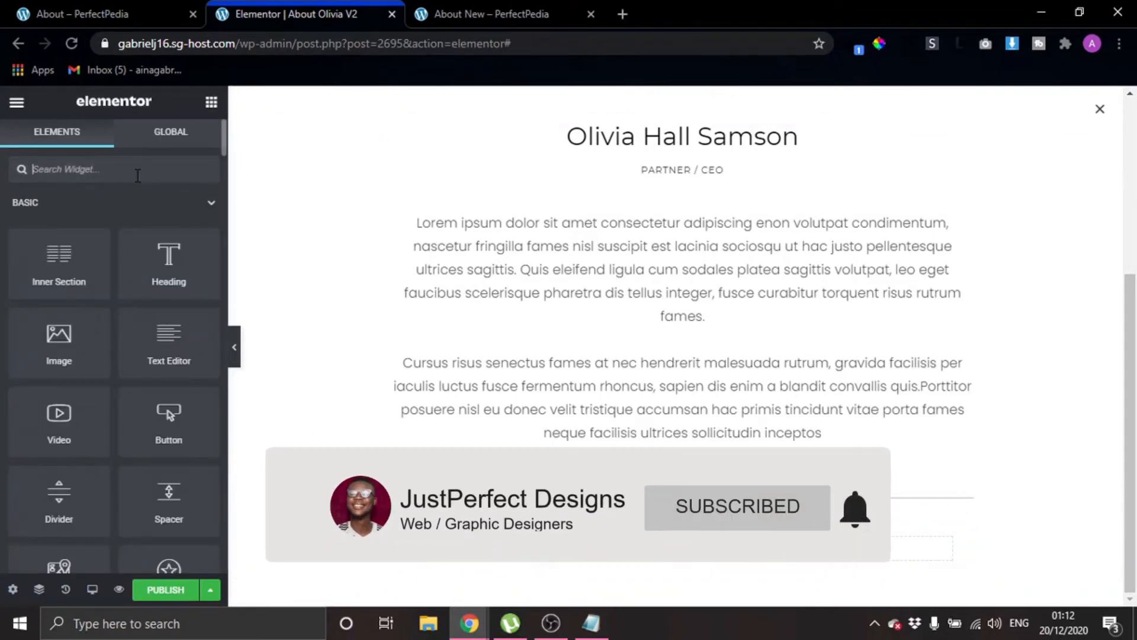
click(138, 169)
text(list)
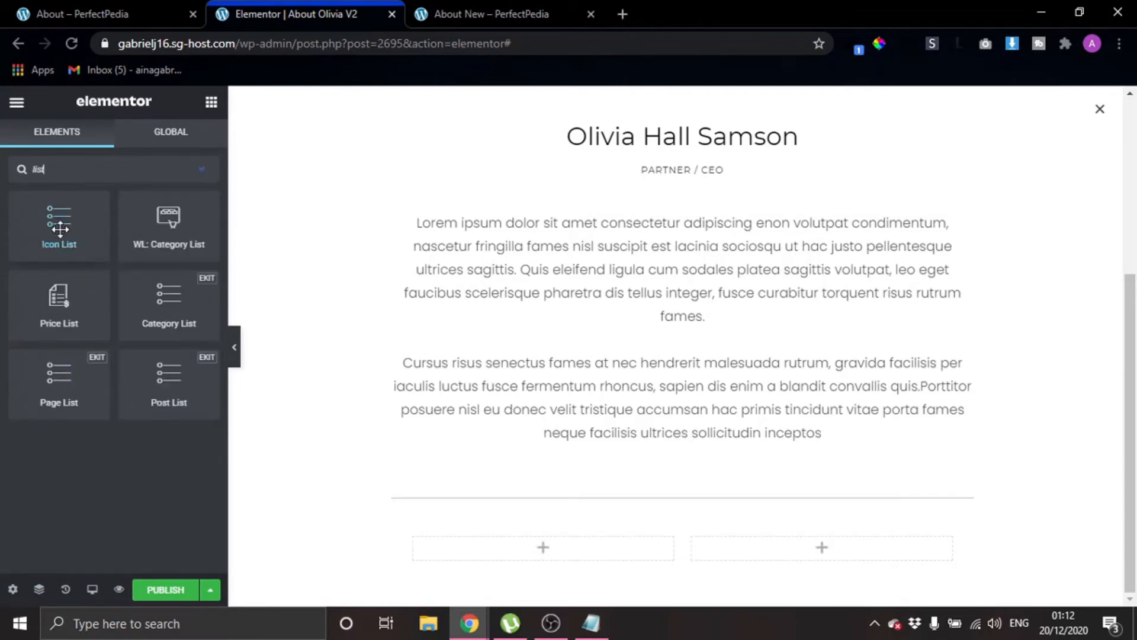
drag(70, 219, 546, 541)
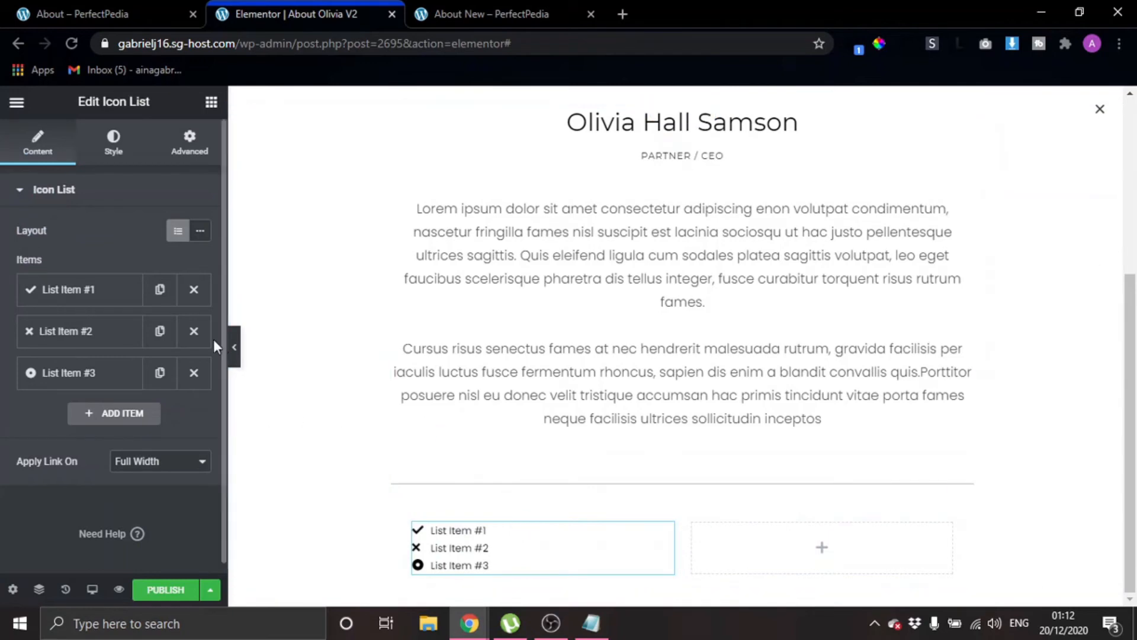
Reduce the icon list to one icon-free item labelled 'Email' linking to #
click(193, 329)
click(193, 331)
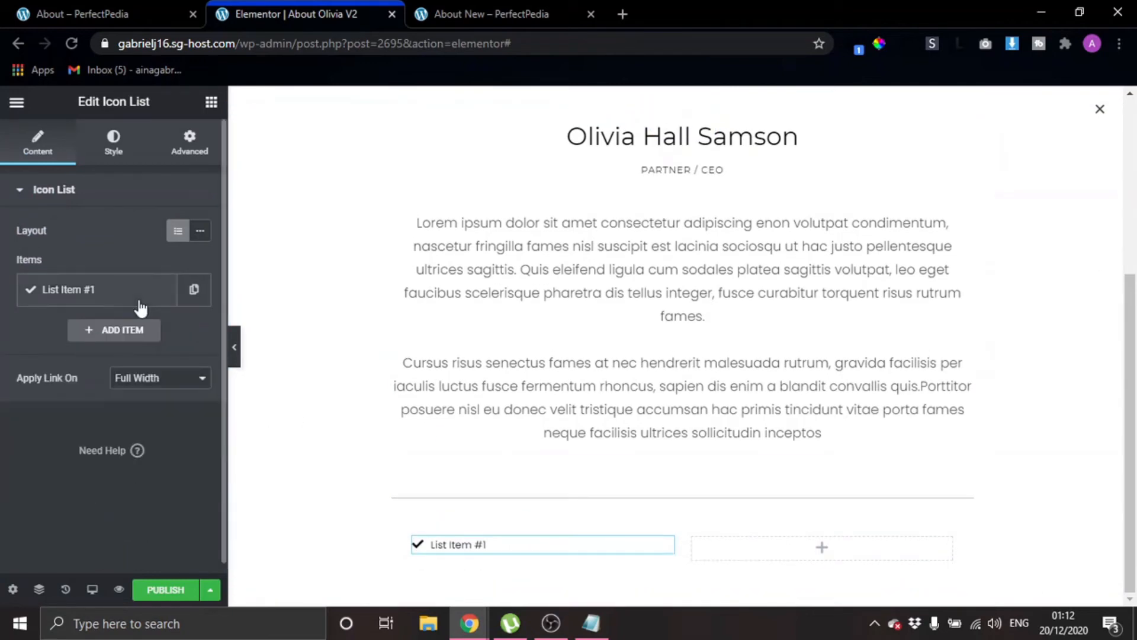
click(138, 295)
mouse_move(147, 455)
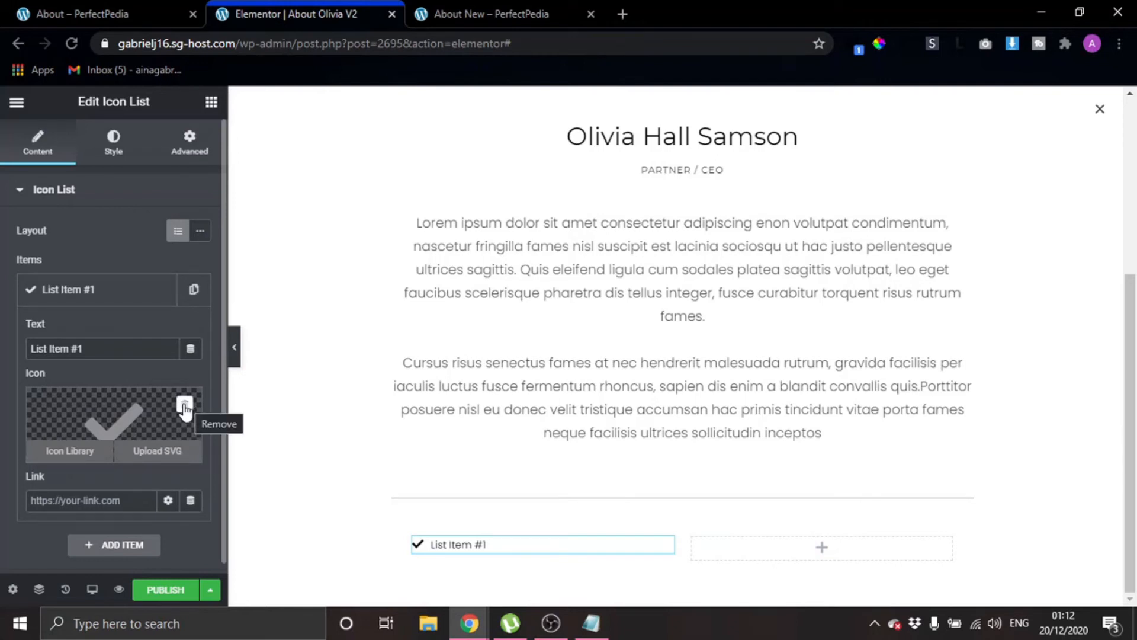
click(185, 406)
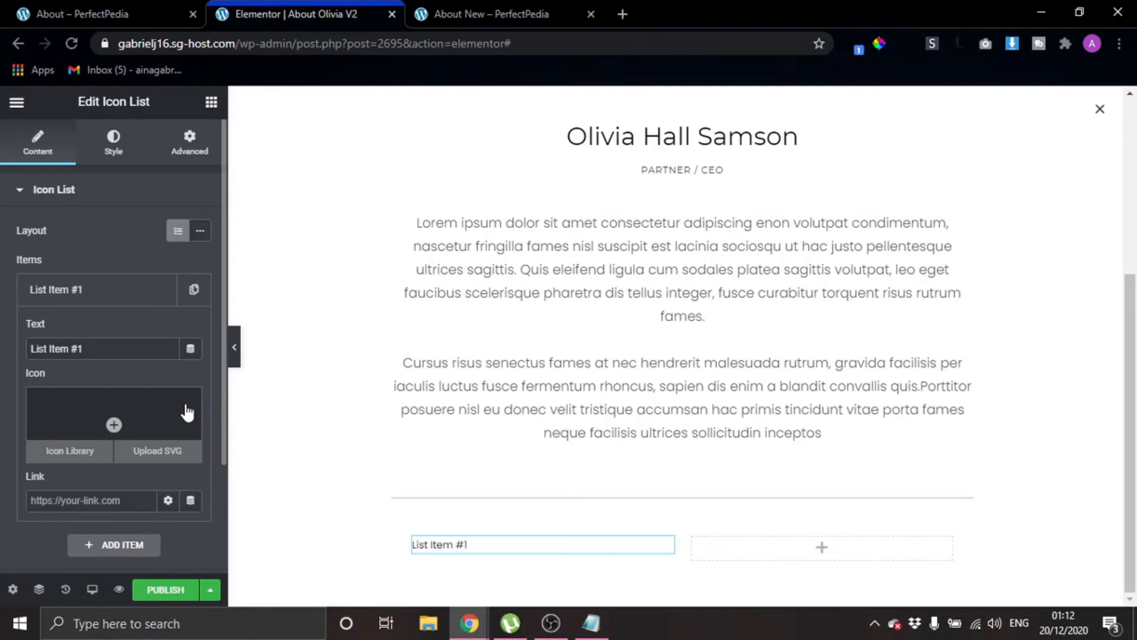
click(138, 351)
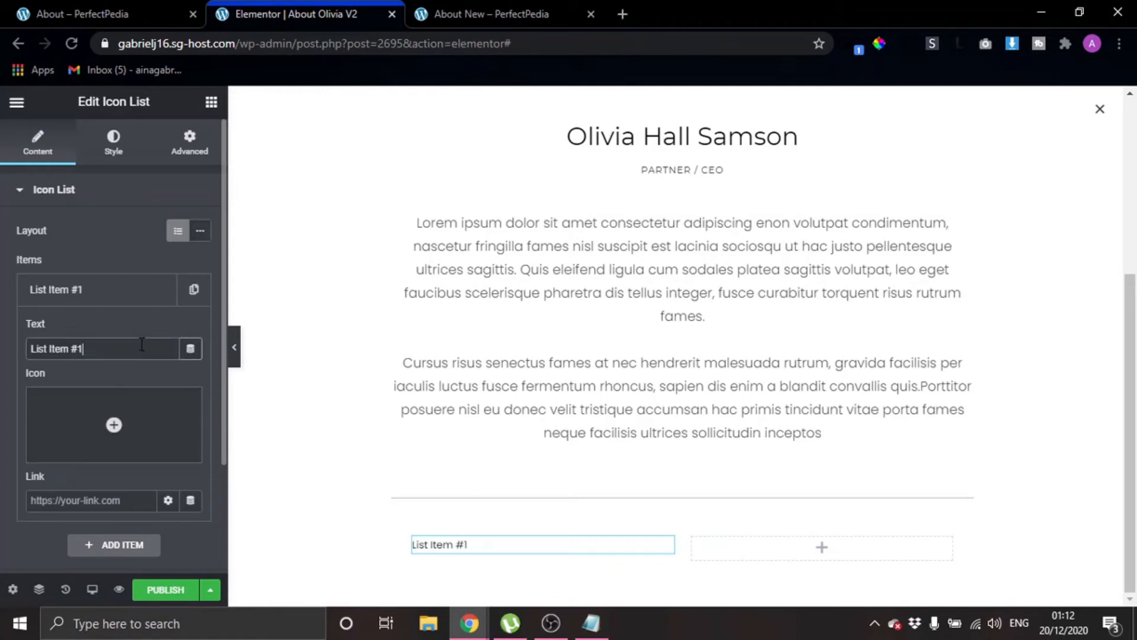
triple_click(141, 343)
key(BackSpace)
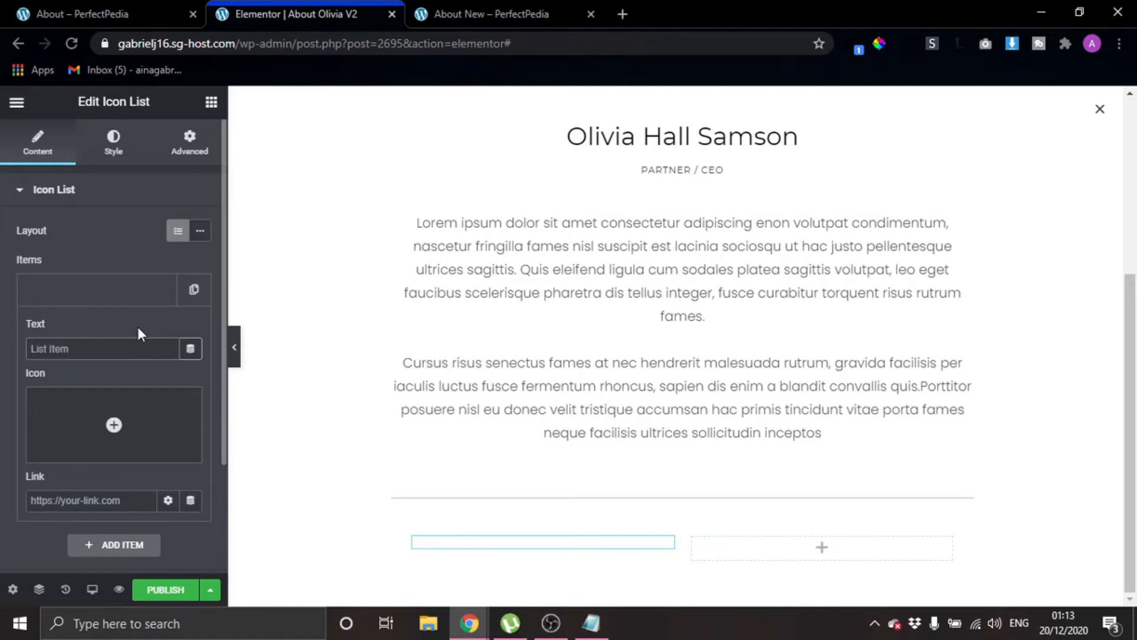
text(Email)
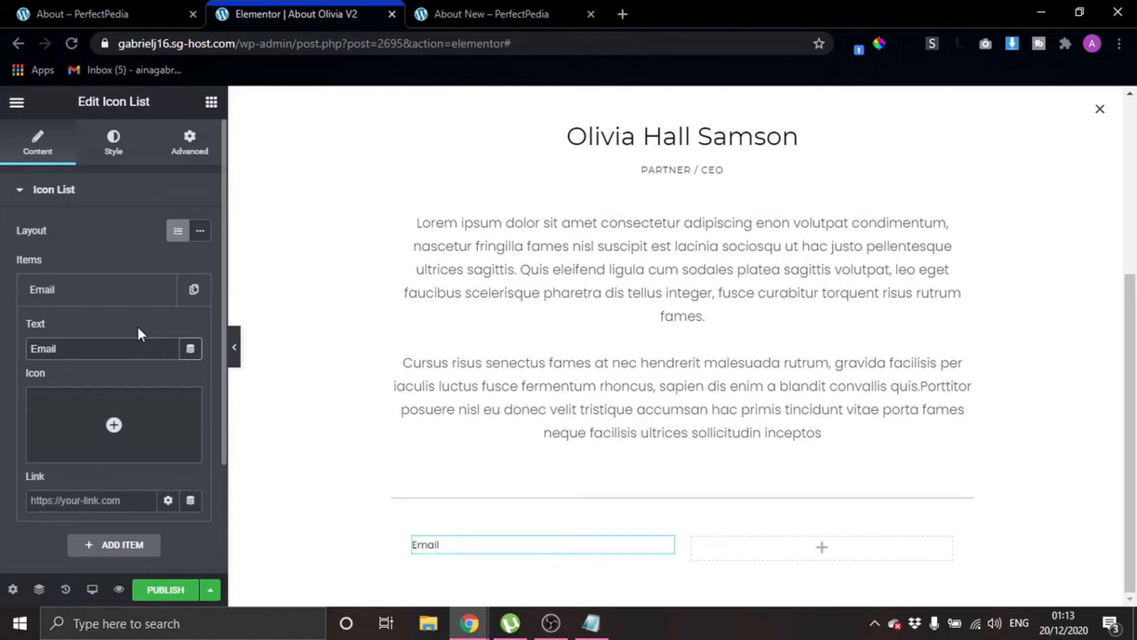
click(117, 501)
text(#)
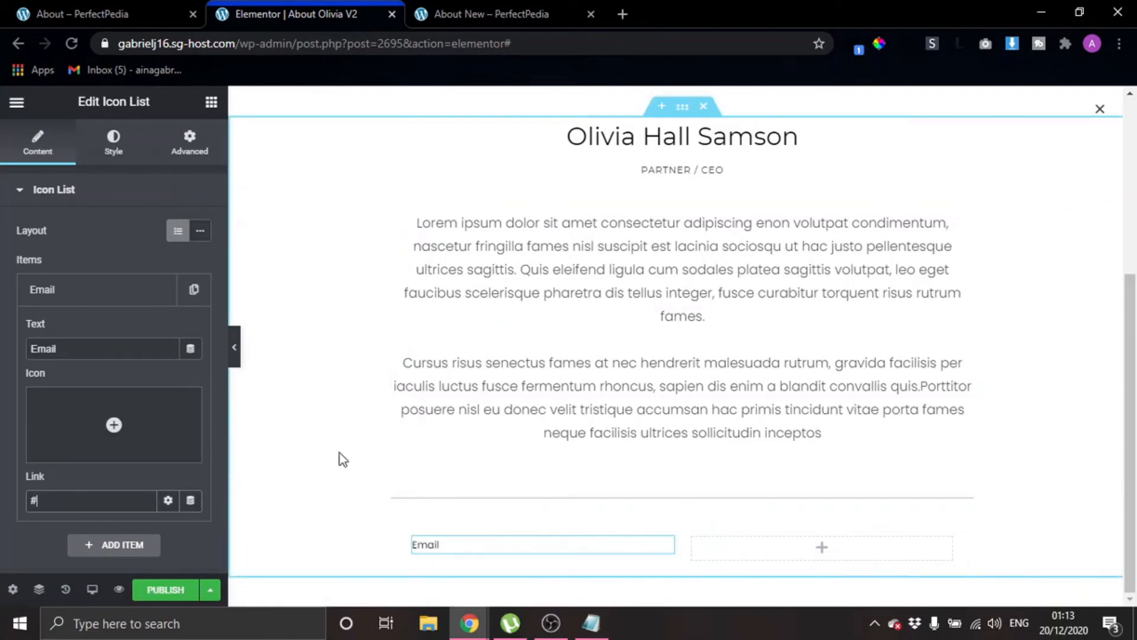
Style the list text at 10 px, uppercase, with 0.8 letter spacing
click(113, 144)
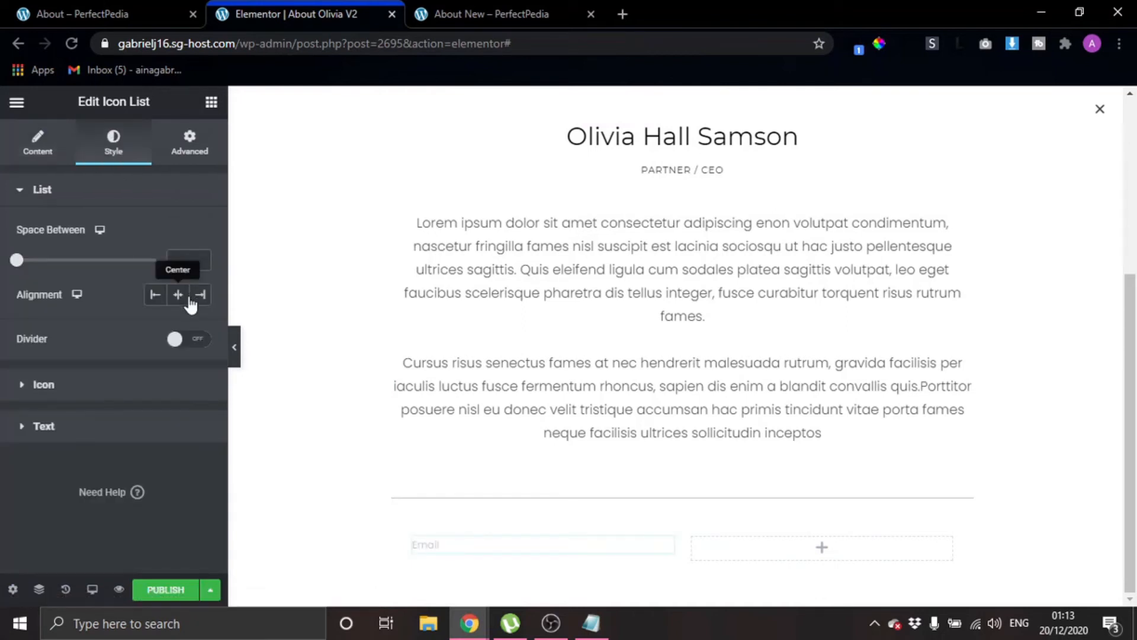
click(103, 429)
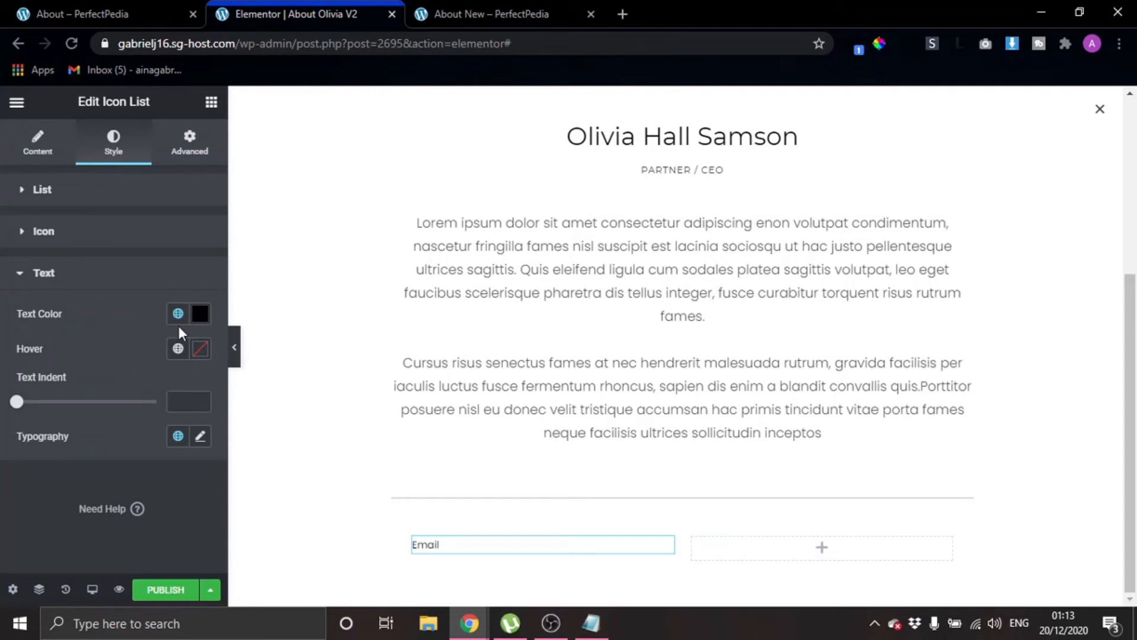
click(201, 437)
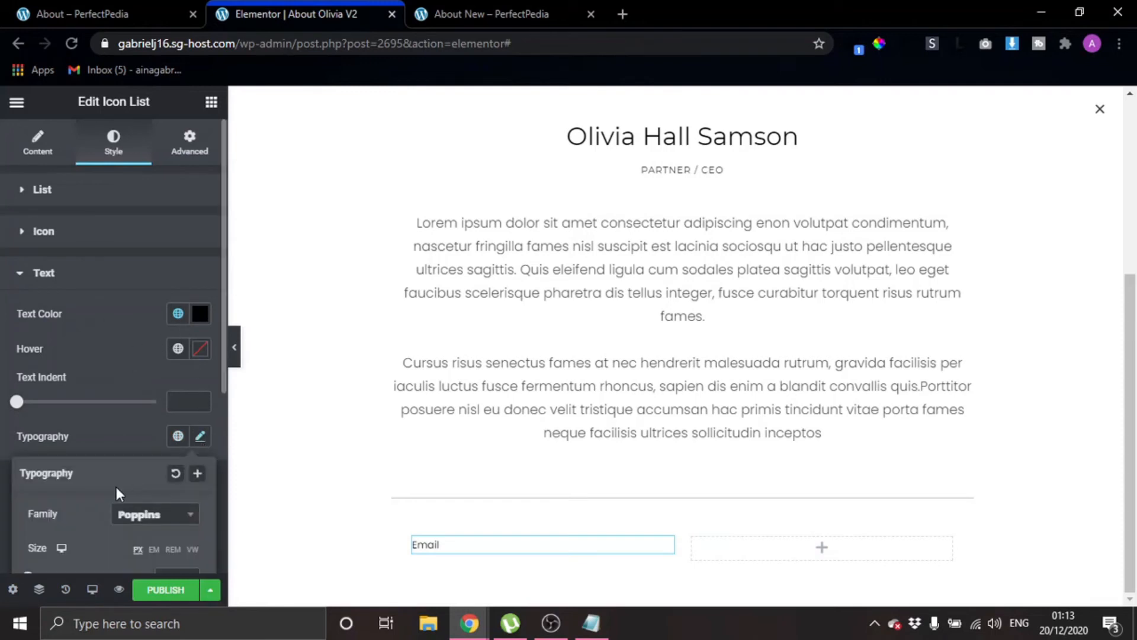
scroll(116, 493, down, 5)
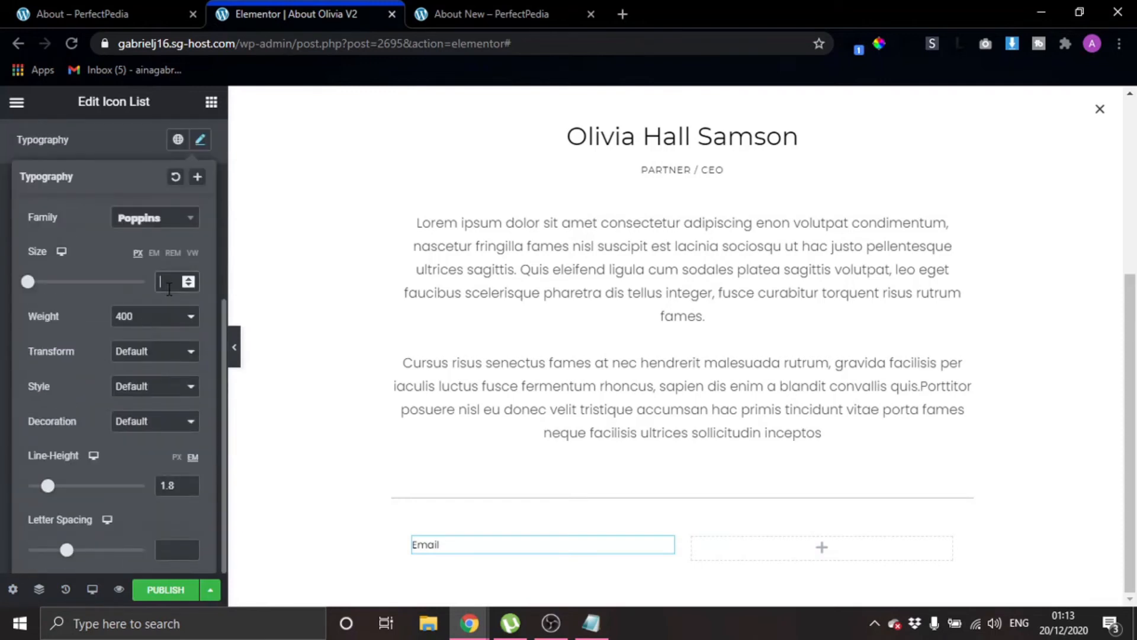
text(10)
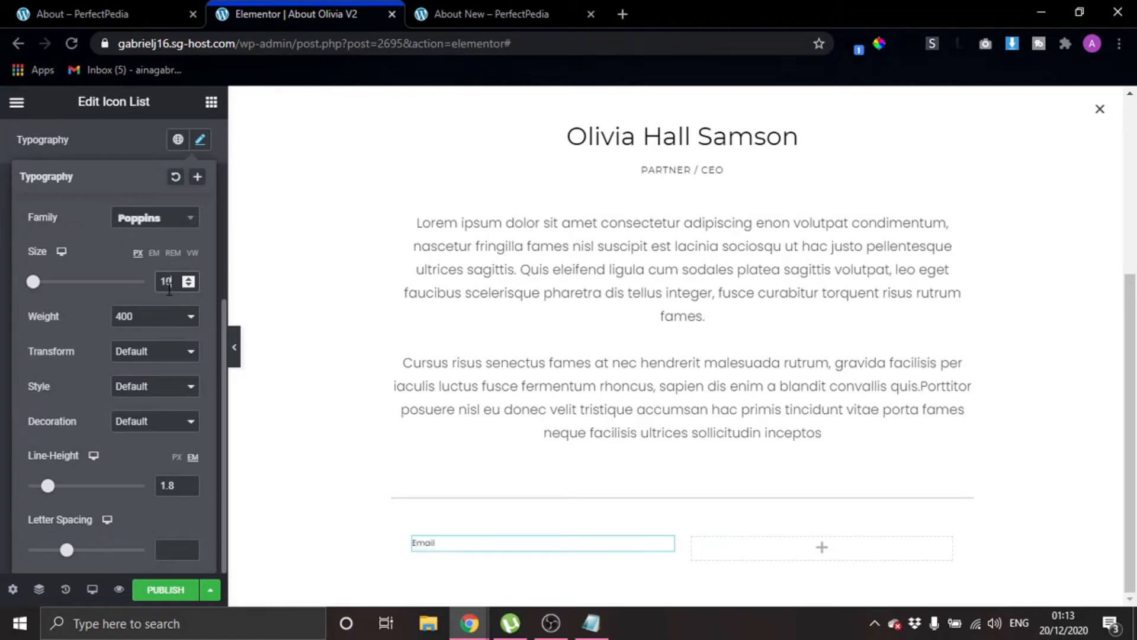
click(140, 355)
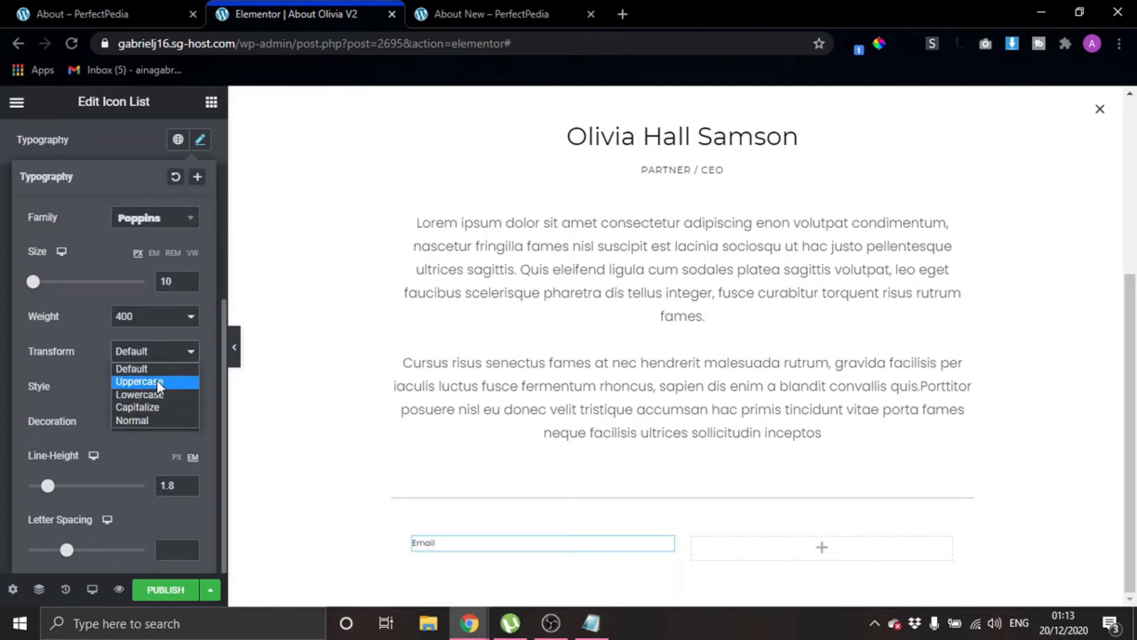
click(156, 379)
click(34, 7)
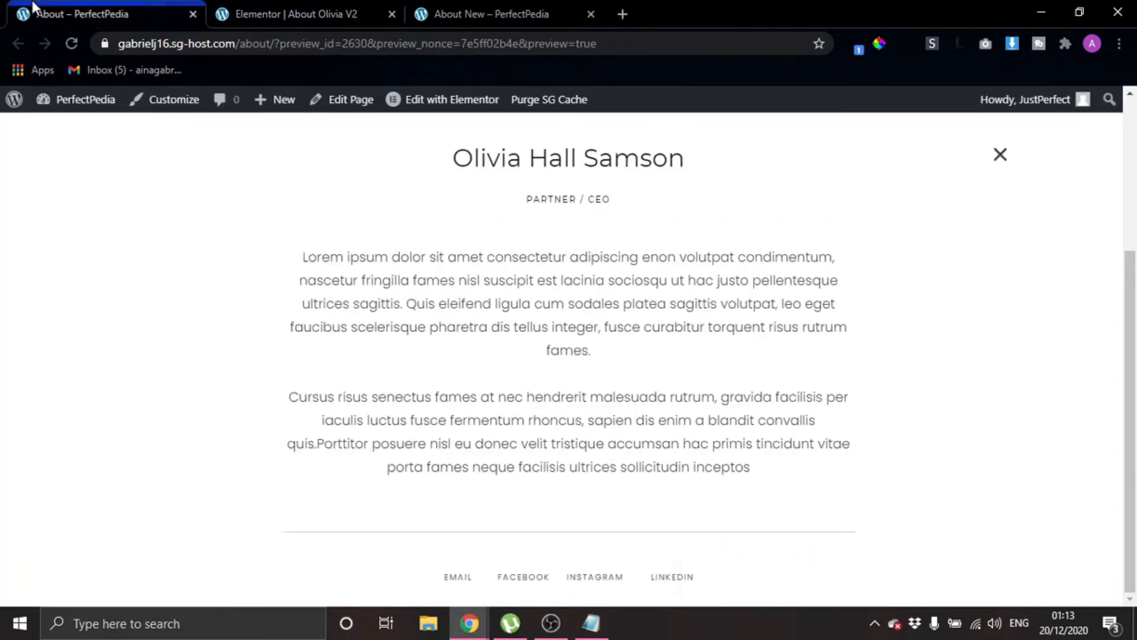
click(304, 8)
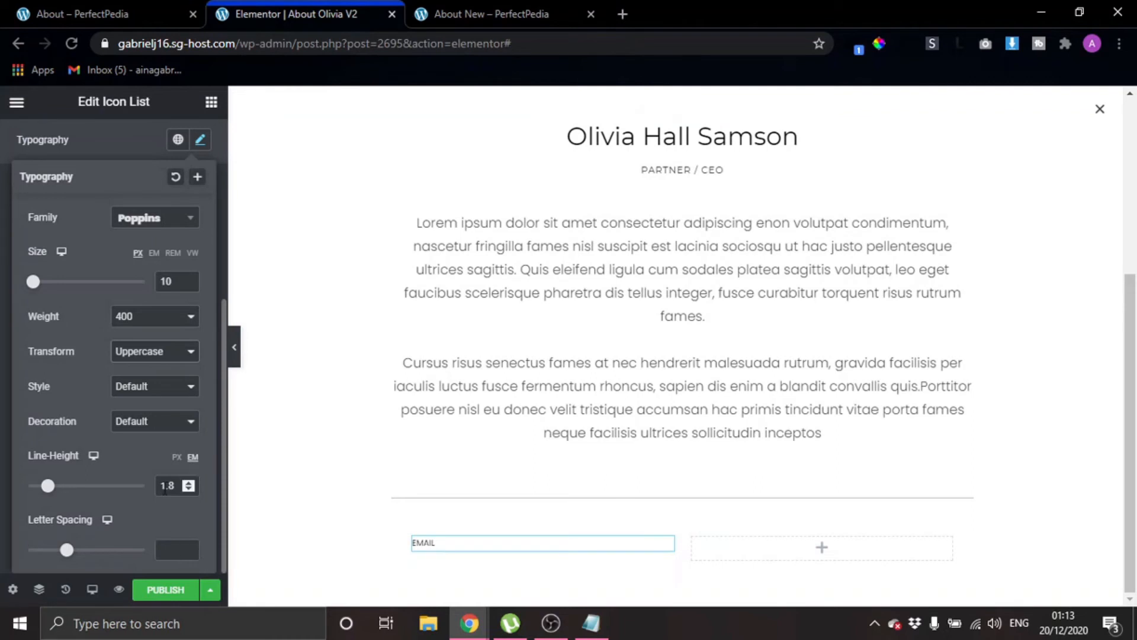
click(190, 547)
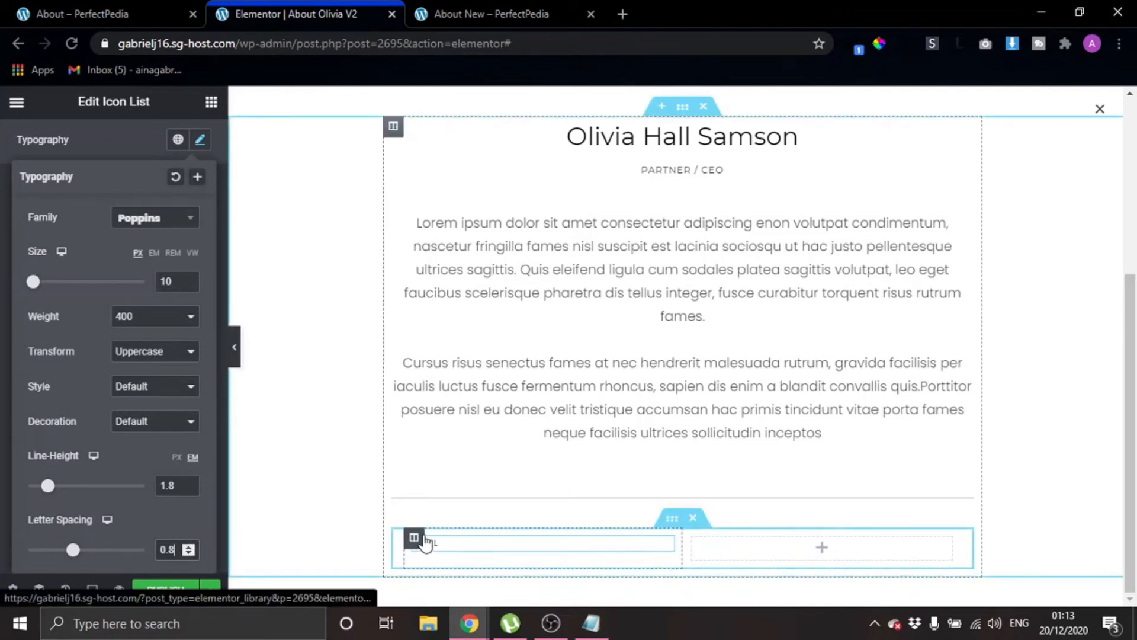
Duplicate the Email column three times and delete the empty last column
right_click(416, 536)
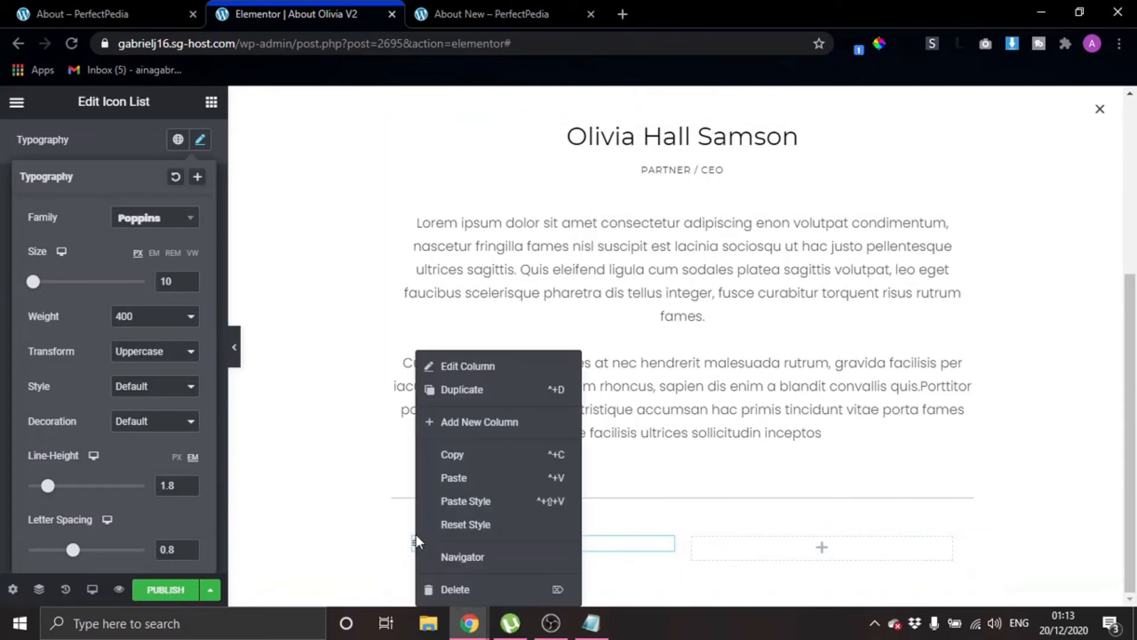
click(472, 392)
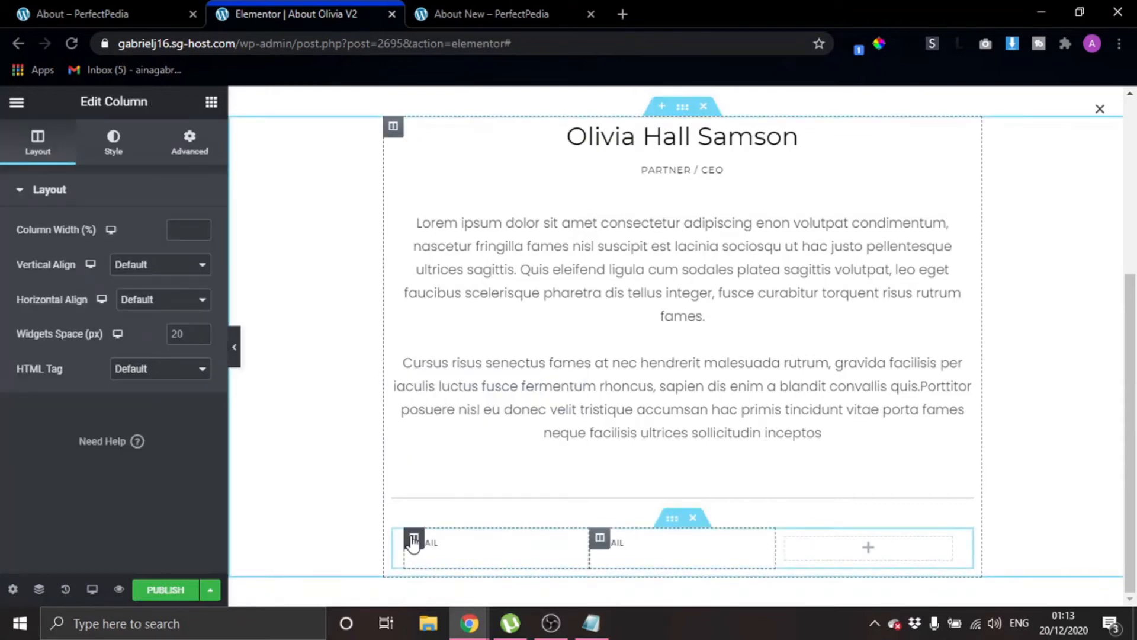
right_click(408, 536)
click(449, 394)
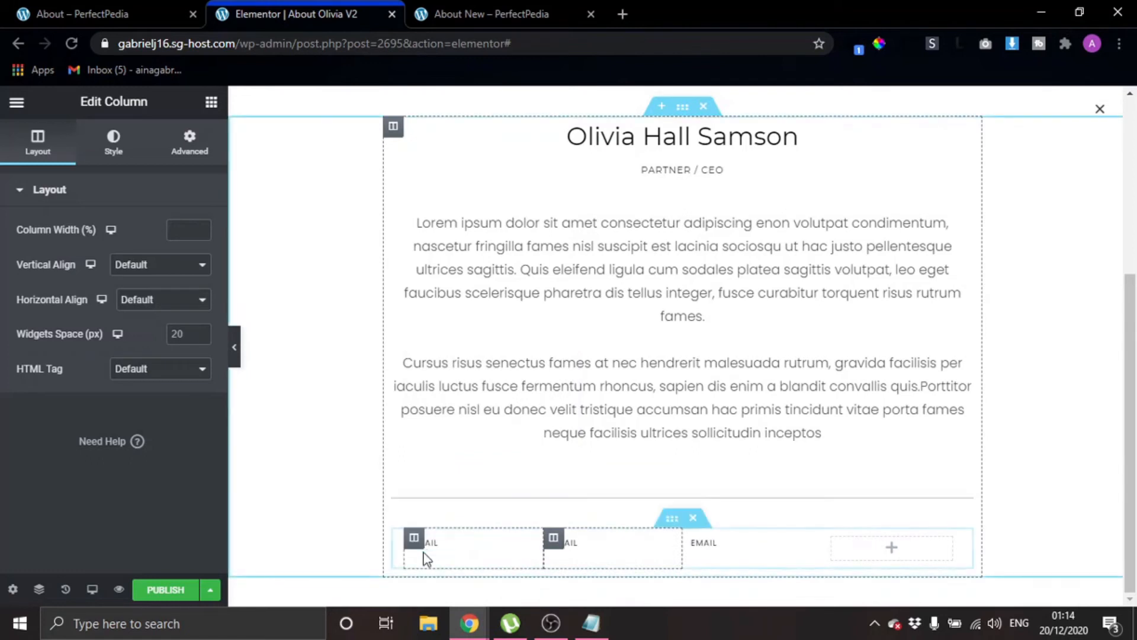
right_click(409, 540)
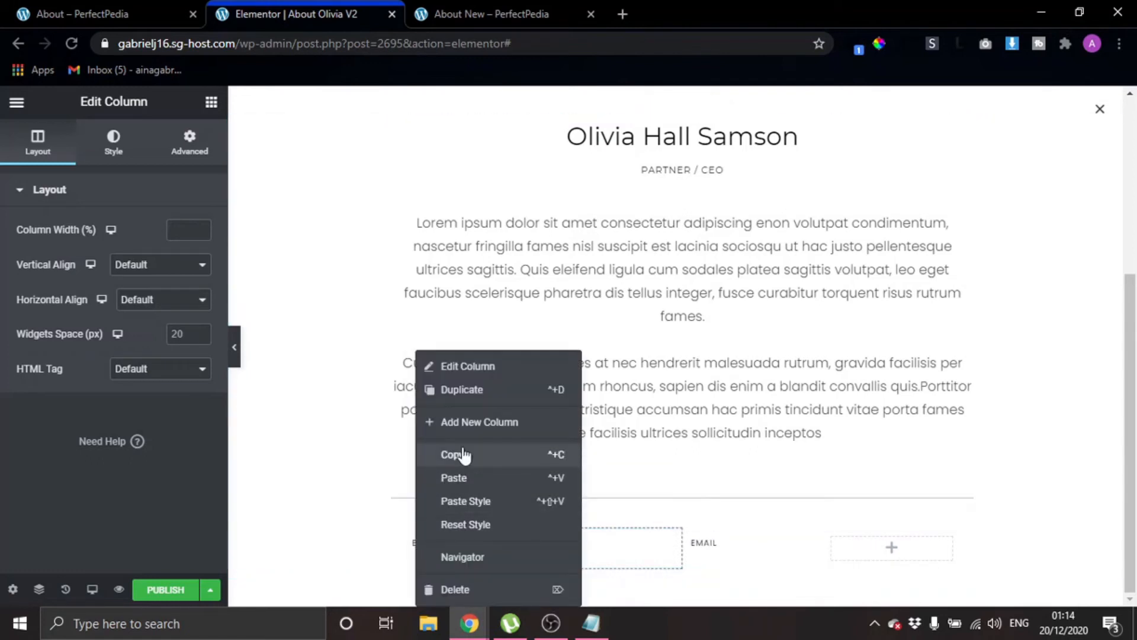
click(510, 396)
right_click(862, 540)
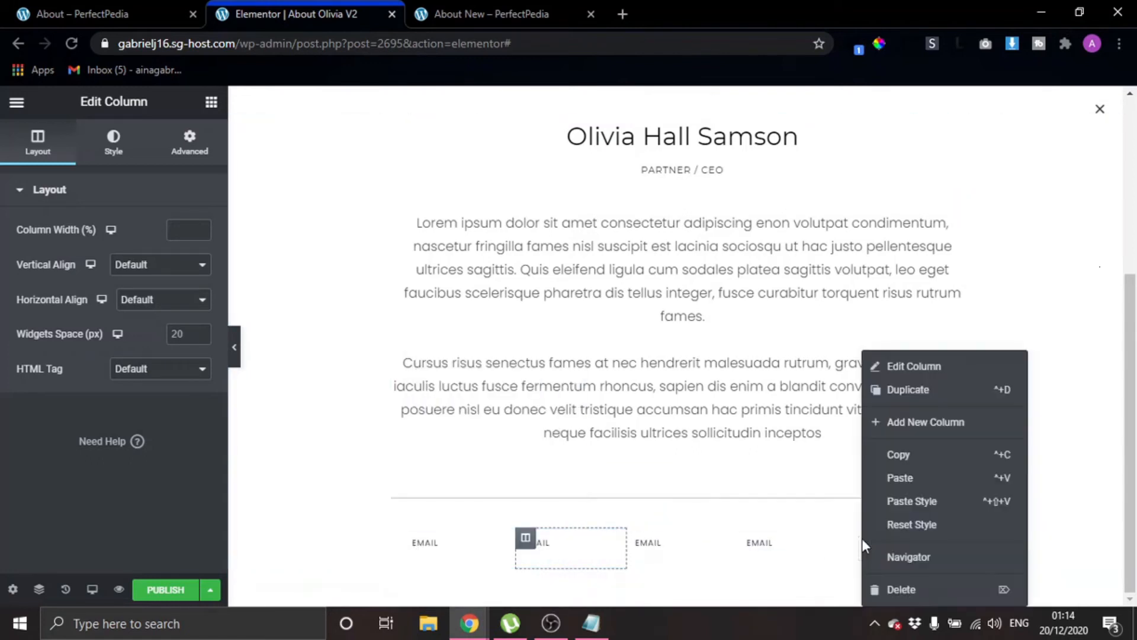
click(919, 591)
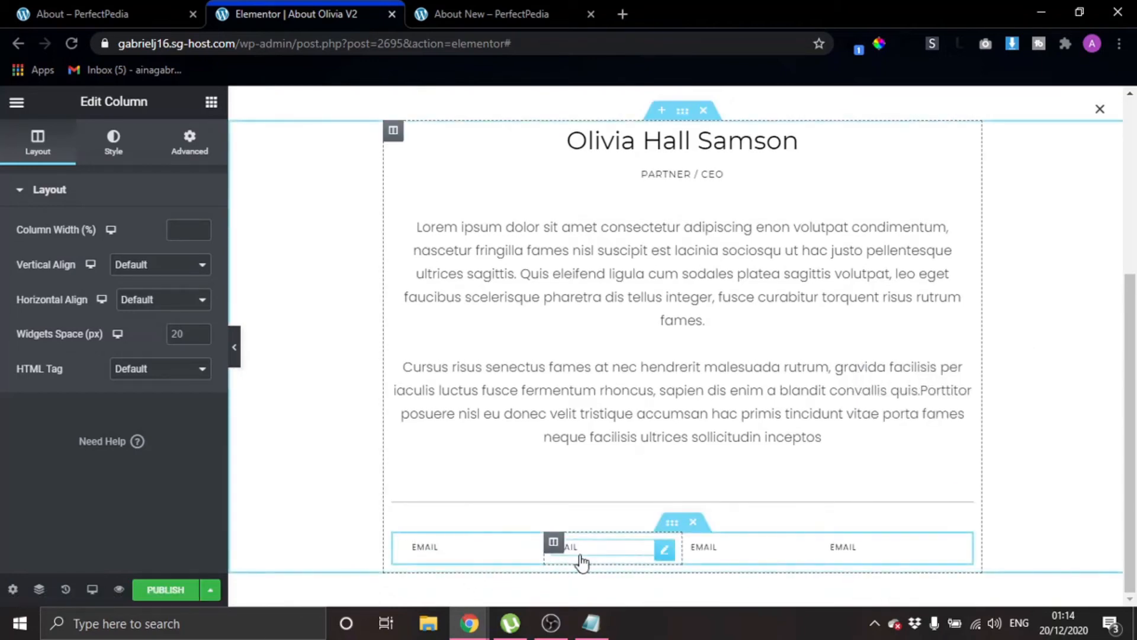
Relabel the second link's item as 'facebook'
click(584, 557)
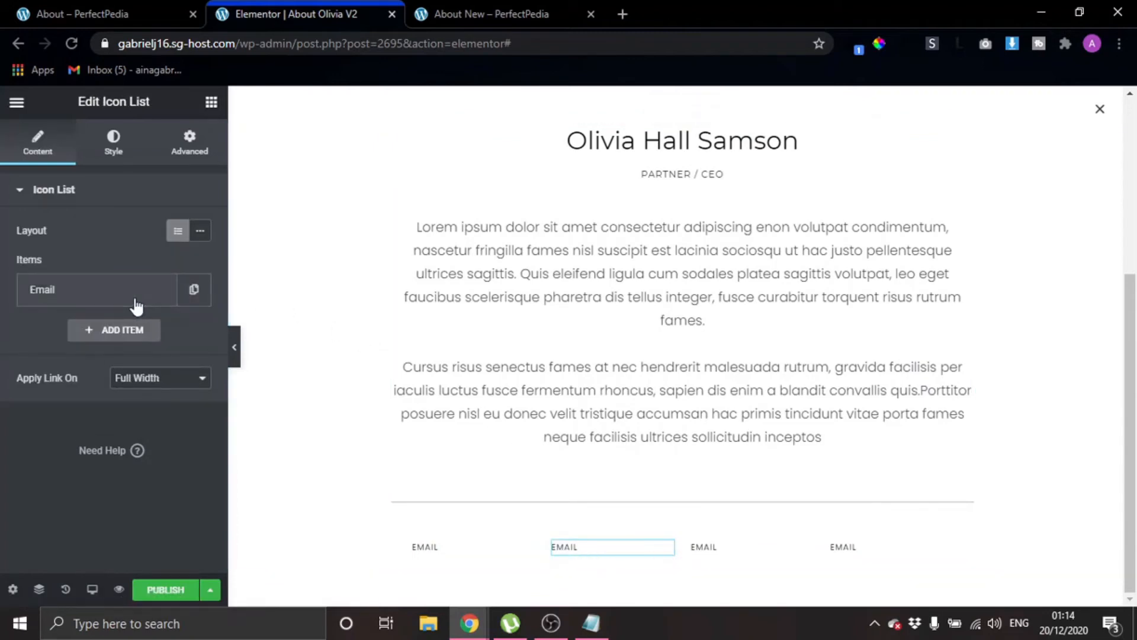
click(48, 294)
click(118, 341)
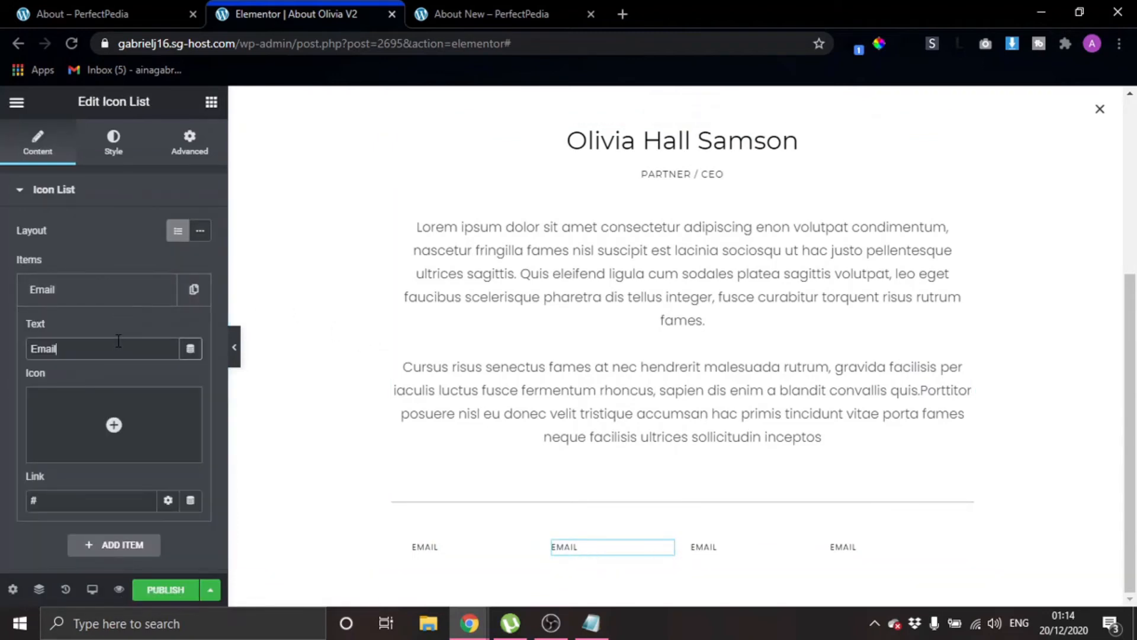
key(ctrl+a)
text(facebook)
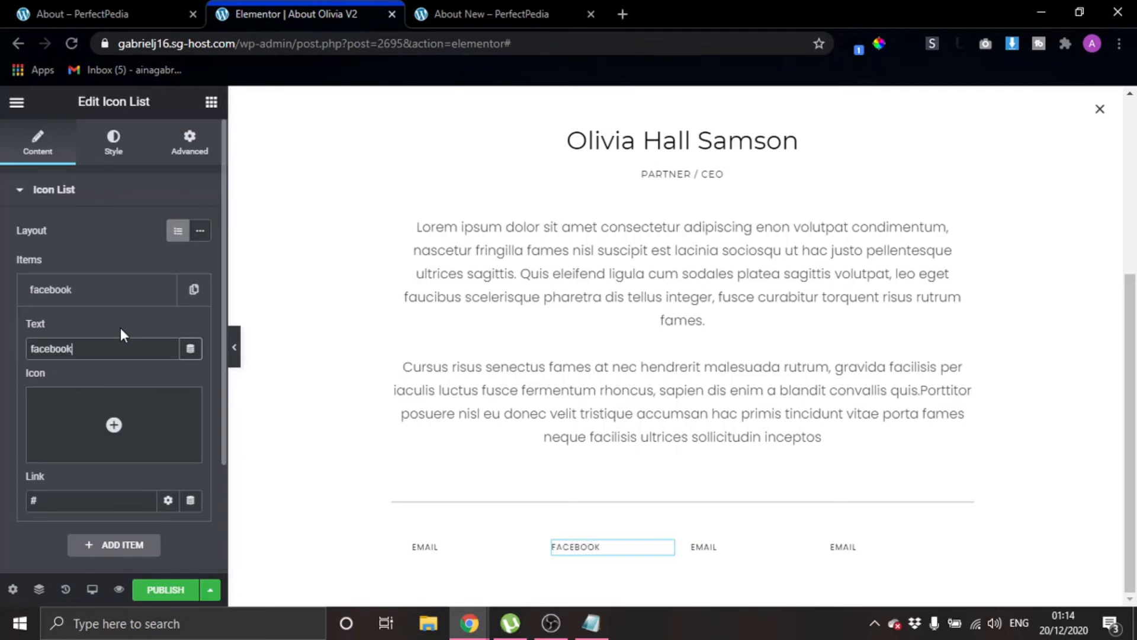
Relabel the third link as LinkedIn and the fourth as 'instagram'
click(740, 551)
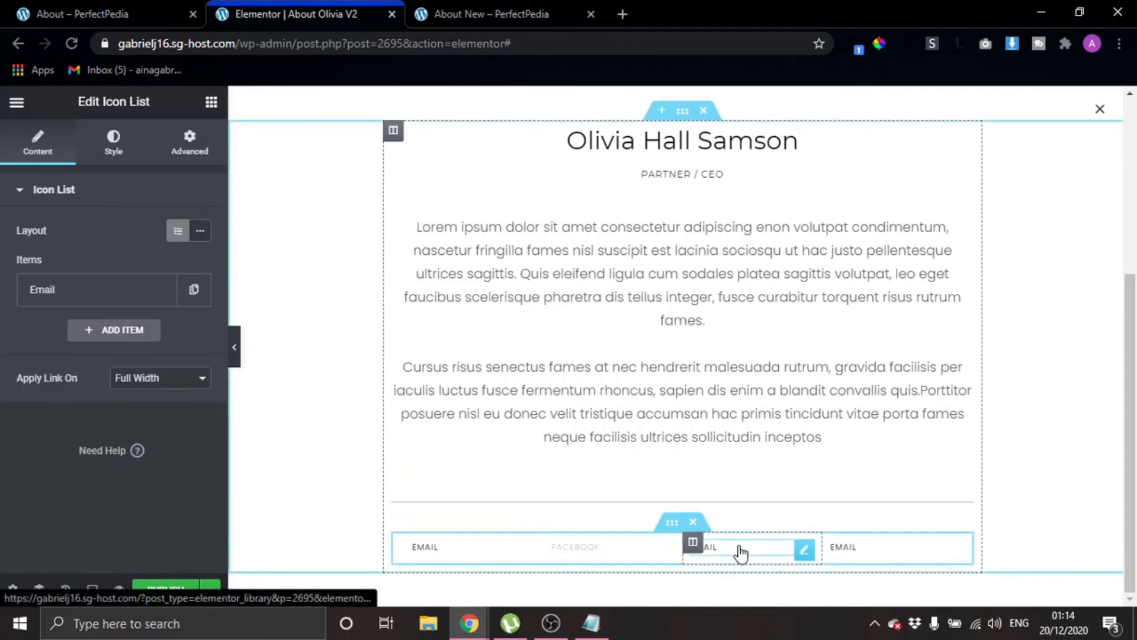
click(131, 302)
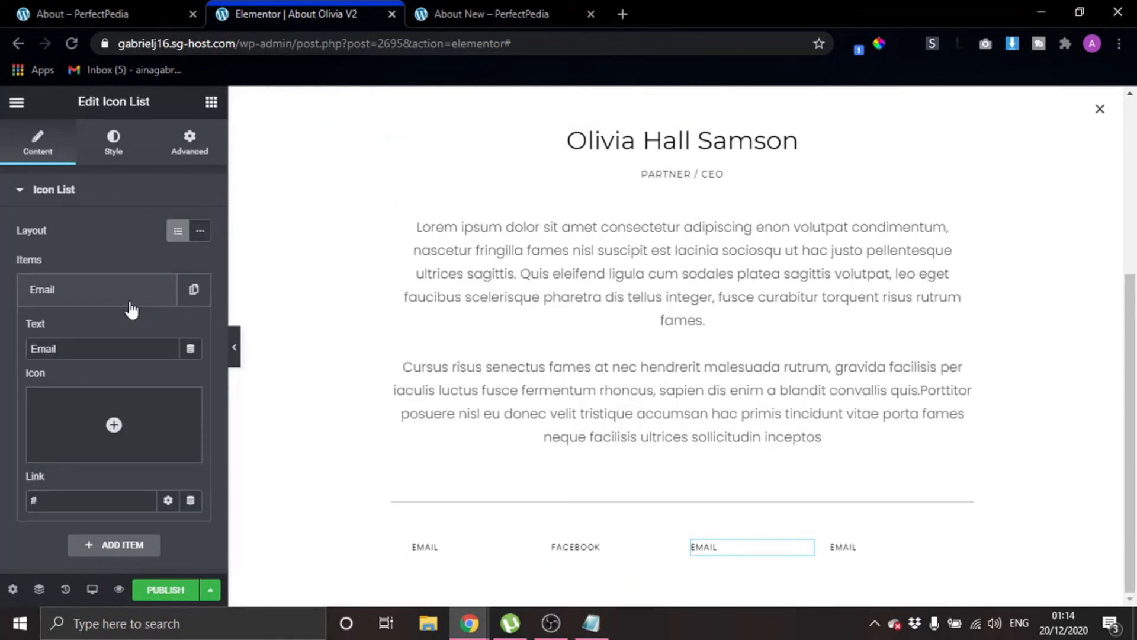
double_click(102, 358)
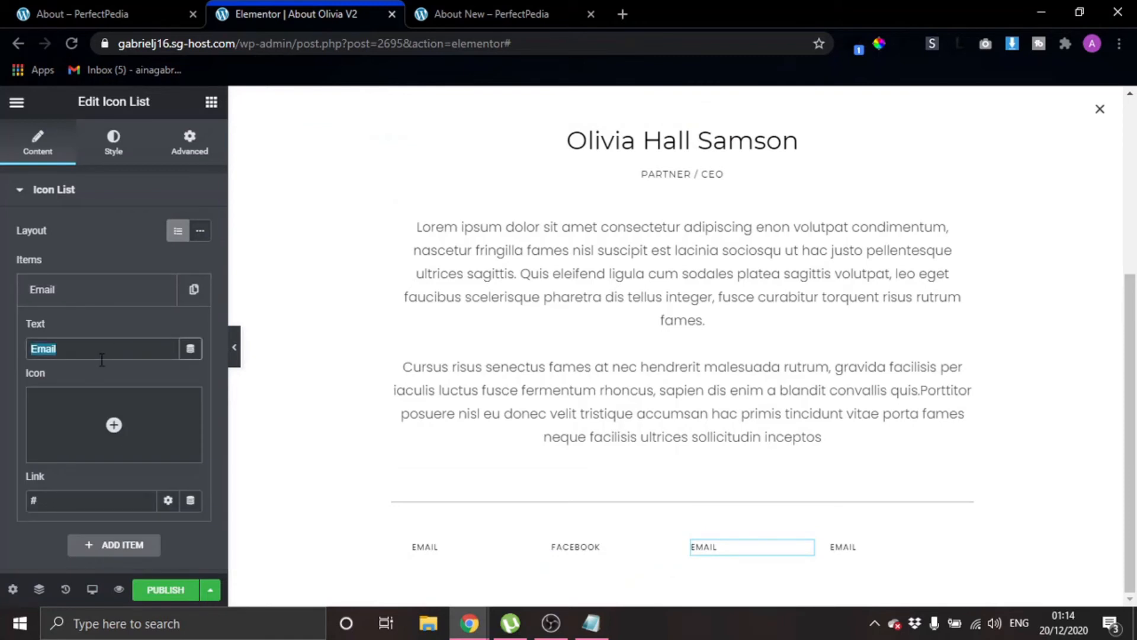
text(I)
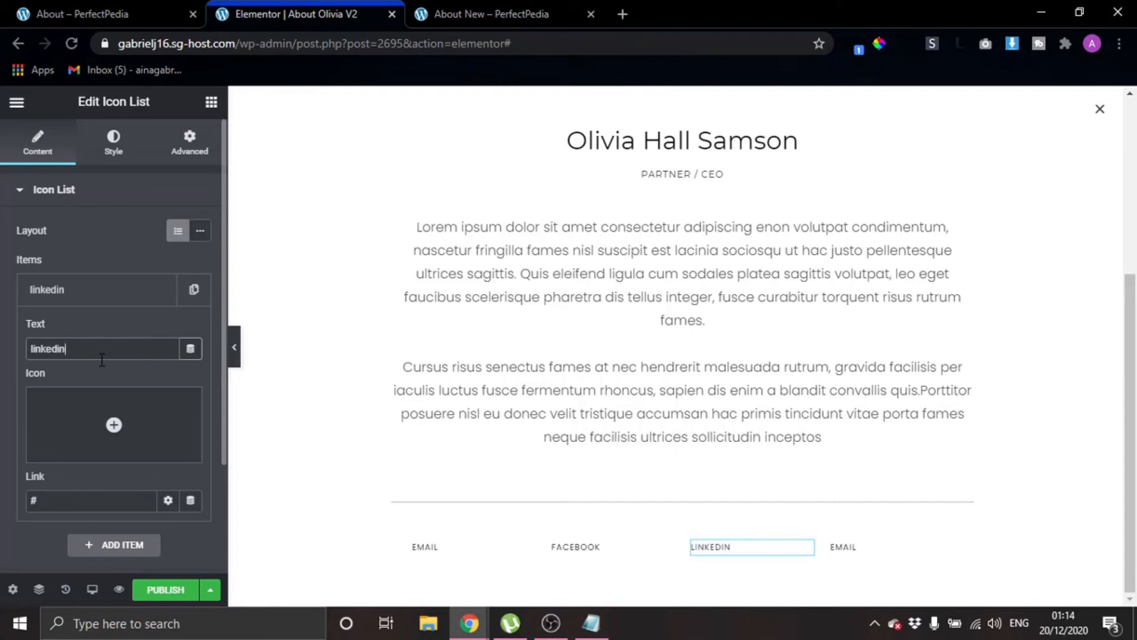
click(861, 552)
click(127, 290)
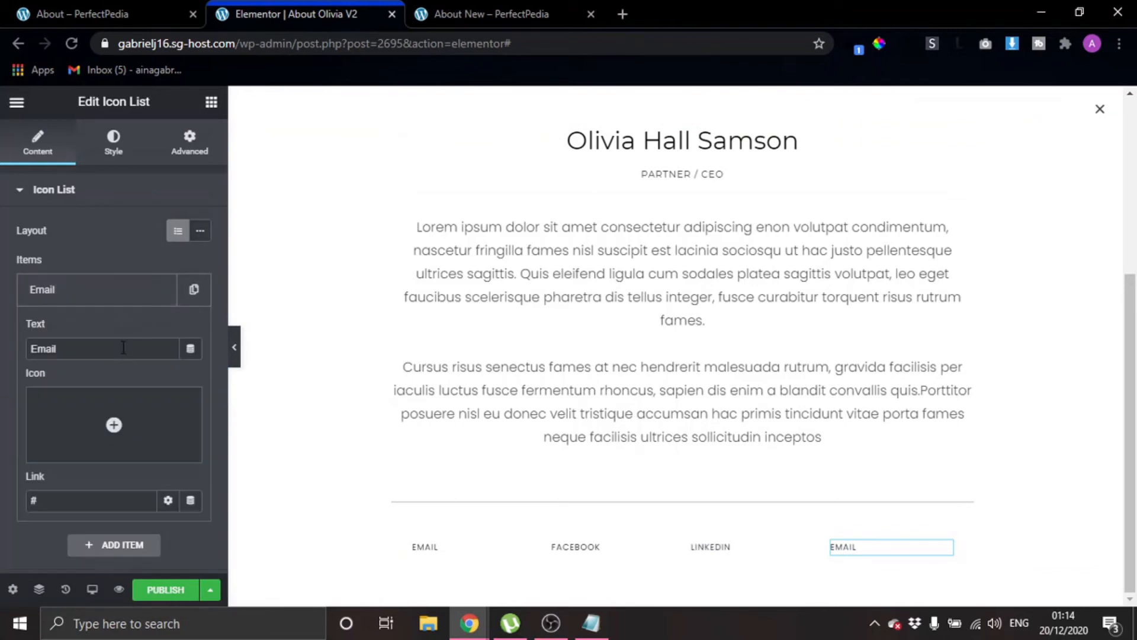
click(121, 356)
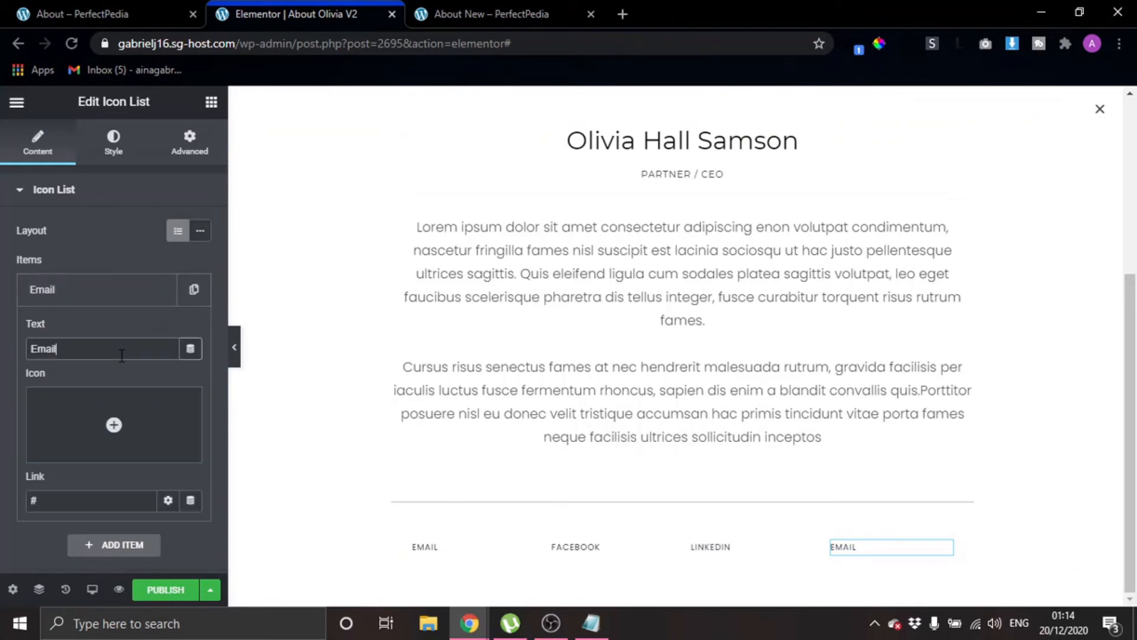
click(92, 10)
click(234, 9)
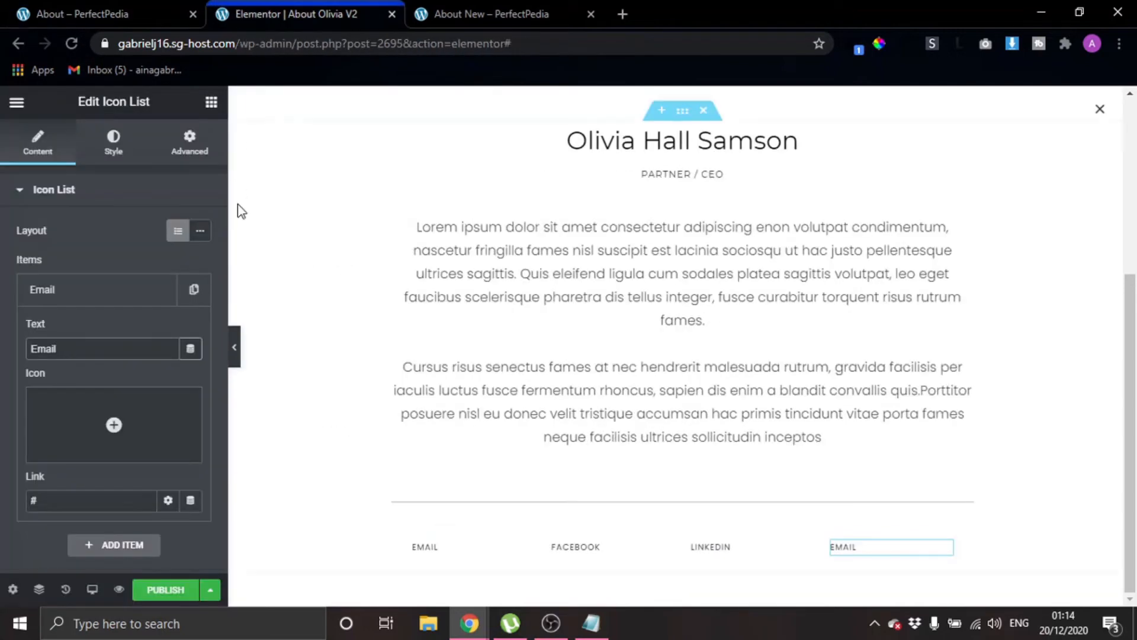
key(ctrl+a)
text(instagram)
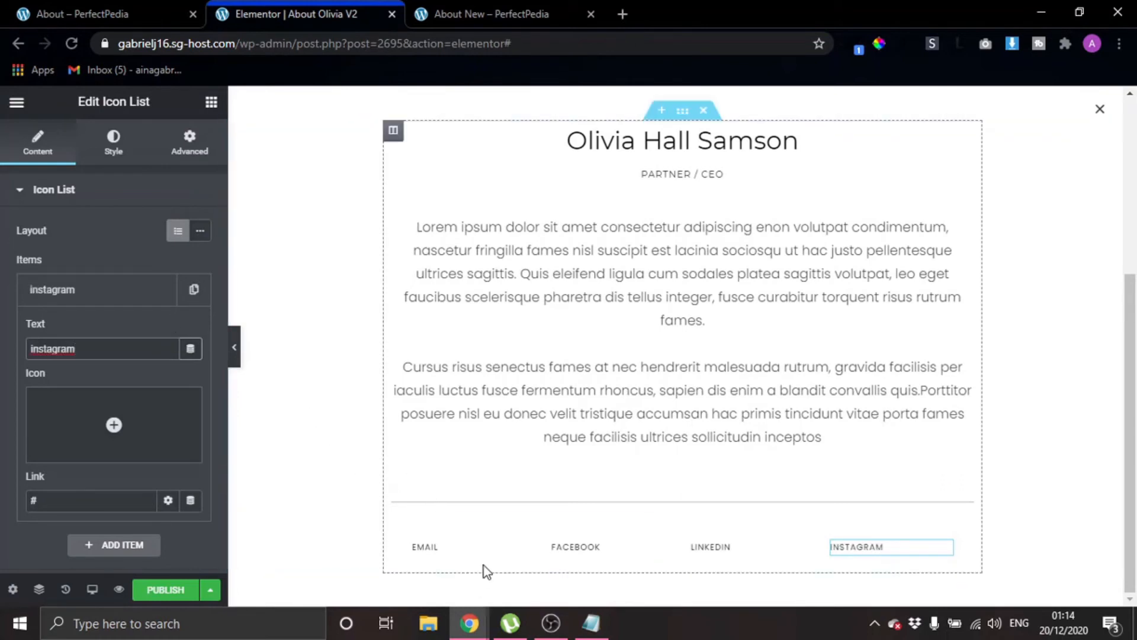
Right-align the EMAIL and FACEBOOK links and left-align INSTAGRAM in their columns
click(474, 552)
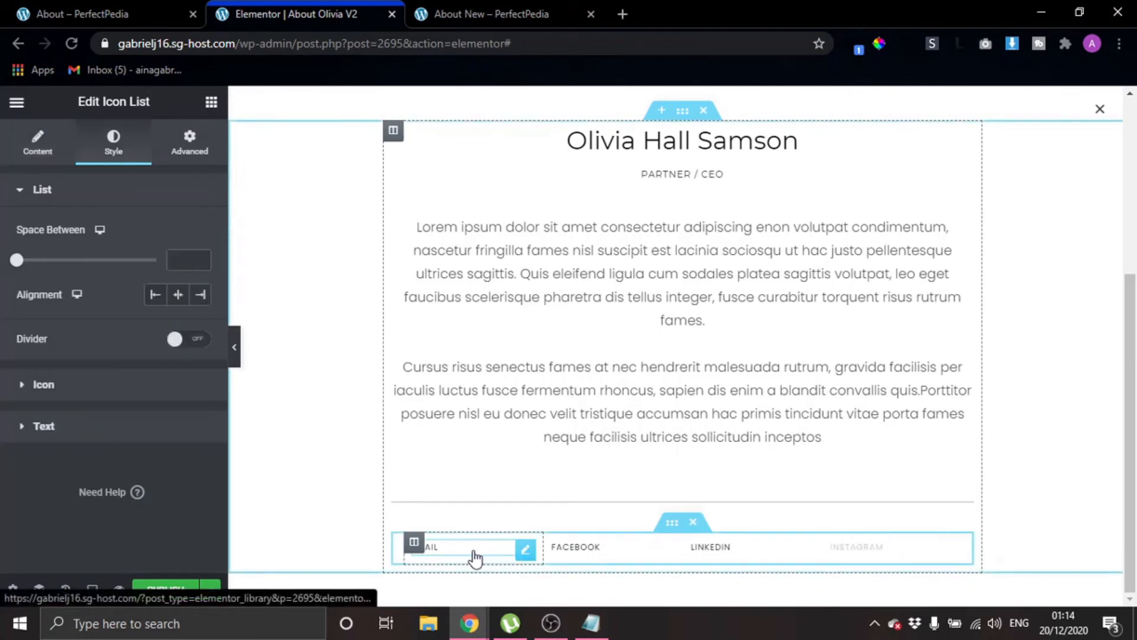
click(207, 298)
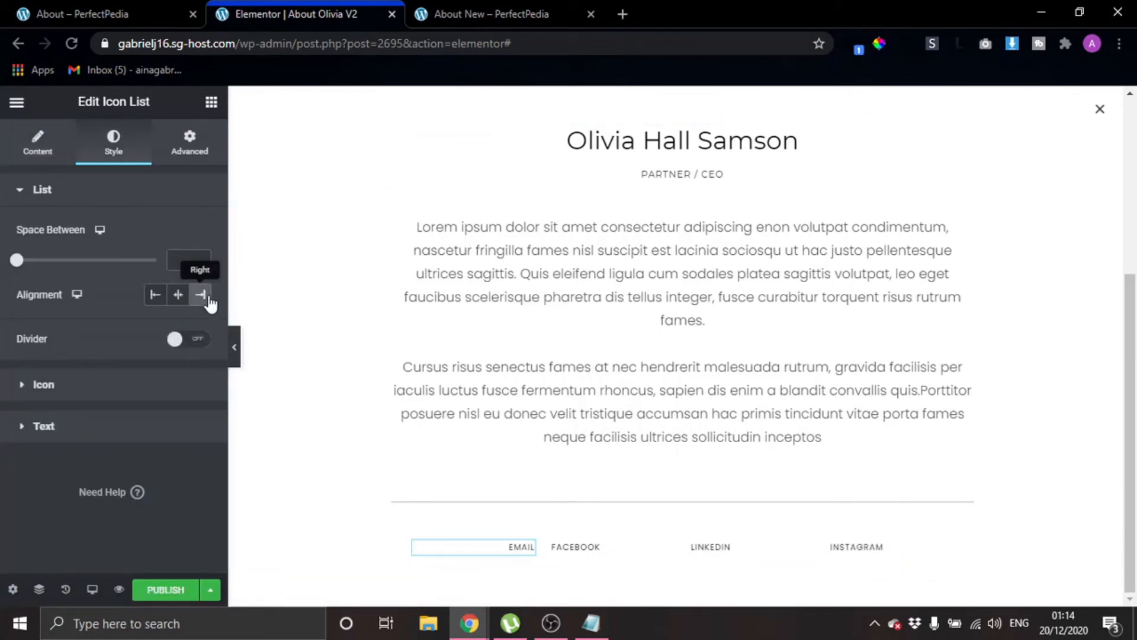
click(619, 552)
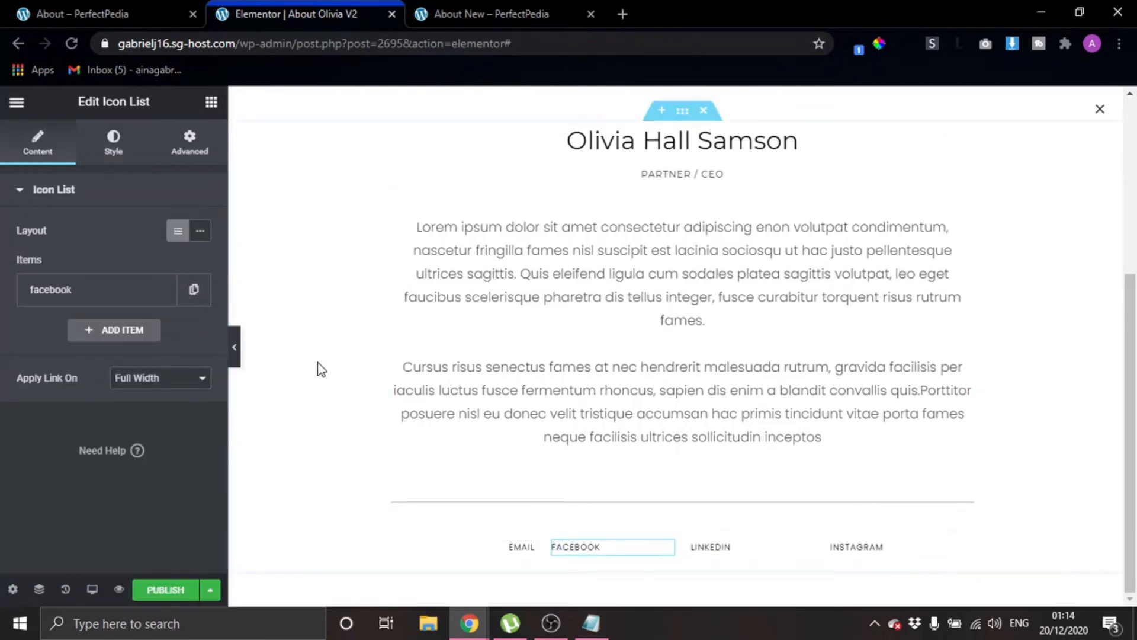
click(101, 151)
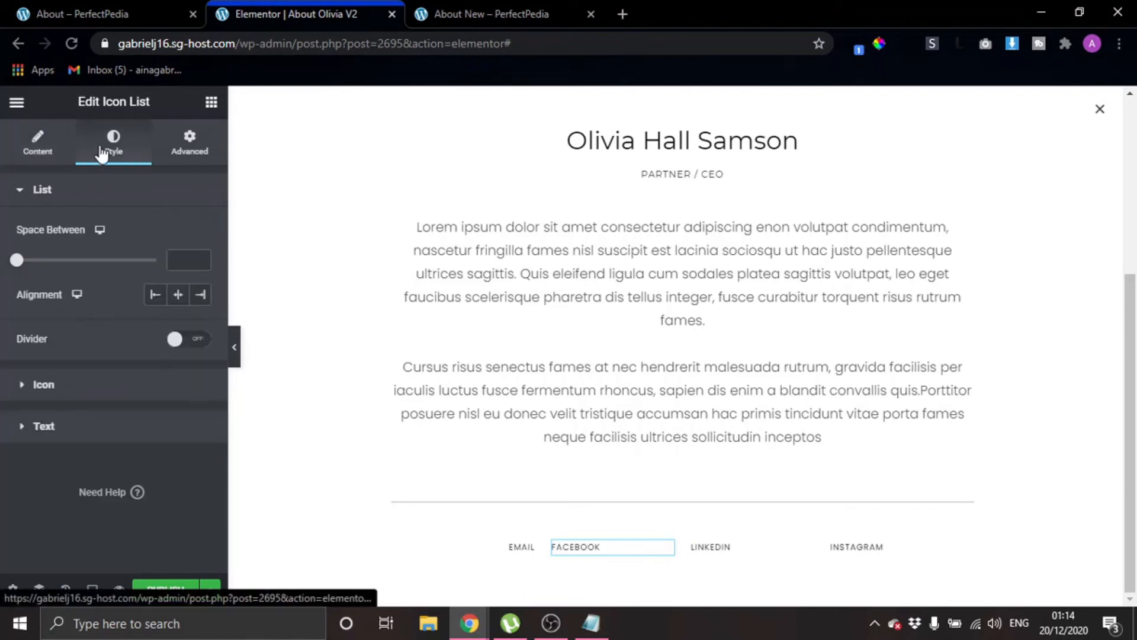
click(200, 294)
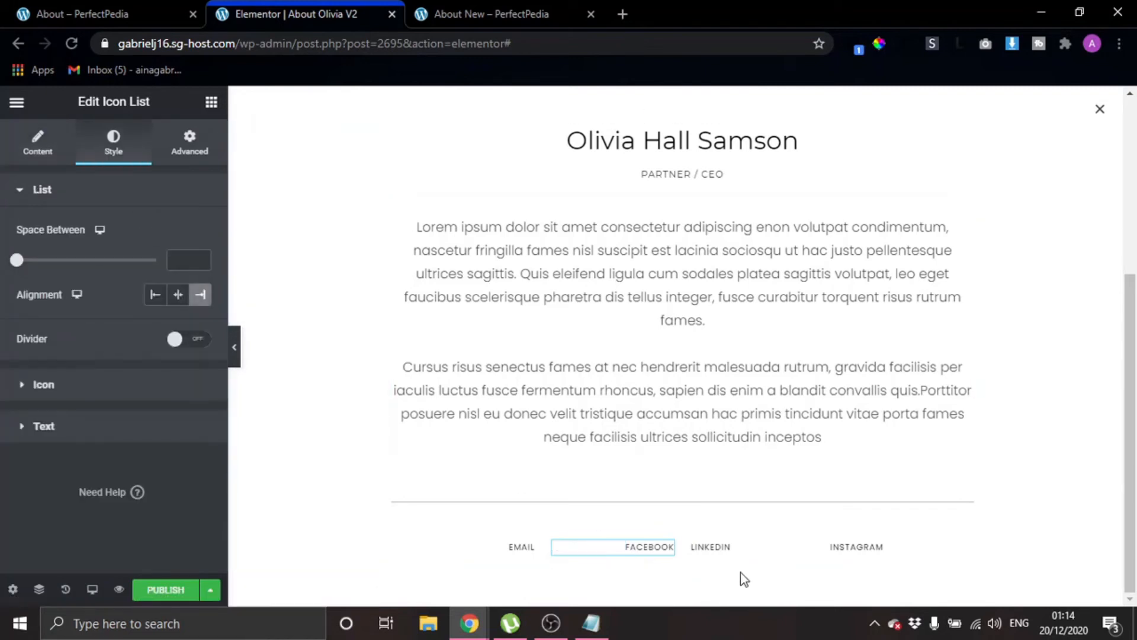
click(865, 550)
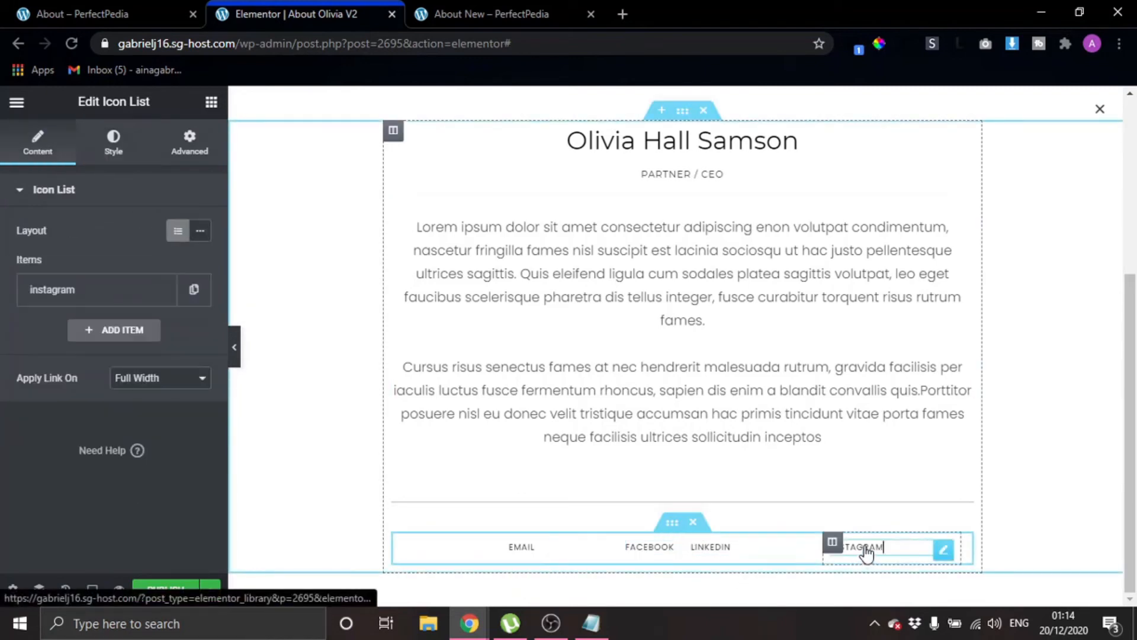
click(113, 142)
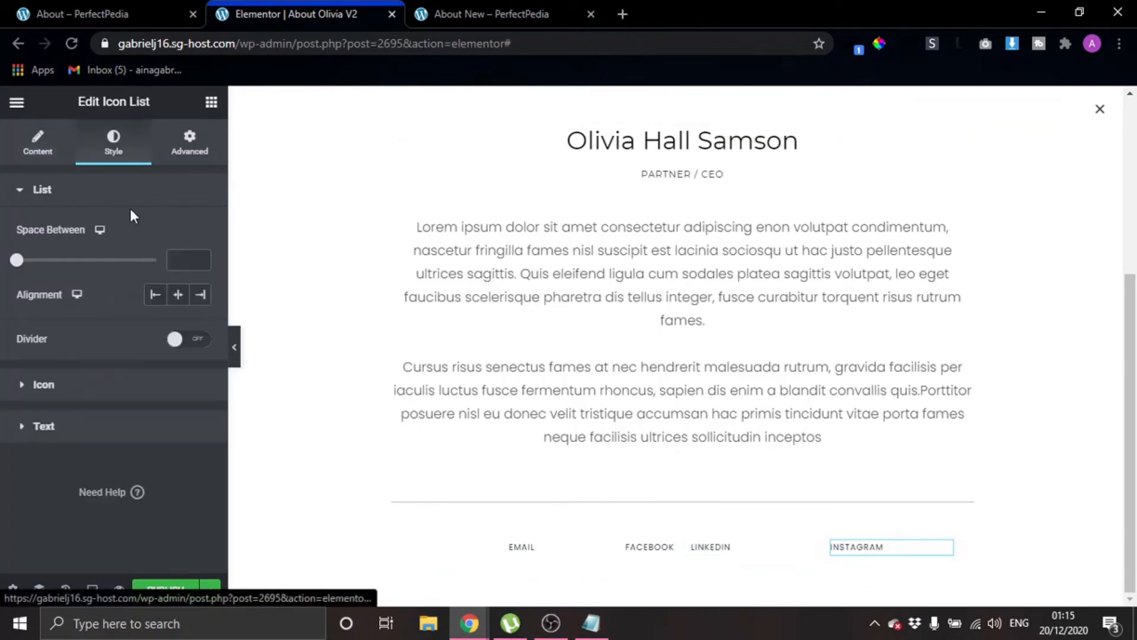
click(155, 295)
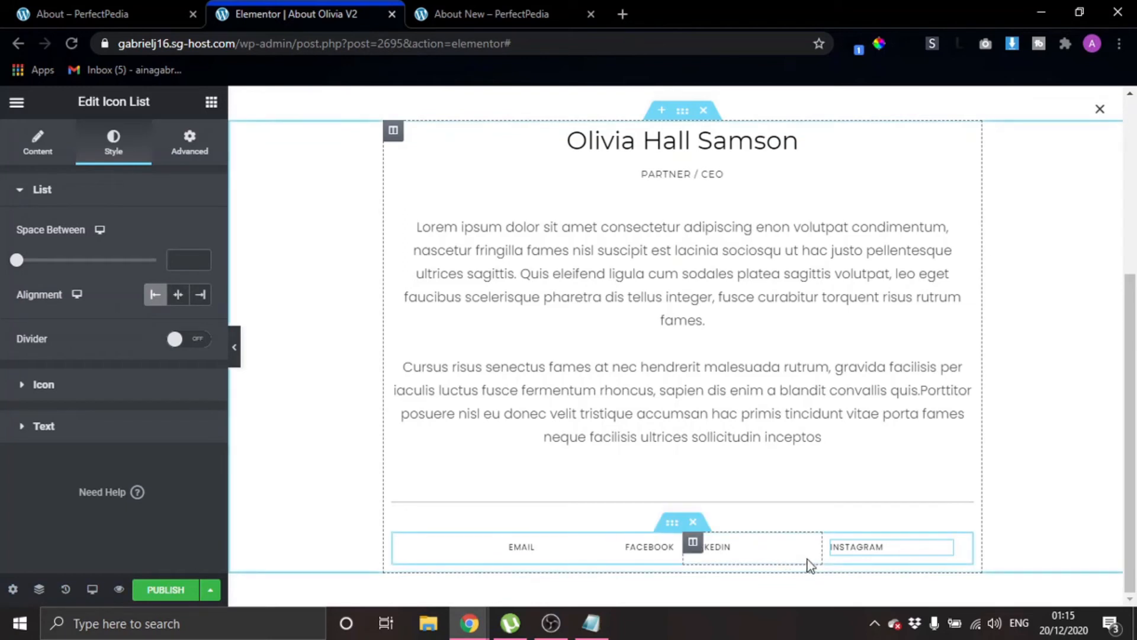
Resize the link columns, widening EMAIL's to 38.9%, and preview the tightened group
drag(819, 558, 749, 557)
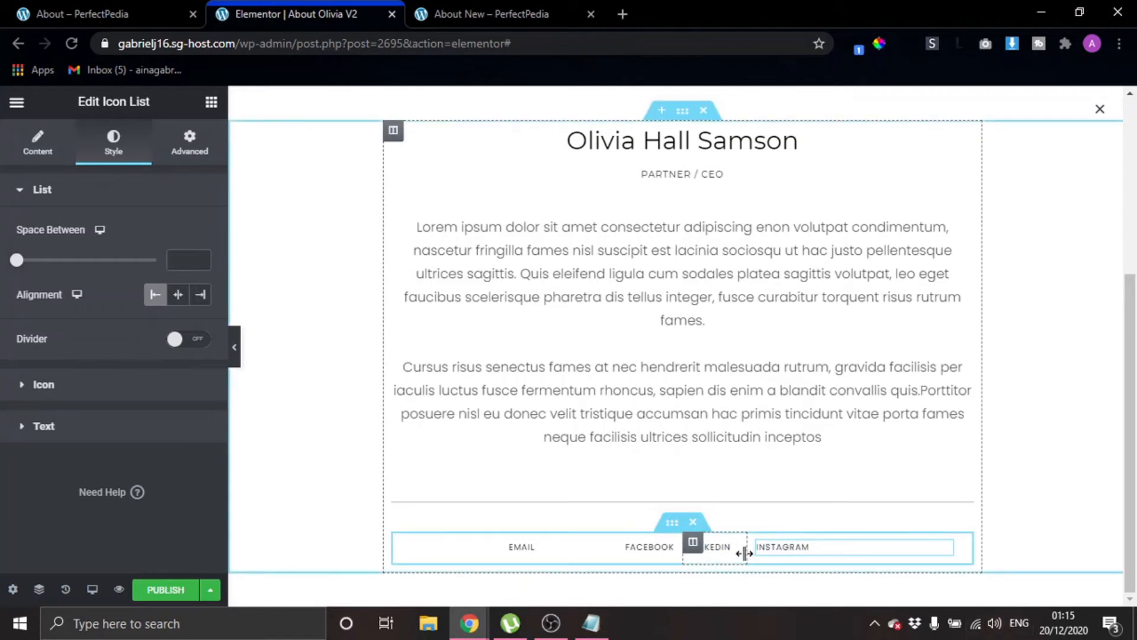
drag(744, 554, 754, 552)
drag(741, 551, 741, 549)
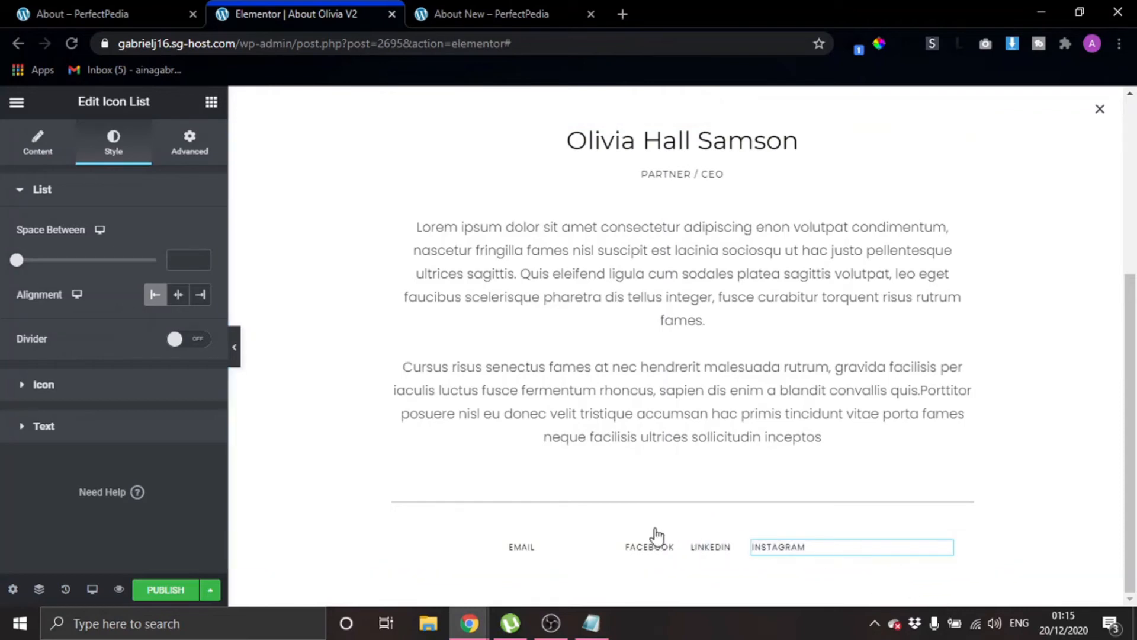
drag(546, 546, 623, 567)
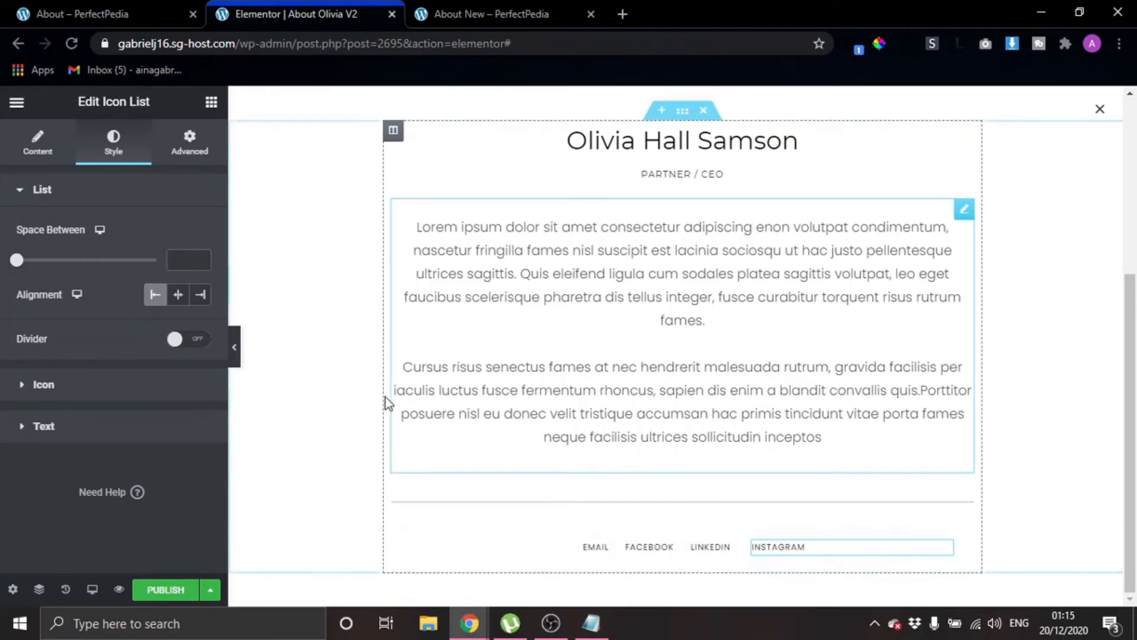
click(237, 355)
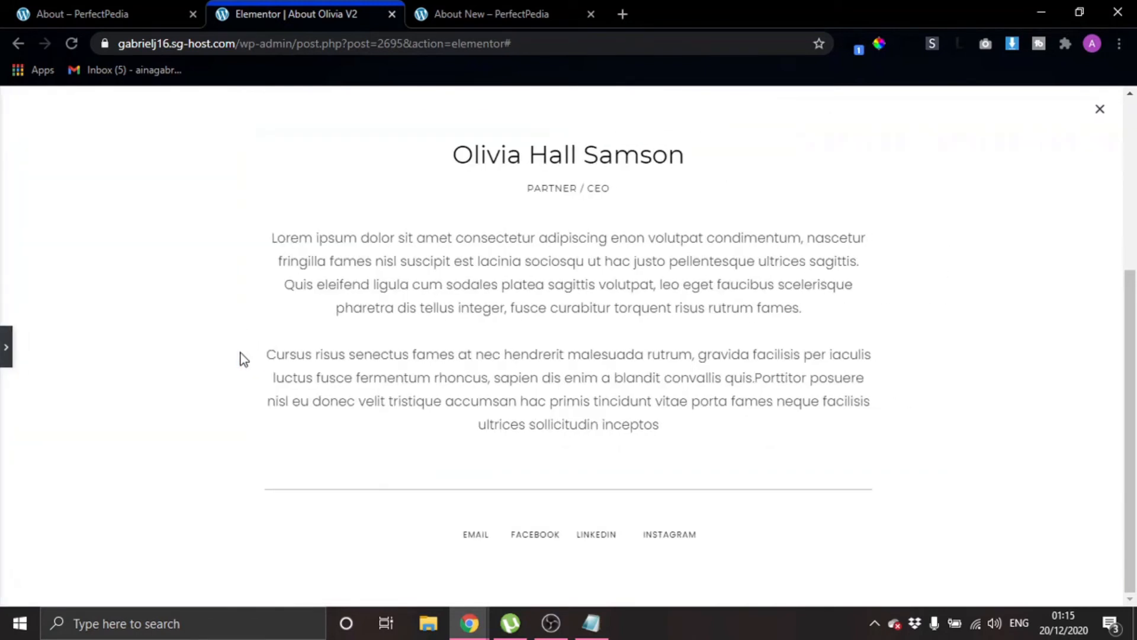
click(6, 338)
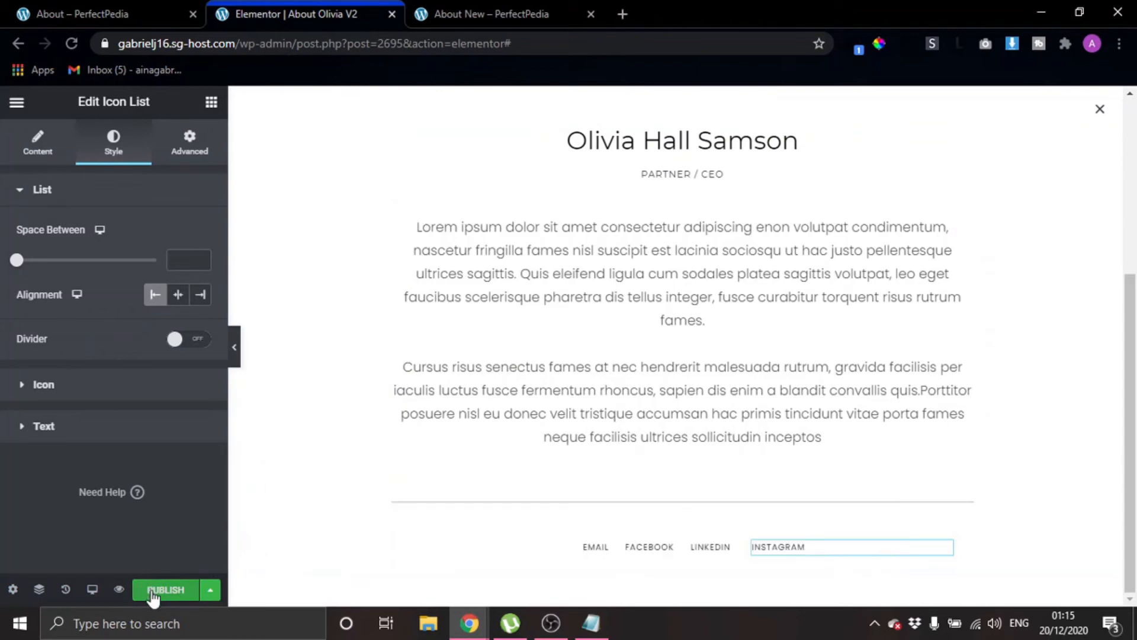
Switch the editor preview to Mobile responsive mode
click(155, 590)
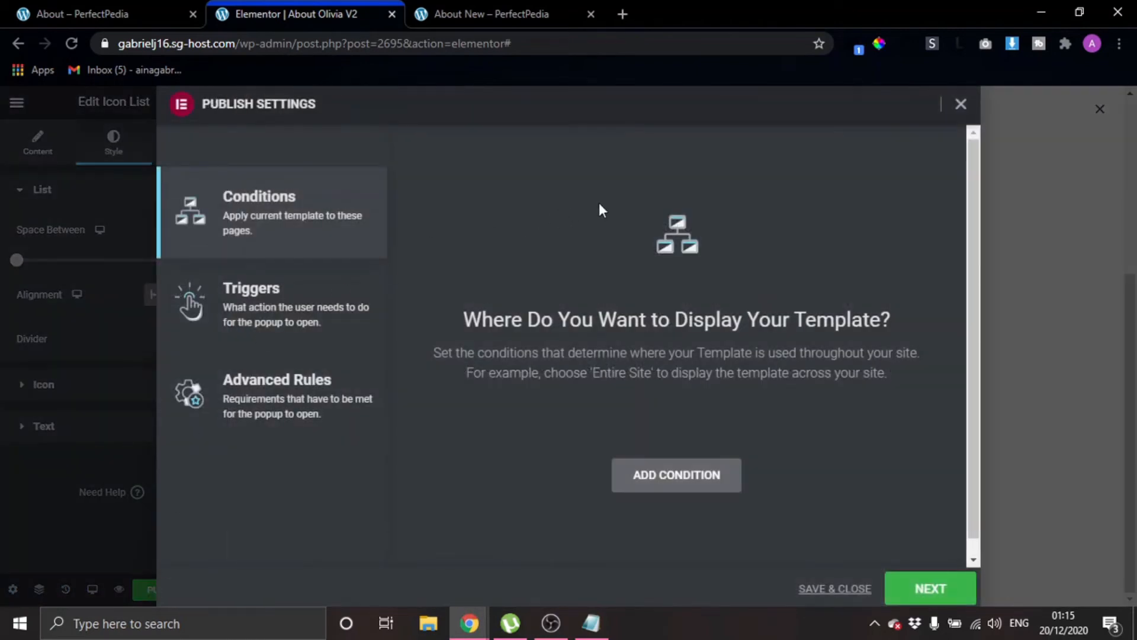
click(962, 105)
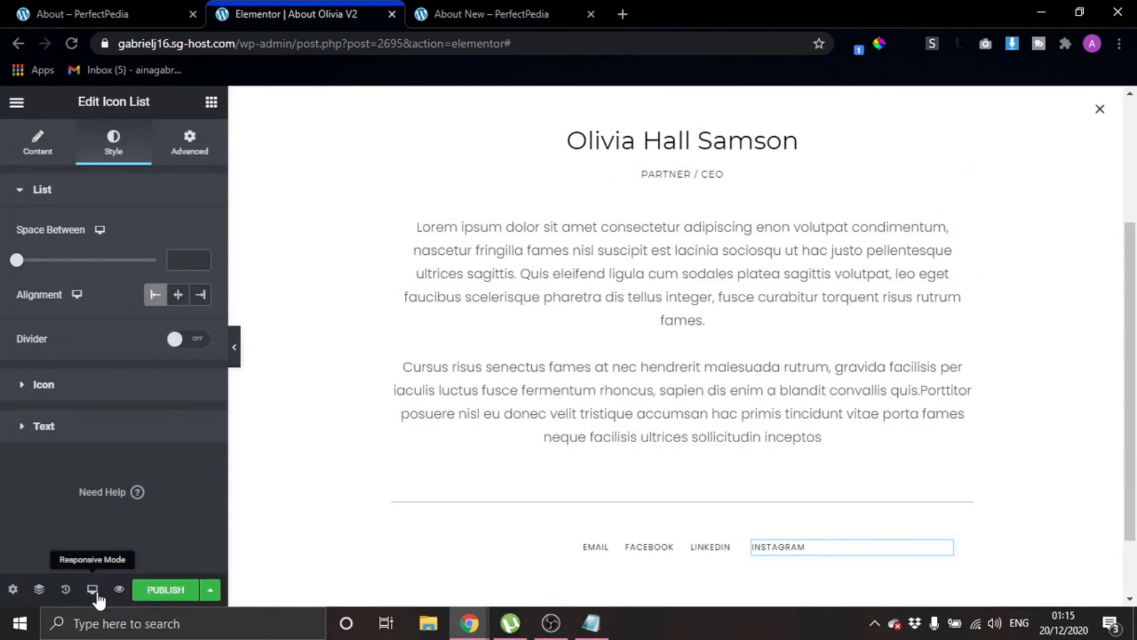
mouse_move(93, 592)
click(101, 518)
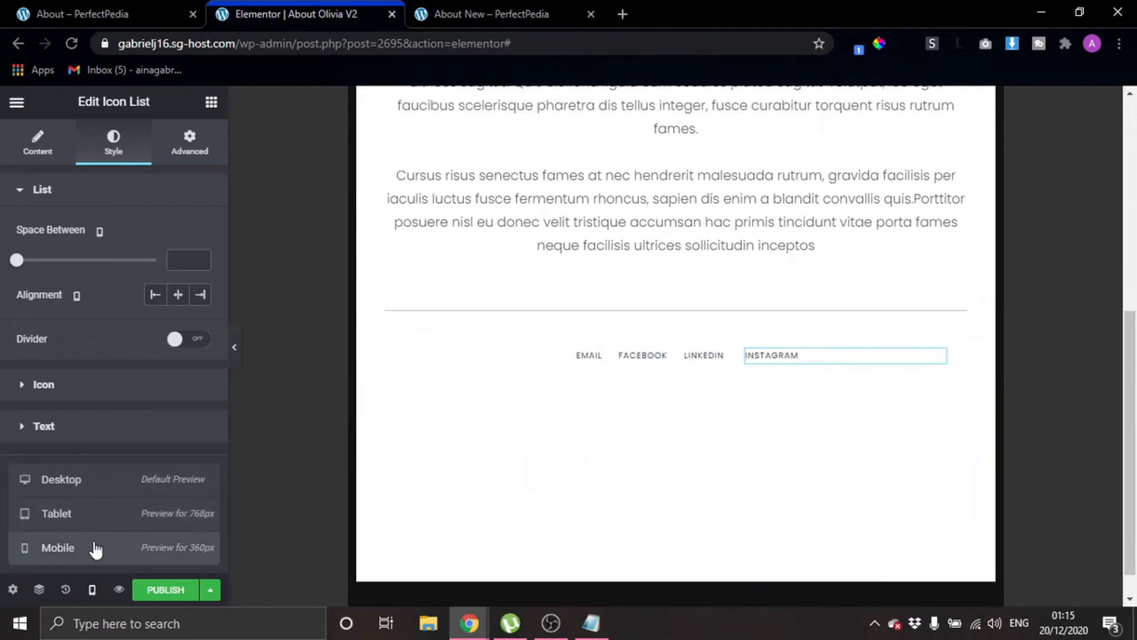
click(91, 548)
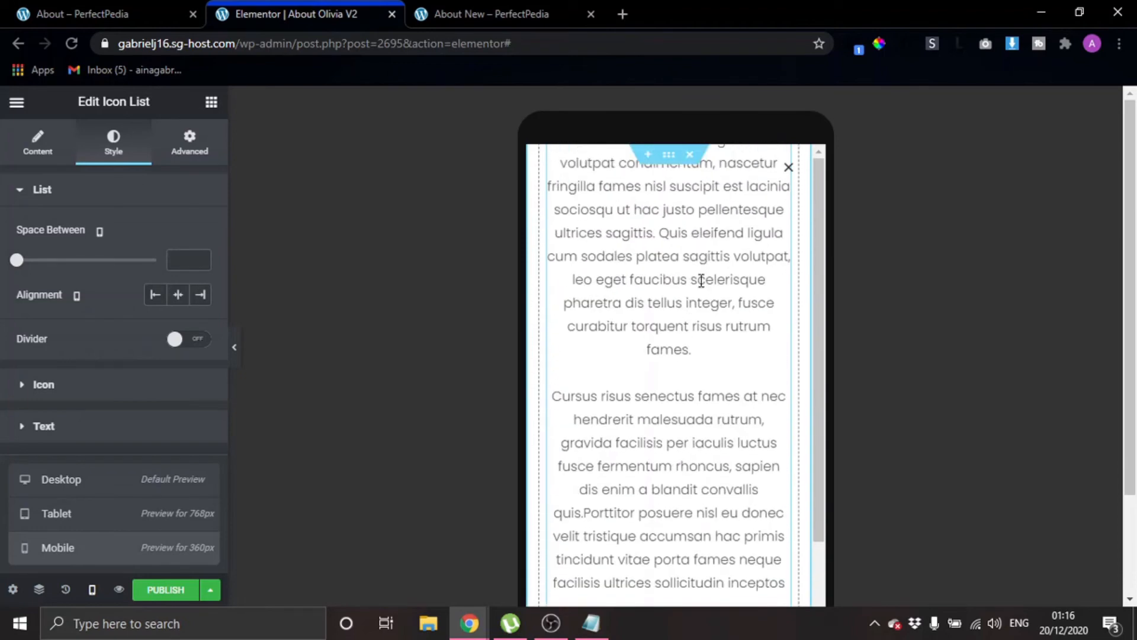
Center-align the EMAIL link in the mobile layout
scroll(883, 397, down, 3)
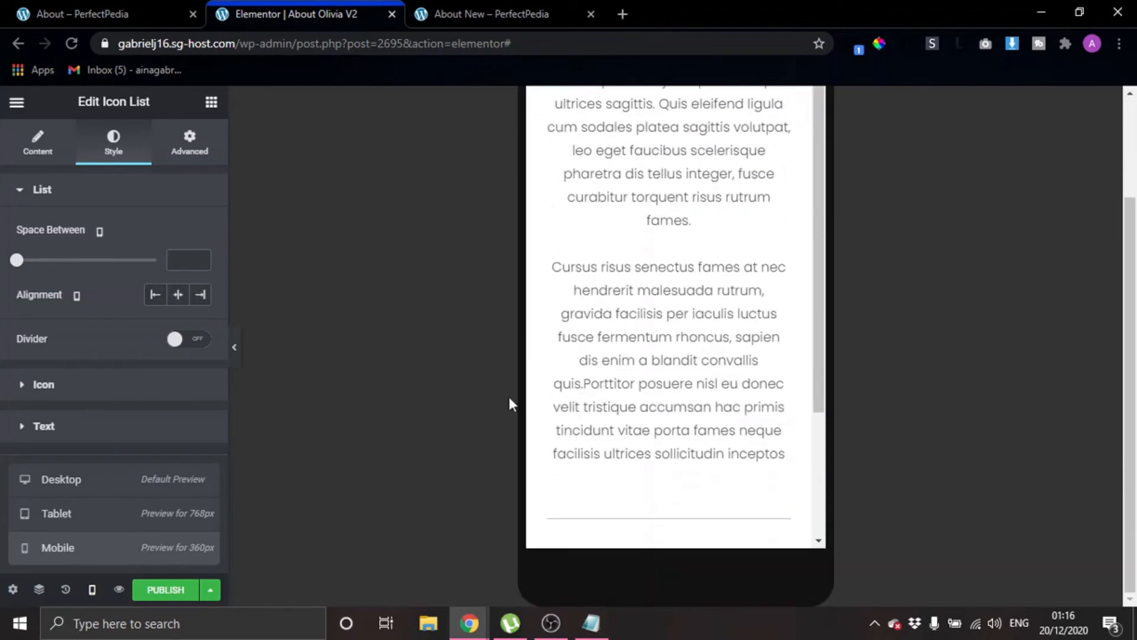
scroll(614, 382, down, 2)
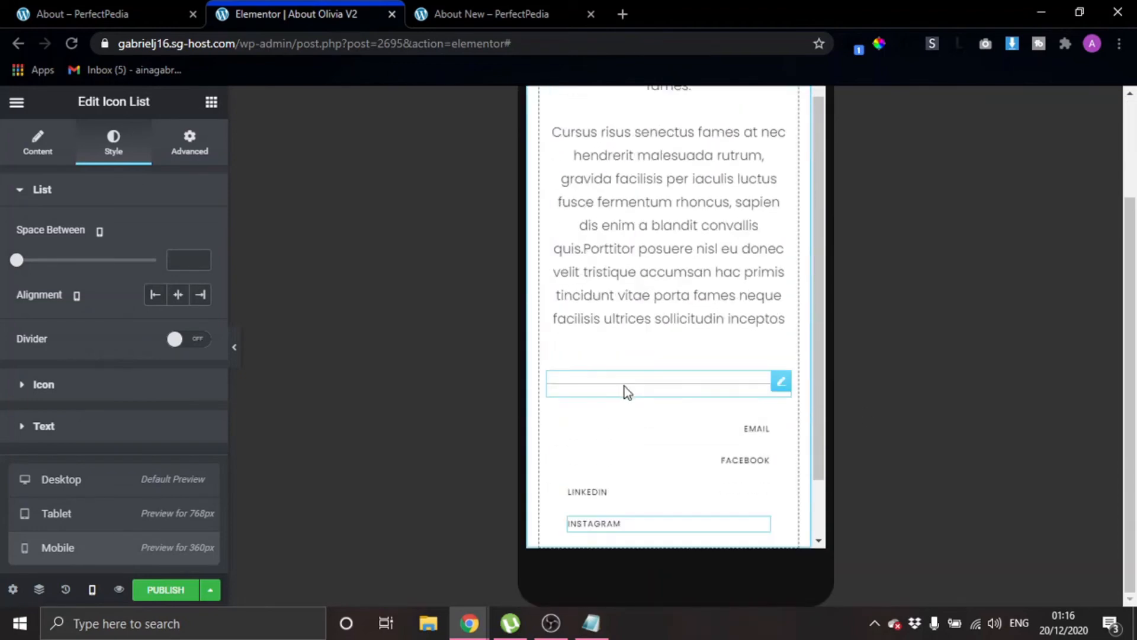
click(745, 438)
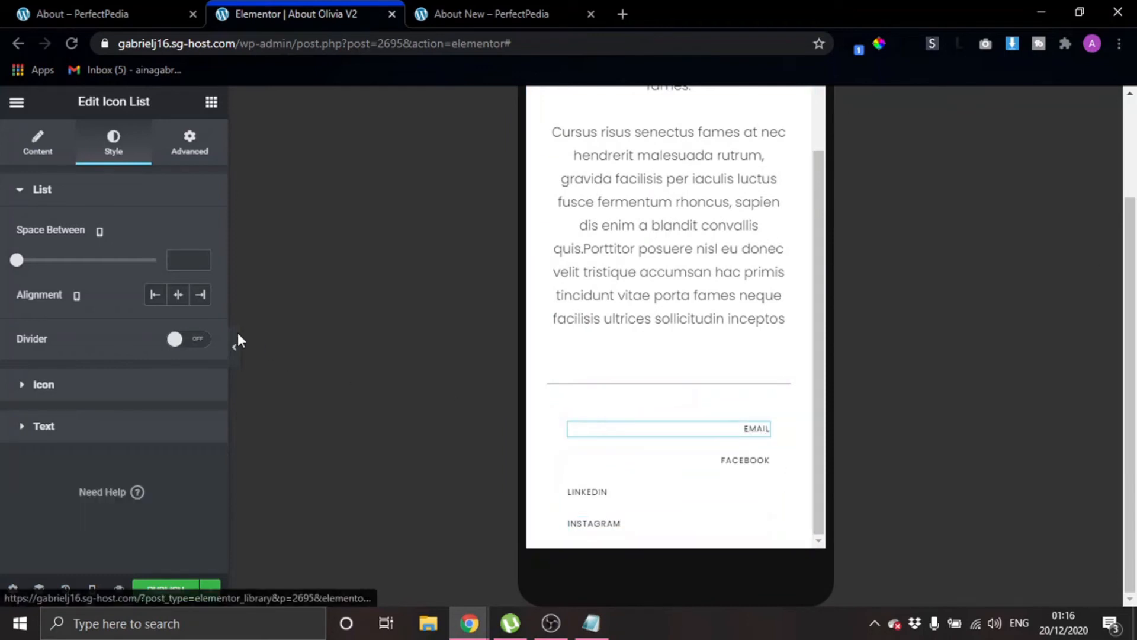
click(180, 299)
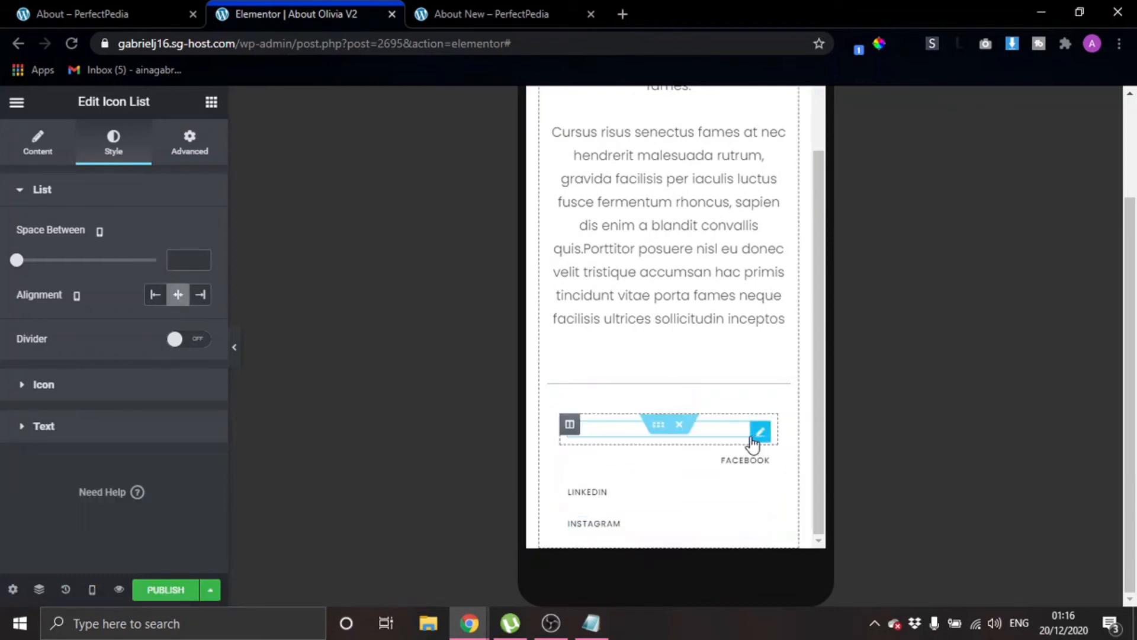
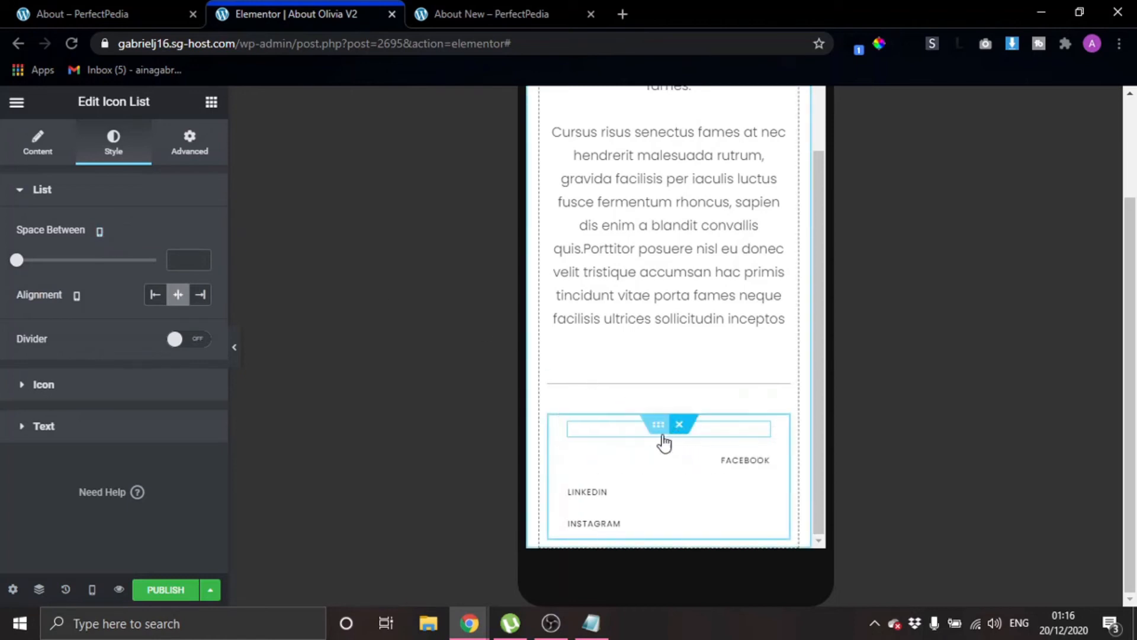
Center-align the FACEBOOK, LINKEDIN and INSTAGRAM links in the mobile layout
click(723, 462)
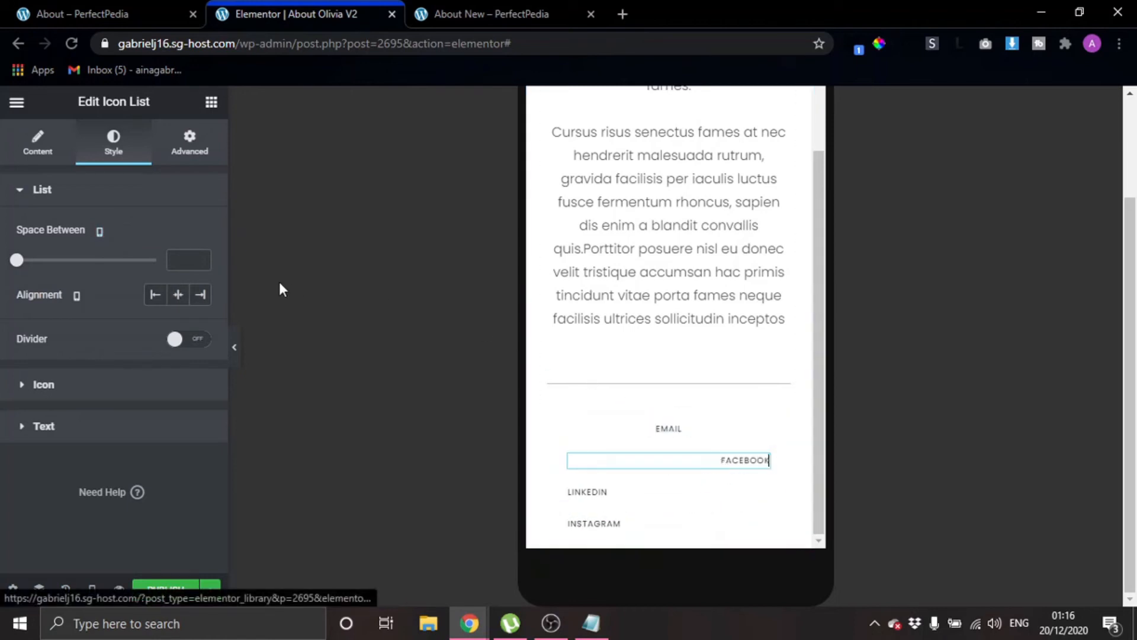
click(178, 294)
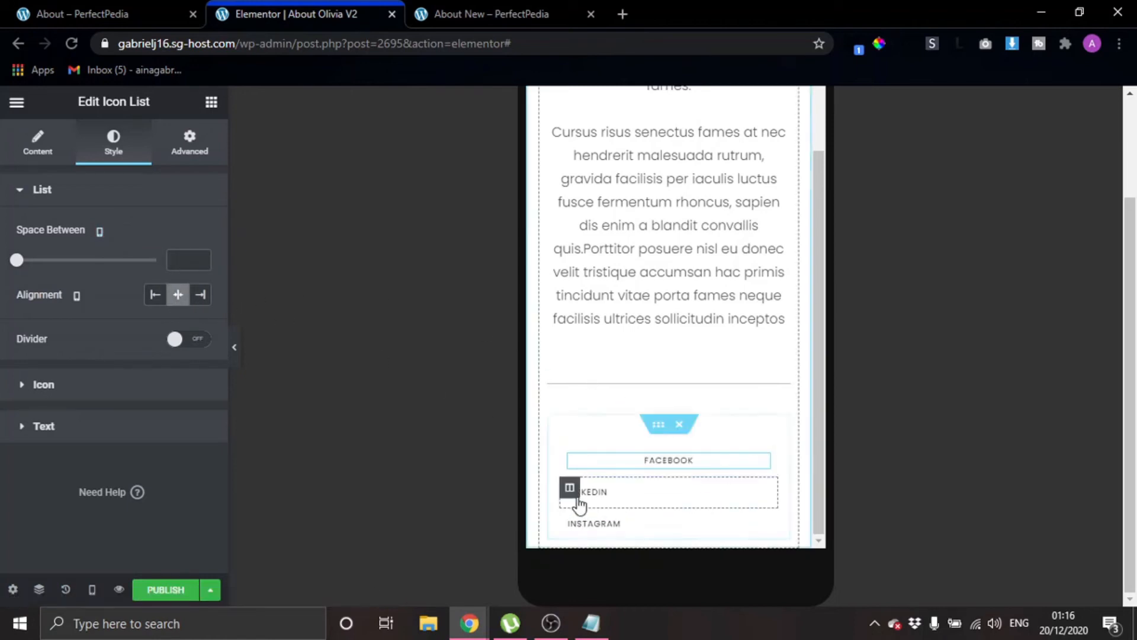
click(571, 490)
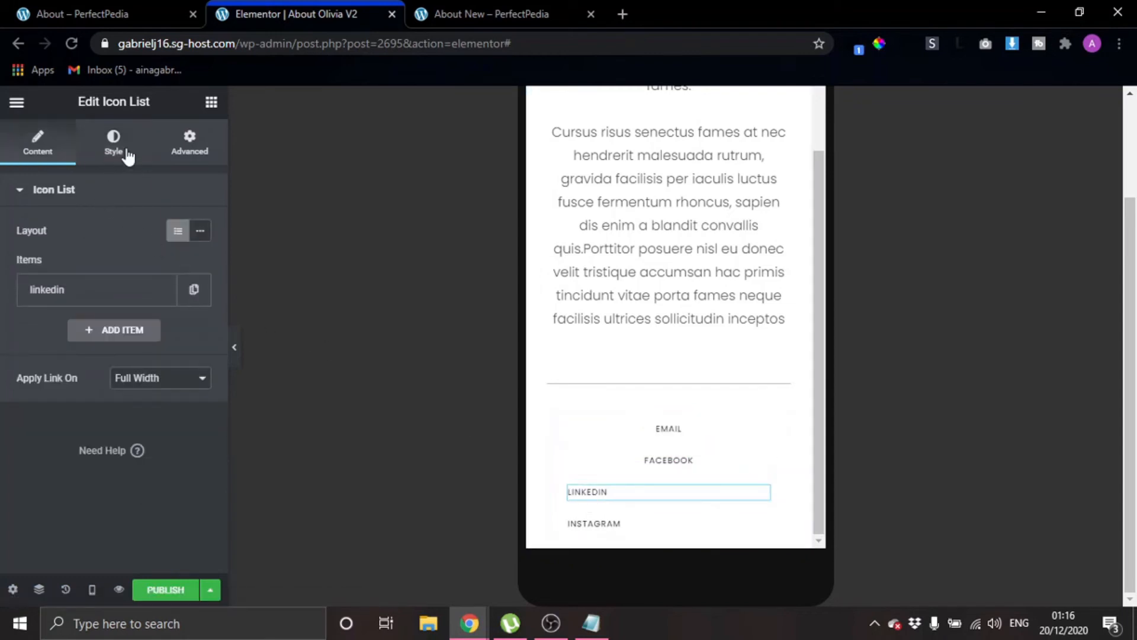
click(127, 156)
click(178, 294)
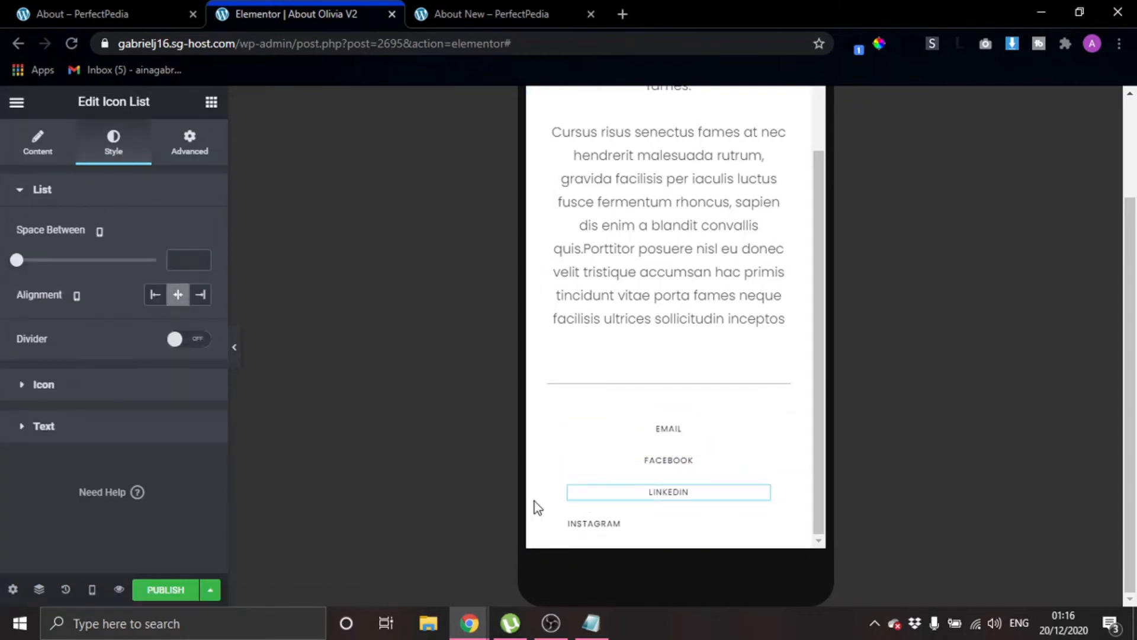
click(601, 525)
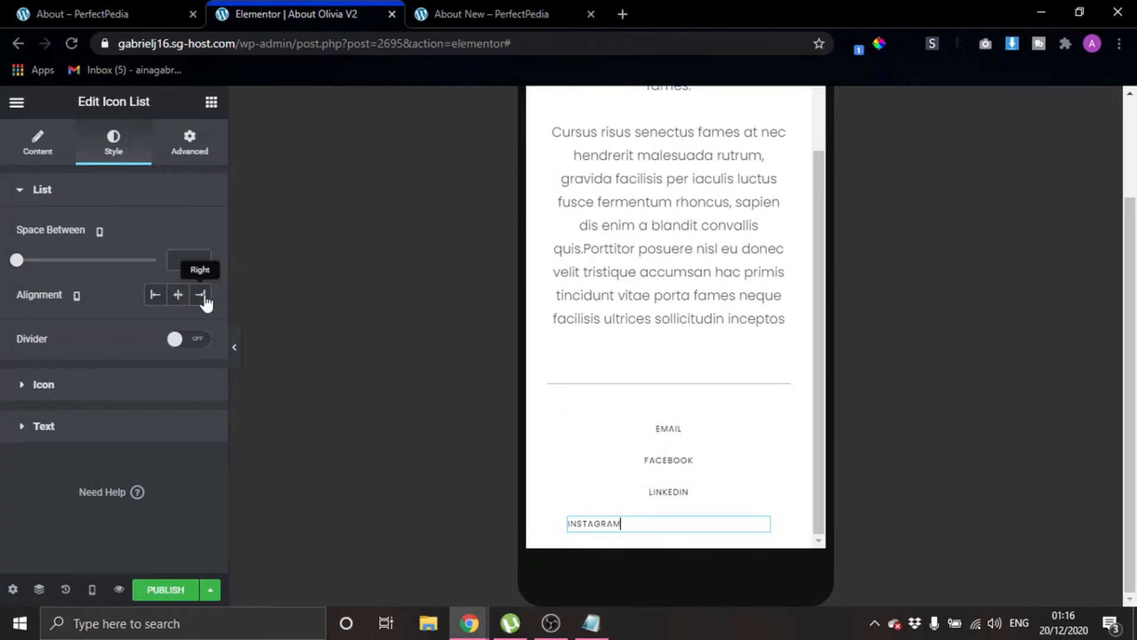
click(178, 295)
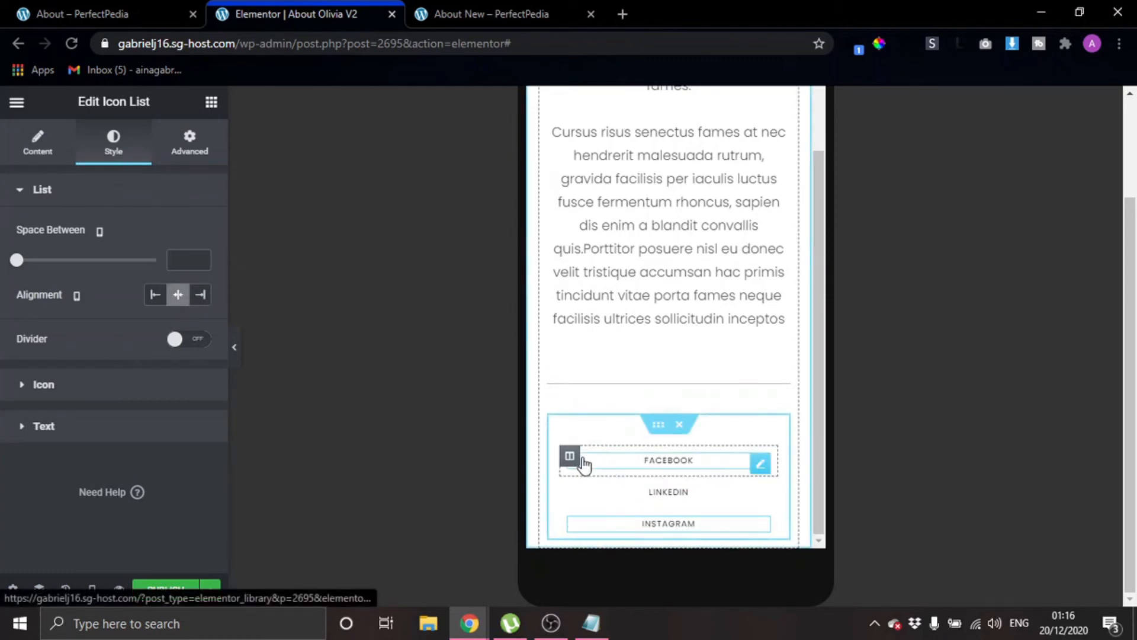
click(570, 455)
click(178, 152)
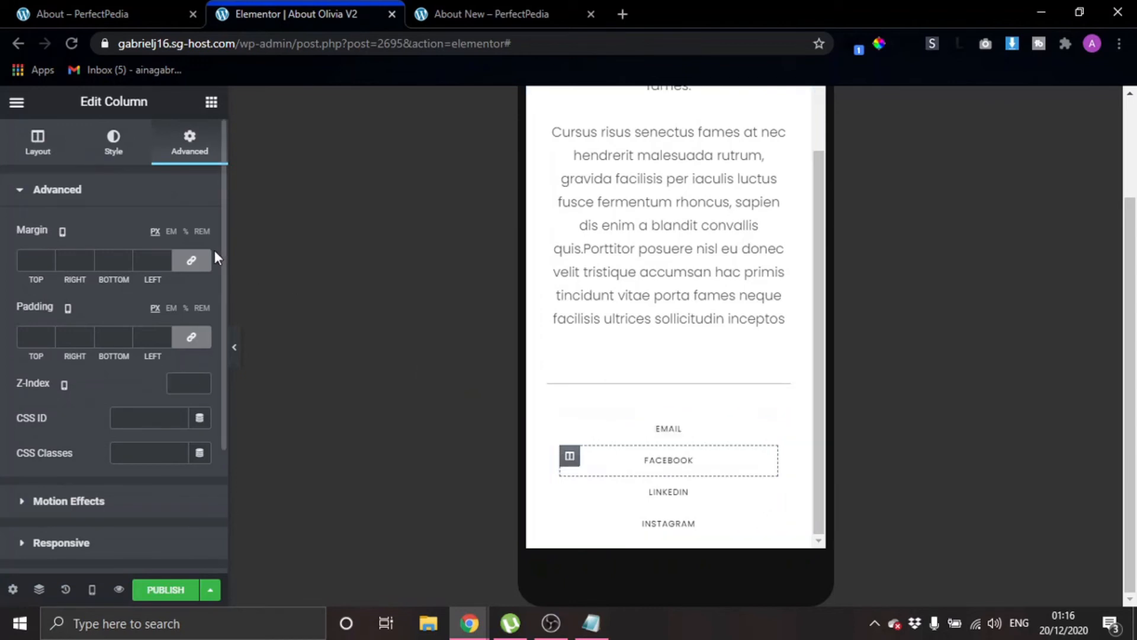
Give the FACEBOOK column a -1 top margin and paste its style onto the LINKEDIN and INSTAGRAM columns
click(191, 260)
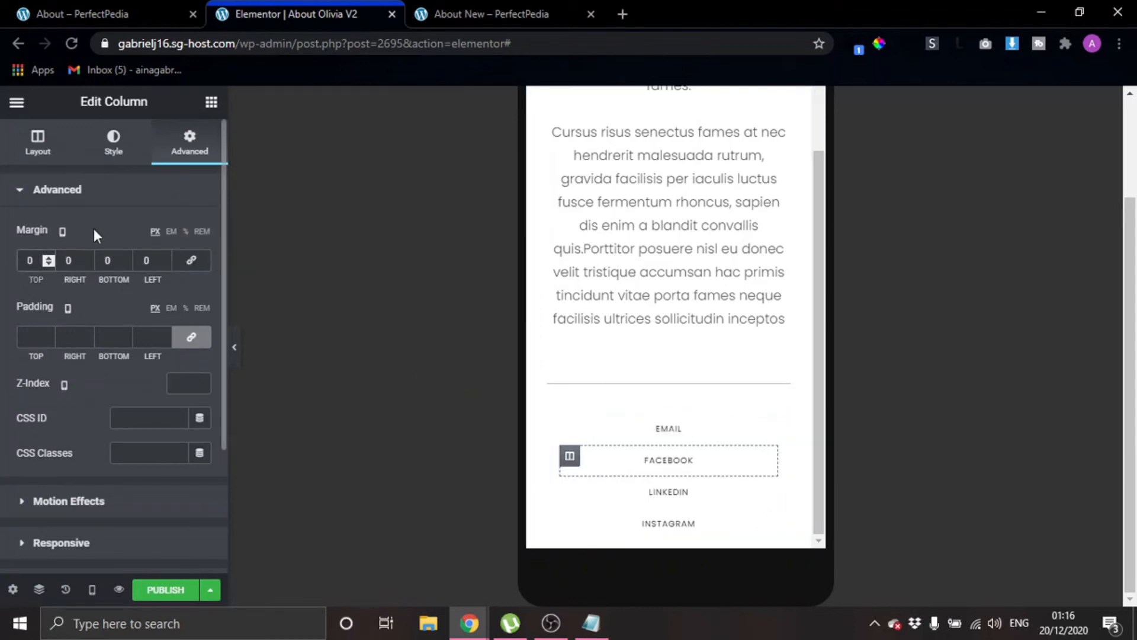
text(-1)
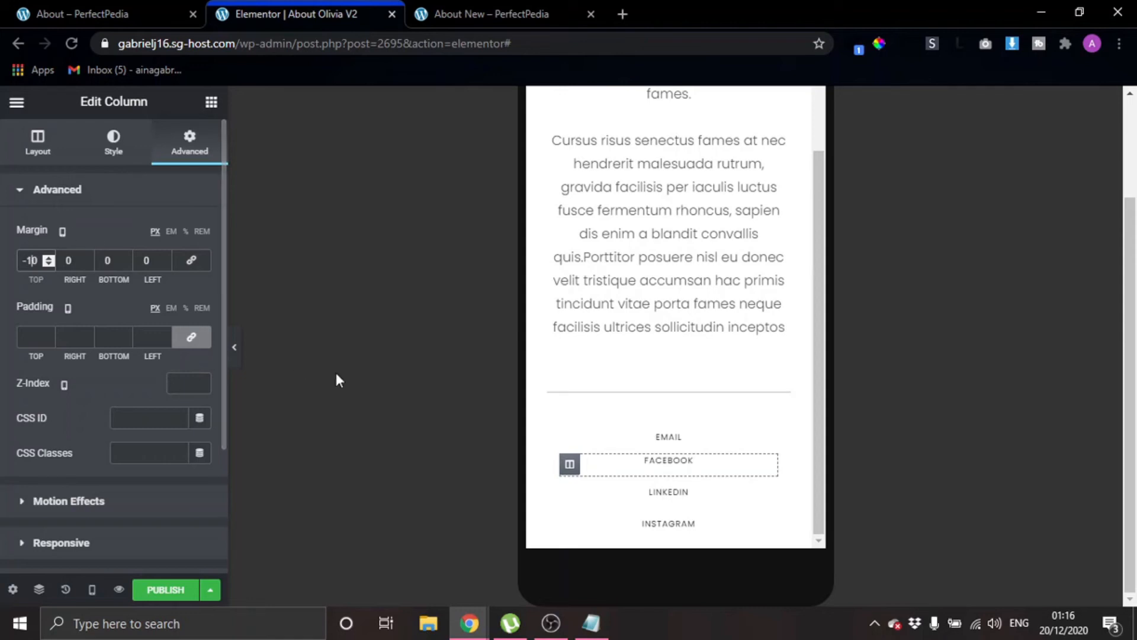
click(572, 492)
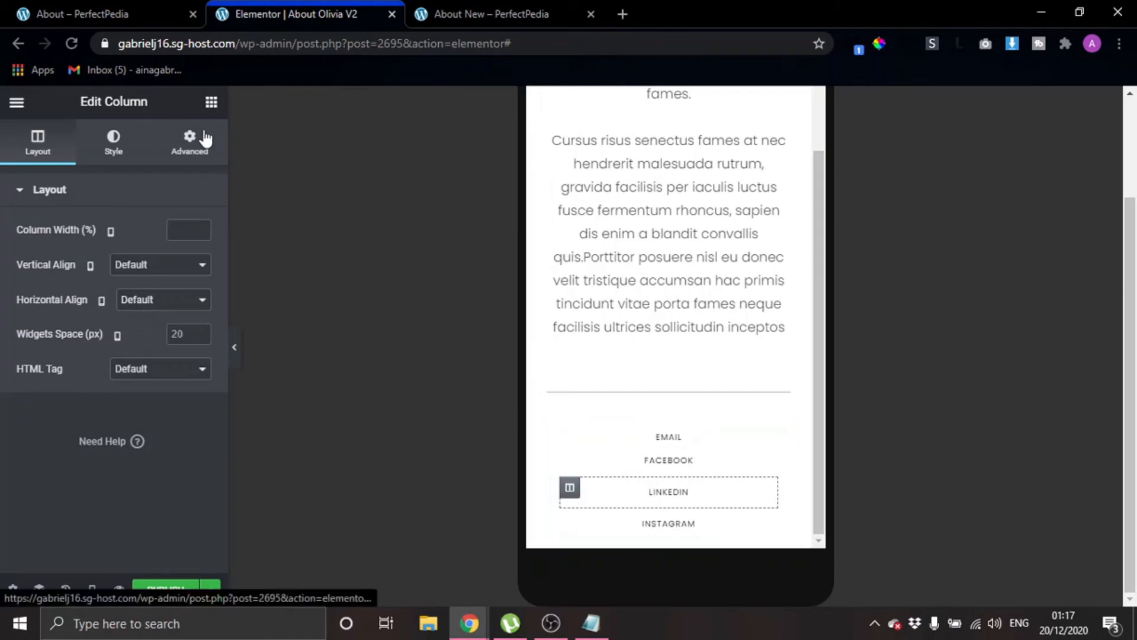
right_click(566, 465)
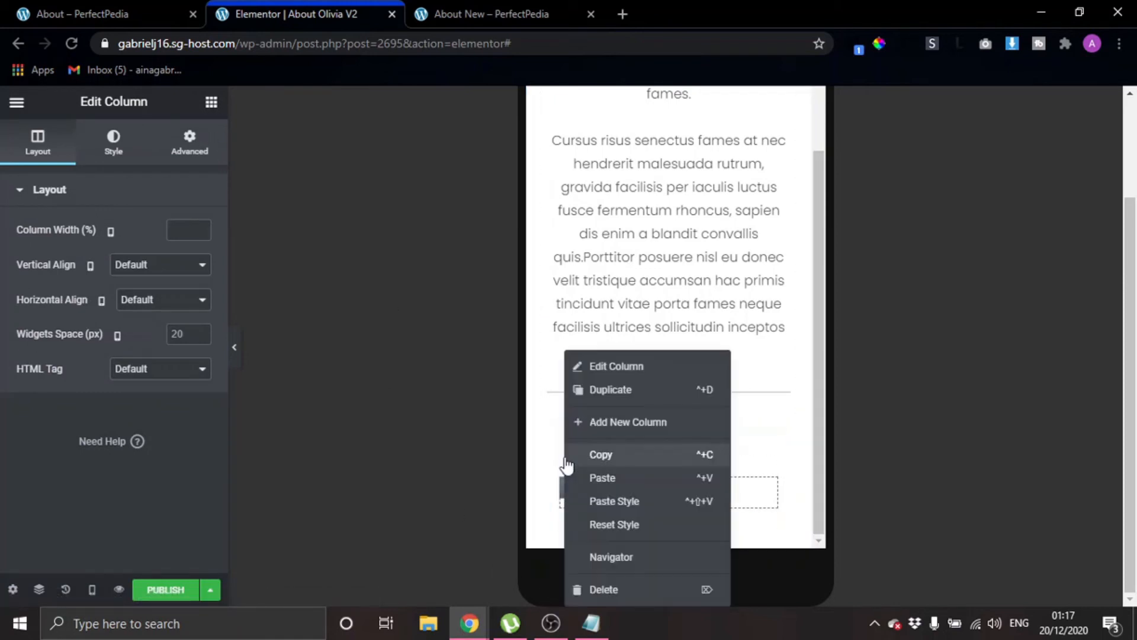
click(603, 456)
right_click(569, 495)
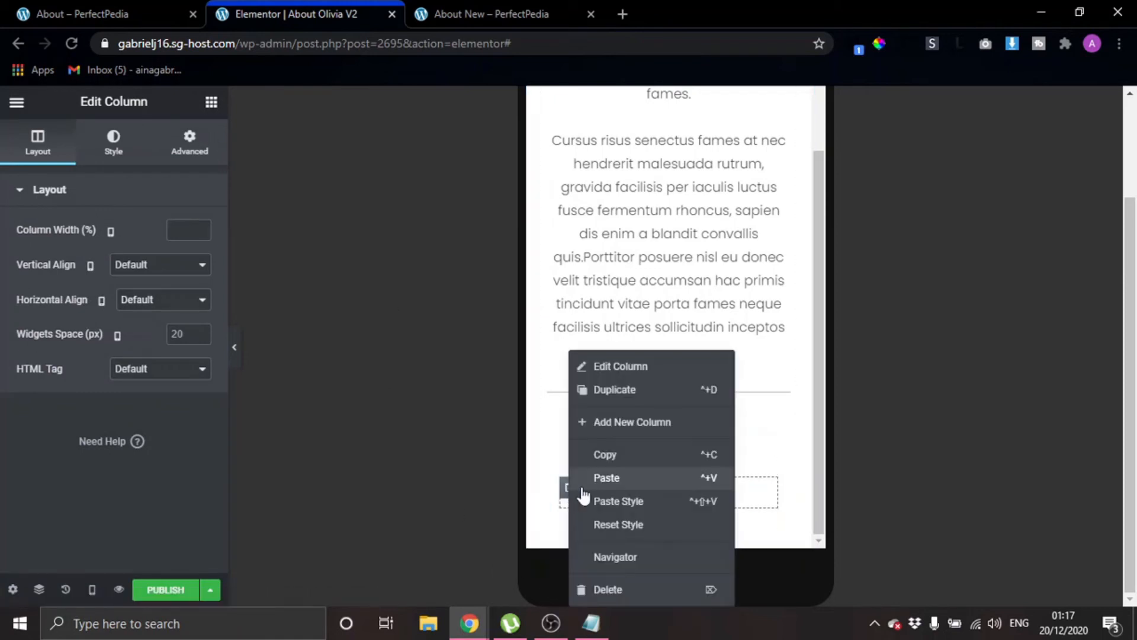
click(603, 503)
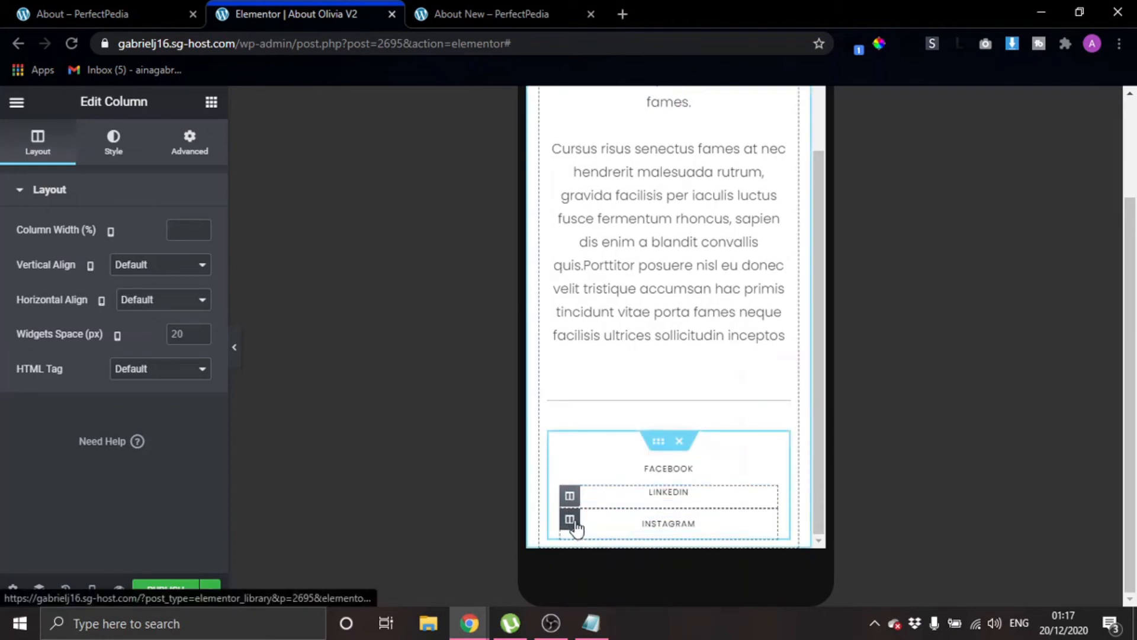
right_click(572, 521)
click(601, 501)
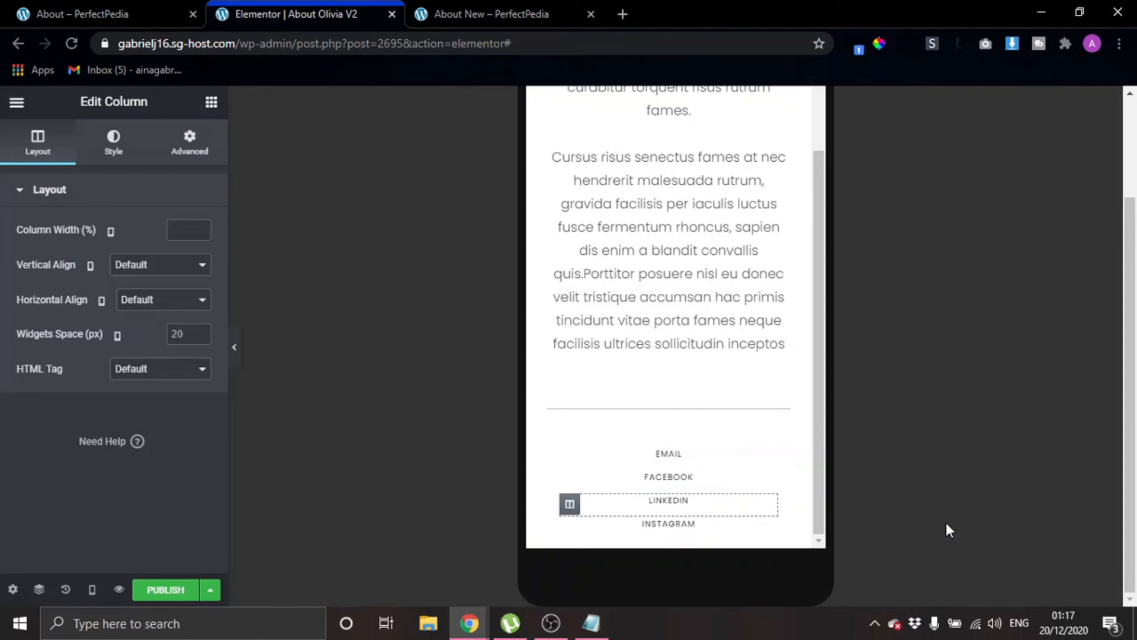
Reduce the divider above the contact links to a gap of 2, with weight 1
click(660, 425)
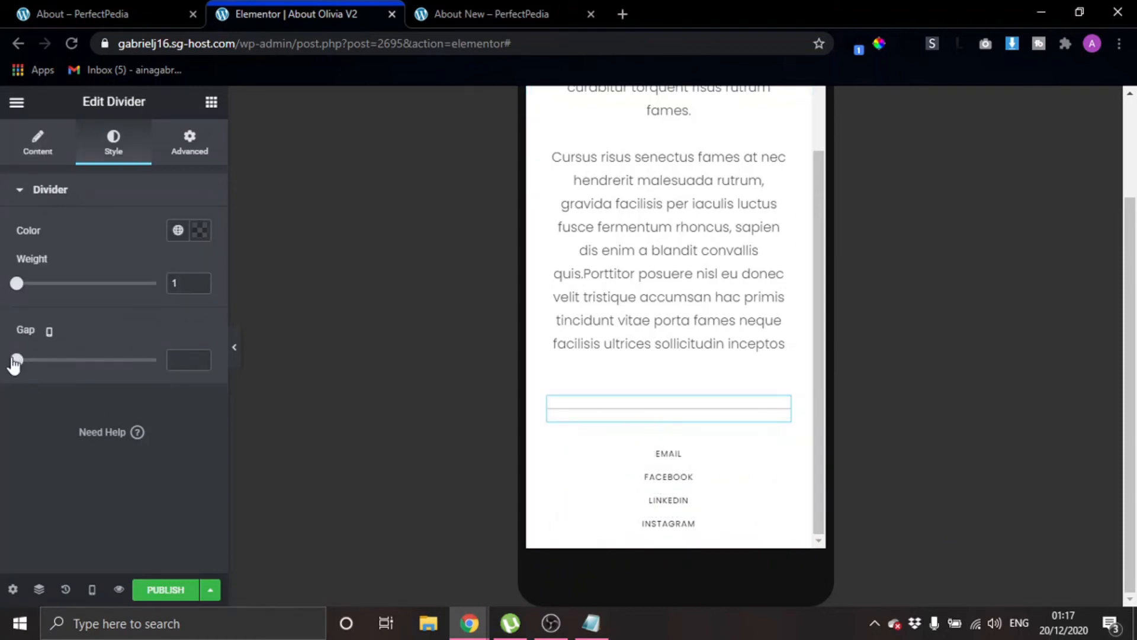
mouse_move(17, 359)
mouse_down()
mouse_move(96, 368)
mouse_move(3, 363)
mouse_up()
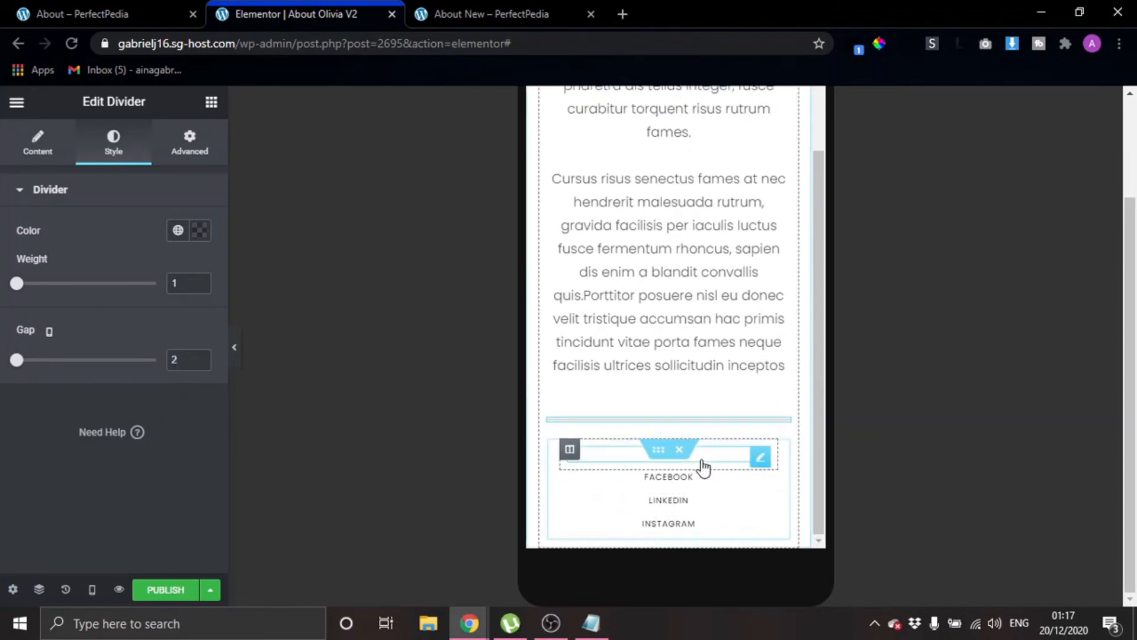
scroll(716, 379, up, 2)
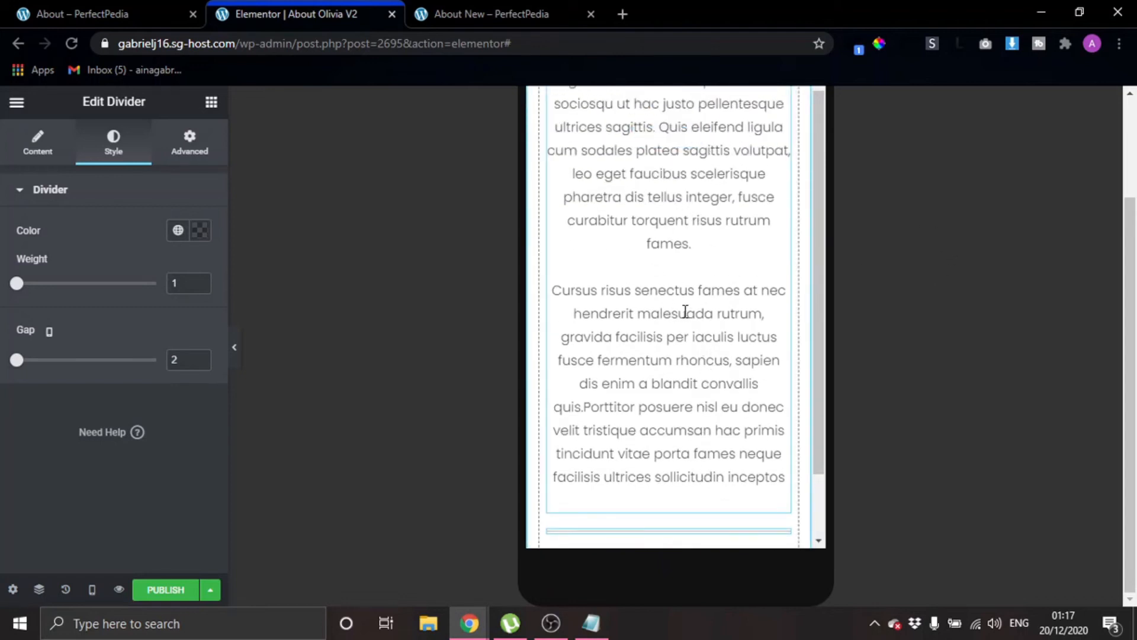
scroll(884, 180, up, 2)
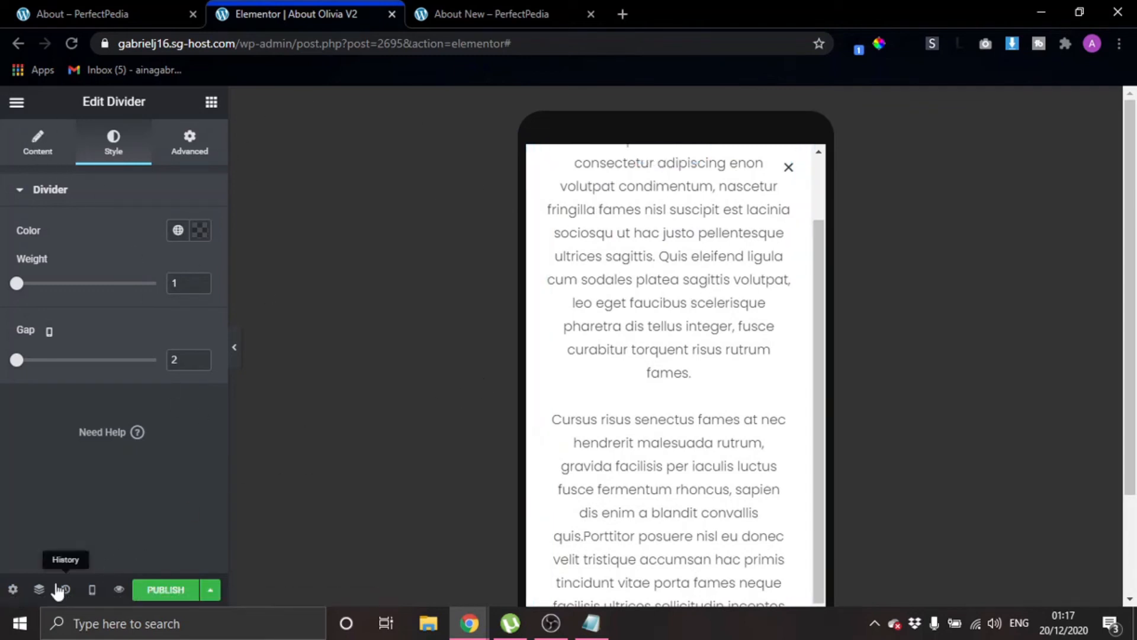
Set the popup's Height to Fit To Content in Popup Settings
click(13, 589)
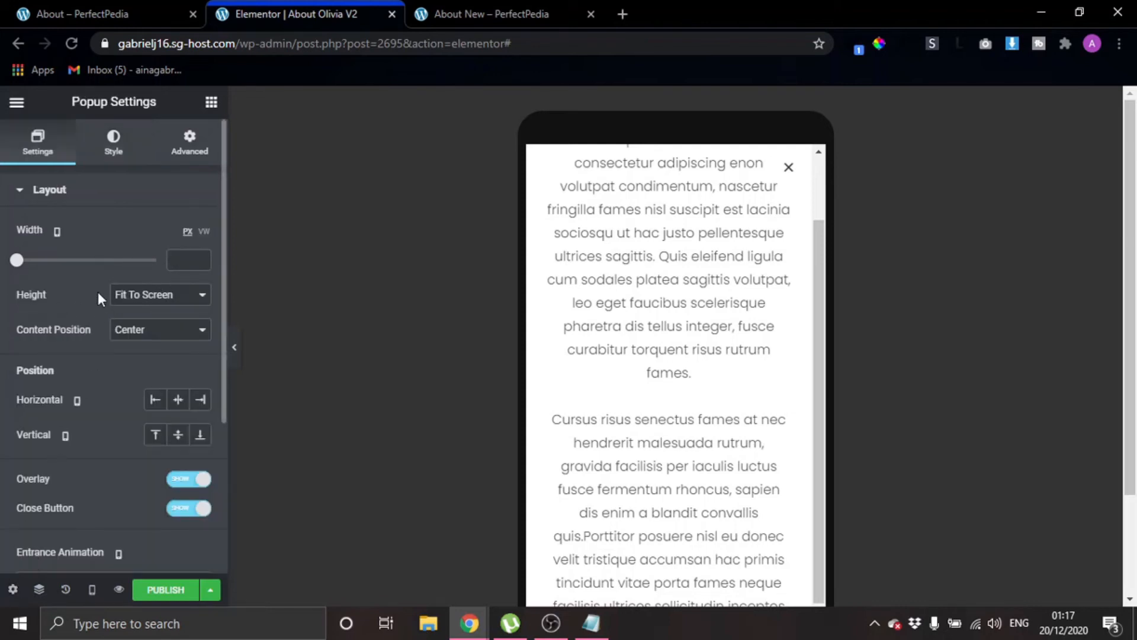
click(149, 296)
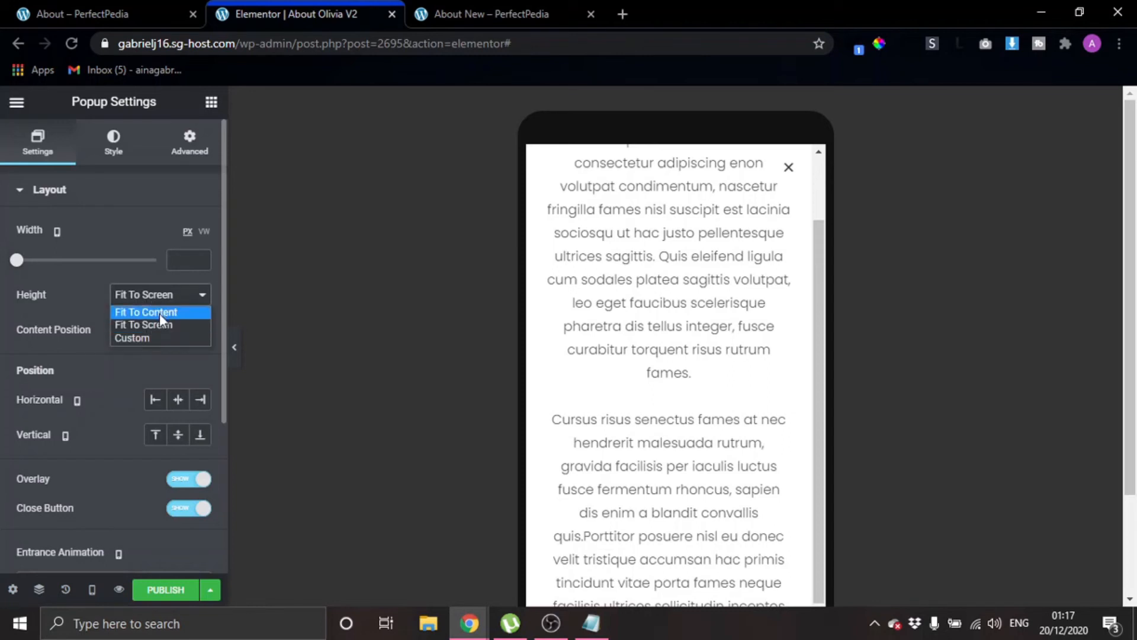
click(154, 312)
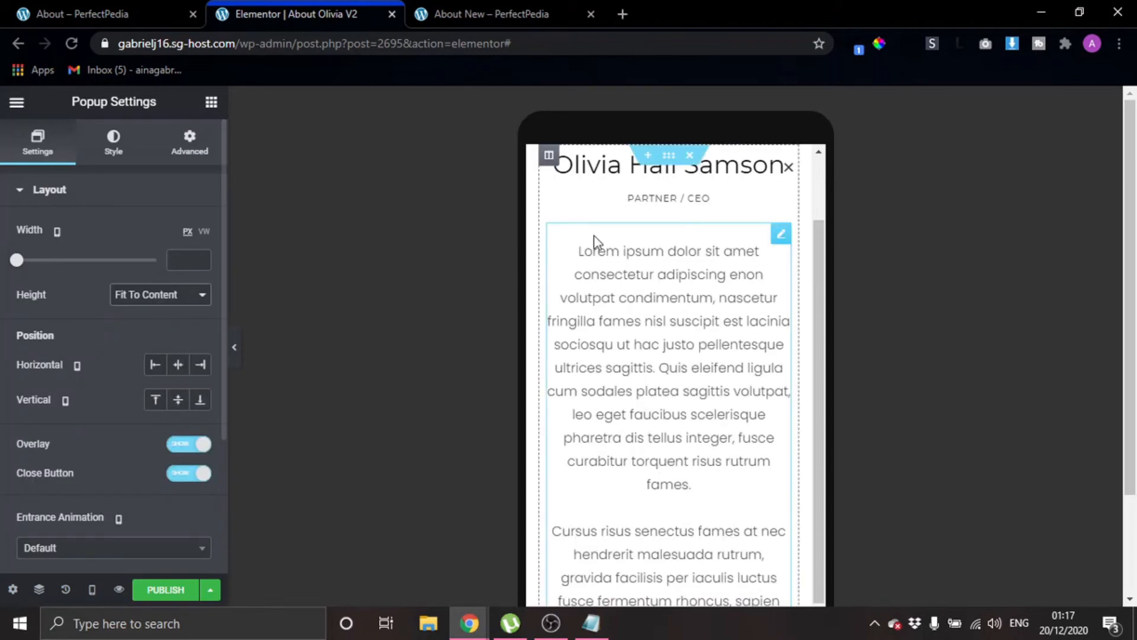
scroll(747, 372, down, 5)
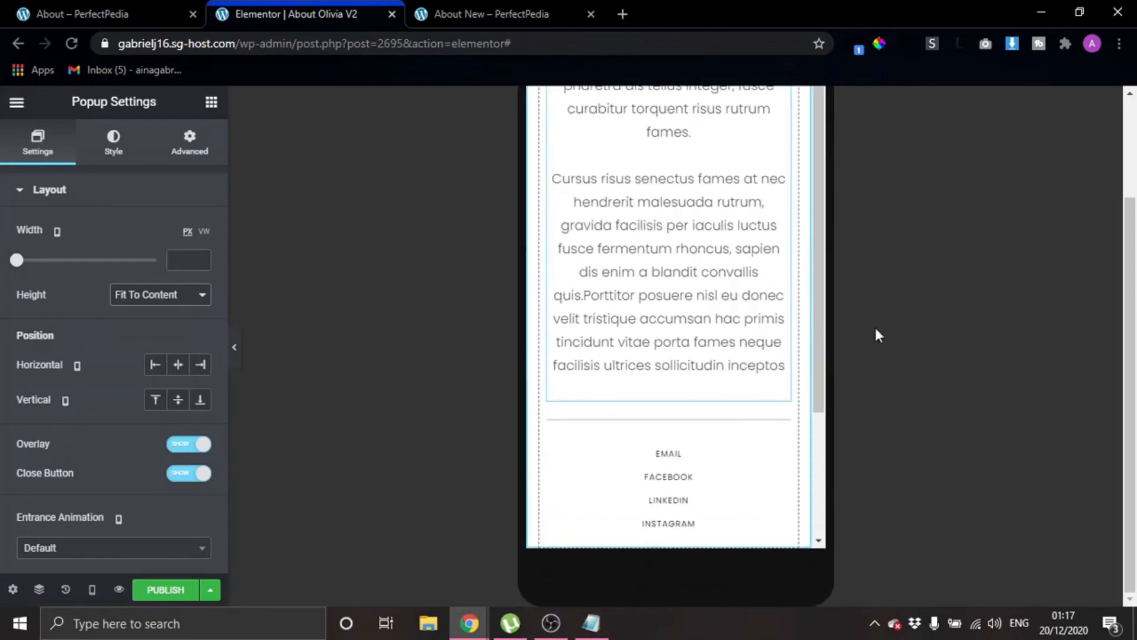
scroll(937, 318, up, 3)
scroll(687, 318, up, 5)
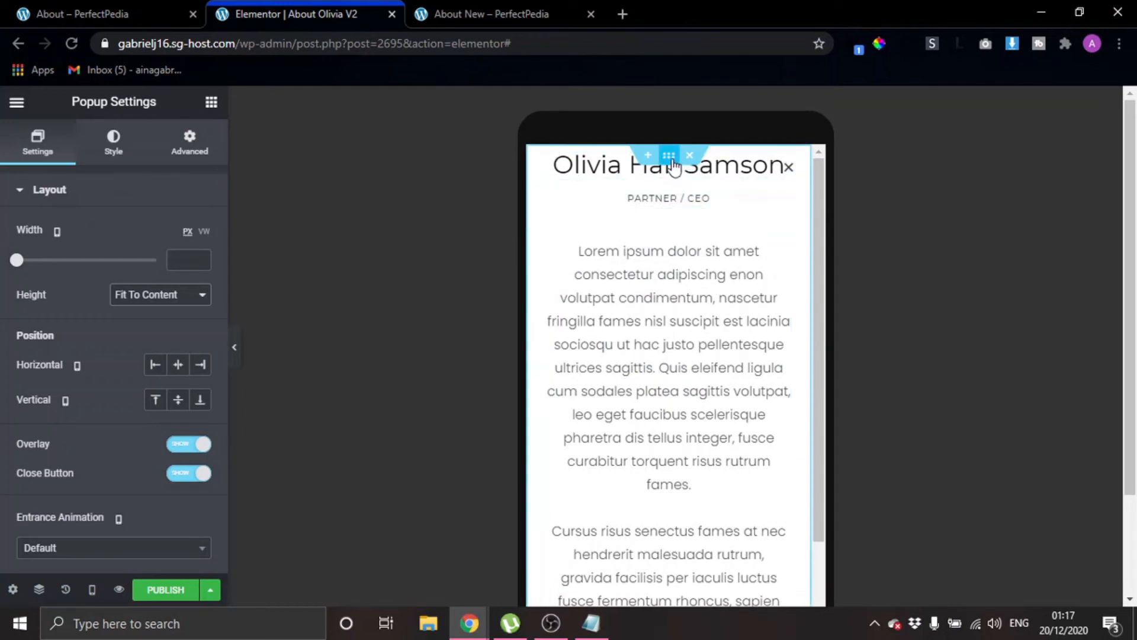
click(670, 161)
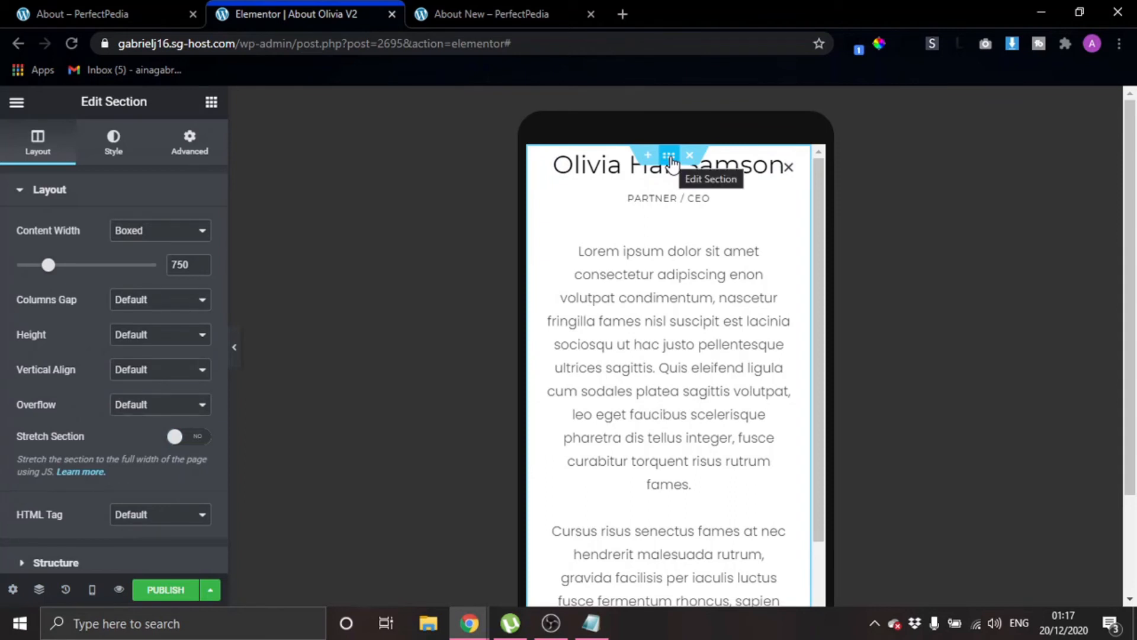
Set the section's mobile padding to 50 top and 50 bottom
click(190, 151)
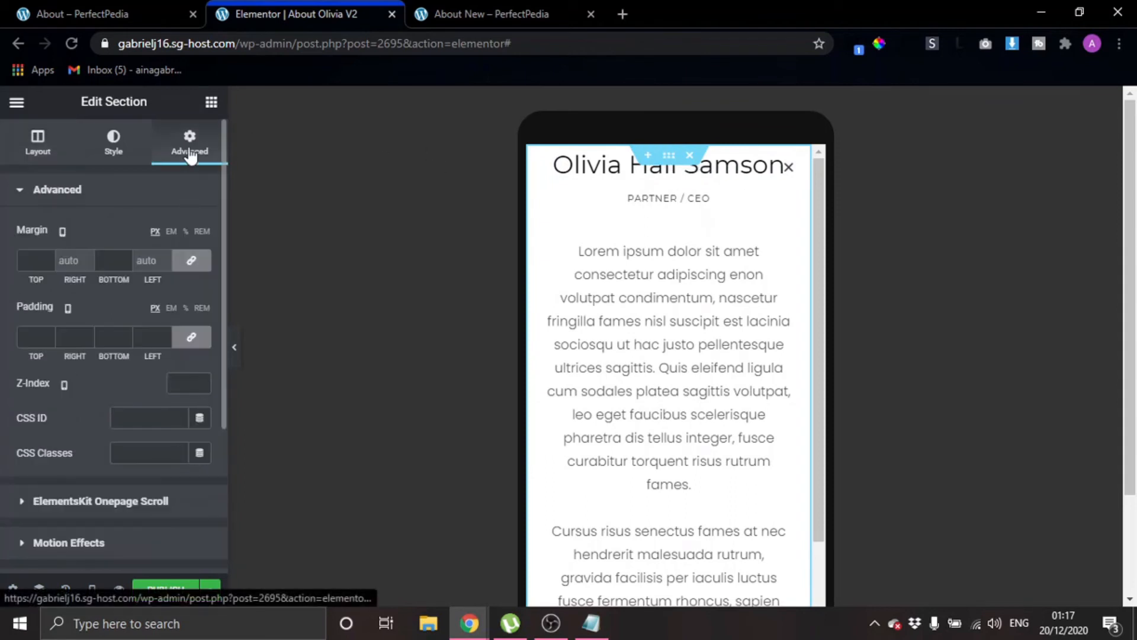
click(192, 343)
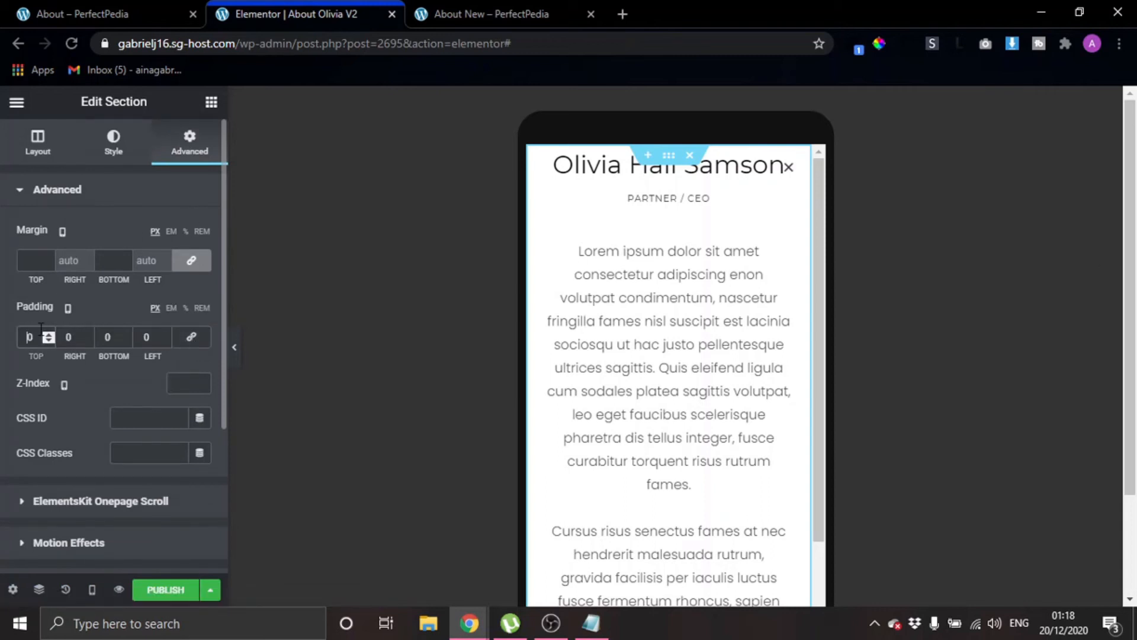
text(5)
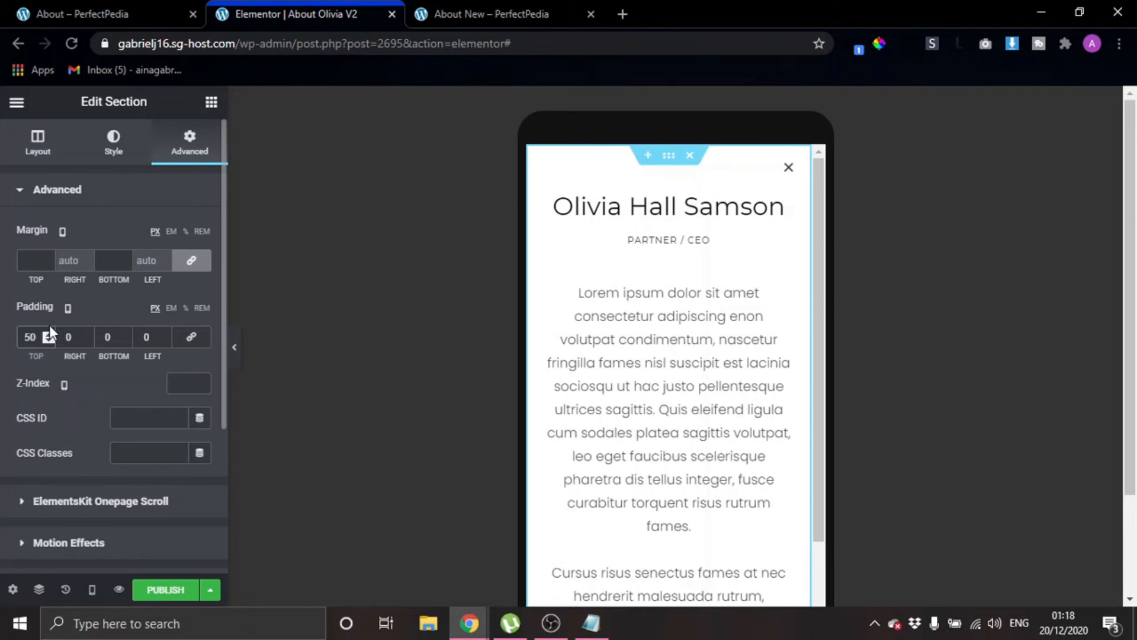
scroll(681, 400, down, 5)
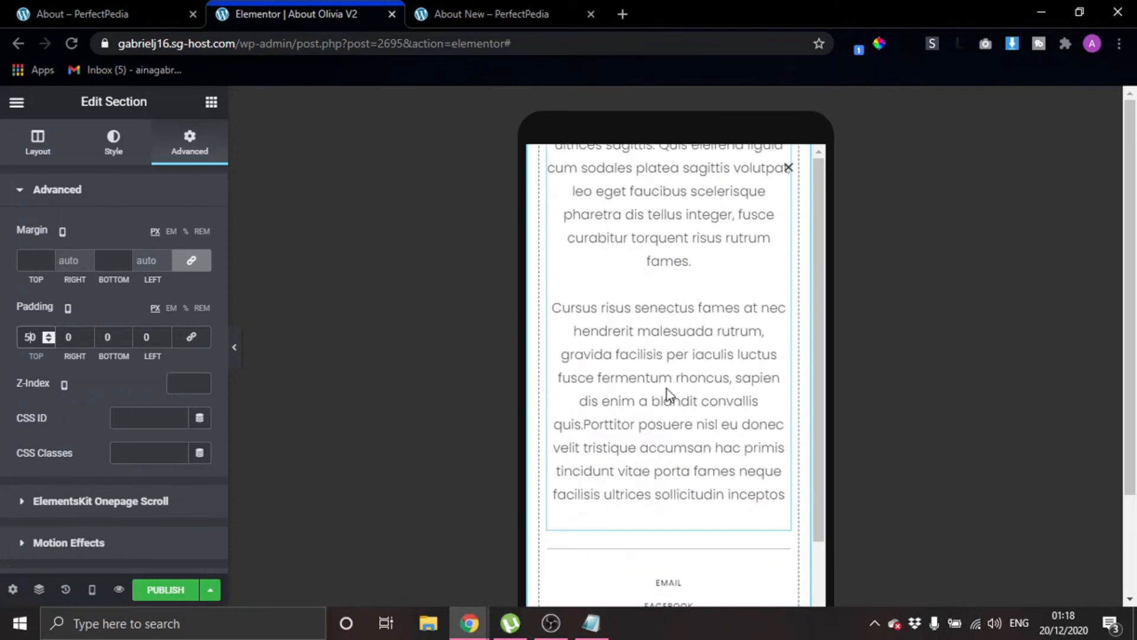
scroll(755, 456, down, 3)
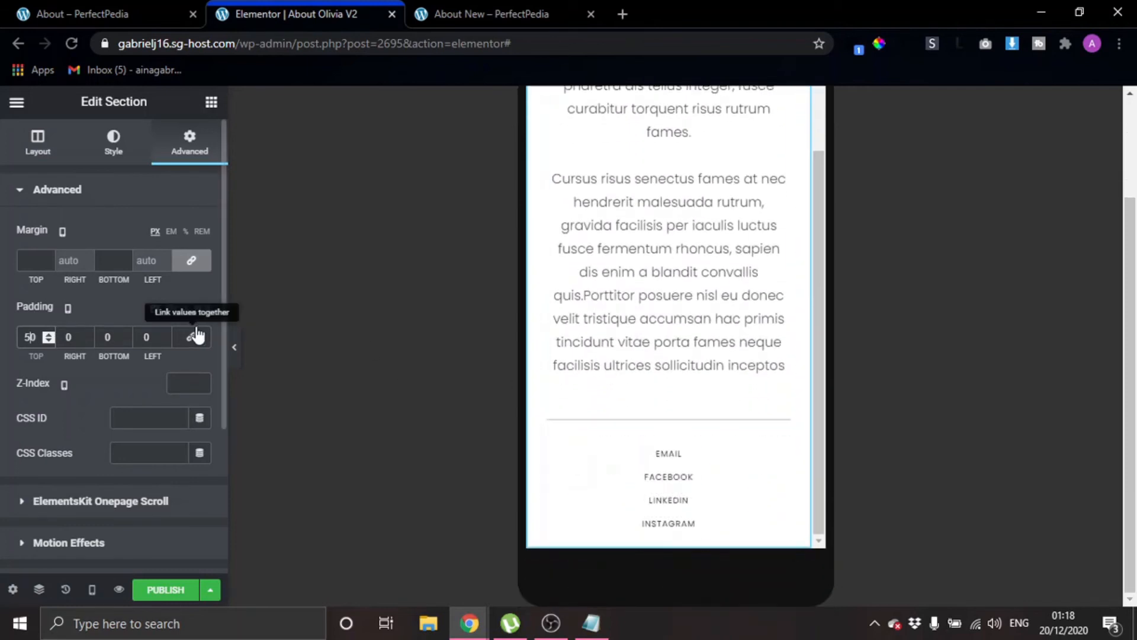
click(107, 333)
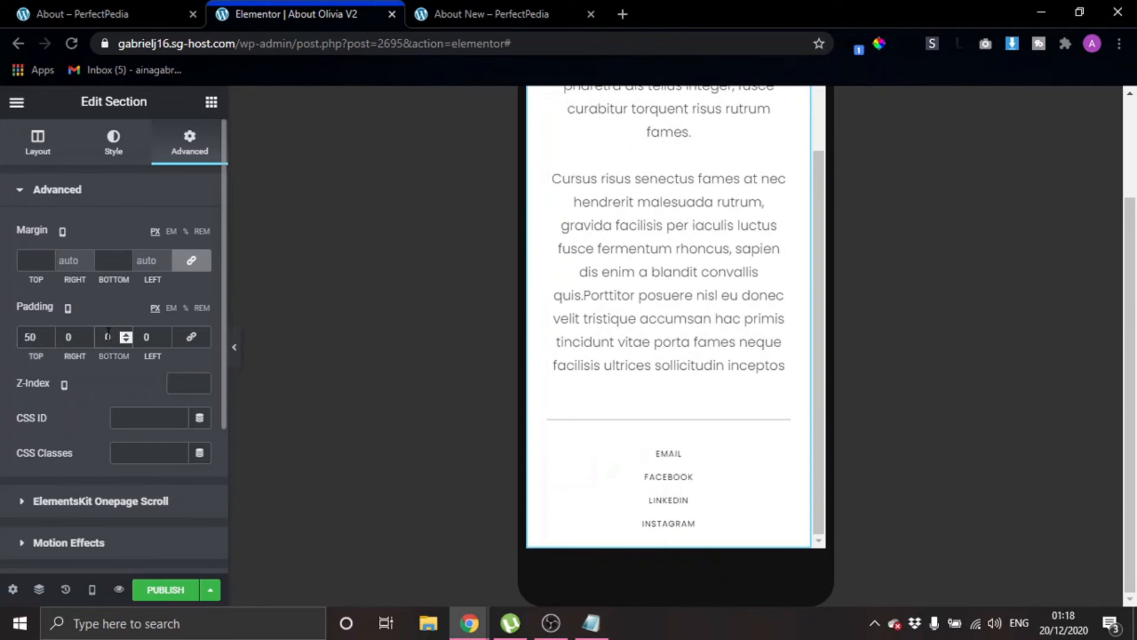
text(5)
scroll(669, 370, down, 1)
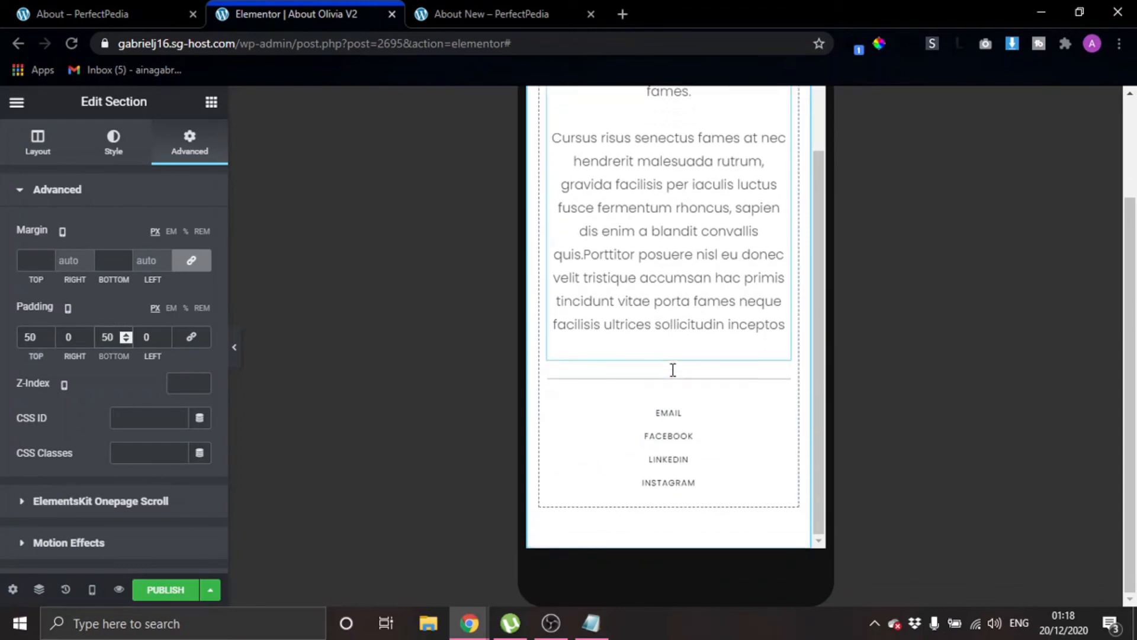
scroll(669, 370, up, 5)
scroll(1028, 406, up, 3)
scroll(576, 363, up, 2)
scroll(582, 362, down, 2)
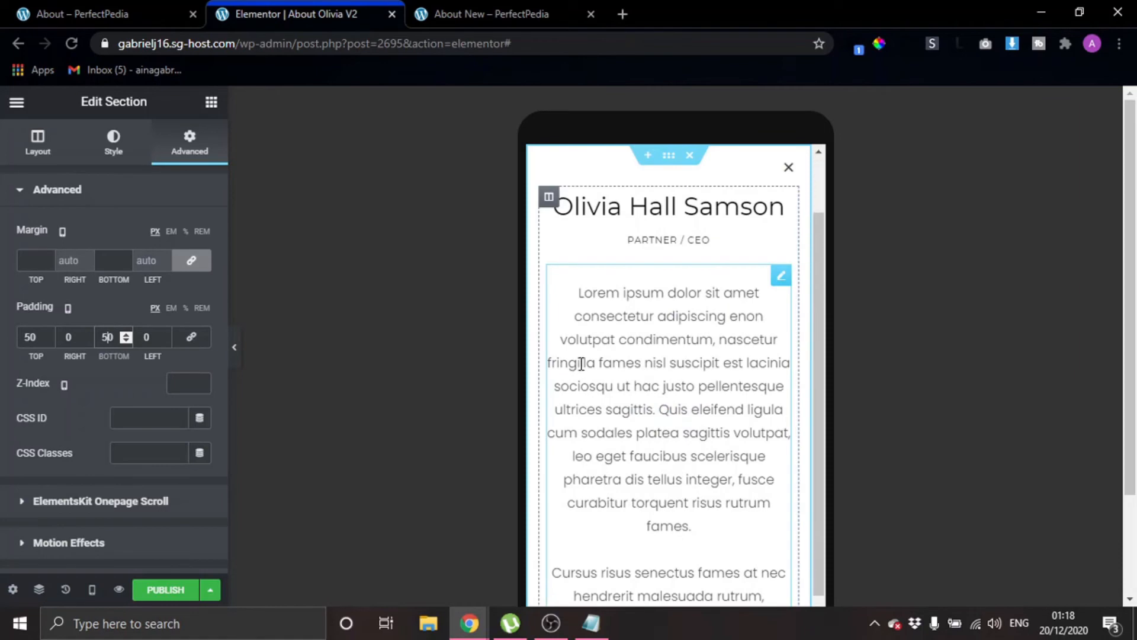
scroll(560, 365, up, 3)
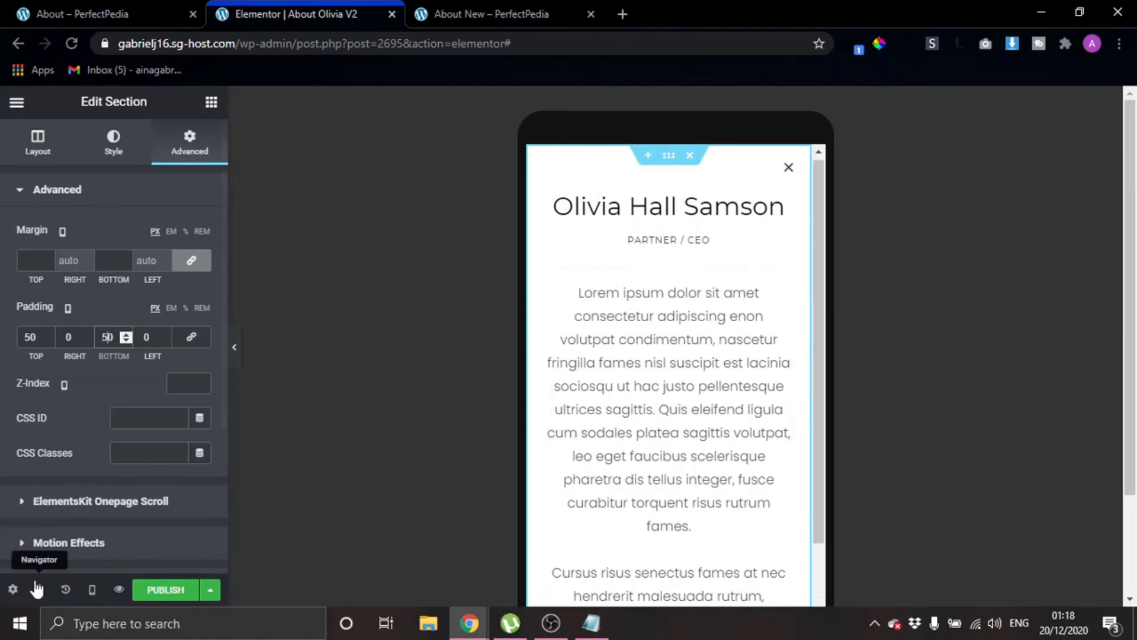
click(92, 589)
In desktop view, set the section padding to 50 top and 50 bottom
click(120, 483)
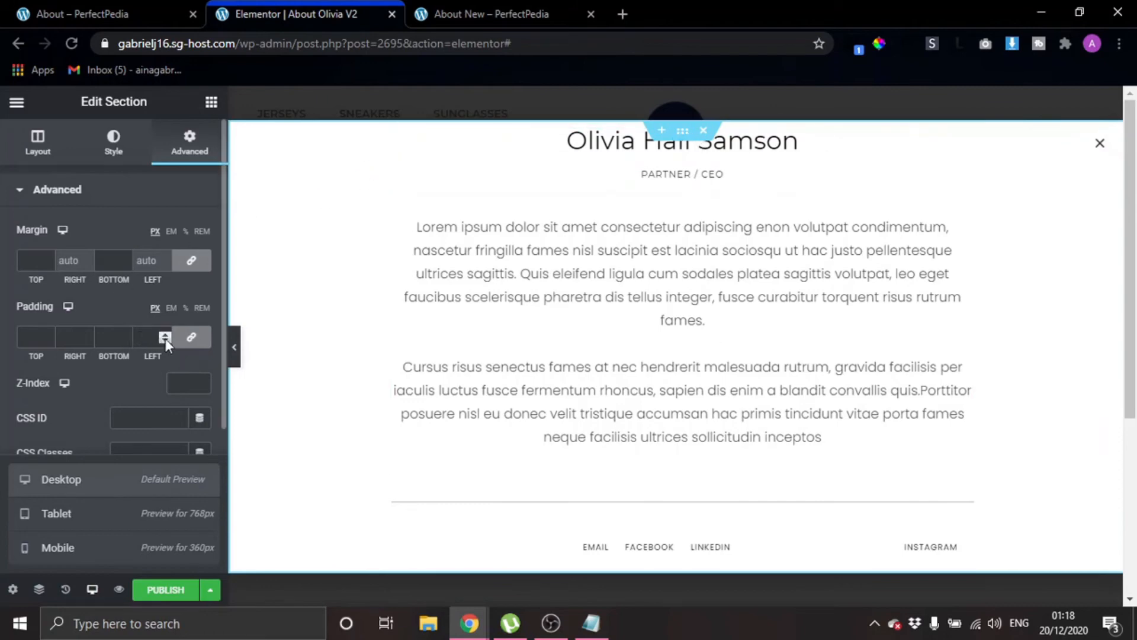
click(190, 336)
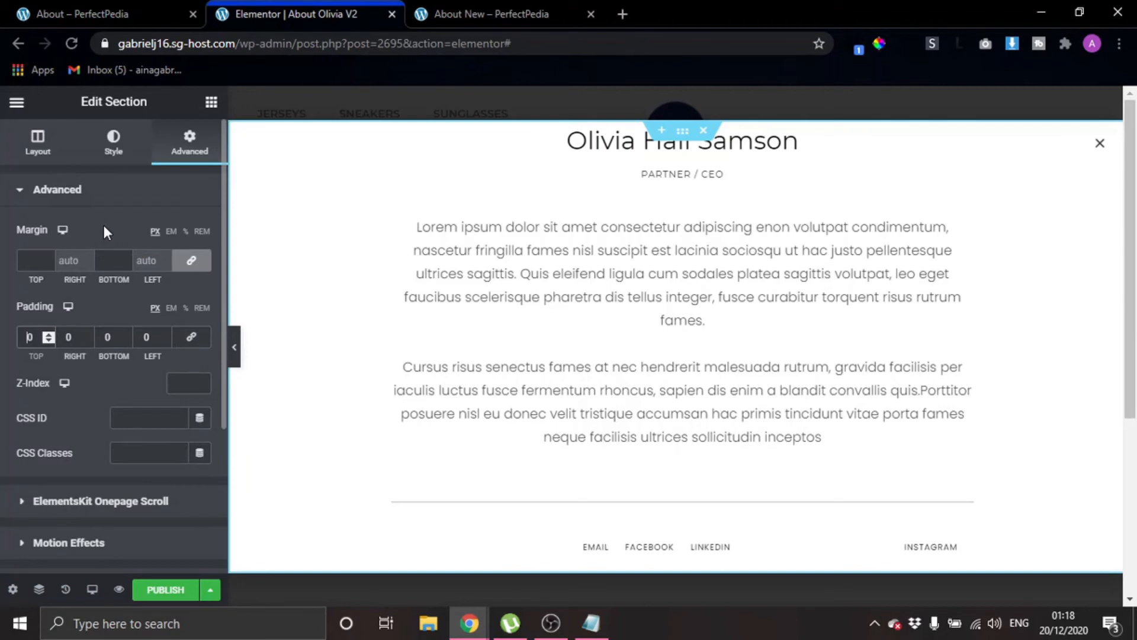
text(100)
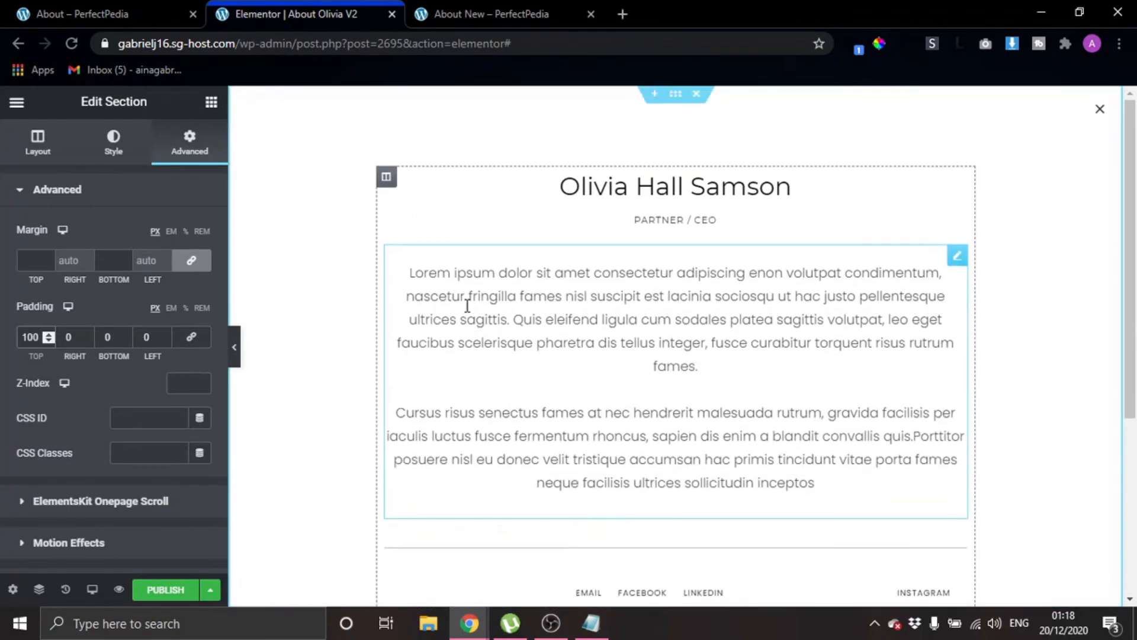
key(BackSpace)
key(BackSpace)
text(50)
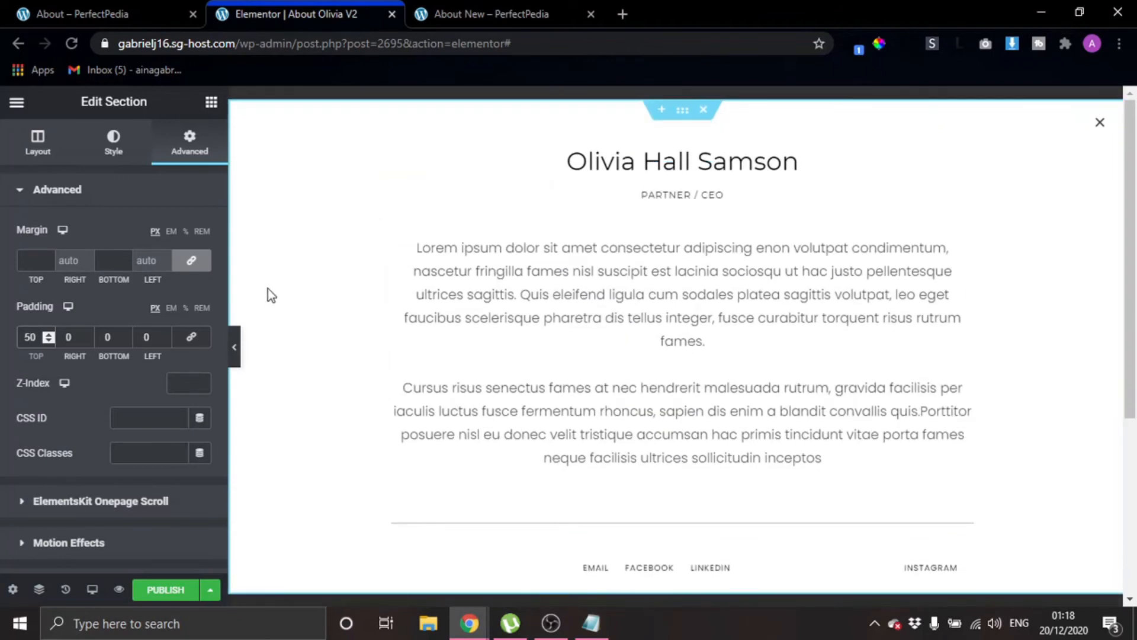
key(Tab)
key(Tab)
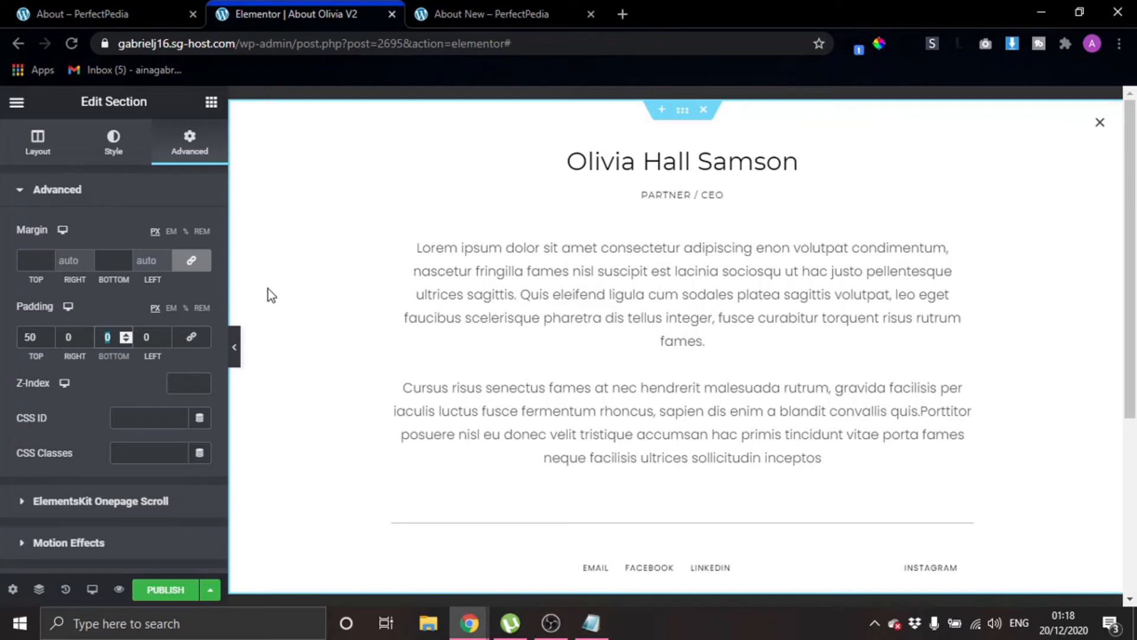
text(50)
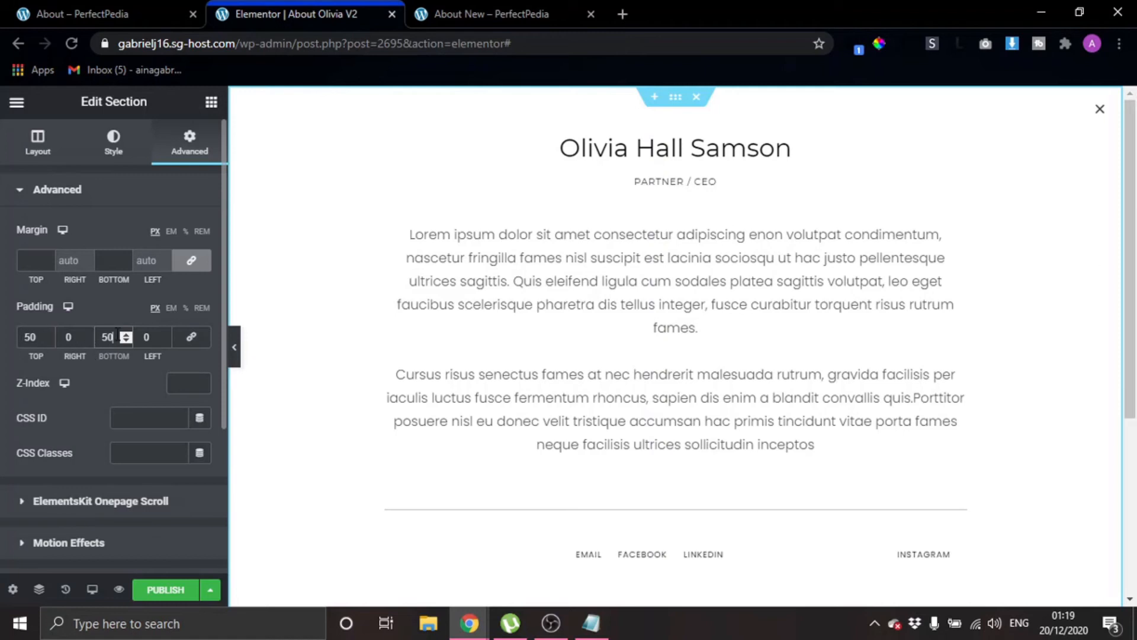
Drag the social-links column divider left so Instagram joins the other three links
scroll(742, 394, down, 1)
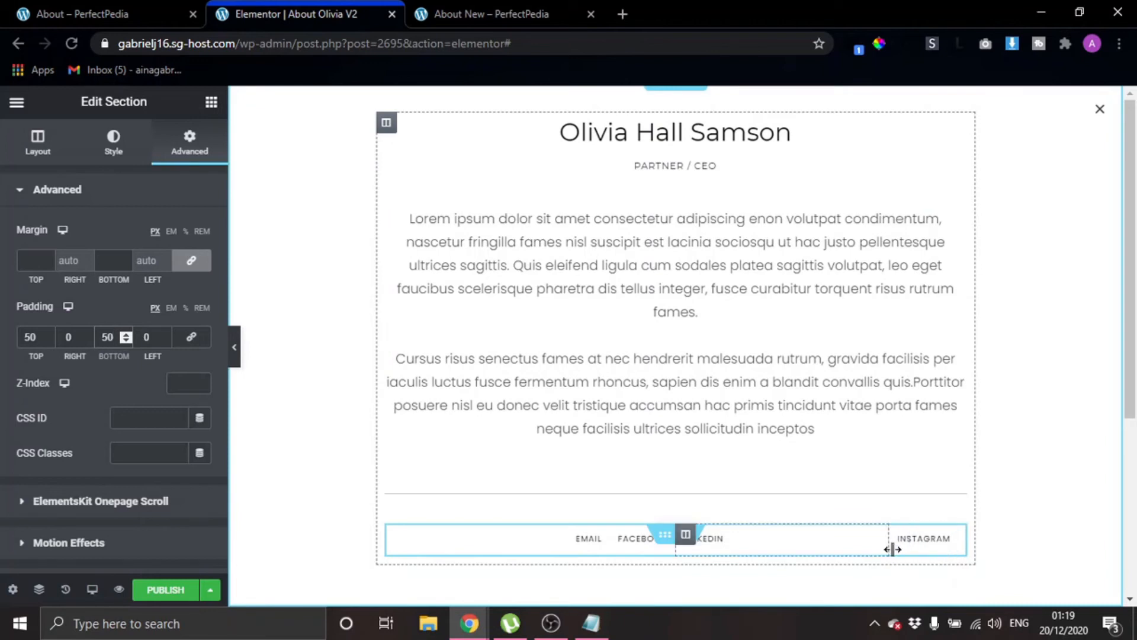
drag(892, 549, 736, 549)
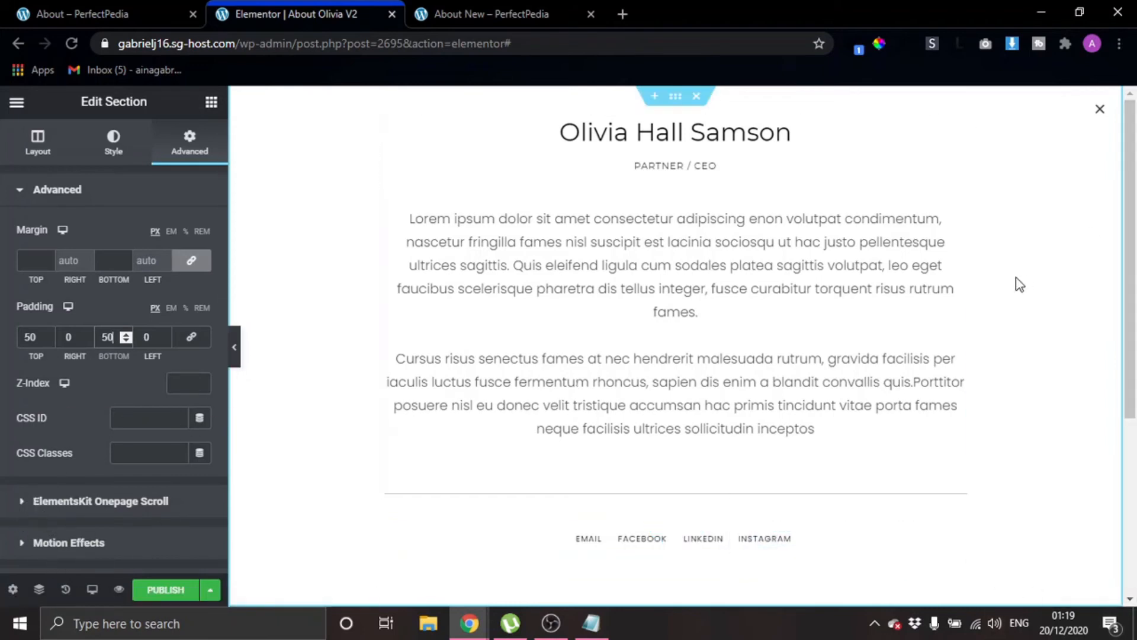
scroll(1014, 270, up, 1)
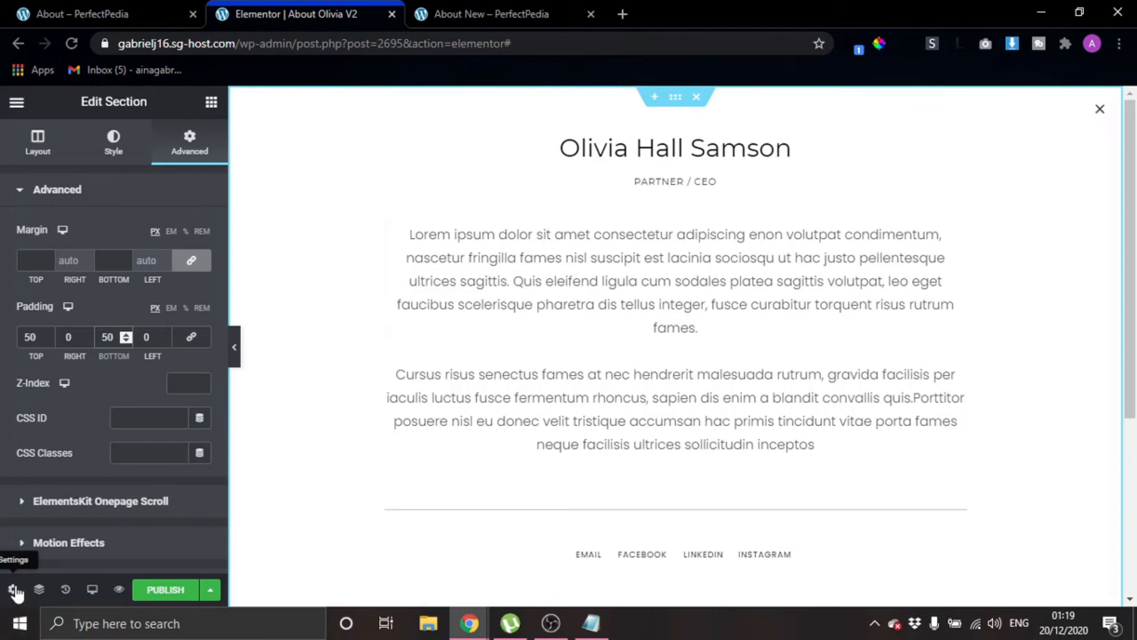
Set the popup's close button to vertical 9.9, horizontal 11.9 and size 24
click(13, 590)
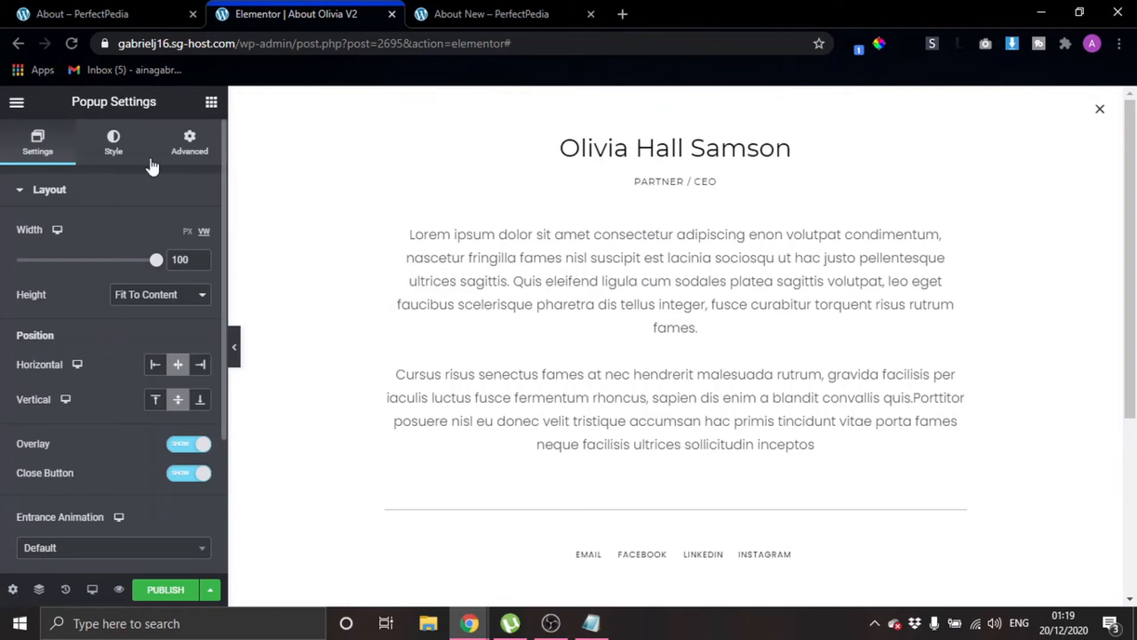
click(109, 157)
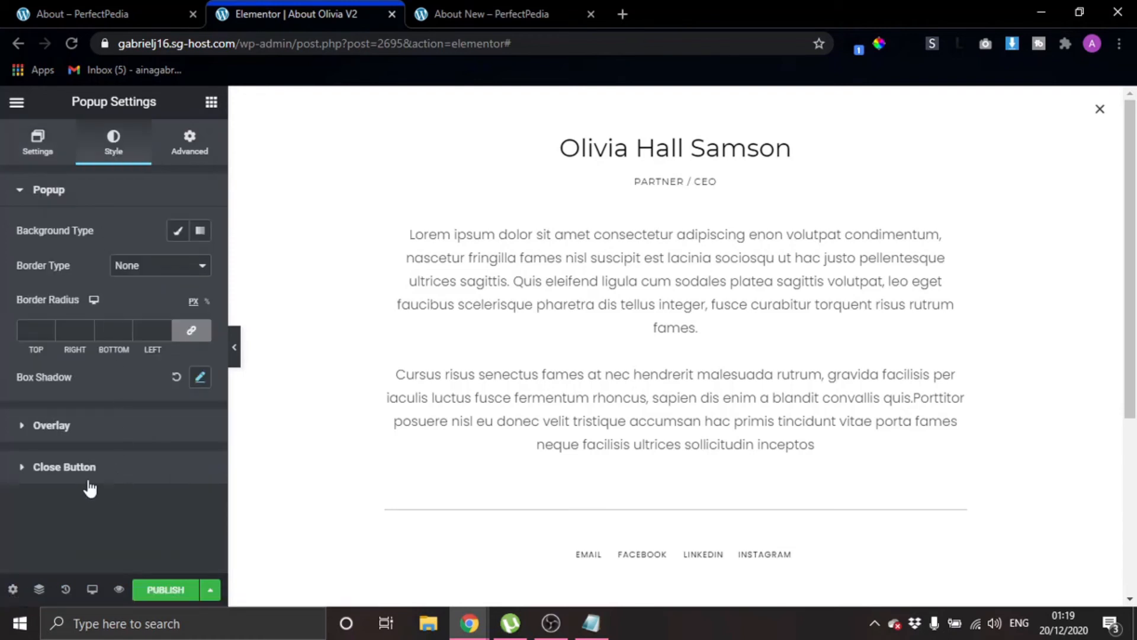
click(135, 468)
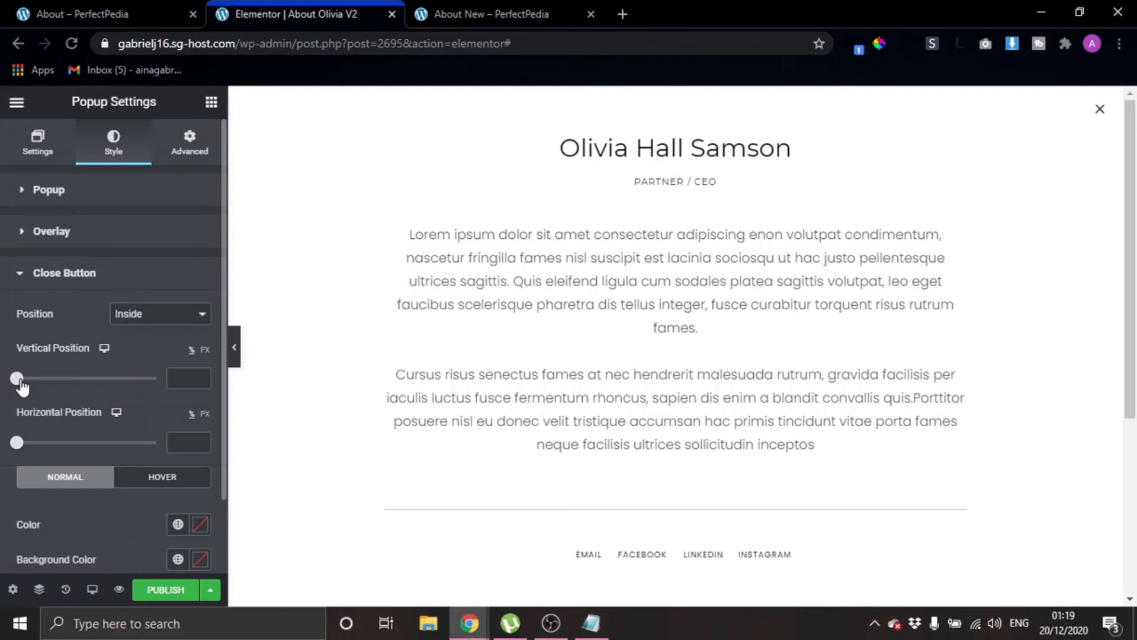
drag(20, 382, 35, 388)
drag(23, 449, 39, 448)
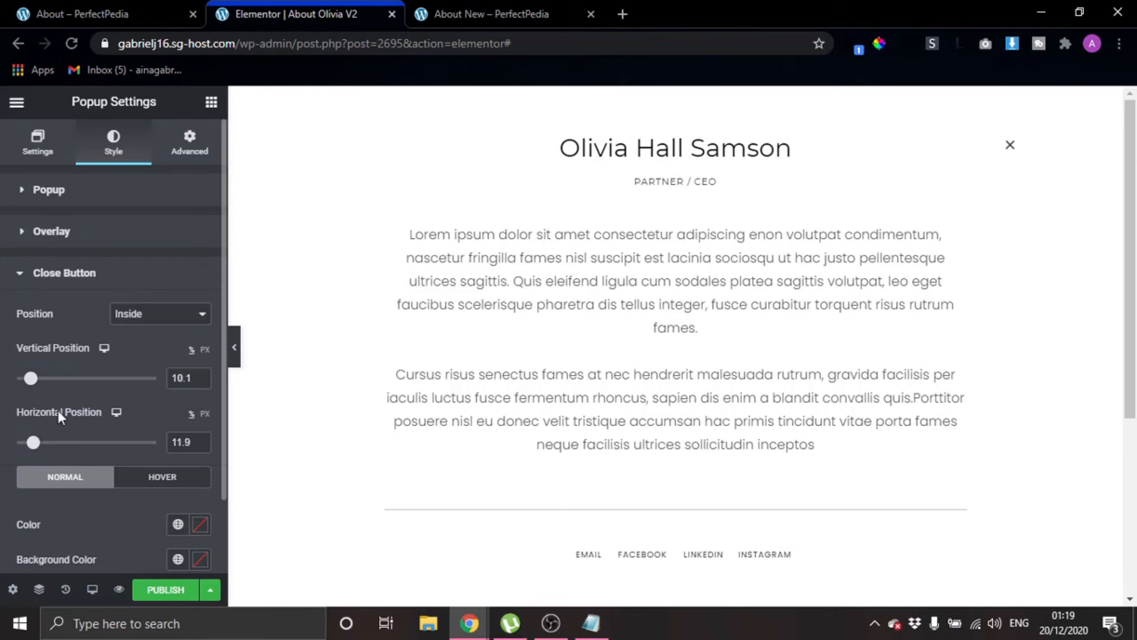
scroll(112, 374, down, 2)
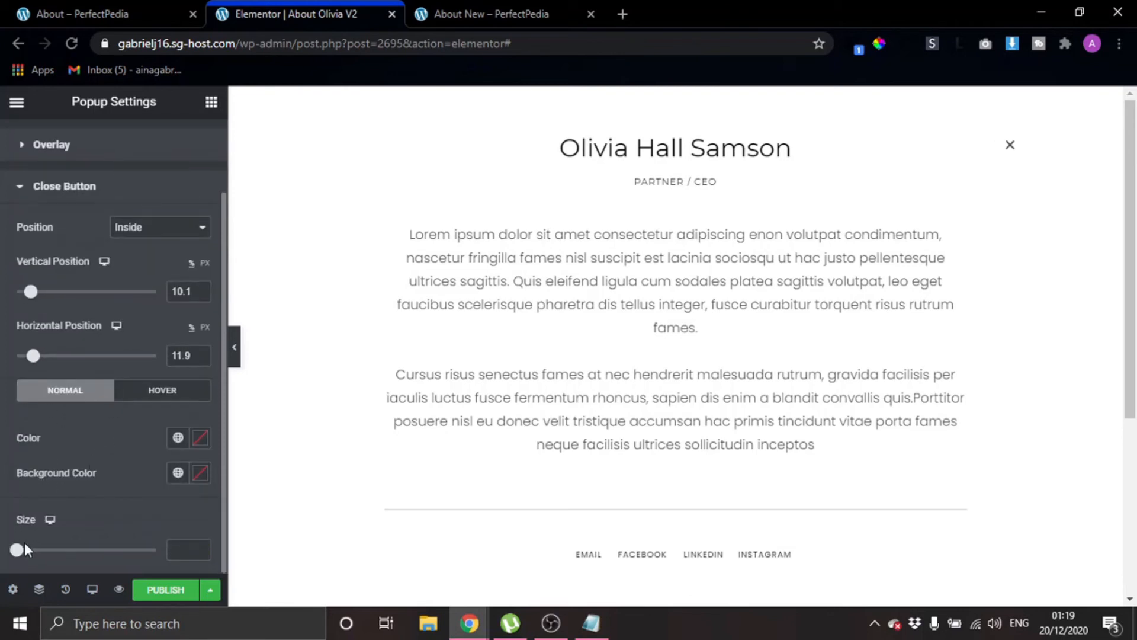
drag(20, 554, 54, 559)
click(204, 554)
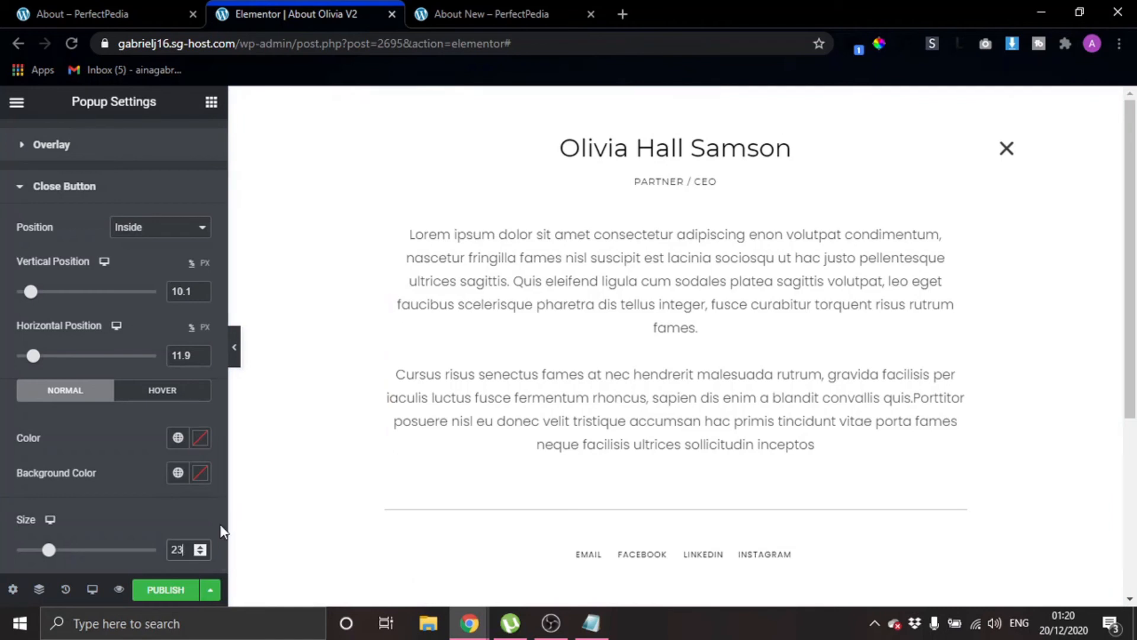
click(203, 547)
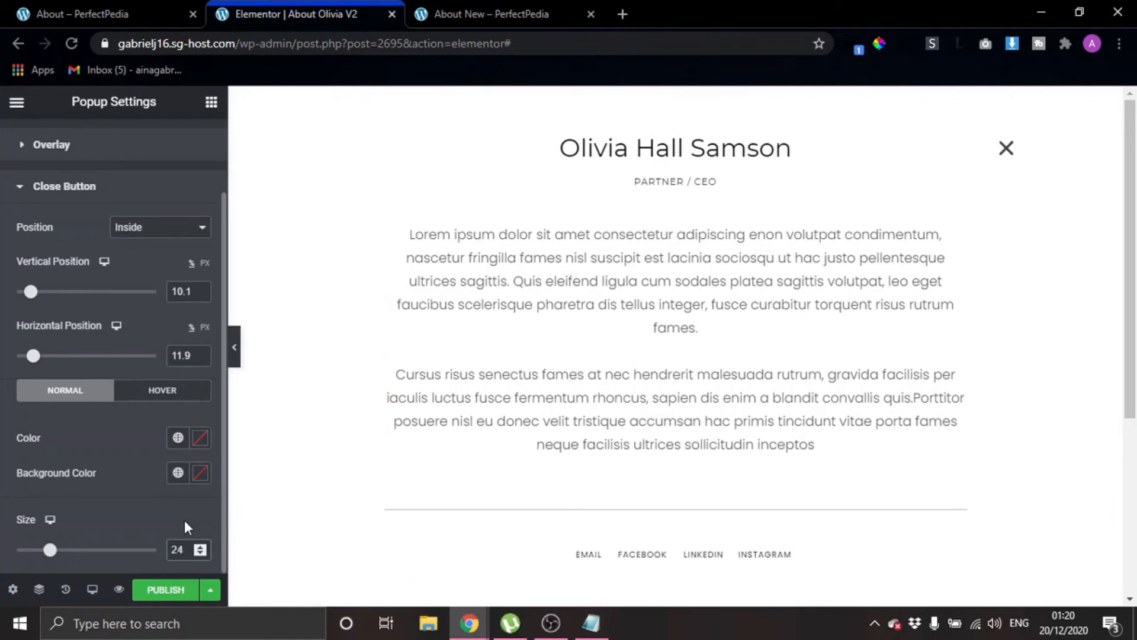
click(201, 297)
key(BackSpace)
key(BackSpace)
click(200, 294)
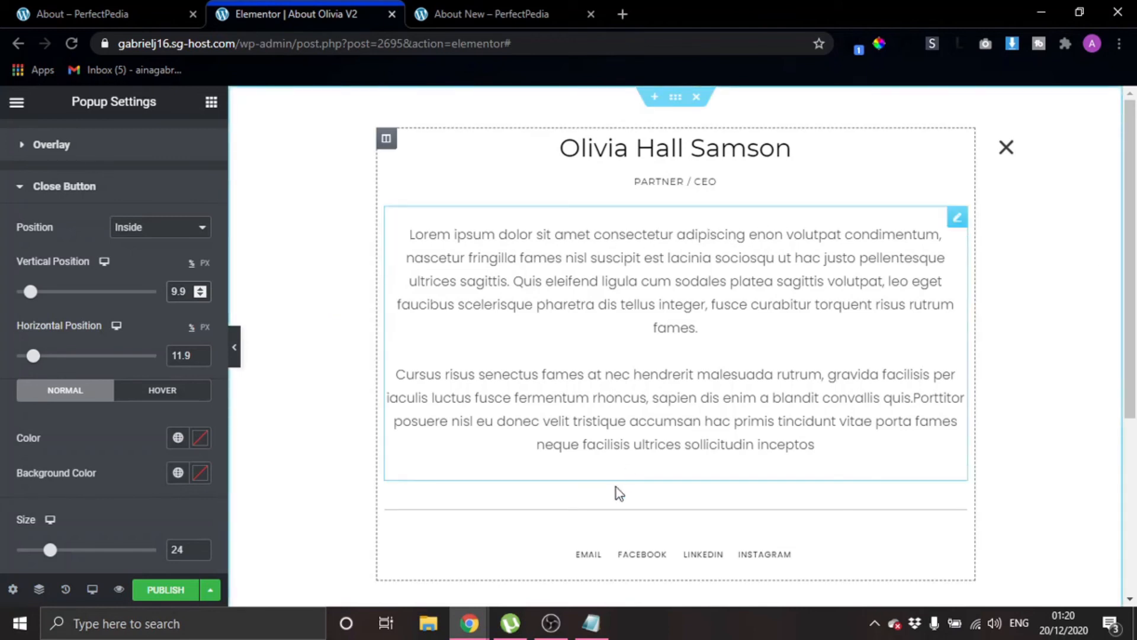
In mobile preview, lower the close X's vertical position to 3.6 above the name
click(96, 589)
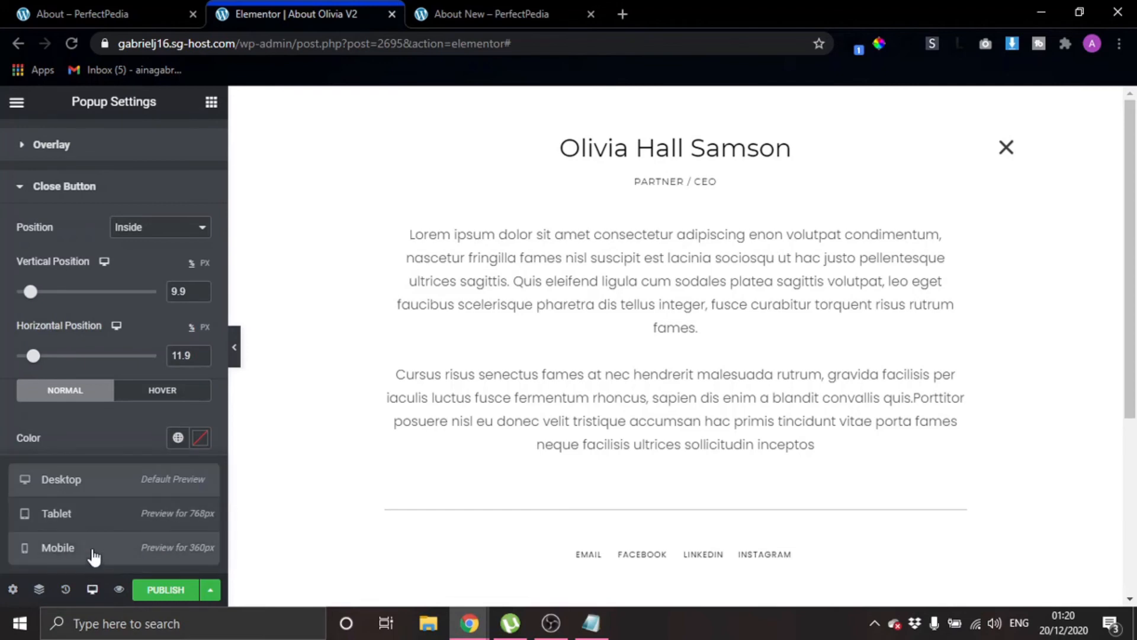
click(94, 551)
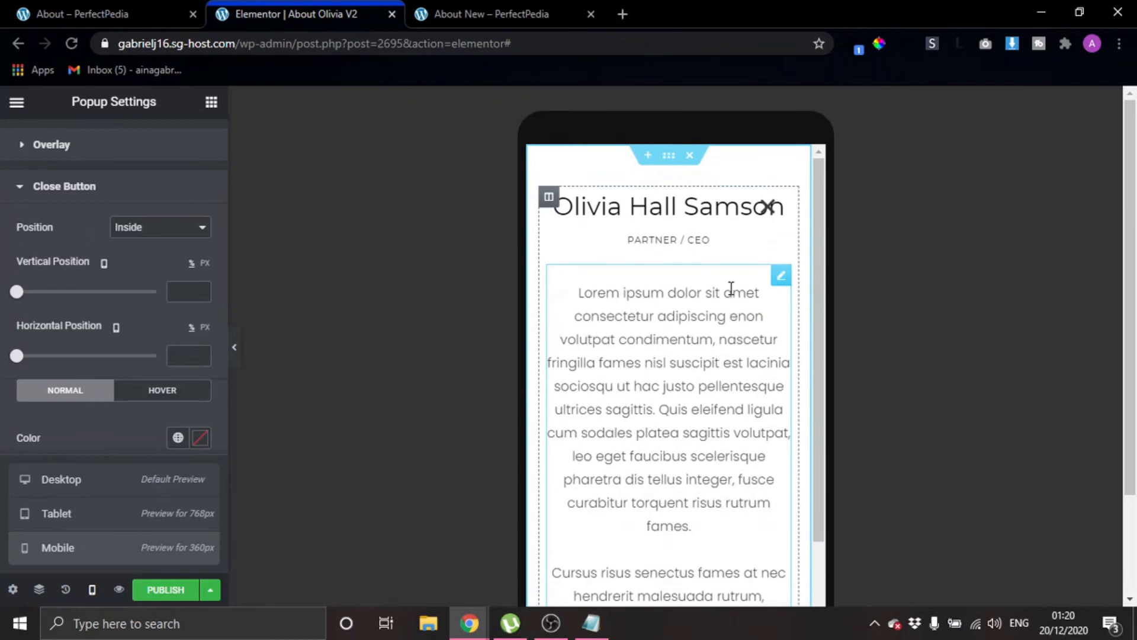
scroll(731, 288, down, 5)
scroll(718, 286, up, 5)
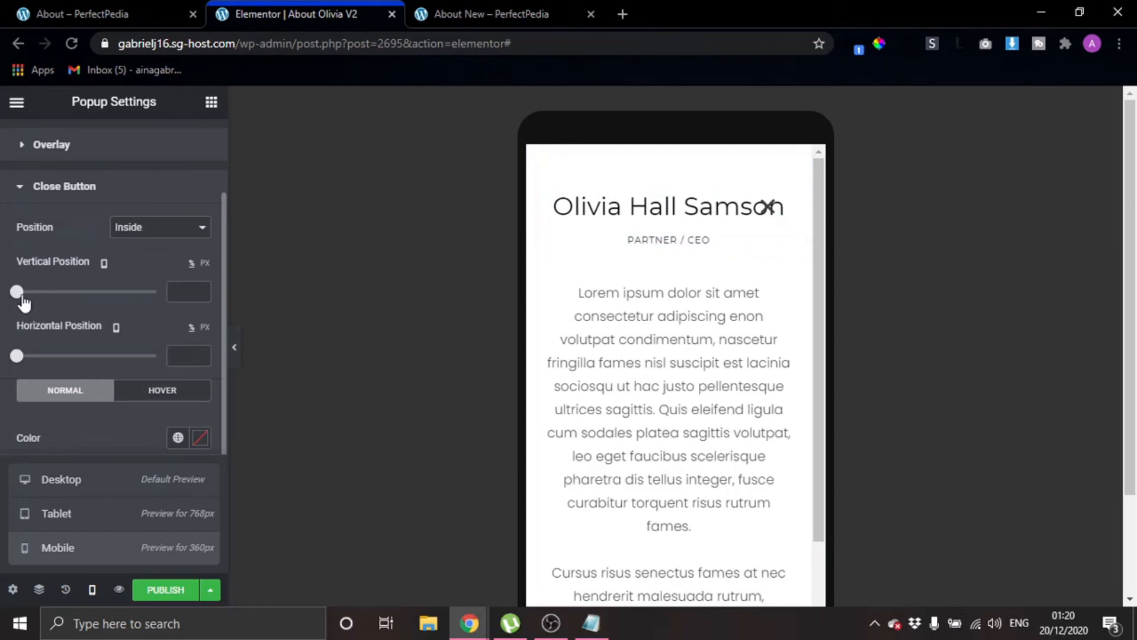
drag(23, 296, 27, 302)
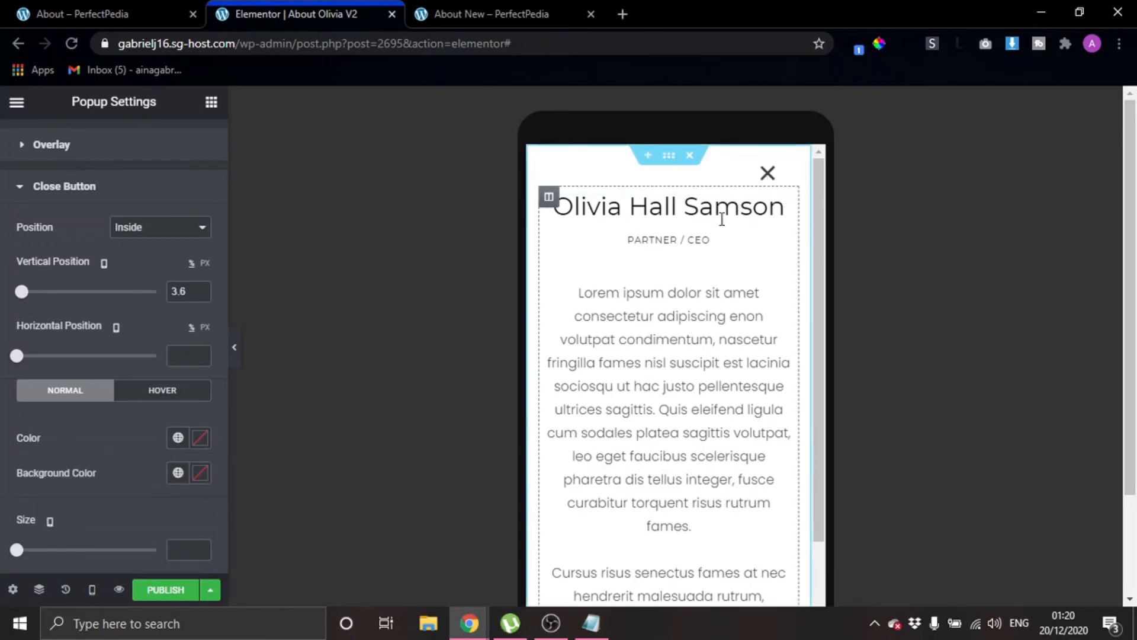
scroll(713, 399, down, 5)
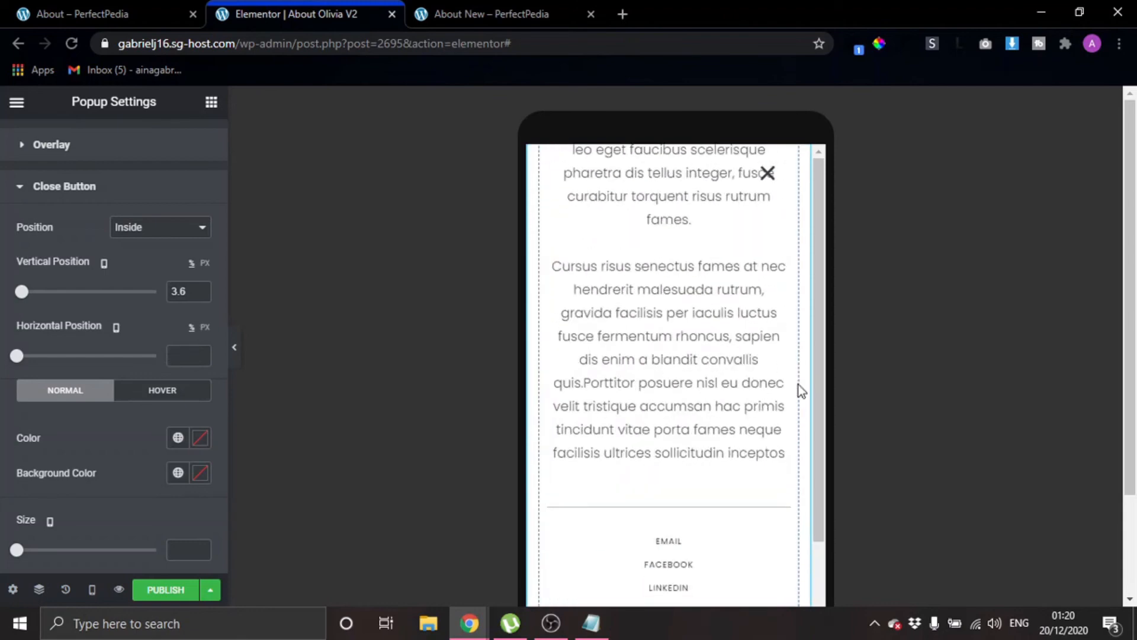
scroll(800, 388, down, 2)
scroll(657, 355, up, 7)
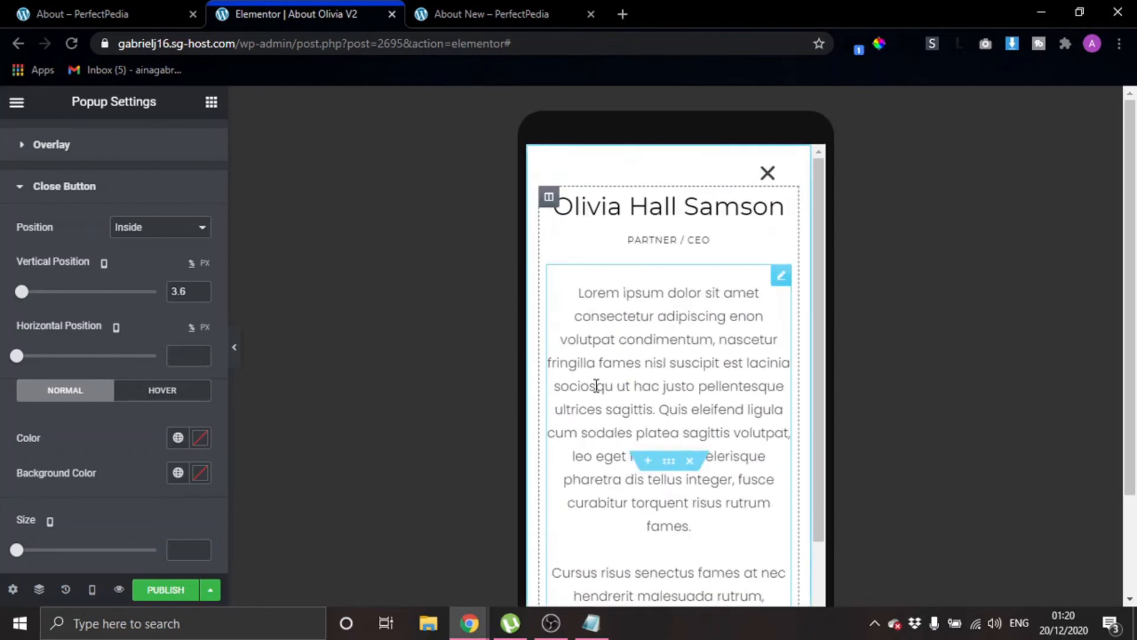
scroll(720, 328, down, 5)
scroll(721, 328, up, 5)
Return to the desktop preview and select the popup's section
click(92, 590)
click(109, 481)
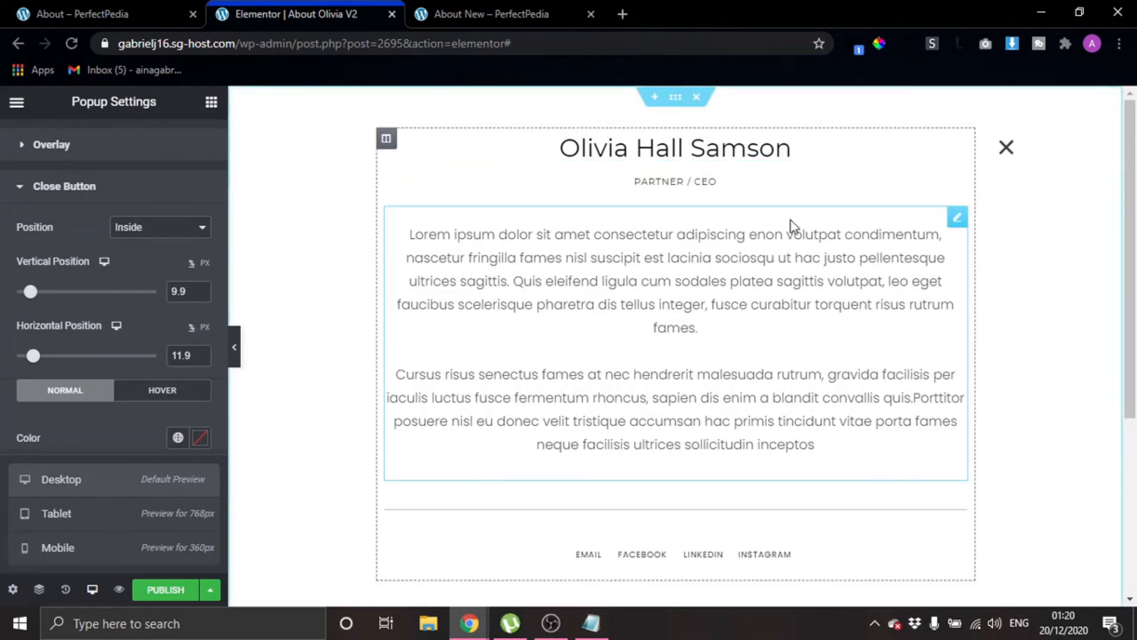
click(675, 97)
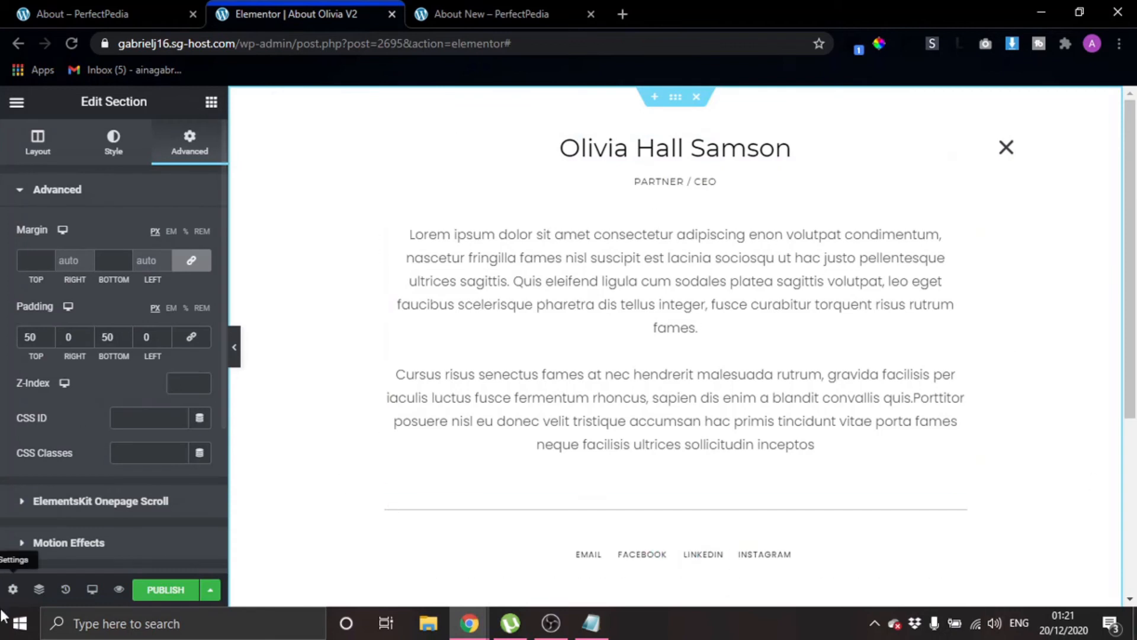
Give the popup a Fade In entrance, Fade Out exit and 1.5-second animation duration
click(12, 590)
scroll(54, 391, down, 1)
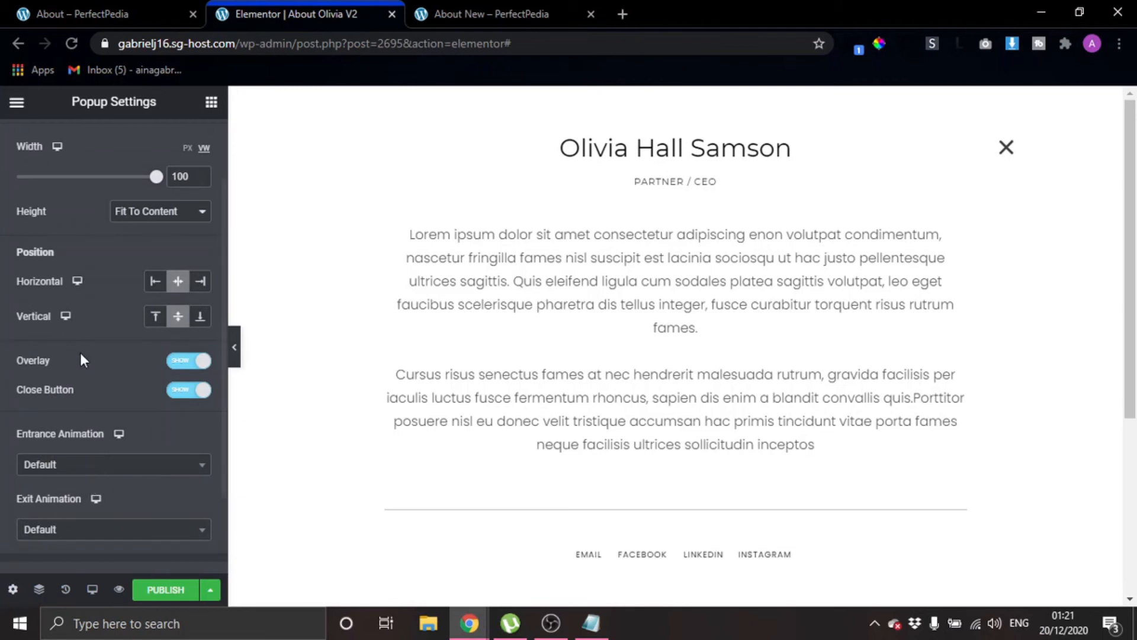
scroll(73, 388, up, 1)
scroll(55, 333, down, 3)
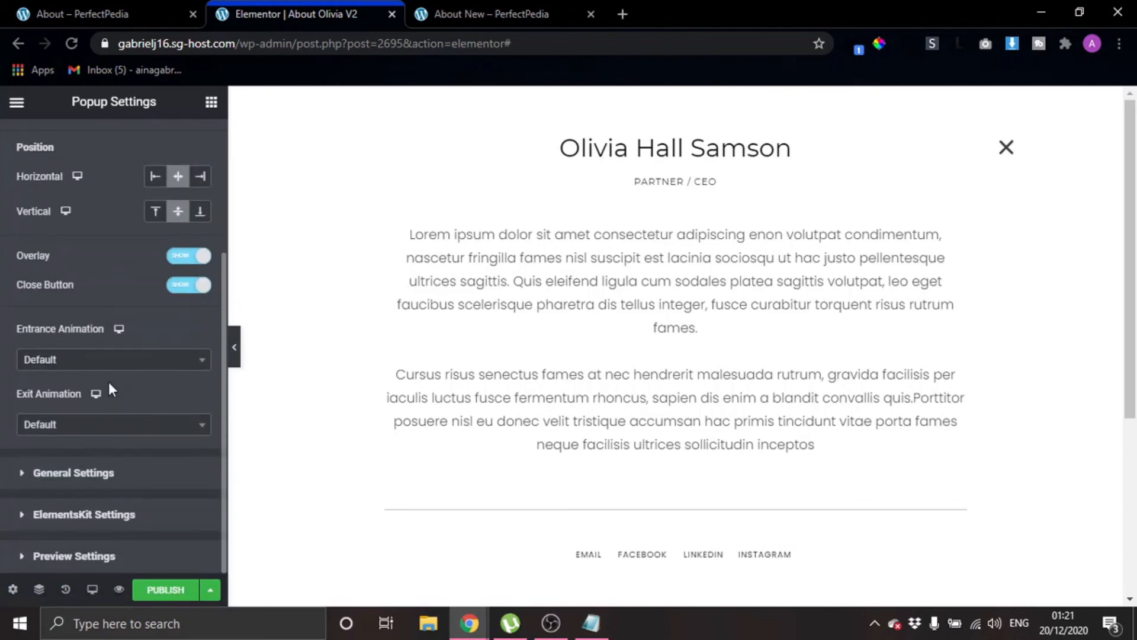
click(112, 362)
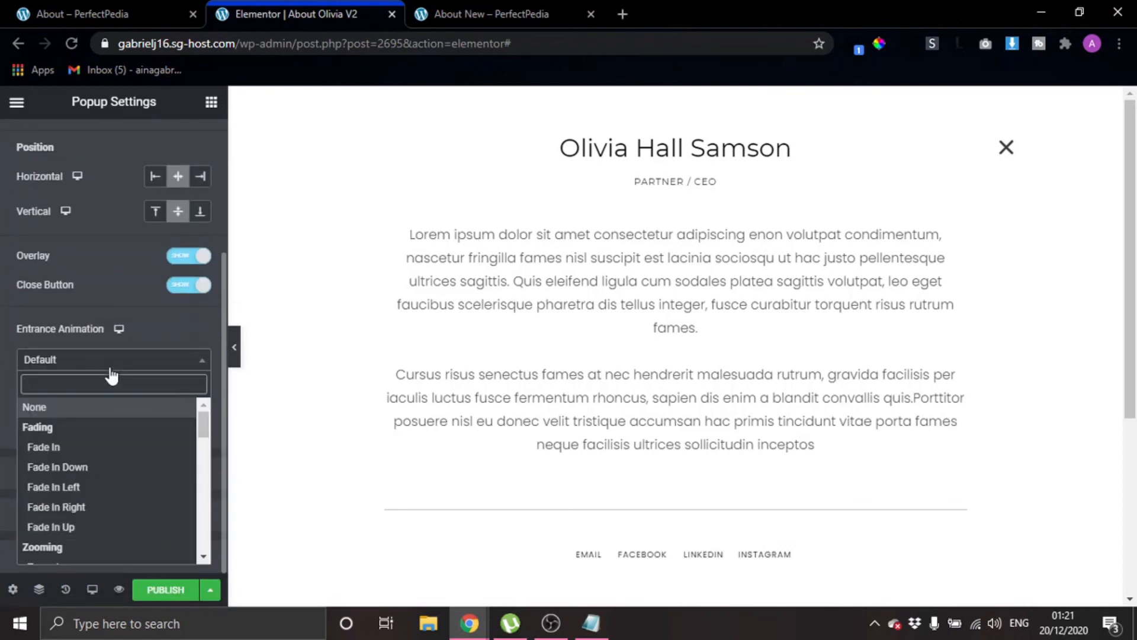
click(101, 446)
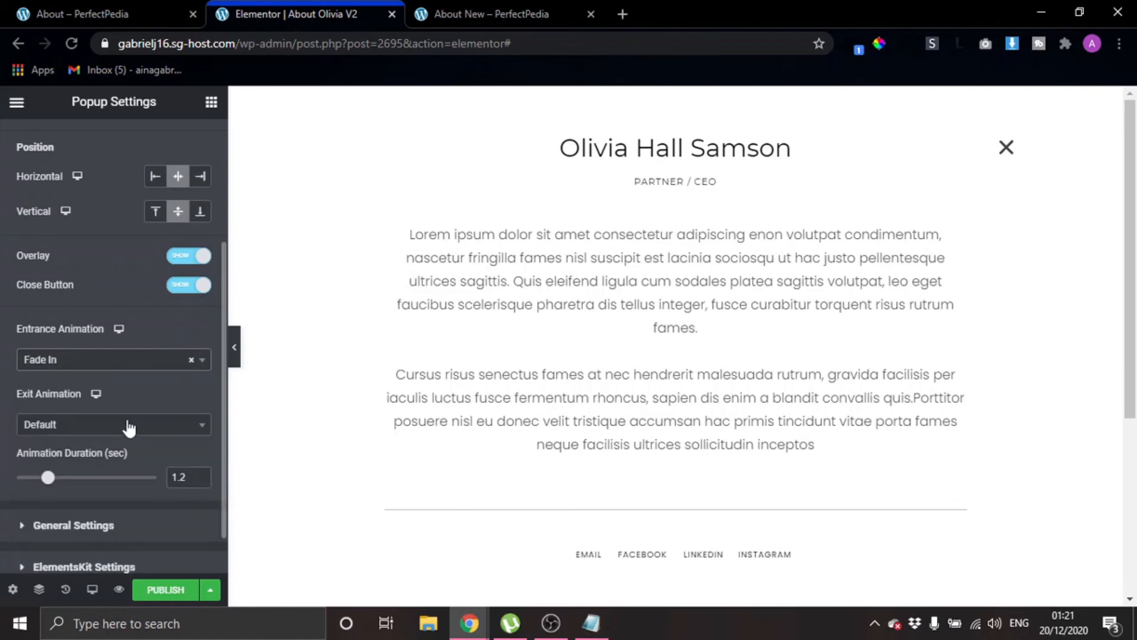
click(62, 433)
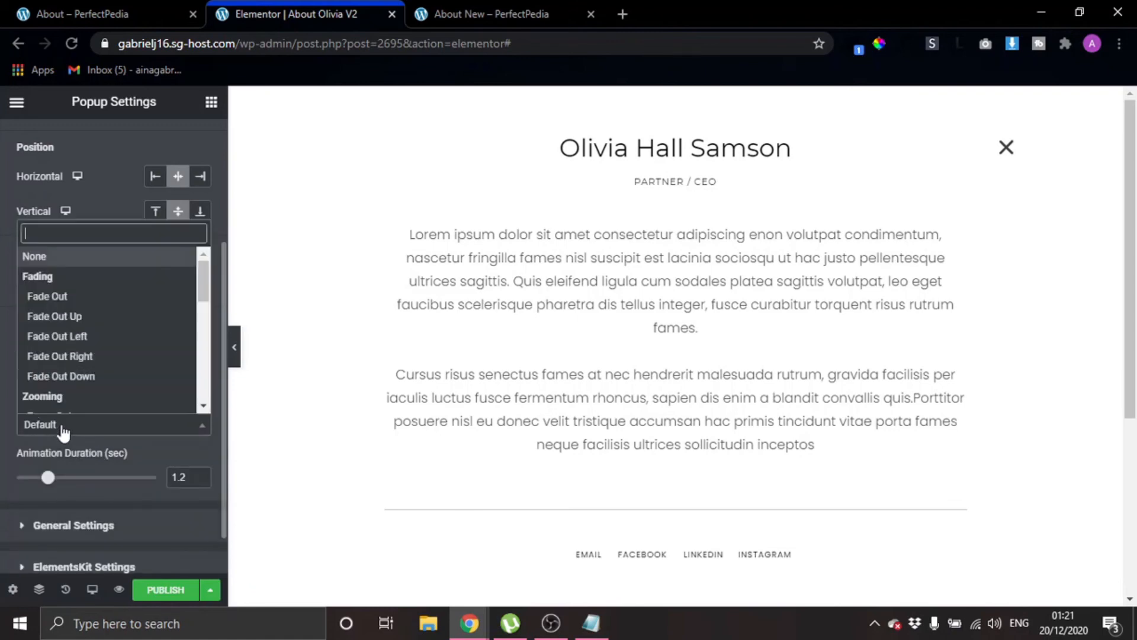
click(97, 306)
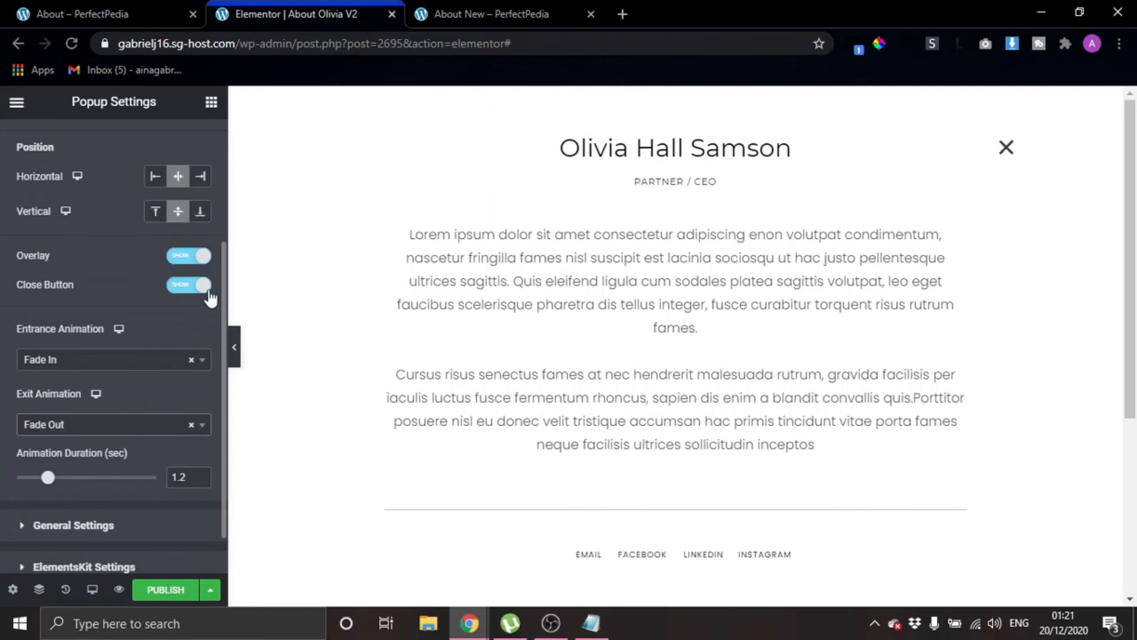
drag(48, 478, 59, 480)
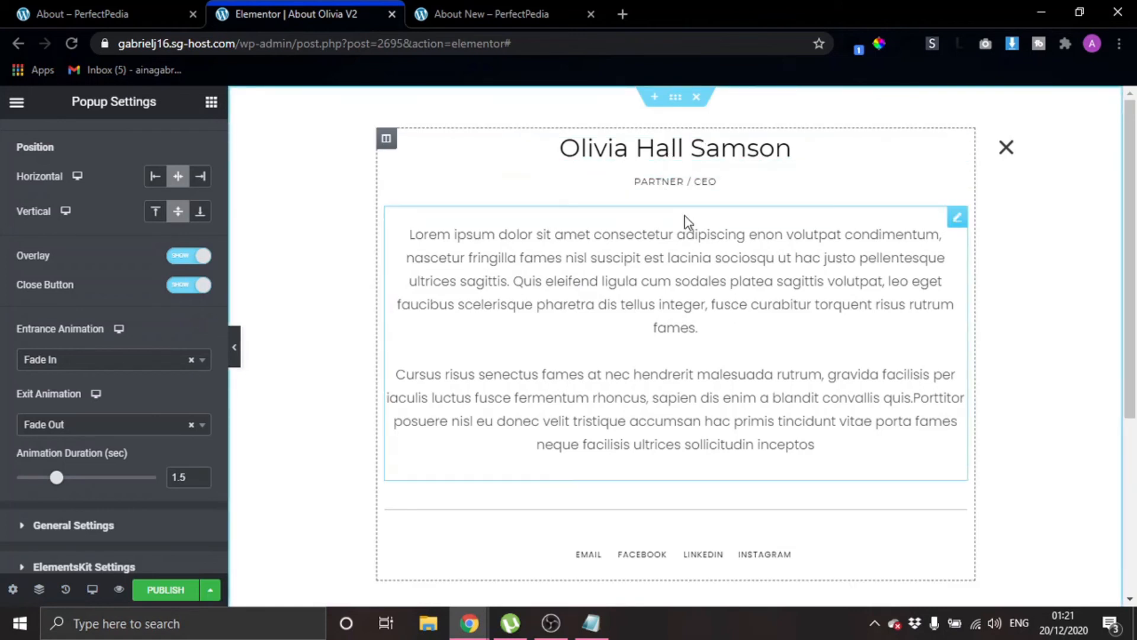
Set the name heading's entrance animation to Fade In Up
click(696, 152)
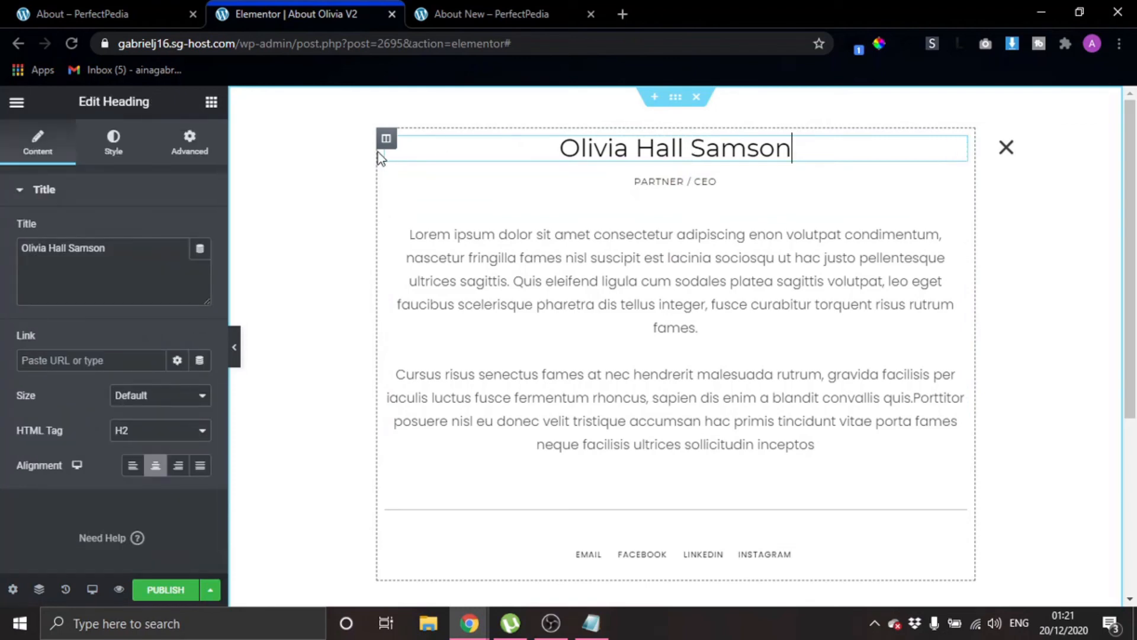
click(189, 145)
scroll(106, 469, down, 2)
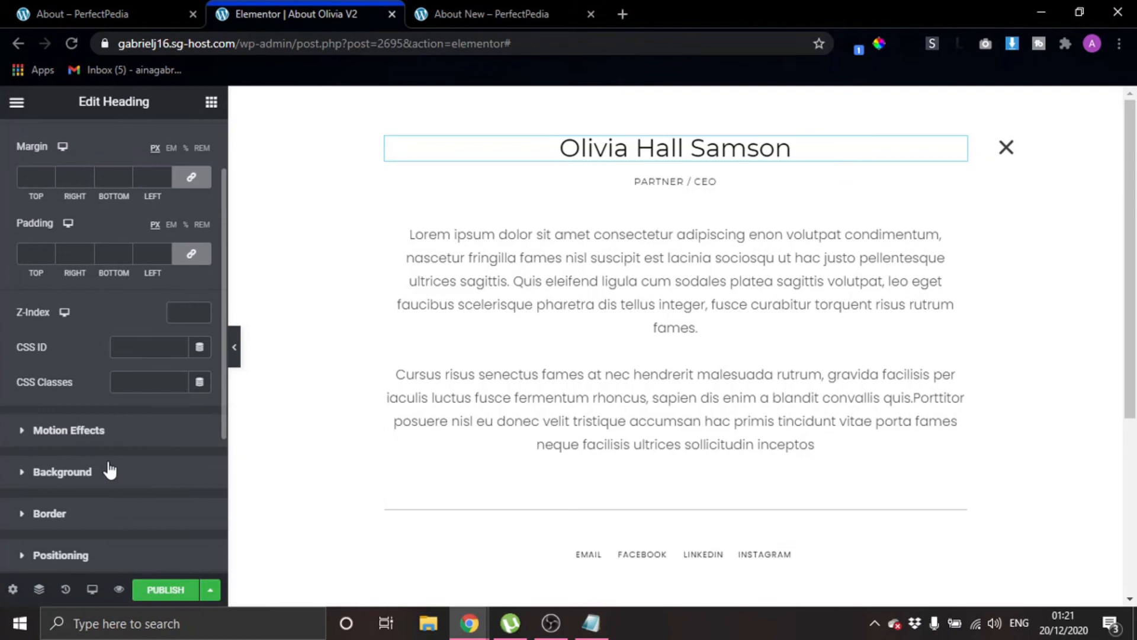
click(74, 430)
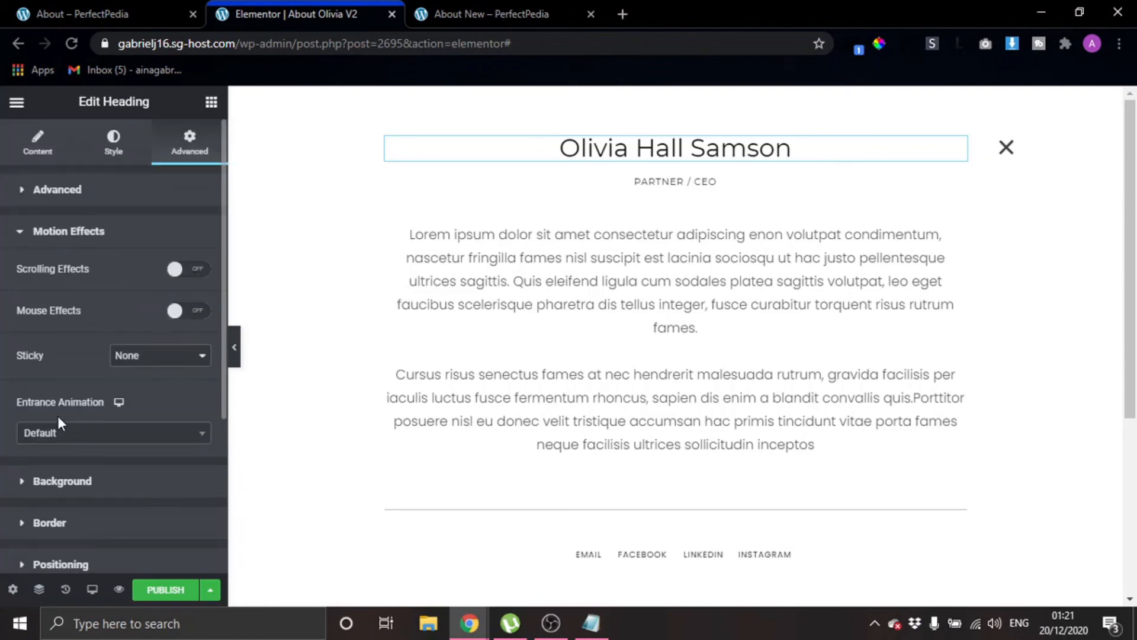
click(68, 433)
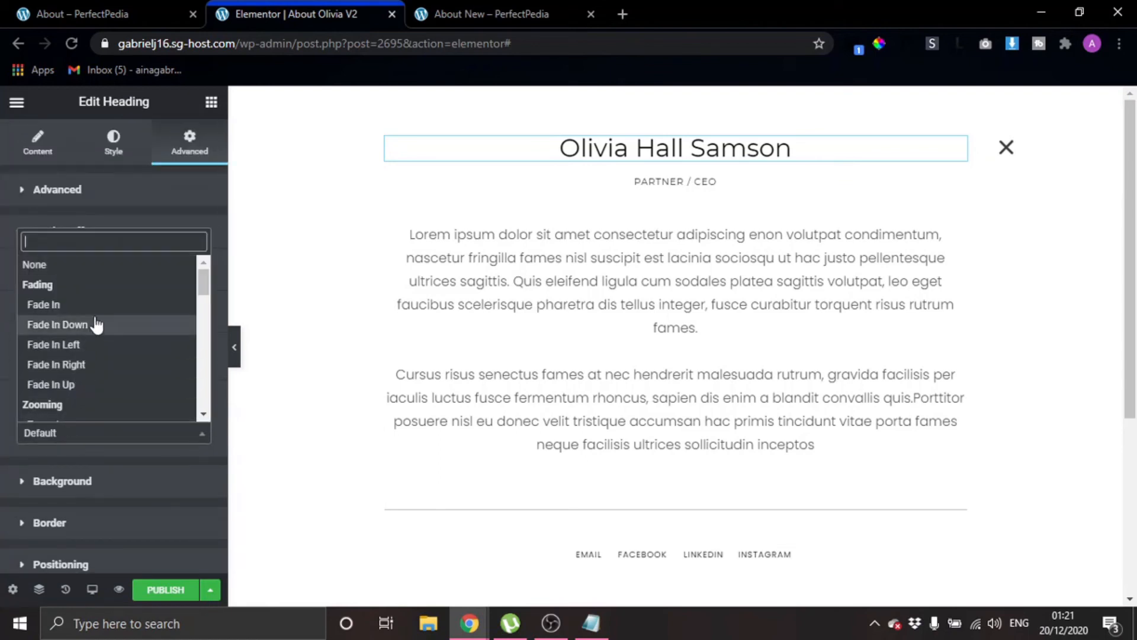
click(95, 385)
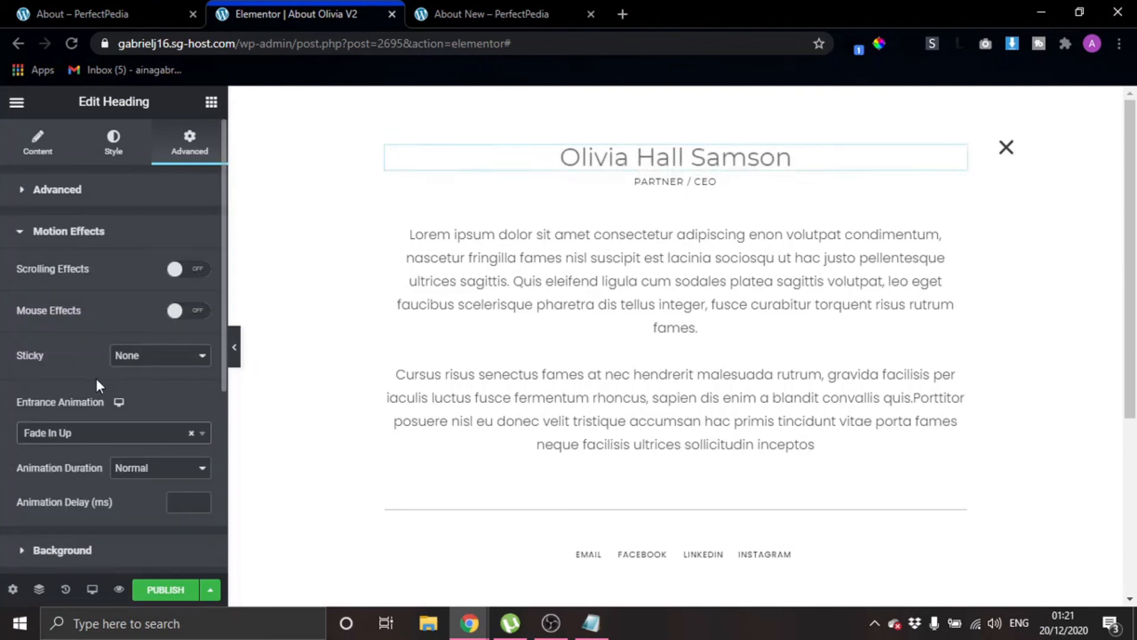
Give the PARTNER / CEO subtitle a Fade In Up entrance with a 300 ms delay
click(679, 182)
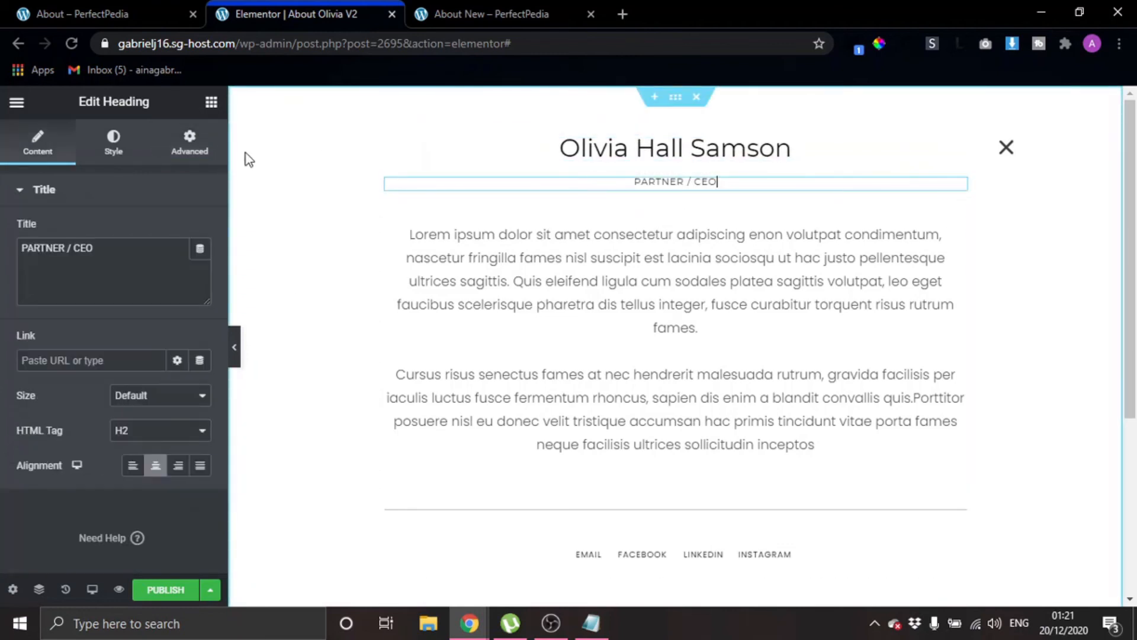
click(189, 144)
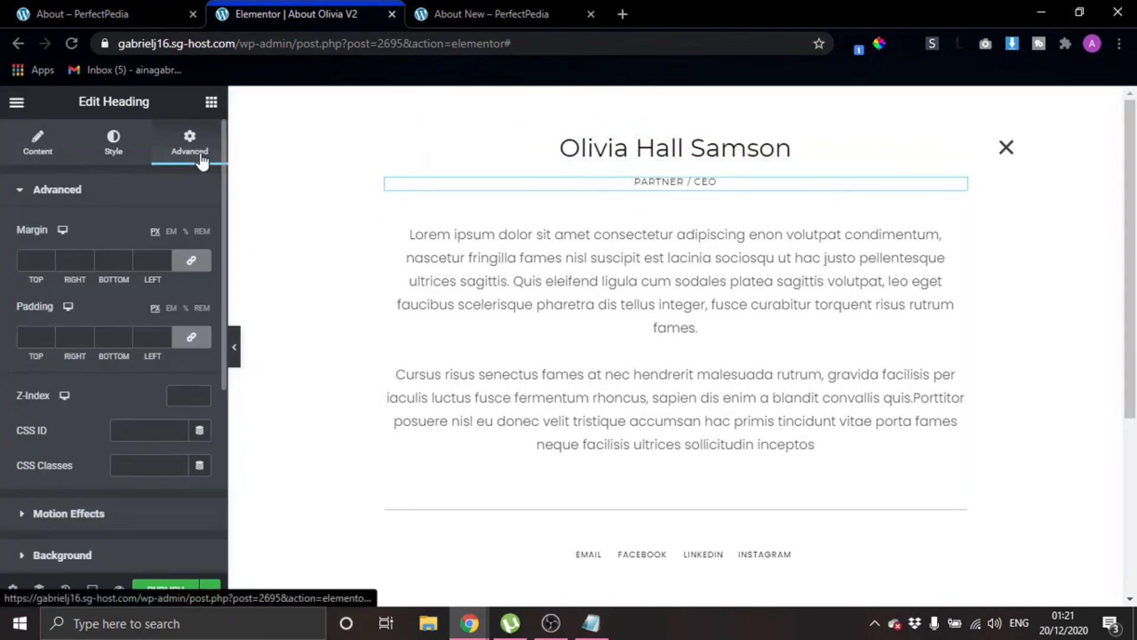
click(66, 512)
click(68, 443)
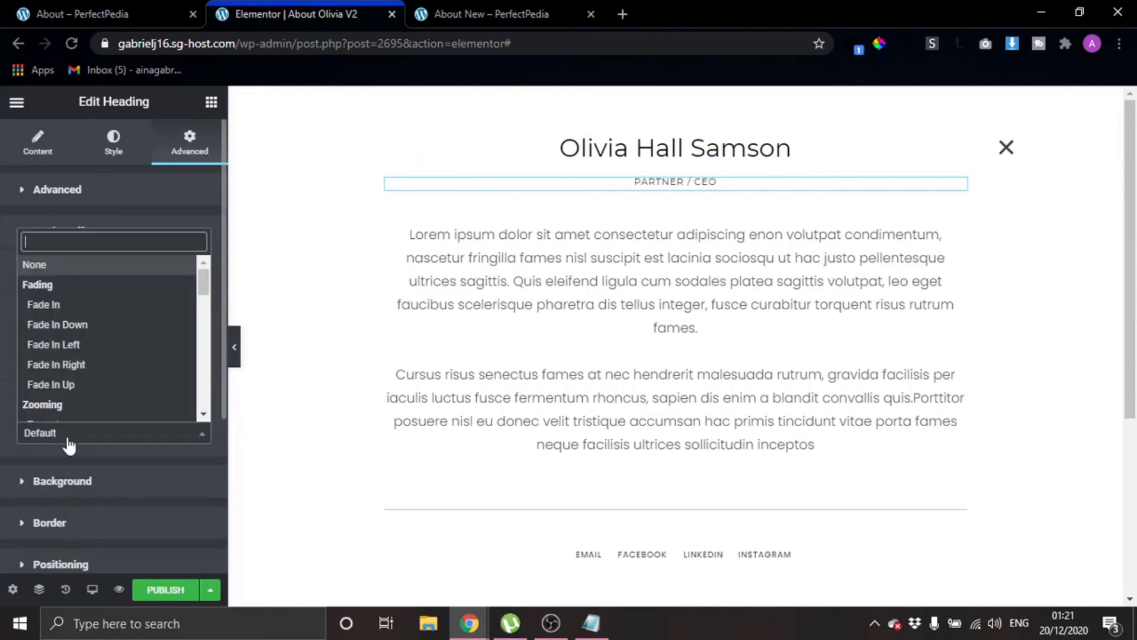
click(102, 386)
click(183, 501)
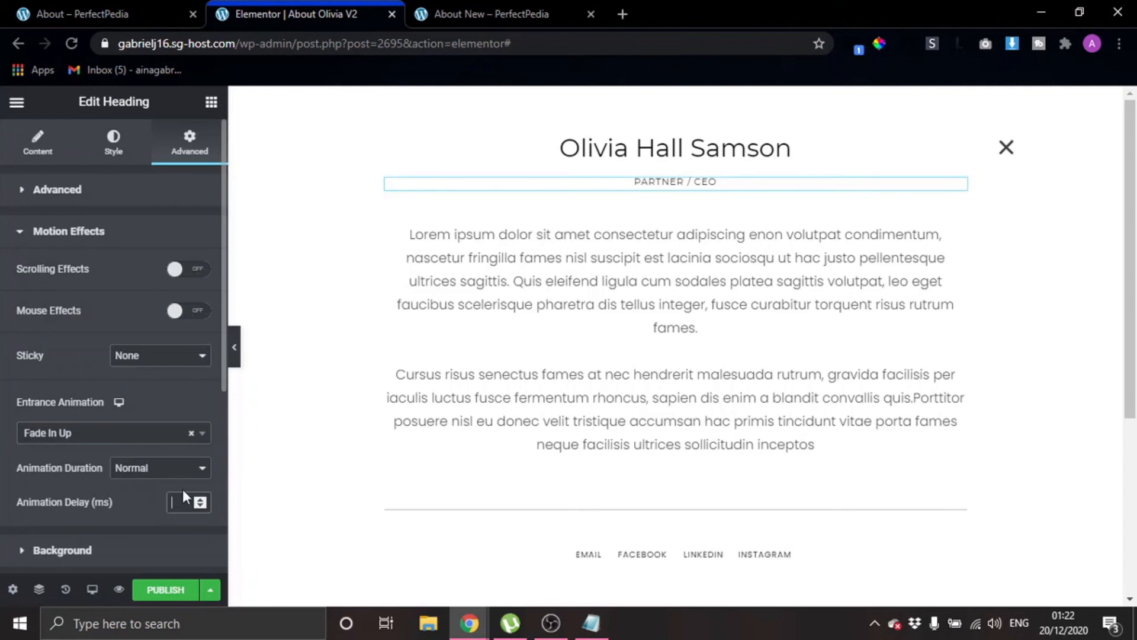
text(300)
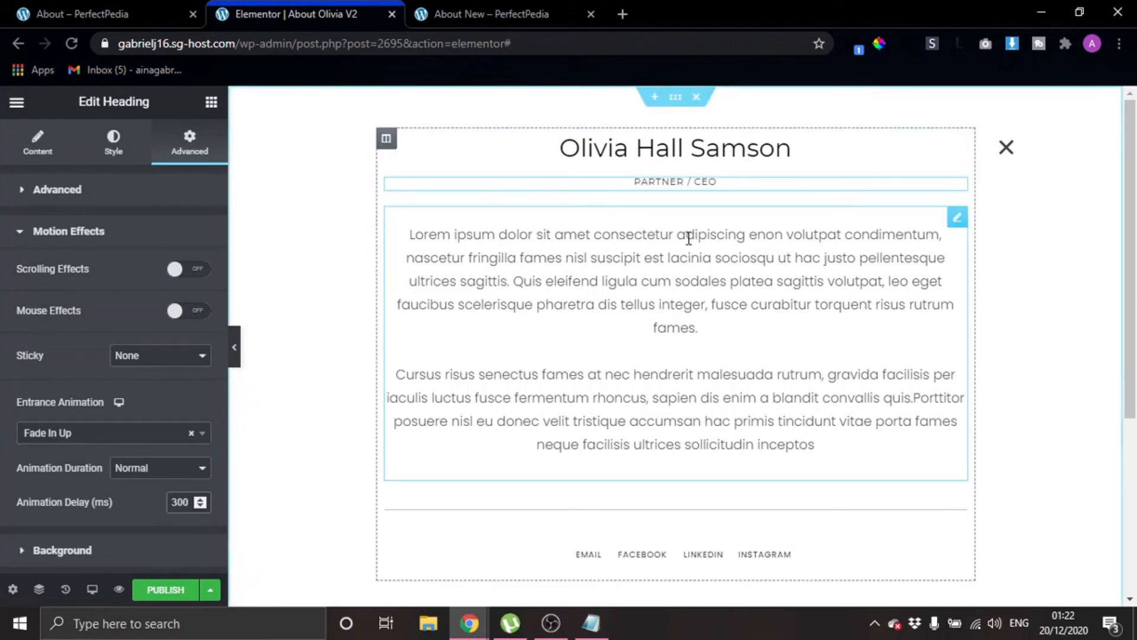
Give the bio text a Fade In Up entrance with a 600 ms delay
click(678, 315)
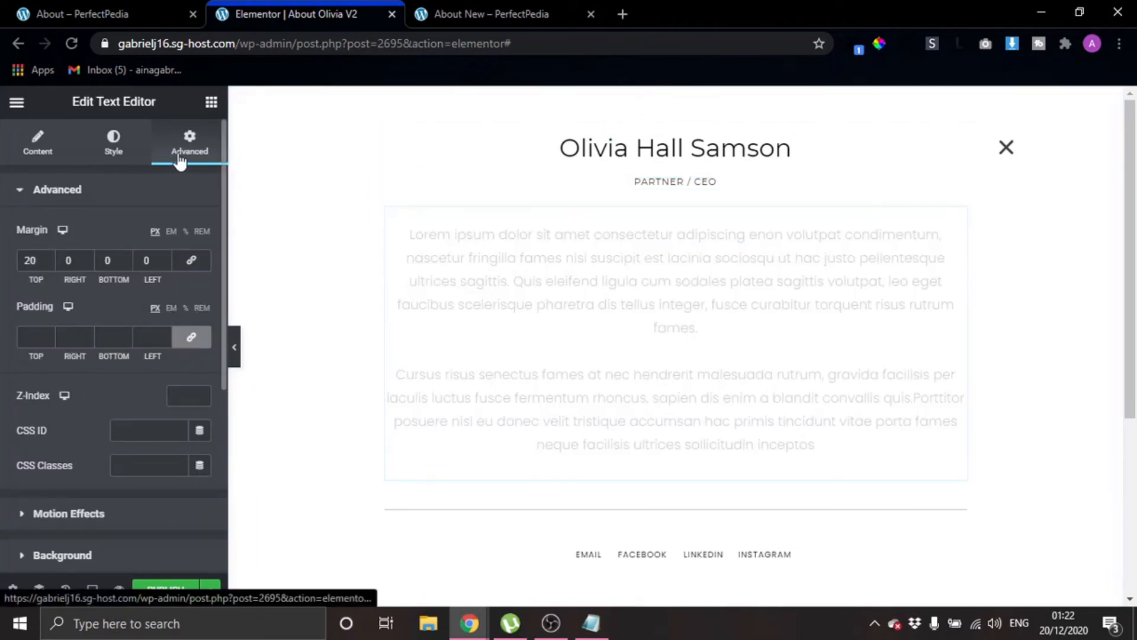
click(65, 514)
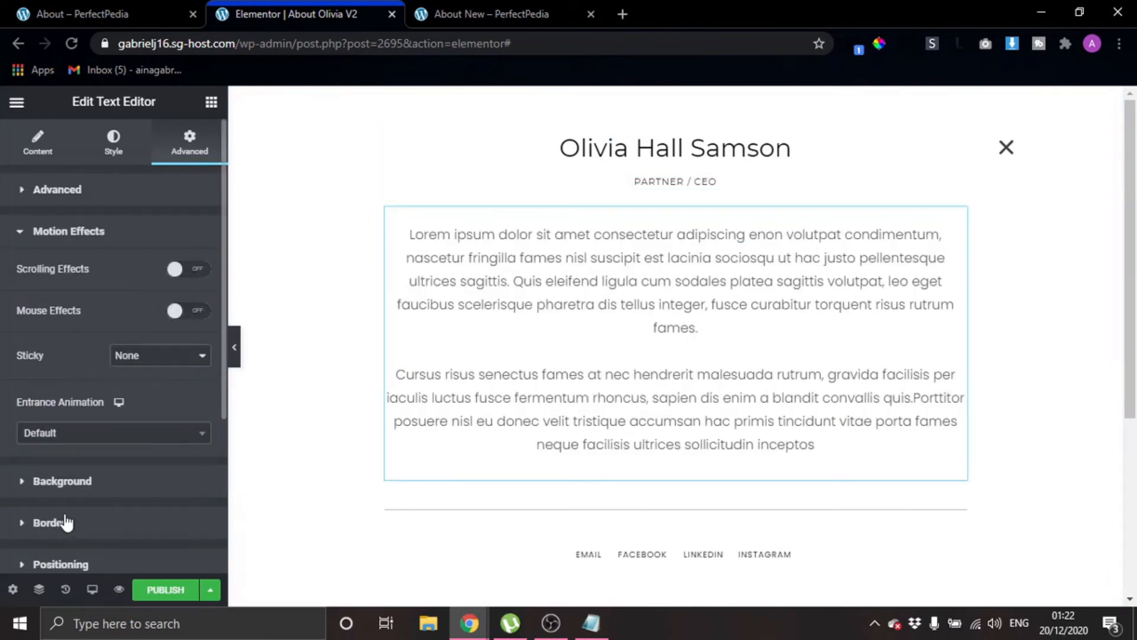
click(101, 432)
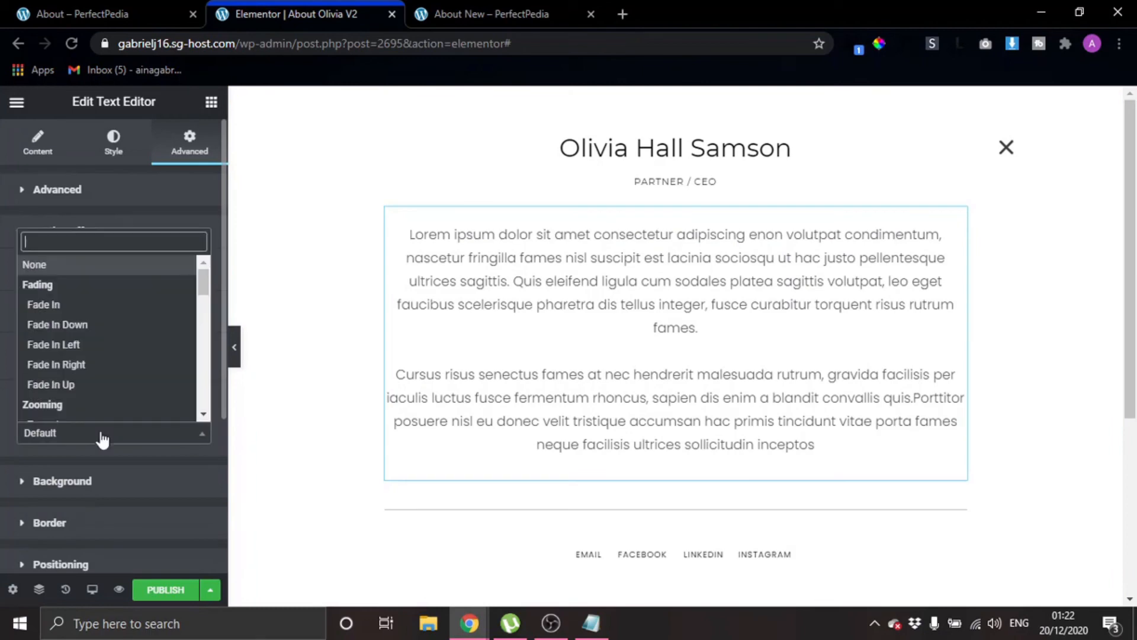
click(110, 385)
click(178, 502)
text(600)
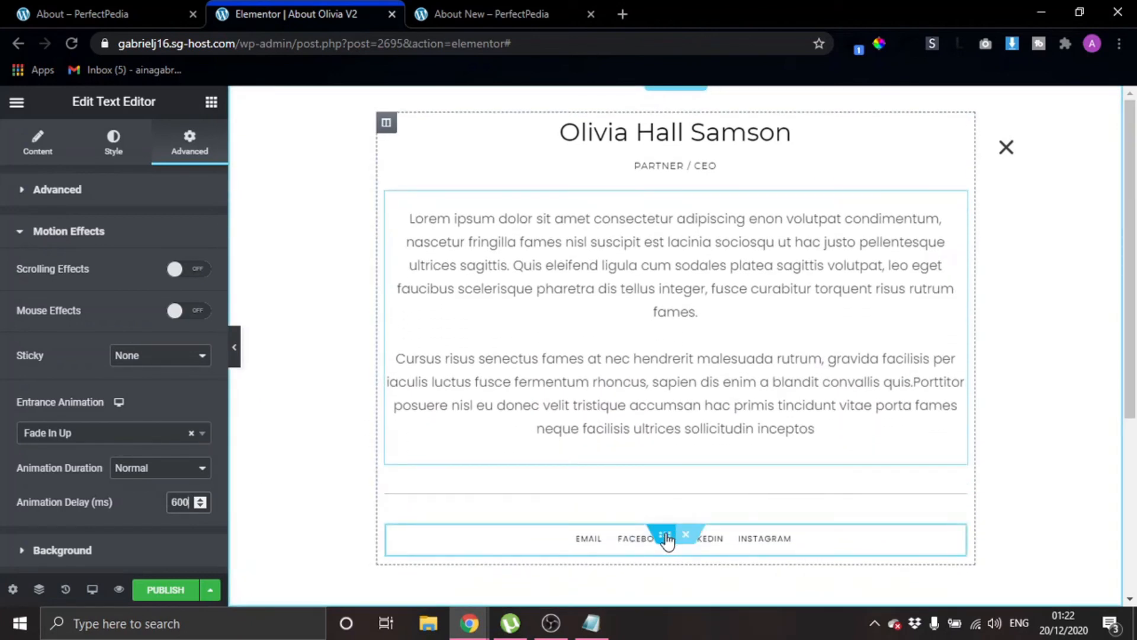
Give the social-links section a Fade In Up entrance with a 900 ms delay, then publish
click(666, 537)
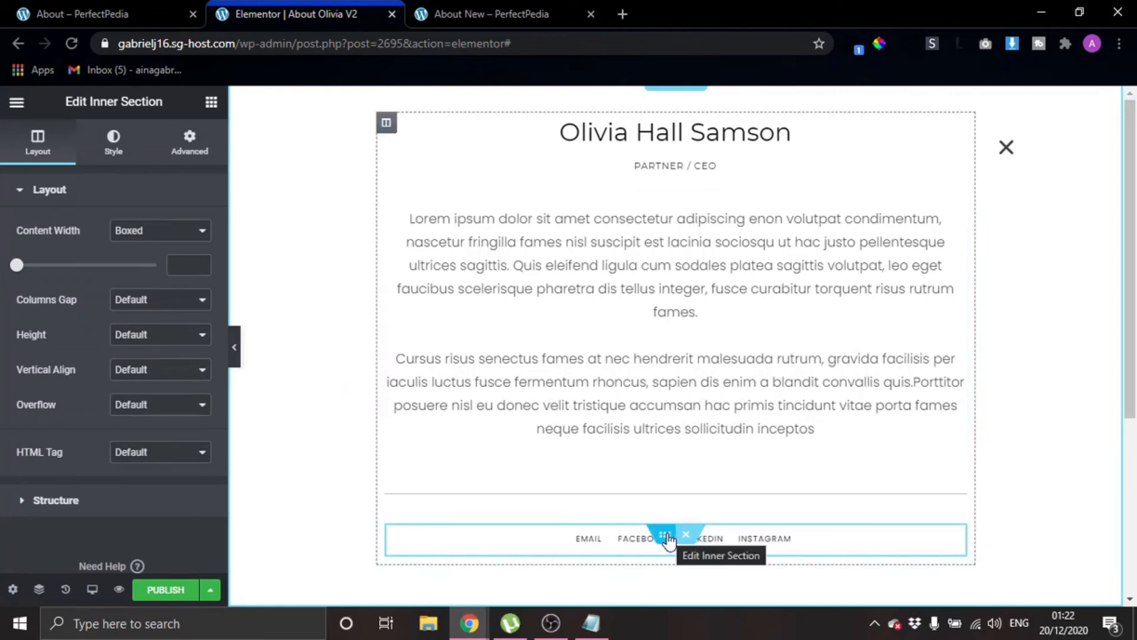
click(190, 142)
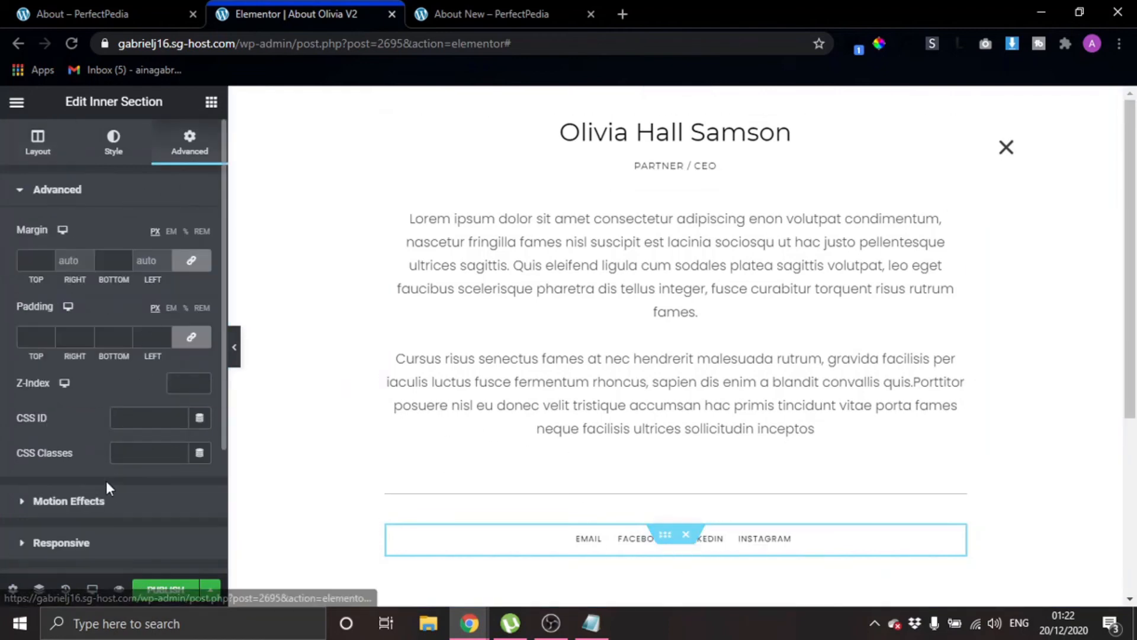
click(102, 501)
click(118, 392)
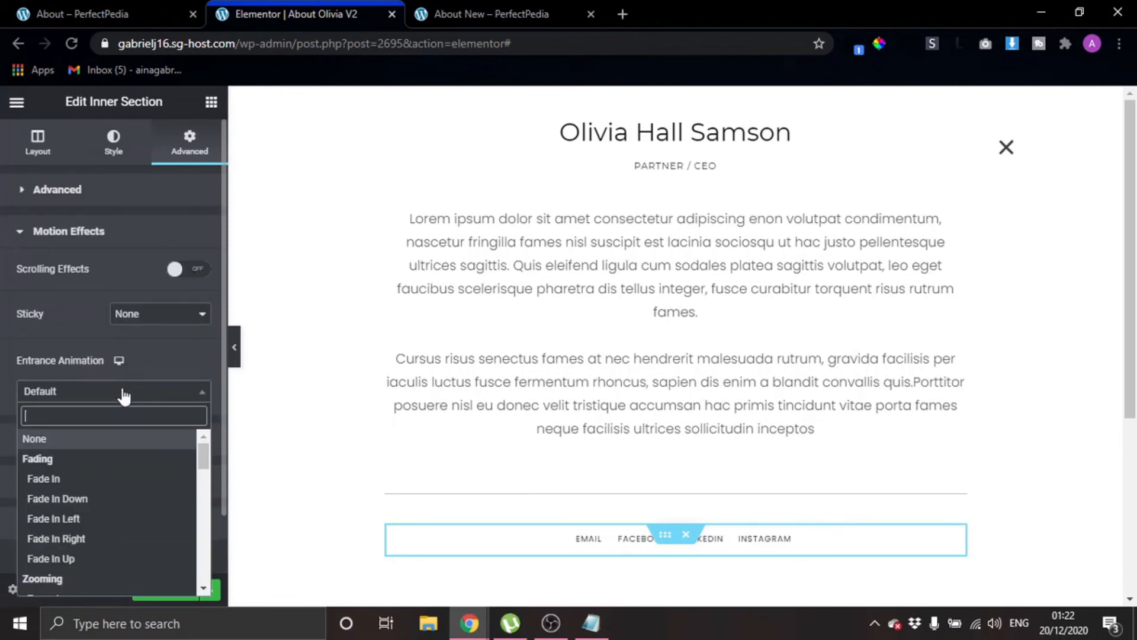
click(102, 559)
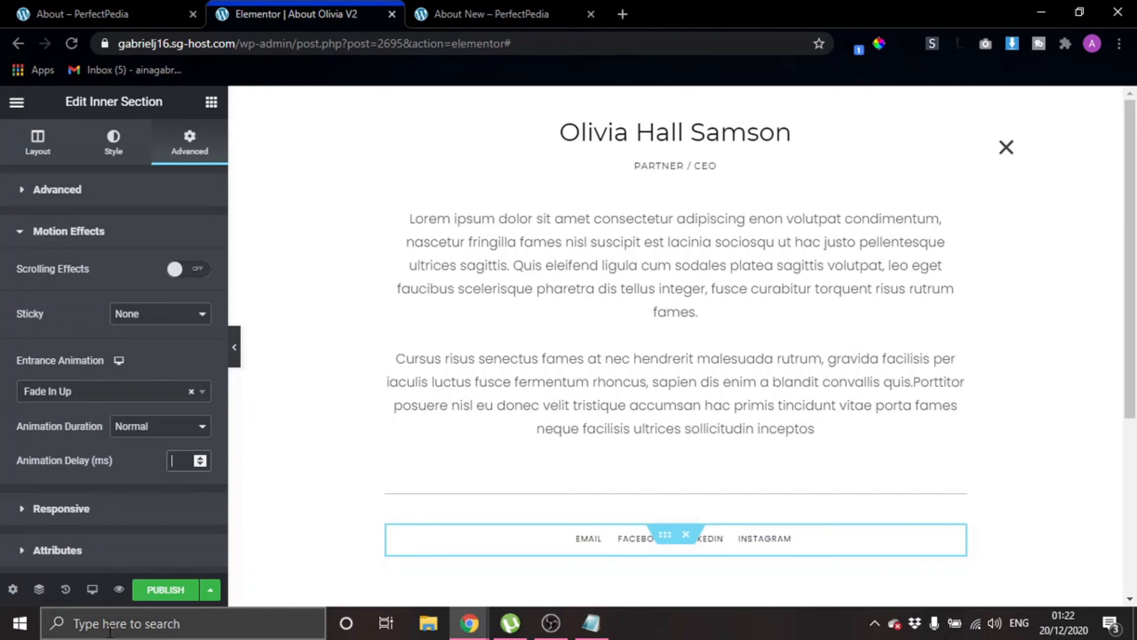
text(900)
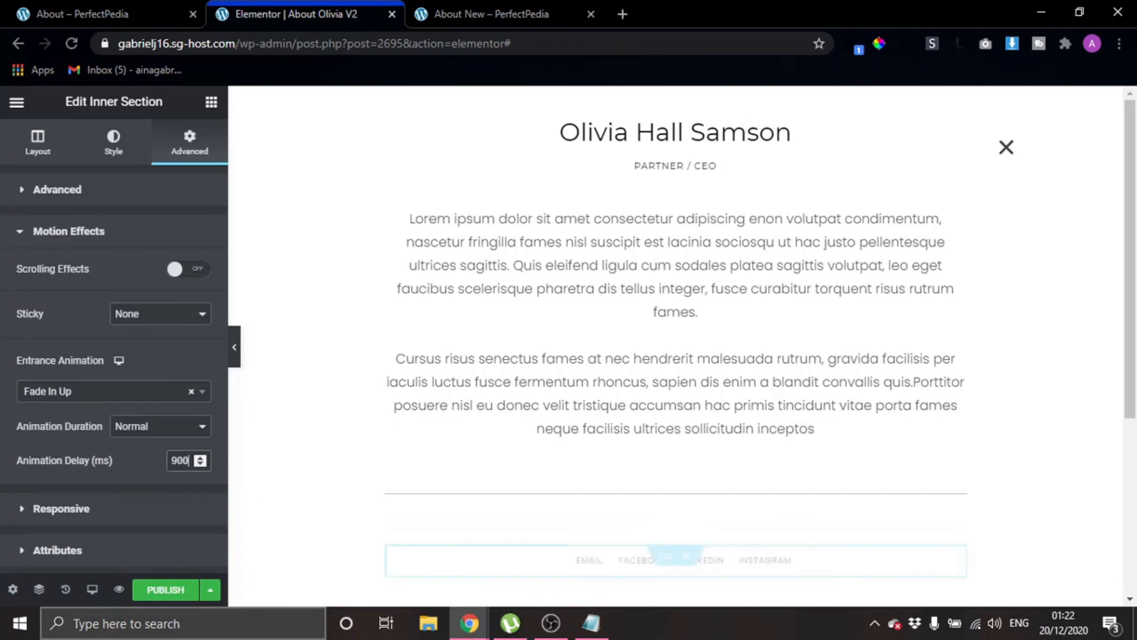
click(169, 590)
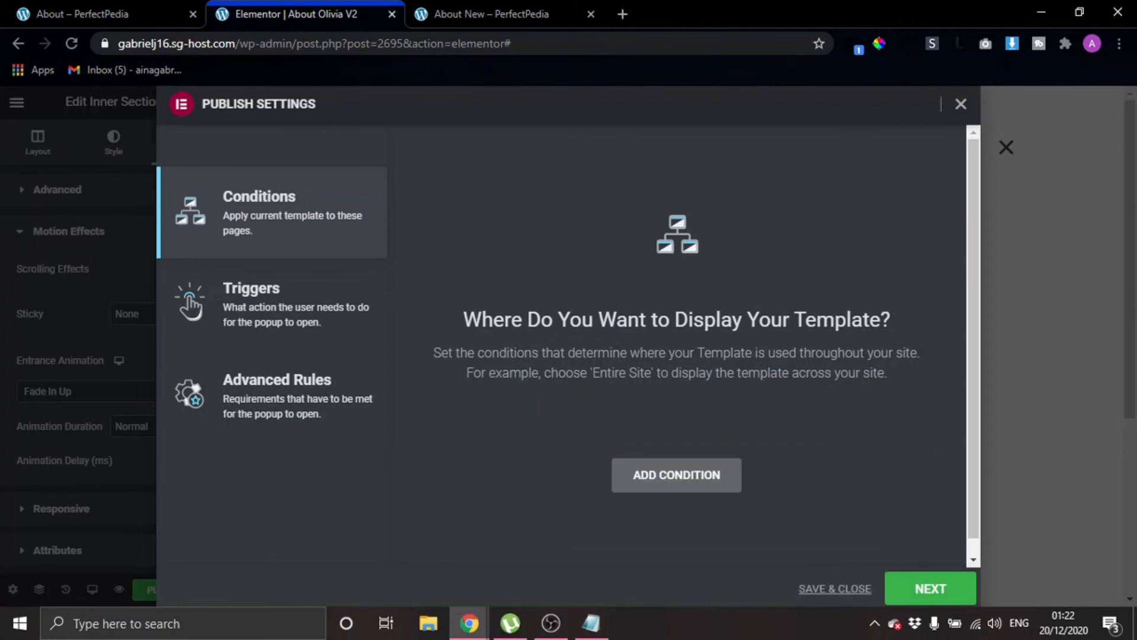
Save the bio popup's publish settings so it goes live, then exit to the WordPress dashboard
click(846, 592)
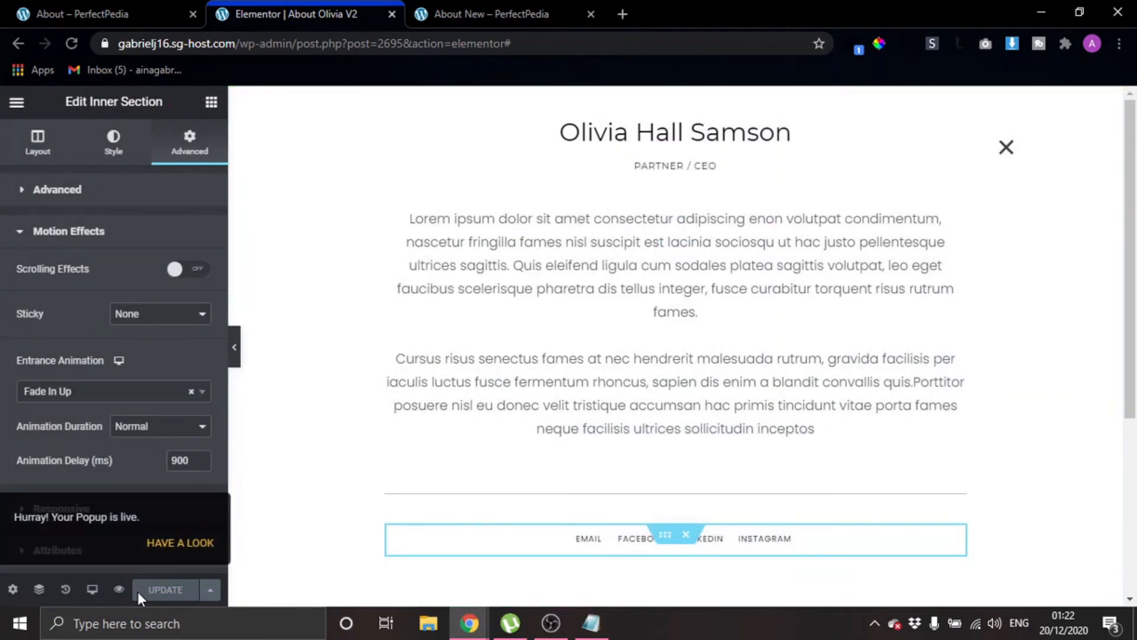
click(135, 9)
click(273, 10)
click(18, 102)
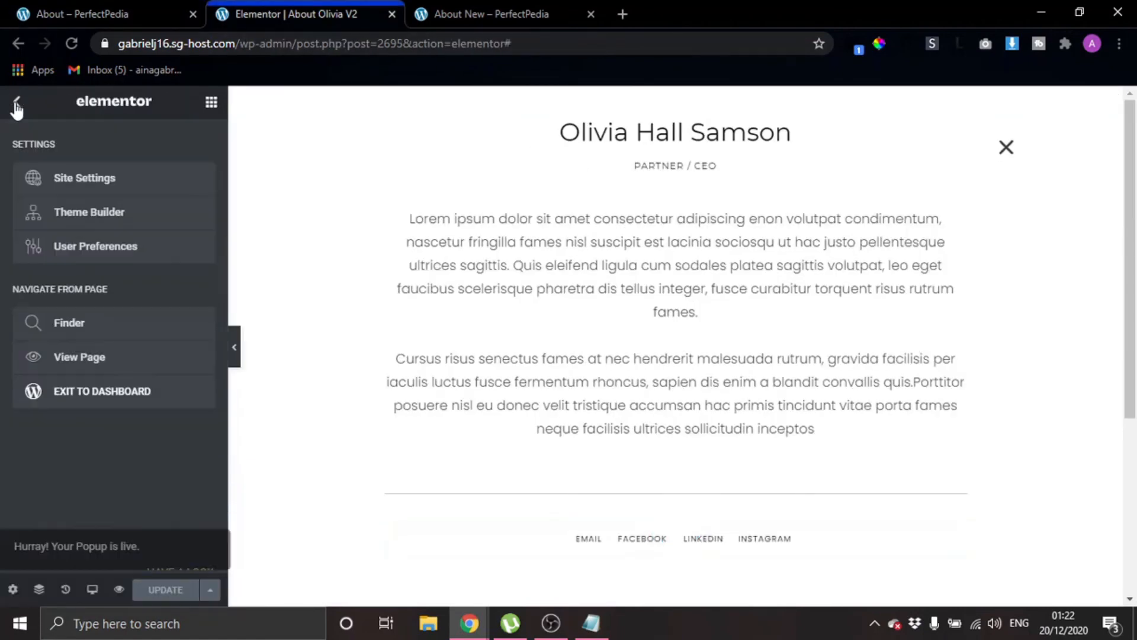
click(97, 393)
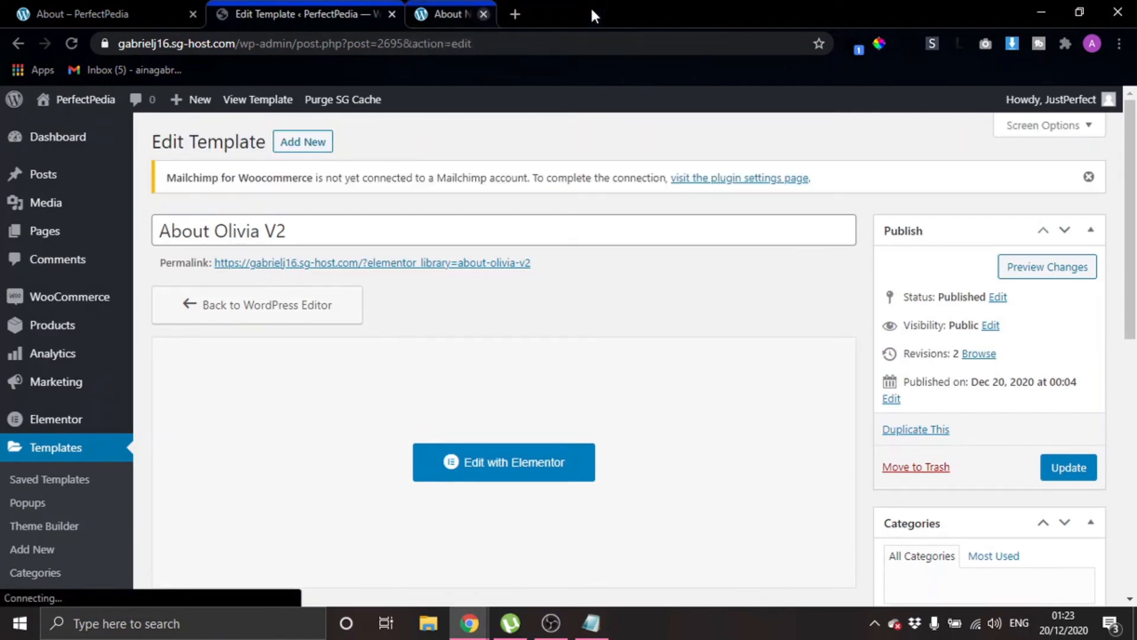
Close the extra 'About New – PerfectPedia' browser tab and bring up the Pages menu
click(591, 14)
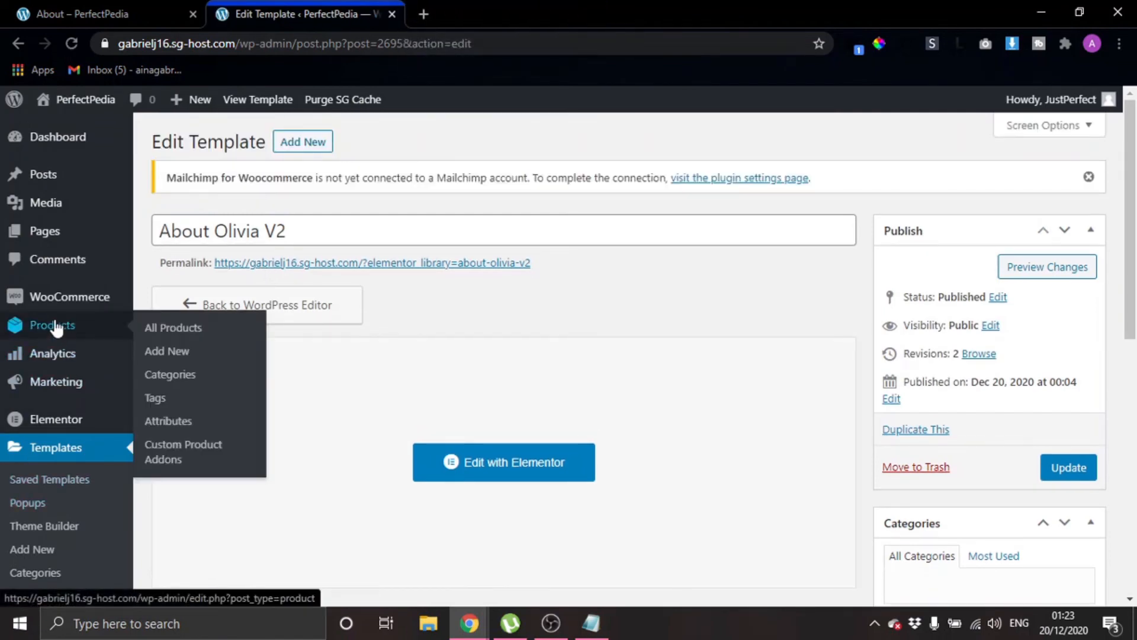
mouse_move(48, 237)
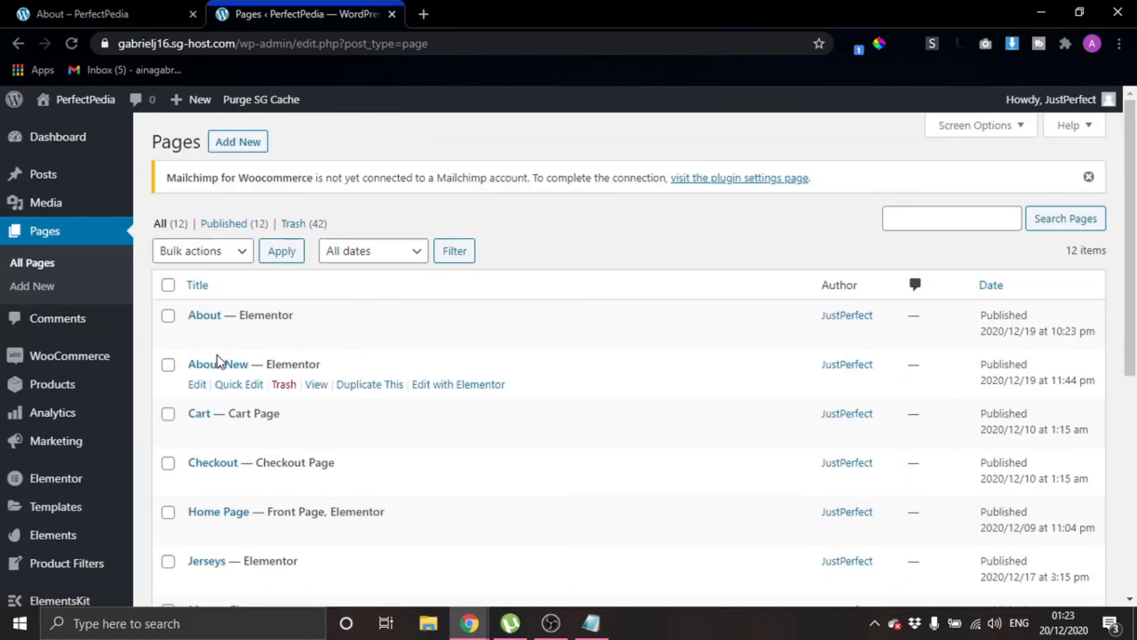
Launch 'Edit with Elementor' for the About New page and switch to its new tab
click(444, 388)
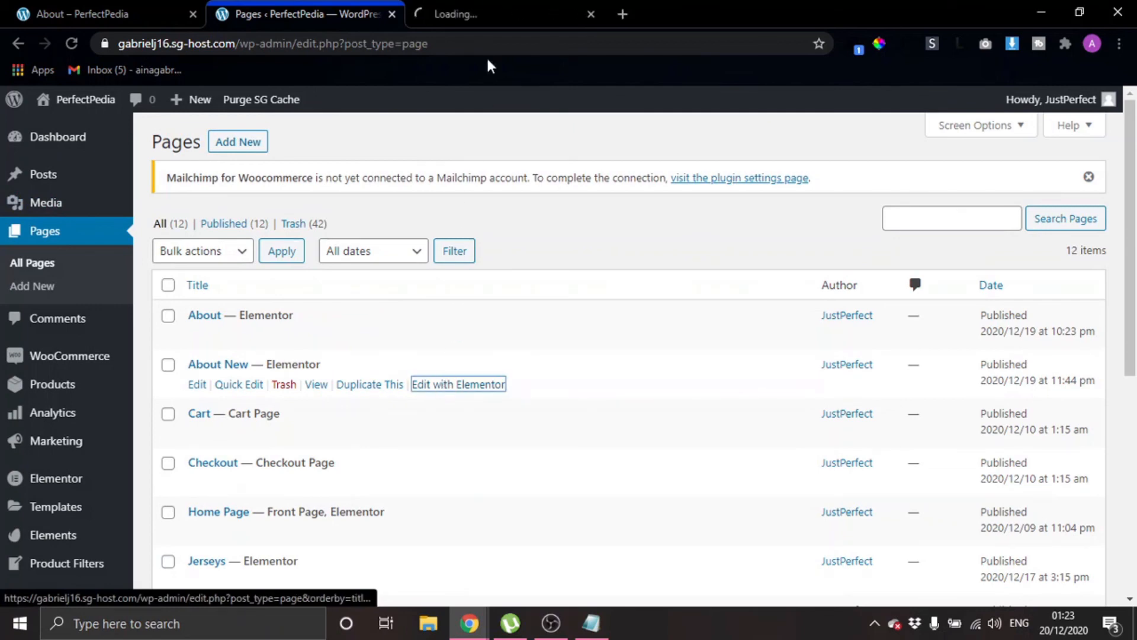
click(491, 2)
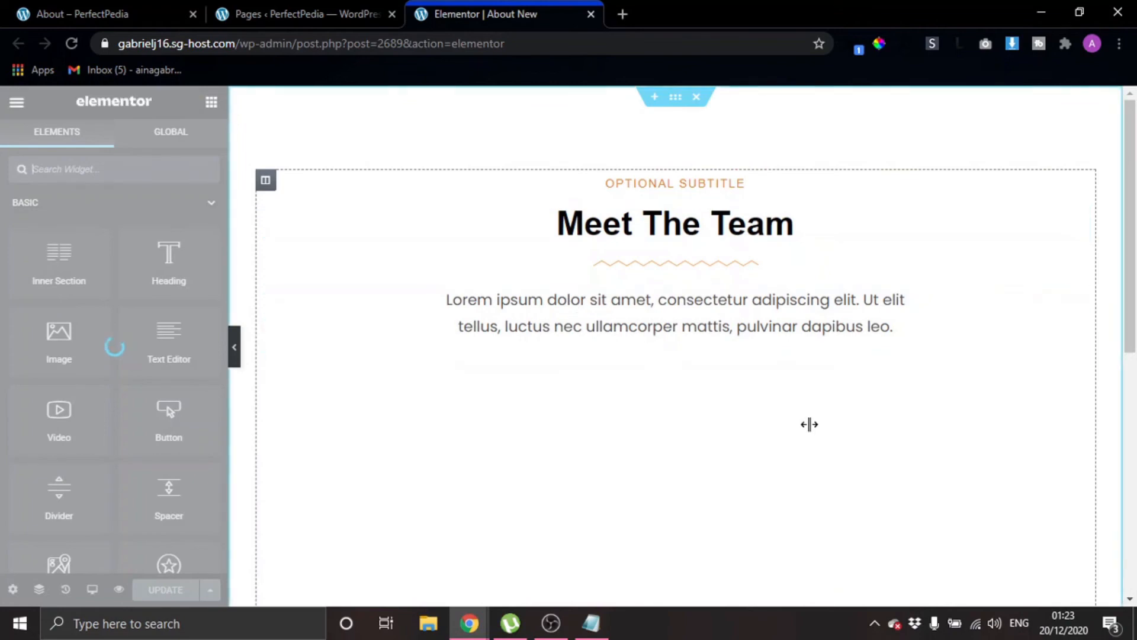
Scroll to the team cards, then switch to the 'About – PerfectPedia' preview showing the bio popup
scroll(805, 424, down, 5)
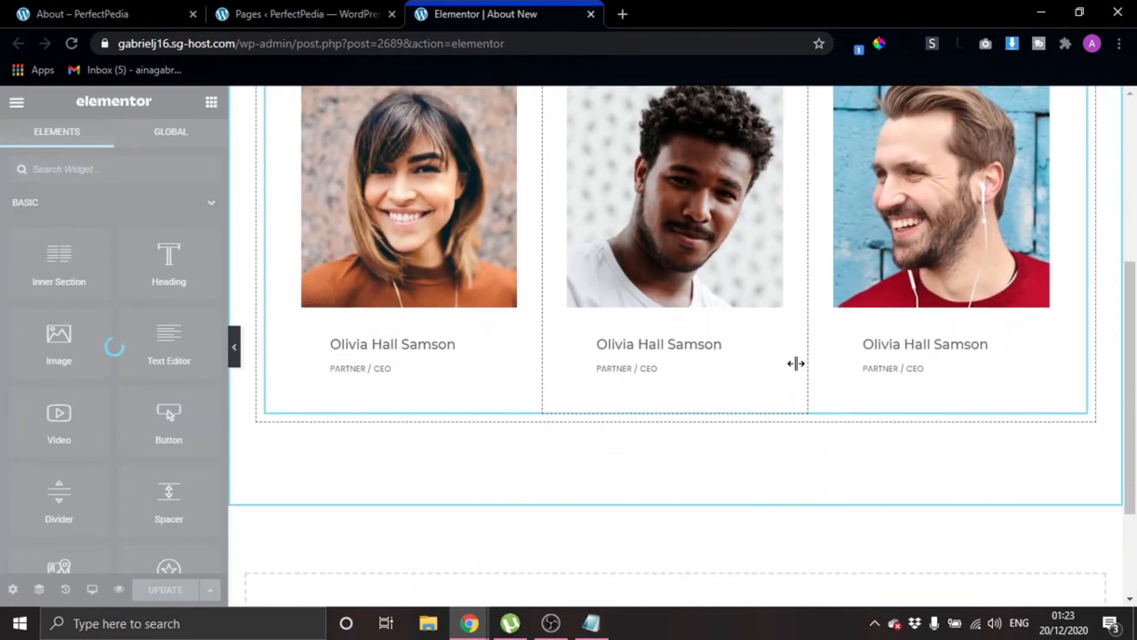
scroll(721, 343, down, 4)
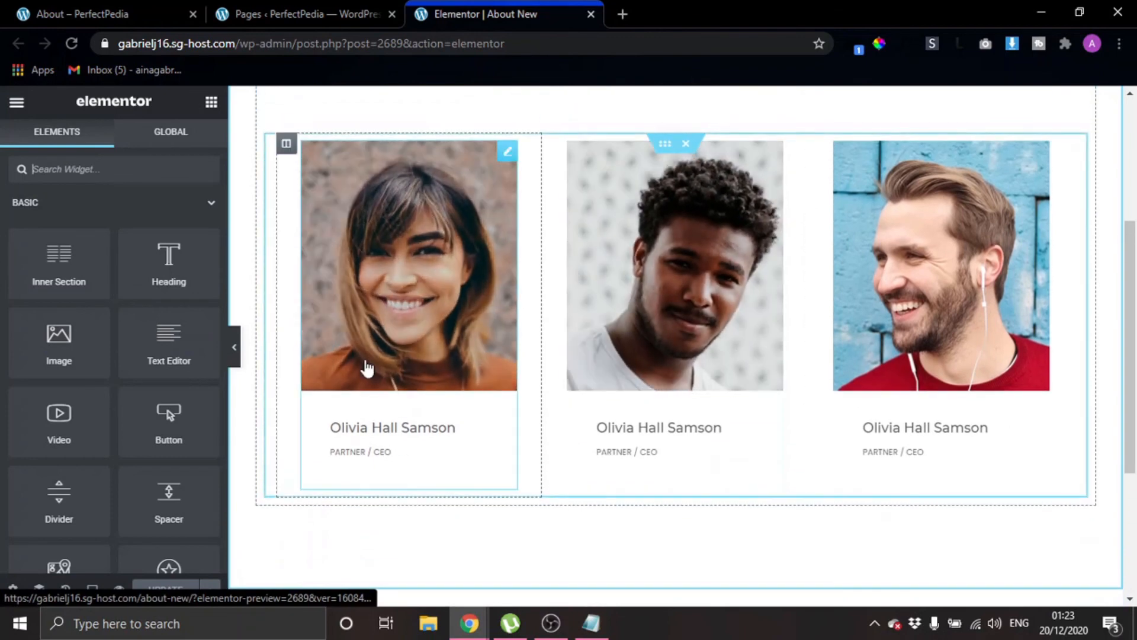
click(129, 7)
Close the bio popup, reopen it from the first card's photo and name, then return to the About New editor
scroll(367, 328, up, 4)
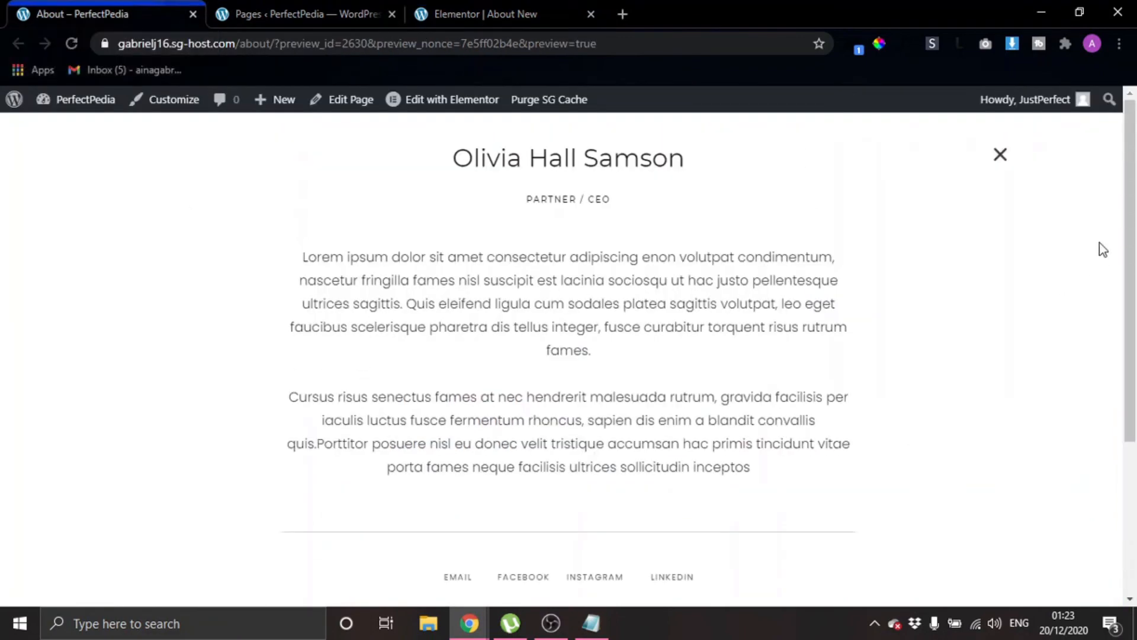
click(999, 159)
scroll(386, 439, down, 4)
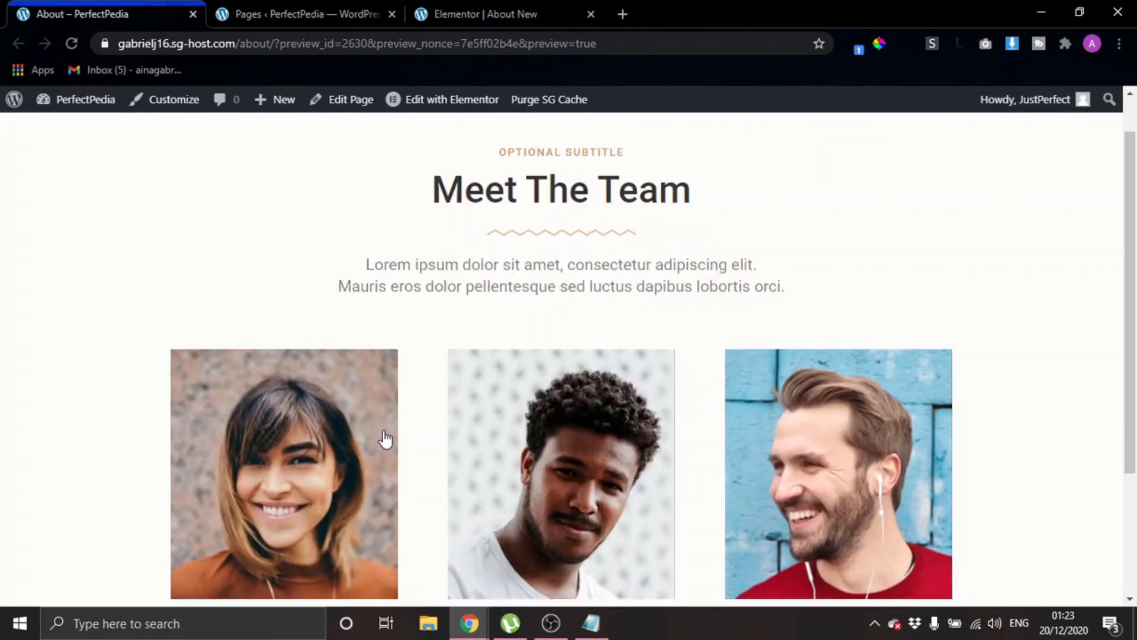
click(276, 313)
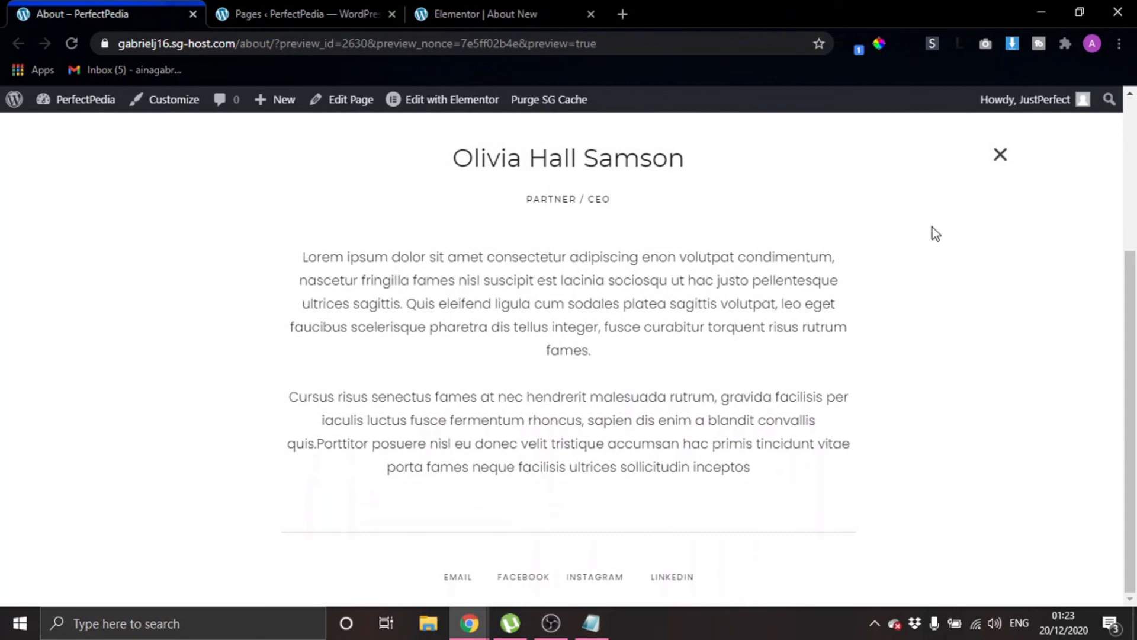
click(193, 304)
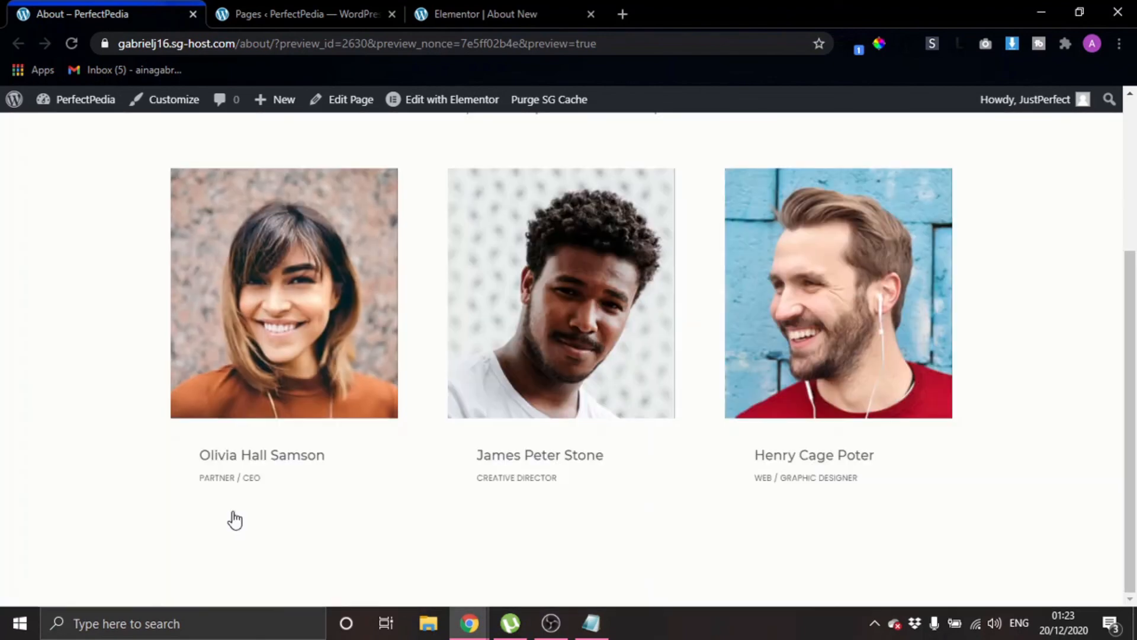
click(242, 464)
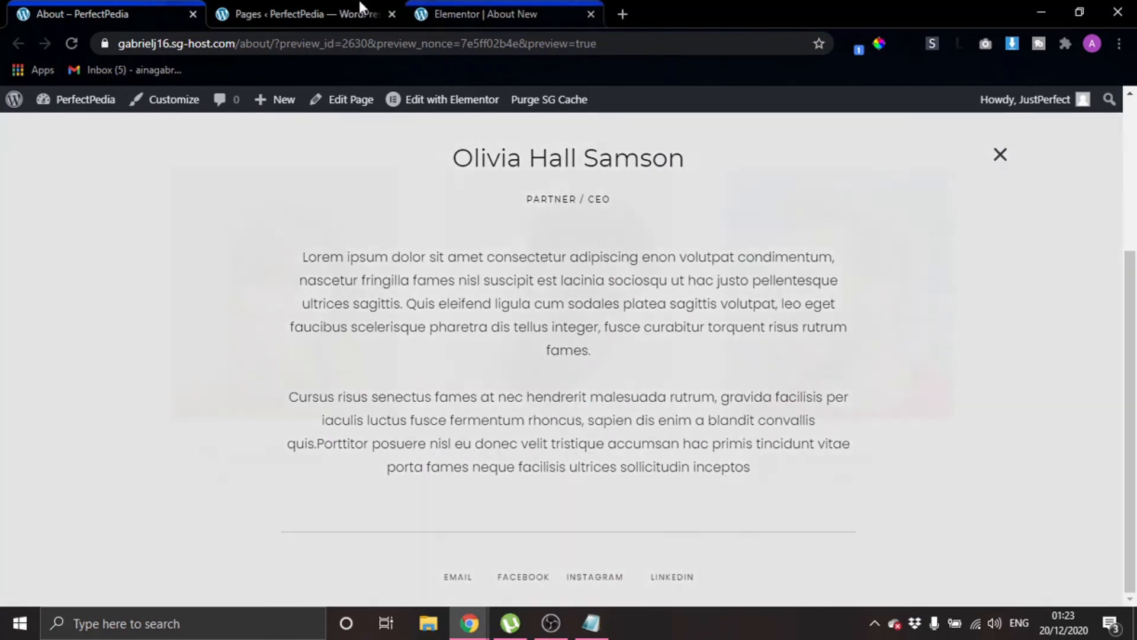
click(296, 14)
click(450, 7)
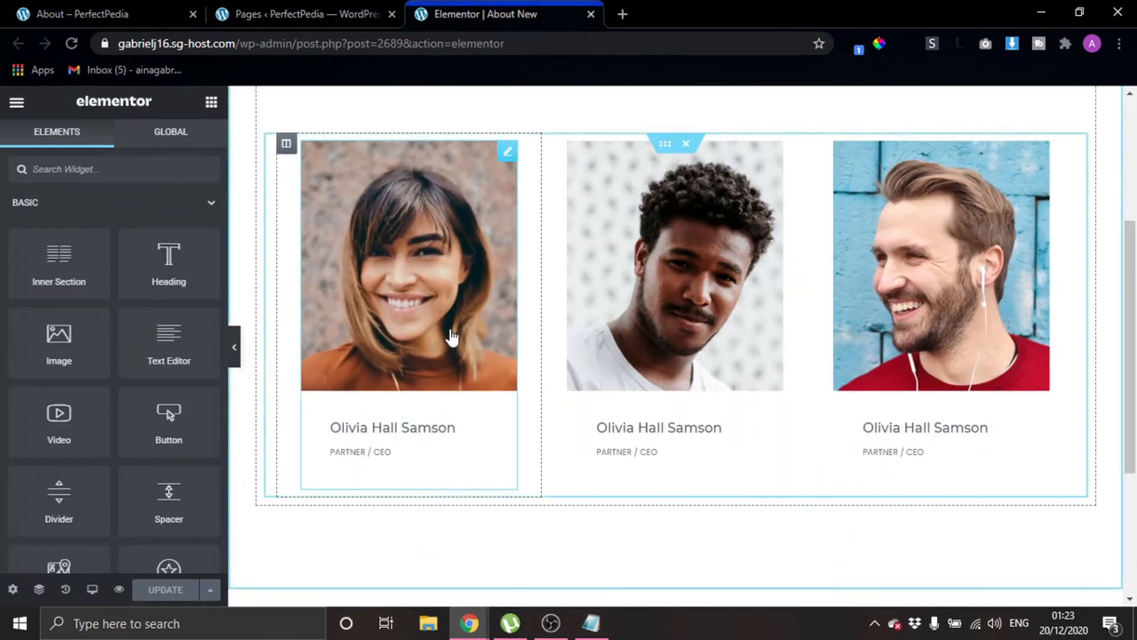
Give the first team card's Call to Action link a dynamic Popup tag with action Open Popup
click(508, 155)
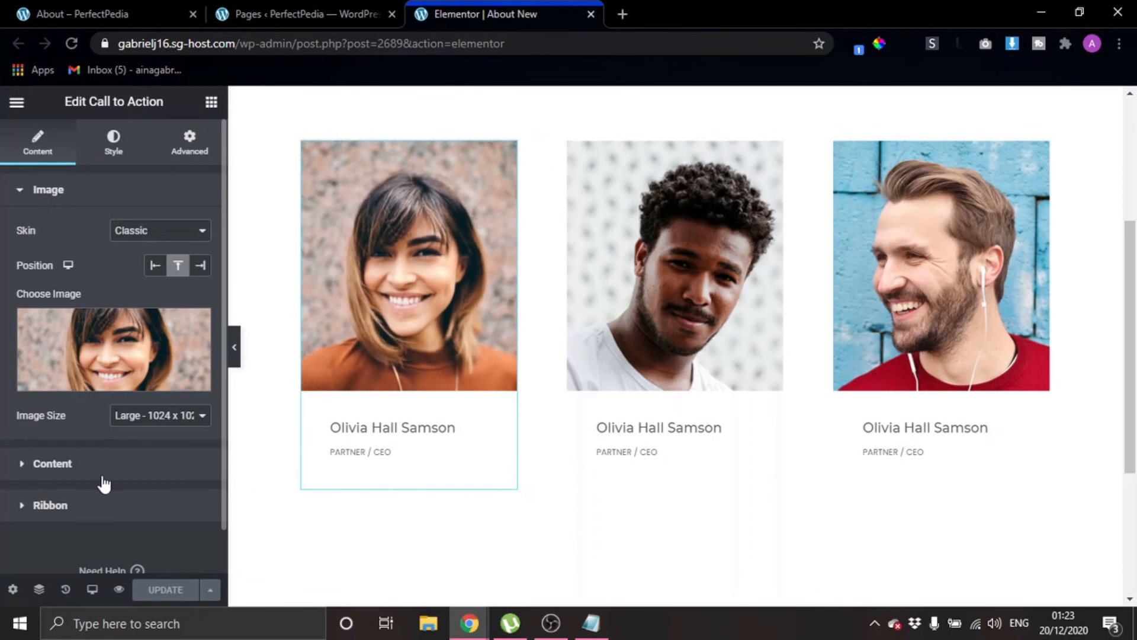
click(61, 465)
scroll(60, 461, down, 3)
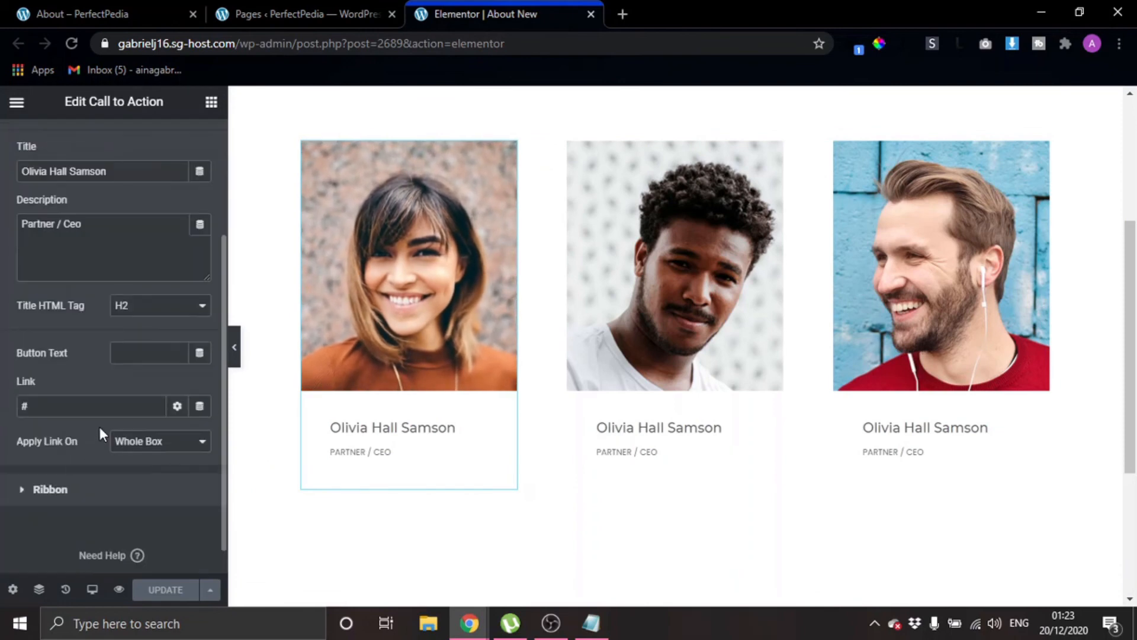
click(200, 407)
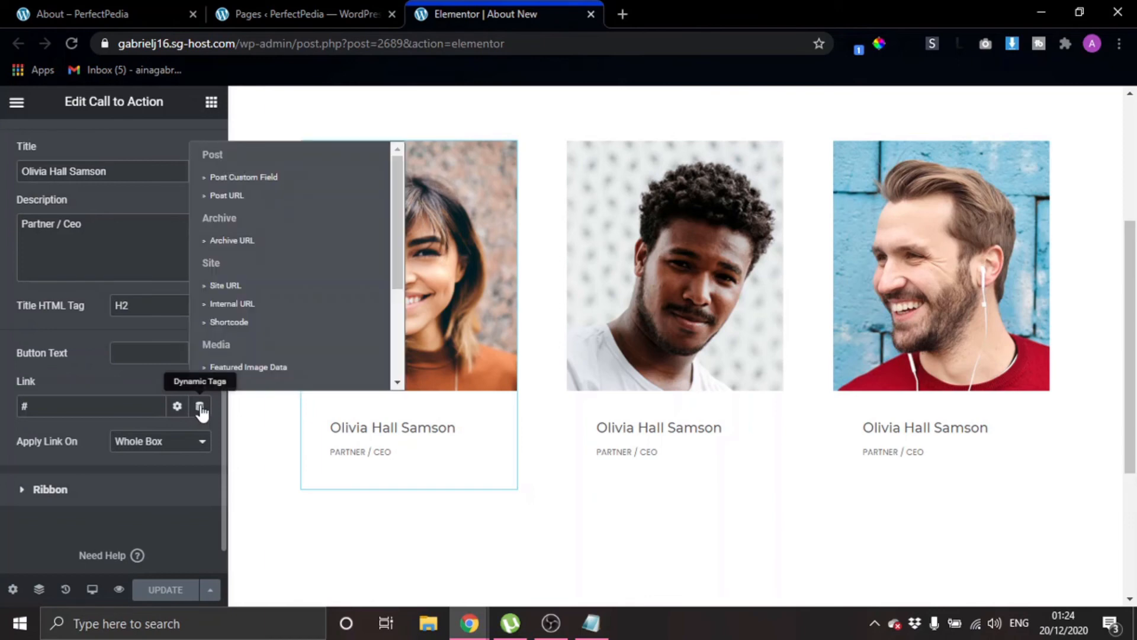
scroll(267, 321, down, 3)
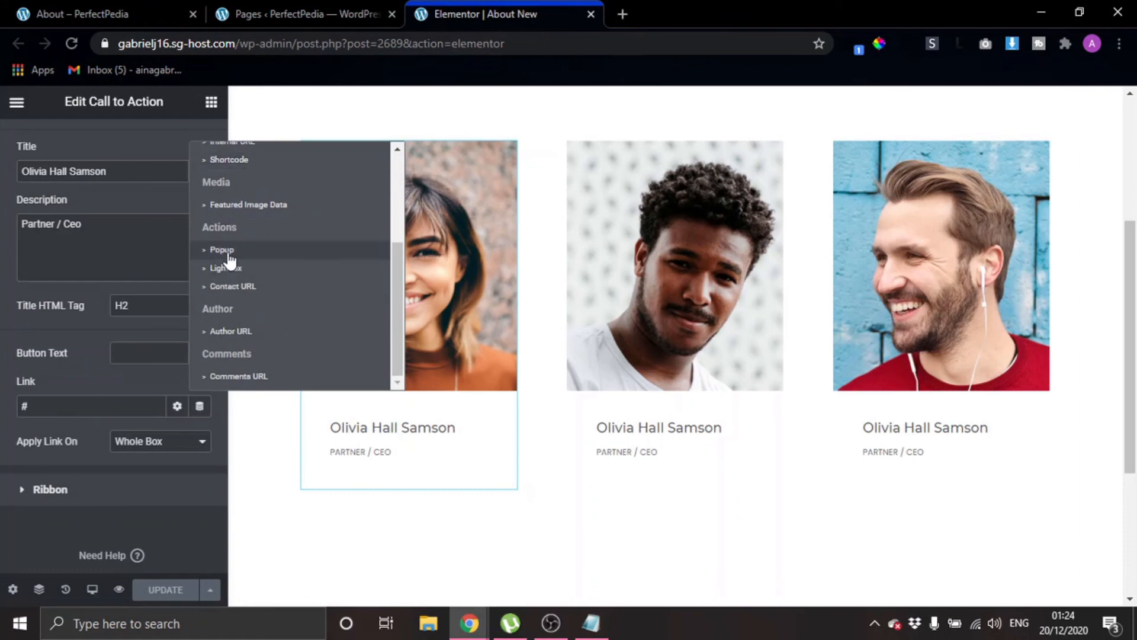
click(222, 249)
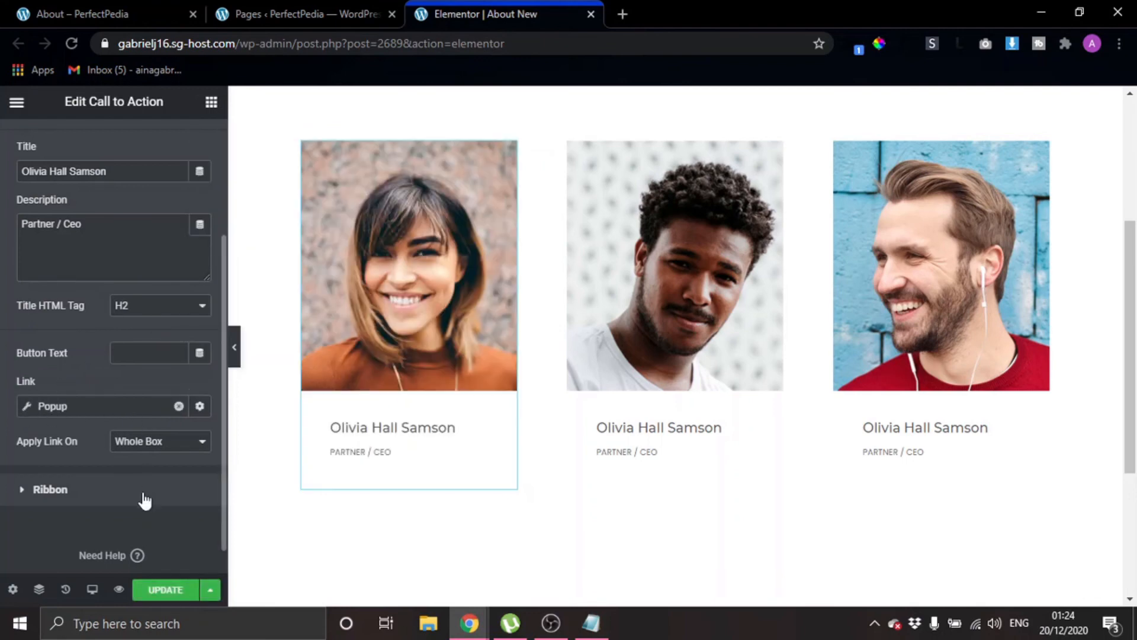
click(26, 408)
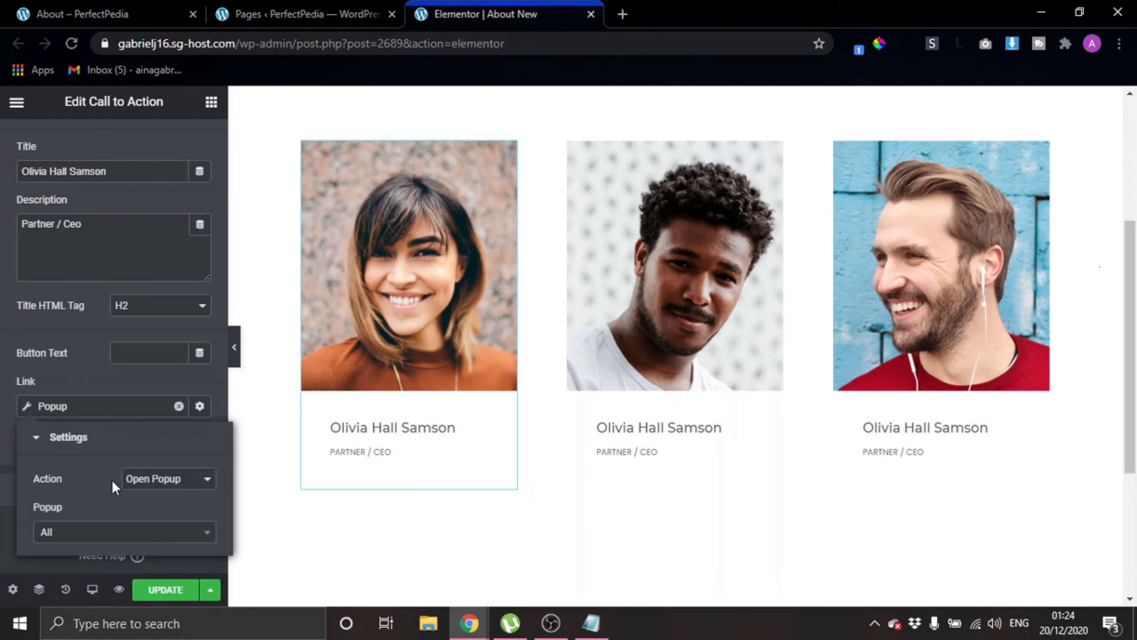
Point the first card's popup to 'About Olivia V2 (Template)' and update the About New page
click(148, 537)
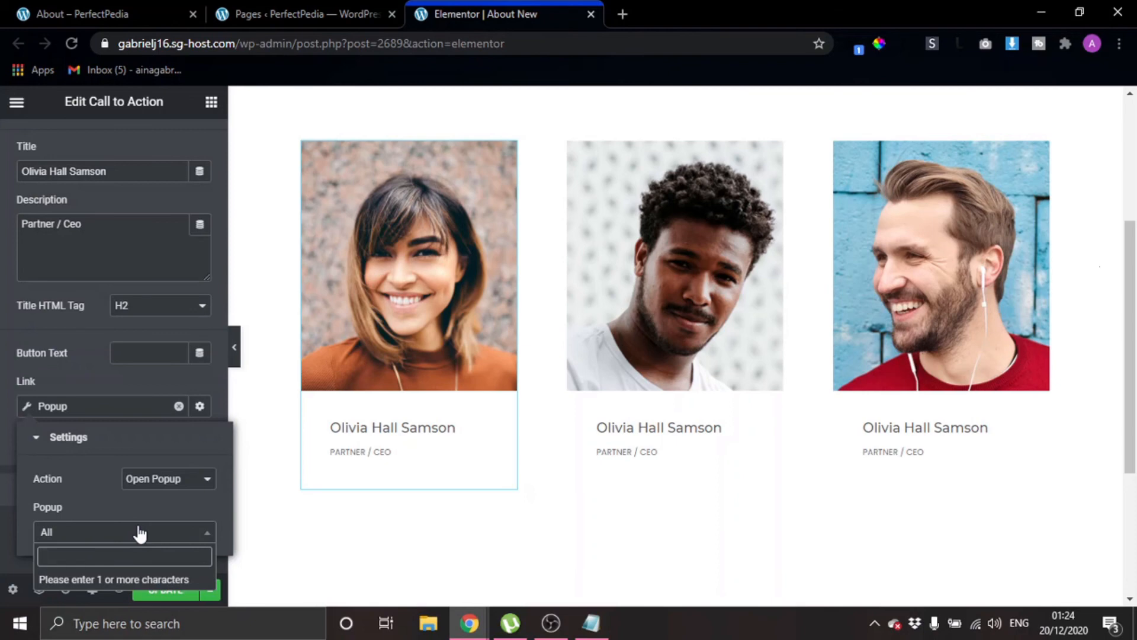
text(about)
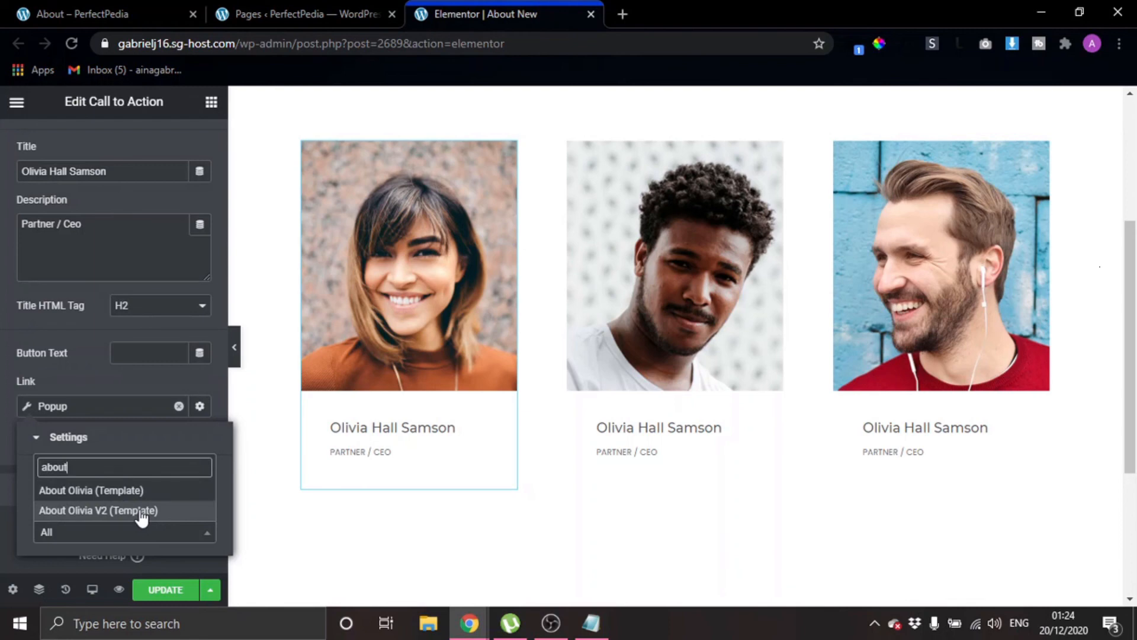
click(141, 511)
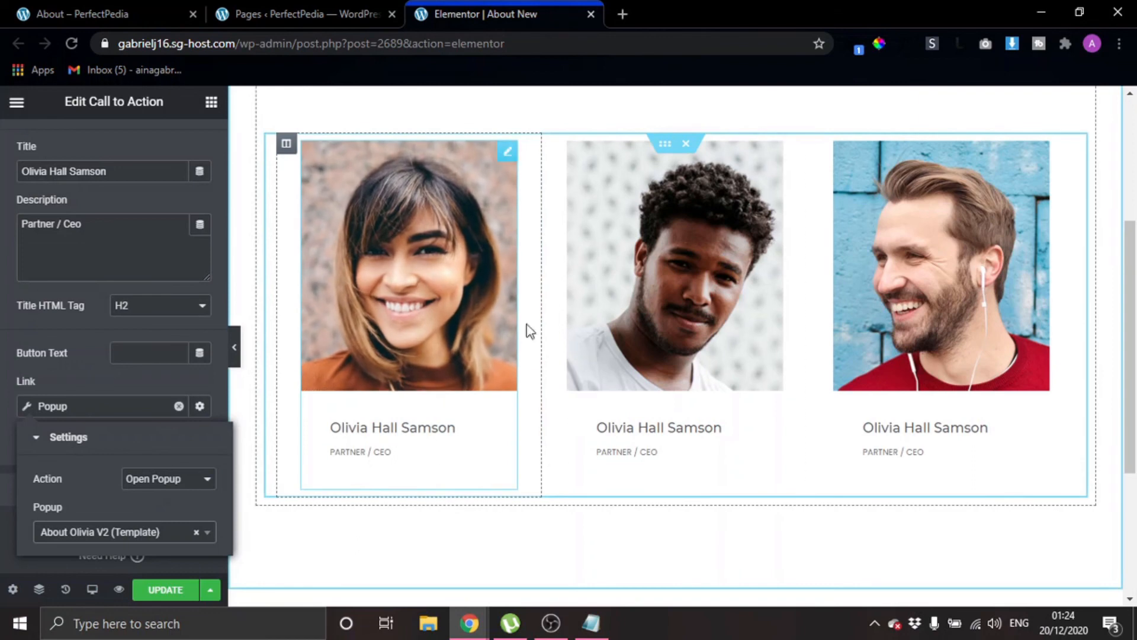
click(164, 586)
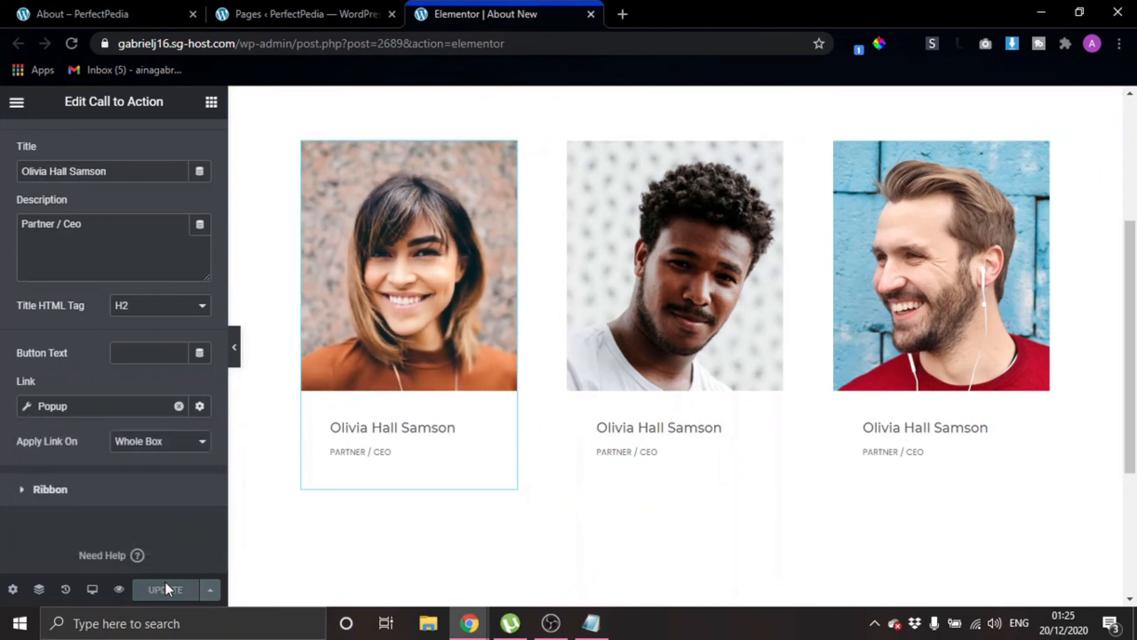
Preview the updated About New page and confirm the first card's photo and name both open the bio popup
click(119, 590)
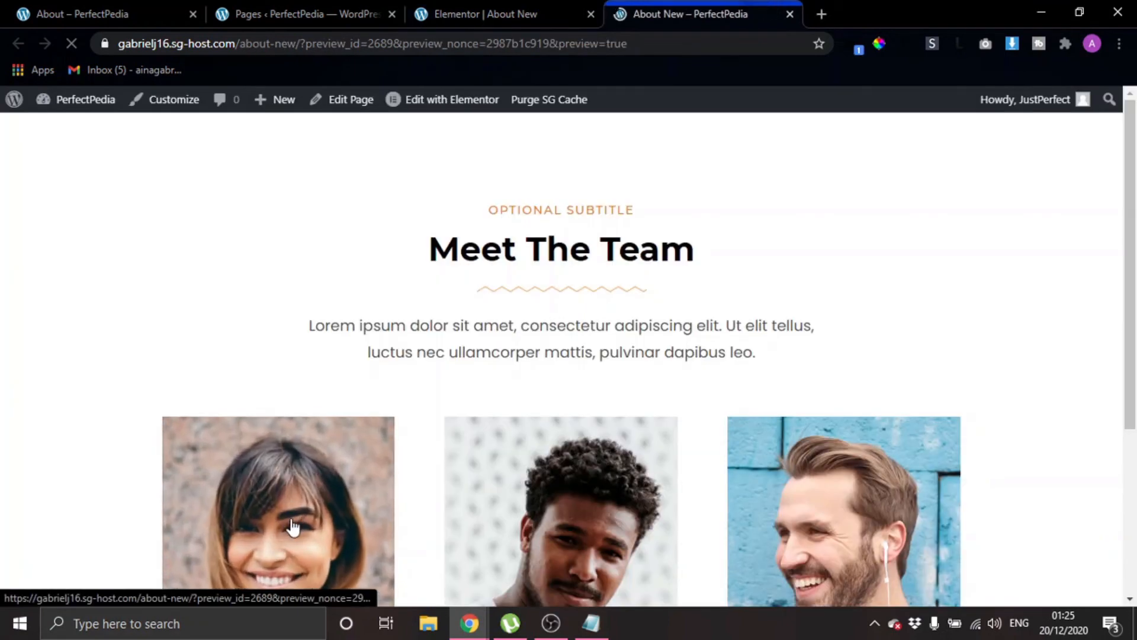
scroll(1064, 320, down, 4)
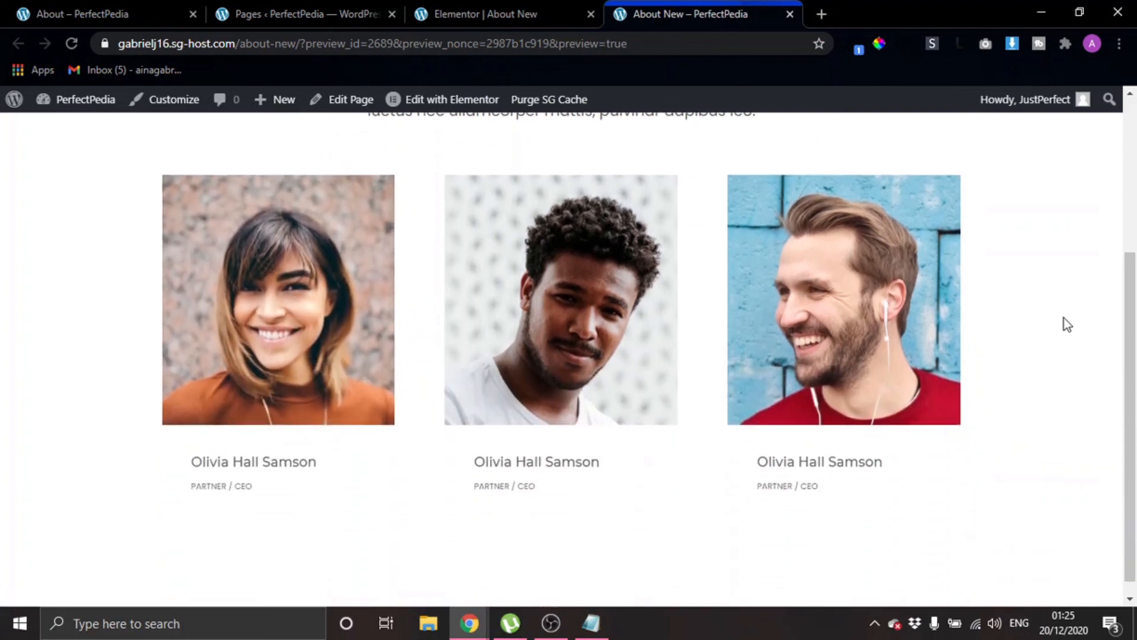
scroll(1063, 318, up, 4)
scroll(1064, 318, down, 4)
scroll(1064, 308, up, 4)
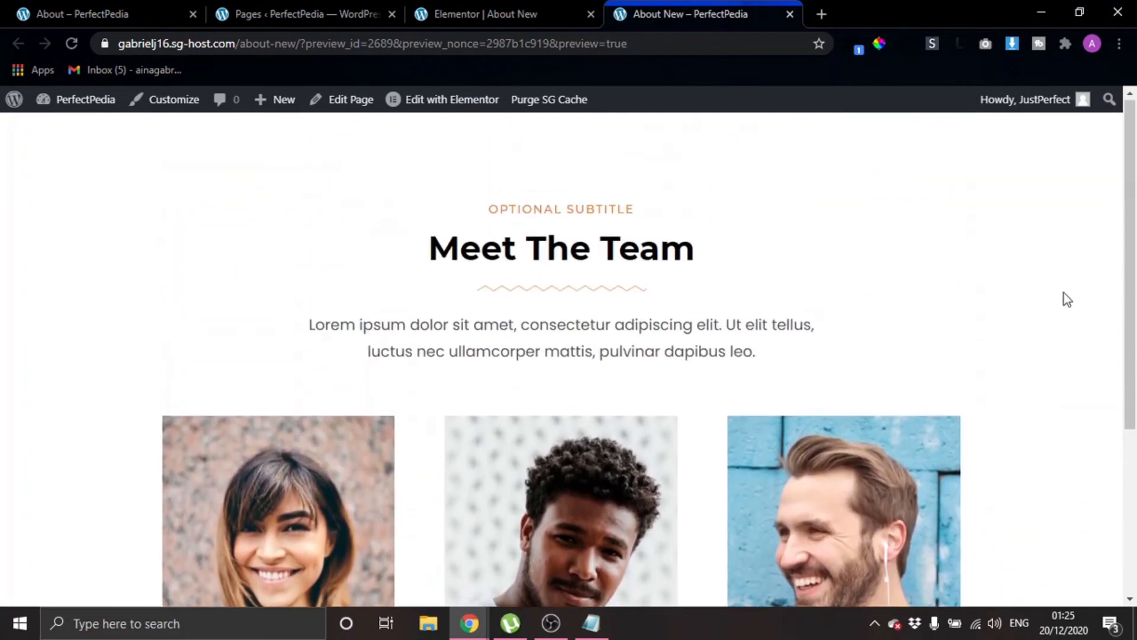
scroll(618, 221, down, 3)
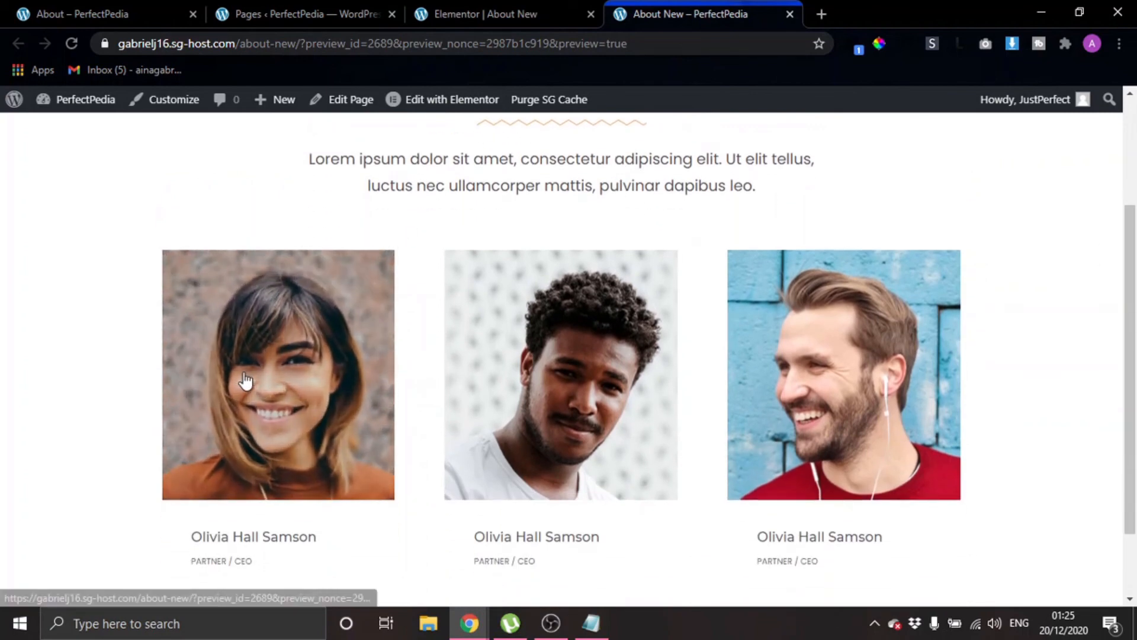
click(281, 372)
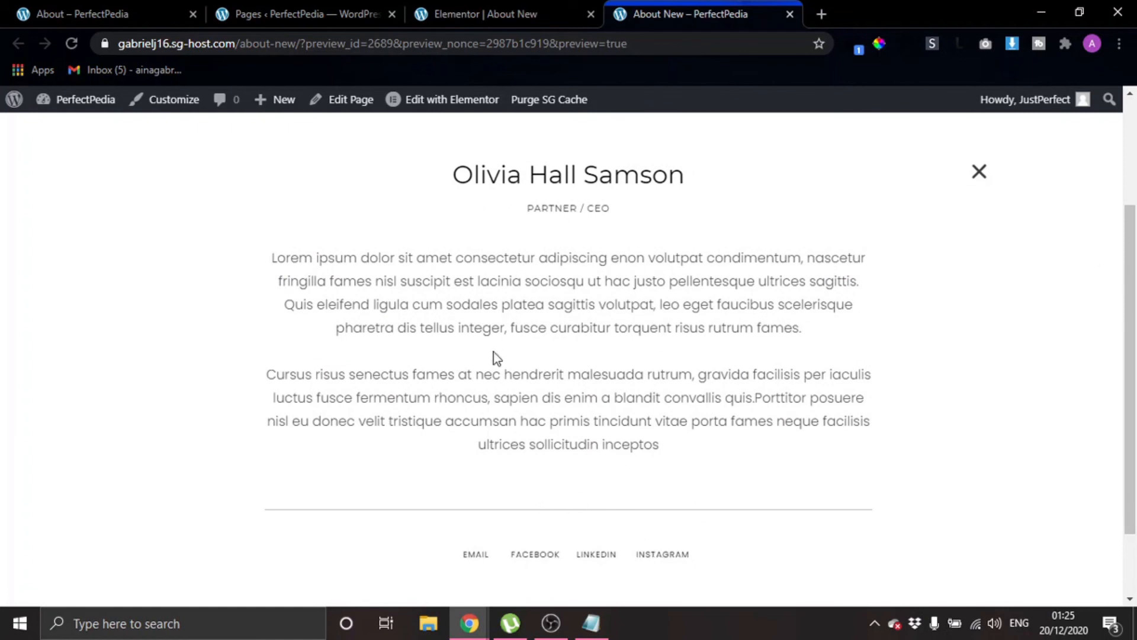
click(979, 173)
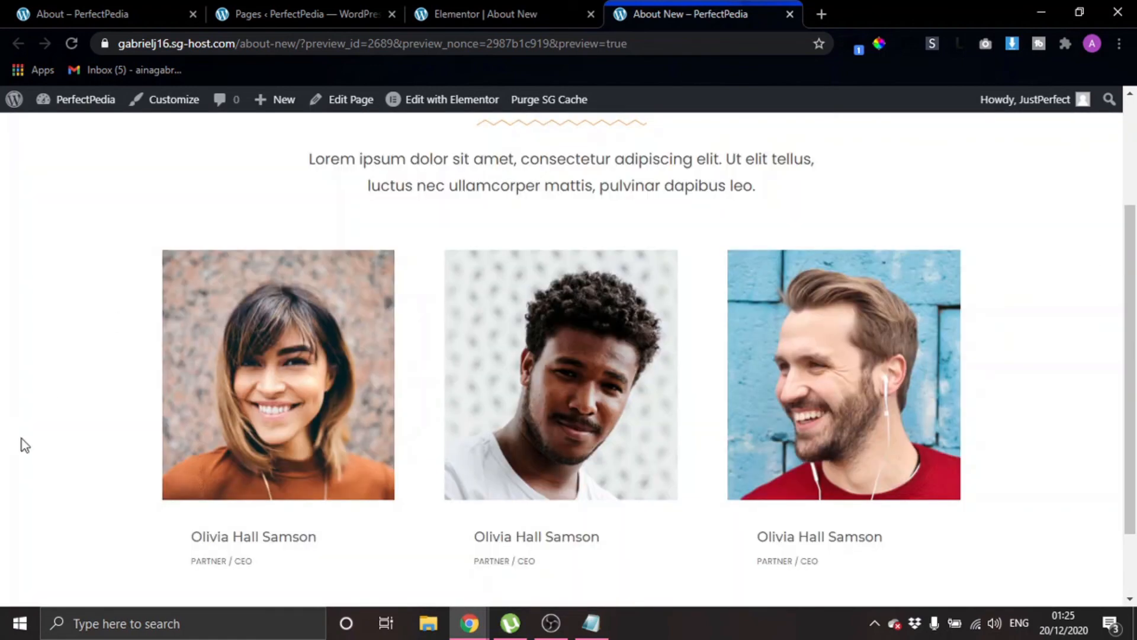
click(274, 549)
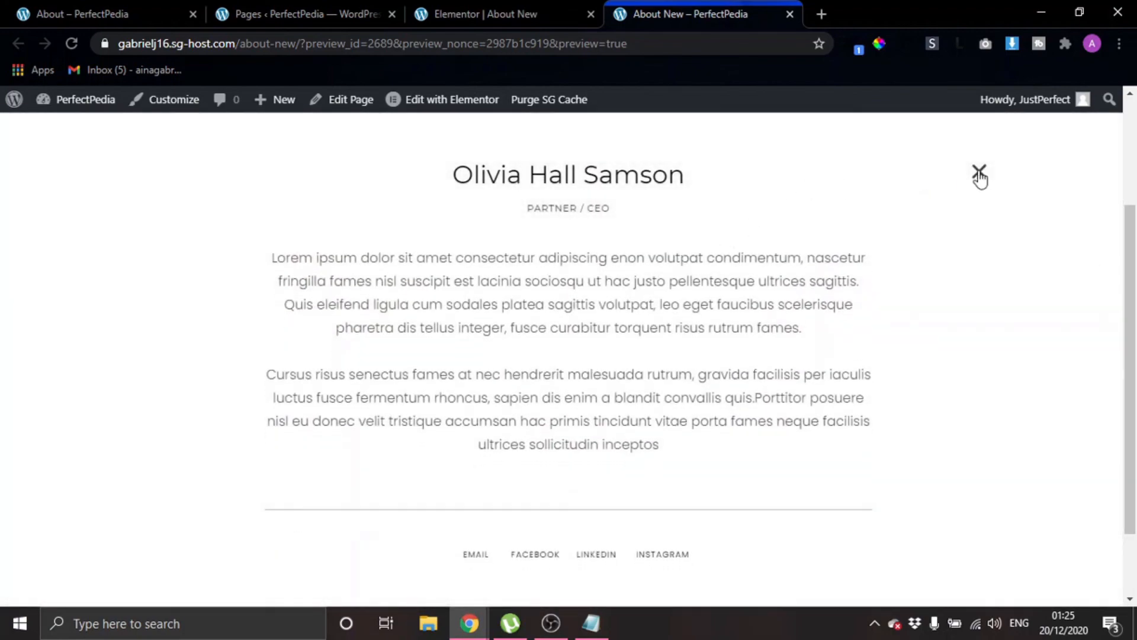
click(980, 174)
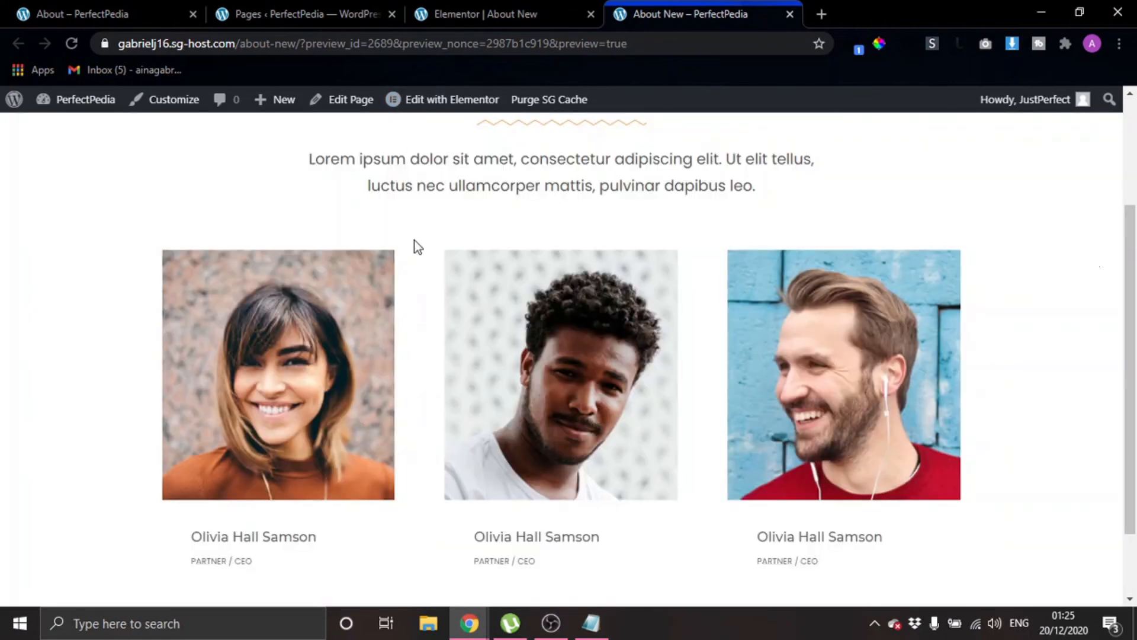
right_click(414, 240)
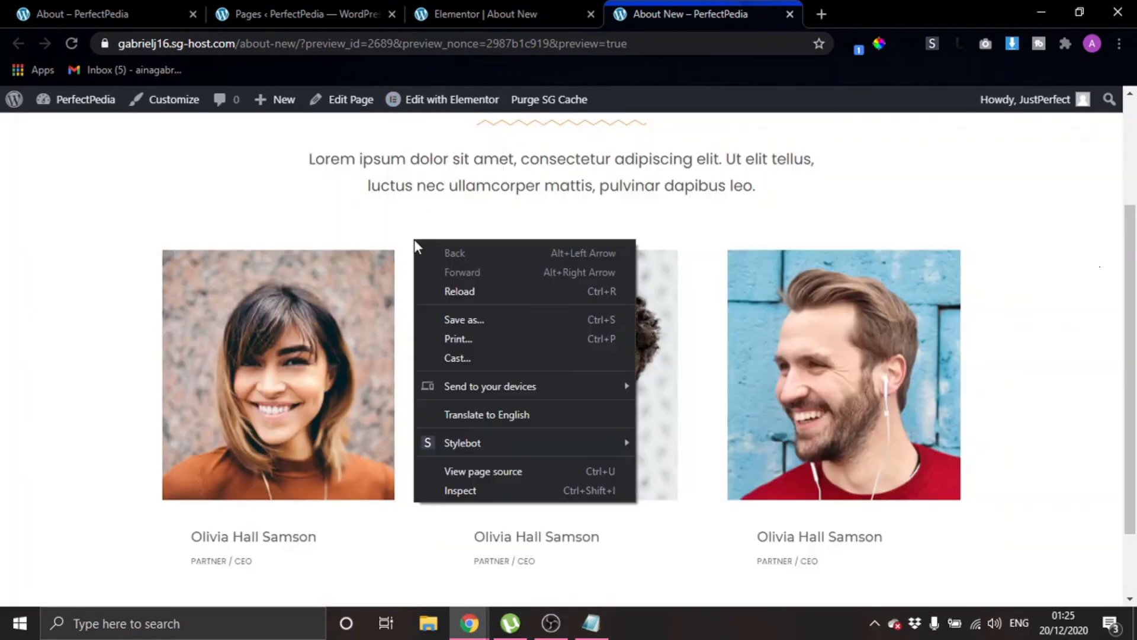
Inspect the intro text's elementor-widget-wrap div in DevTools device mode, then return to the About New editor
click(472, 490)
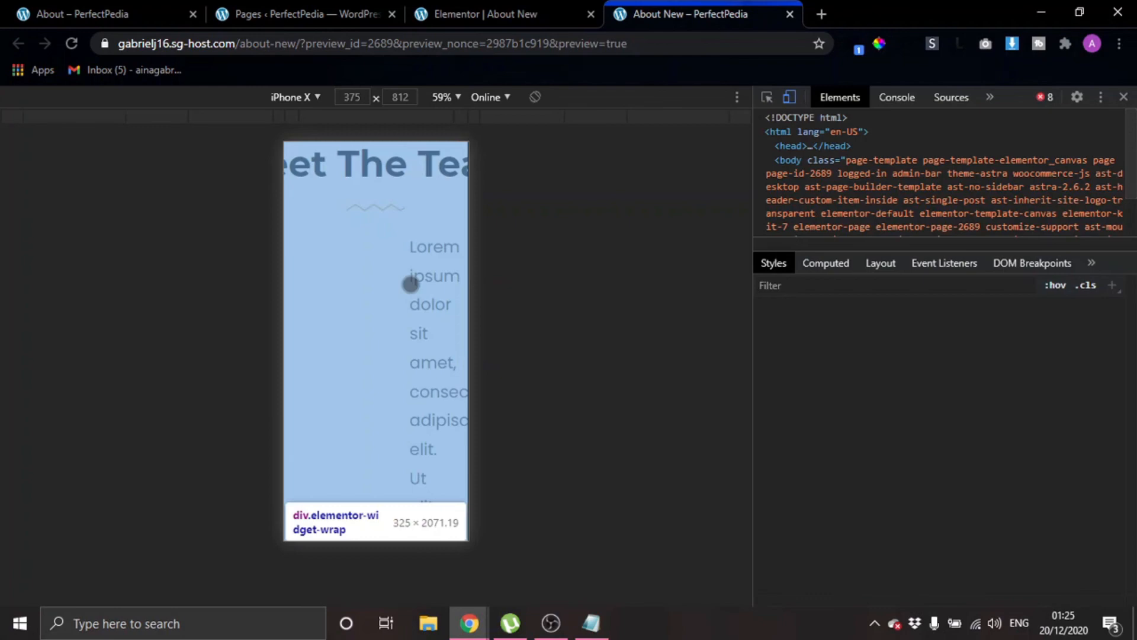
click(410, 284)
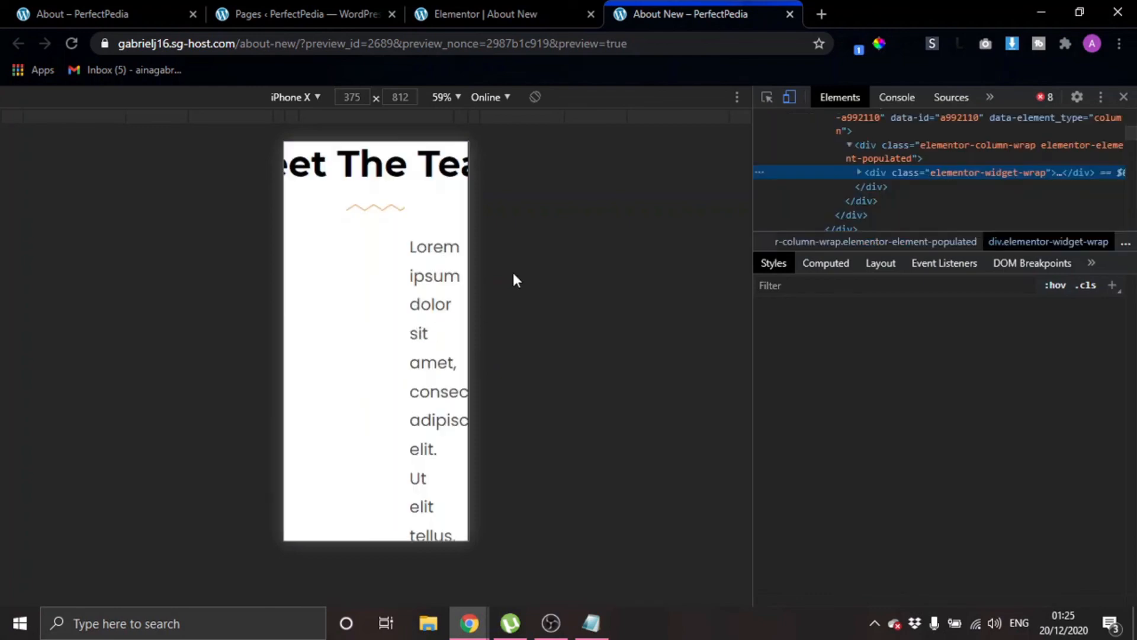
scroll(386, 272, down, 5)
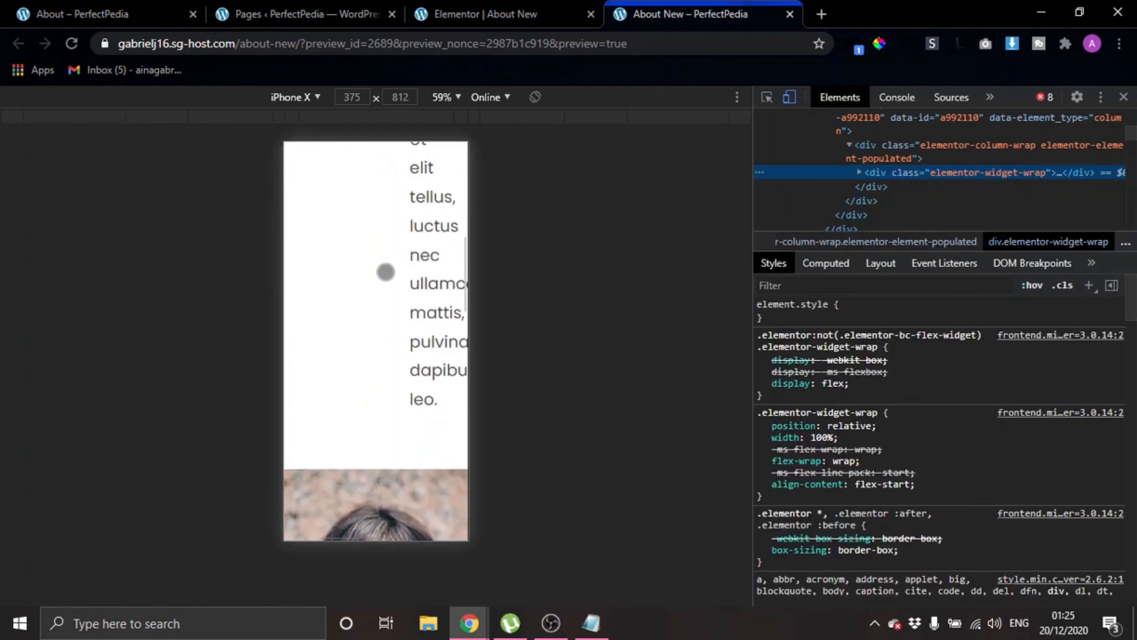
scroll(386, 272, up, 5)
click(474, 13)
scroll(607, 240, up, 4)
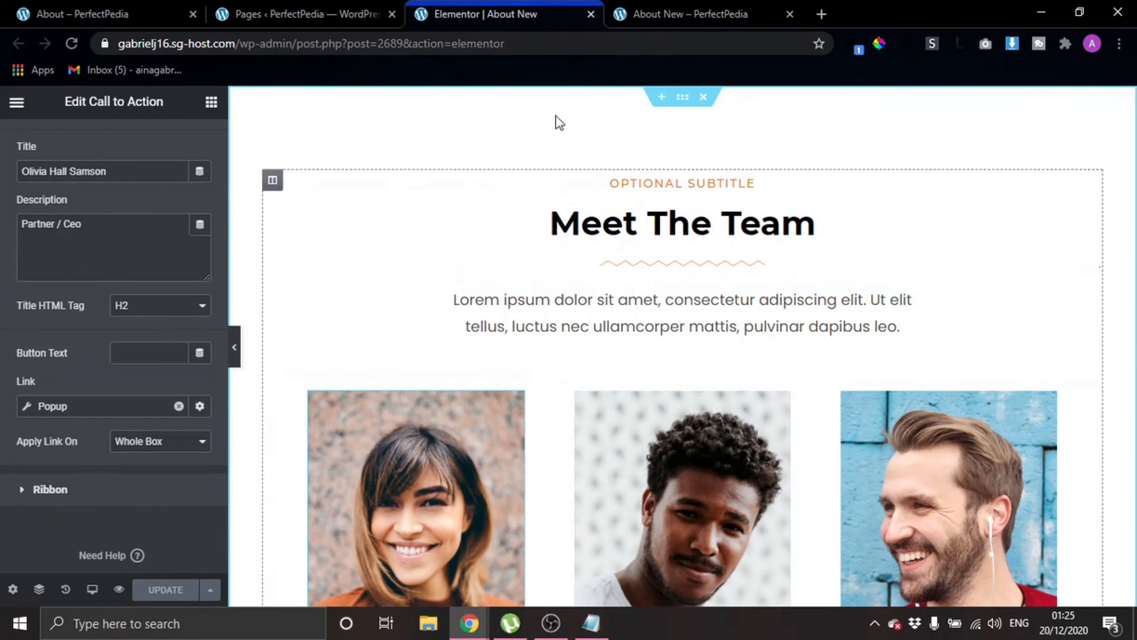
Switch the Elementor preview to Mobile responsive mode
click(92, 593)
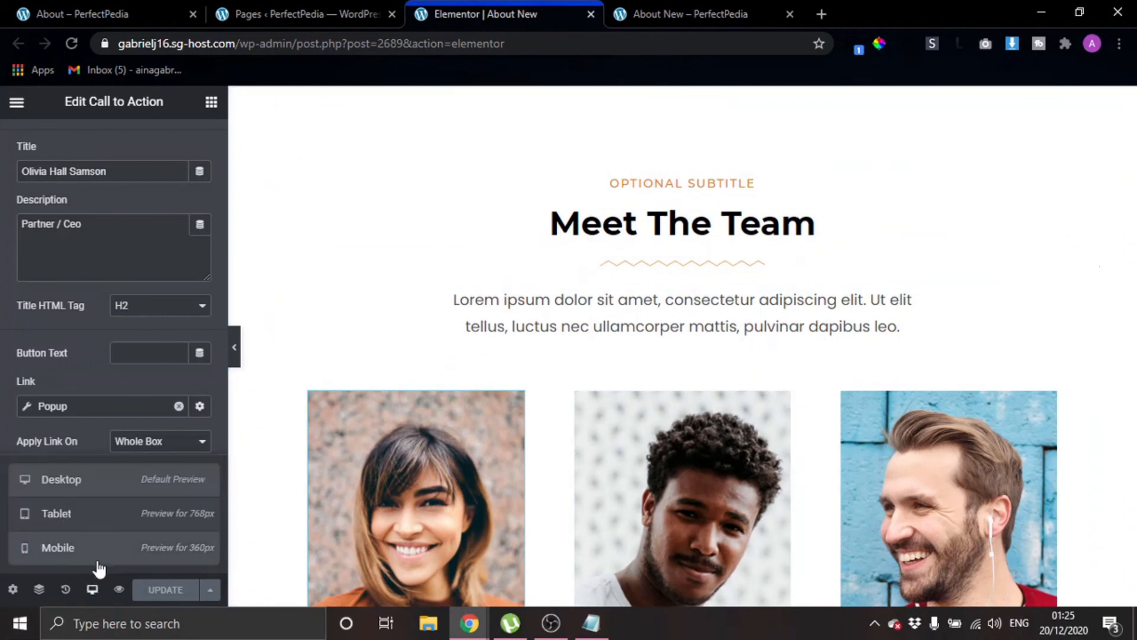
click(96, 550)
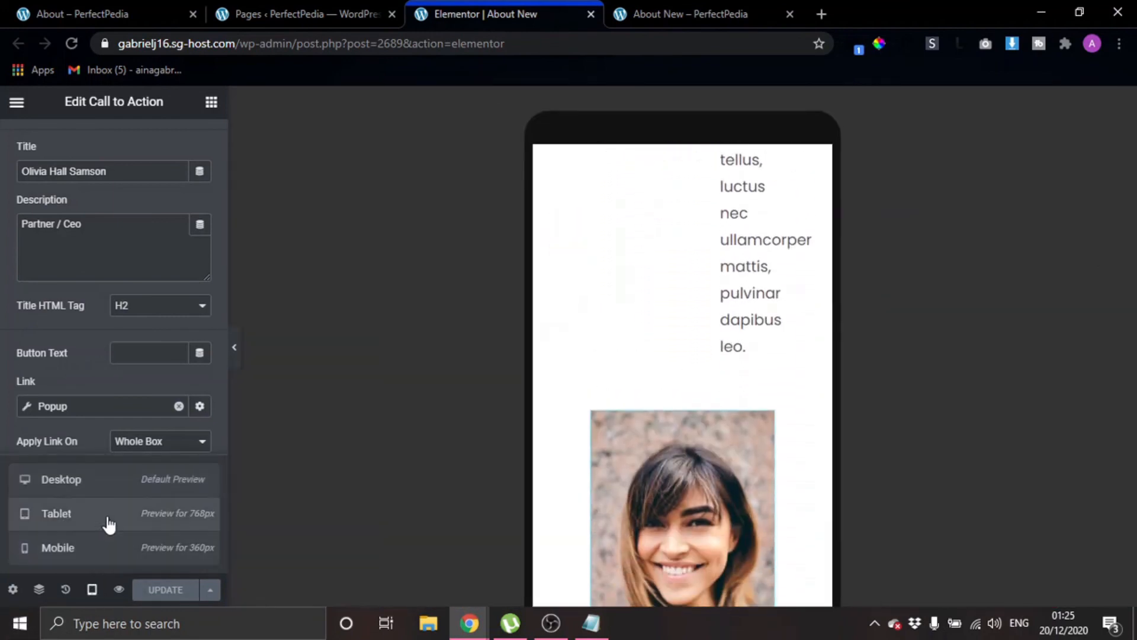
click(107, 513)
scroll(588, 437, up, 2)
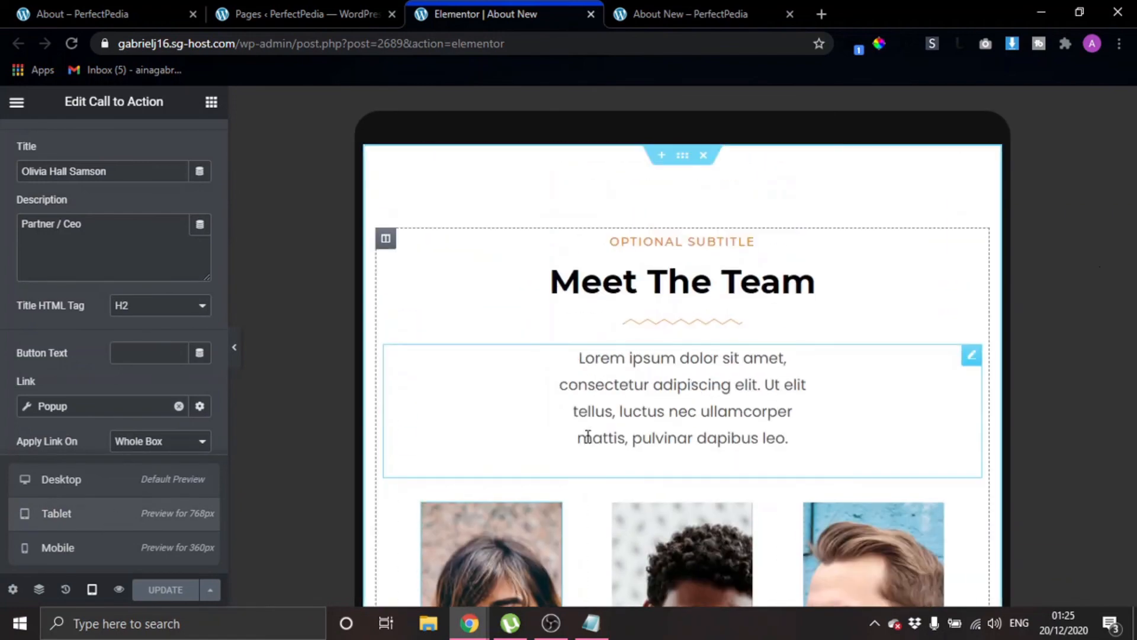
scroll(587, 437, down, 3)
scroll(587, 437, up, 3)
scroll(587, 438, down, 3)
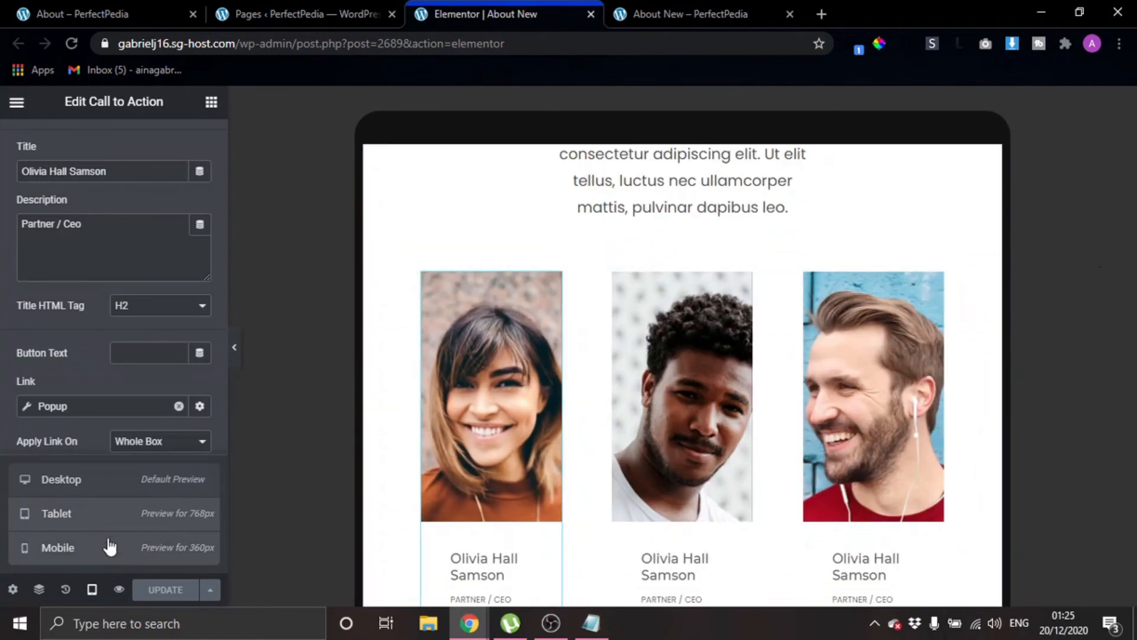
click(92, 560)
scroll(648, 424, down, 2)
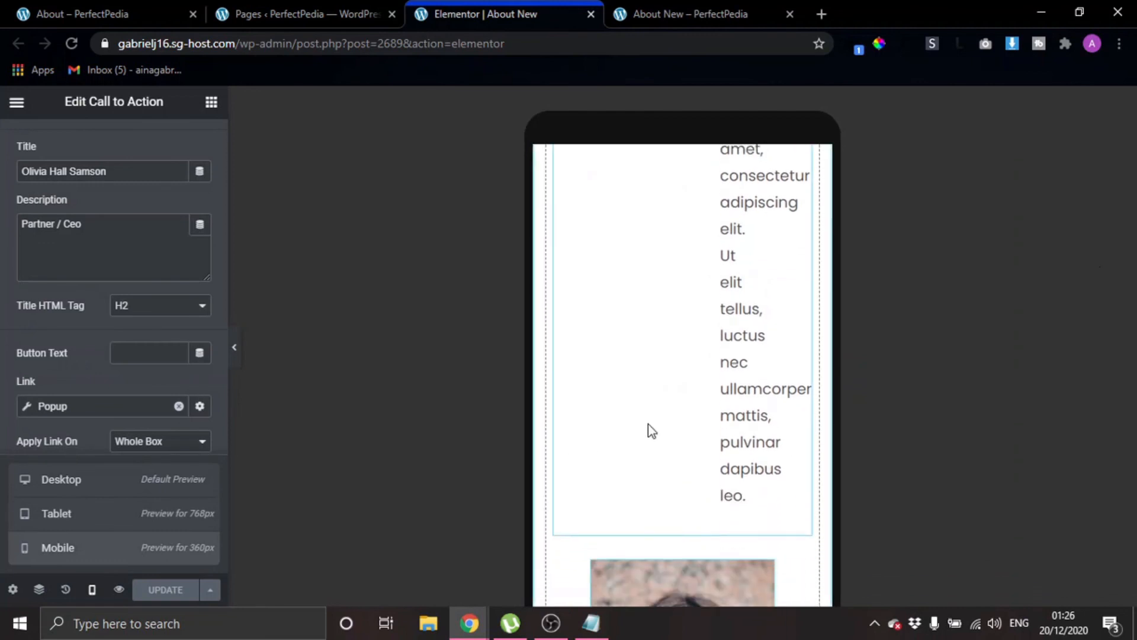
scroll(648, 425, up, 3)
scroll(648, 428, up, 3)
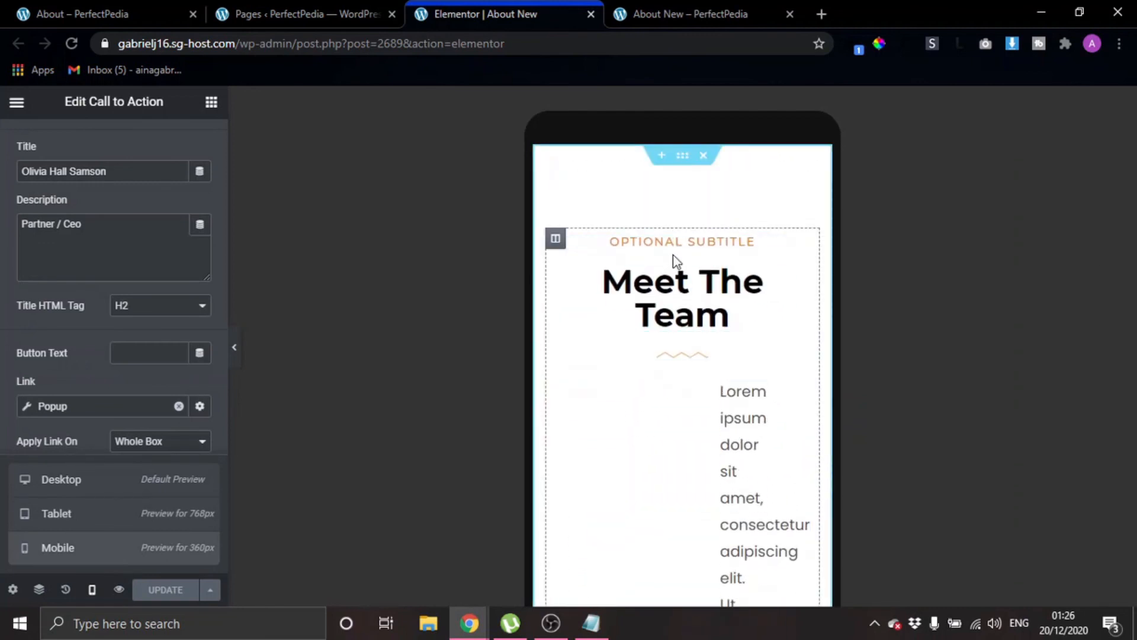
Set the Meet The Team heading's mobile font size to 30
click(663, 303)
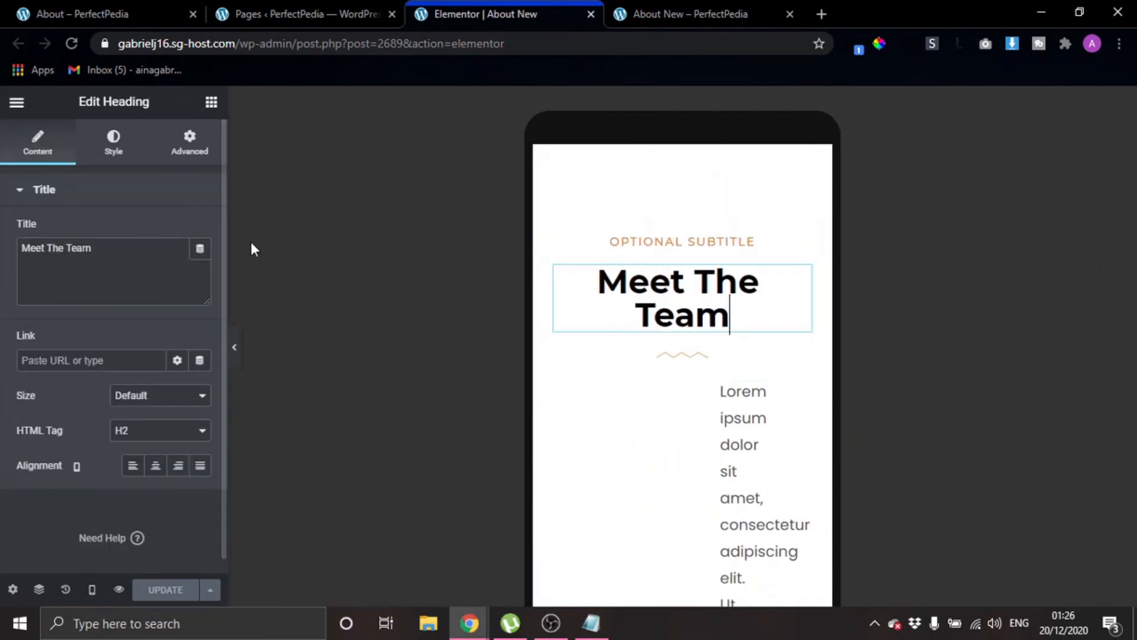
click(115, 143)
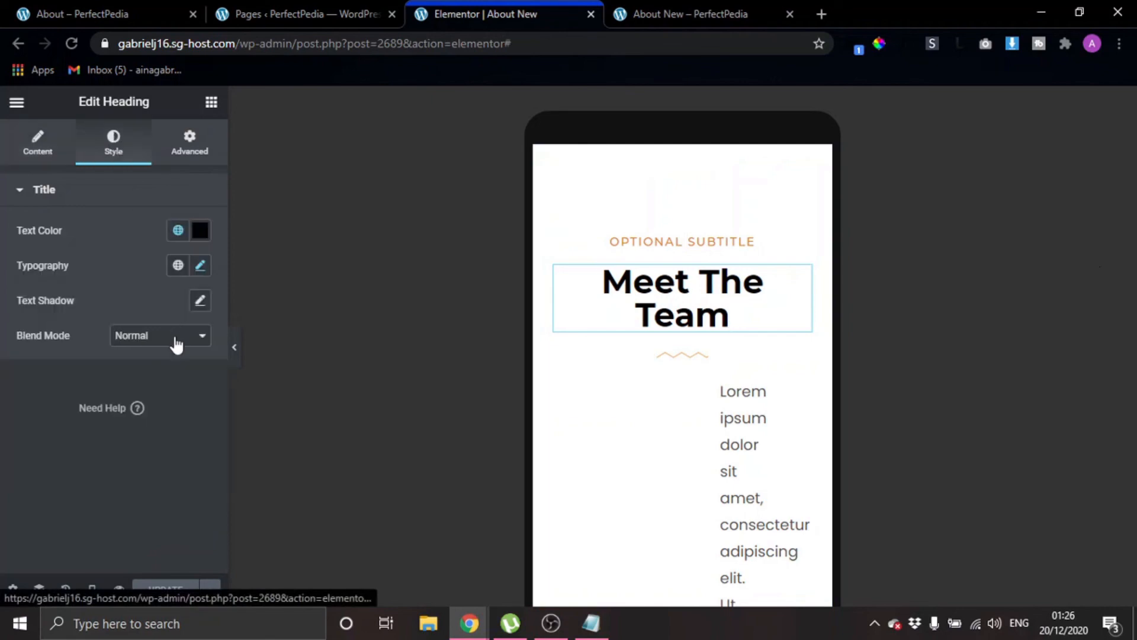
click(200, 266)
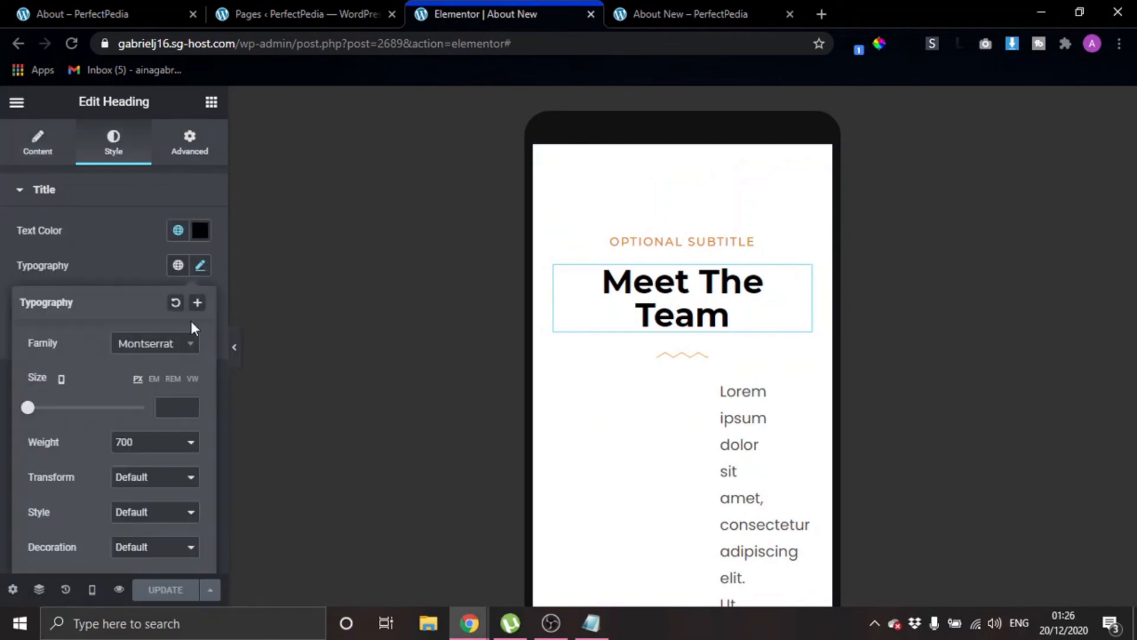
click(169, 406)
text(30)
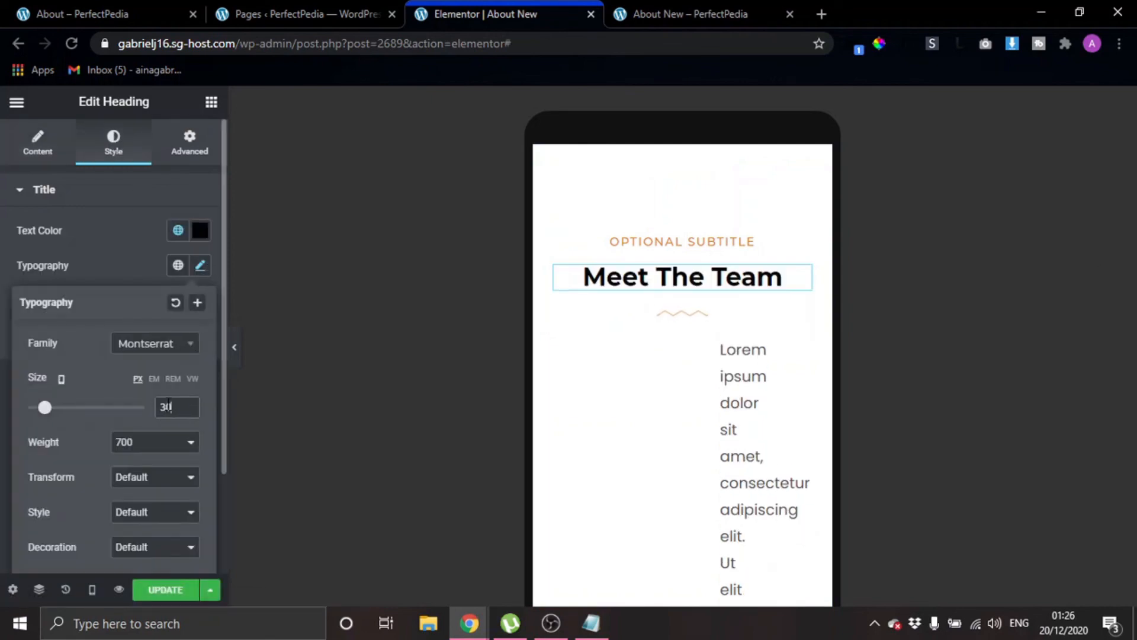
Widen the zigzag divider under the heading to 34 on mobile
click(689, 320)
drag(16, 298, 67, 308)
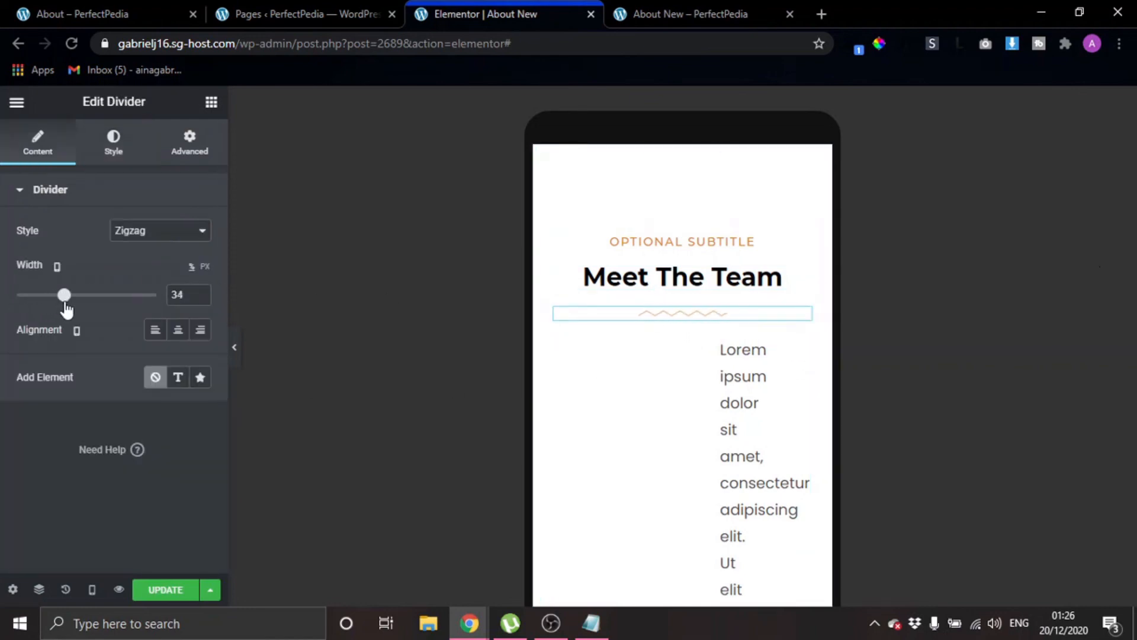
click(776, 426)
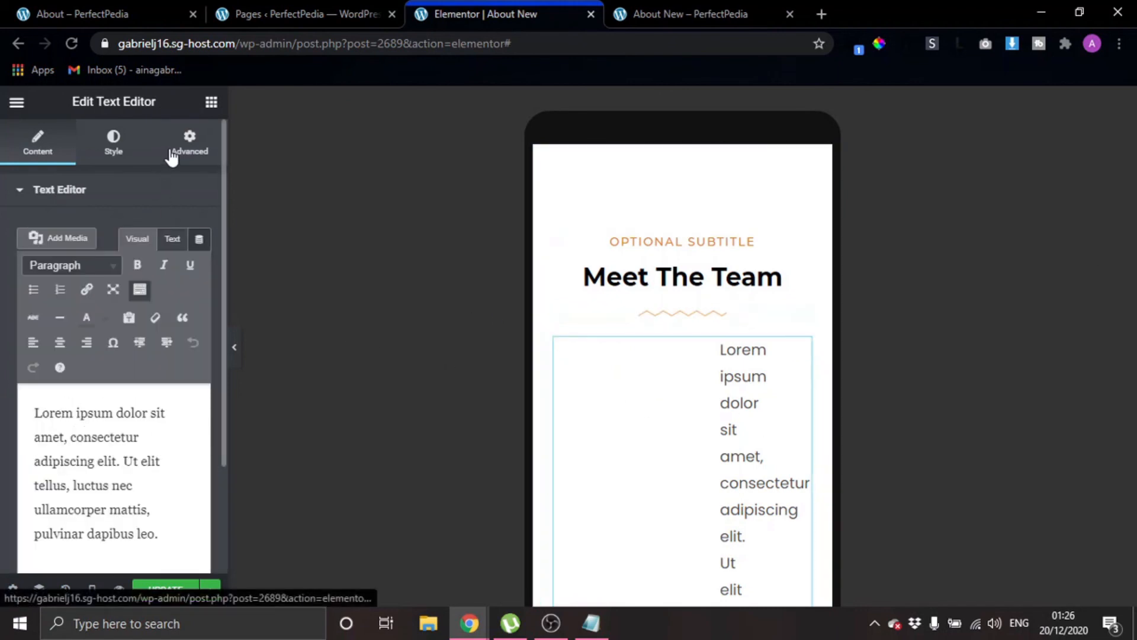
Set the intro paragraph's padding to 0 on all four sides in mobile view
click(176, 155)
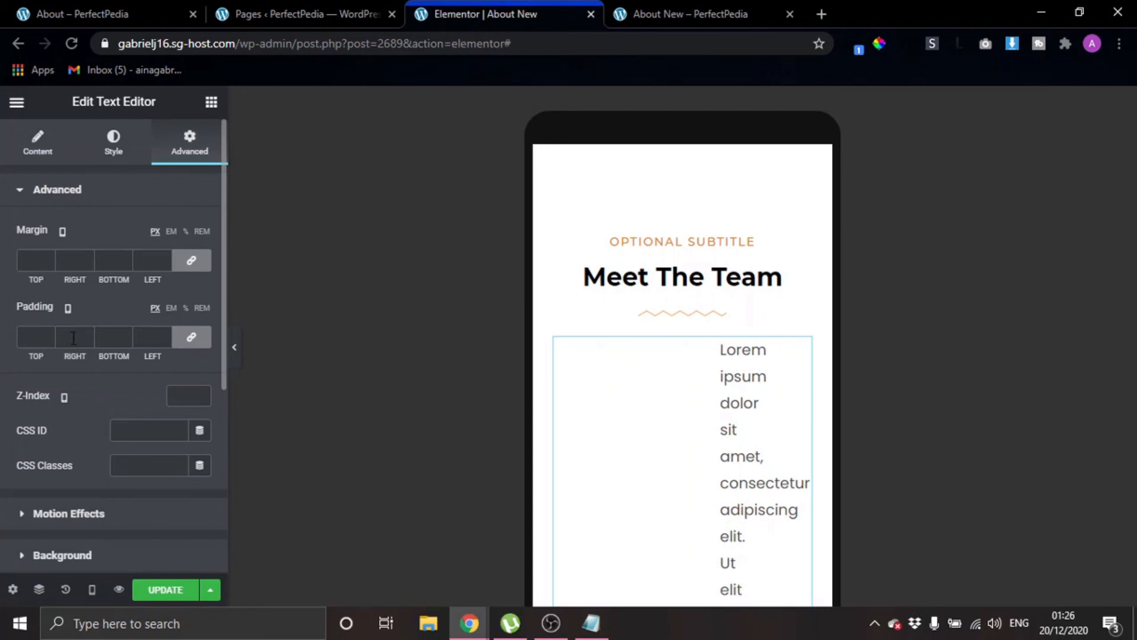
click(192, 339)
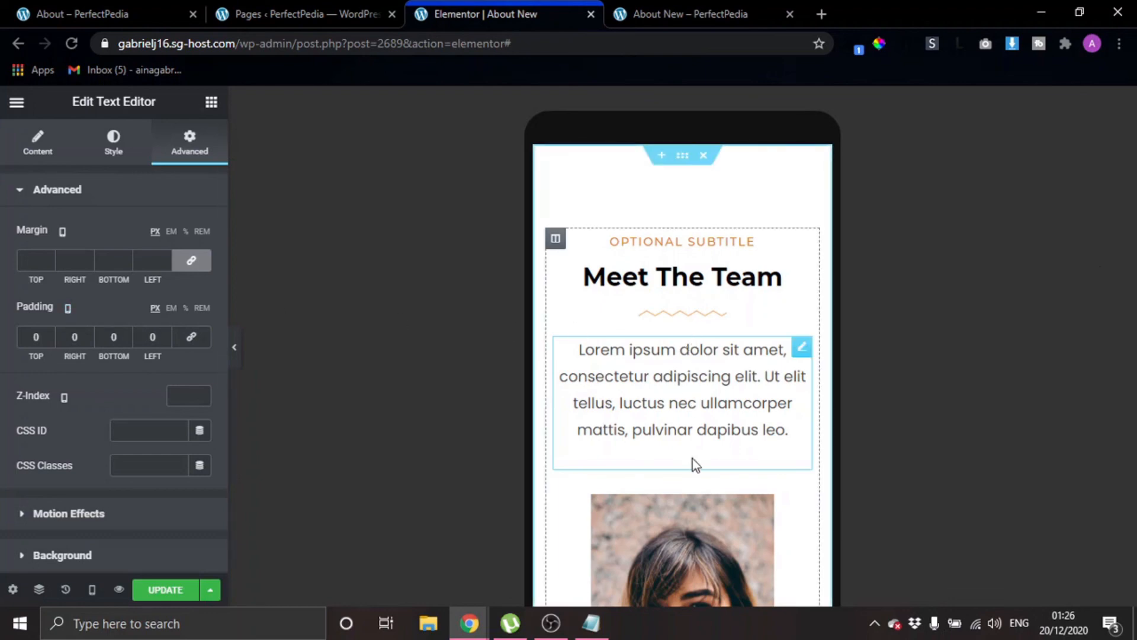
scroll(692, 458, down, 4)
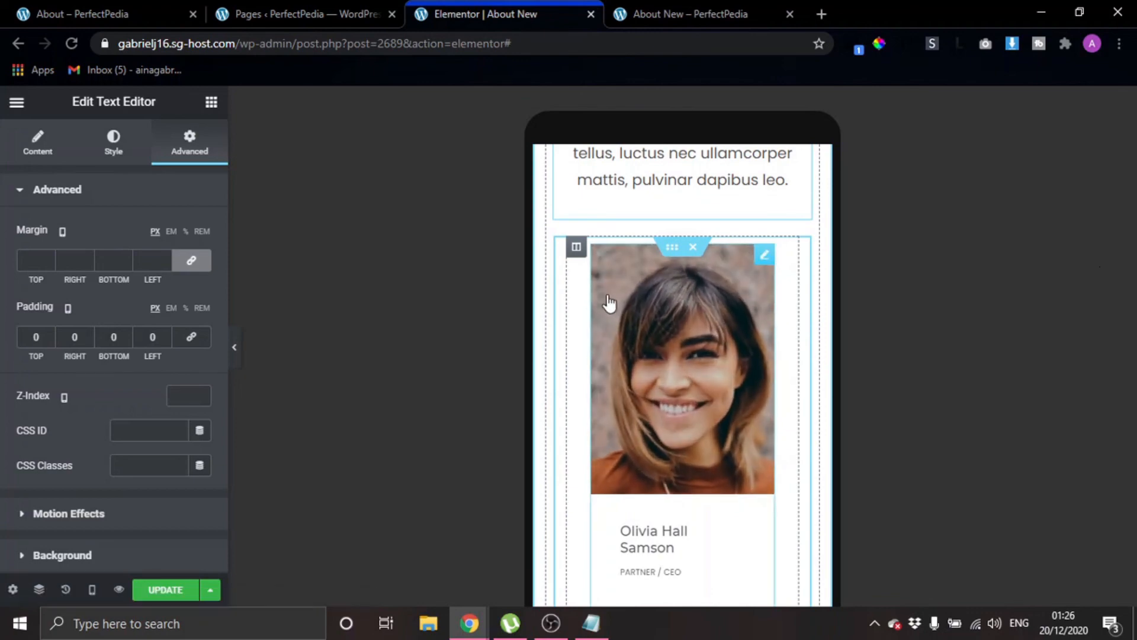
scroll(697, 369, down, 3)
scroll(696, 368, up, 4)
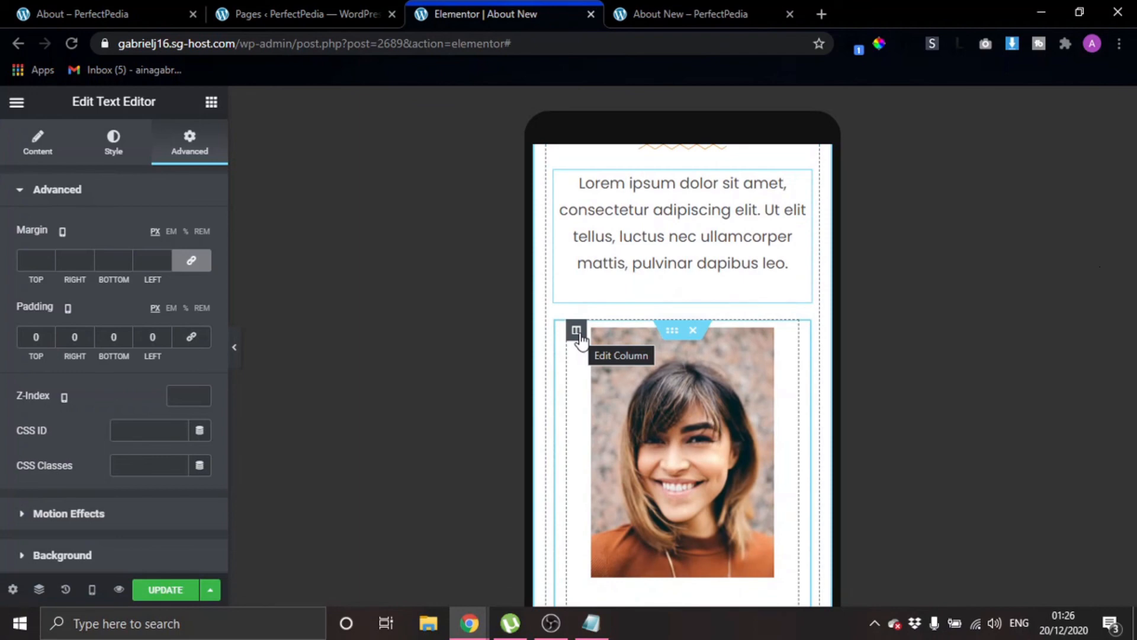
click(576, 331)
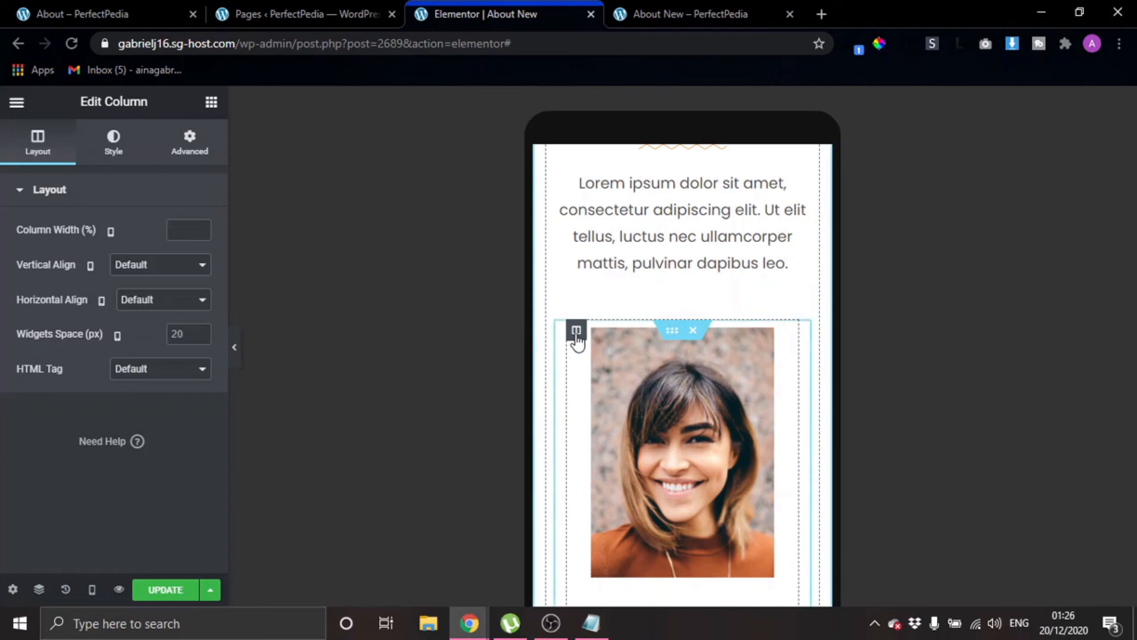
Zero the mobile margins of the first and second team member columns
click(209, 148)
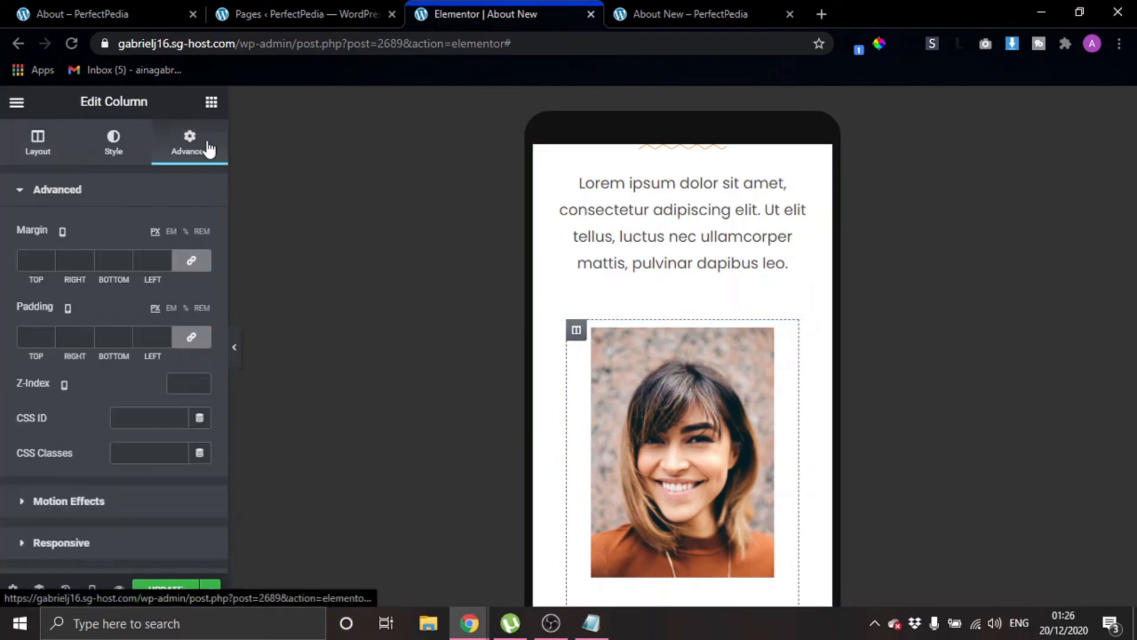
click(189, 264)
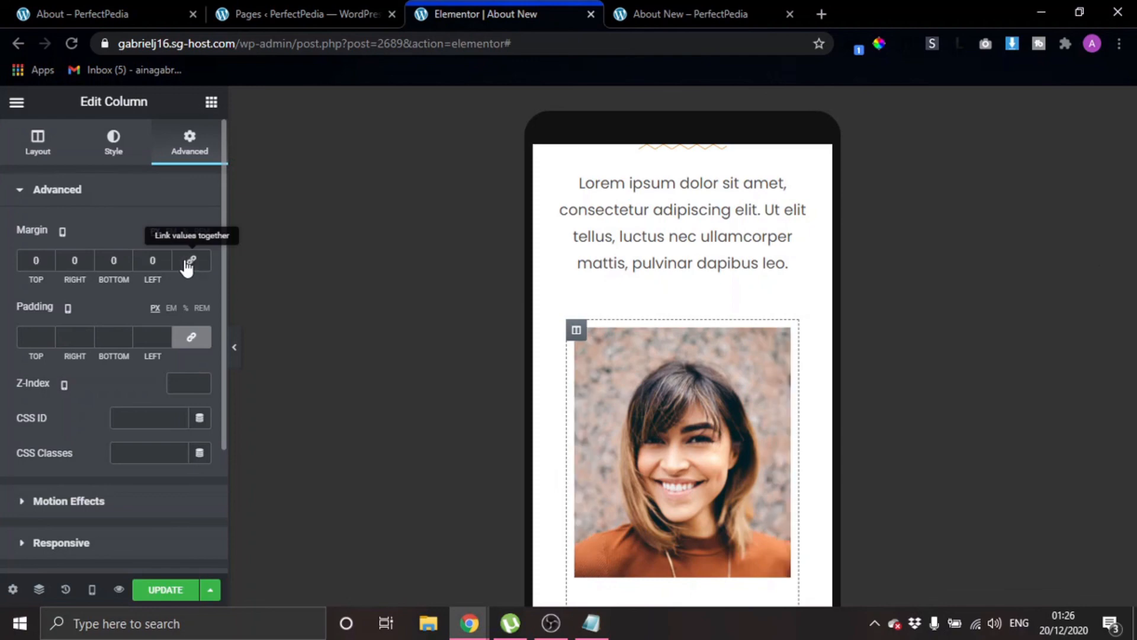
scroll(665, 424, down, 1)
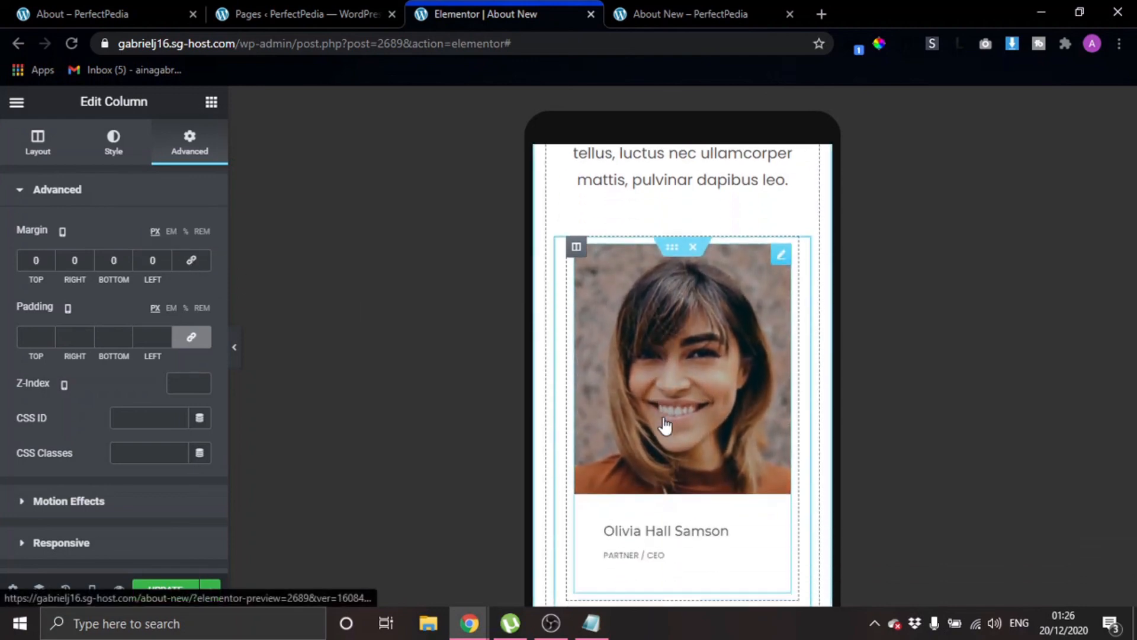
scroll(664, 425, down, 4)
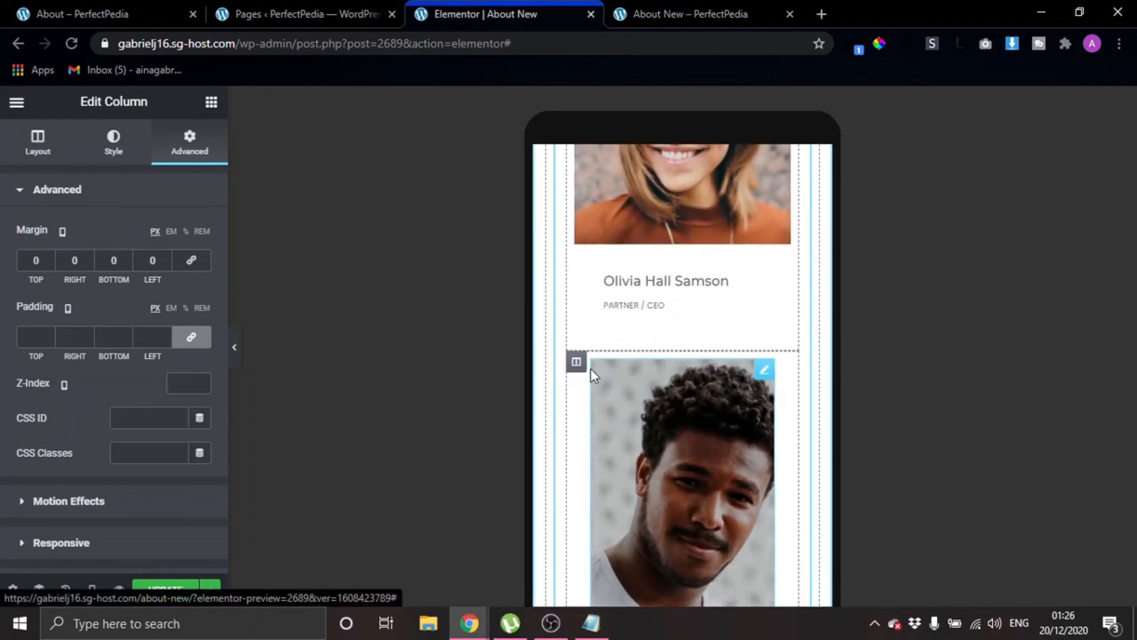
click(576, 363)
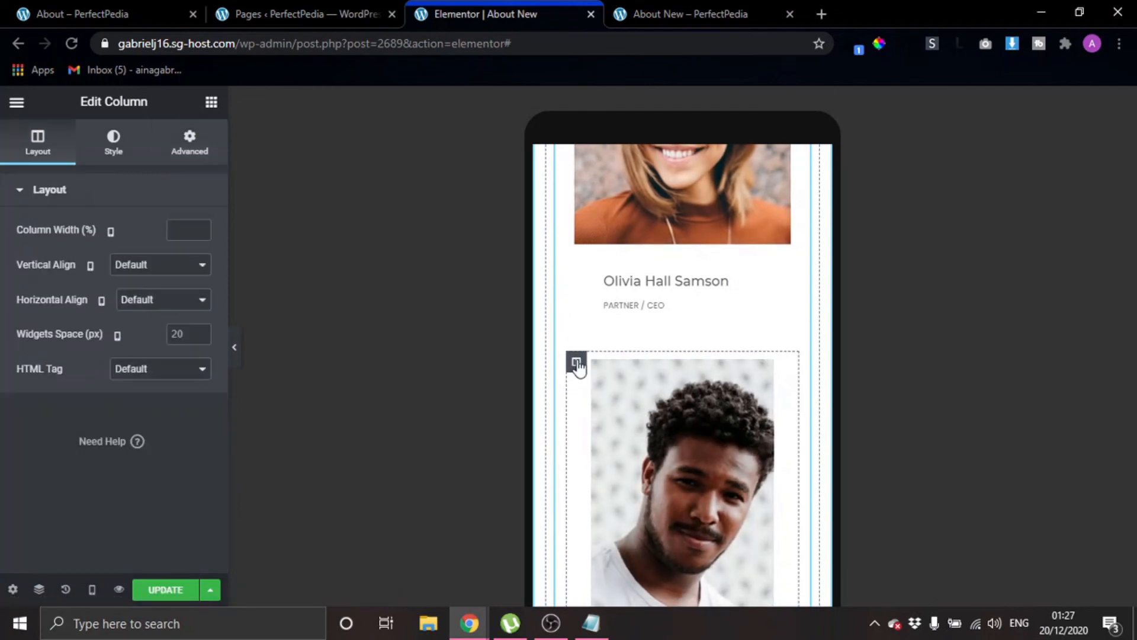
click(178, 151)
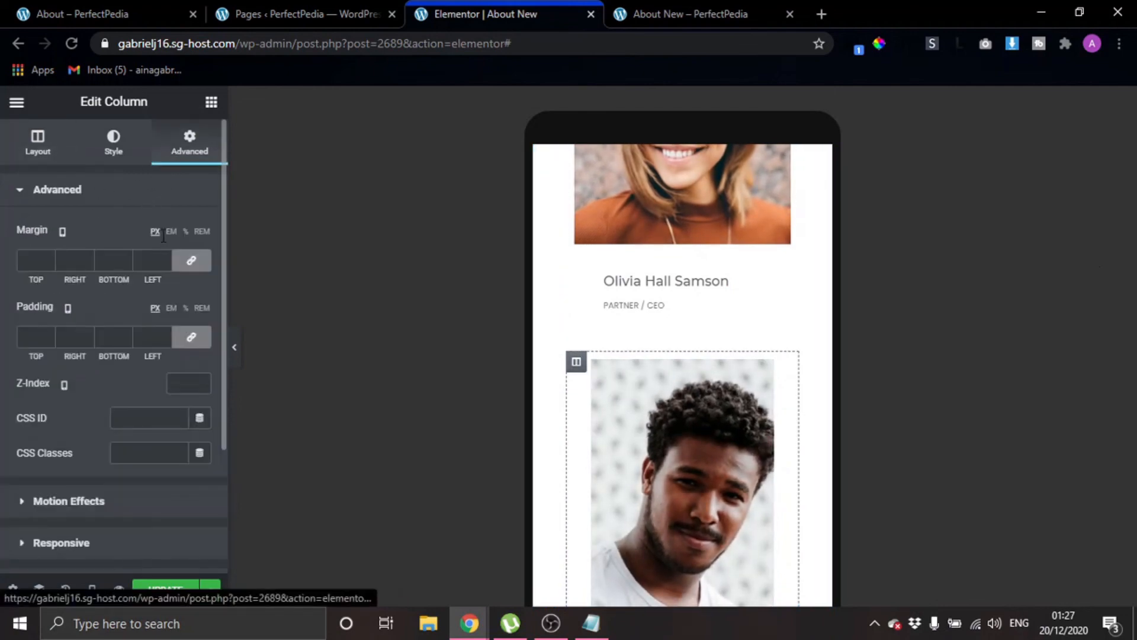
click(190, 263)
Zero the third team column's mobile margins, then switch to the About New preview
scroll(578, 329, down, 6)
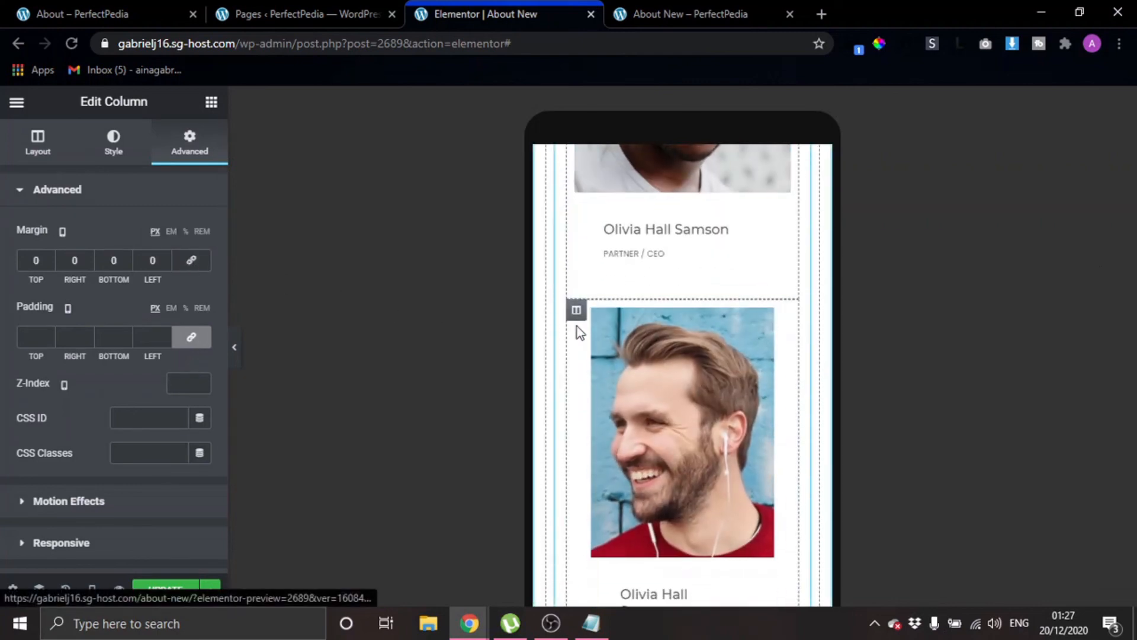
click(576, 310)
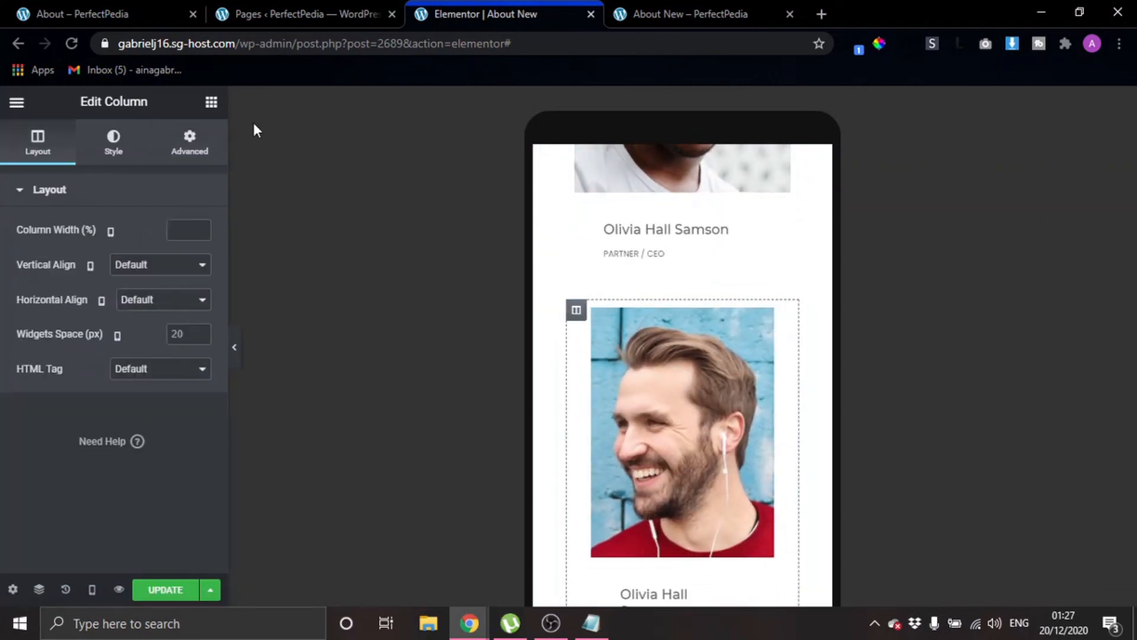
click(200, 150)
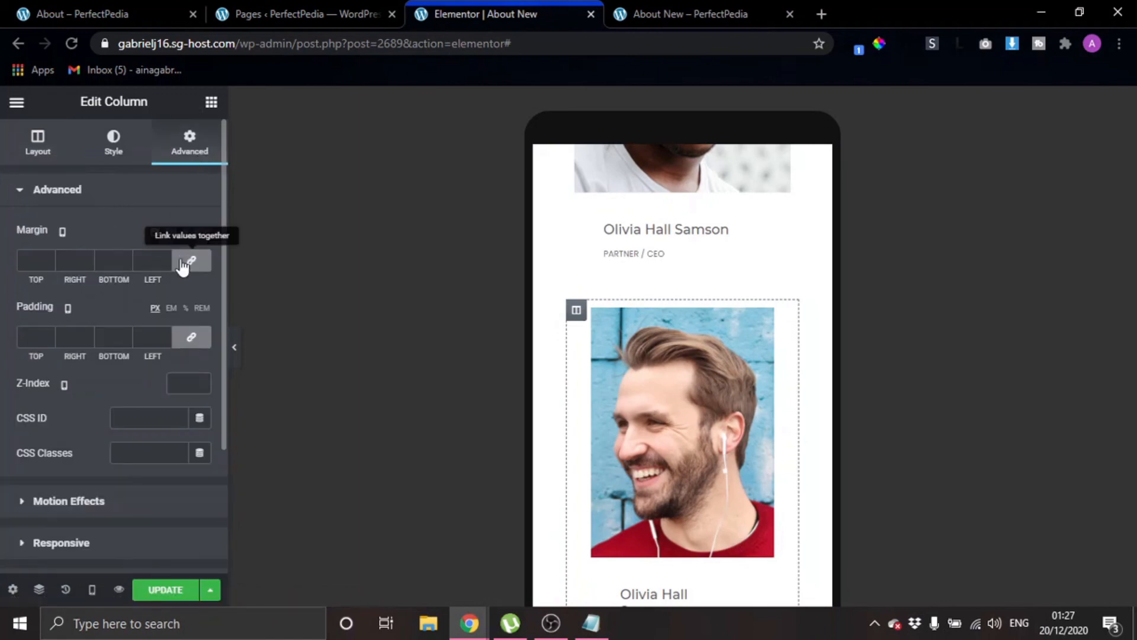
click(190, 259)
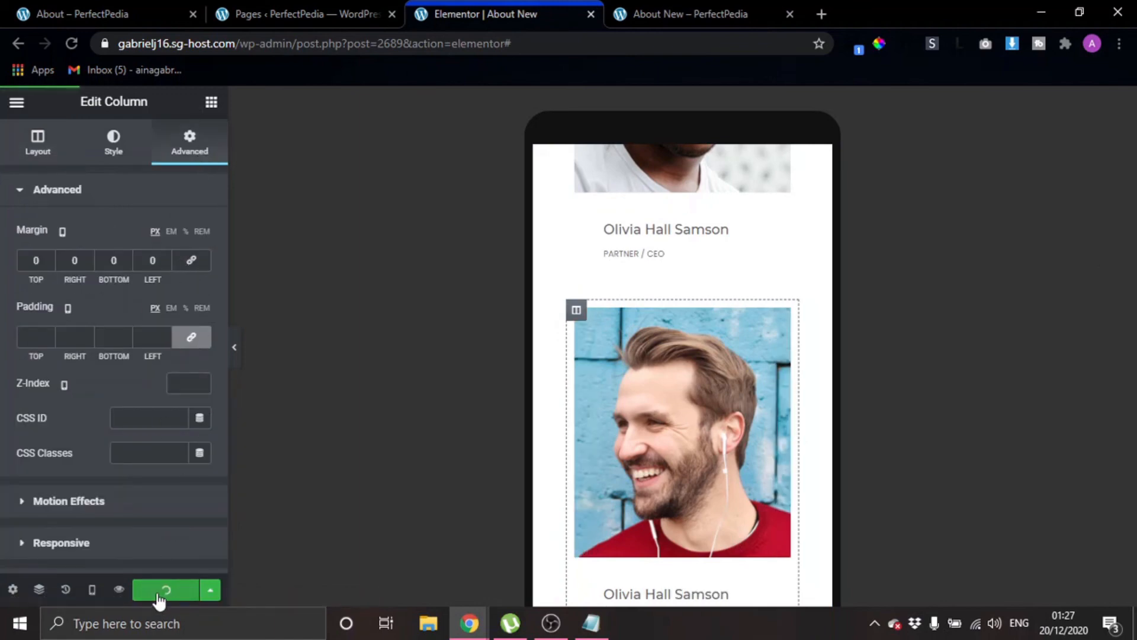
click(690, 14)
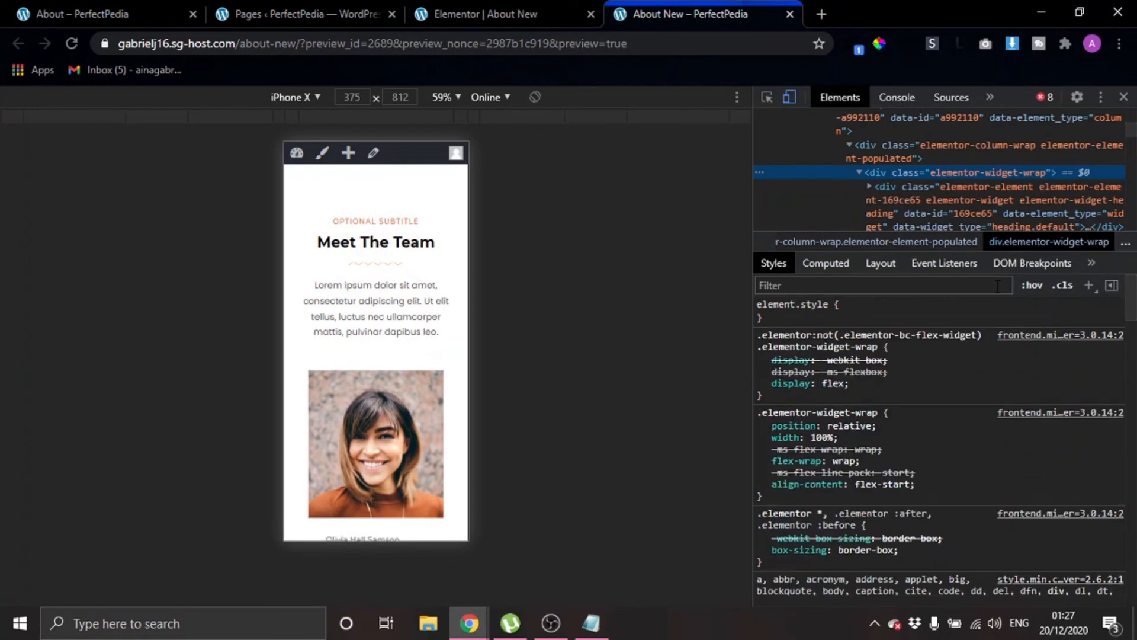
Scroll through the team cards on the iPhone X-sized About New preview
scroll(408, 316, down, 10)
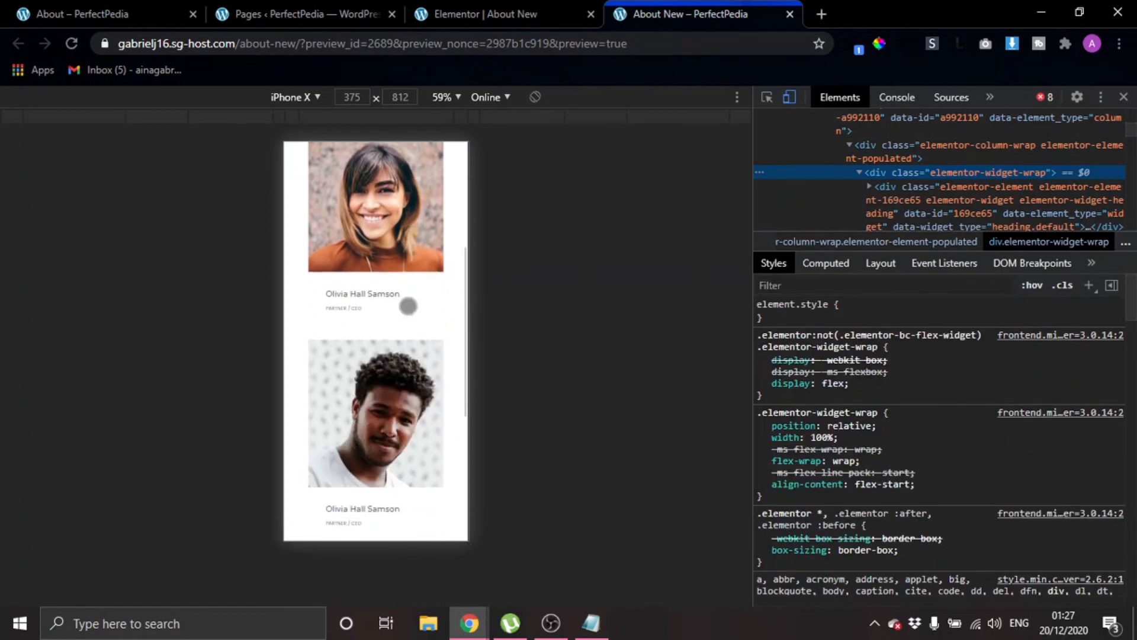
scroll(404, 306, up, 10)
scroll(404, 306, down, 8)
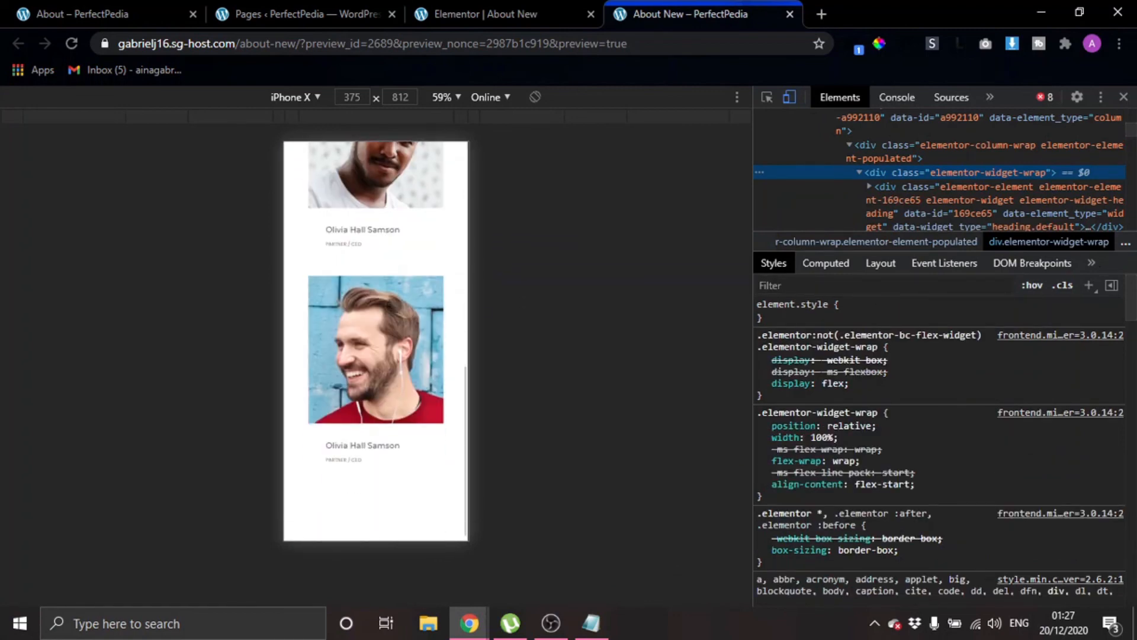
scroll(387, 235, up, 8)
click(377, 230)
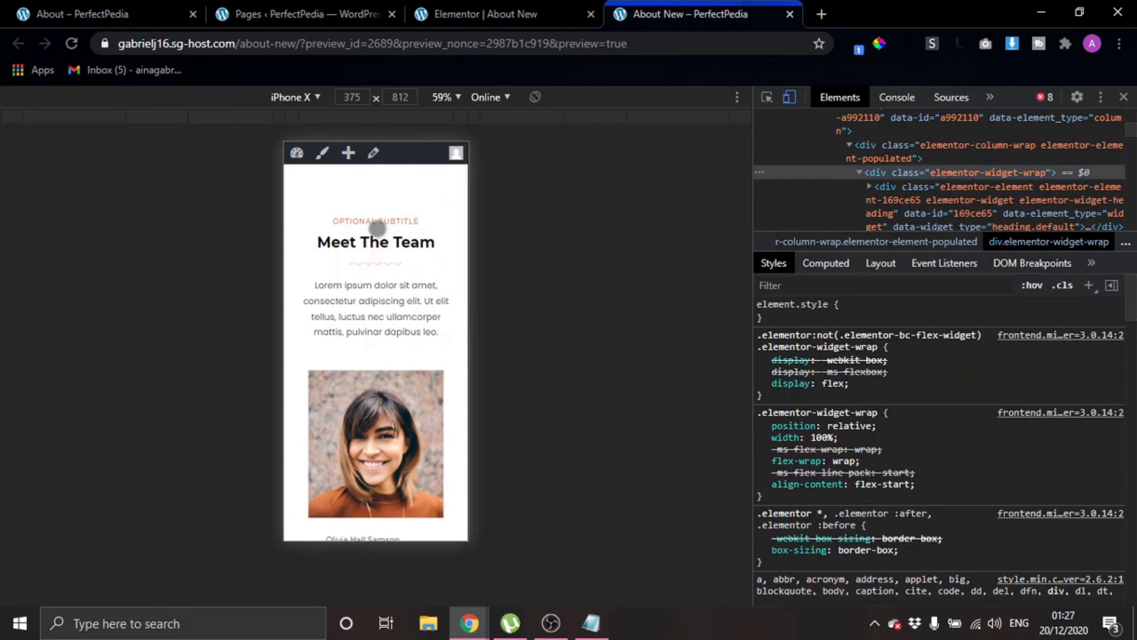
scroll(349, 391, down, 8)
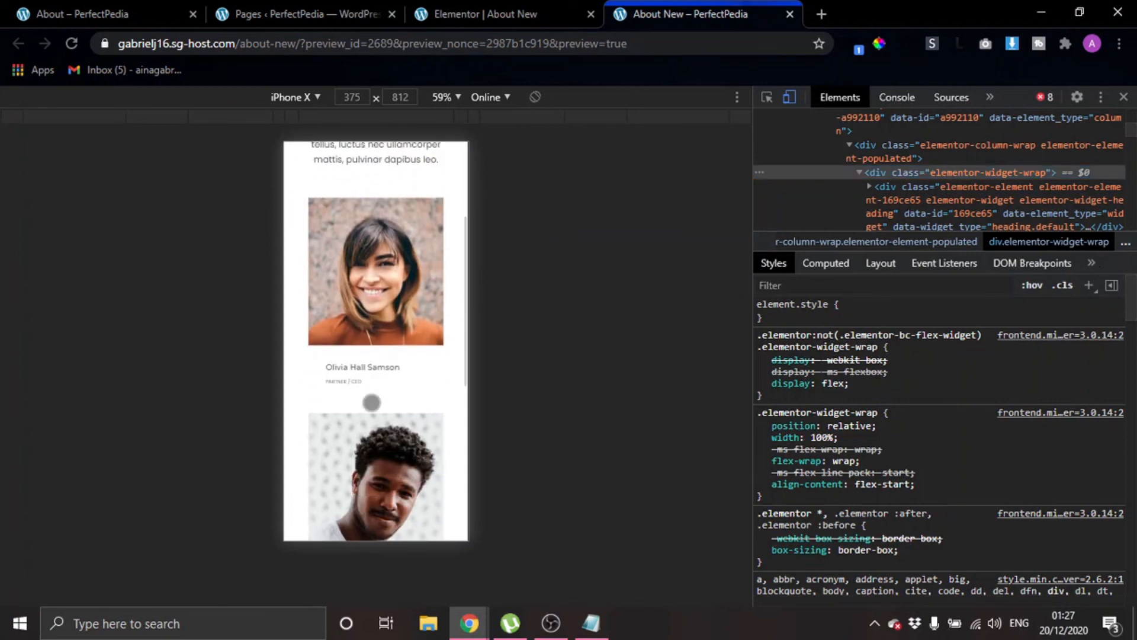
scroll(388, 376, down, 5)
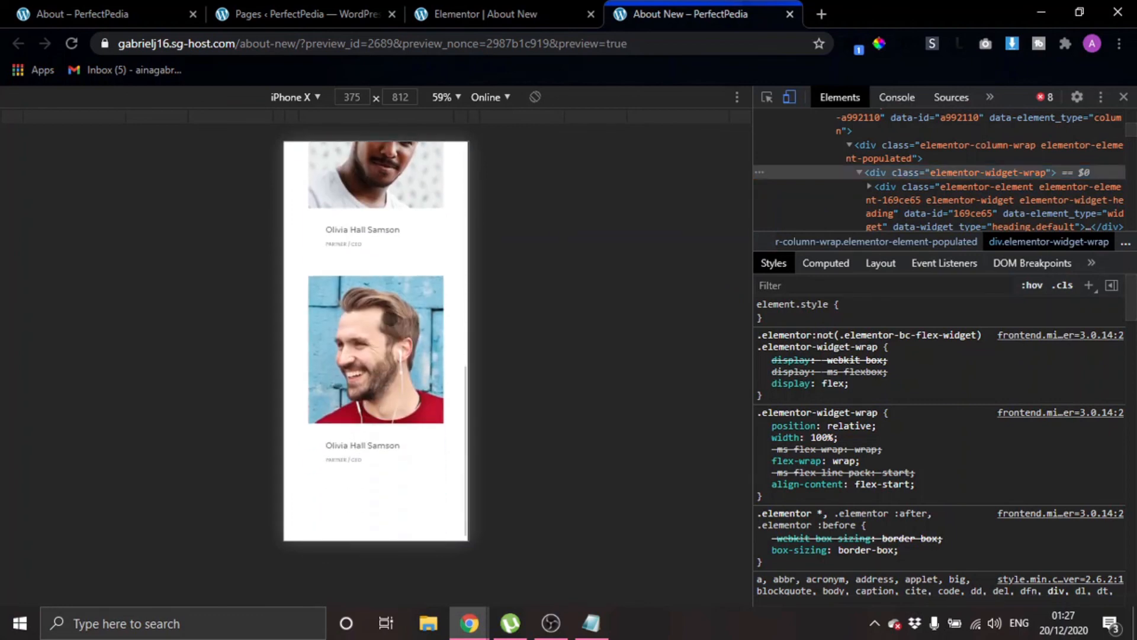
scroll(392, 508, up, 10)
scroll(385, 414, up, 2)
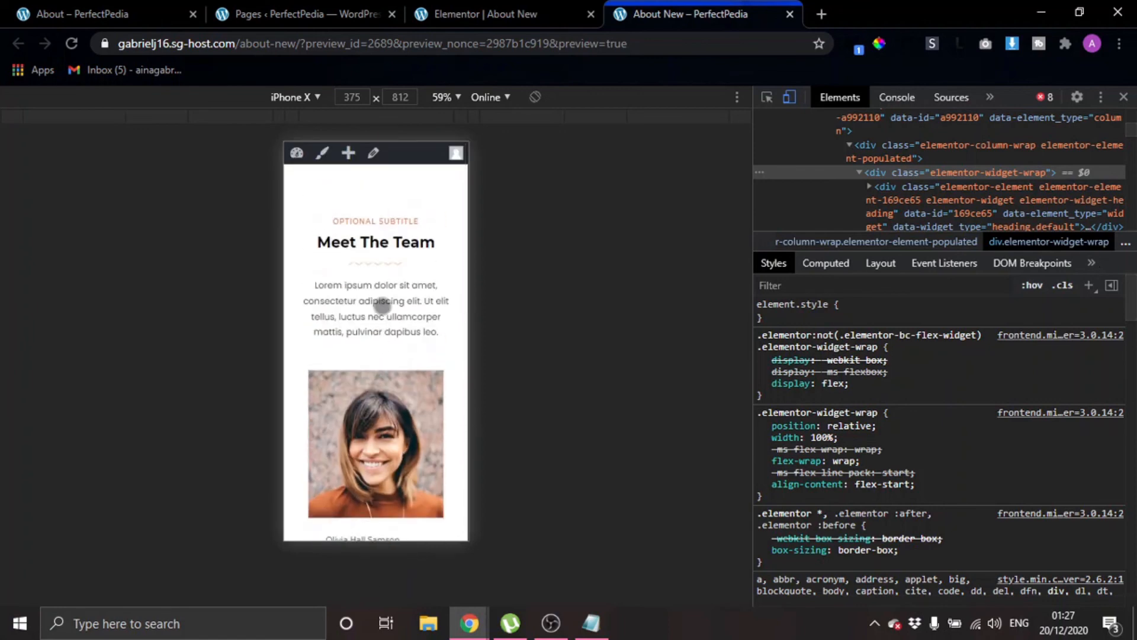
scroll(383, 302, down, 4)
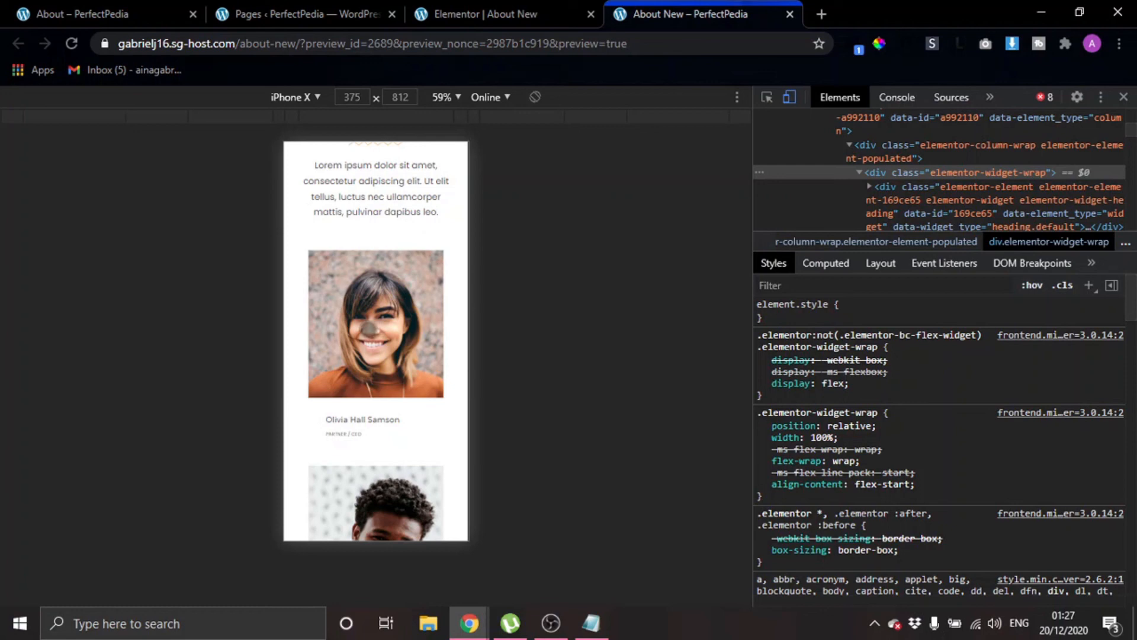
Open the first team member's bio popup and review its name, PARTNER / CEO role and bio
click(369, 328)
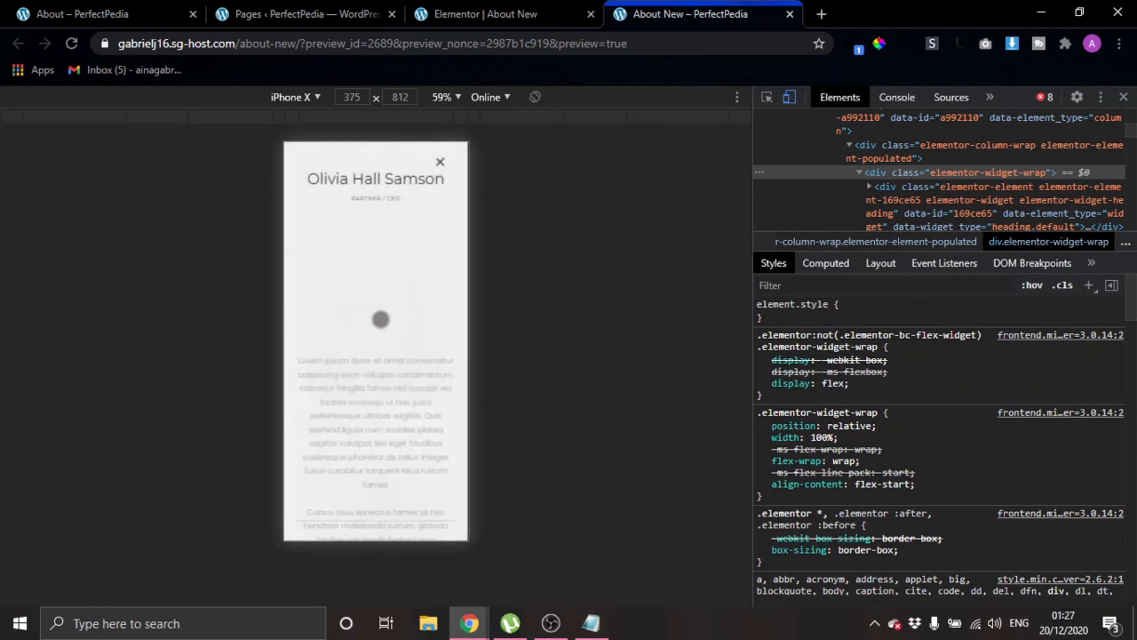
scroll(400, 422, down, 3)
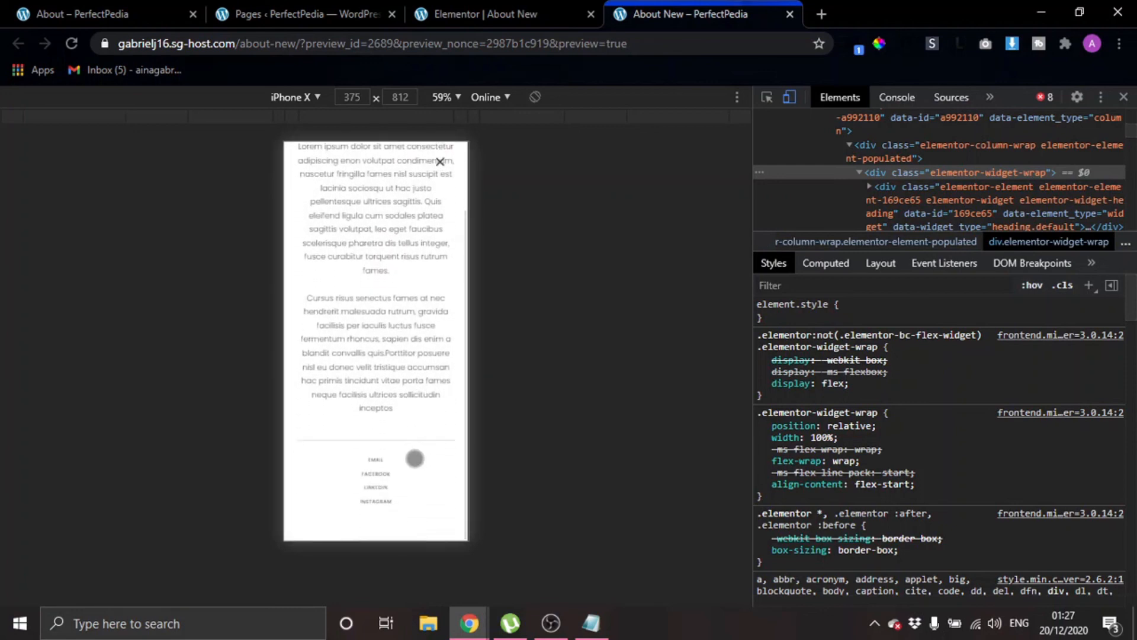
scroll(376, 457, up, 3)
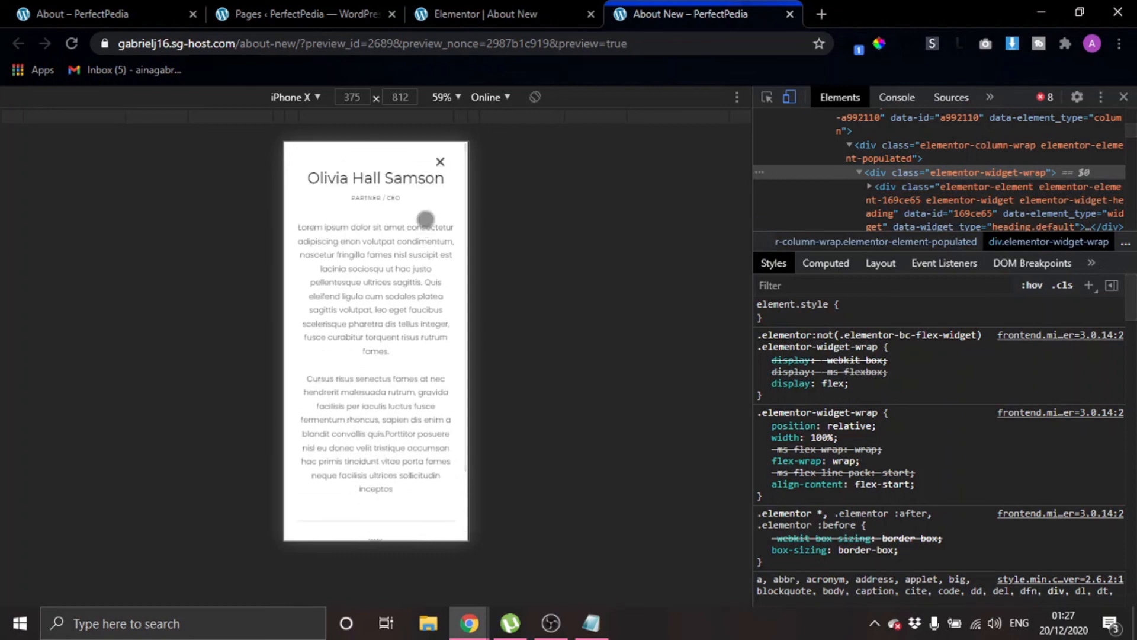
scroll(376, 398, down, 2)
scroll(376, 398, up, 2)
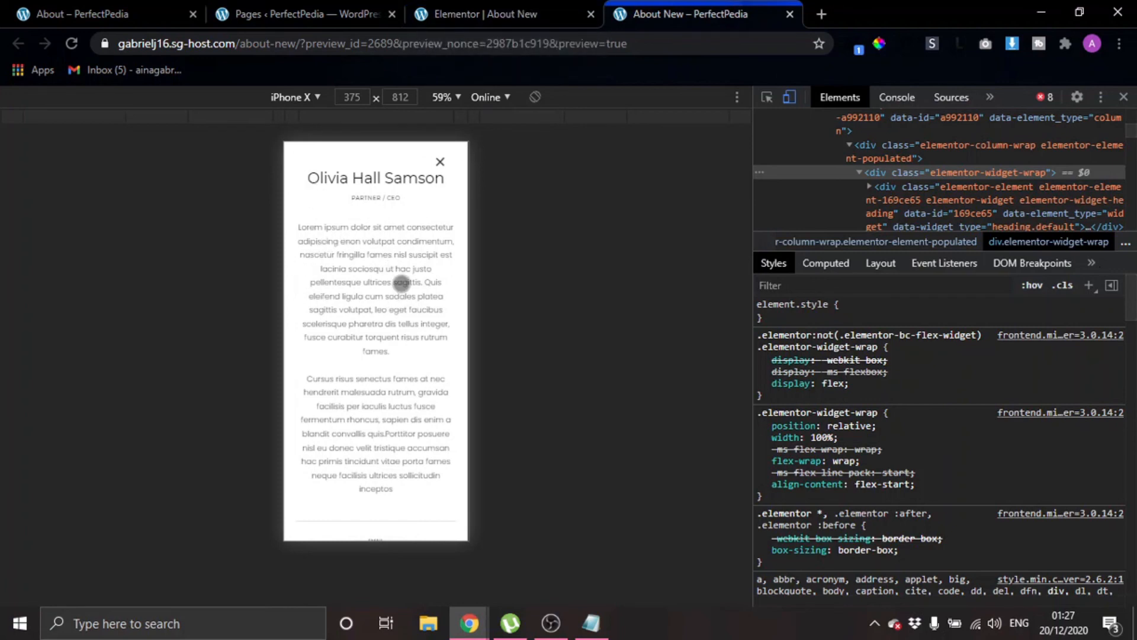
scroll(401, 282, down, 2)
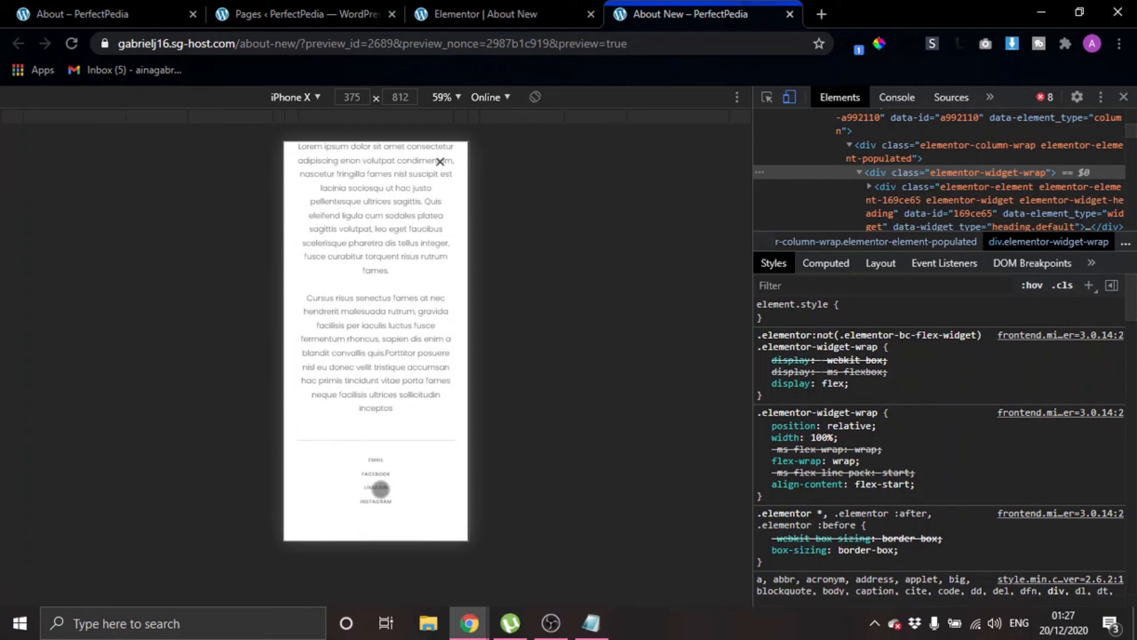
scroll(393, 383, up, 2)
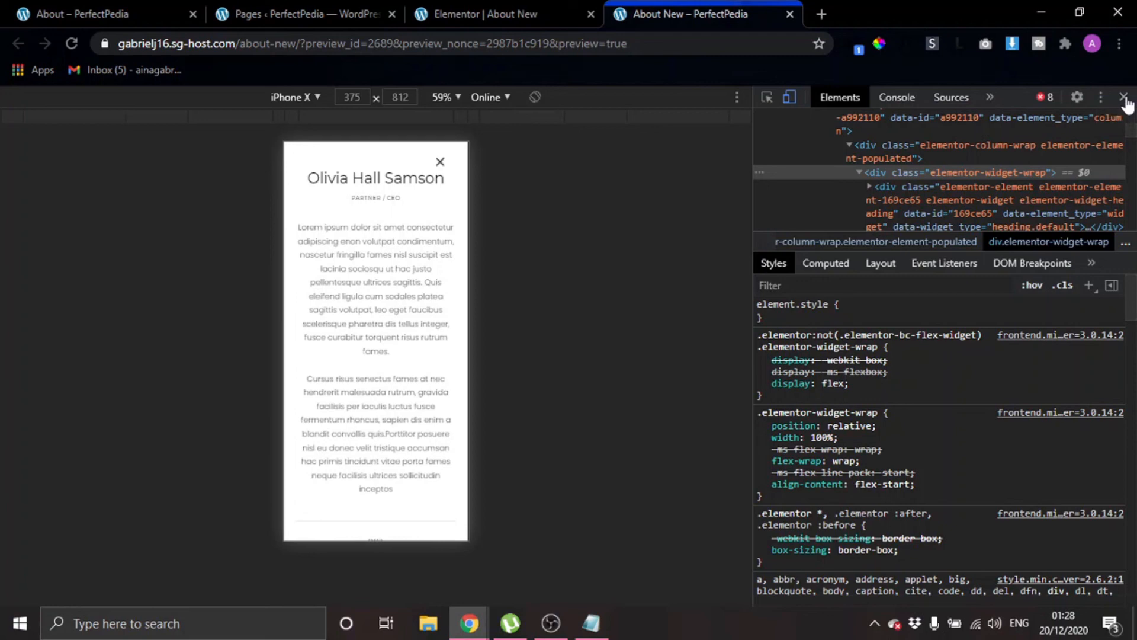
Exit phone emulation and close the team member's bio popup
click(1124, 97)
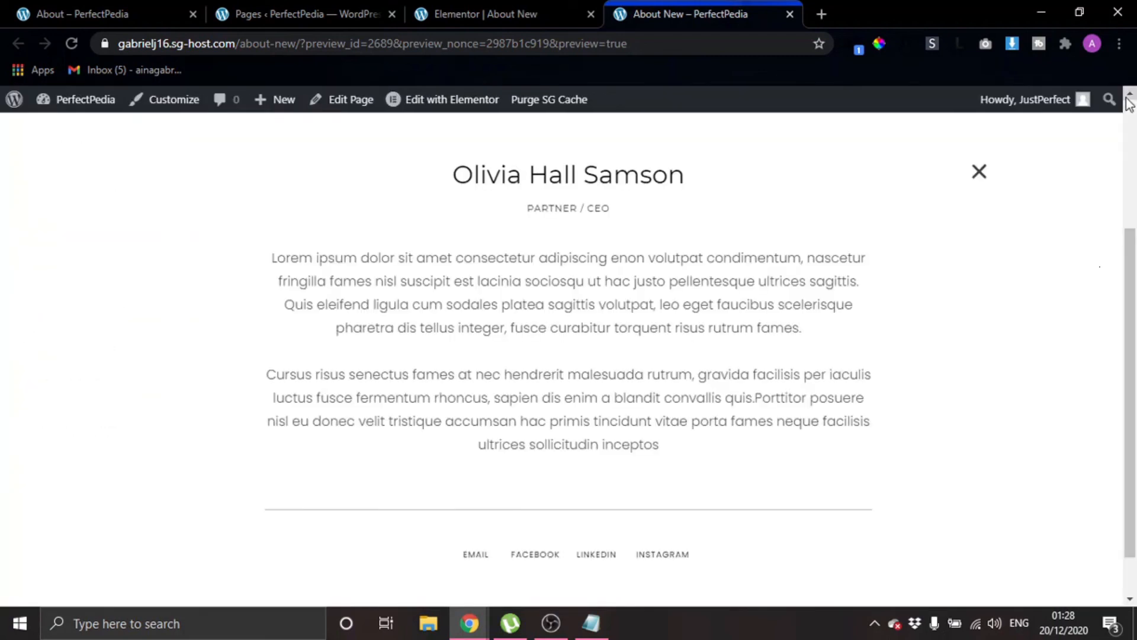
click(979, 177)
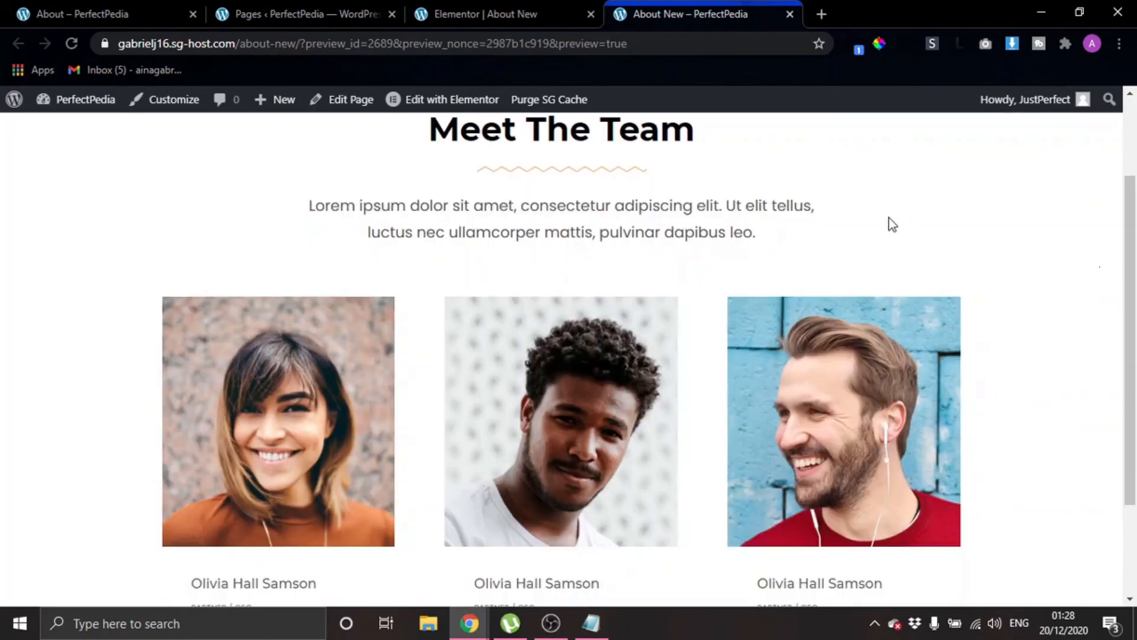
scroll(882, 227, down, 4)
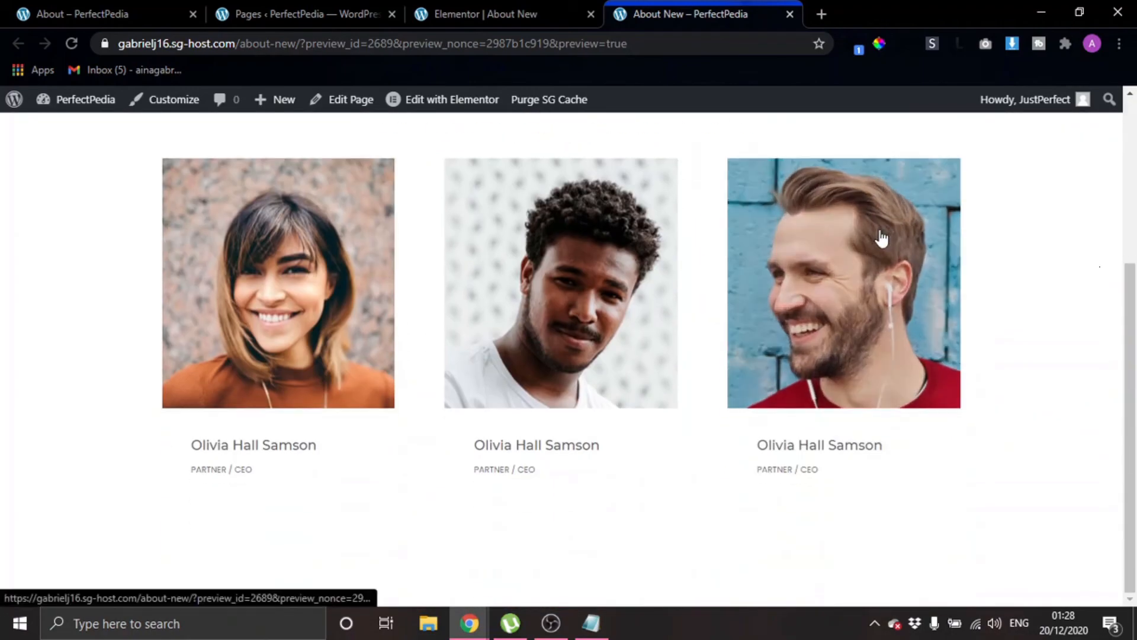
scroll(882, 228, up, 4)
scroll(880, 228, down, 4)
scroll(879, 231, up, 4)
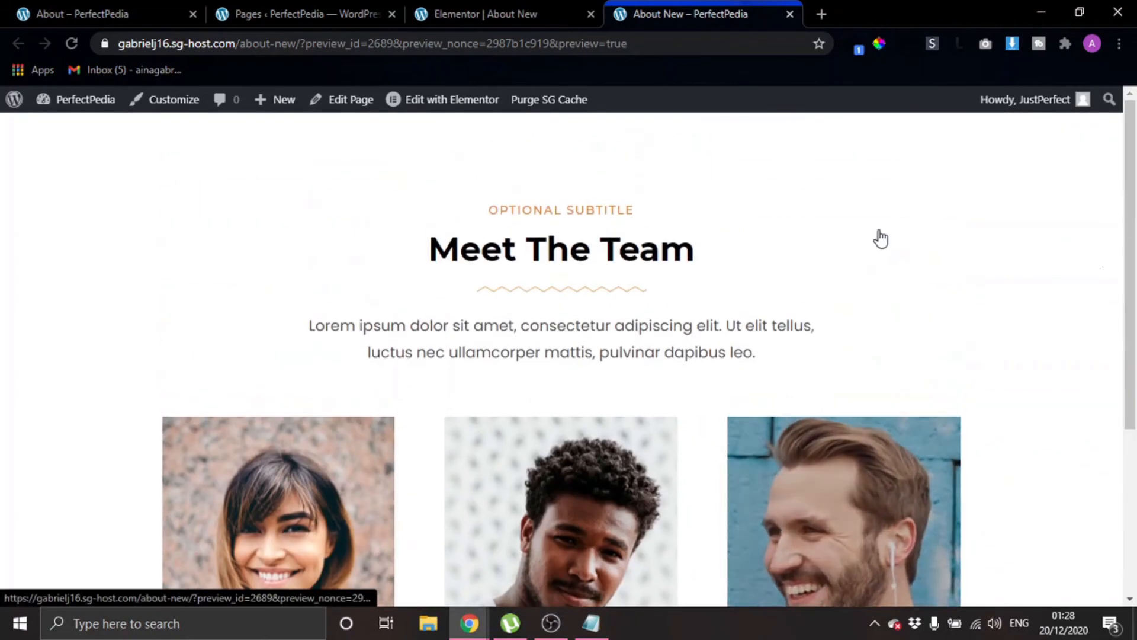
Scroll through the desktop Meet The Team section showing the three team cards
scroll(883, 238, down, 4)
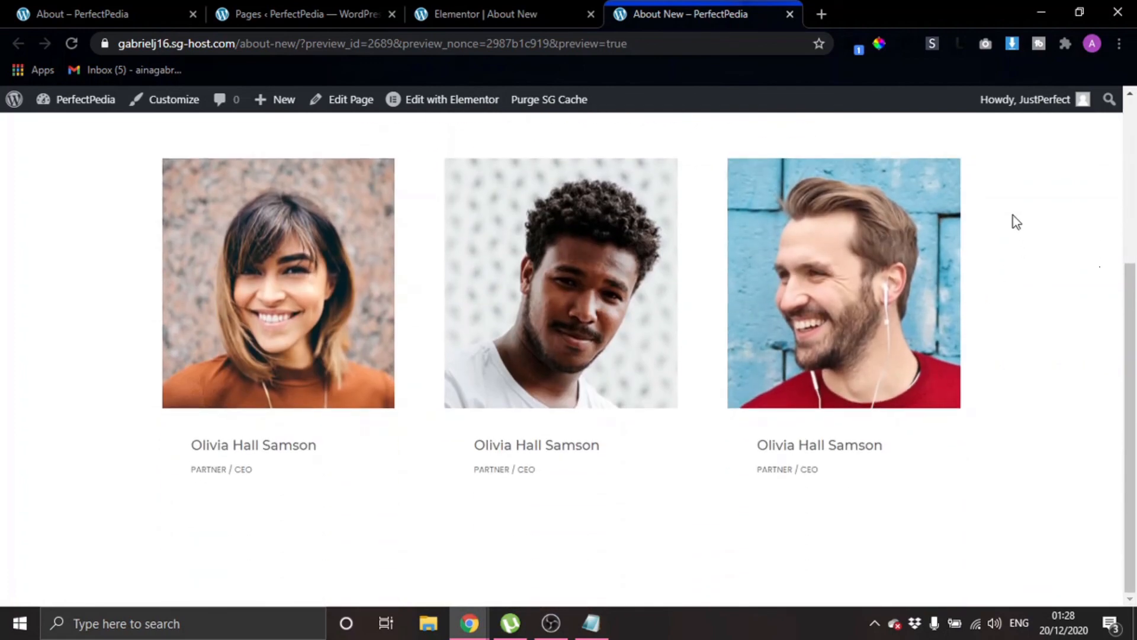
scroll(1006, 212, up, 4)
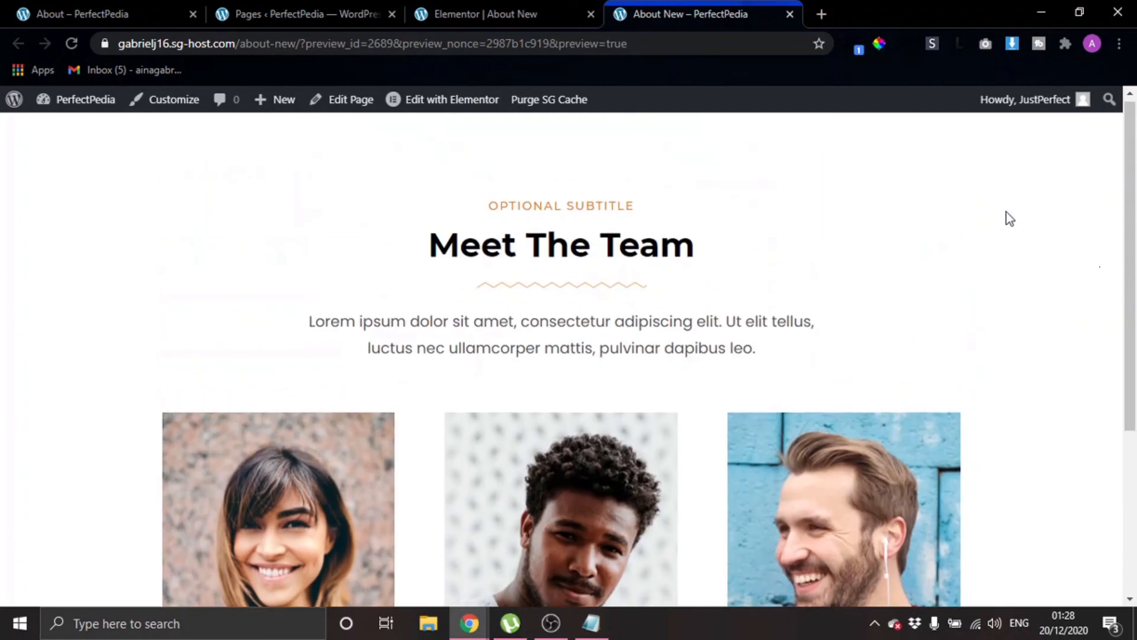
scroll(1007, 212, down, 4)
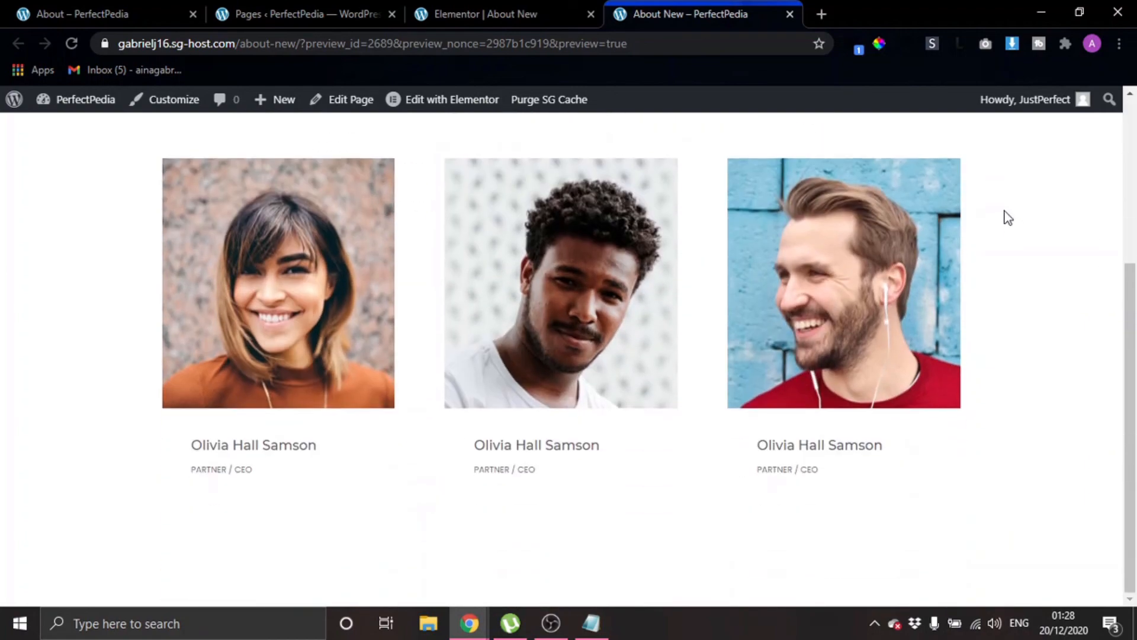
scroll(1007, 216, up, 4)
scroll(1008, 214, down, 4)
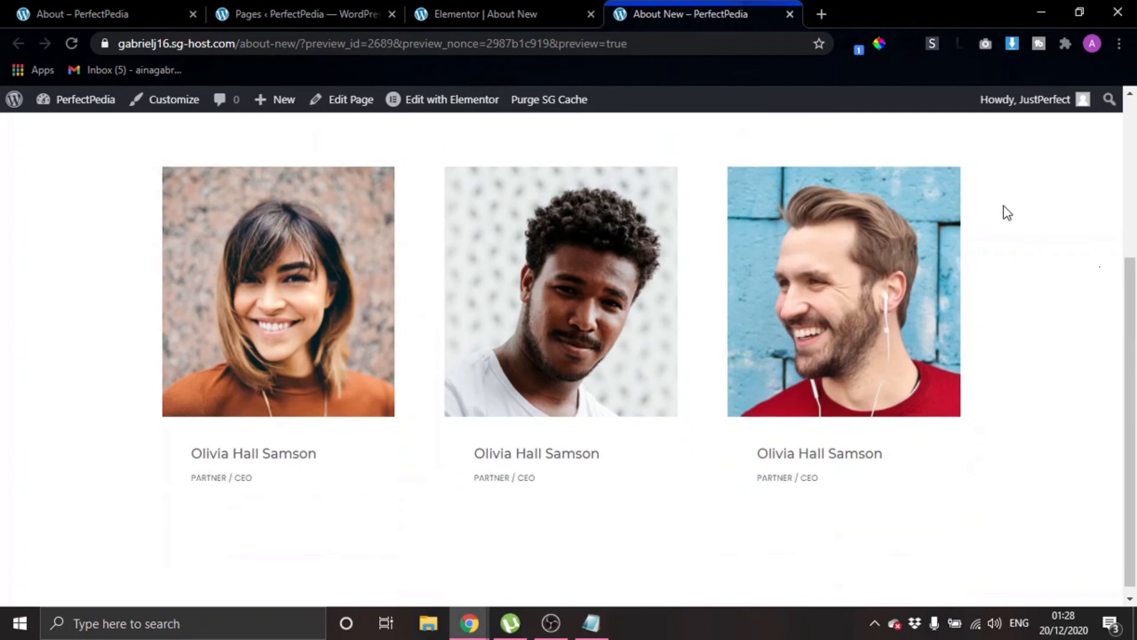
scroll(1007, 213, up, 3)
scroll(1007, 212, up, 1)
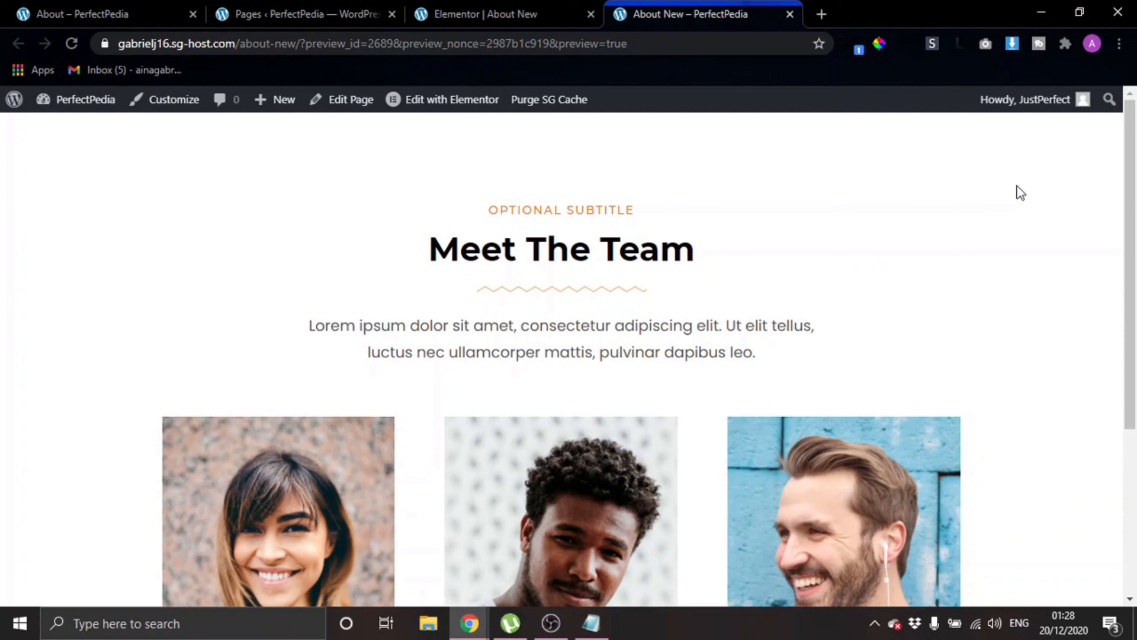
scroll(853, 297, down, 3)
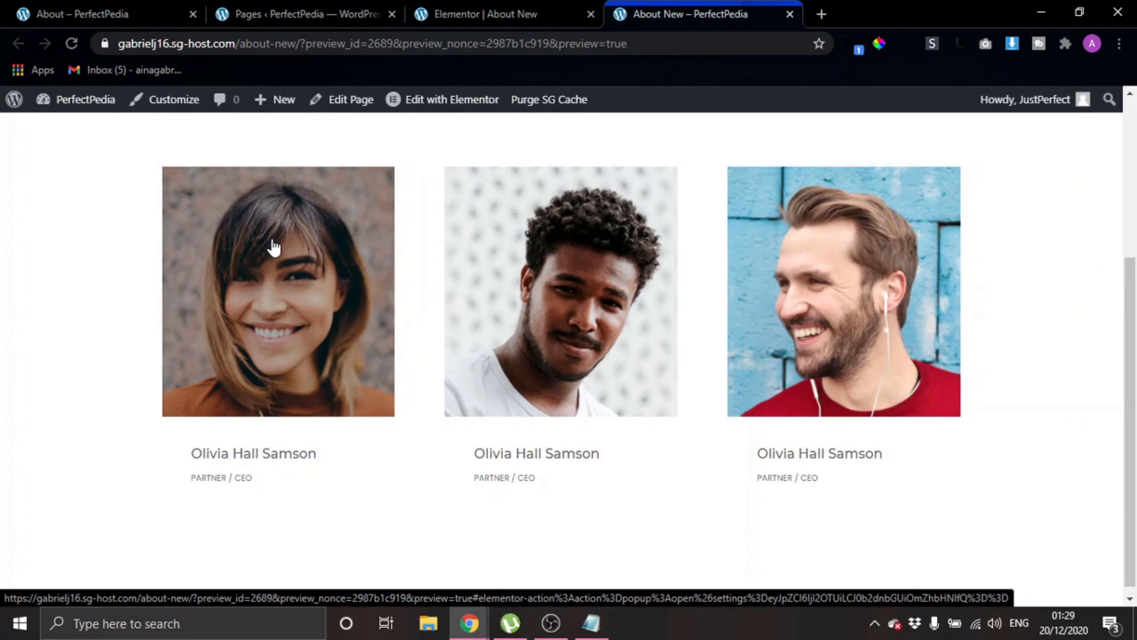
scroll(421, 254, up, 4)
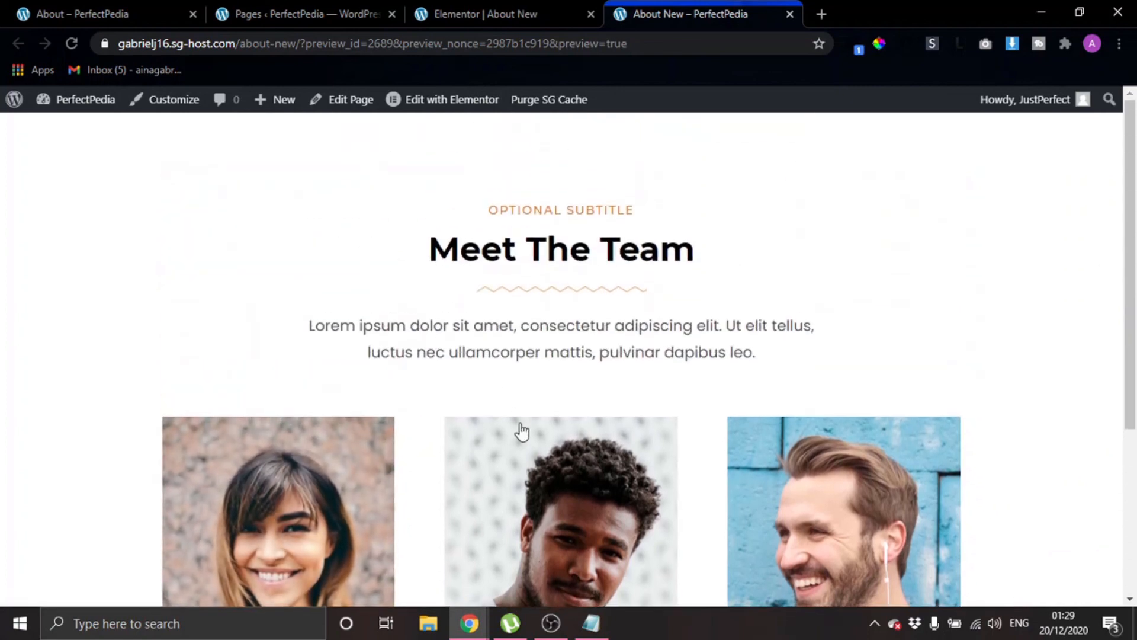
scroll(675, 397, down, 3)
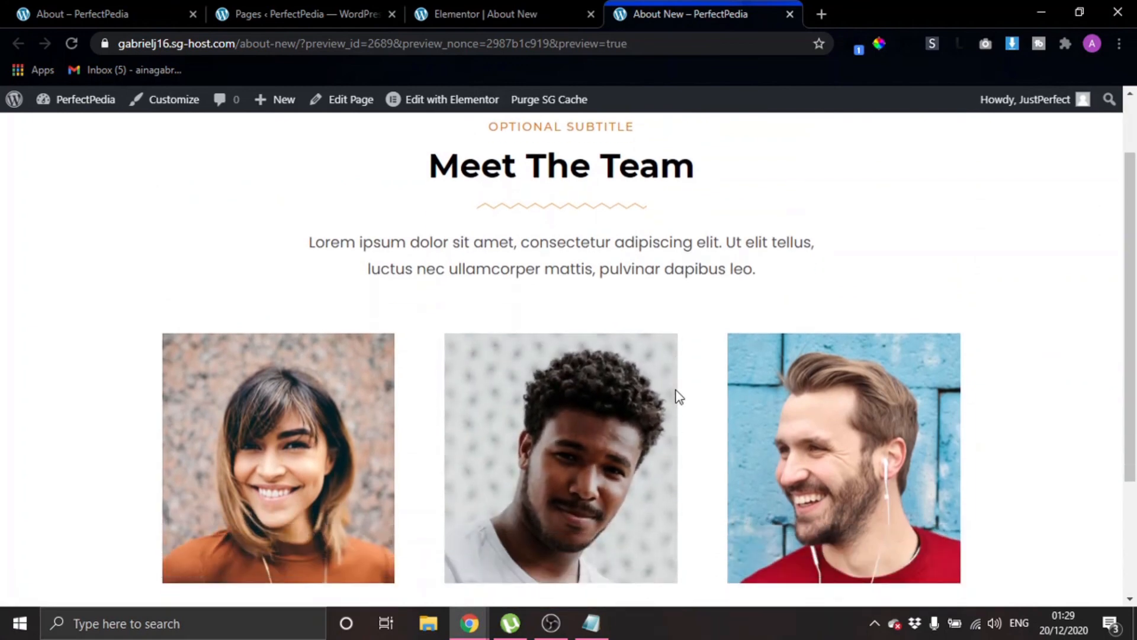